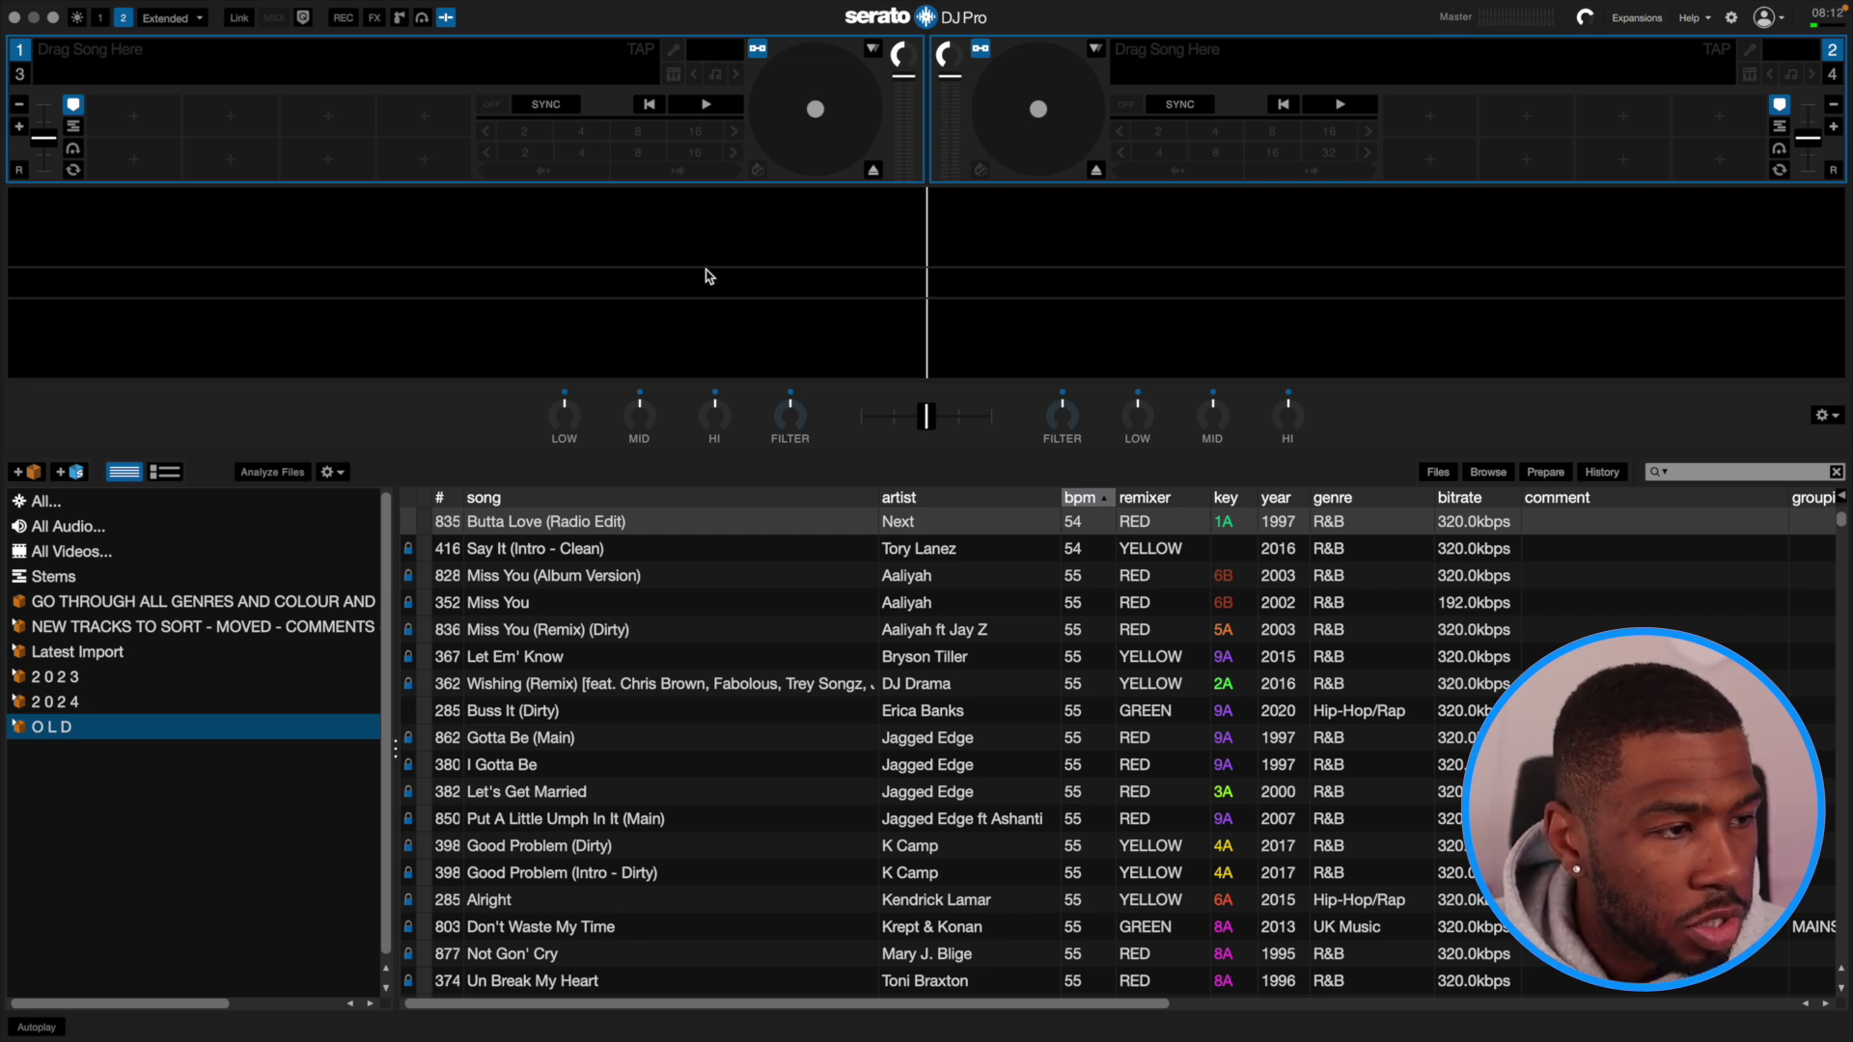
Make a new crate from every track in the 01/04/2023 history session.
{"action": "left_click", "coordinate": [1608, 476]}
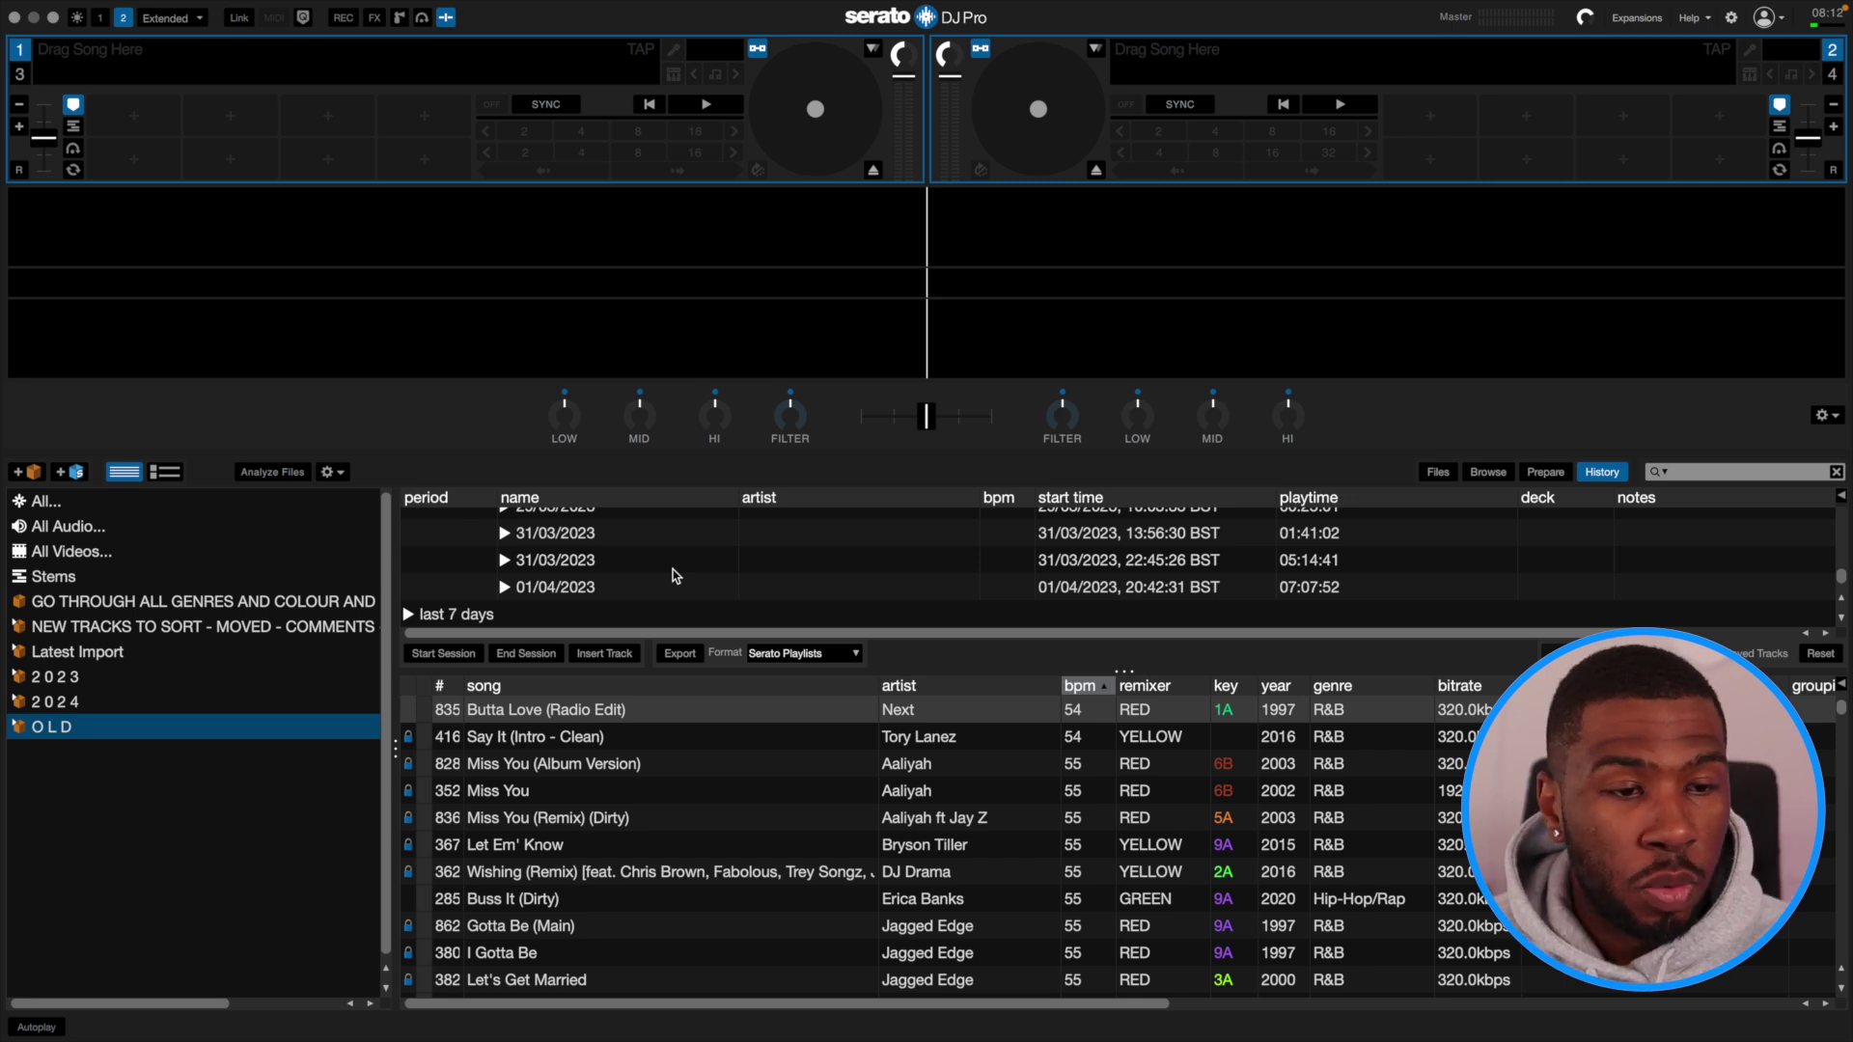
{"action": "left_click", "coordinate": [567, 588]}
{"action": "left_click", "coordinate": [505, 589]}
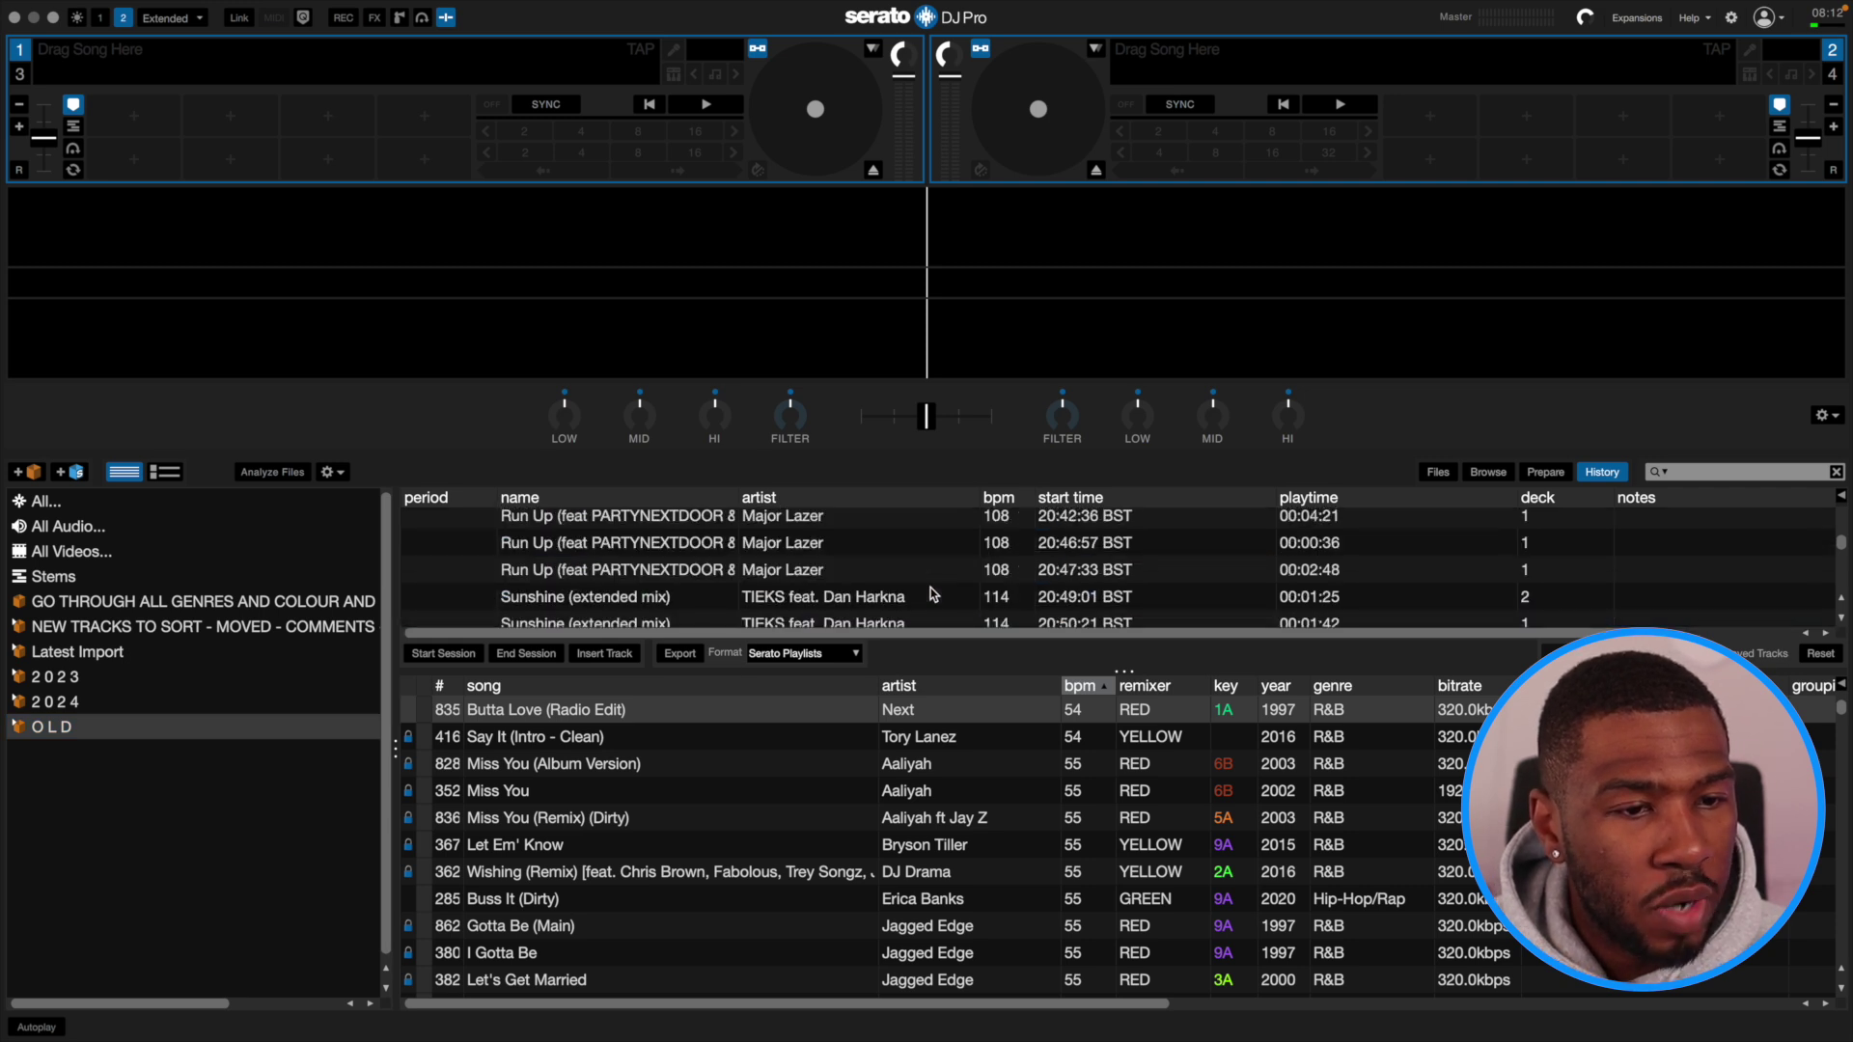
{"action": "left_click_drag", "start_coordinate": [1126, 672], "coordinate": [1125, 815]}
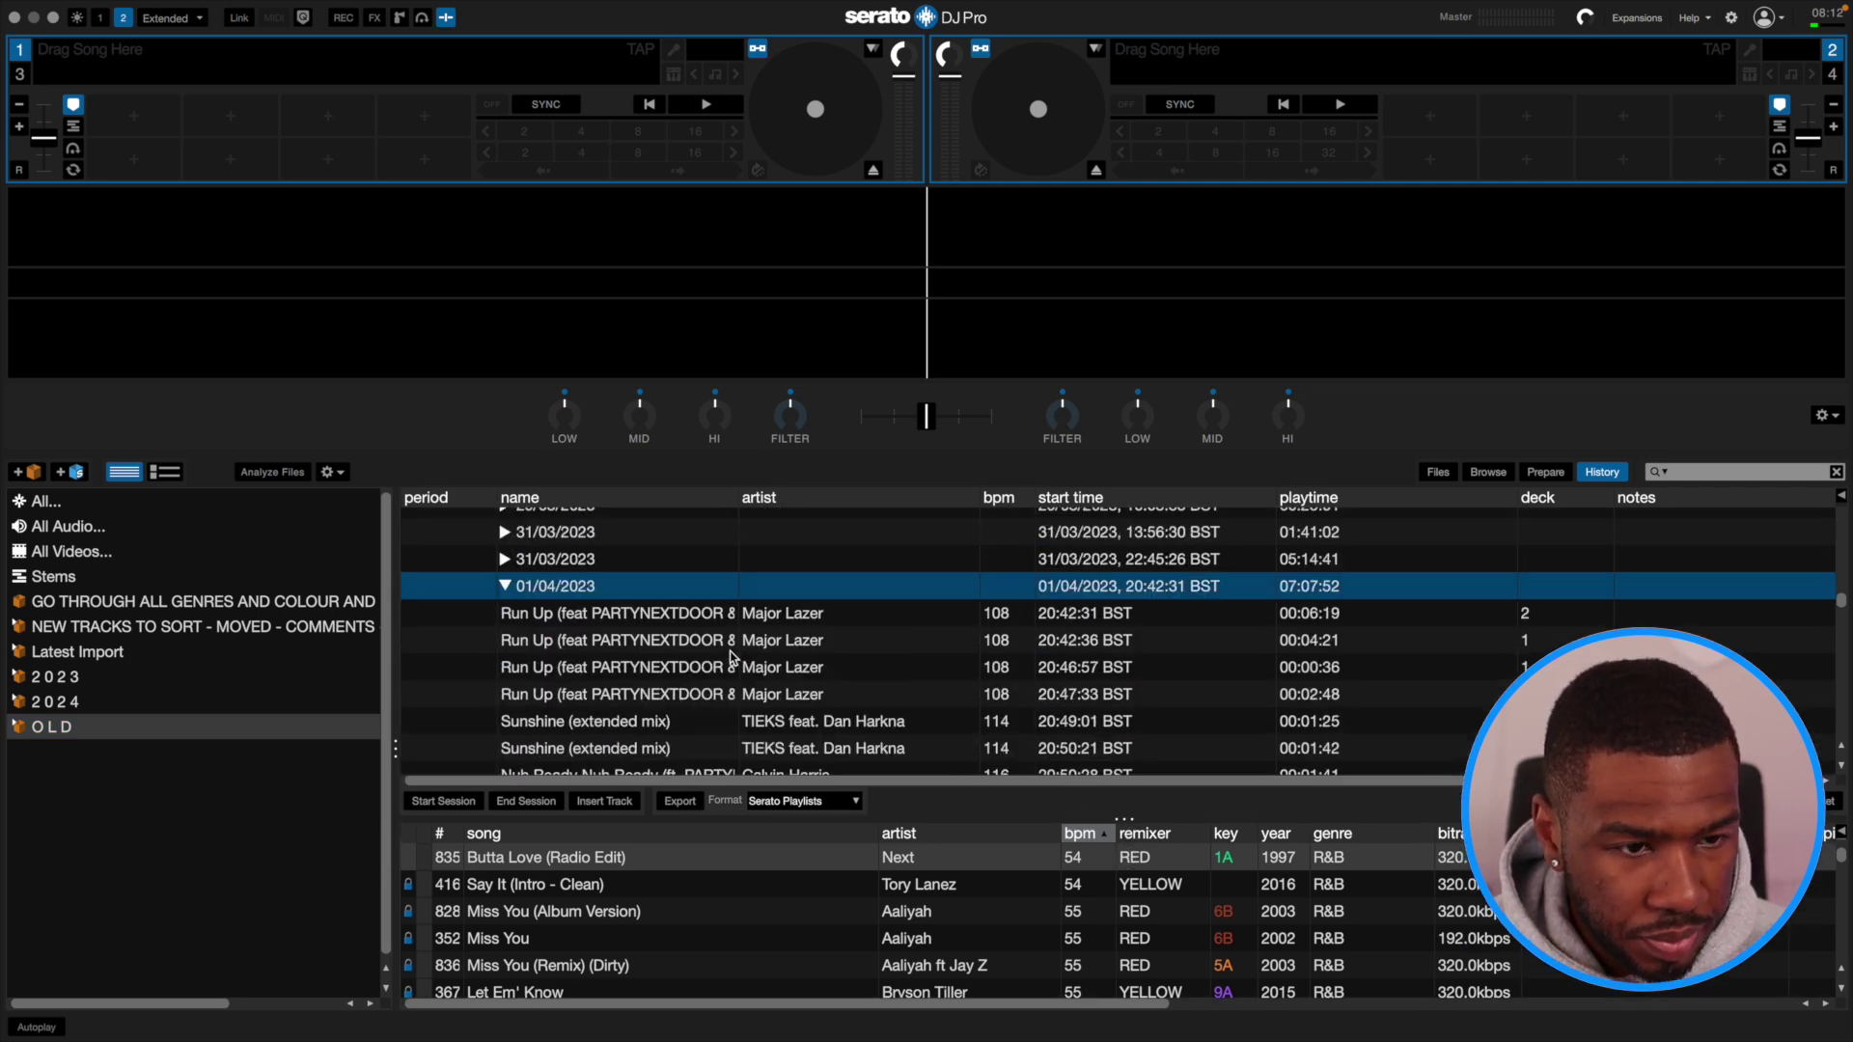
{"action": "scroll", "coordinate": [647, 695], "scroll_direction": "up", "scroll_amount": 2}
{"action": "scroll", "coordinate": [647, 711], "scroll_direction": "down", "scroll_amount": 15}
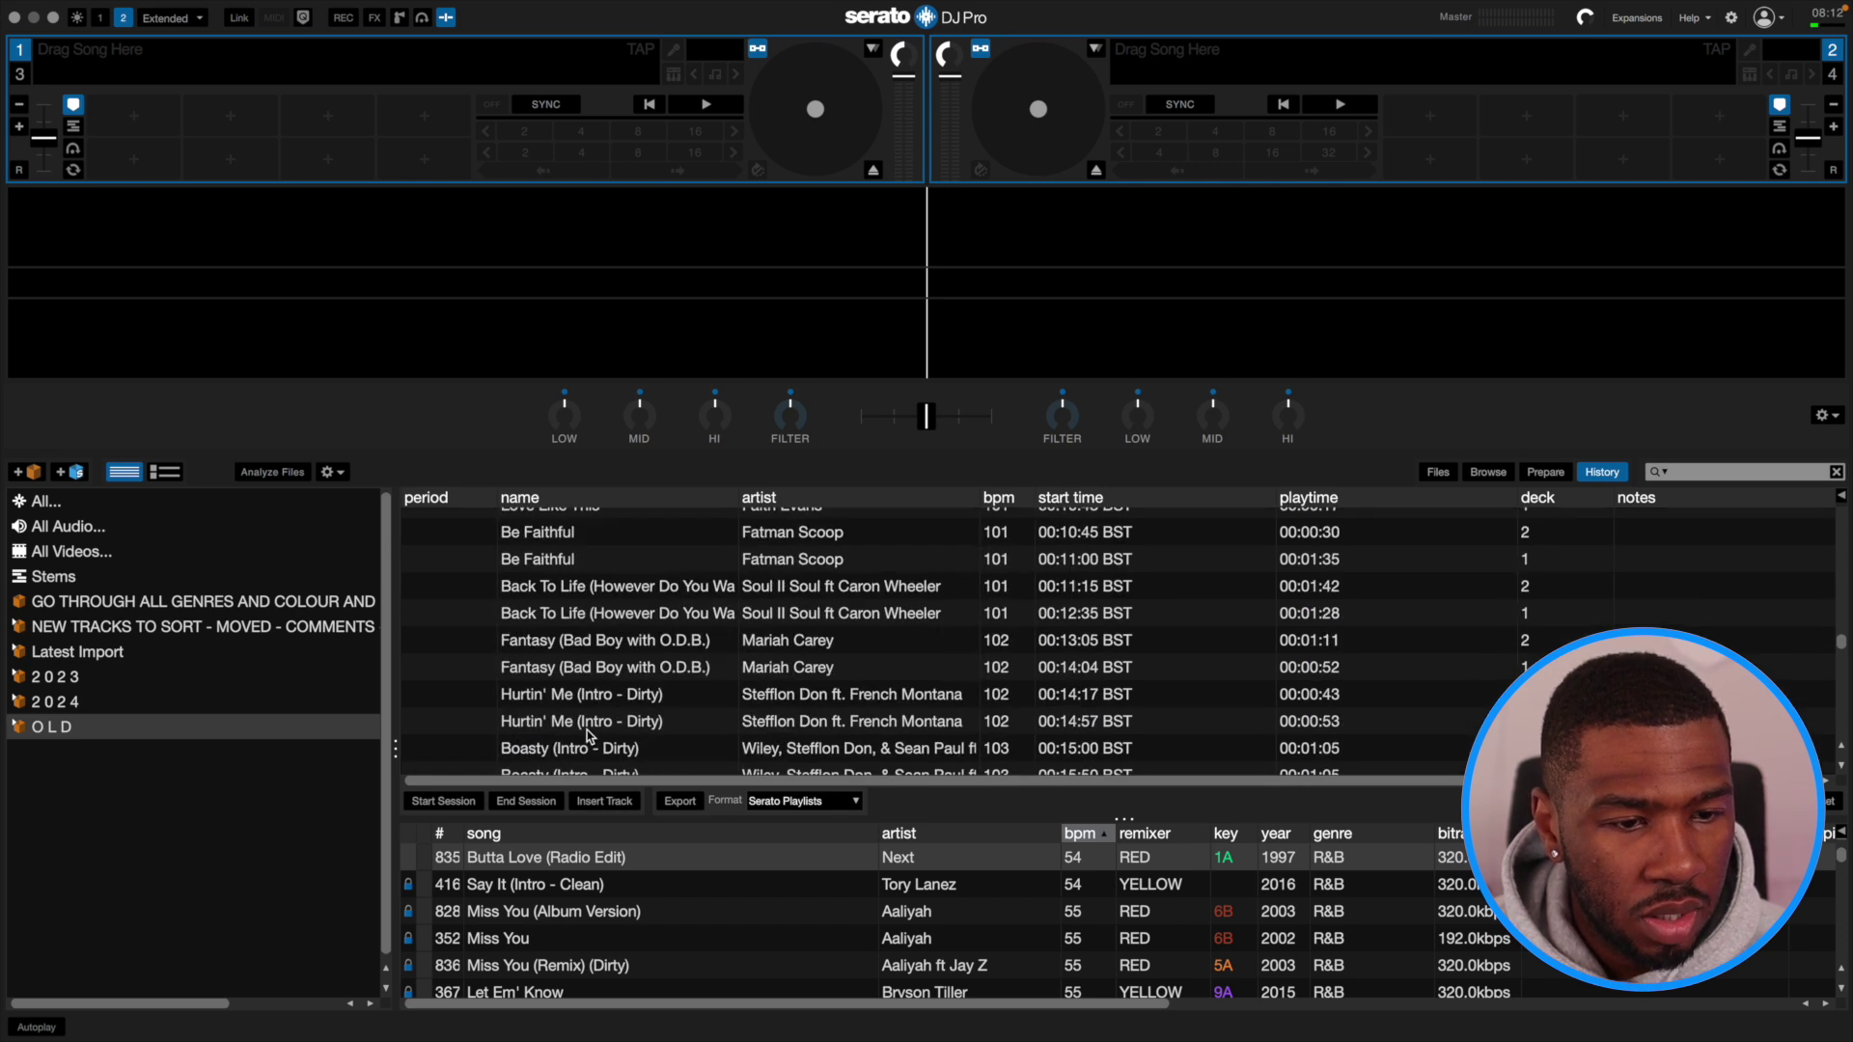
{"action": "scroll", "coordinate": [590, 735], "scroll_direction": "down", "scroll_amount": 10}
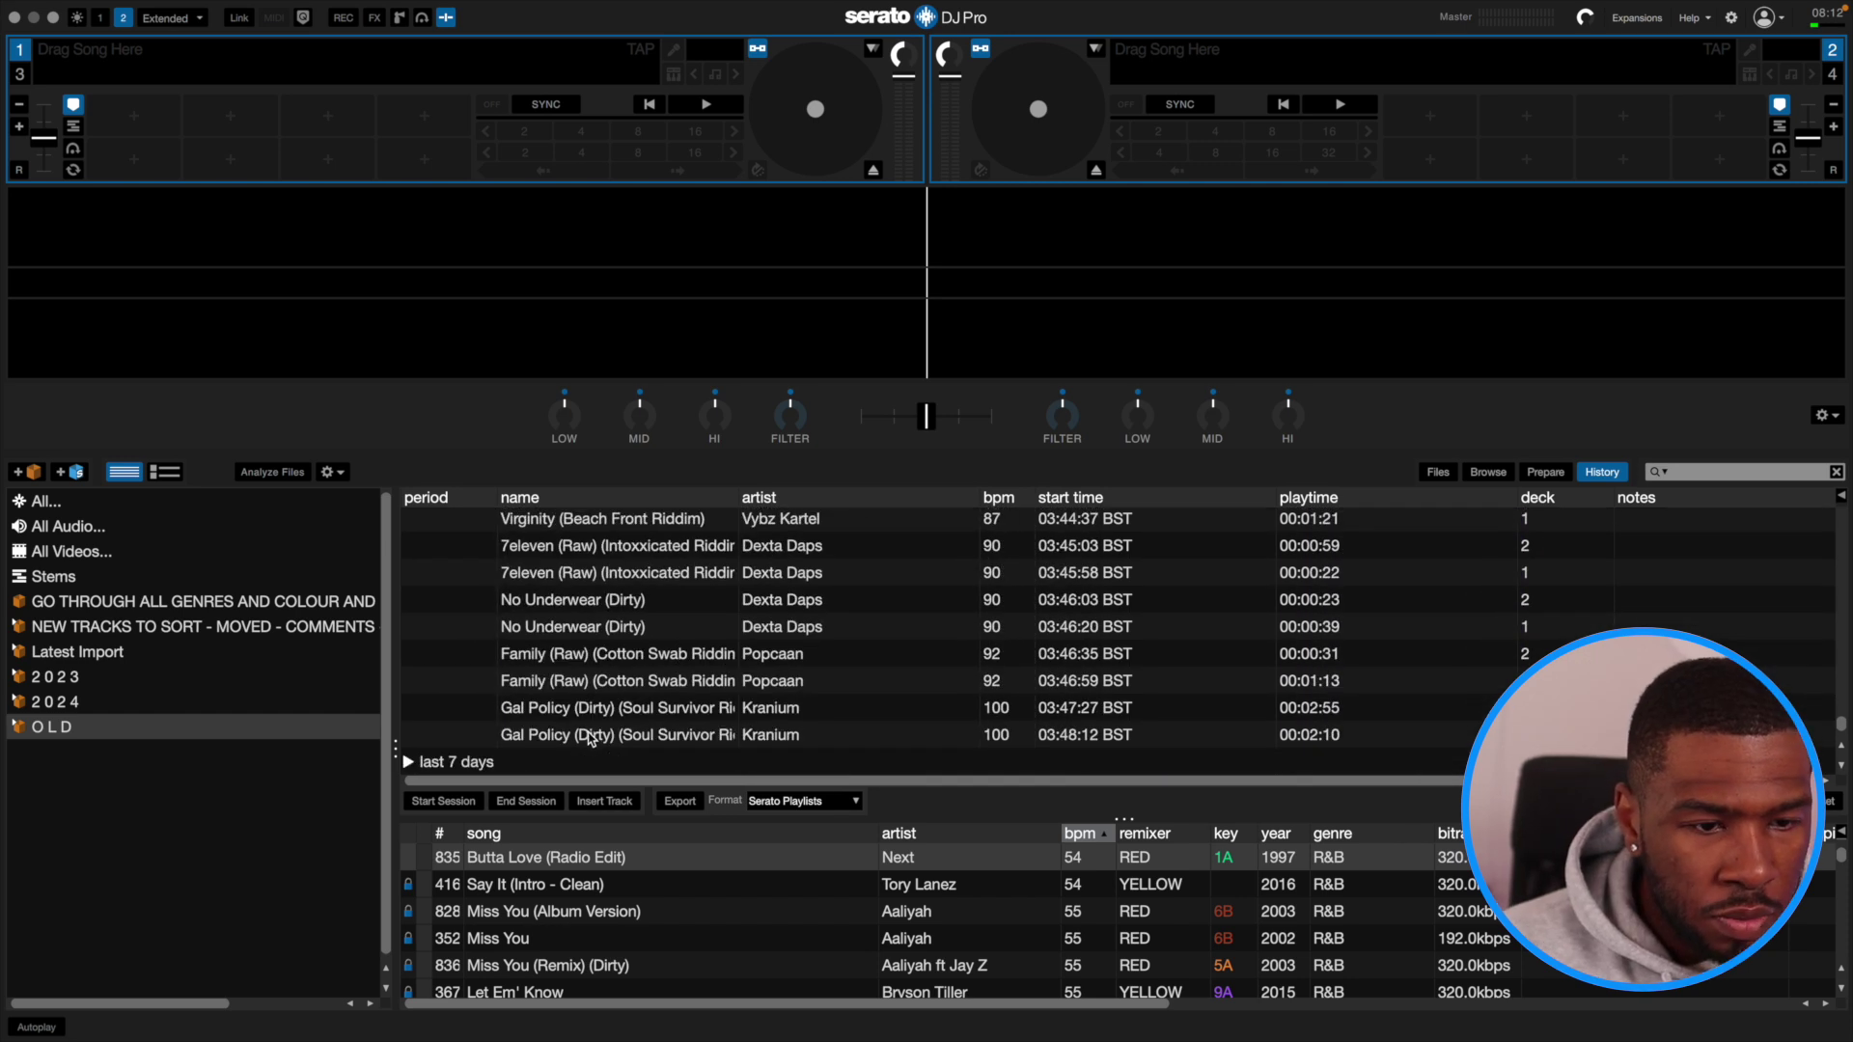
{"action": "key", "text": "ctrl+a"}
{"action": "left_click_drag", "start_coordinate": [705, 610], "coordinate": [137, 793]}
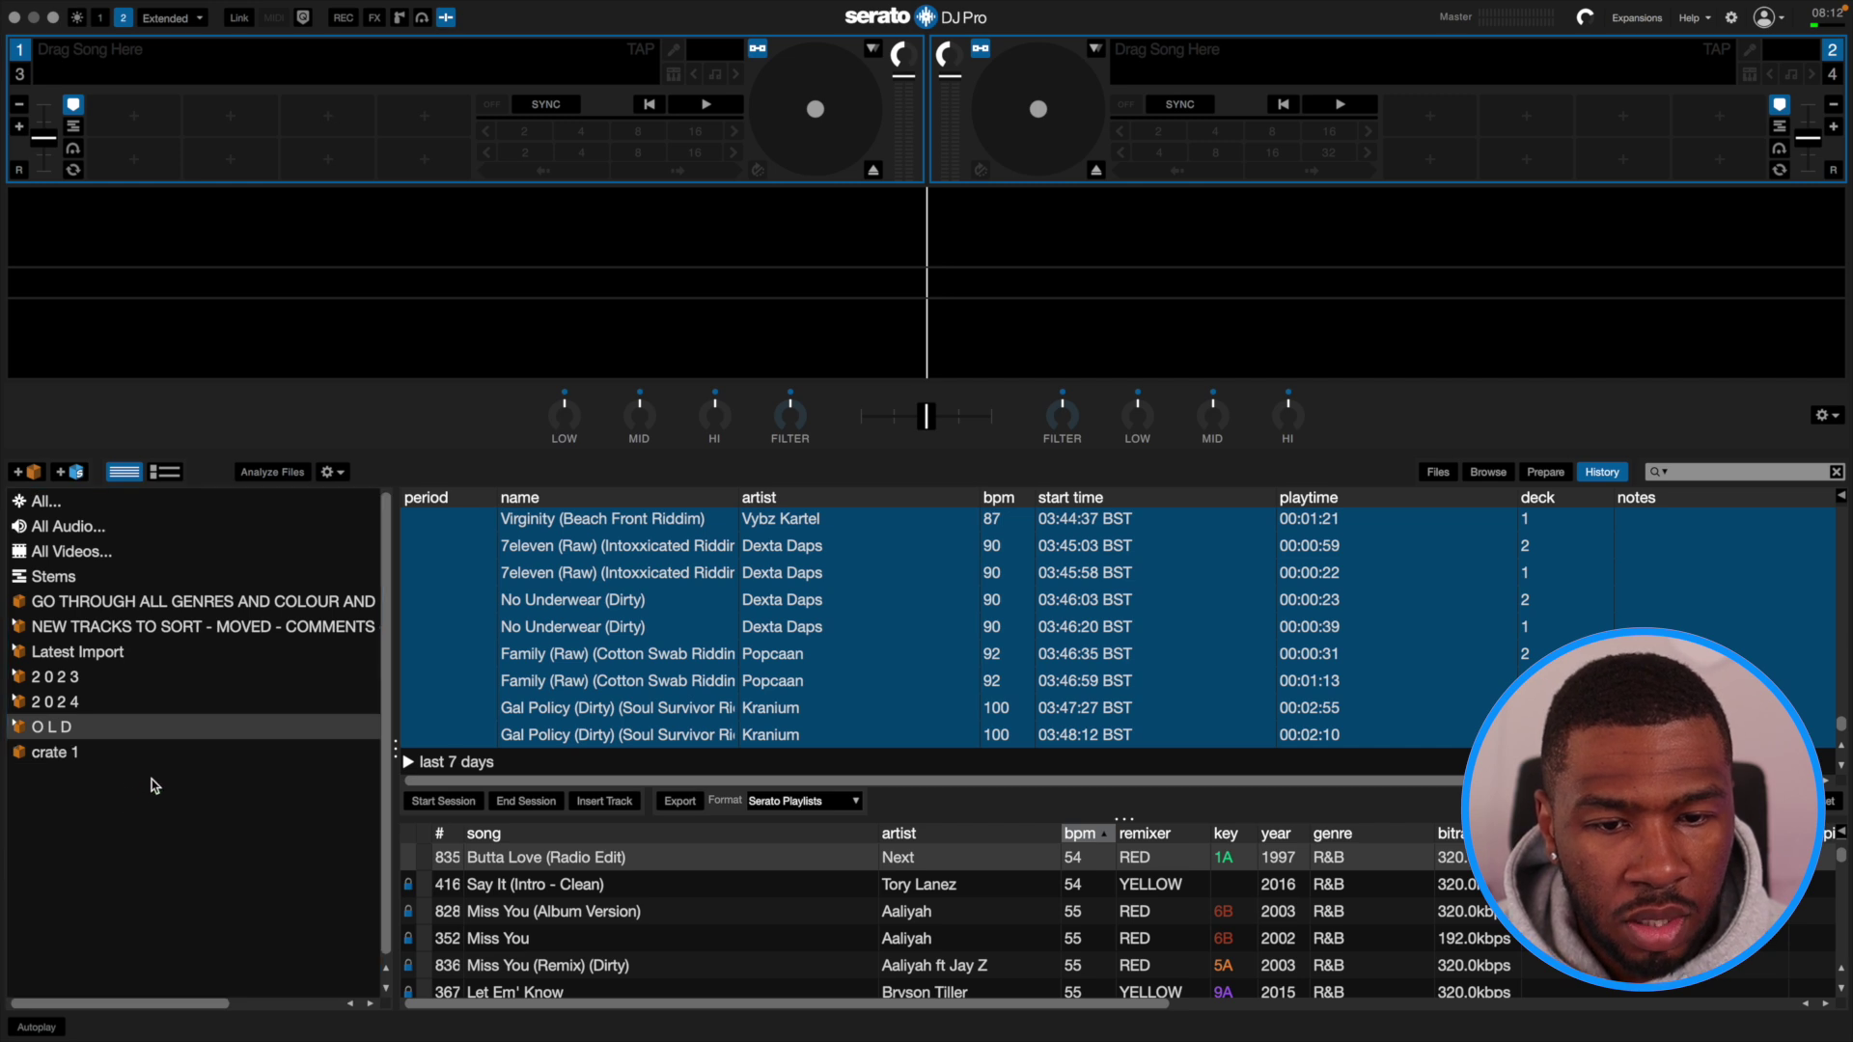
Rename the crate 'WALKABOUT READING 1st April', close History and switch to single-deck layout.
{"action": "left_click", "coordinate": [63, 754]}
{"action": "left_click", "coordinate": [64, 754]}
{"action": "type", "text": "WA"}
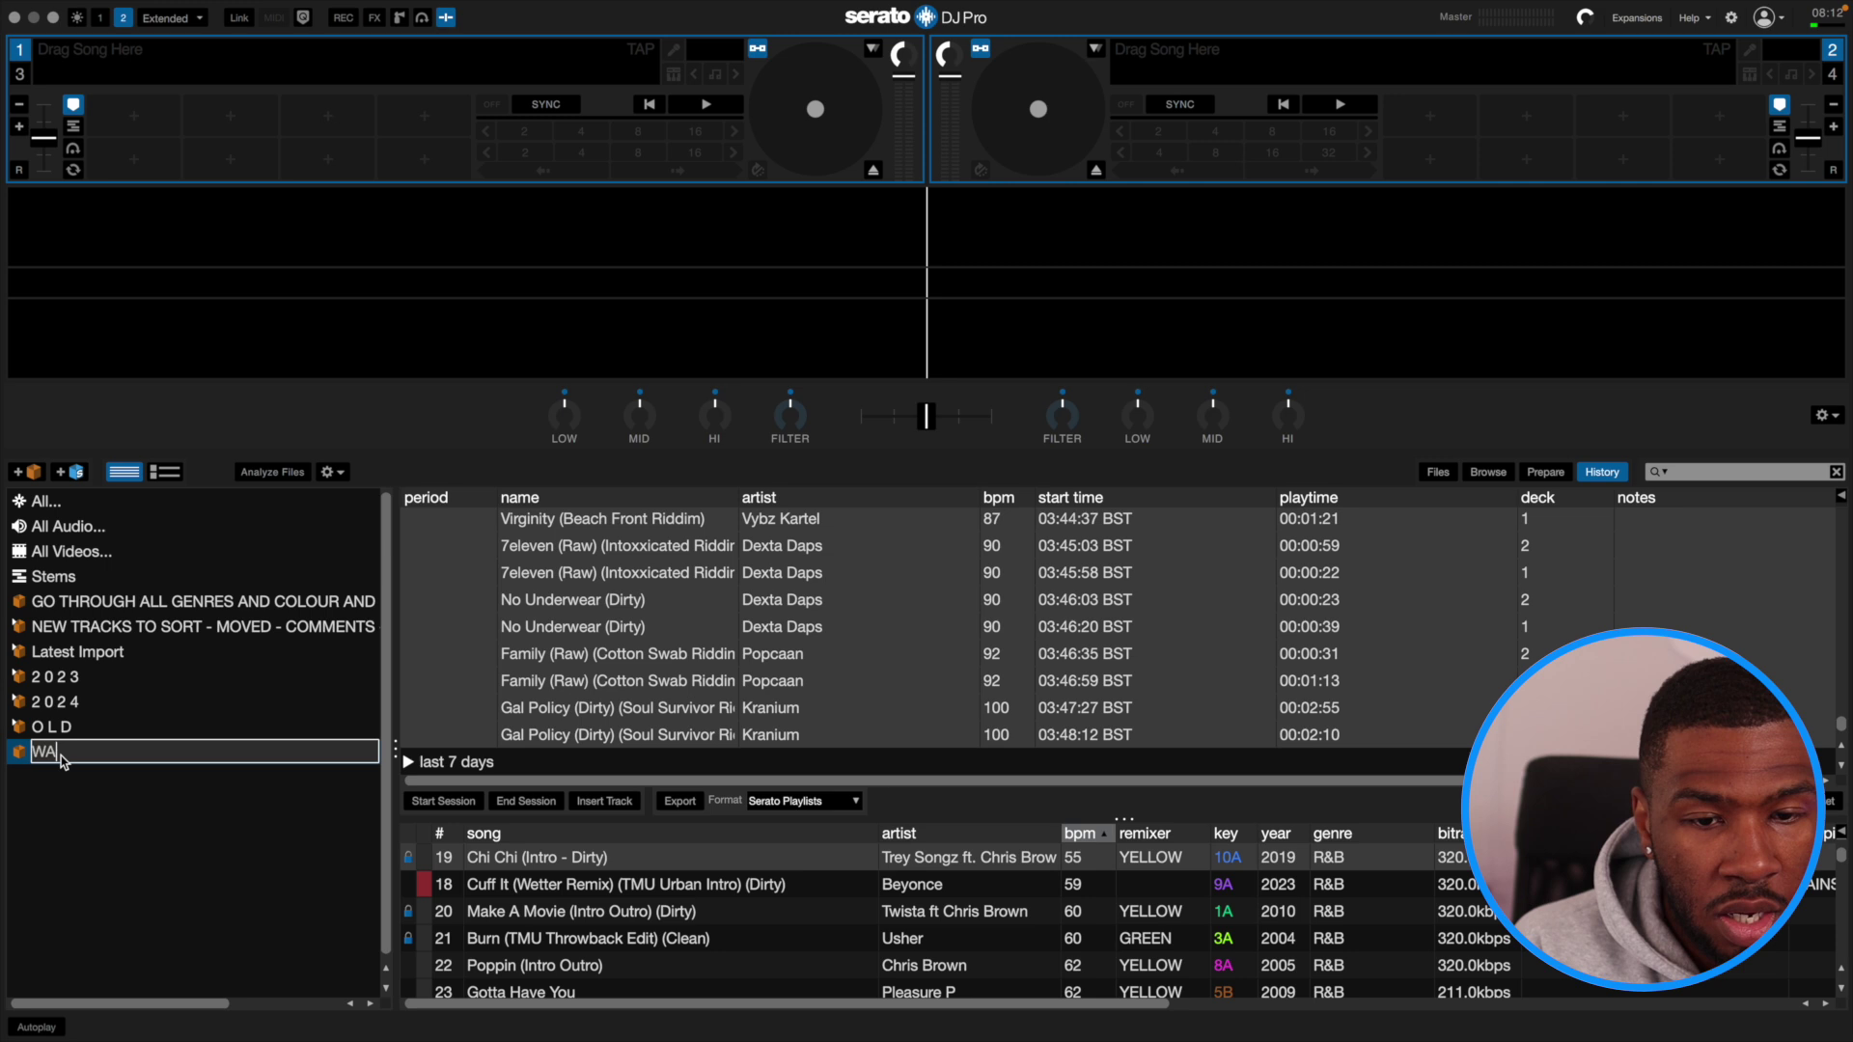
{"action": "type", "text": "LKABOUT READIN"}
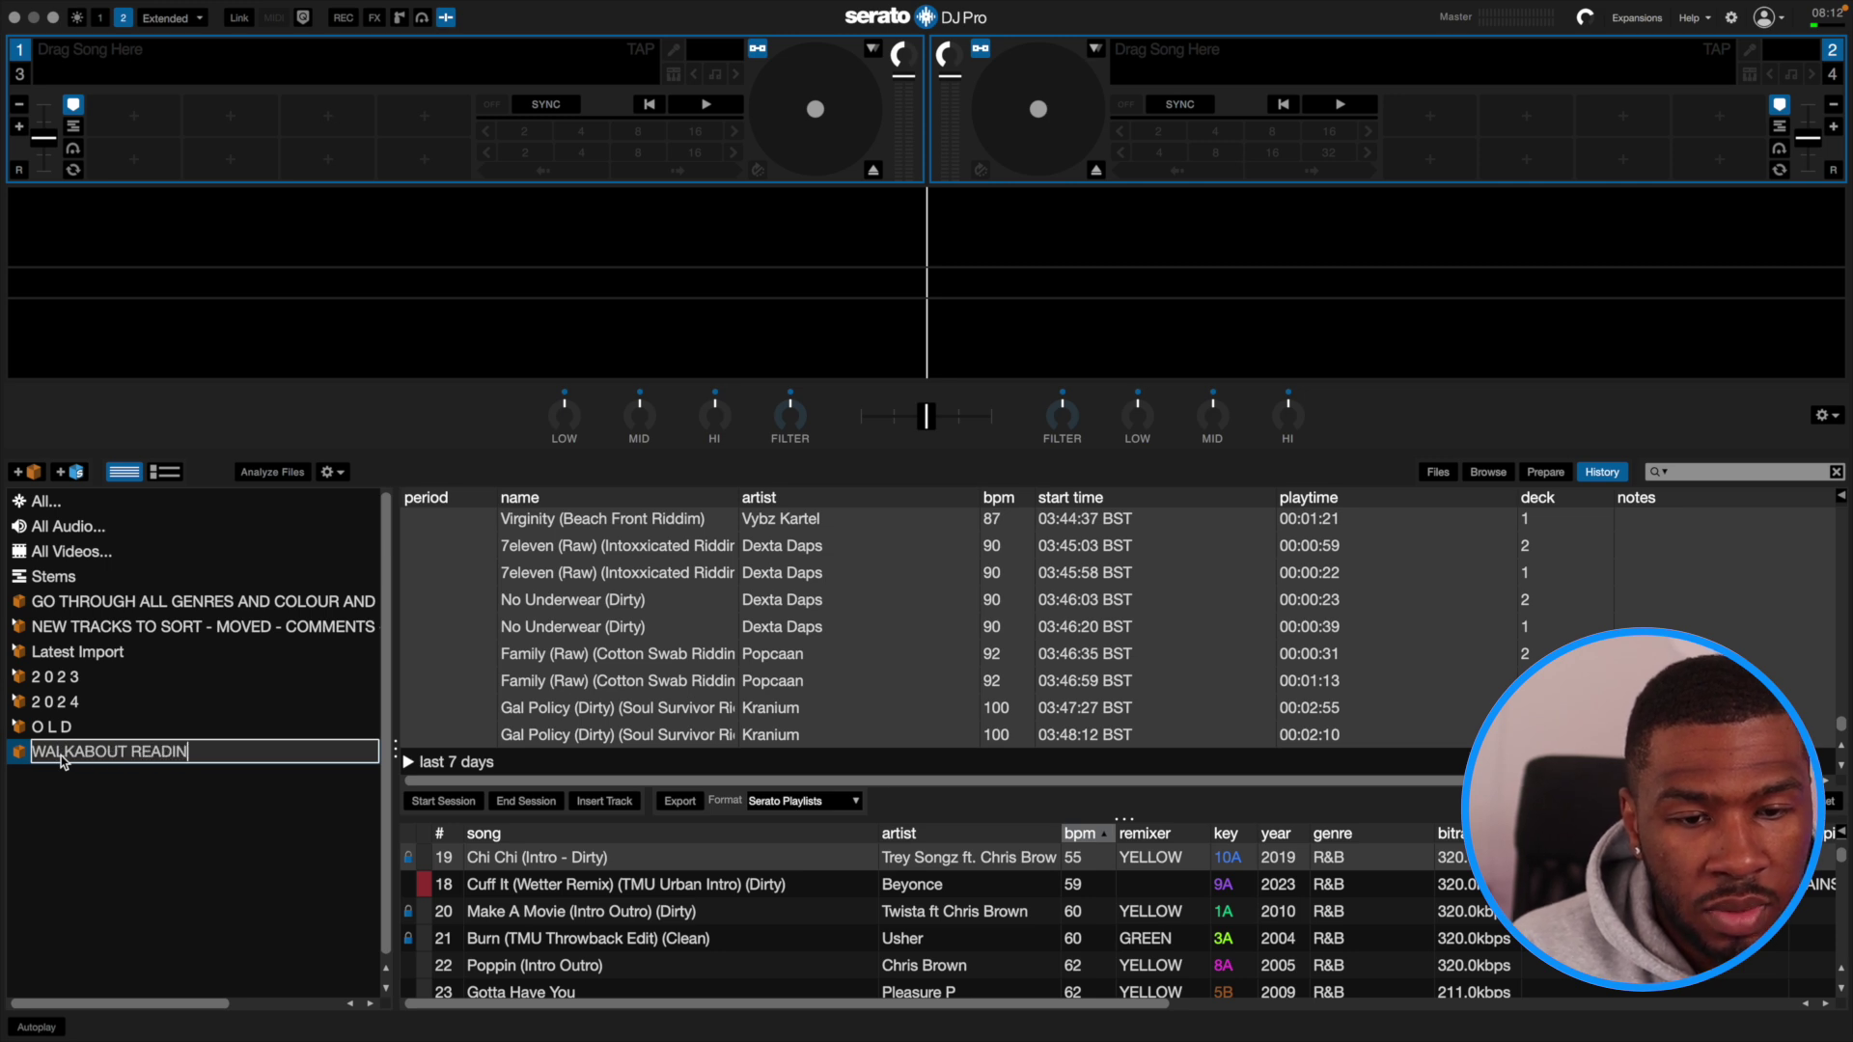
{"action": "type", "text": "G 1st "}
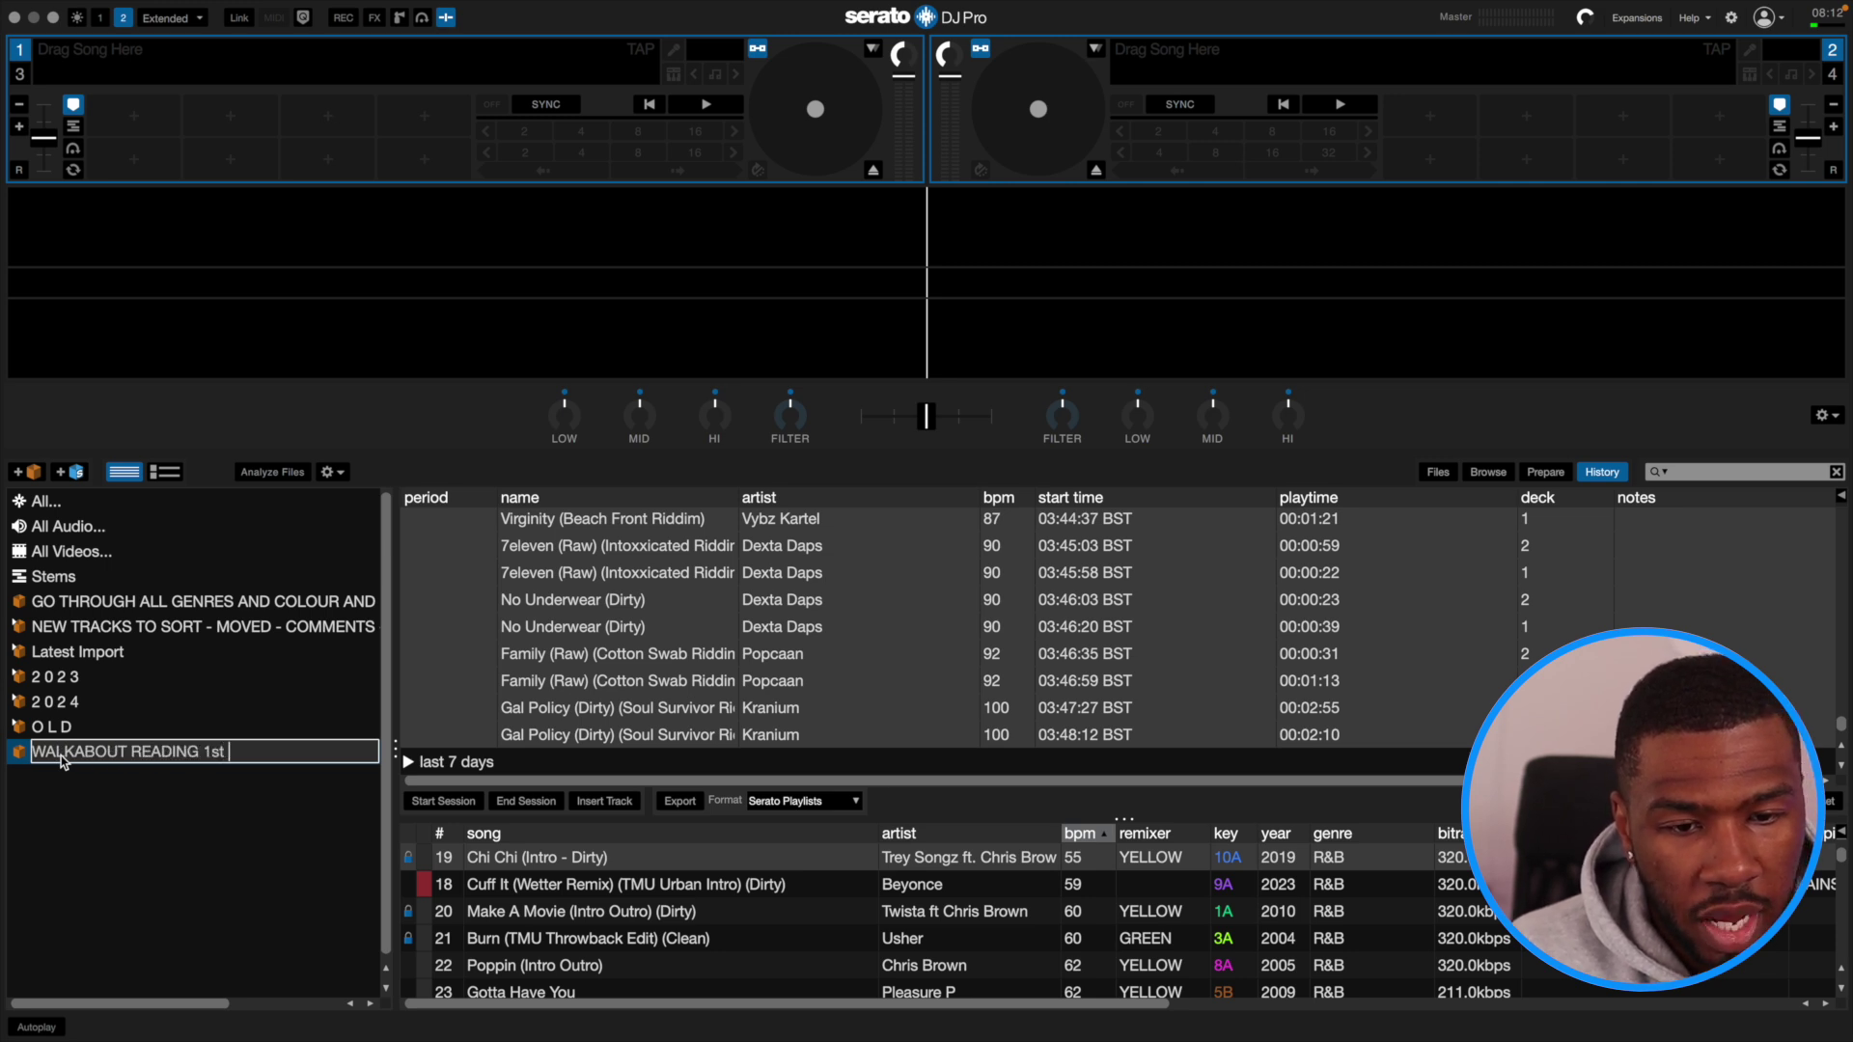
{"action": "type", "text": "April"}
{"action": "key", "text": "Return"}
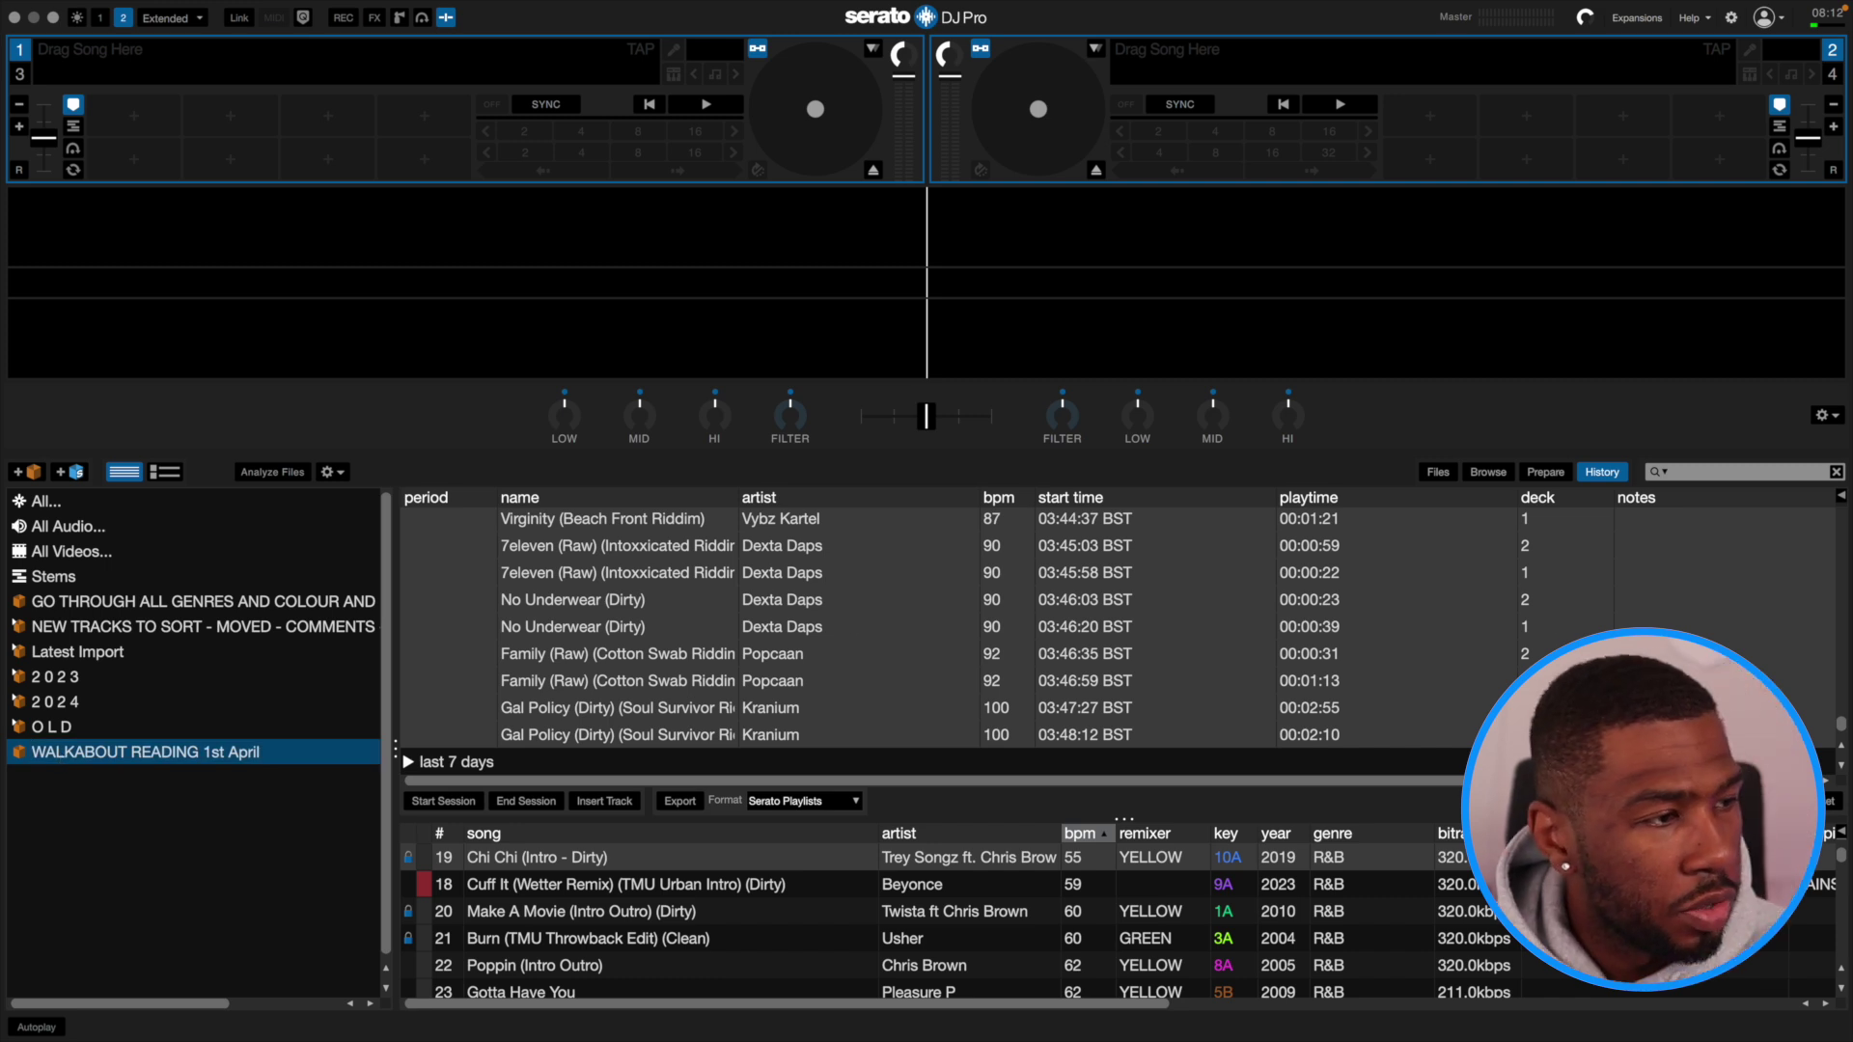
{"action": "left_click", "coordinate": [1602, 473]}
{"action": "key", "text": "ctrl+1"}
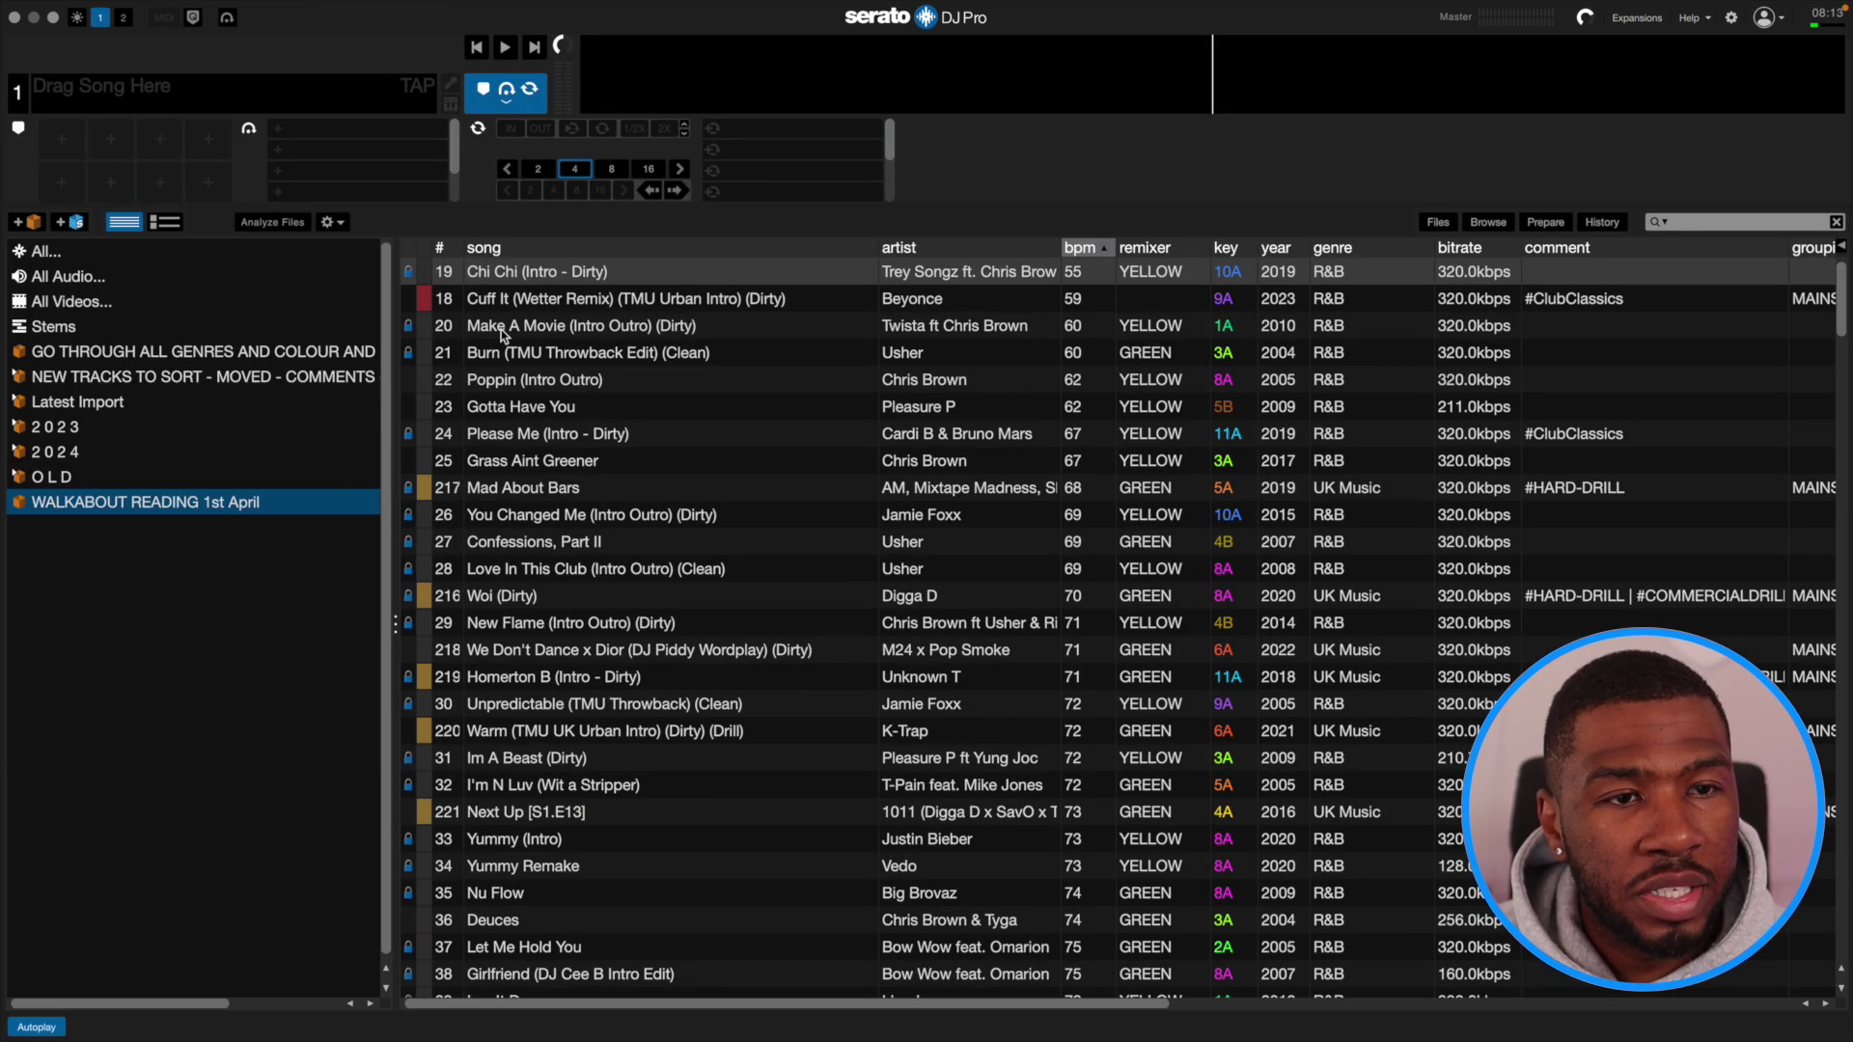
Sort the crate by the # column to restore play order.
{"action": "left_click", "coordinate": [440, 249]}
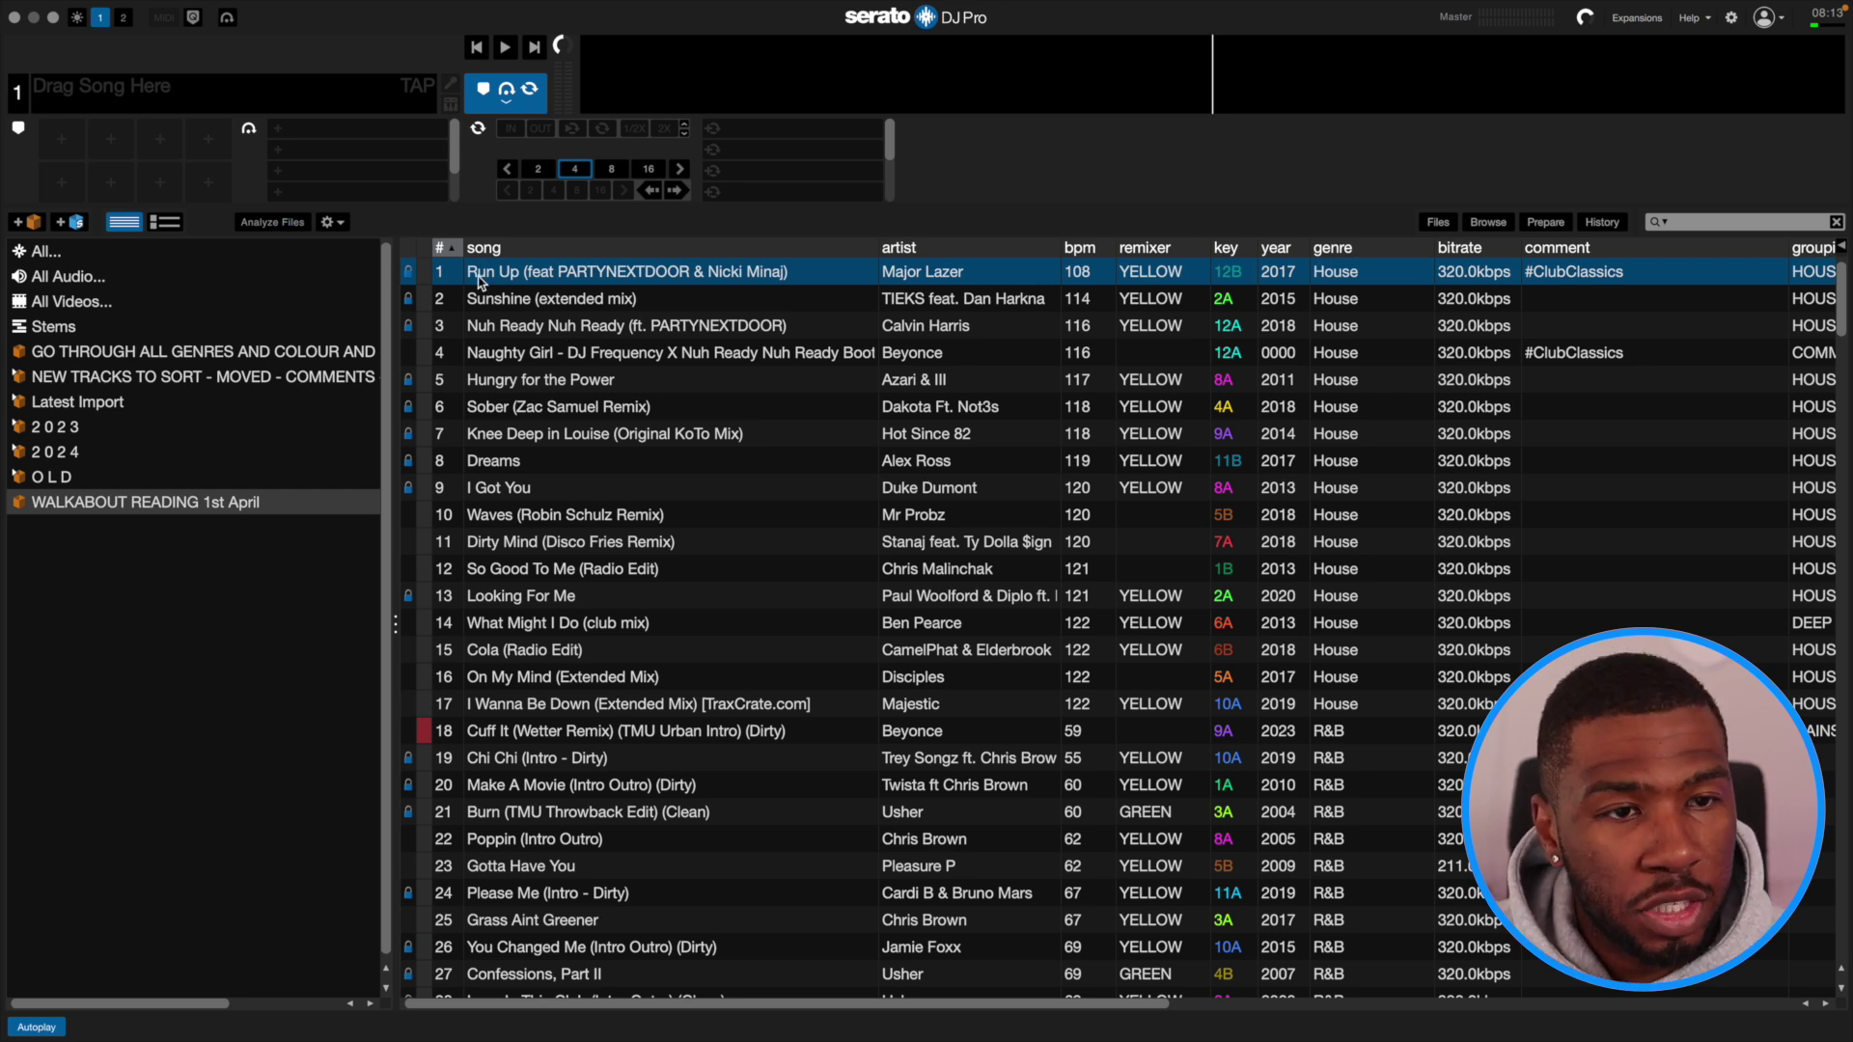
{"action": "scroll", "coordinate": [481, 279], "scroll_direction": "down", "scroll_amount": 3}
{"action": "scroll", "coordinate": [481, 278], "scroll_direction": "down", "scroll_amount": 15}
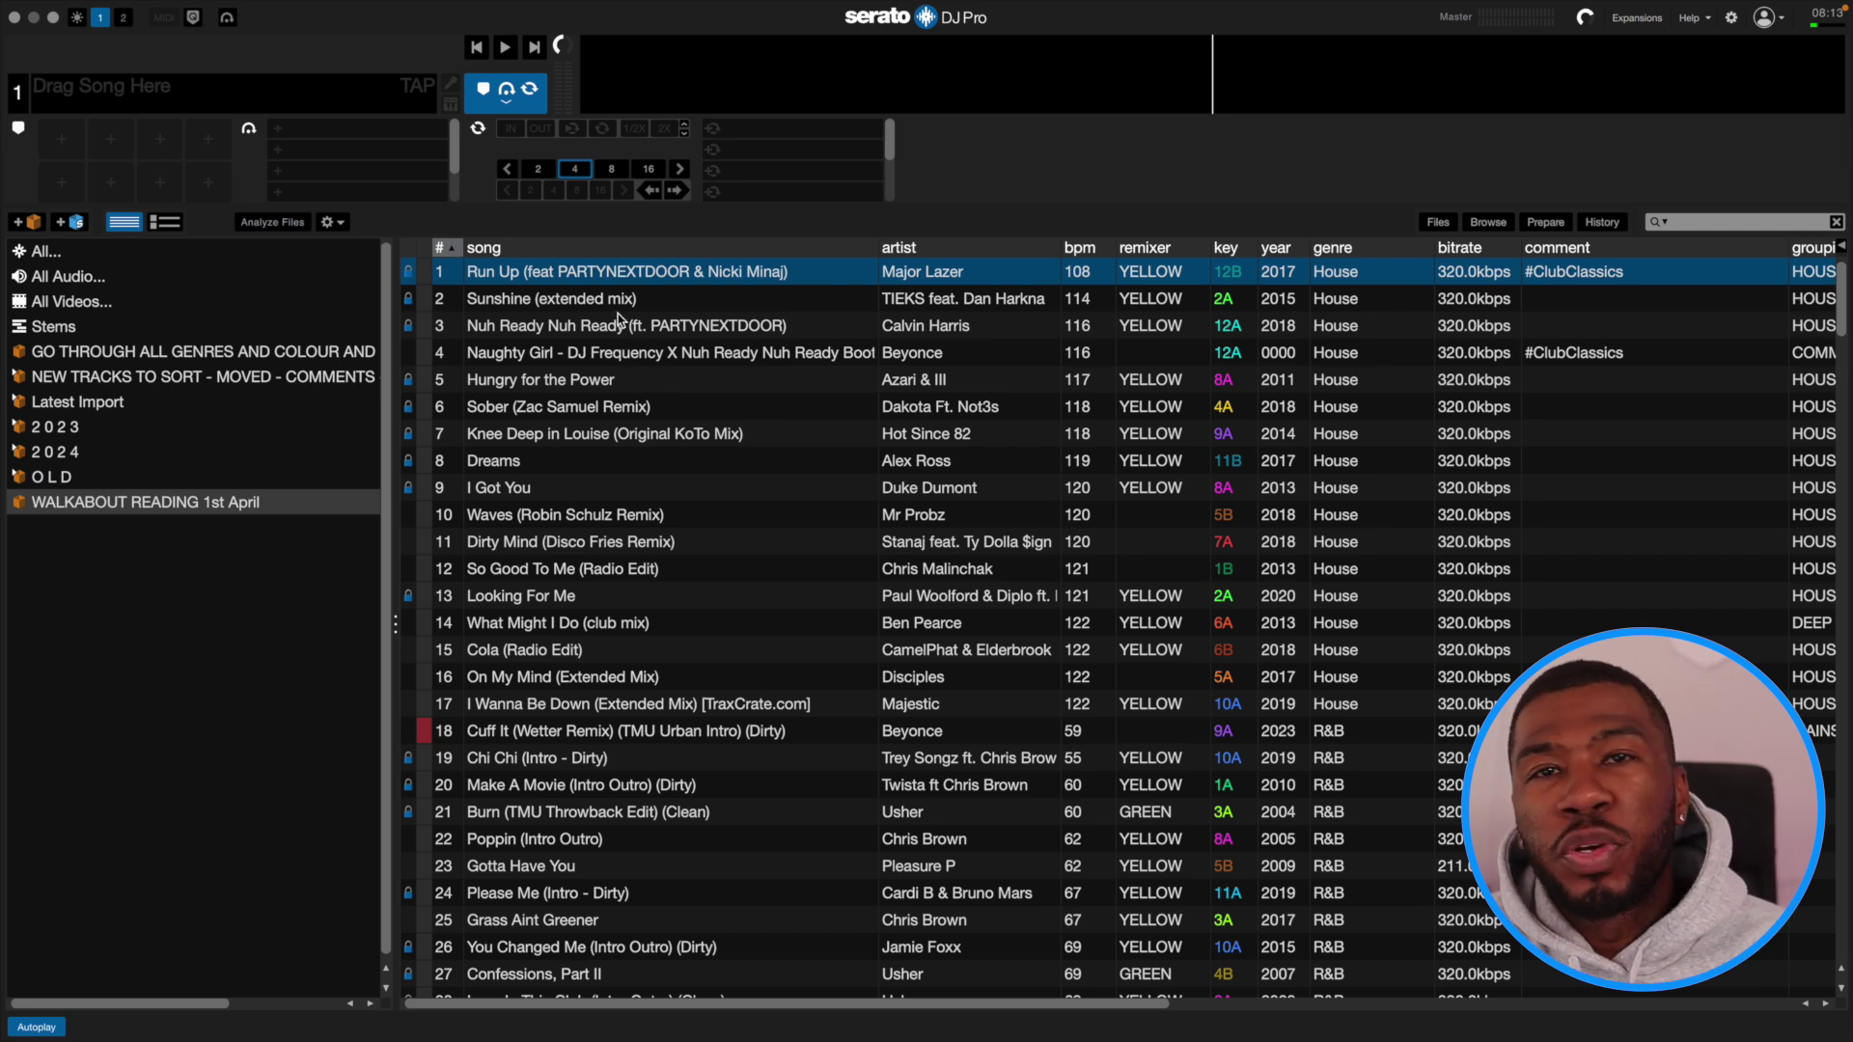
{"action": "scroll", "coordinate": [699, 583], "scroll_direction": "down", "scroll_amount": 10}
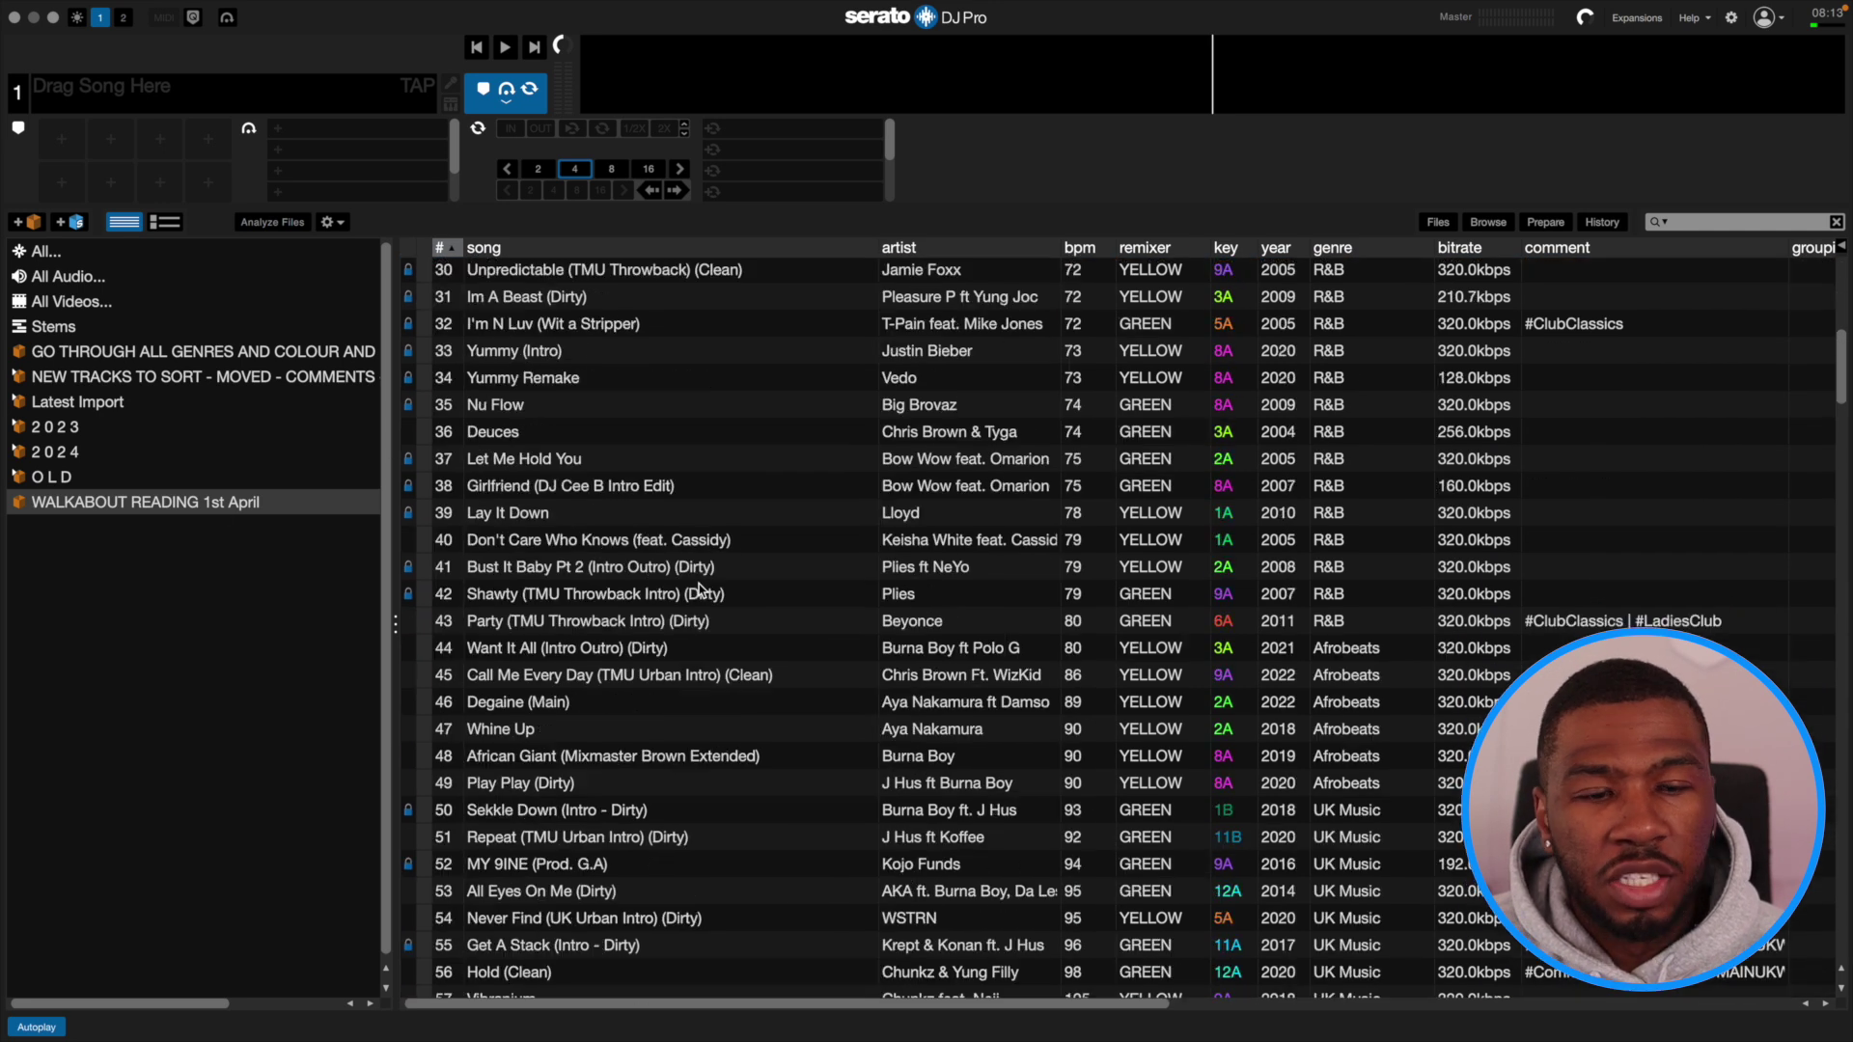
{"action": "scroll", "coordinate": [698, 585], "scroll_direction": "down", "scroll_amount": 1}
{"action": "scroll", "coordinate": [697, 590], "scroll_direction": "down", "scroll_amount": 3}
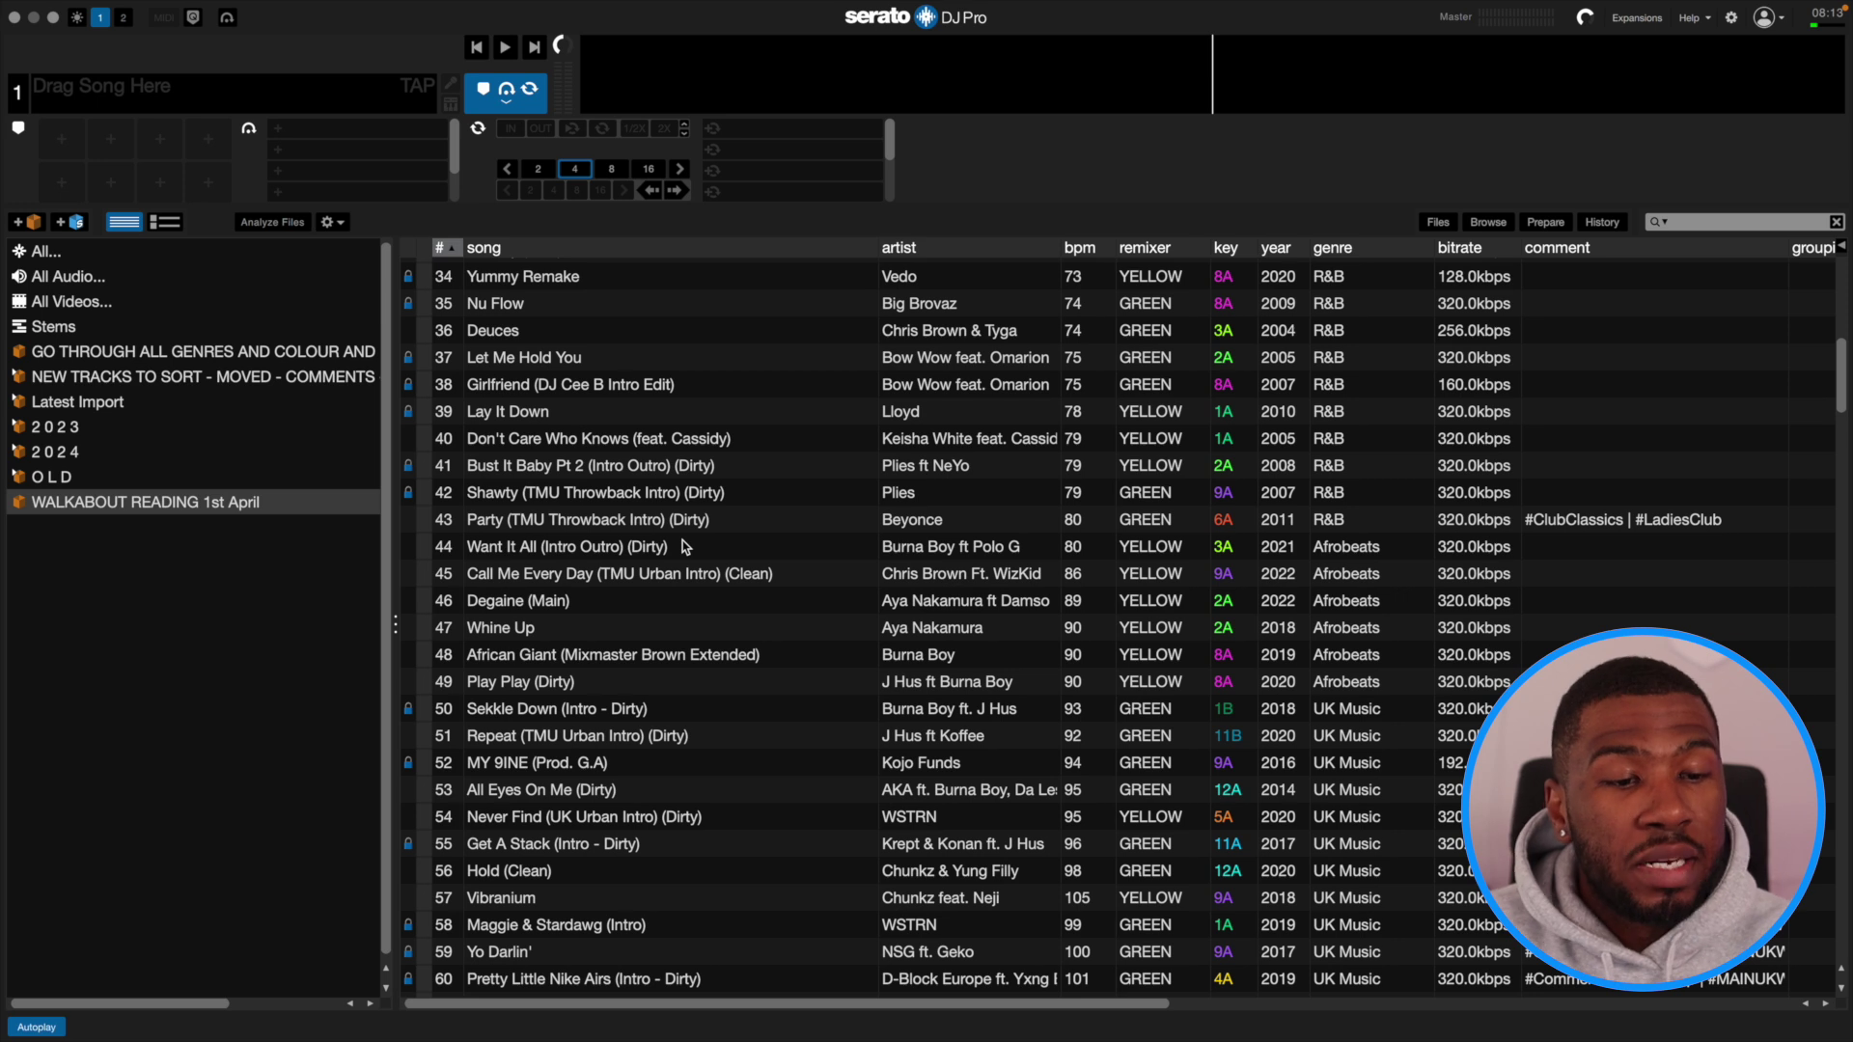
{"action": "scroll", "coordinate": [733, 697], "scroll_direction": "down", "scroll_amount": 3}
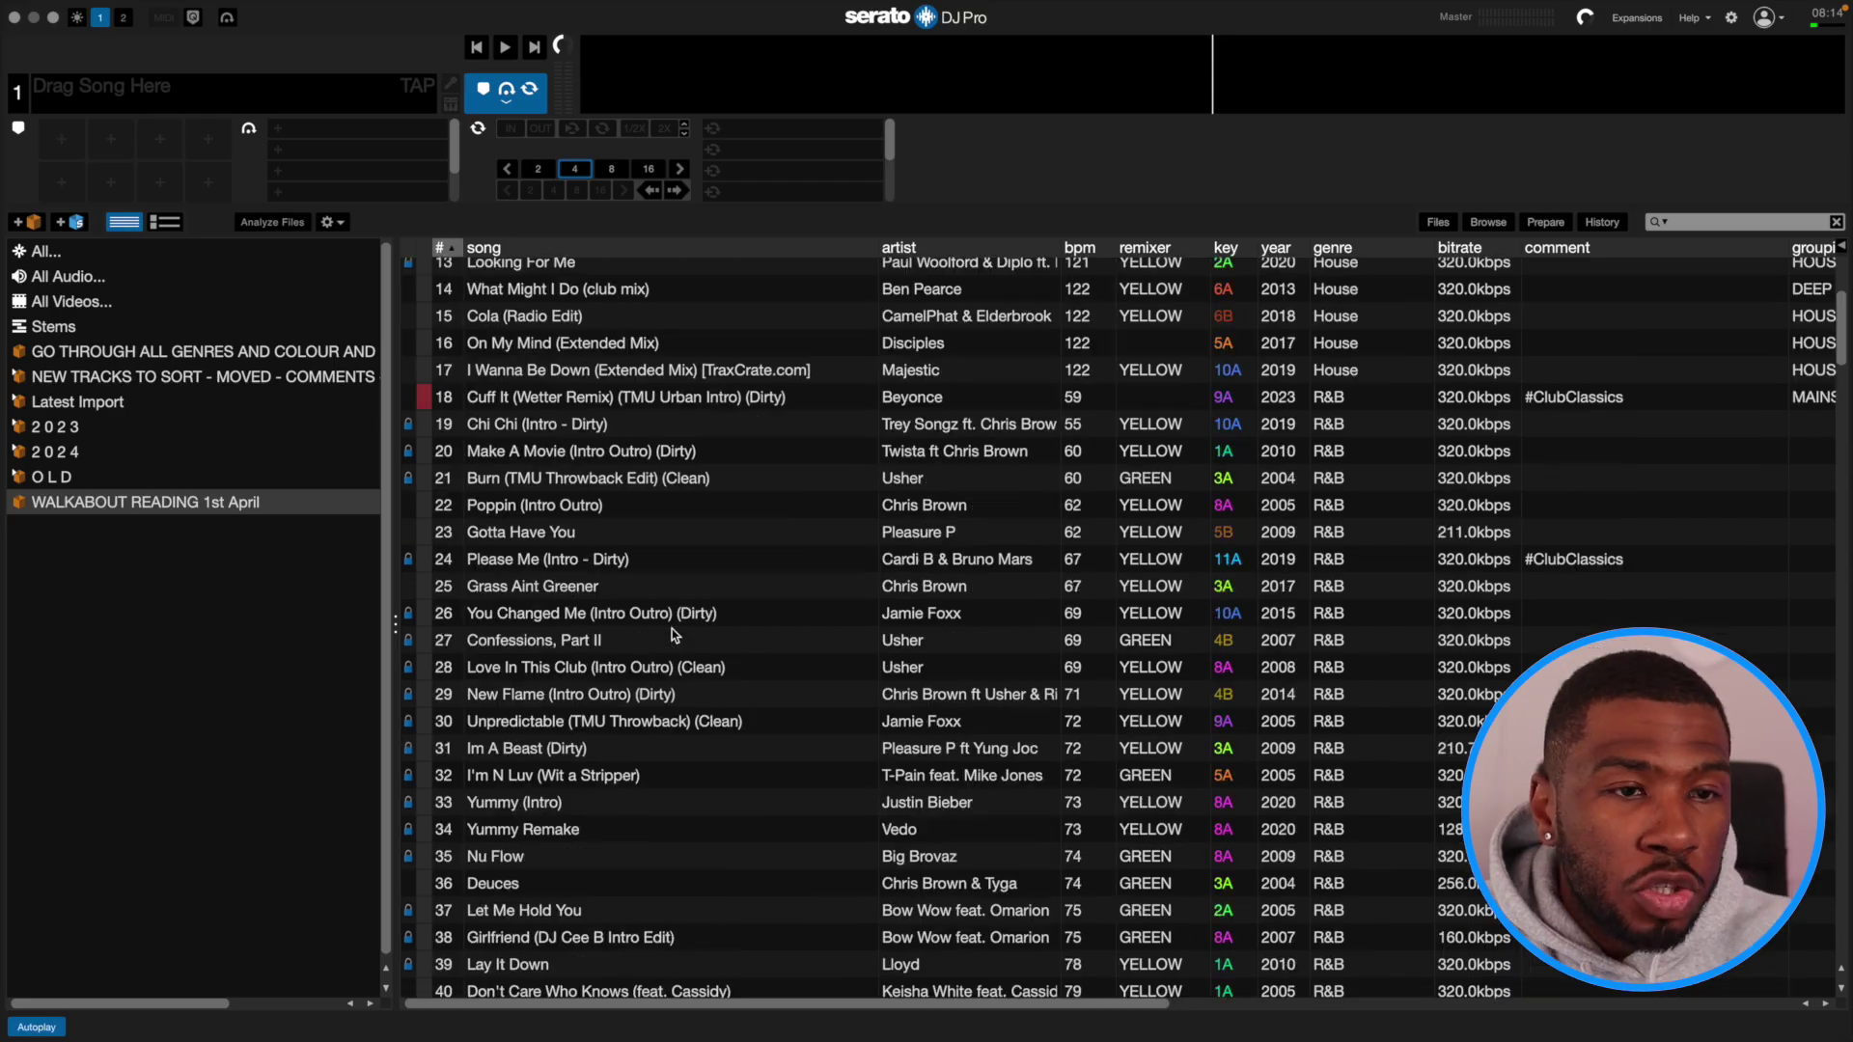
{"action": "scroll", "coordinate": [676, 632], "scroll_direction": "up", "scroll_amount": 5}
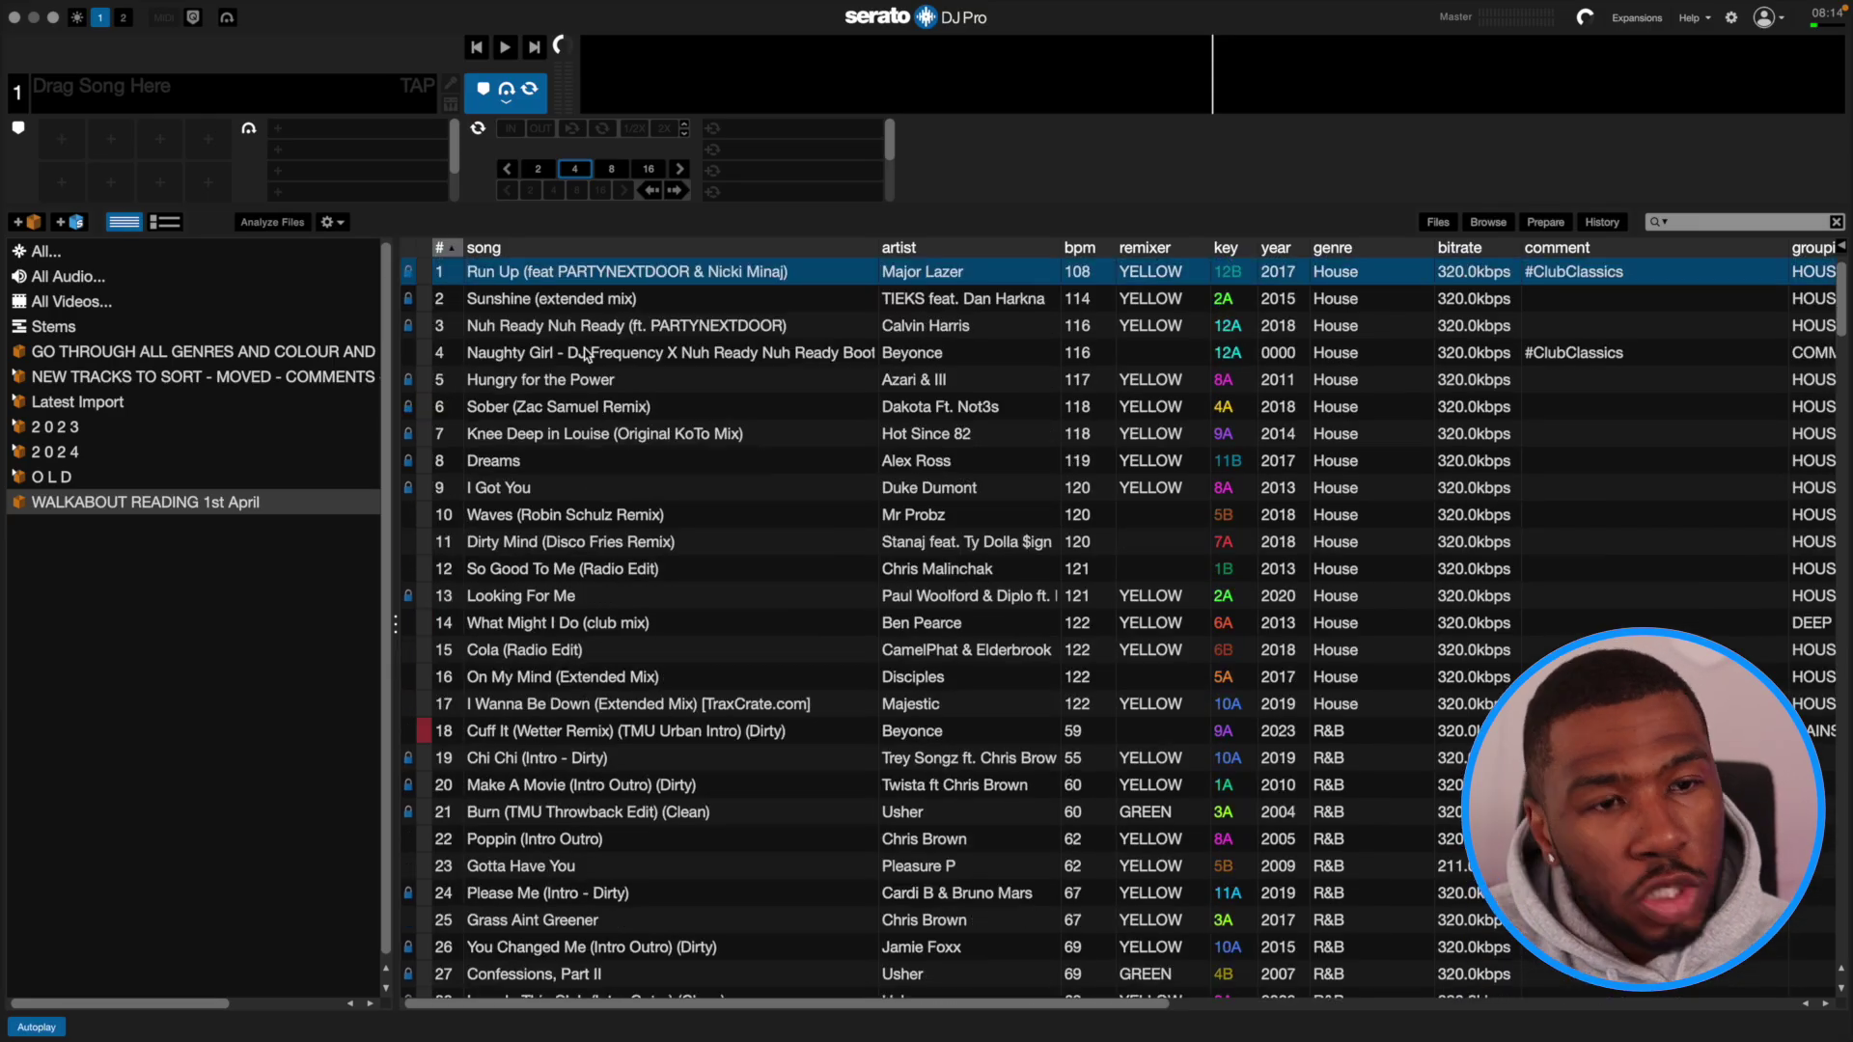
{"action": "scroll", "coordinate": [595, 403], "scroll_direction": "down", "scroll_amount": 1}
{"action": "scroll", "coordinate": [542, 319], "scroll_direction": "up", "scroll_amount": 1}
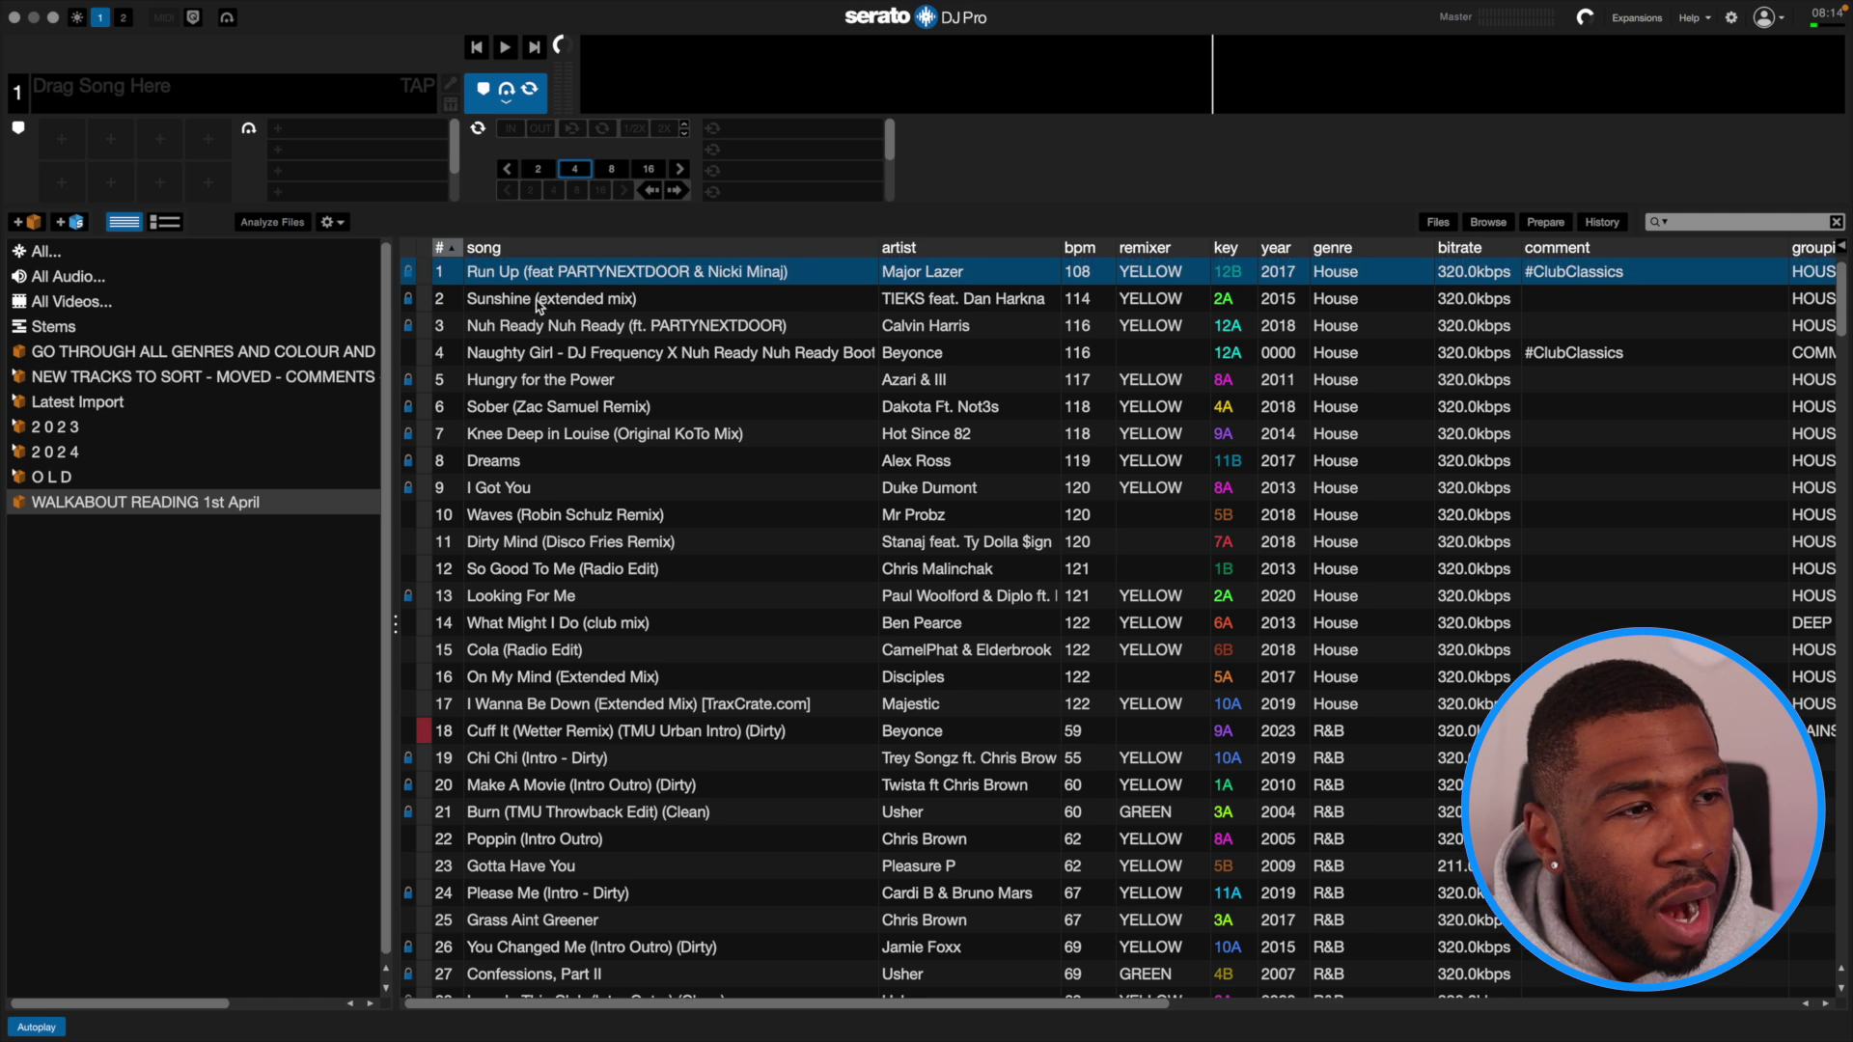
Check the genre sections via Sunshine (extended mix), Cuff It and Call Me Every Day.
{"action": "left_click", "coordinate": [508, 296]}
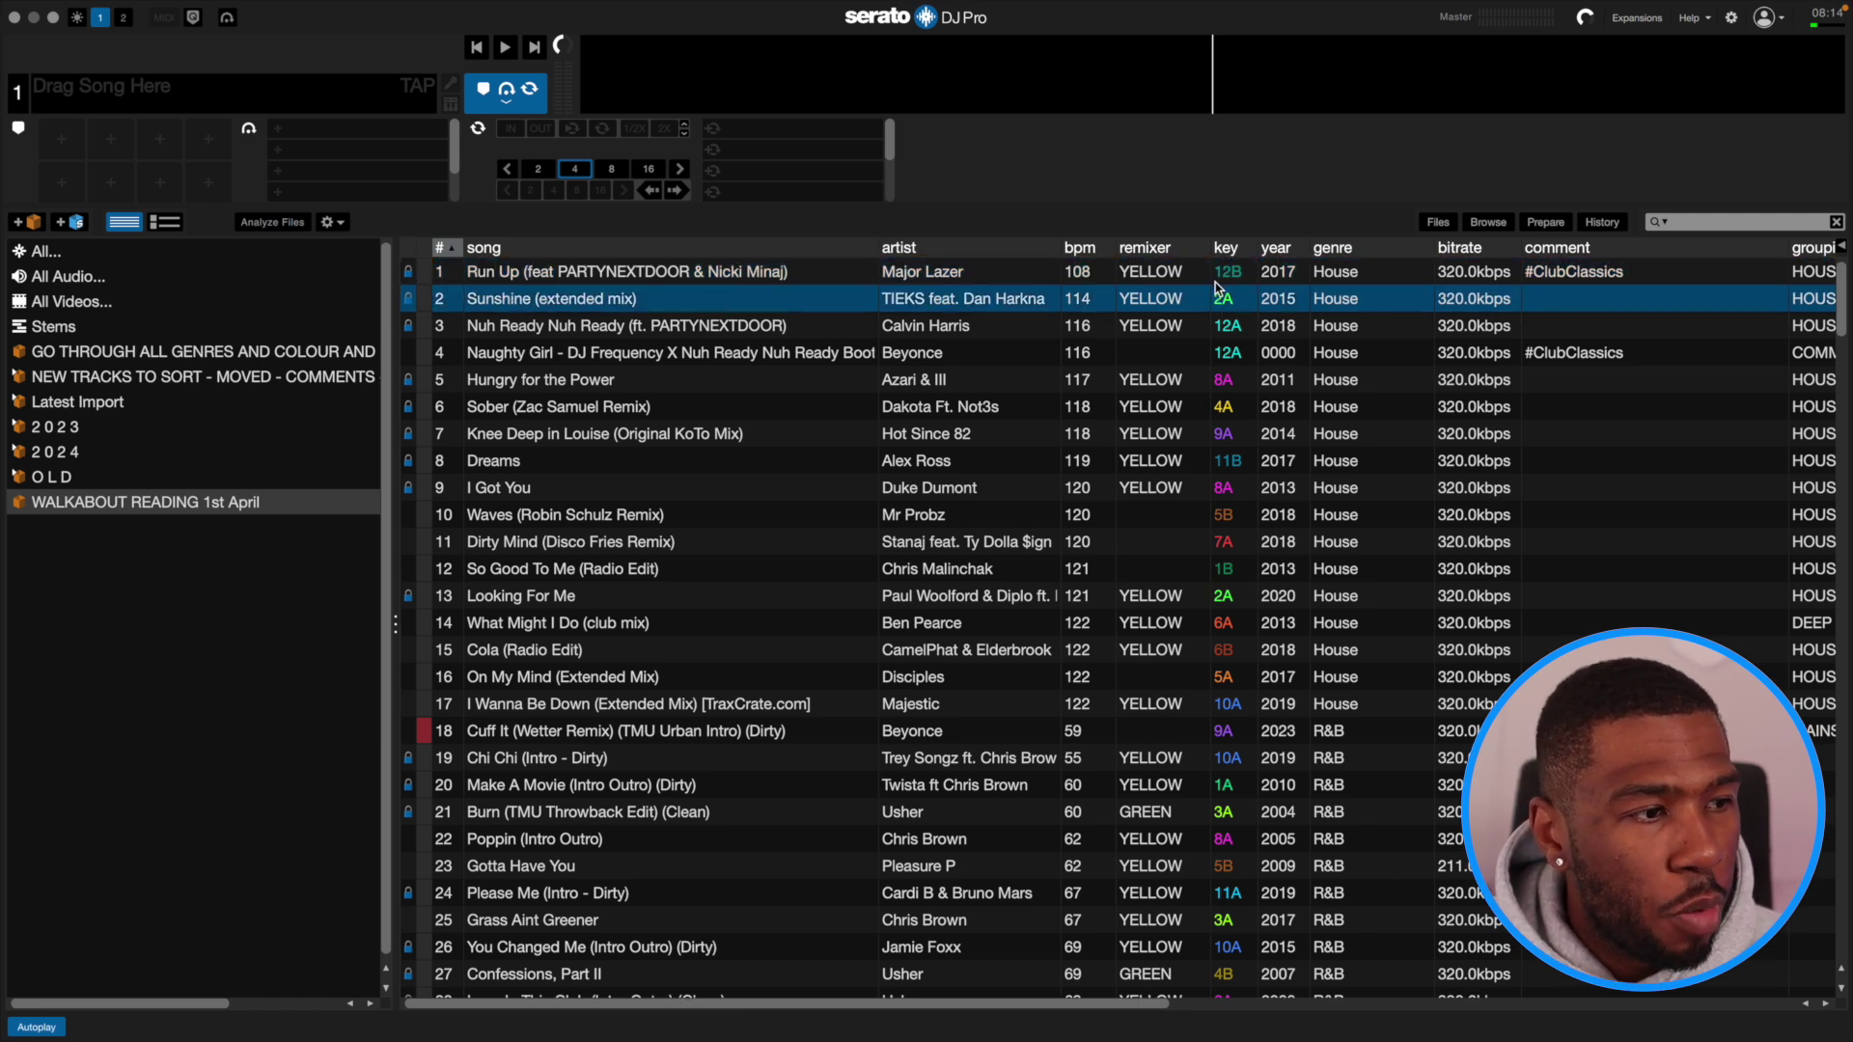
{"action": "scroll", "coordinate": [724, 627], "scroll_direction": "down", "scroll_amount": 1}
{"action": "left_click", "coordinate": [602, 697]}
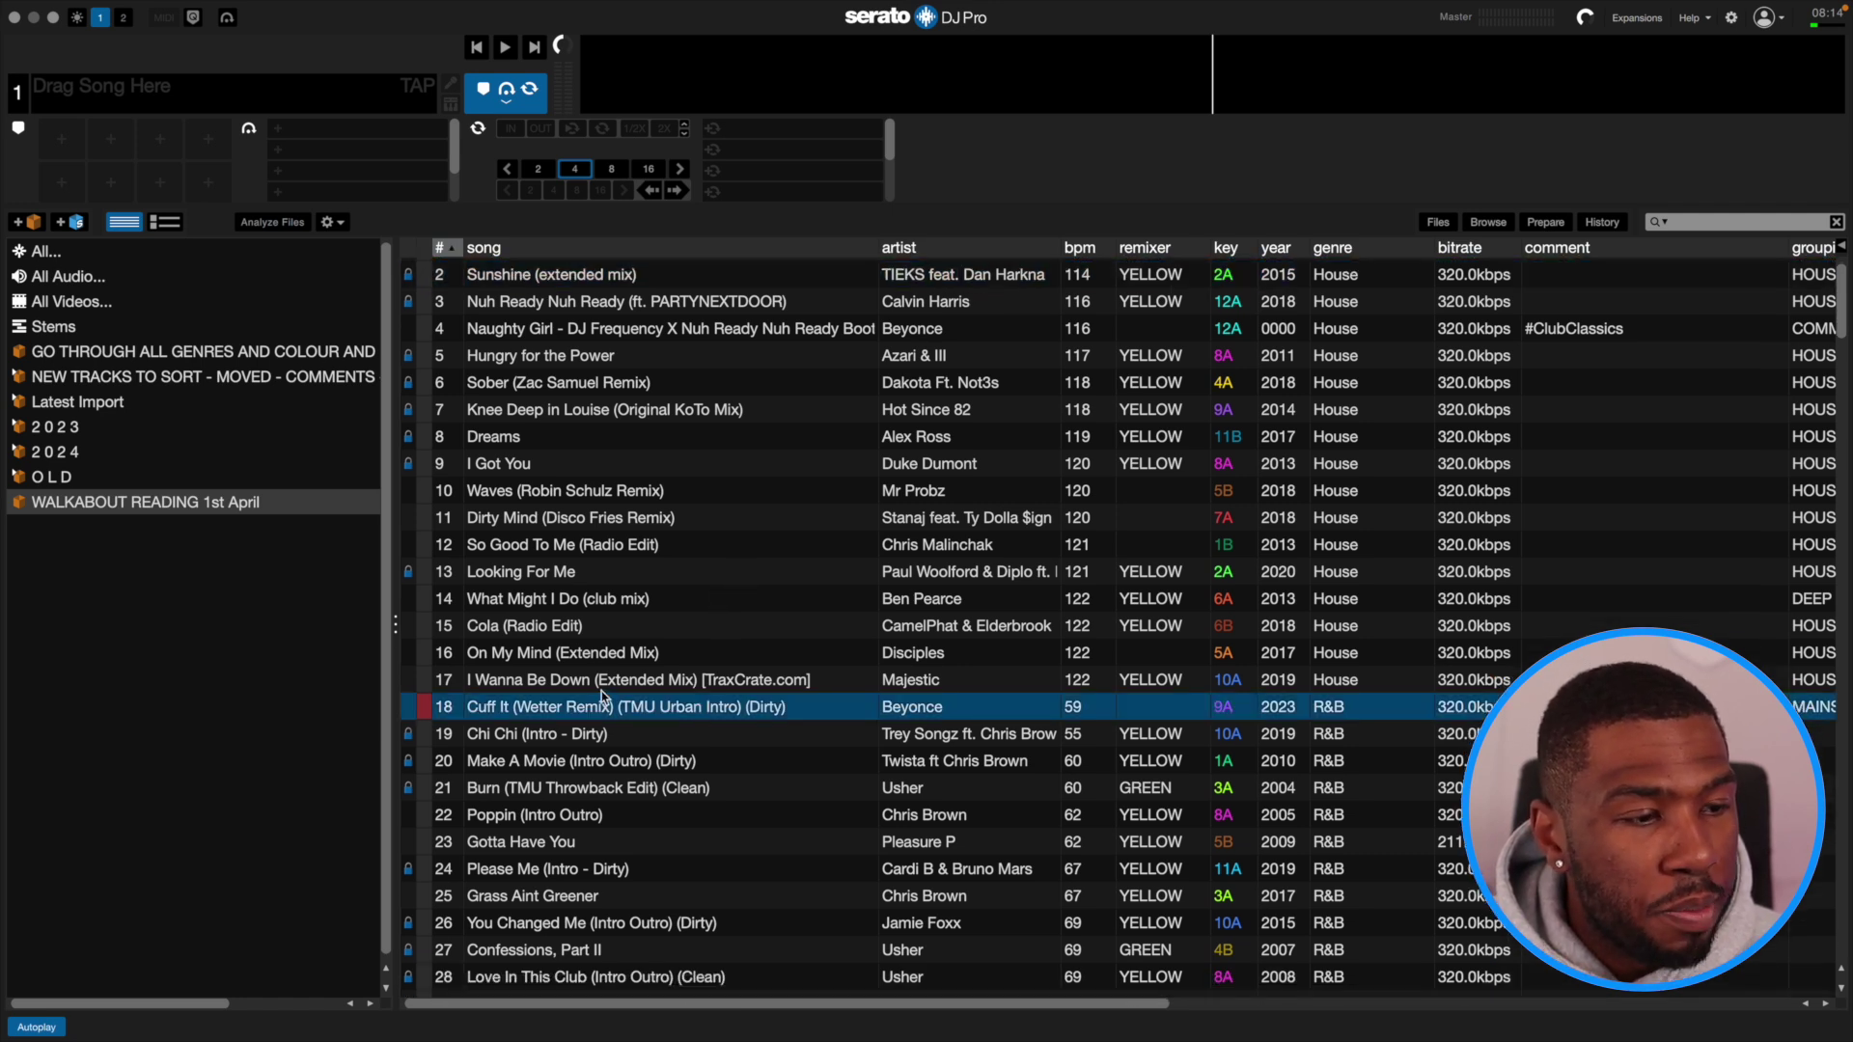
{"action": "scroll", "coordinate": [602, 697], "scroll_direction": "down", "scroll_amount": 10}
{"action": "left_click", "coordinate": [1323, 628]}
{"action": "scroll", "coordinate": [1264, 800], "scroll_direction": "up", "scroll_amount": 6}
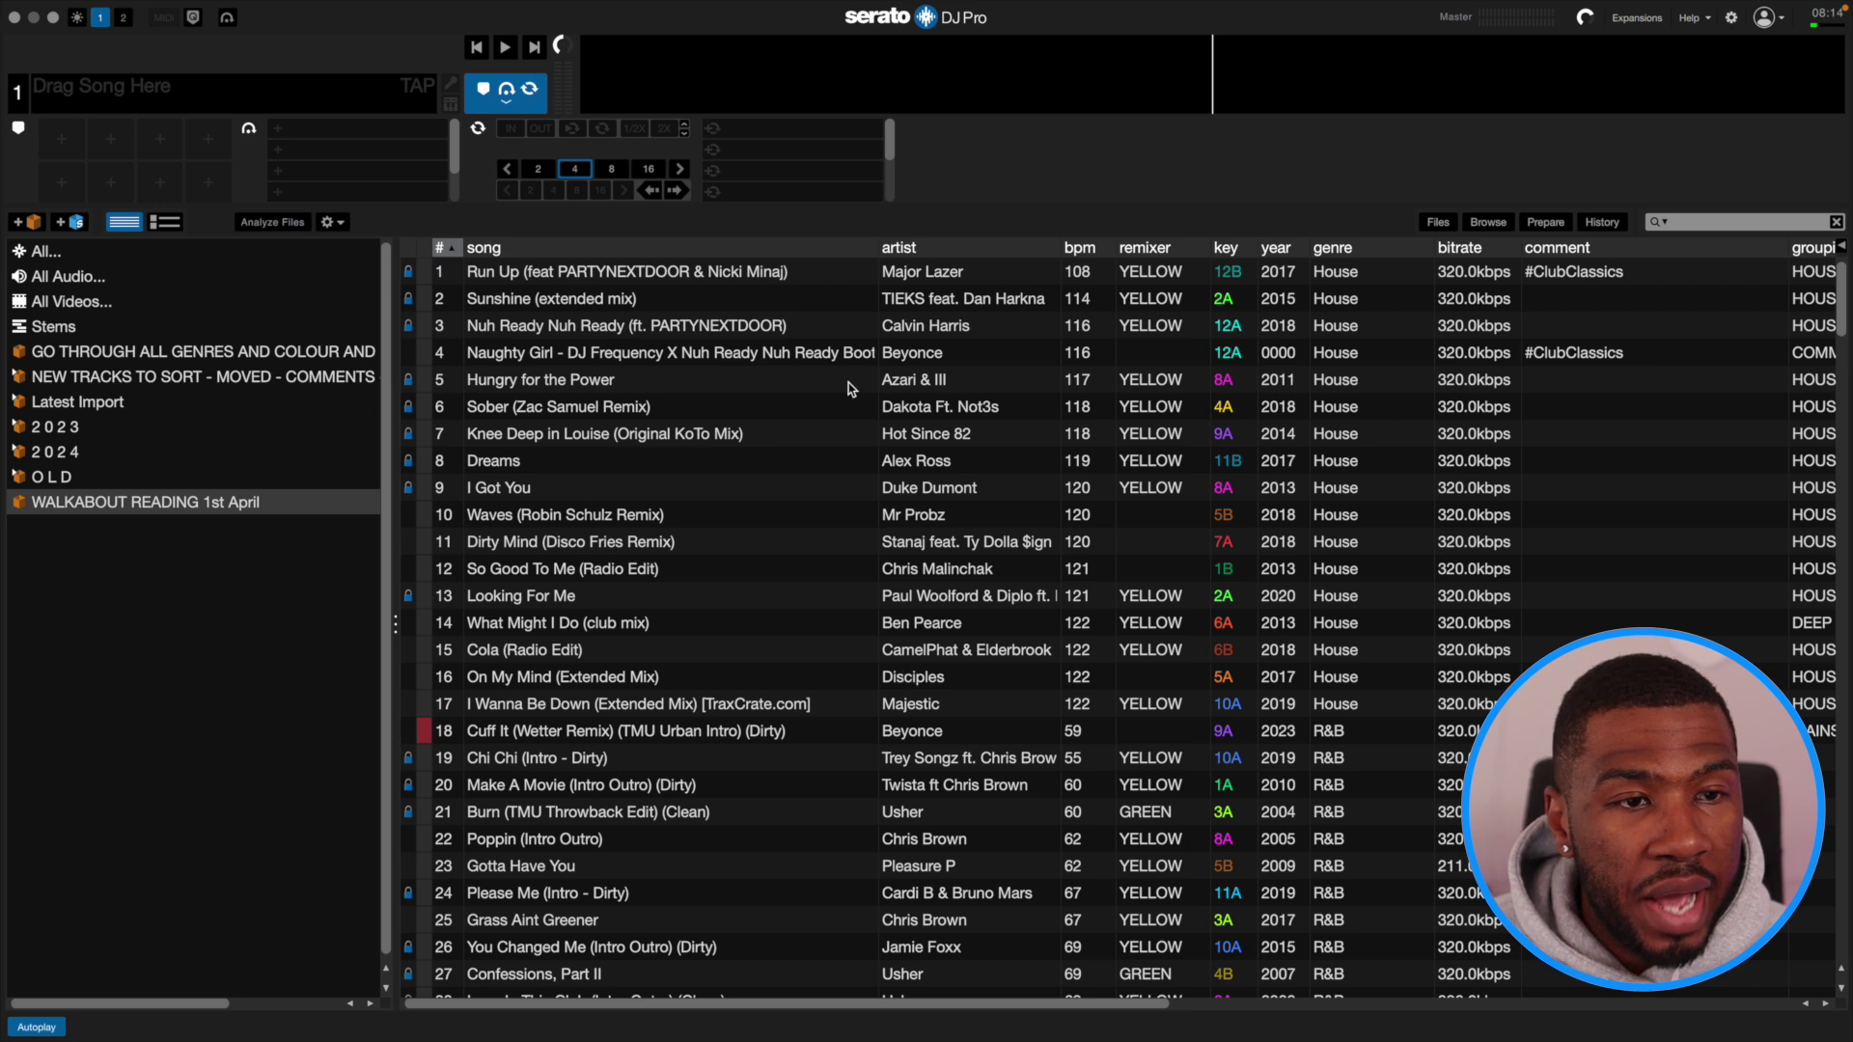
Put the 17 House tracks into a new HOUSE OPENING WARMUP crate nested under WALKABOUT READING.
{"action": "left_click", "coordinate": [579, 274]}
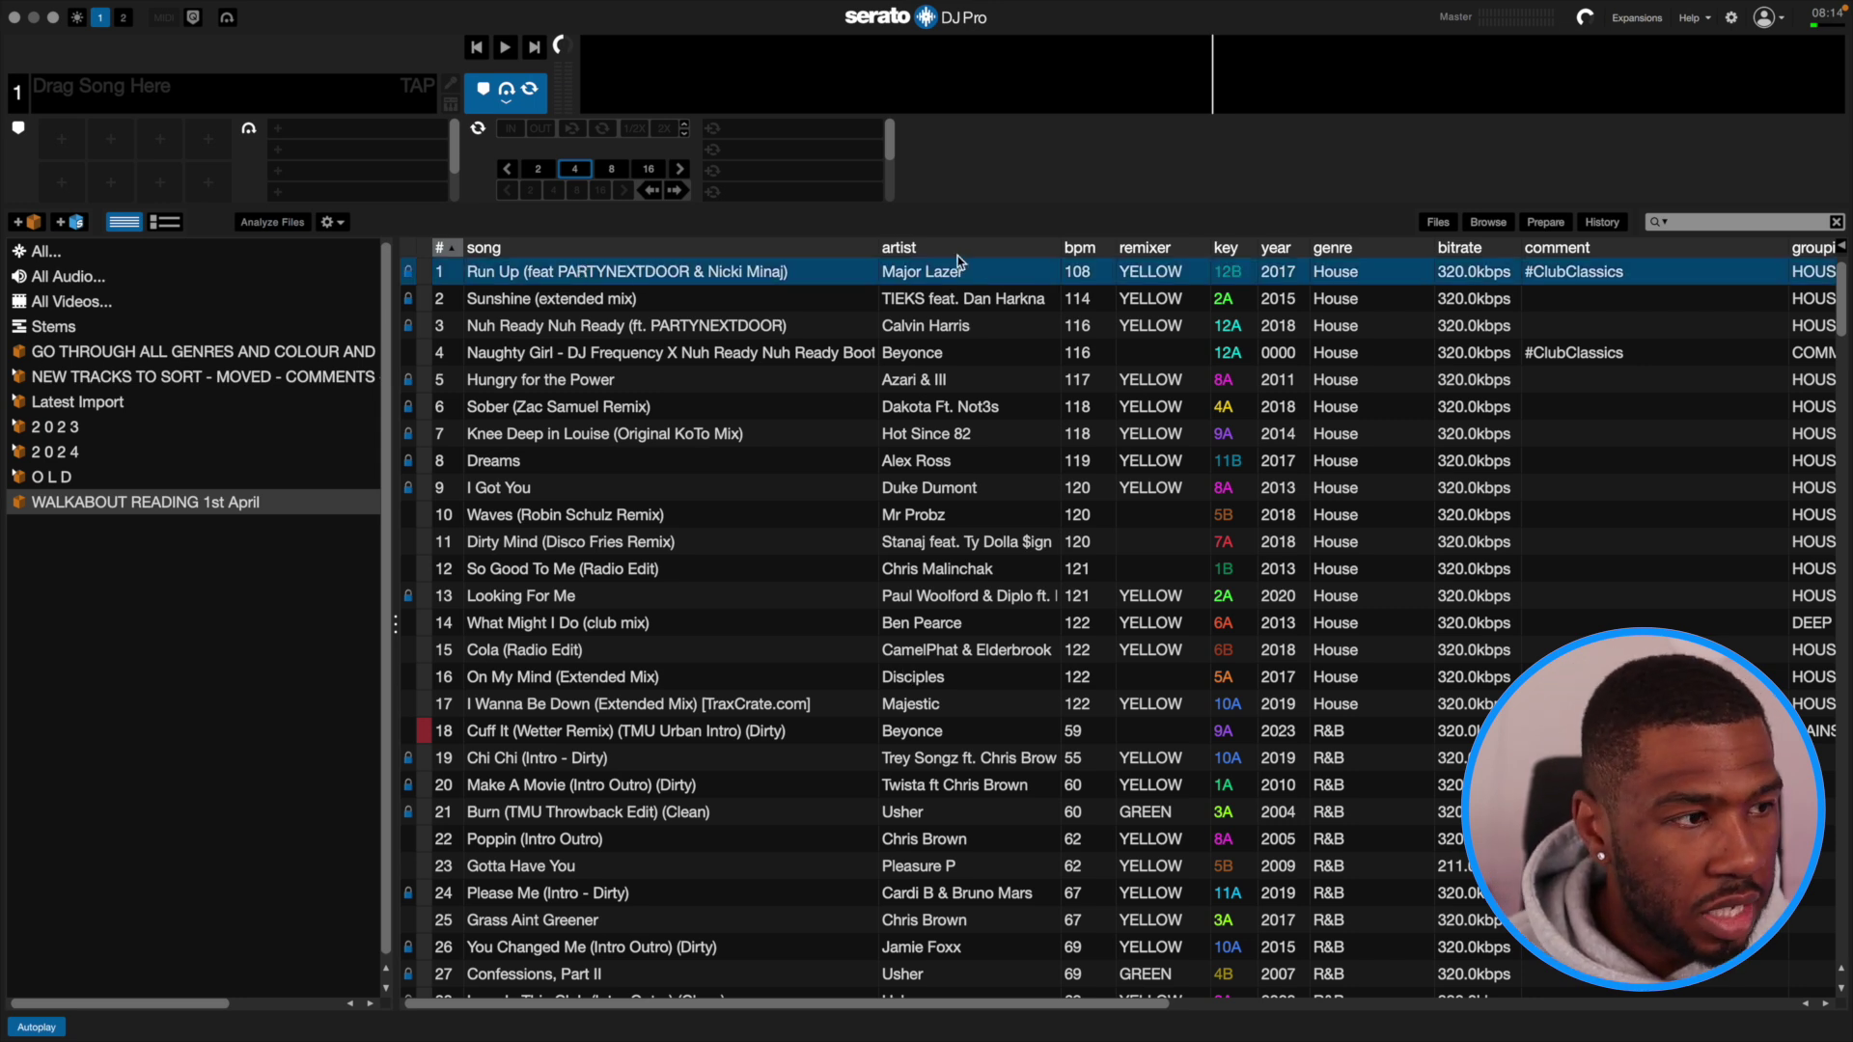
{"action": "left_click", "coordinate": [1178, 703], "text": "shift"}
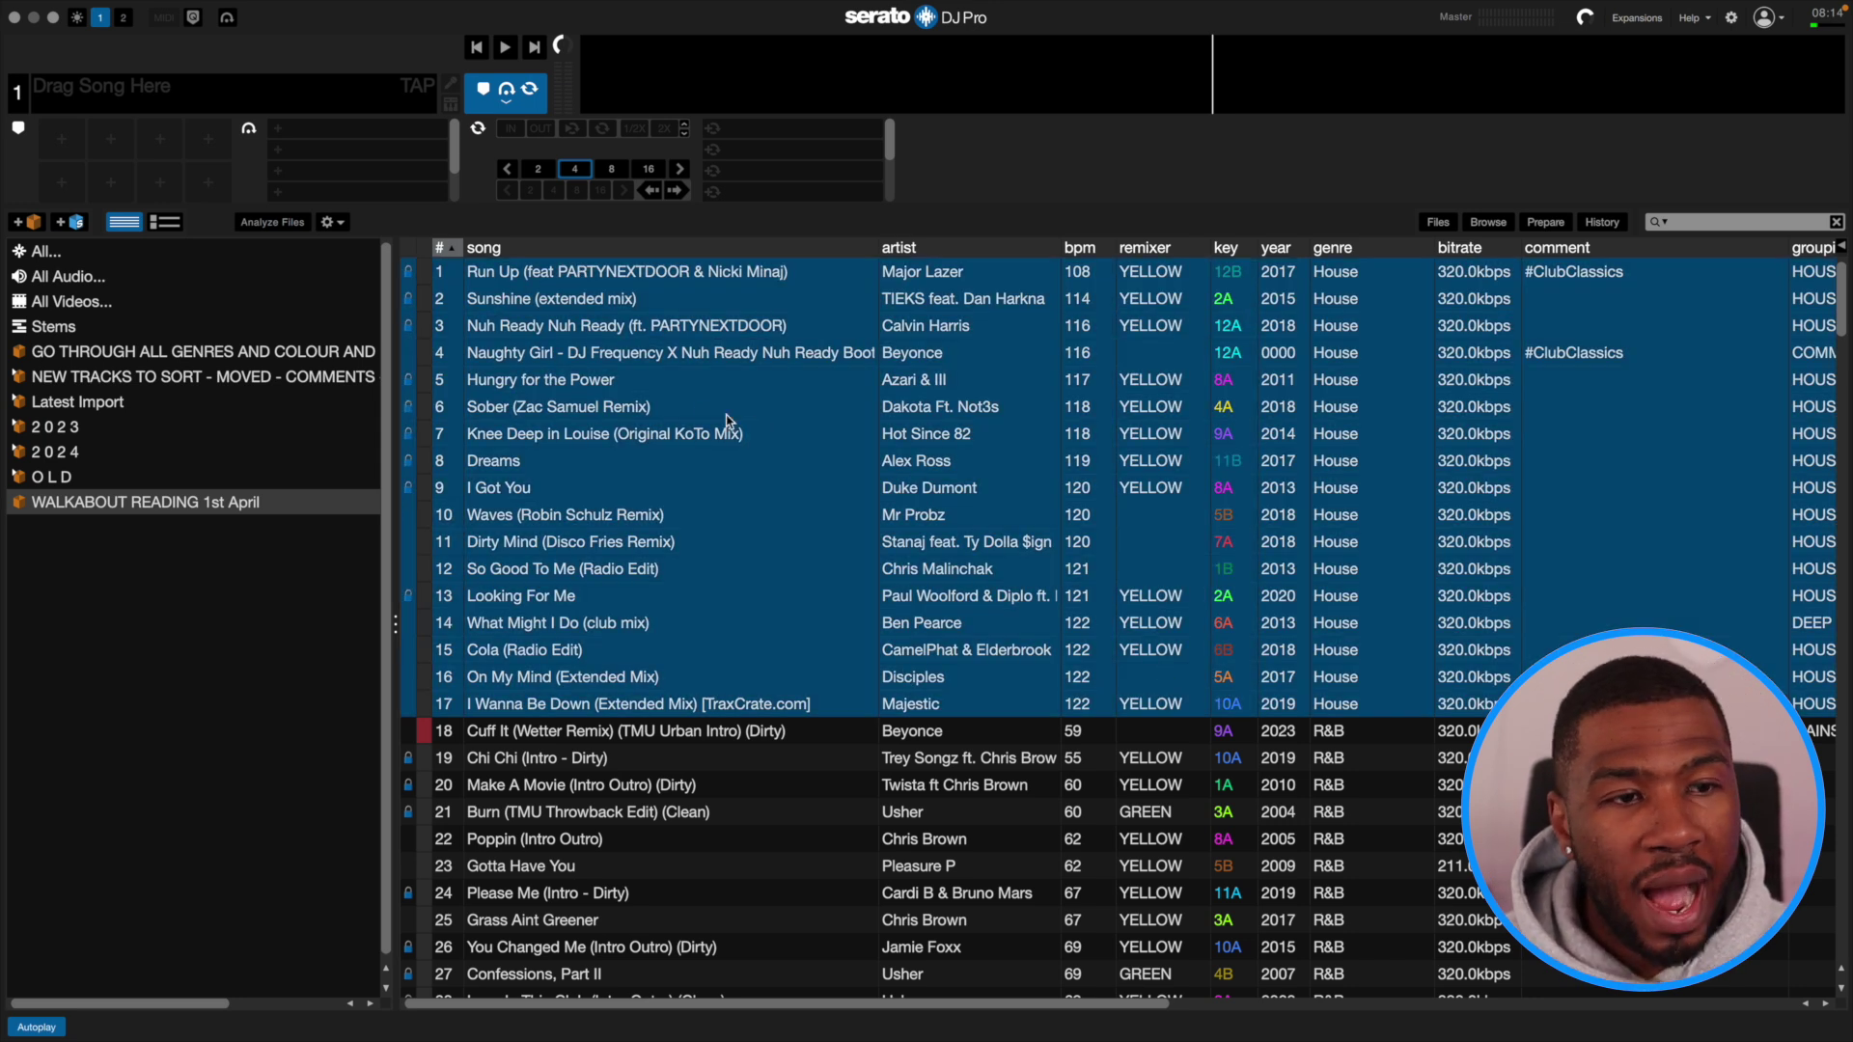
{"action": "left_click_drag", "start_coordinate": [762, 327], "coordinate": [112, 552]}
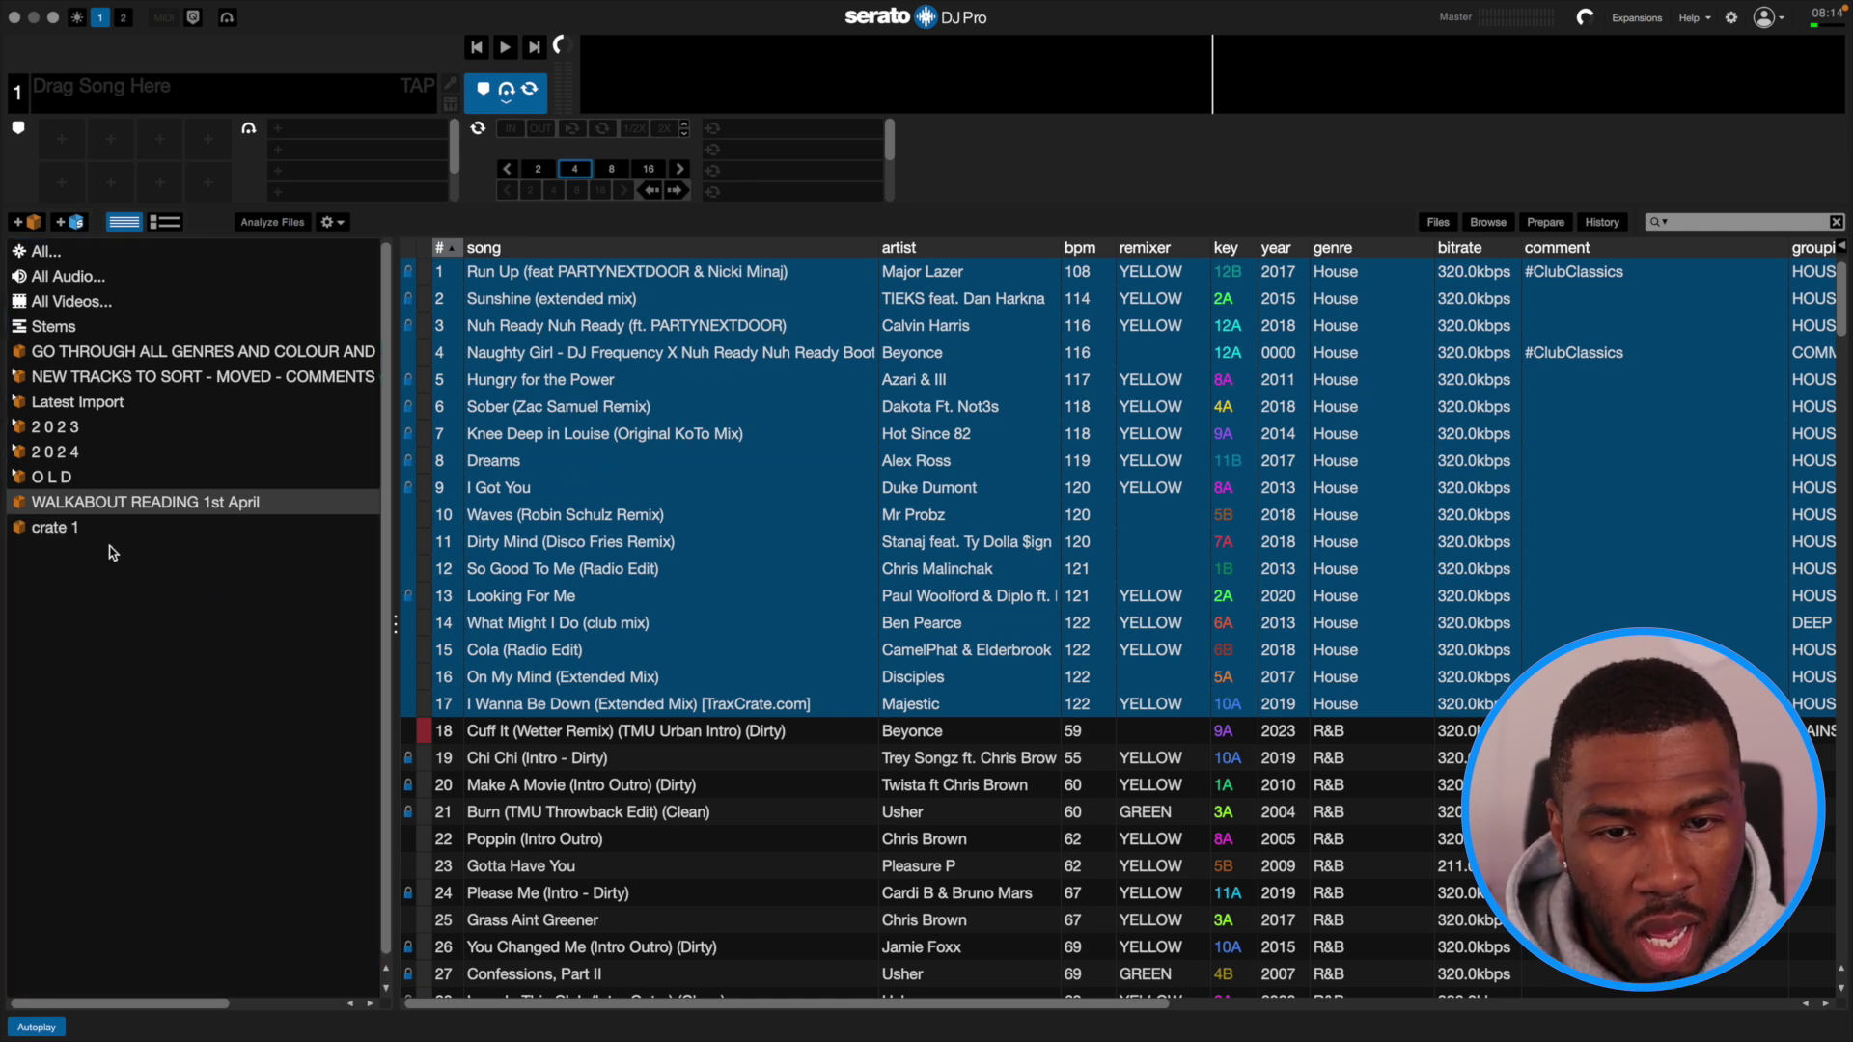
{"action": "double_click", "coordinate": [48, 531]}
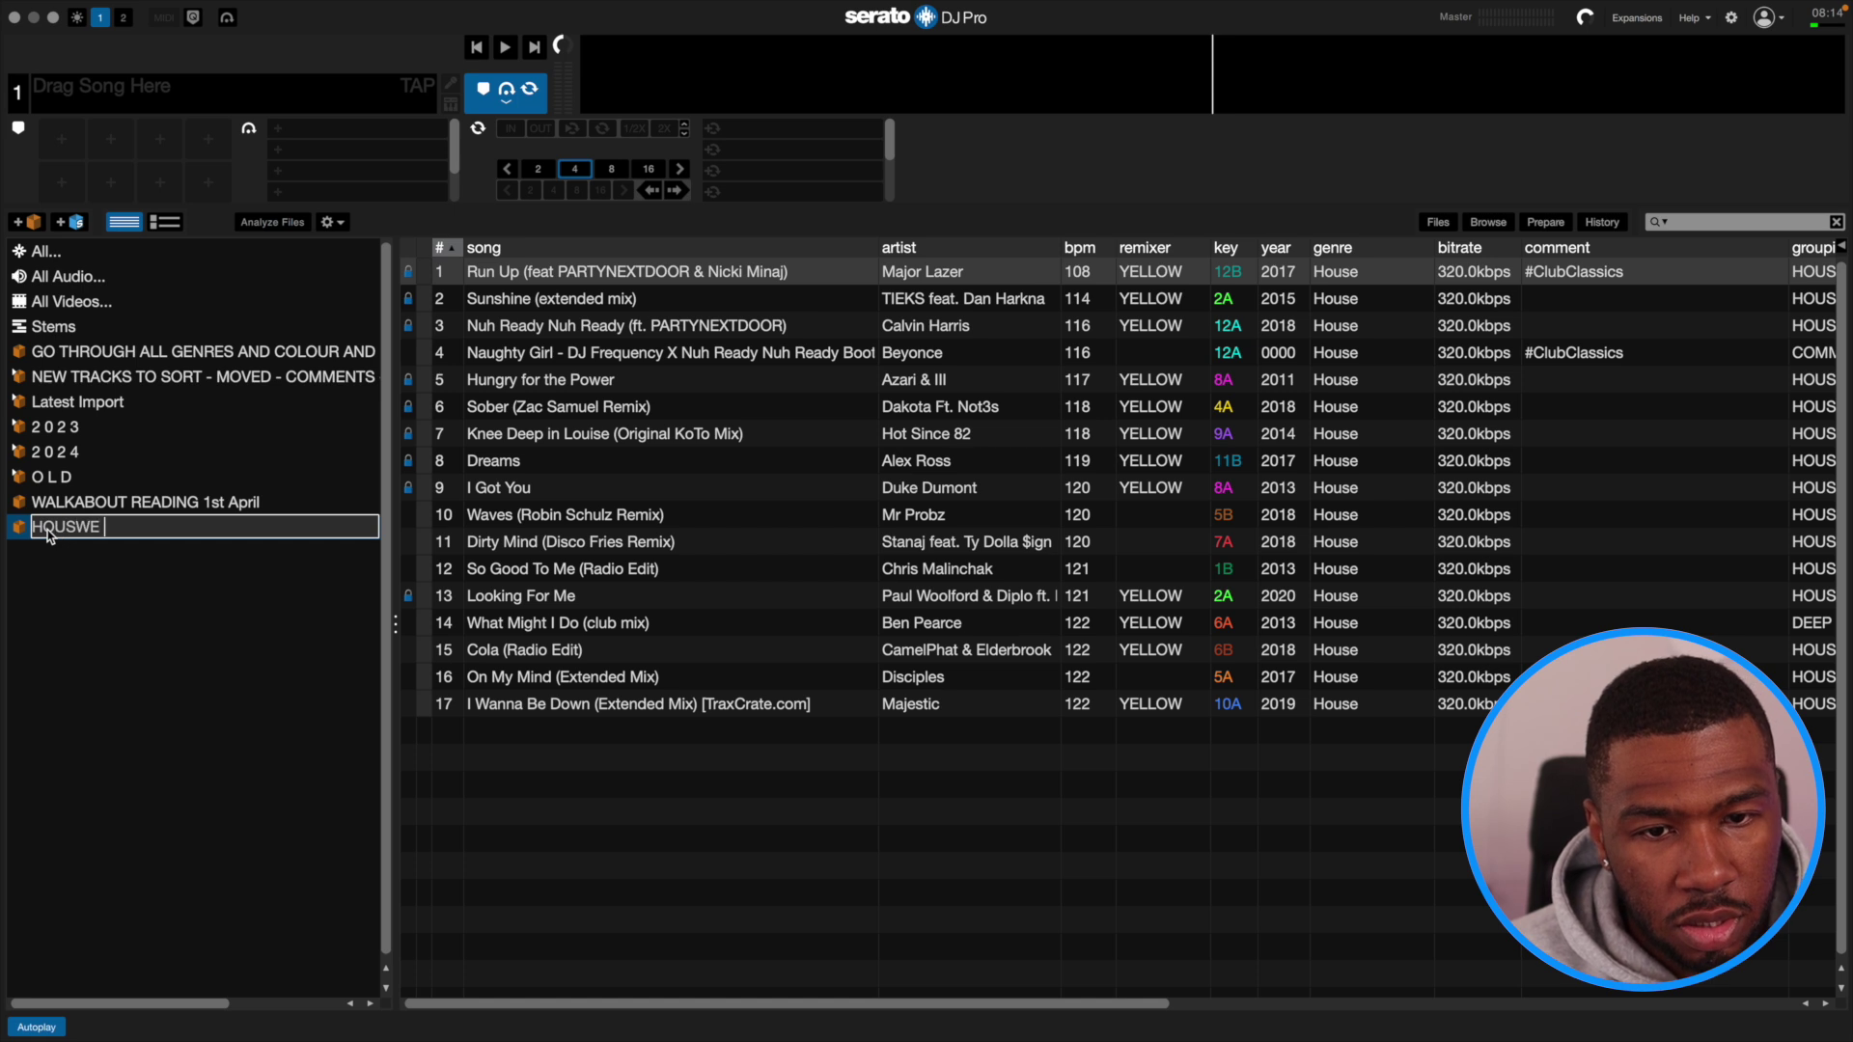
{"action": "type", "text": "HOUSE OPENING W"}
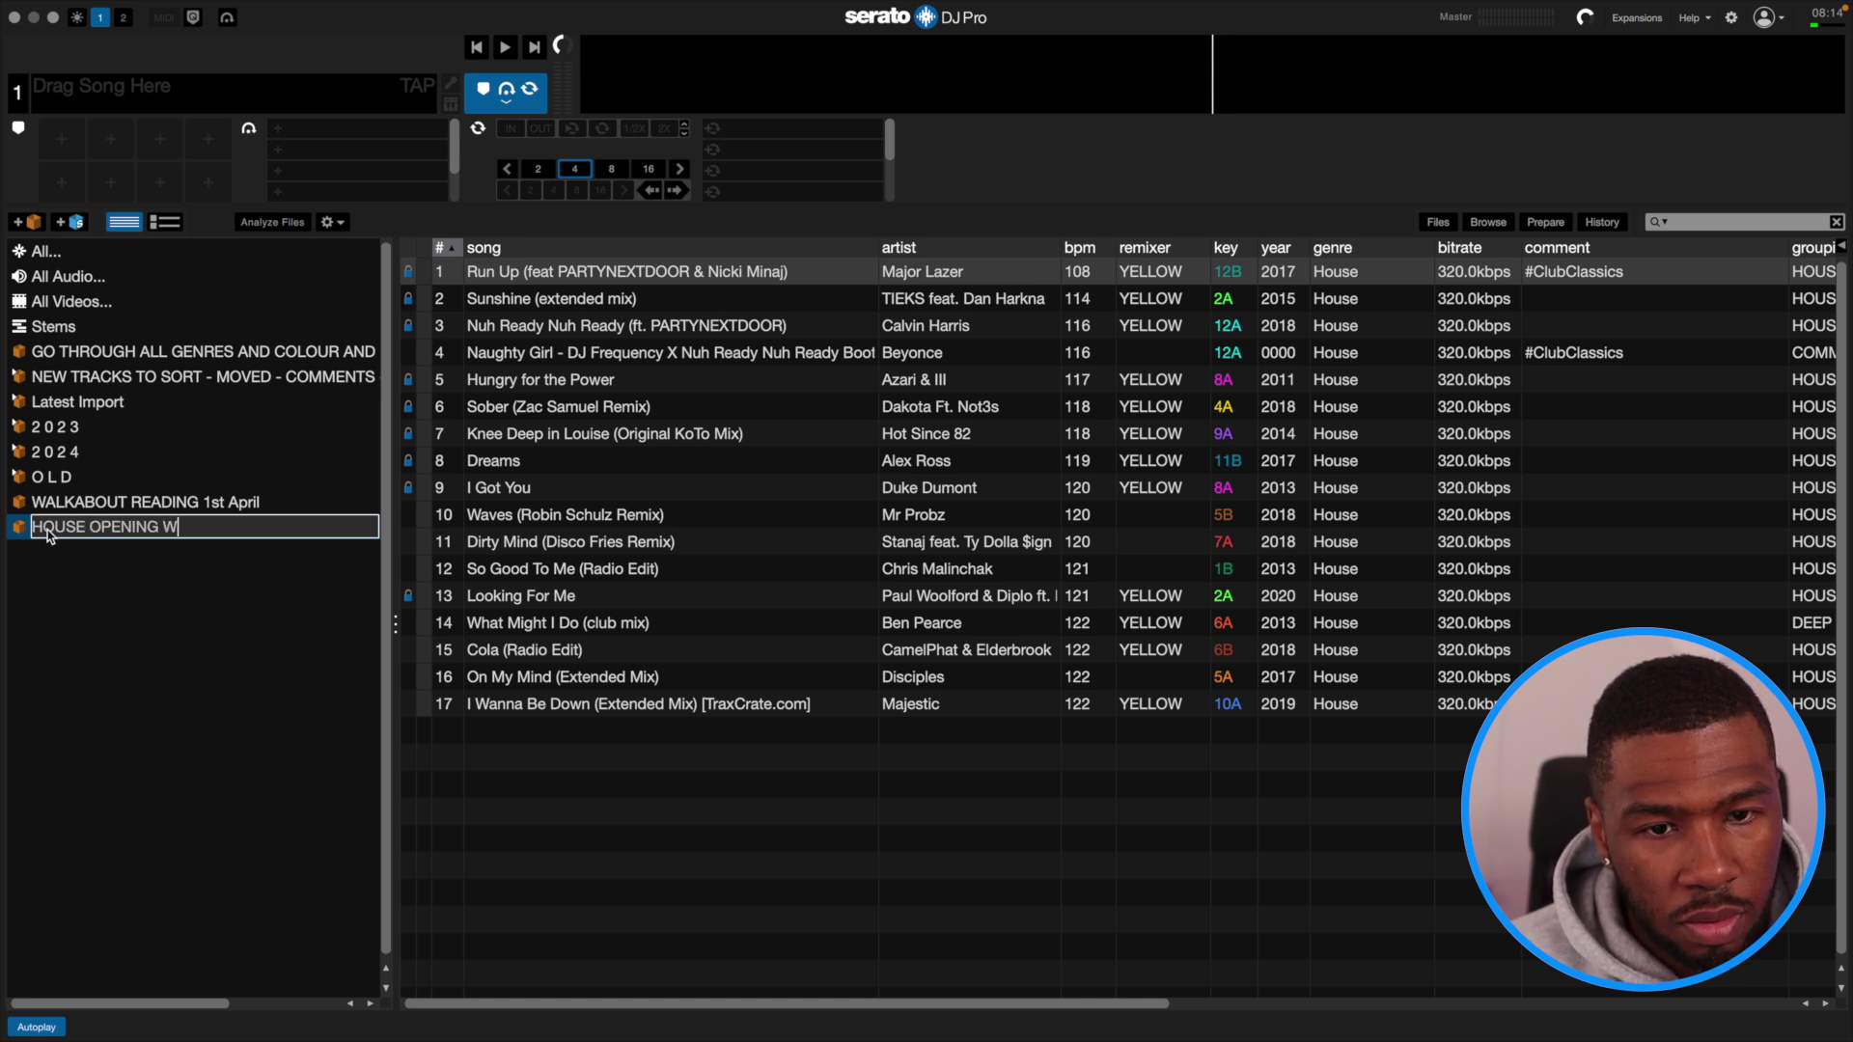
{"action": "type", "text": "ARMUP"}
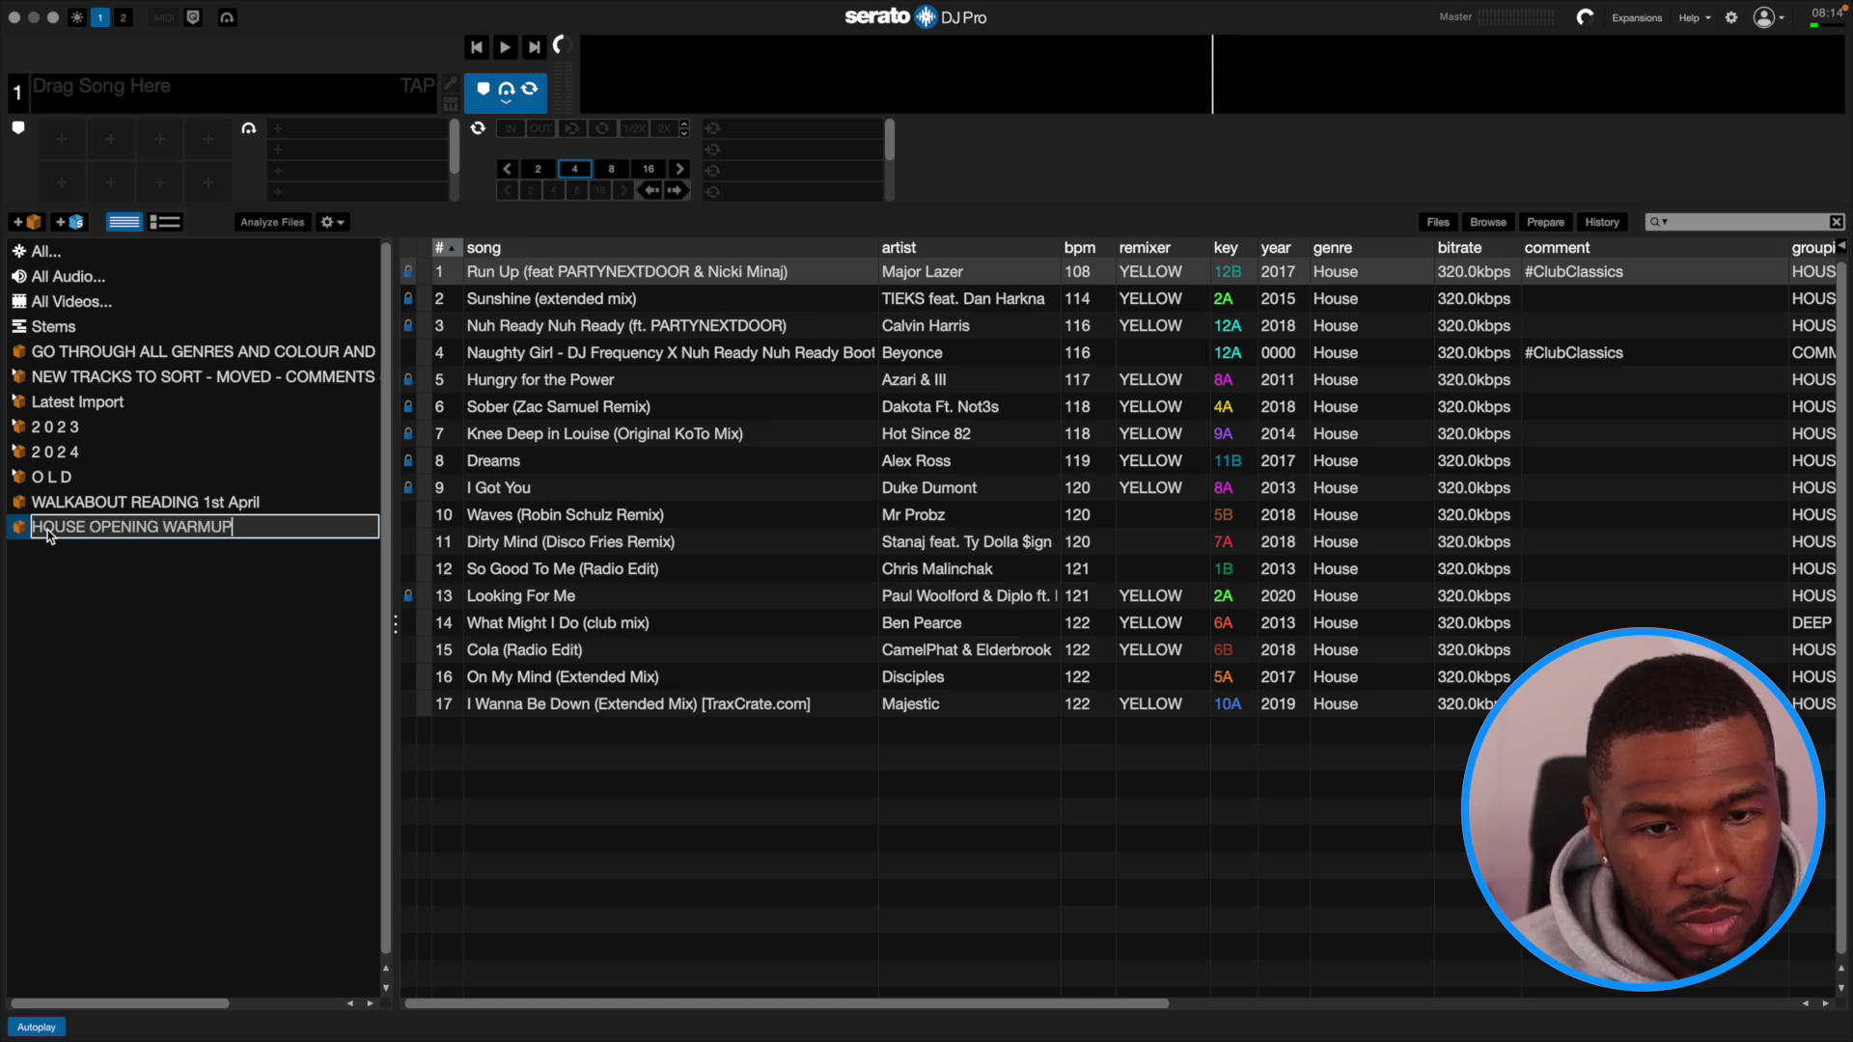
{"action": "key", "text": "Return"}
{"action": "left_click_drag", "start_coordinate": [48, 530], "coordinate": [102, 509]}
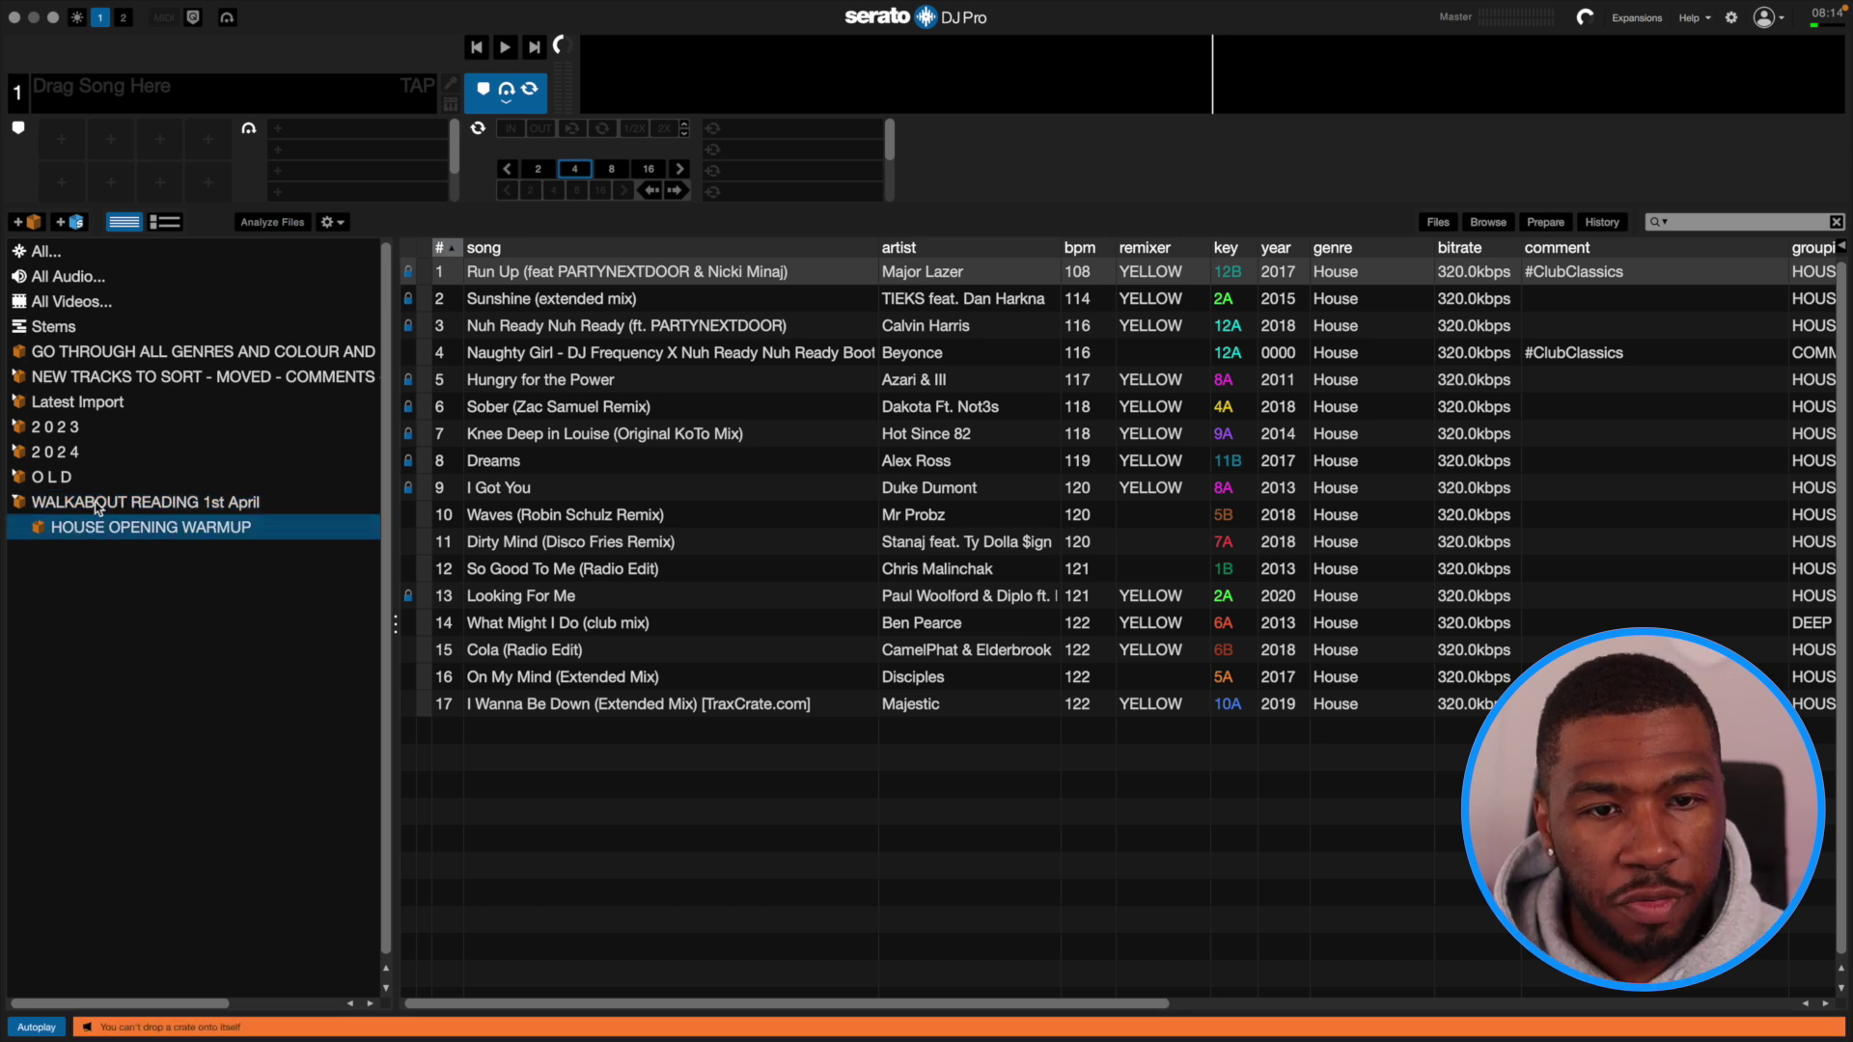
Put the 26 R&B tracks, Cuff It through Party, into a new R&B OPENING WARMUP crate.
{"action": "left_click", "coordinate": [132, 507]}
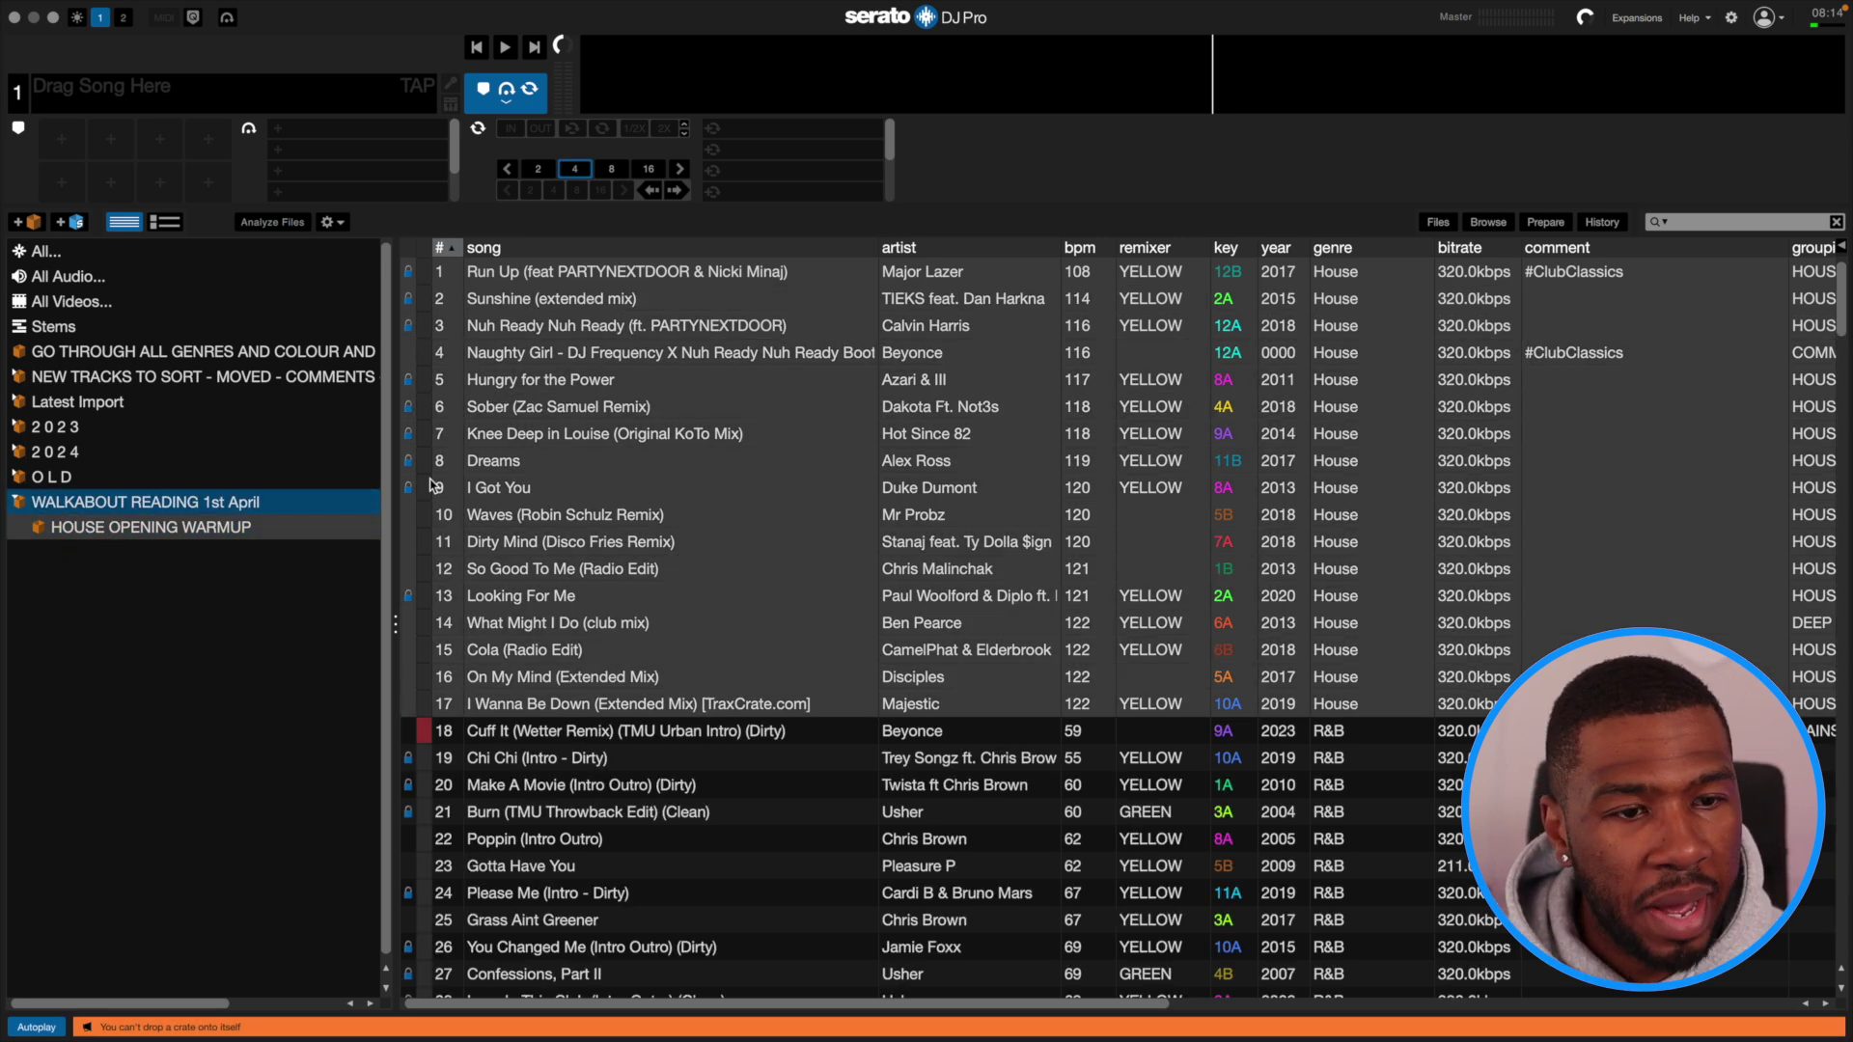
{"action": "scroll", "coordinate": [716, 404], "scroll_direction": "down", "scroll_amount": 3}
{"action": "scroll", "coordinate": [681, 483], "scroll_direction": "down", "scroll_amount": 4}
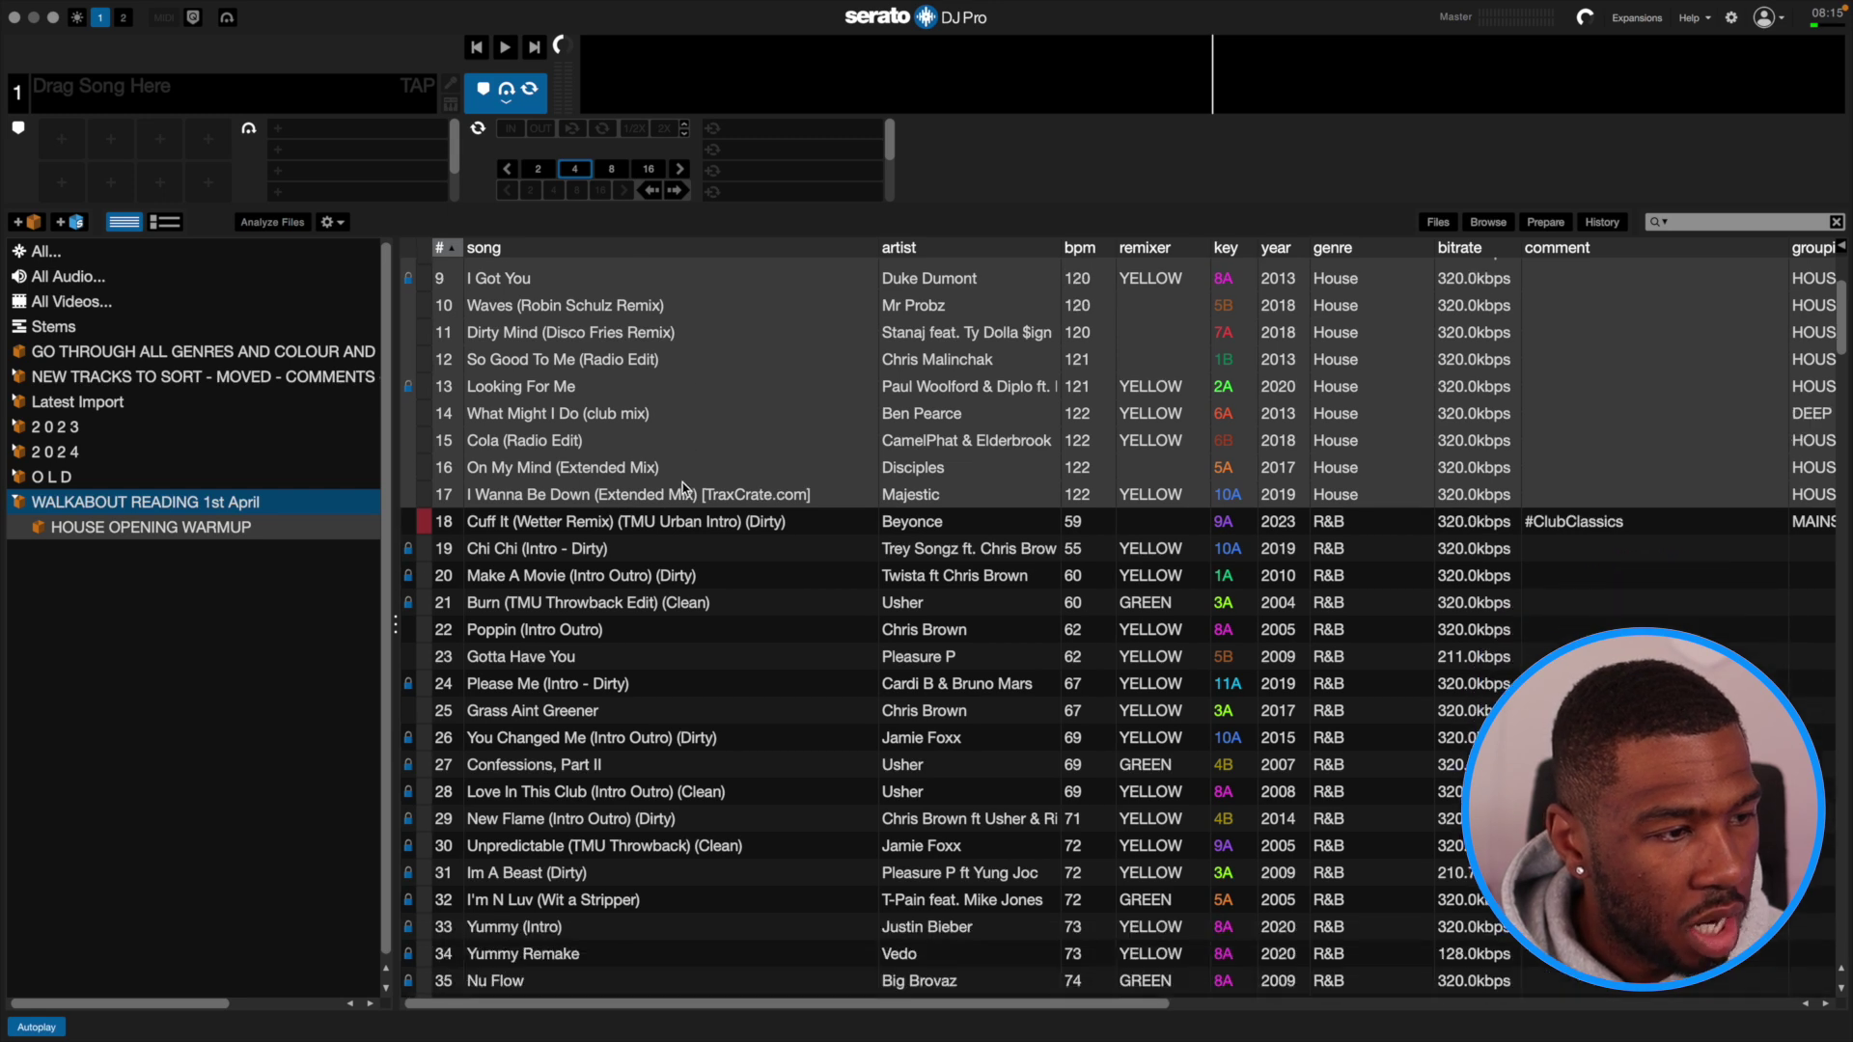
{"action": "scroll", "coordinate": [682, 483], "scroll_direction": "down", "scroll_amount": 1}
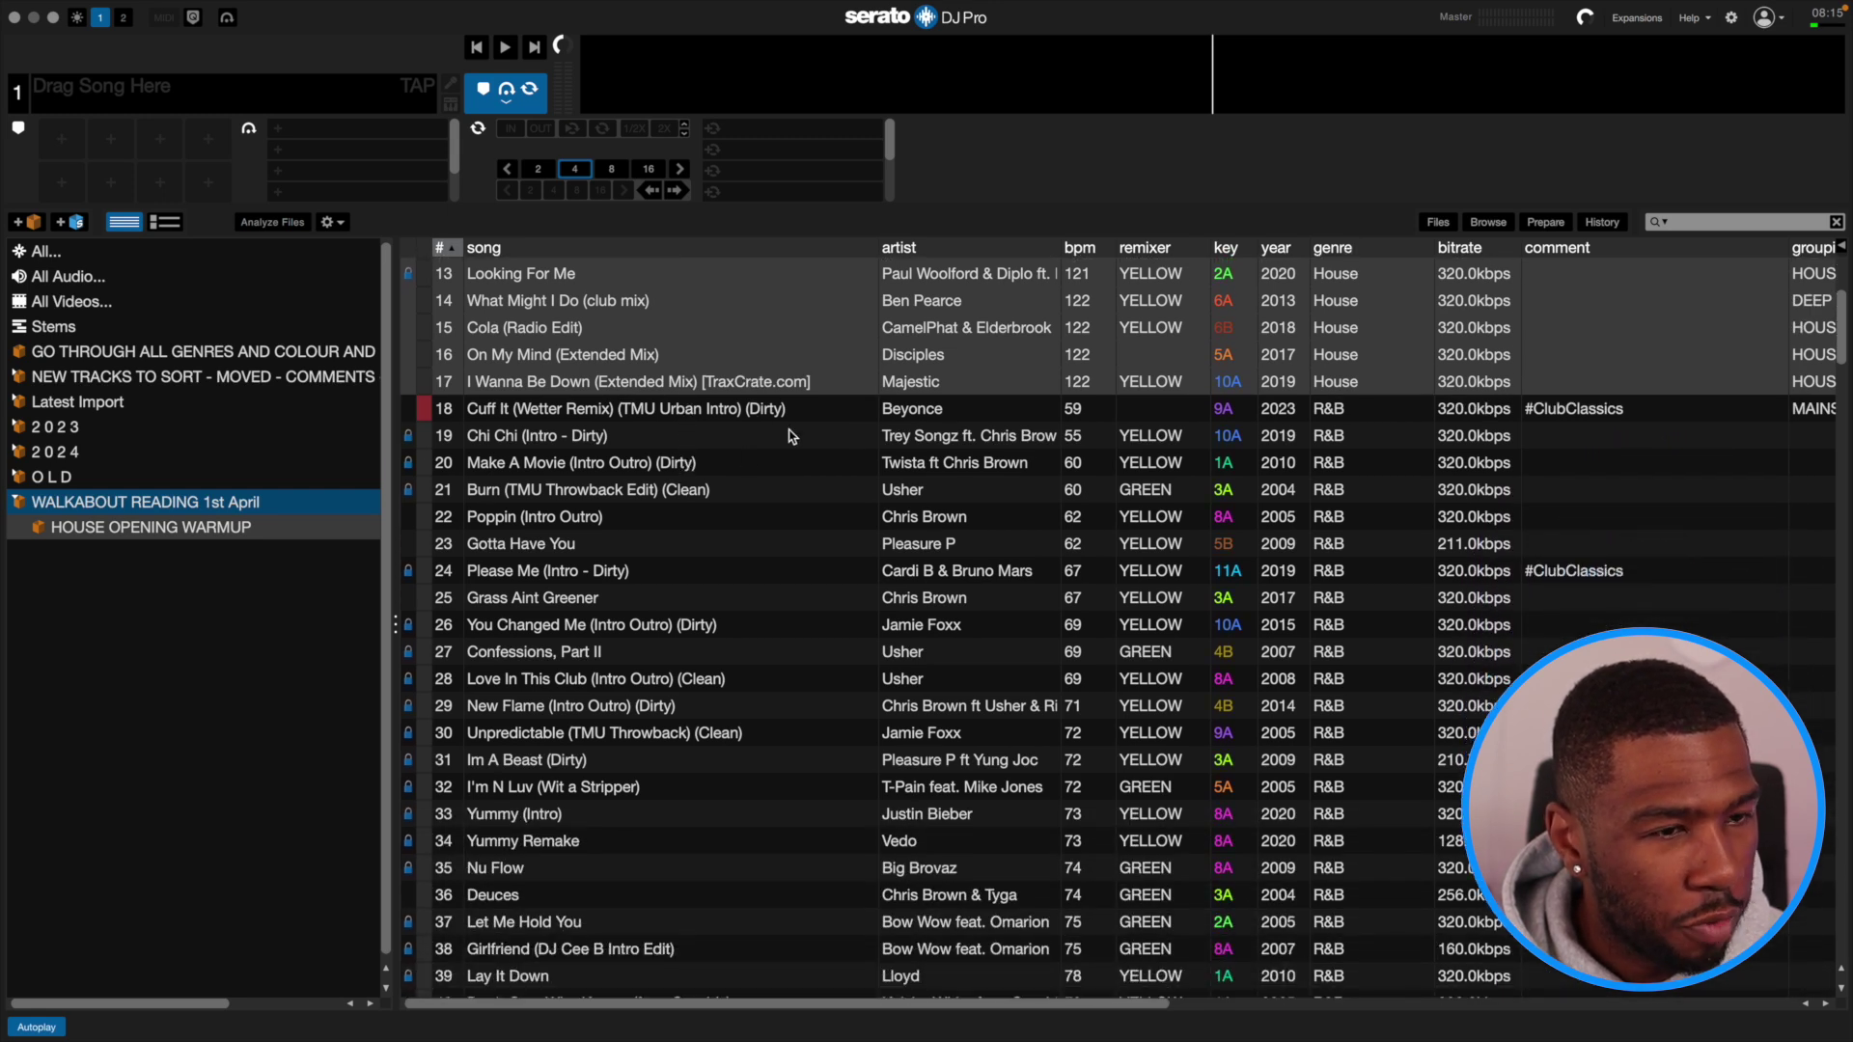
{"action": "left_click", "coordinate": [691, 410]}
{"action": "scroll", "coordinate": [695, 425], "scroll_direction": "down", "scroll_amount": 7}
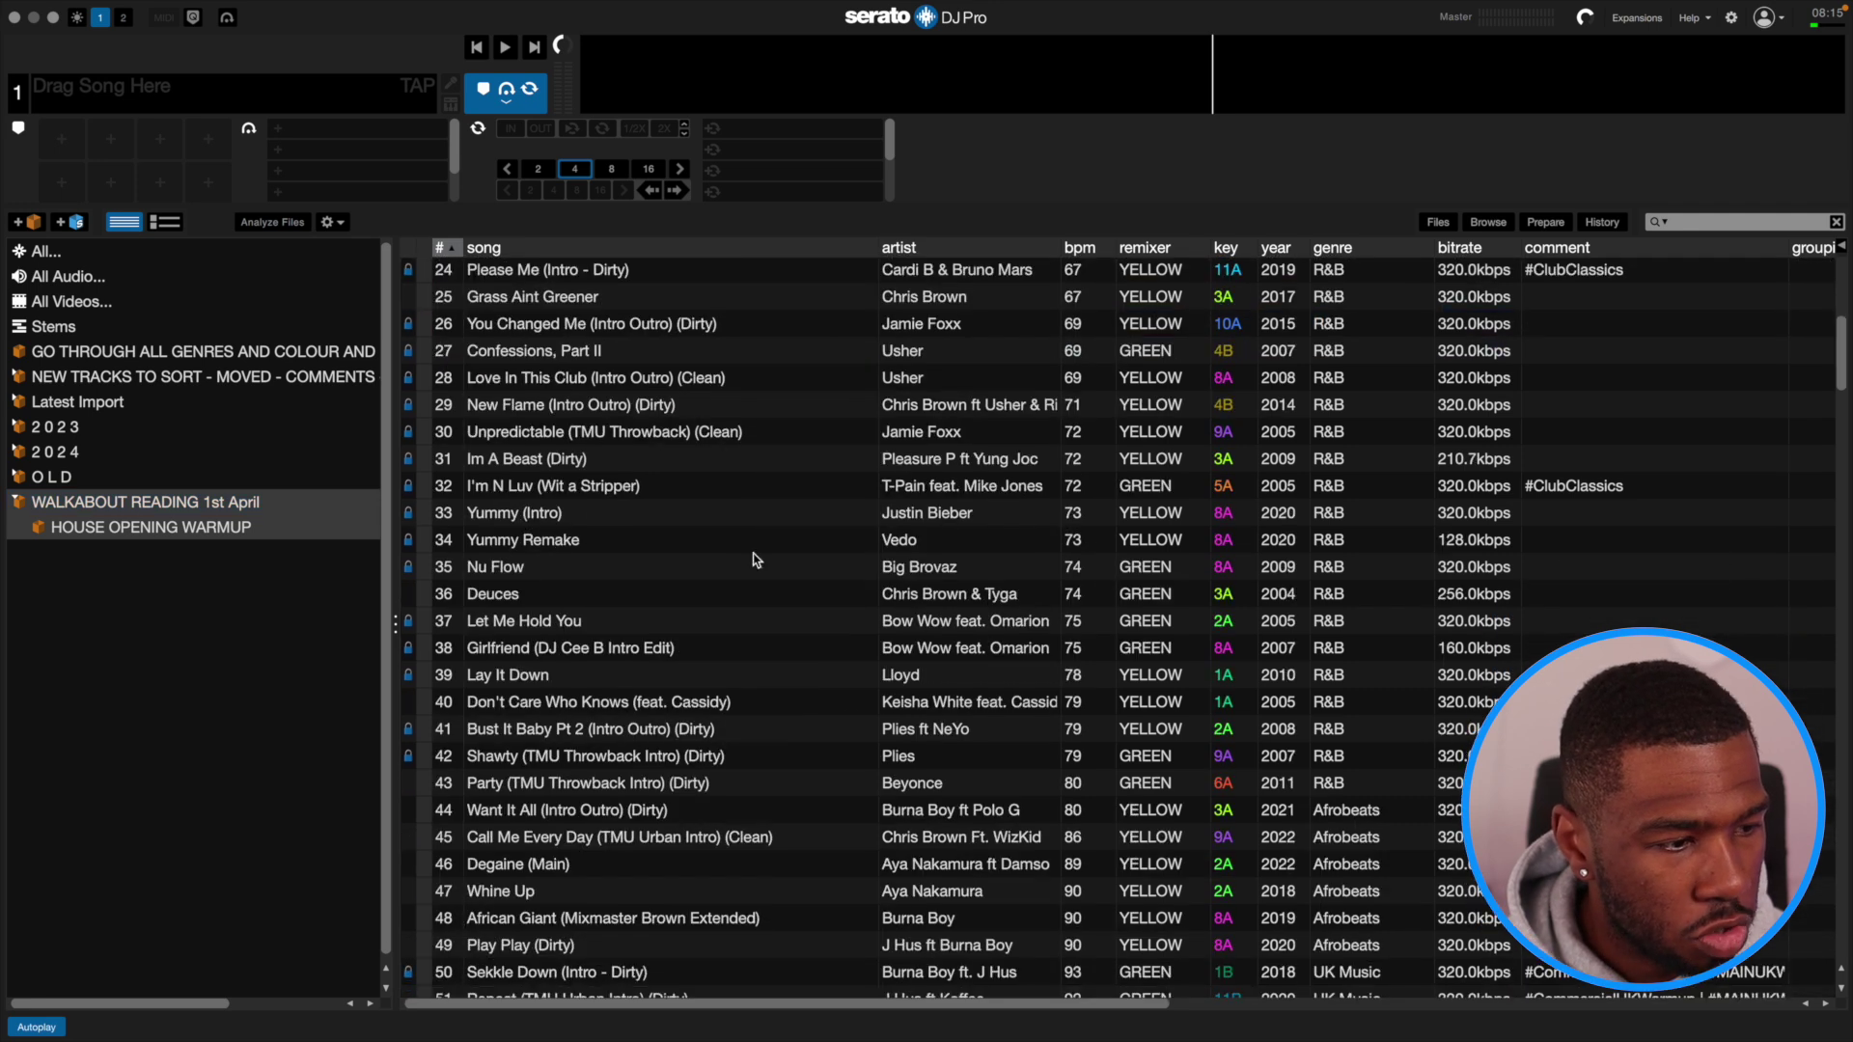
{"action": "left_click", "coordinate": [751, 798], "text": "shift"}
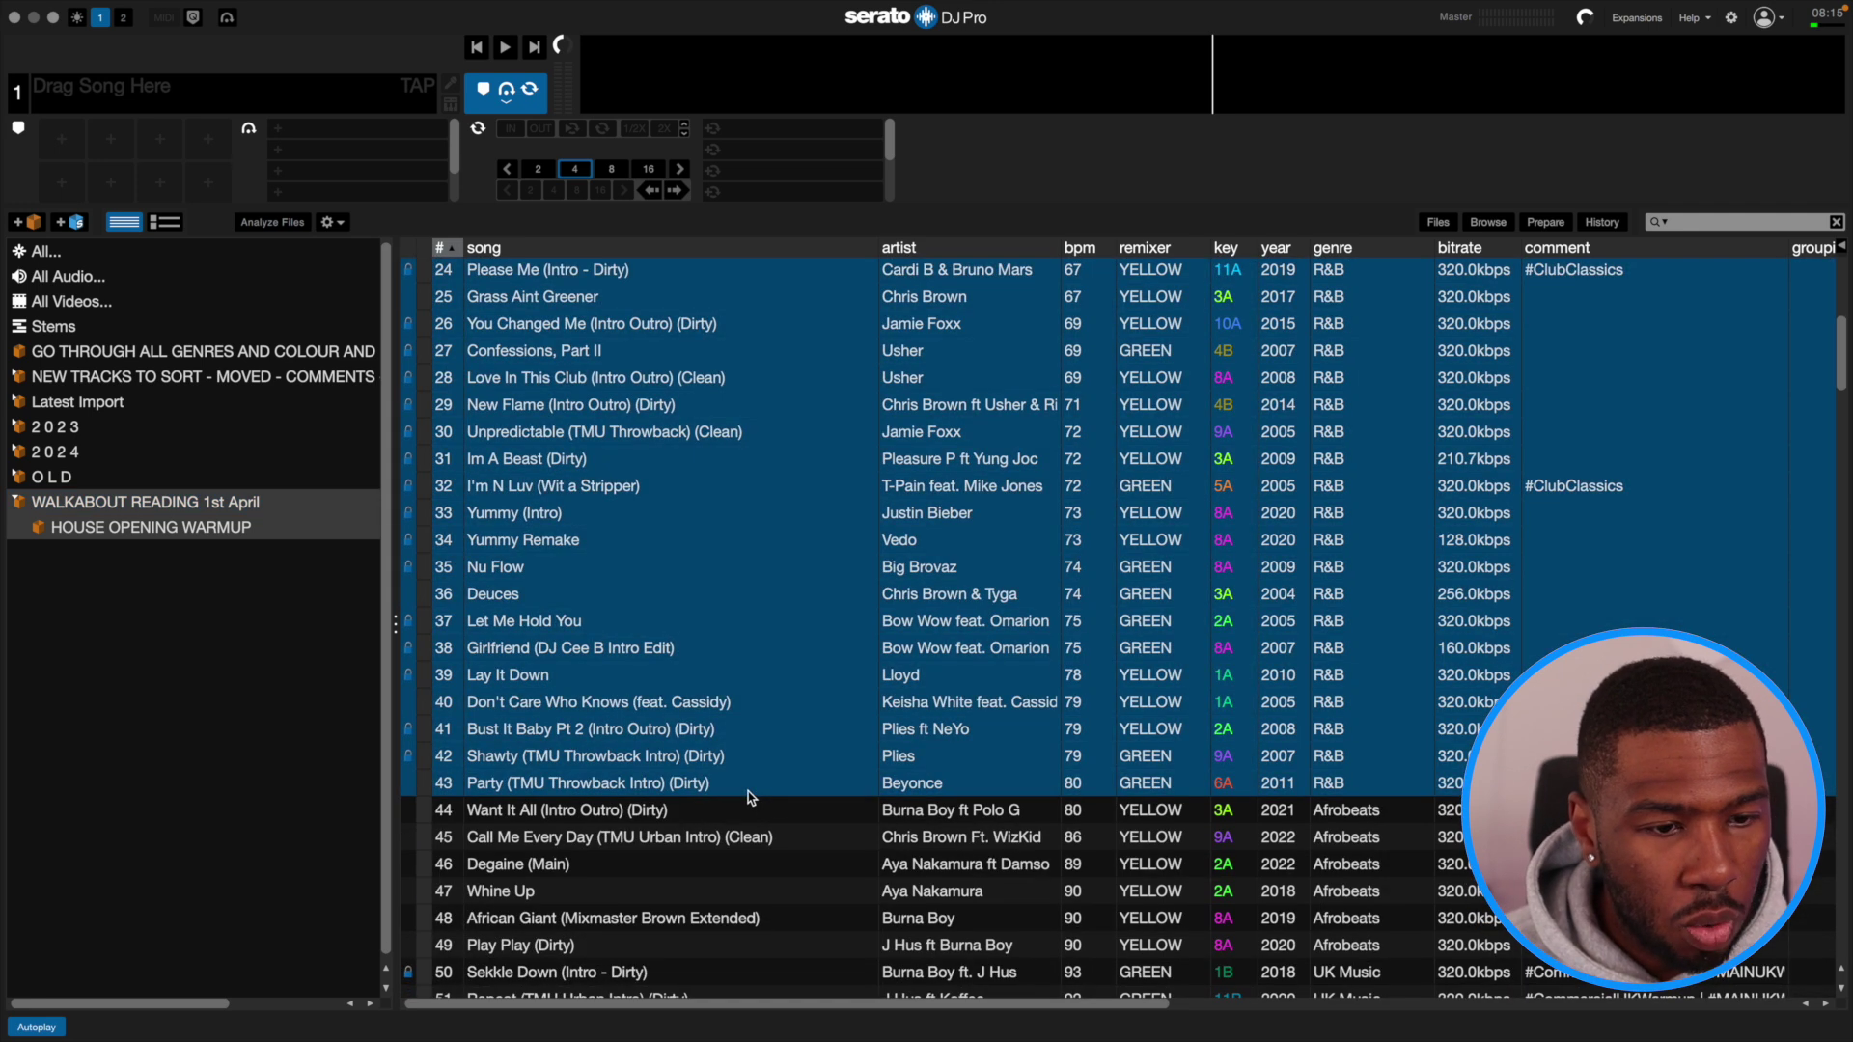
{"action": "left_click_drag", "start_coordinate": [778, 405], "coordinate": [63, 558]}
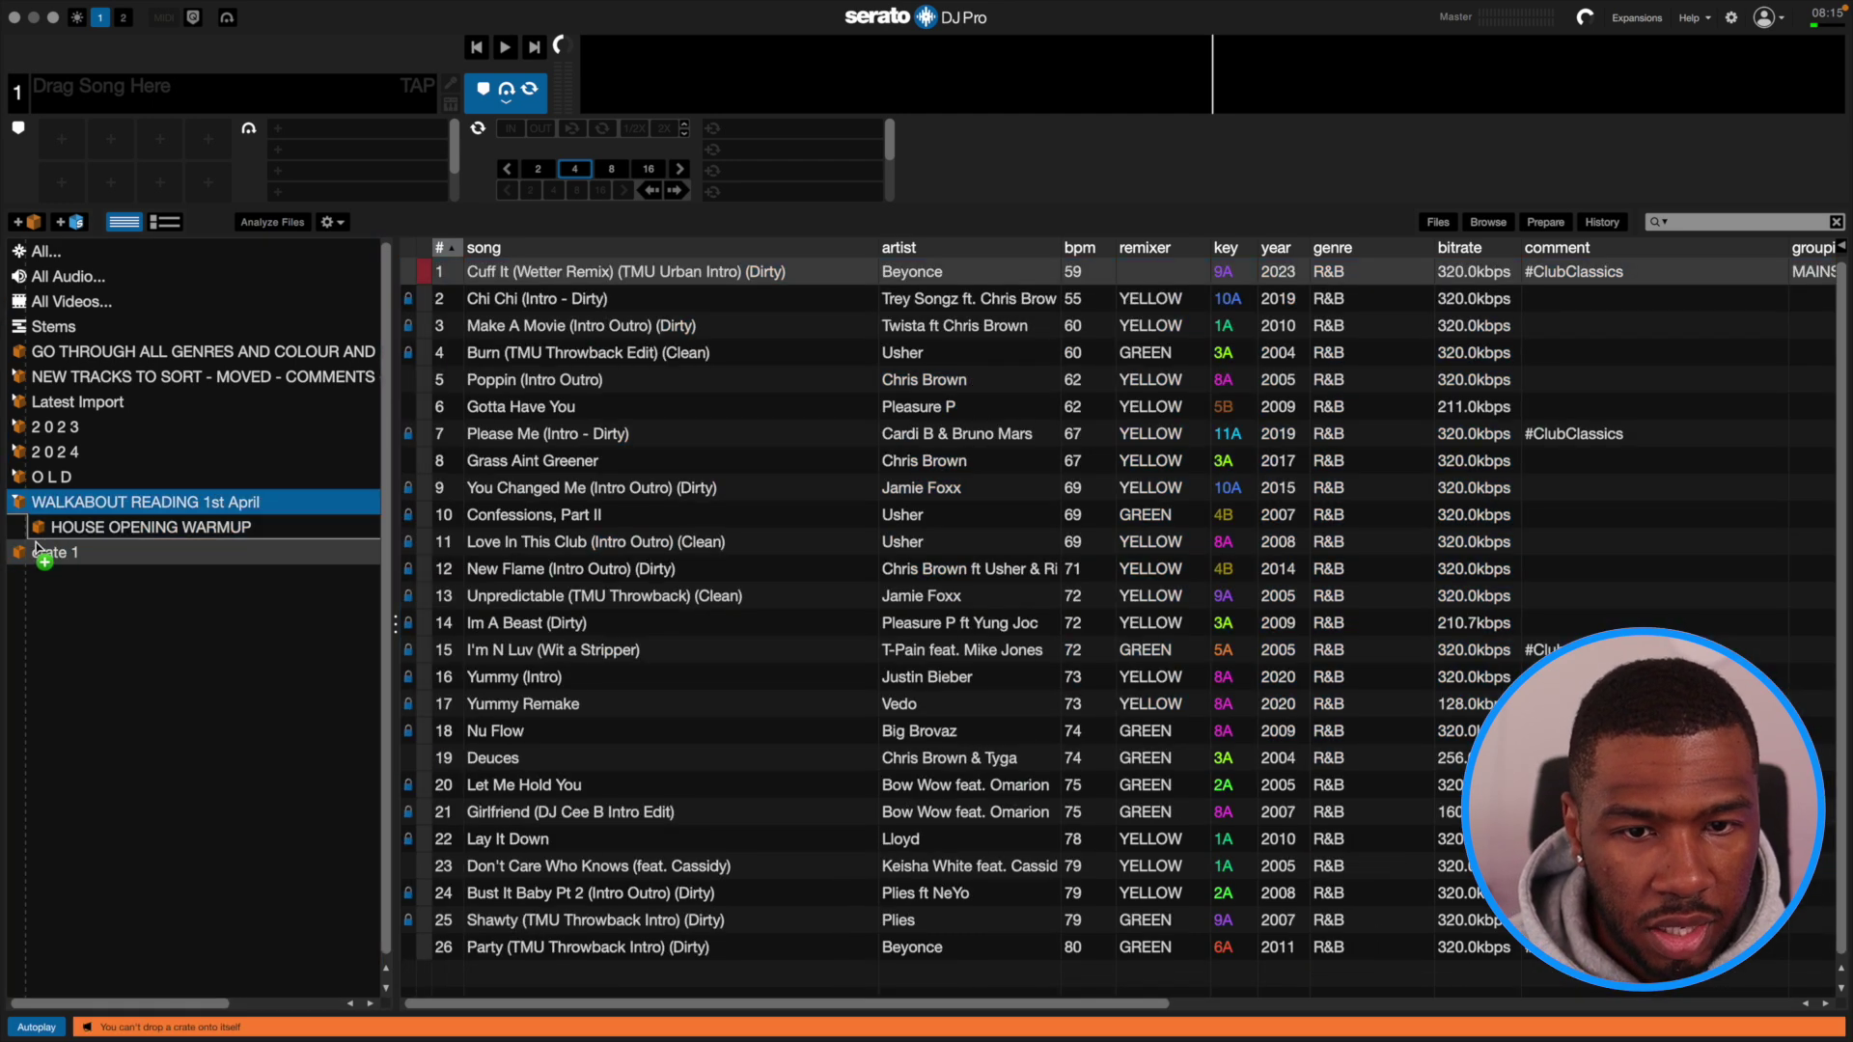
{"action": "double_click", "coordinate": [67, 554]}
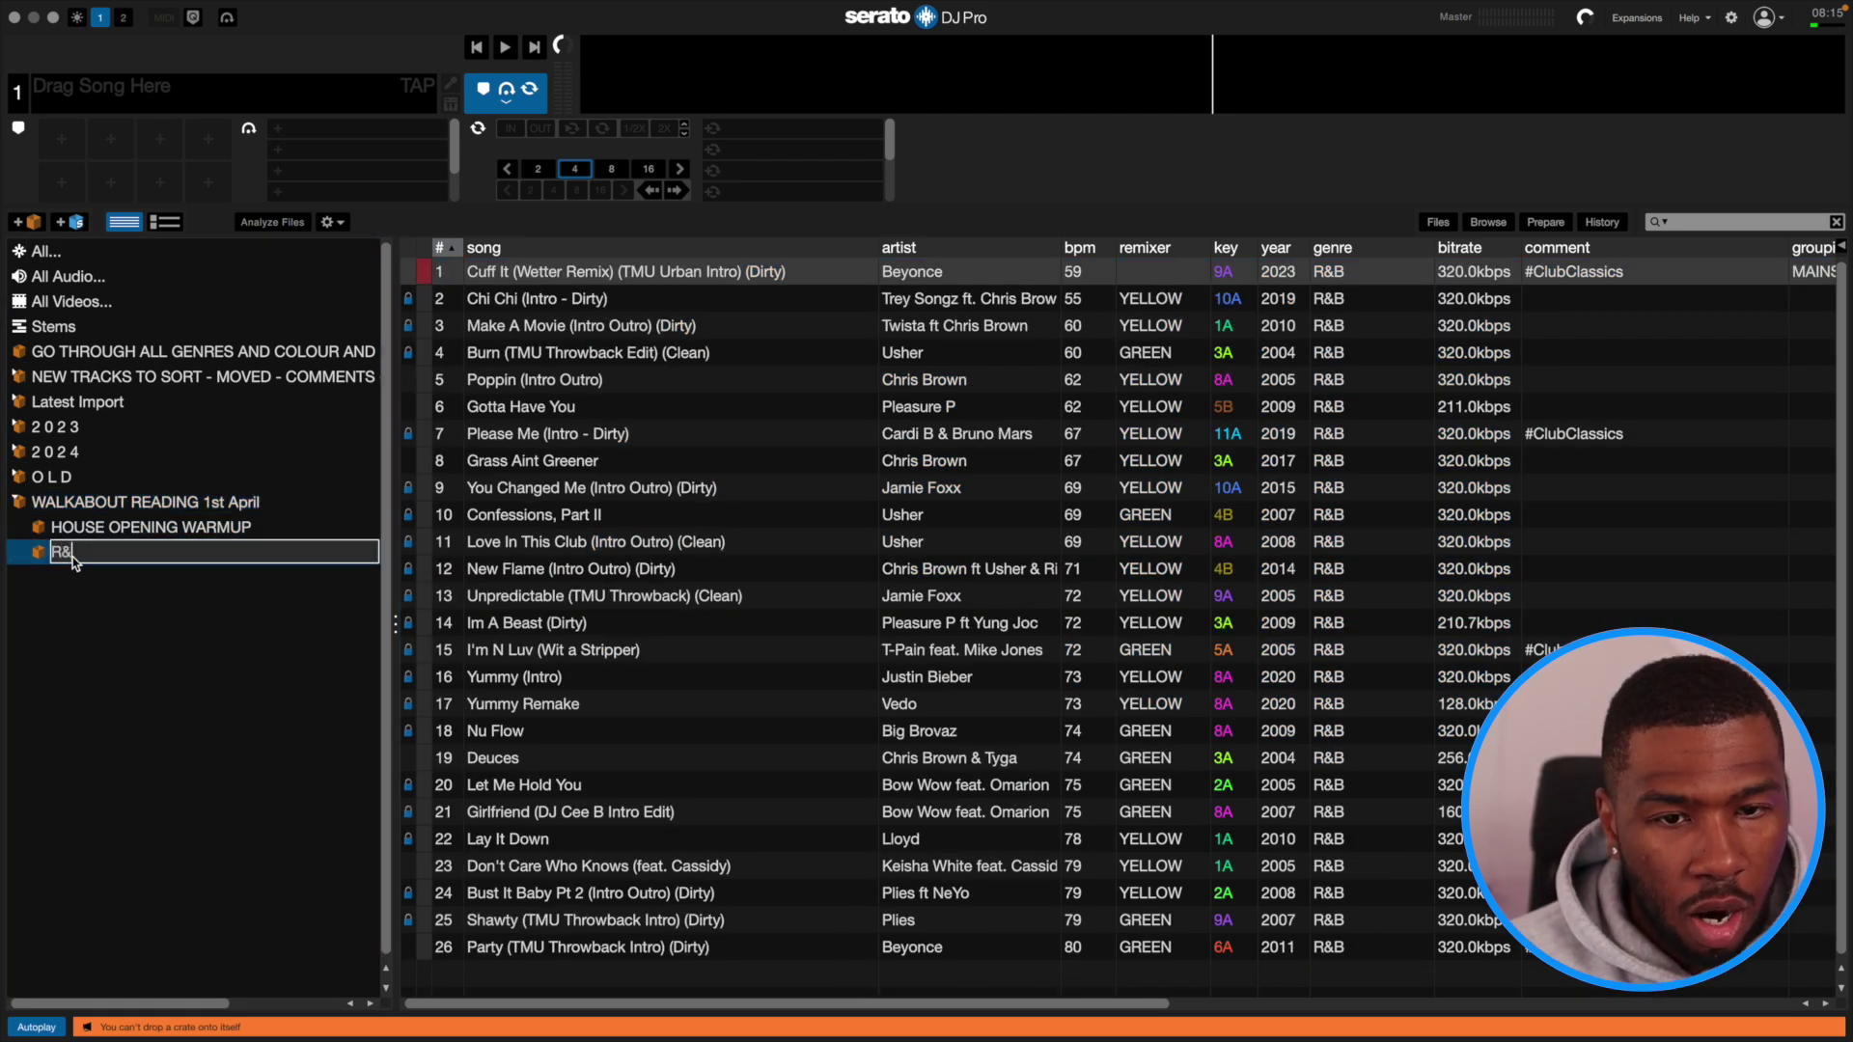
{"action": "type", "text": "R&B OPENING W"}
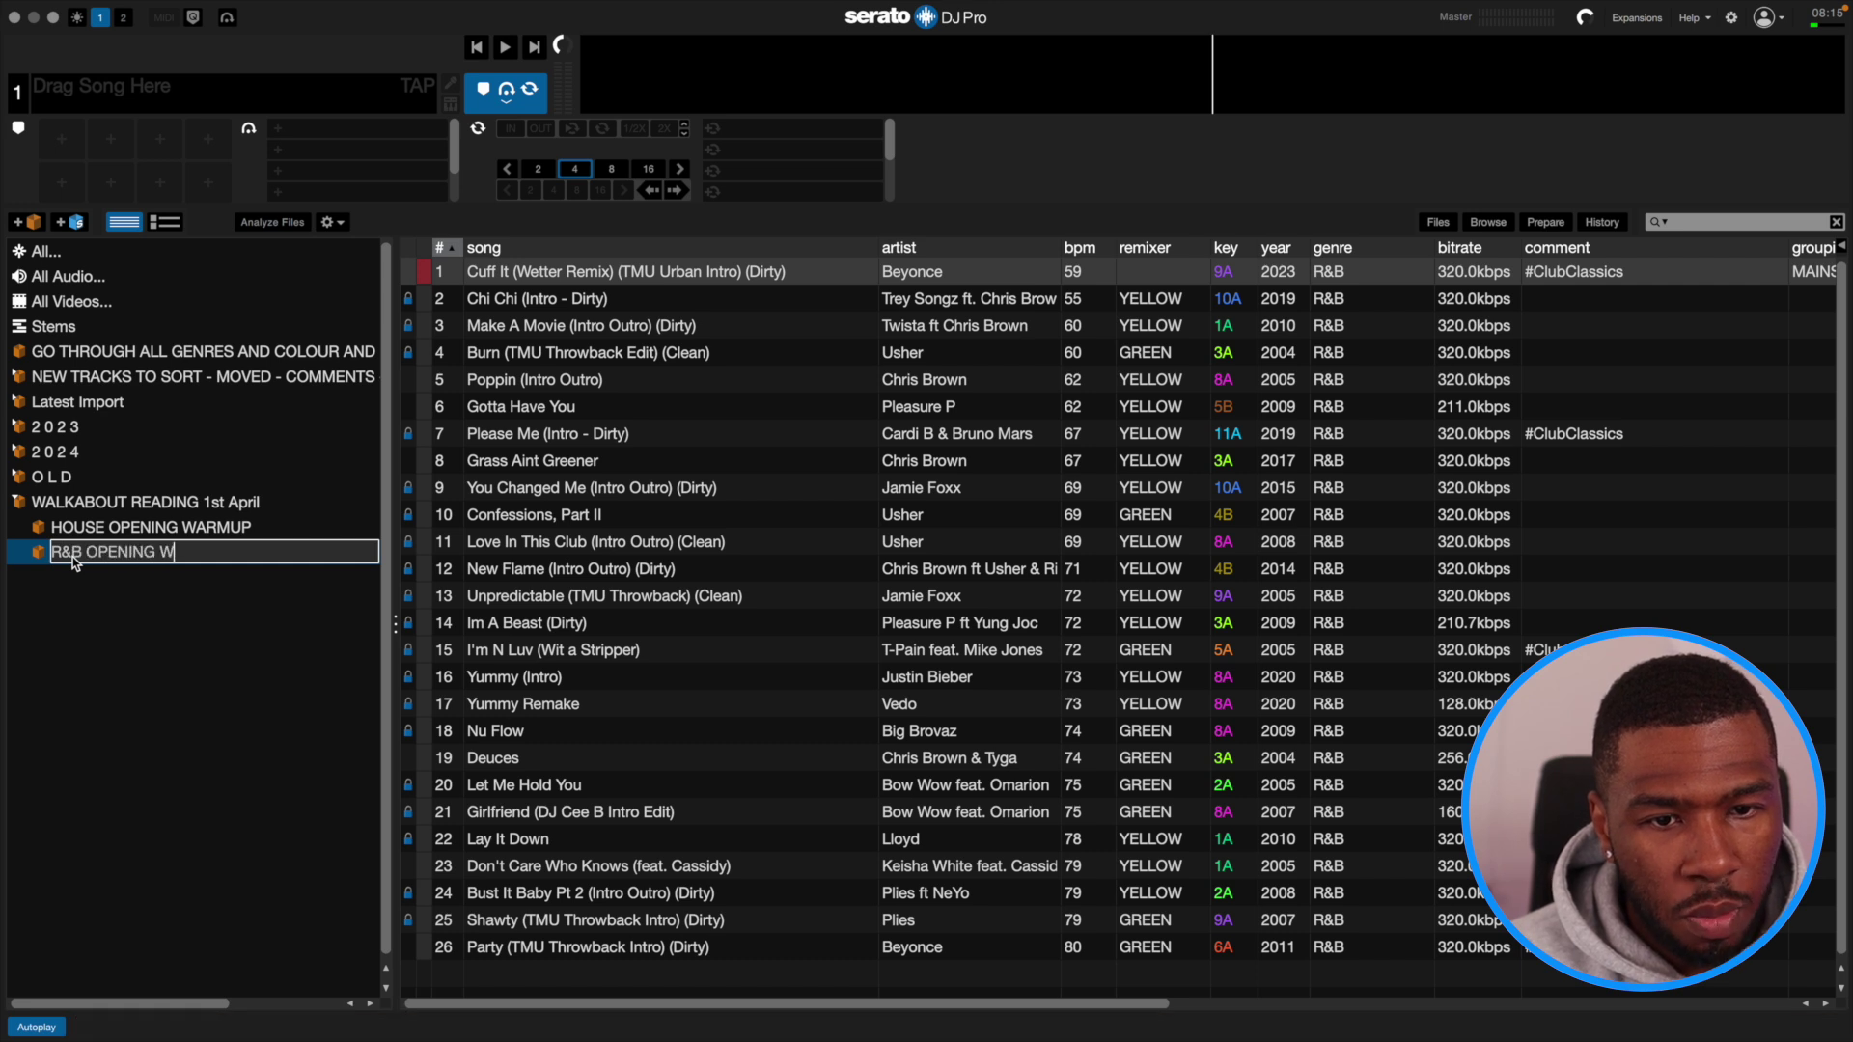
{"action": "type", "text": "ARMUP"}
{"action": "key", "text": "Return"}
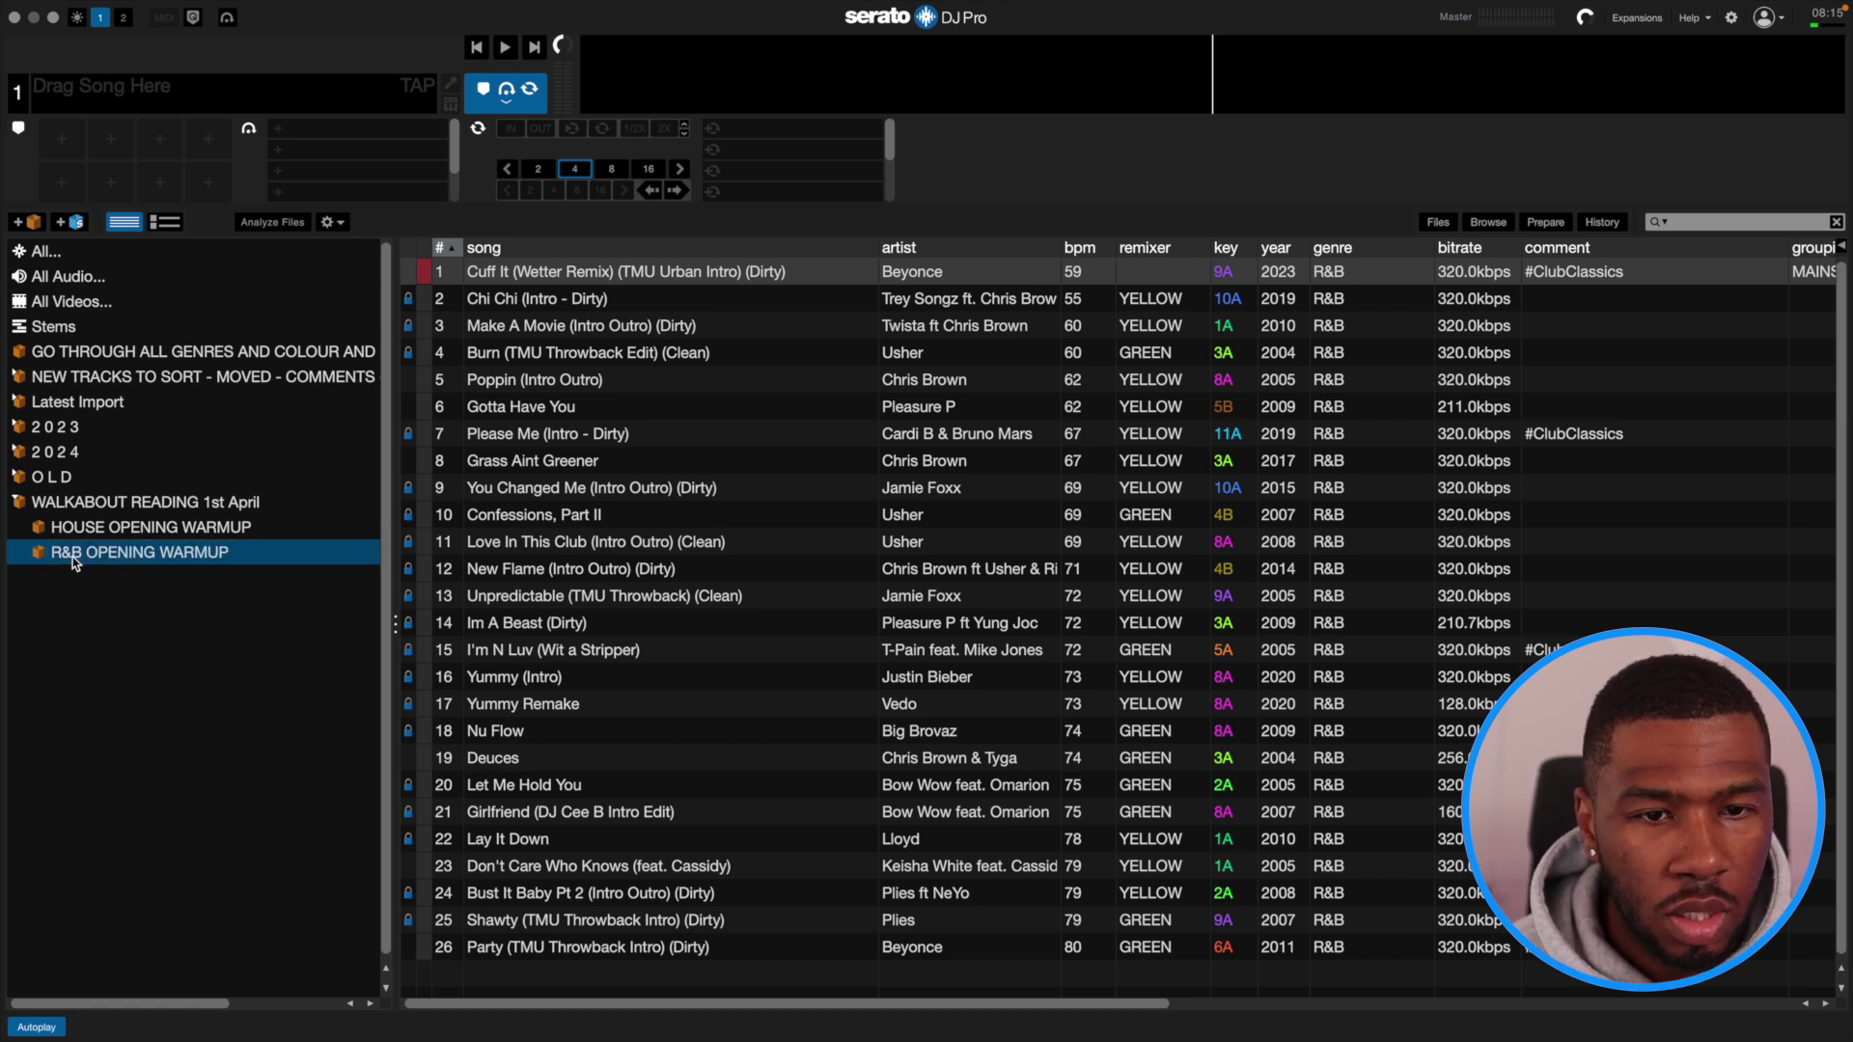
Back in the full WALKABOUT READING list, select the first Afrobeats track.
{"action": "left_click", "coordinate": [212, 509]}
{"action": "scroll", "coordinate": [652, 629], "scroll_direction": "down", "scroll_amount": 3}
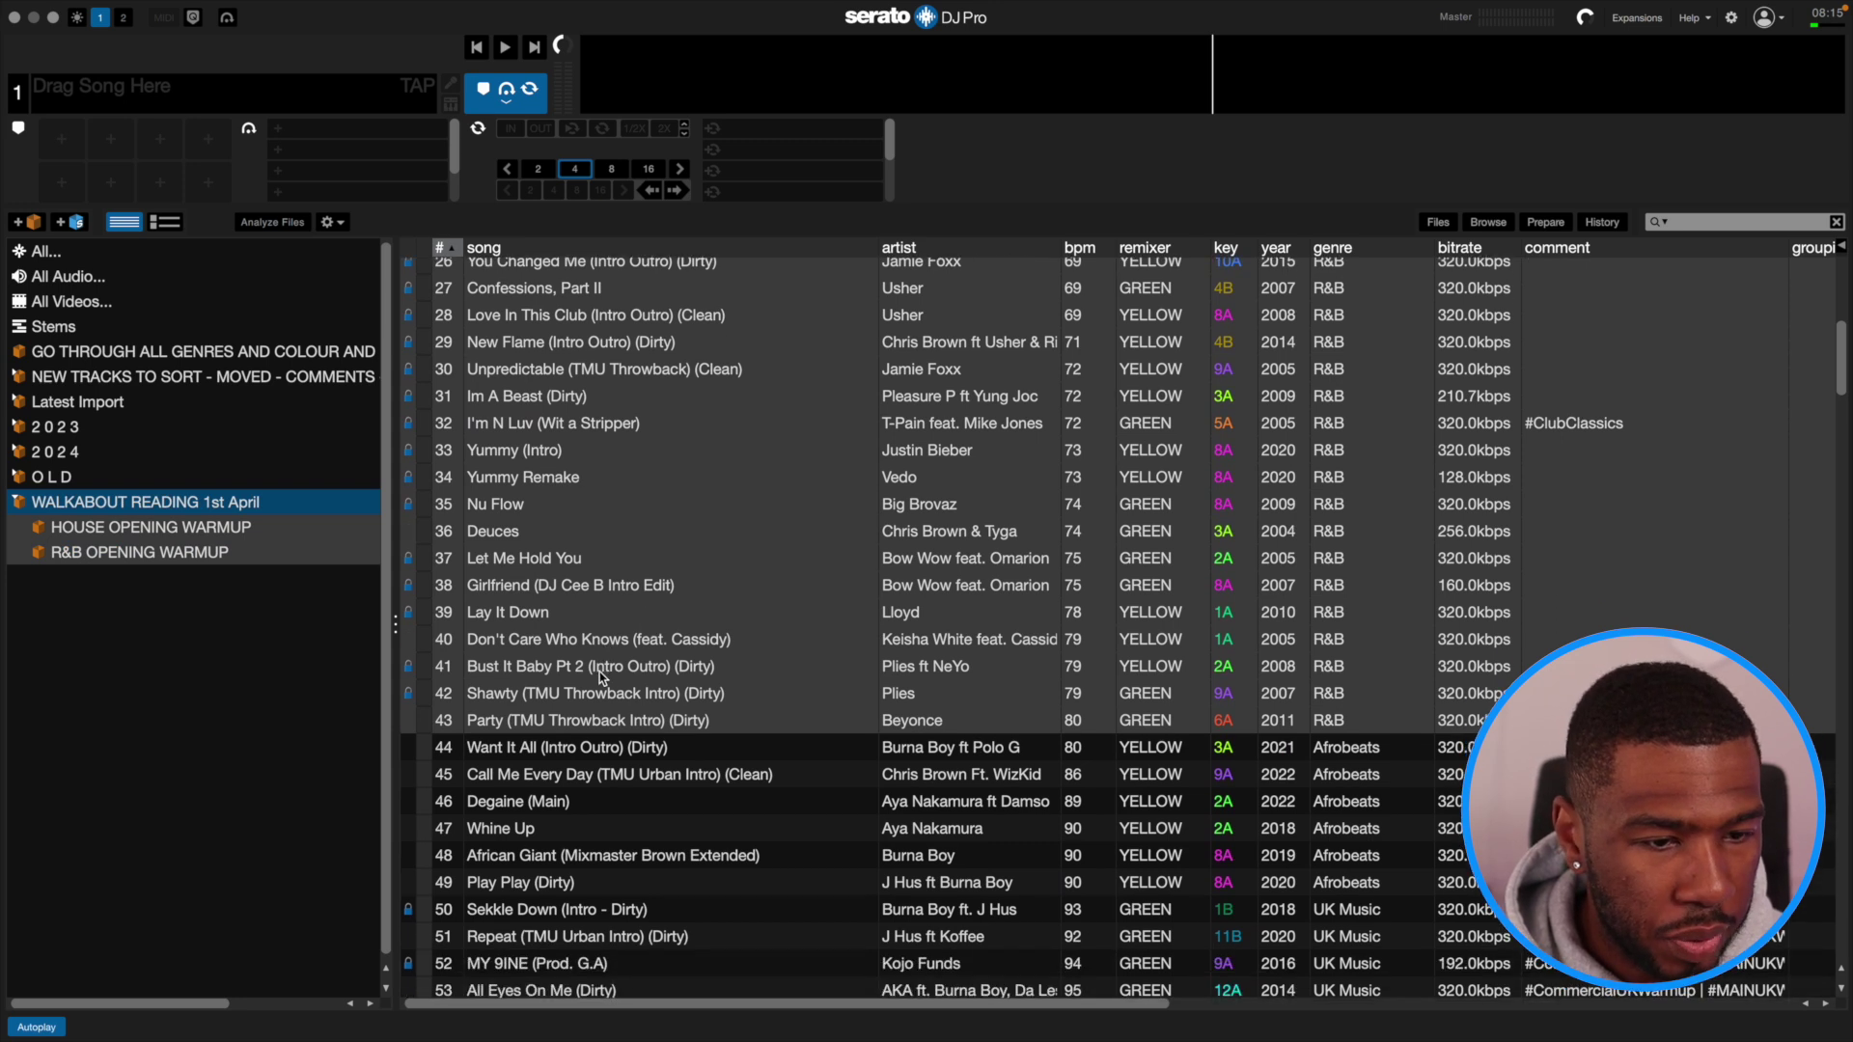
{"action": "left_click", "coordinate": [593, 739]}
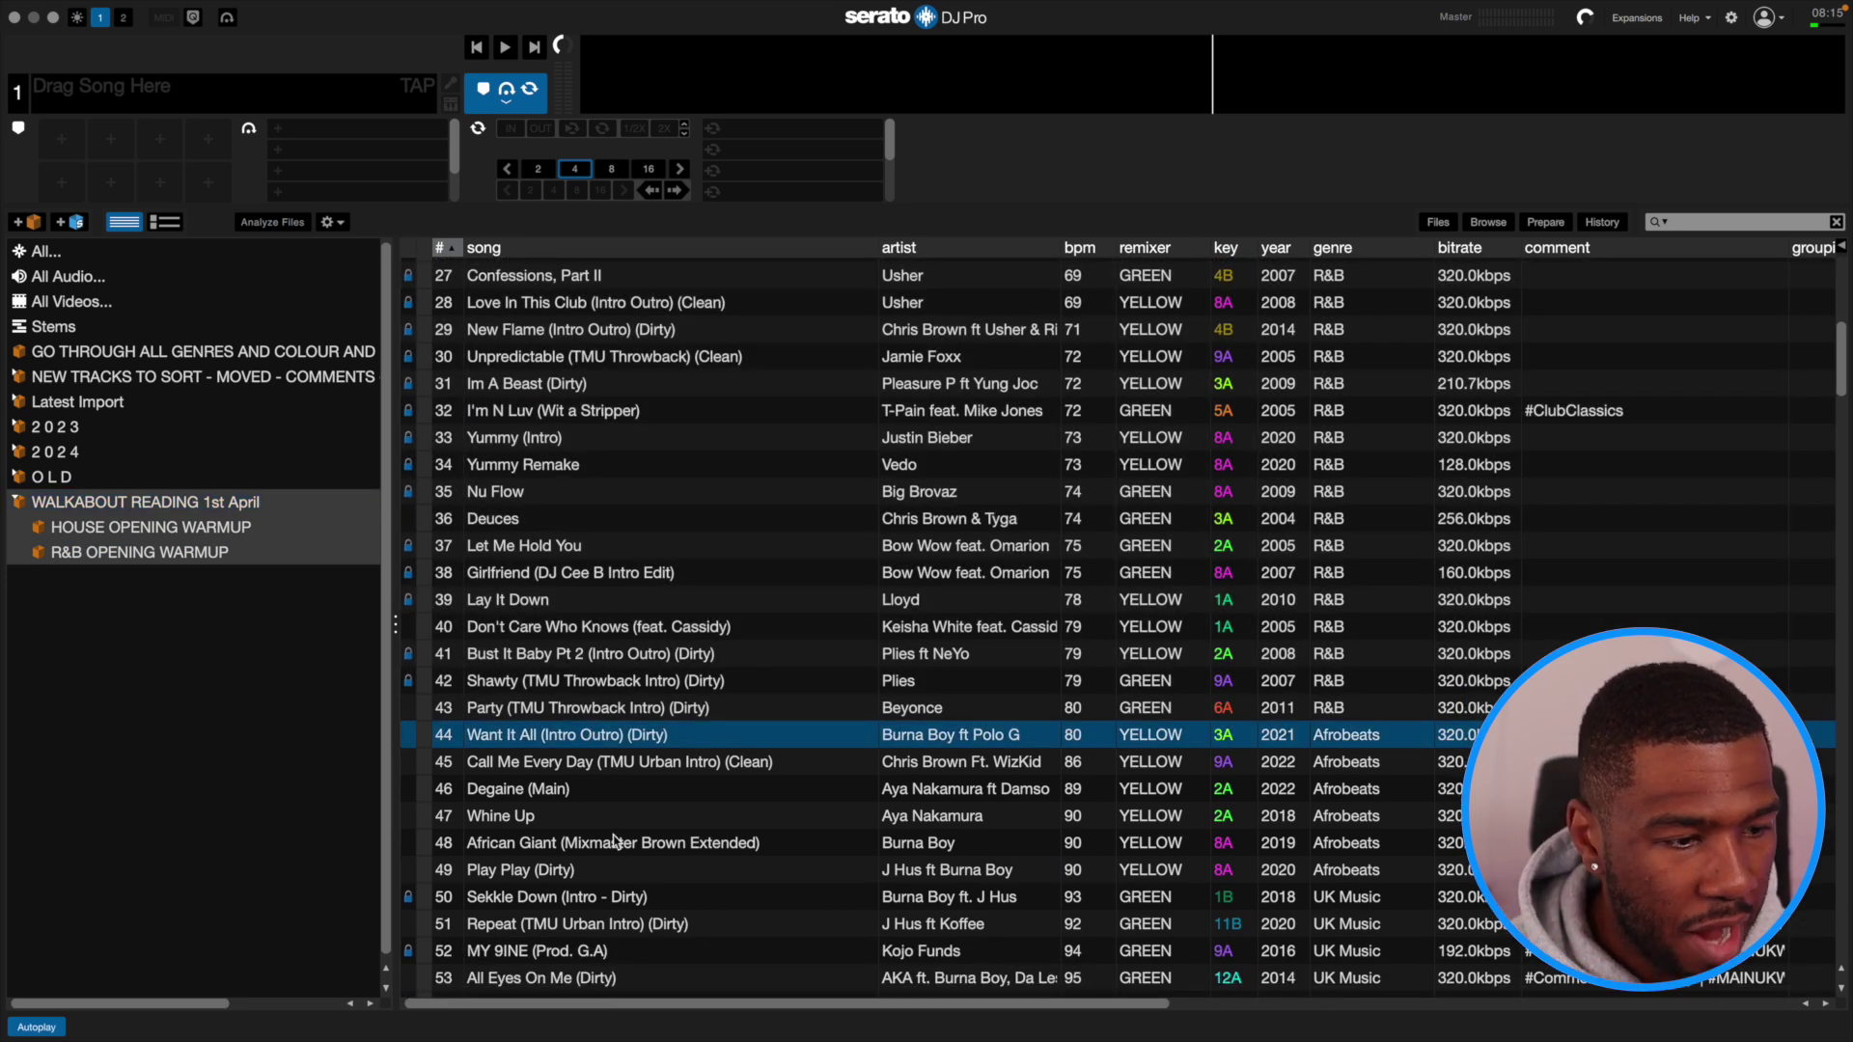
Put the six Afrobeats tracks, rows 44–49, into a new OPENING AFROBEATS crate.
{"action": "left_click", "coordinate": [558, 872], "text": "shift"}
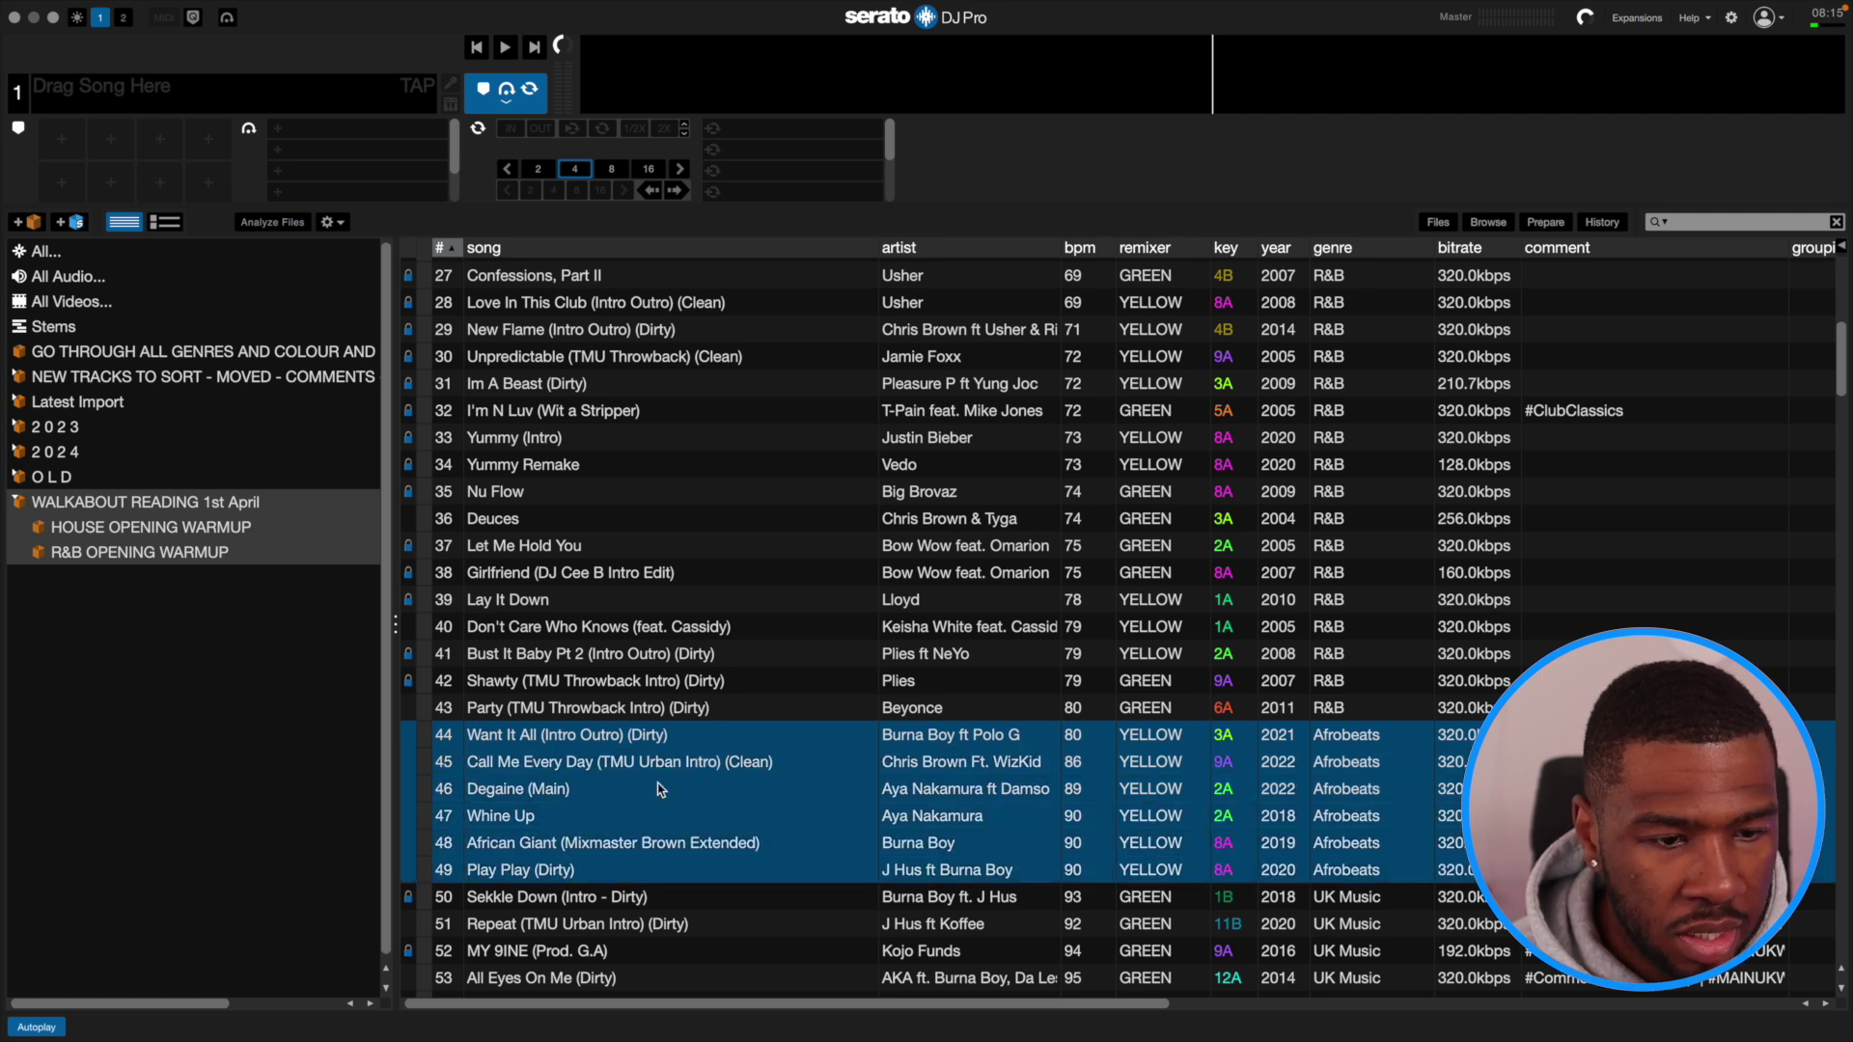
{"action": "left_click_drag", "start_coordinate": [679, 763], "coordinate": [68, 504]}
{"action": "double_click", "coordinate": [85, 579]}
{"action": "type", "text": "OPENING AFROBEATS"}
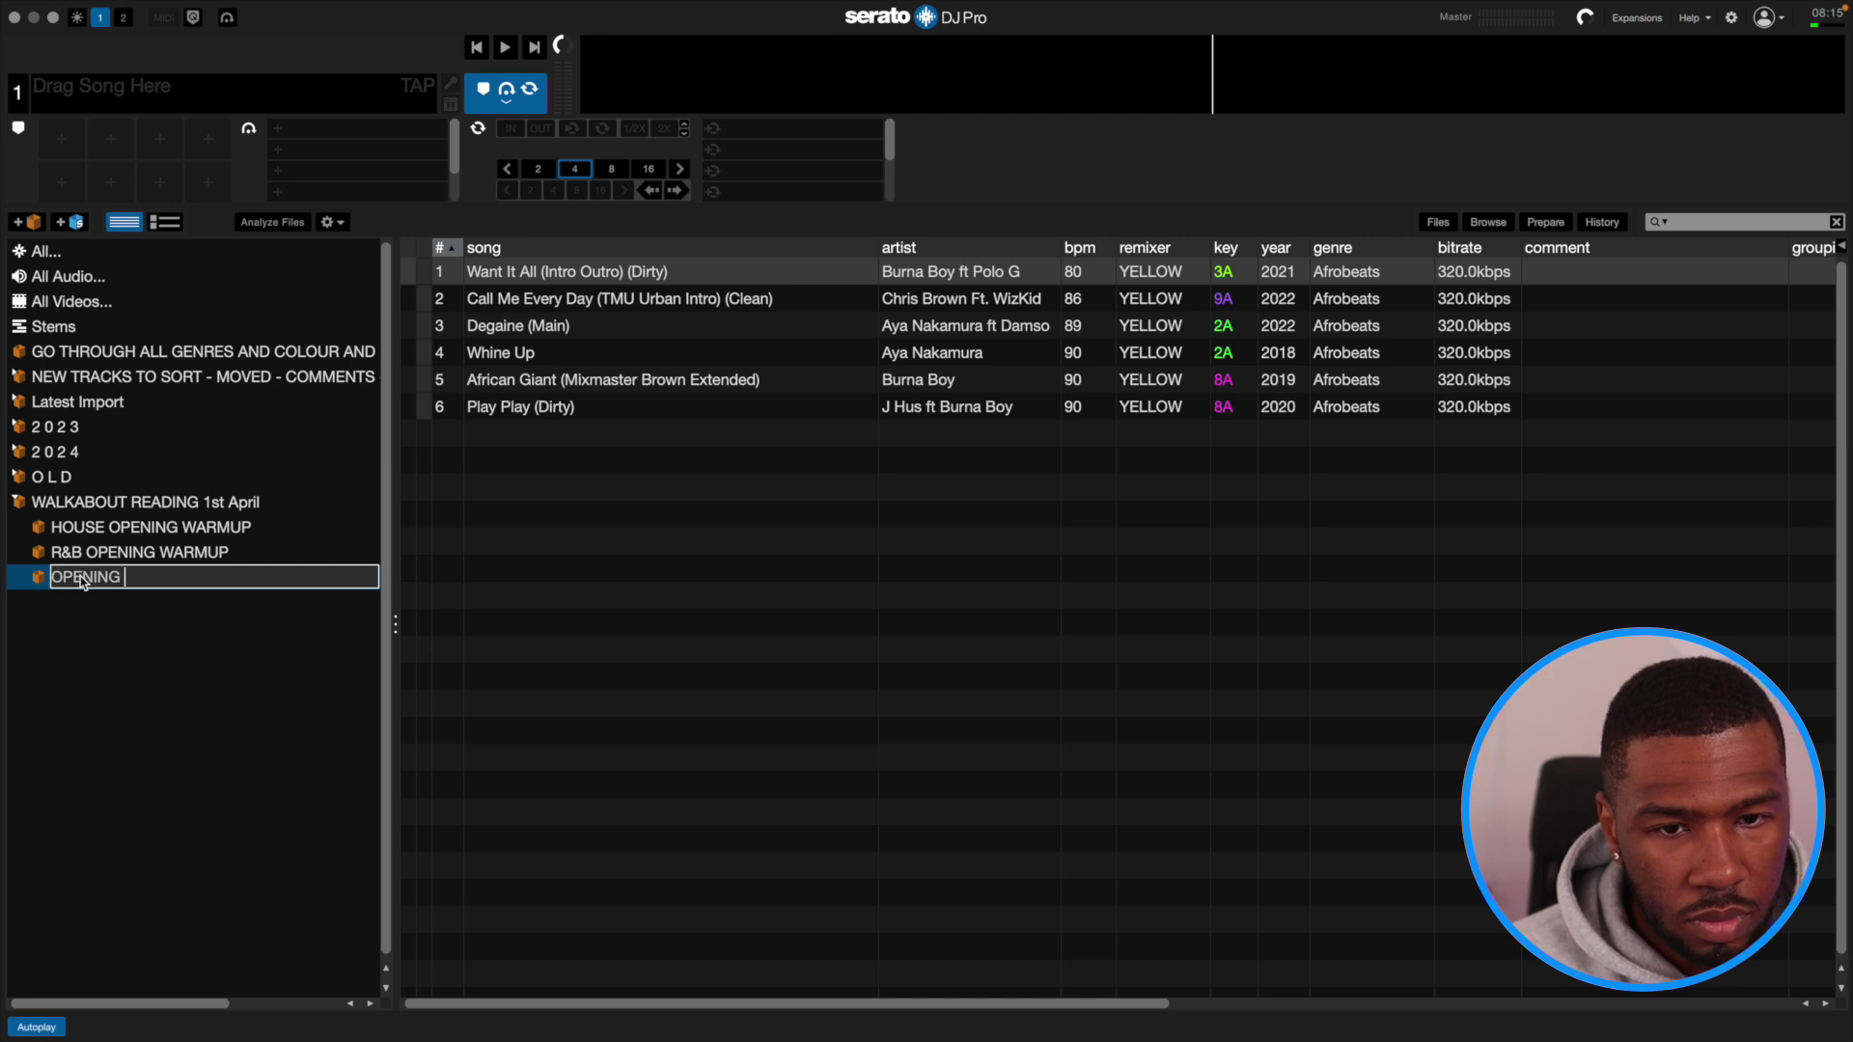
{"action": "key", "text": "Return"}
Back in the full WALKABOUT READING list, select the first UK Music track.
{"action": "left_click", "coordinate": [135, 504]}
{"action": "scroll", "coordinate": [809, 755], "scroll_direction": "down", "scroll_amount": 1}
{"action": "scroll", "coordinate": [807, 749], "scroll_direction": "down", "scroll_amount": 5}
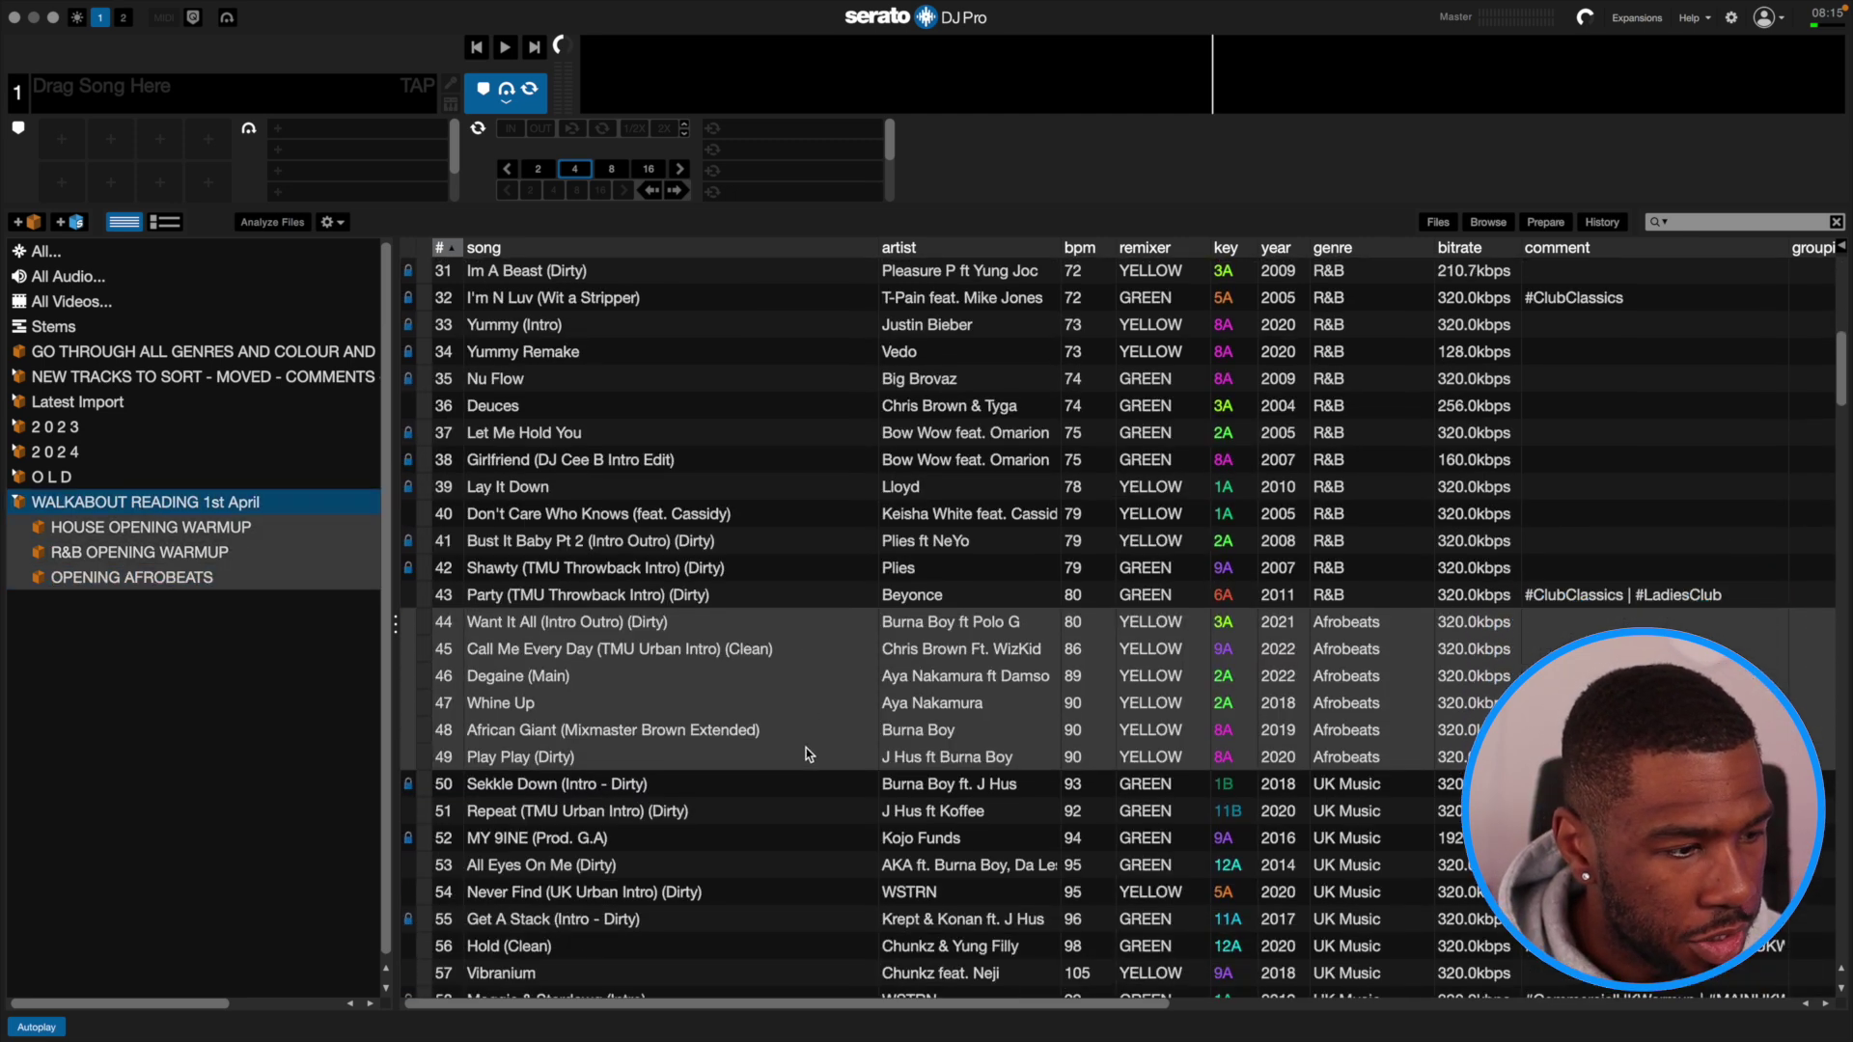
{"action": "left_click", "coordinate": [847, 579]}
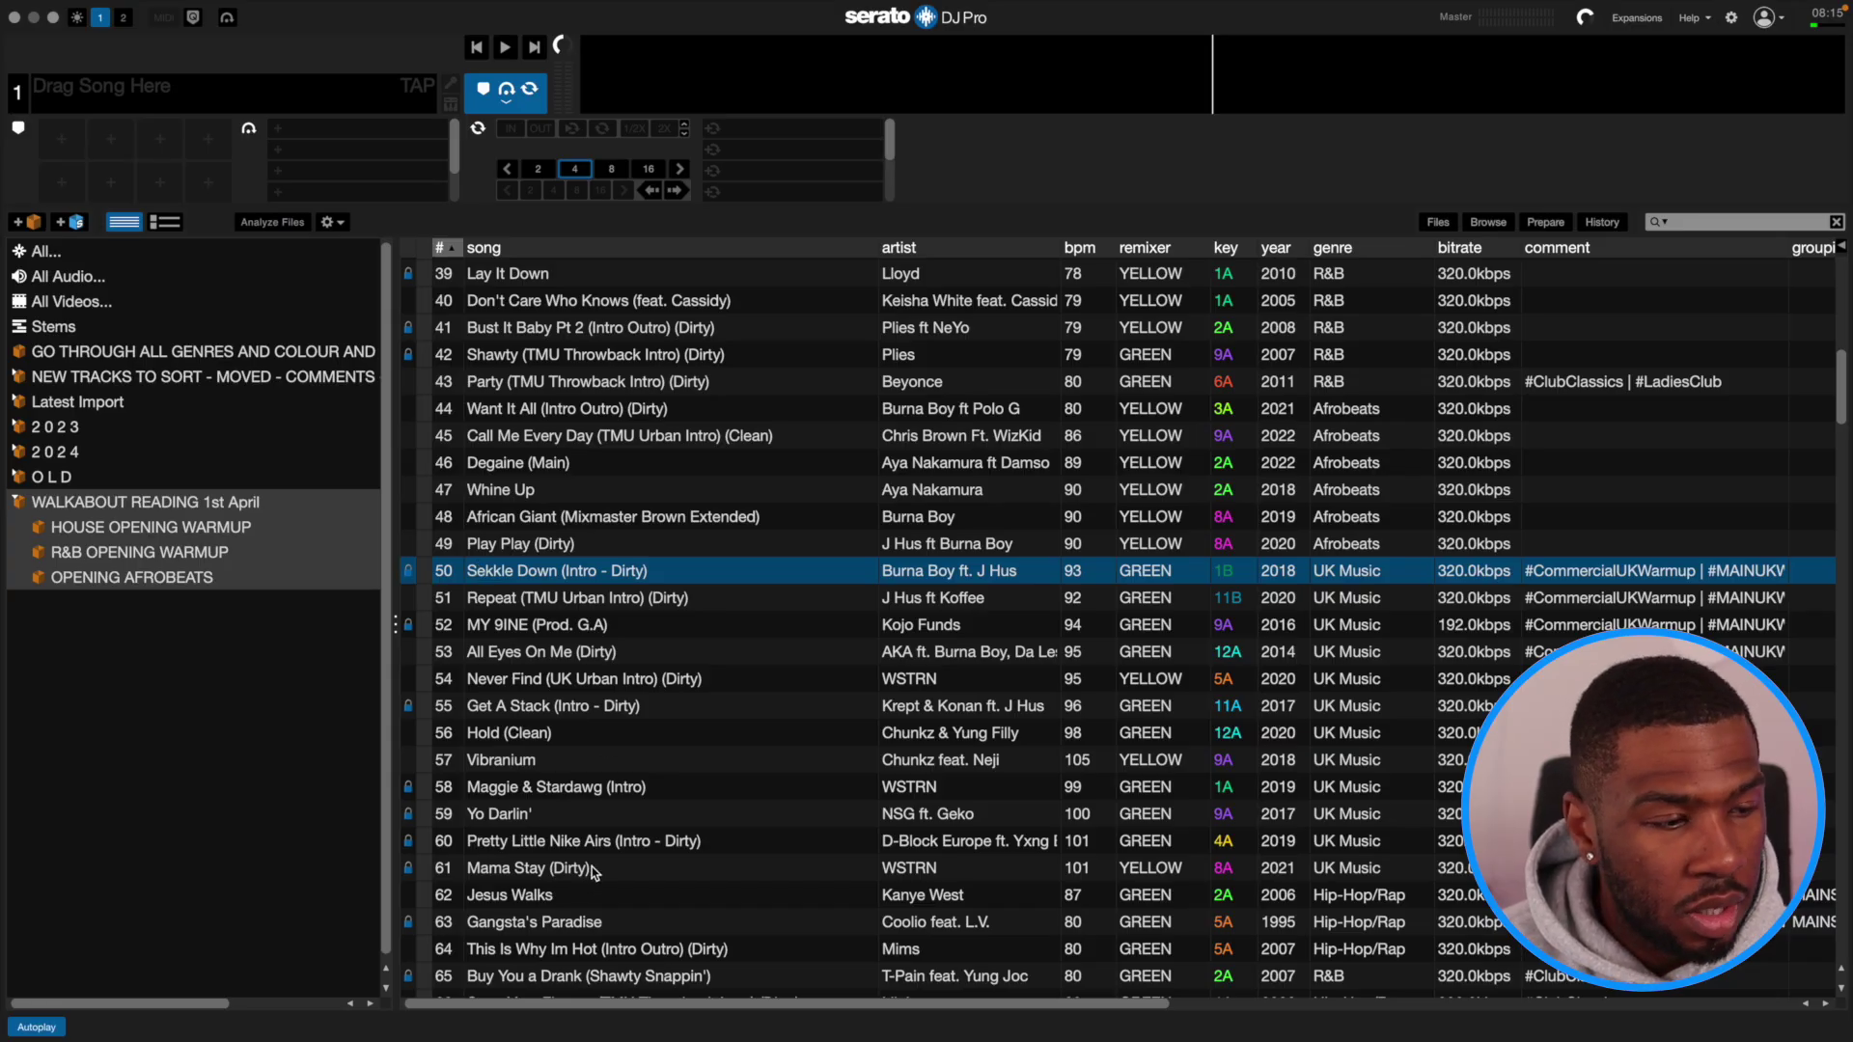
Put the 12 UK Music tracks, rows 50–61, into a new OPENING UK MUSIC crate.
{"action": "left_click", "coordinate": [593, 872], "text": "shift"}
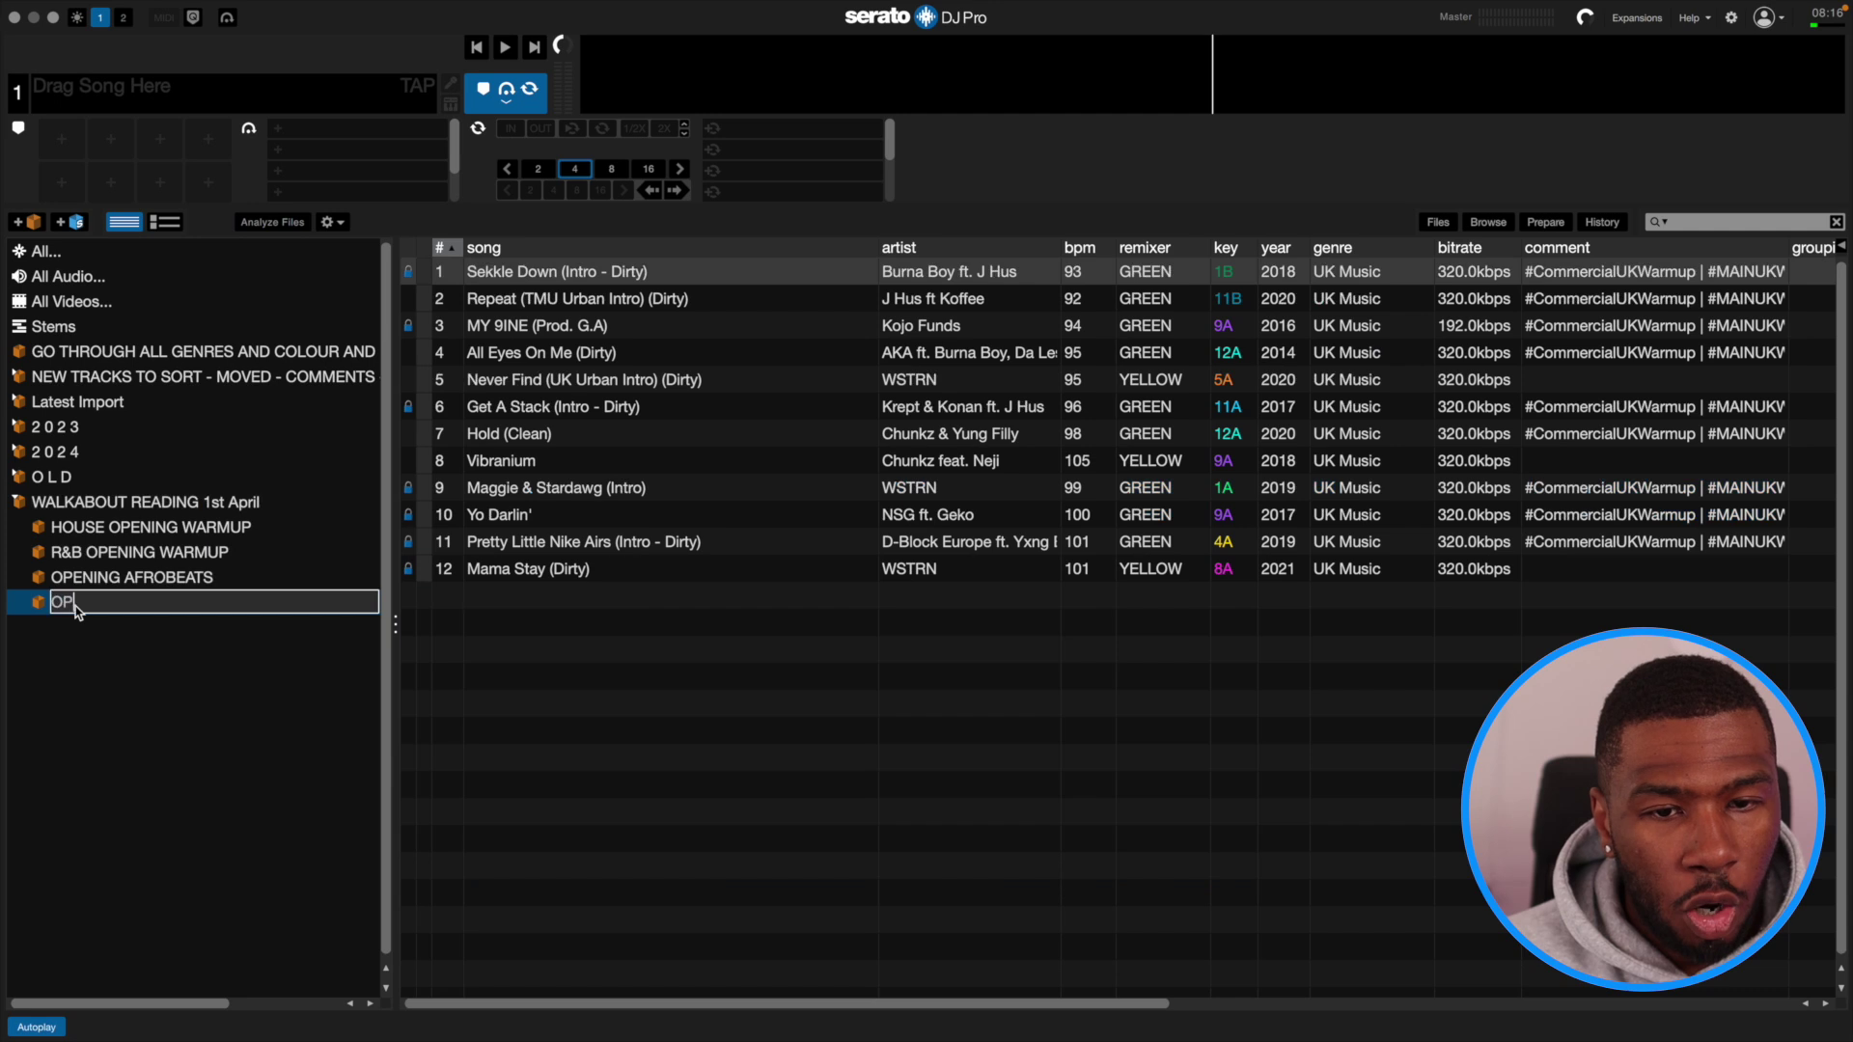
{"action": "left_click", "coordinate": [75, 606]}
{"action": "type", "text": "OPENING UK MUSIC"}
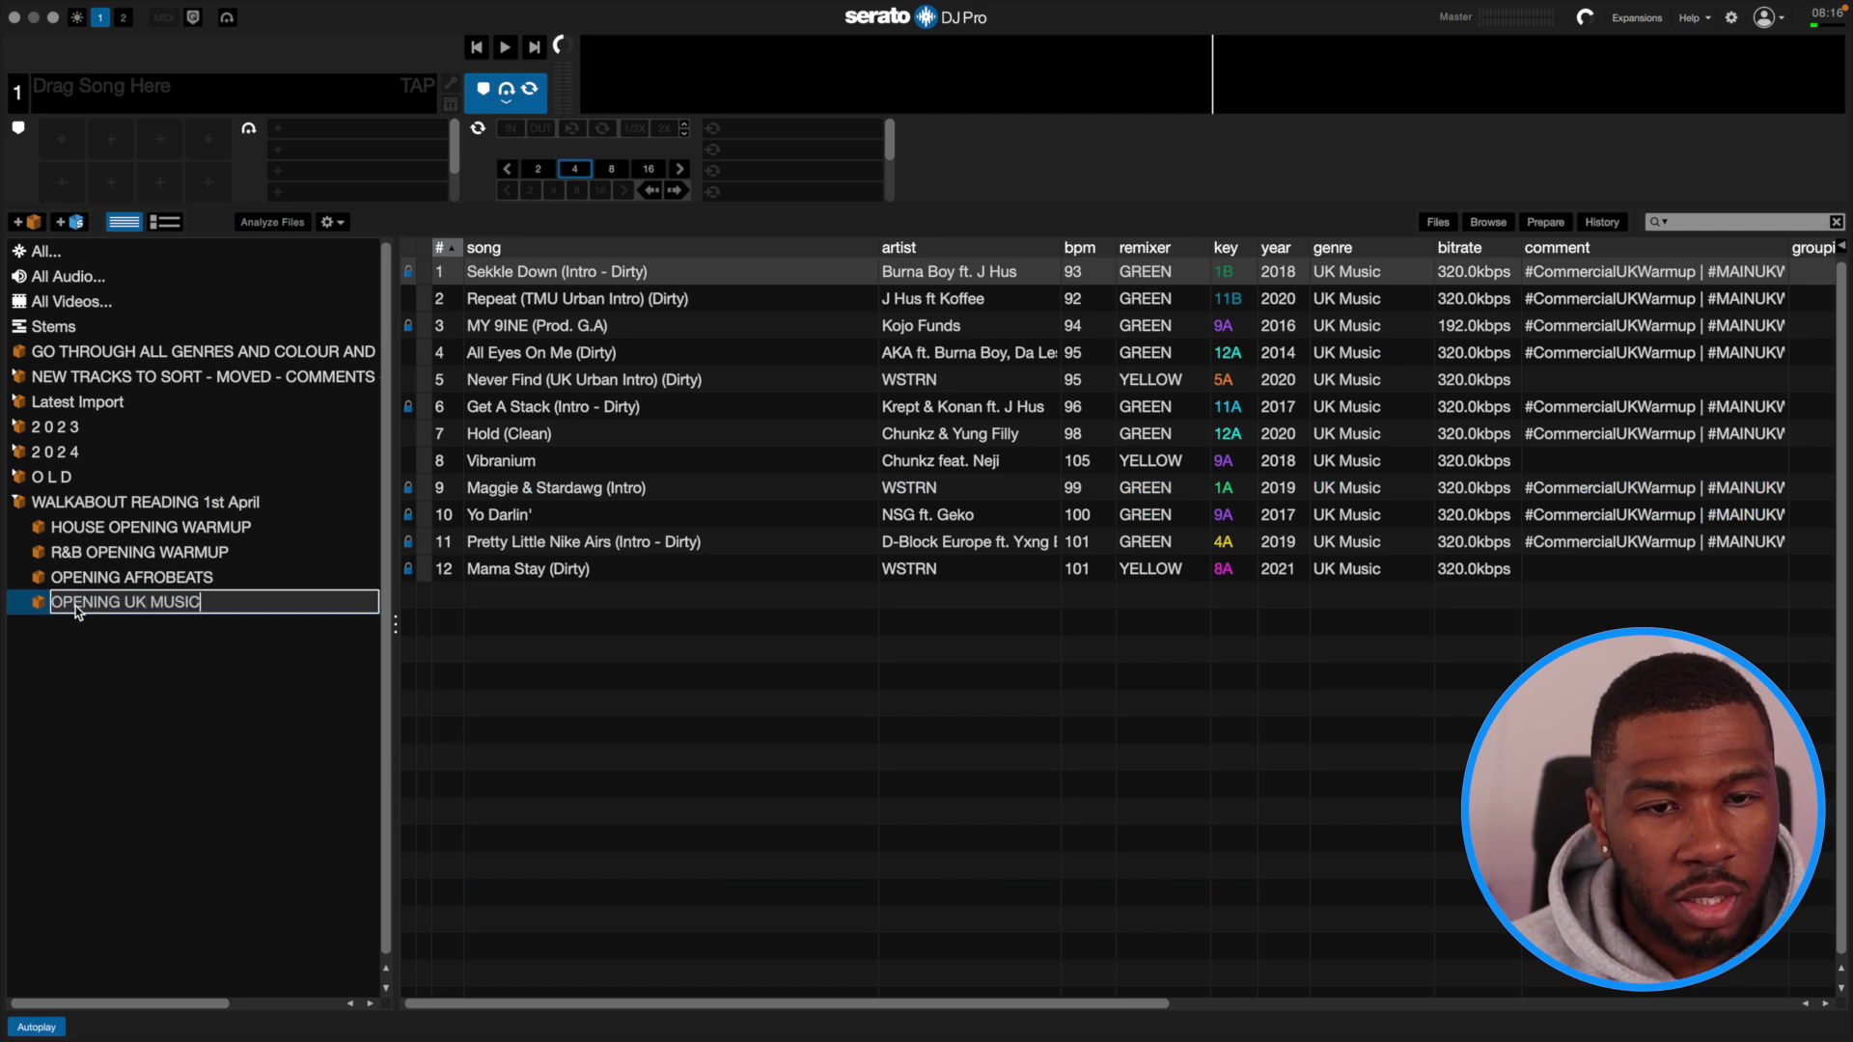
{"action": "key", "text": "Return"}
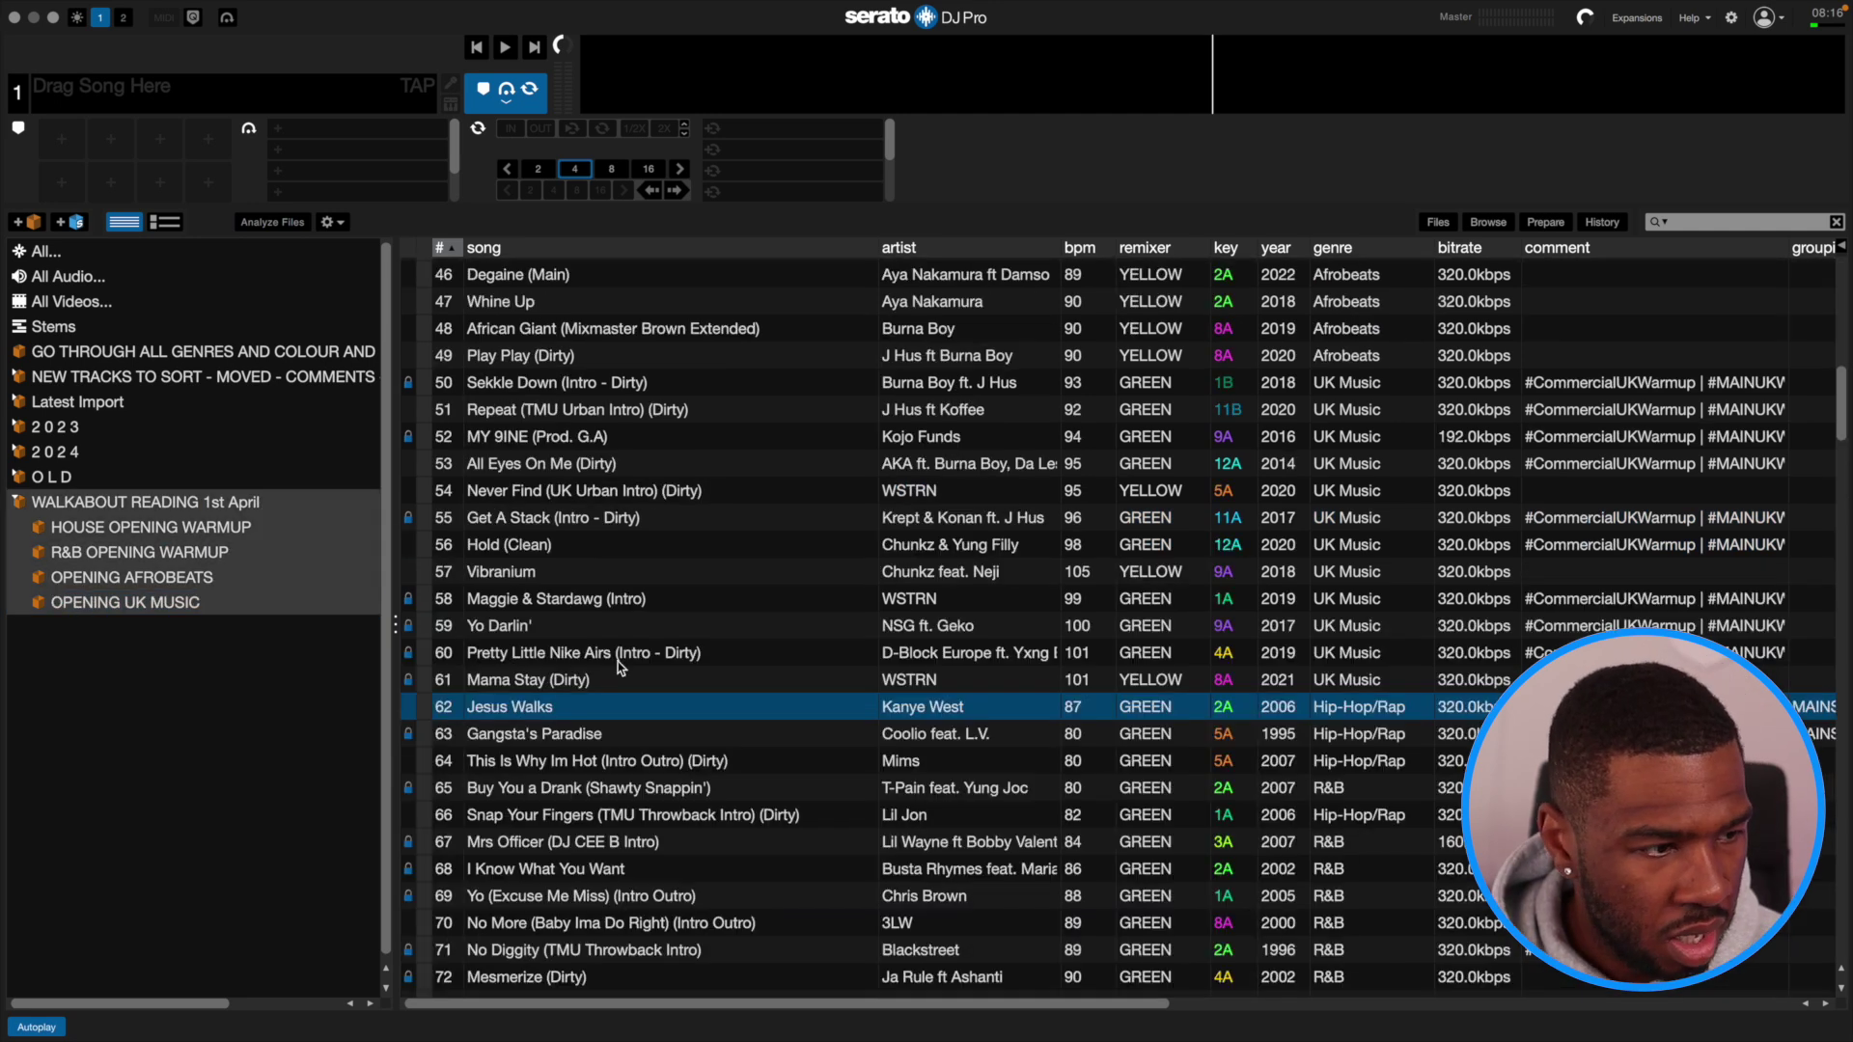
{"action": "scroll", "coordinate": [617, 662], "scroll_direction": "down", "scroll_amount": 2}
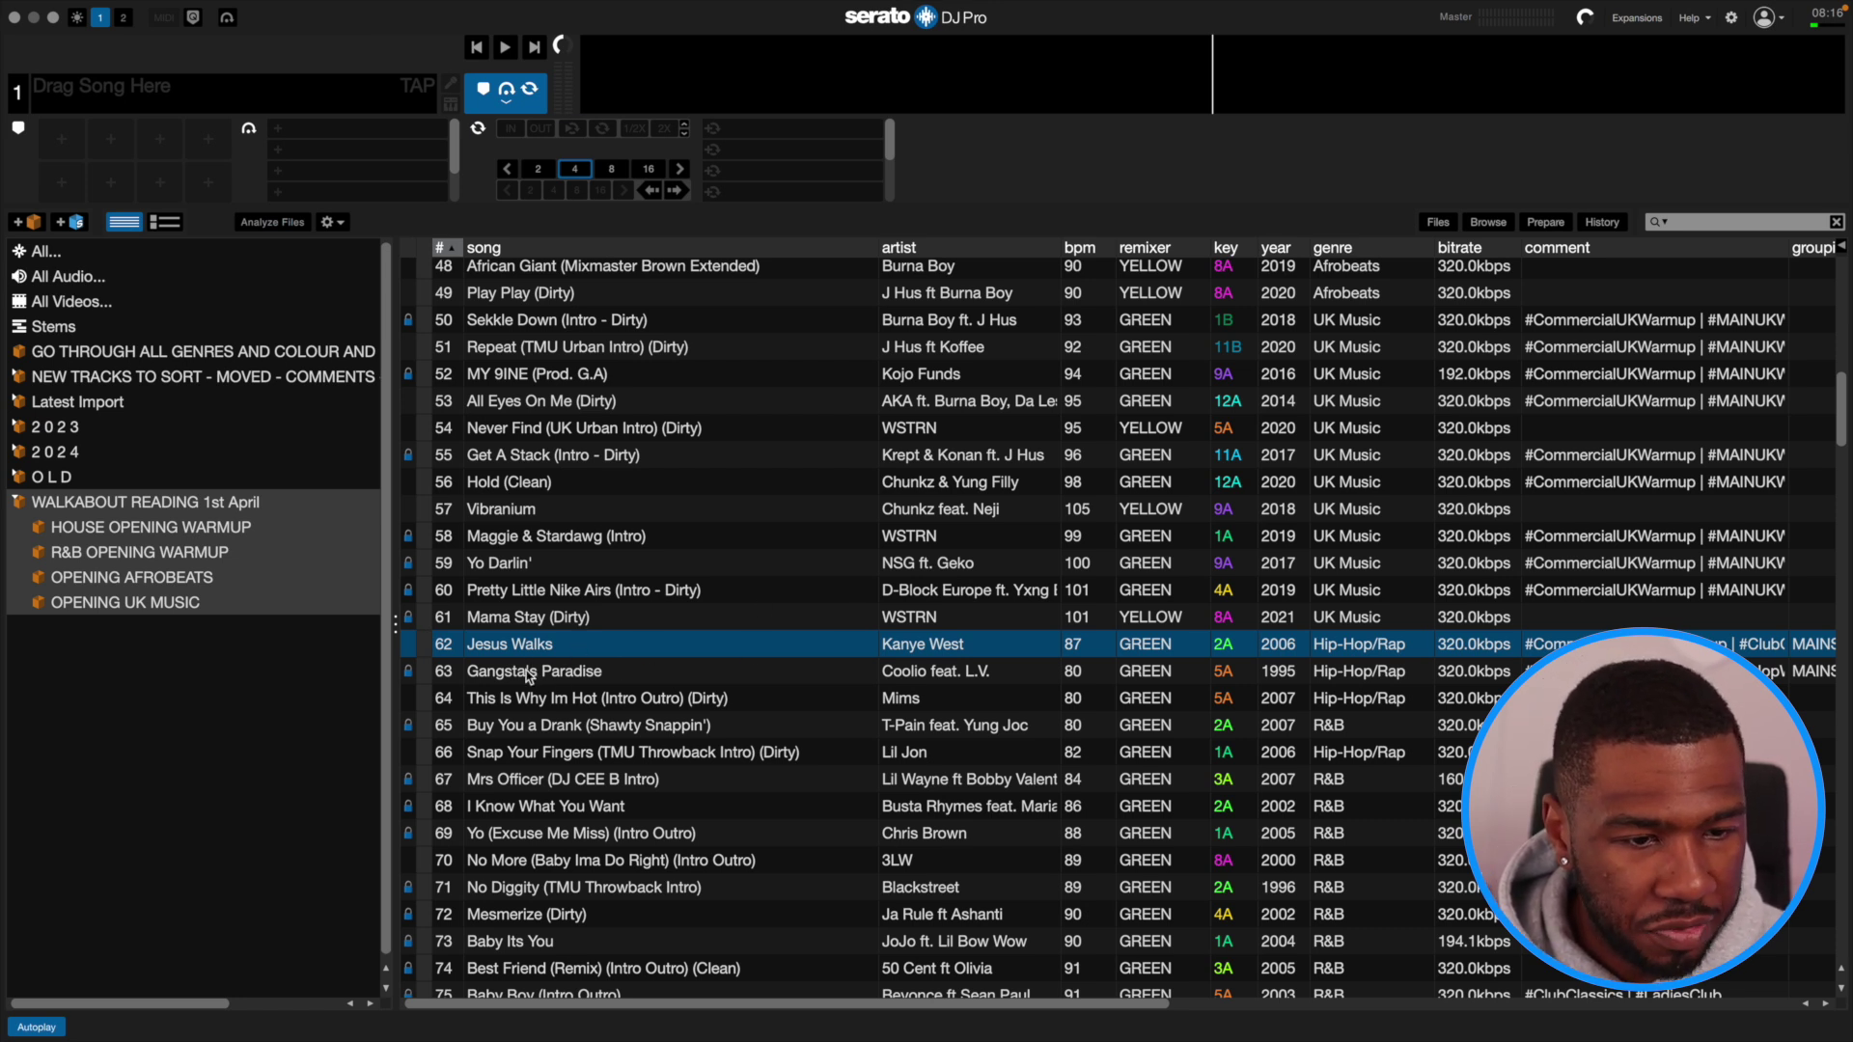
{"action": "scroll", "coordinate": [531, 666], "scroll_direction": "down", "scroll_amount": 1}
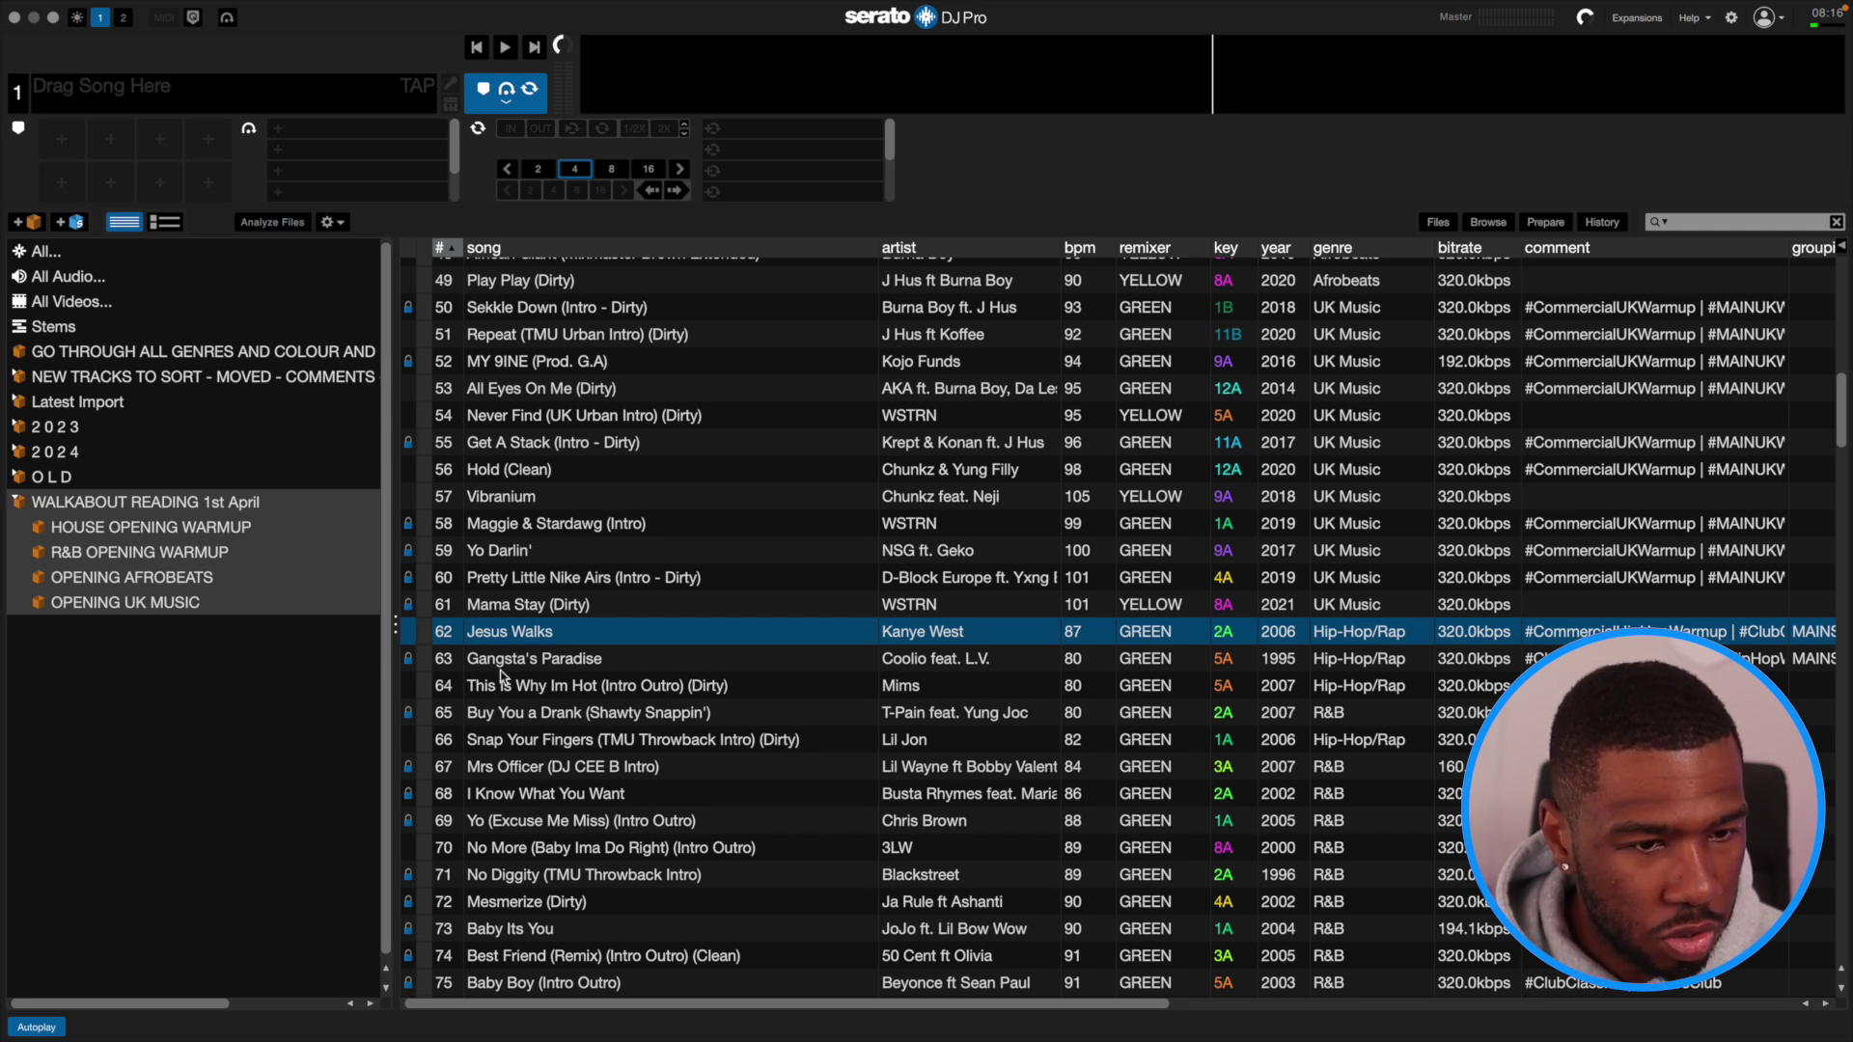
{"action": "scroll", "coordinate": [519, 630], "scroll_direction": "down", "scroll_amount": 8}
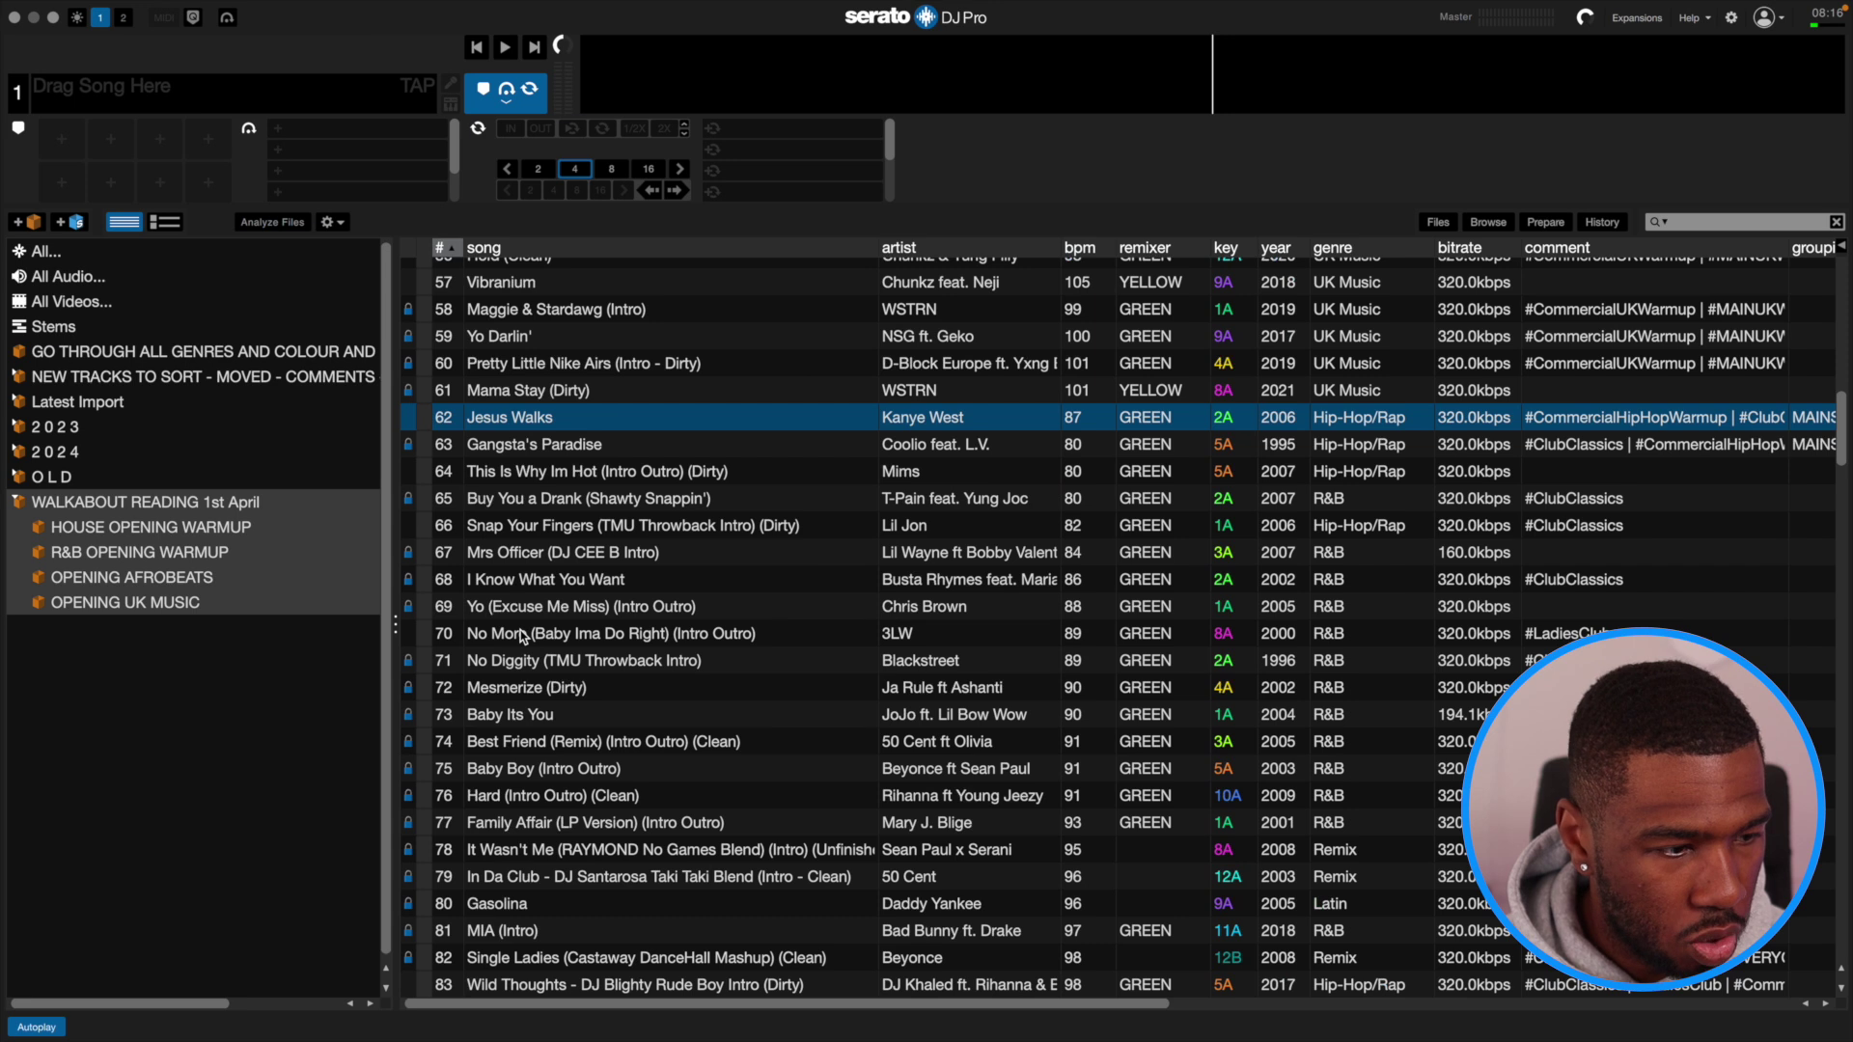
Put the 16 tracks from Jesus Walks to Family Affair into a new WARMUP R&B crate.
{"action": "left_click", "coordinate": [579, 822], "text": "shift"}
{"action": "left_click_drag", "start_coordinate": [580, 823], "coordinate": [79, 665]}
{"action": "left_click", "coordinate": [54, 629]}
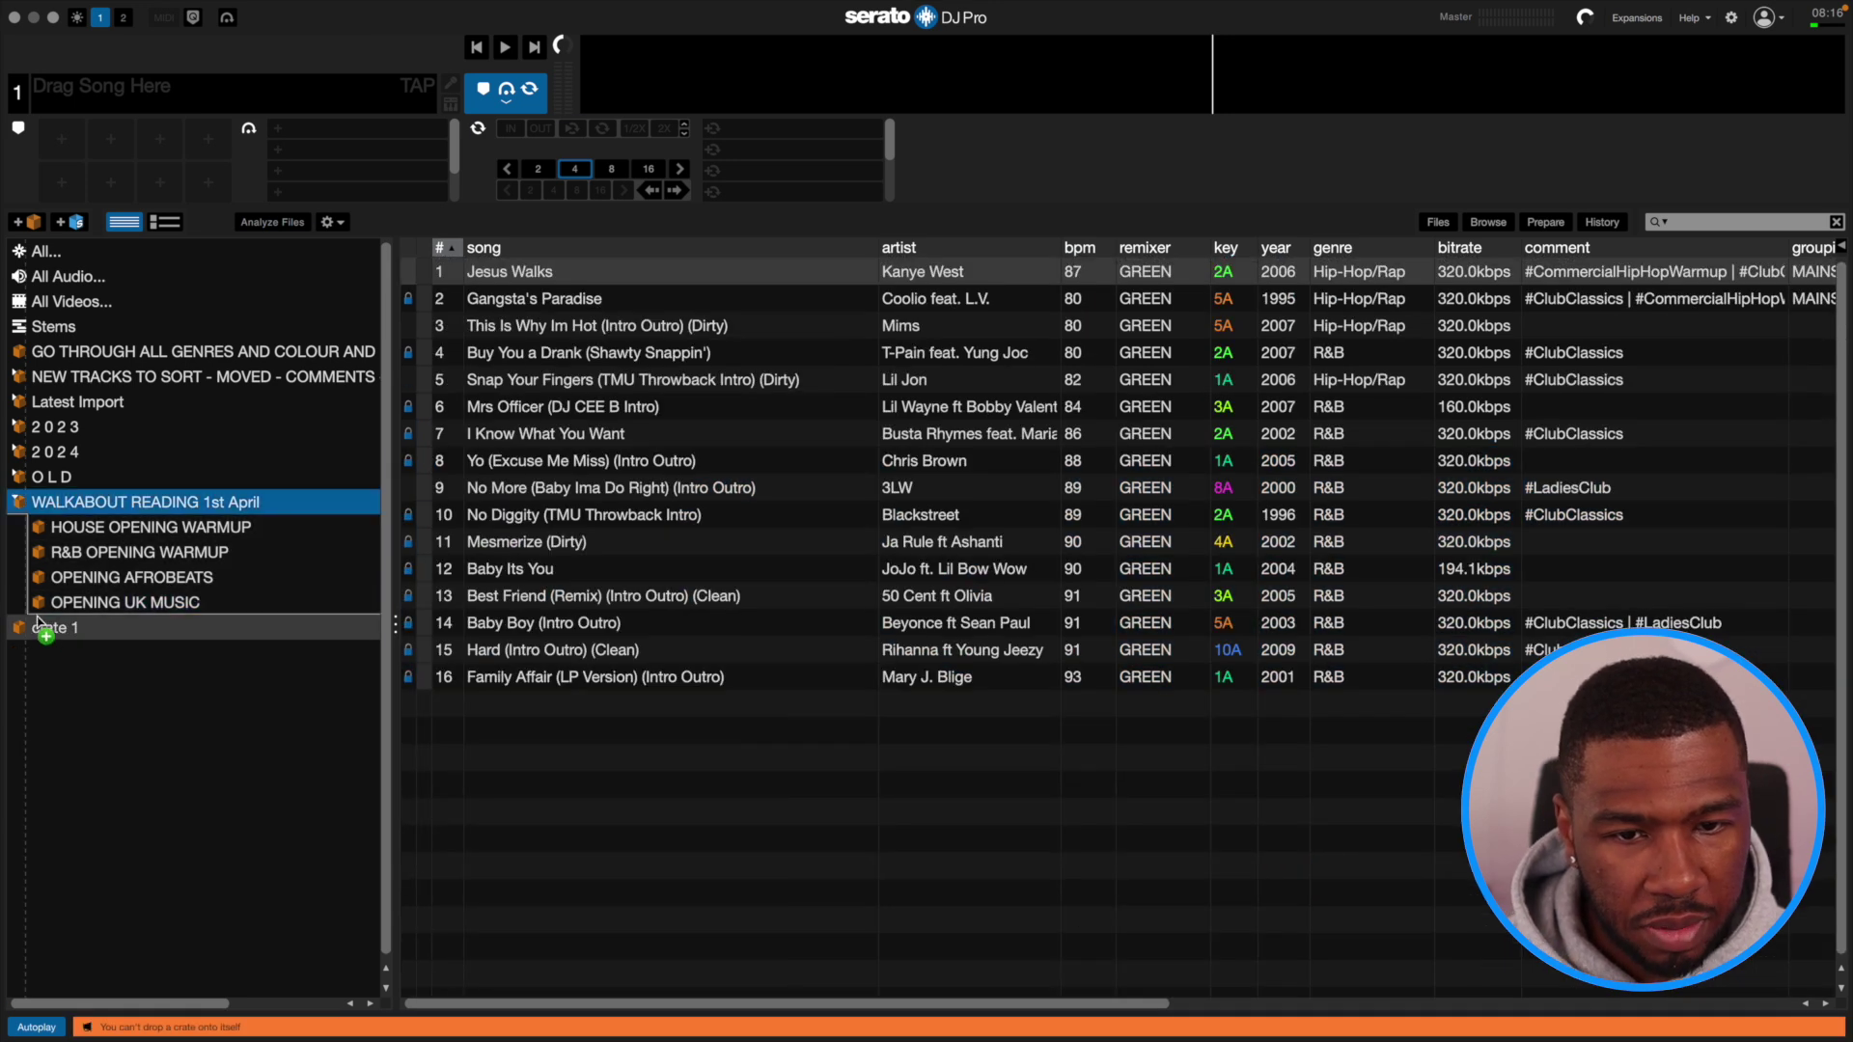
{"action": "double_click", "coordinate": [66, 629]}
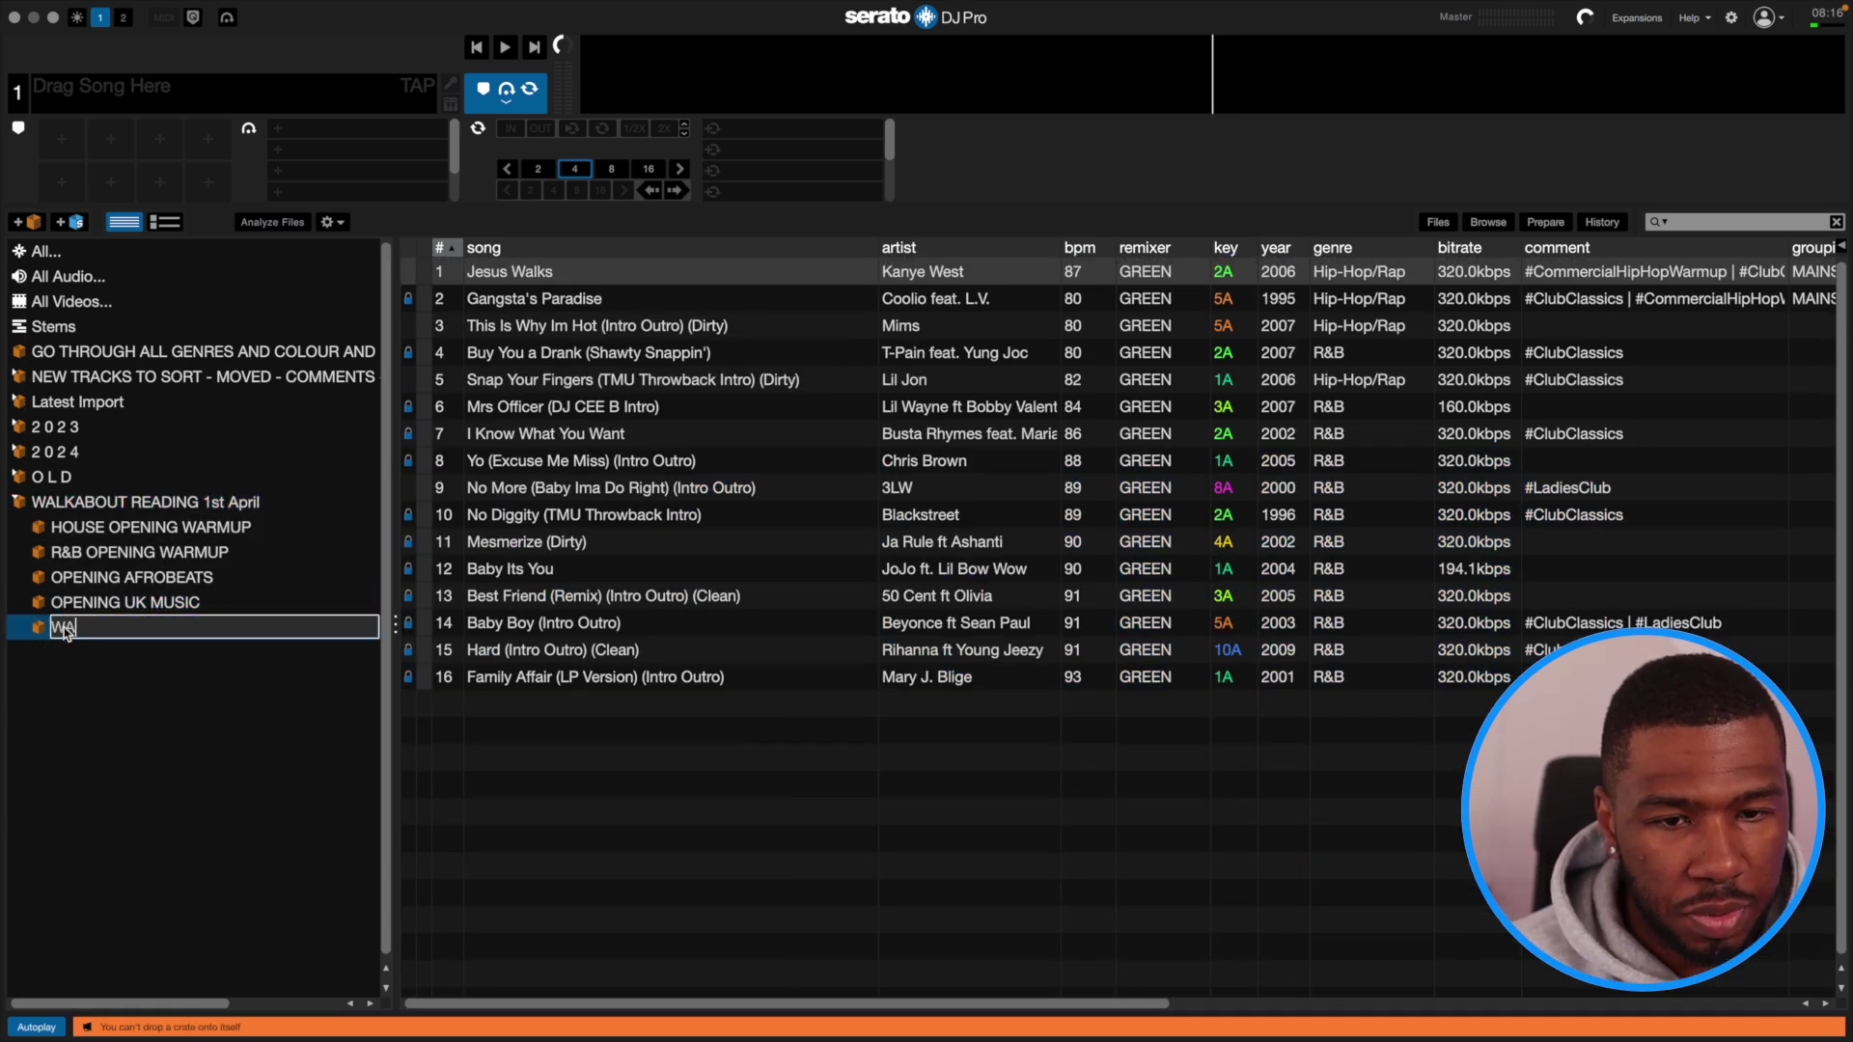
{"action": "type", "text": "WARMUP R&B"}
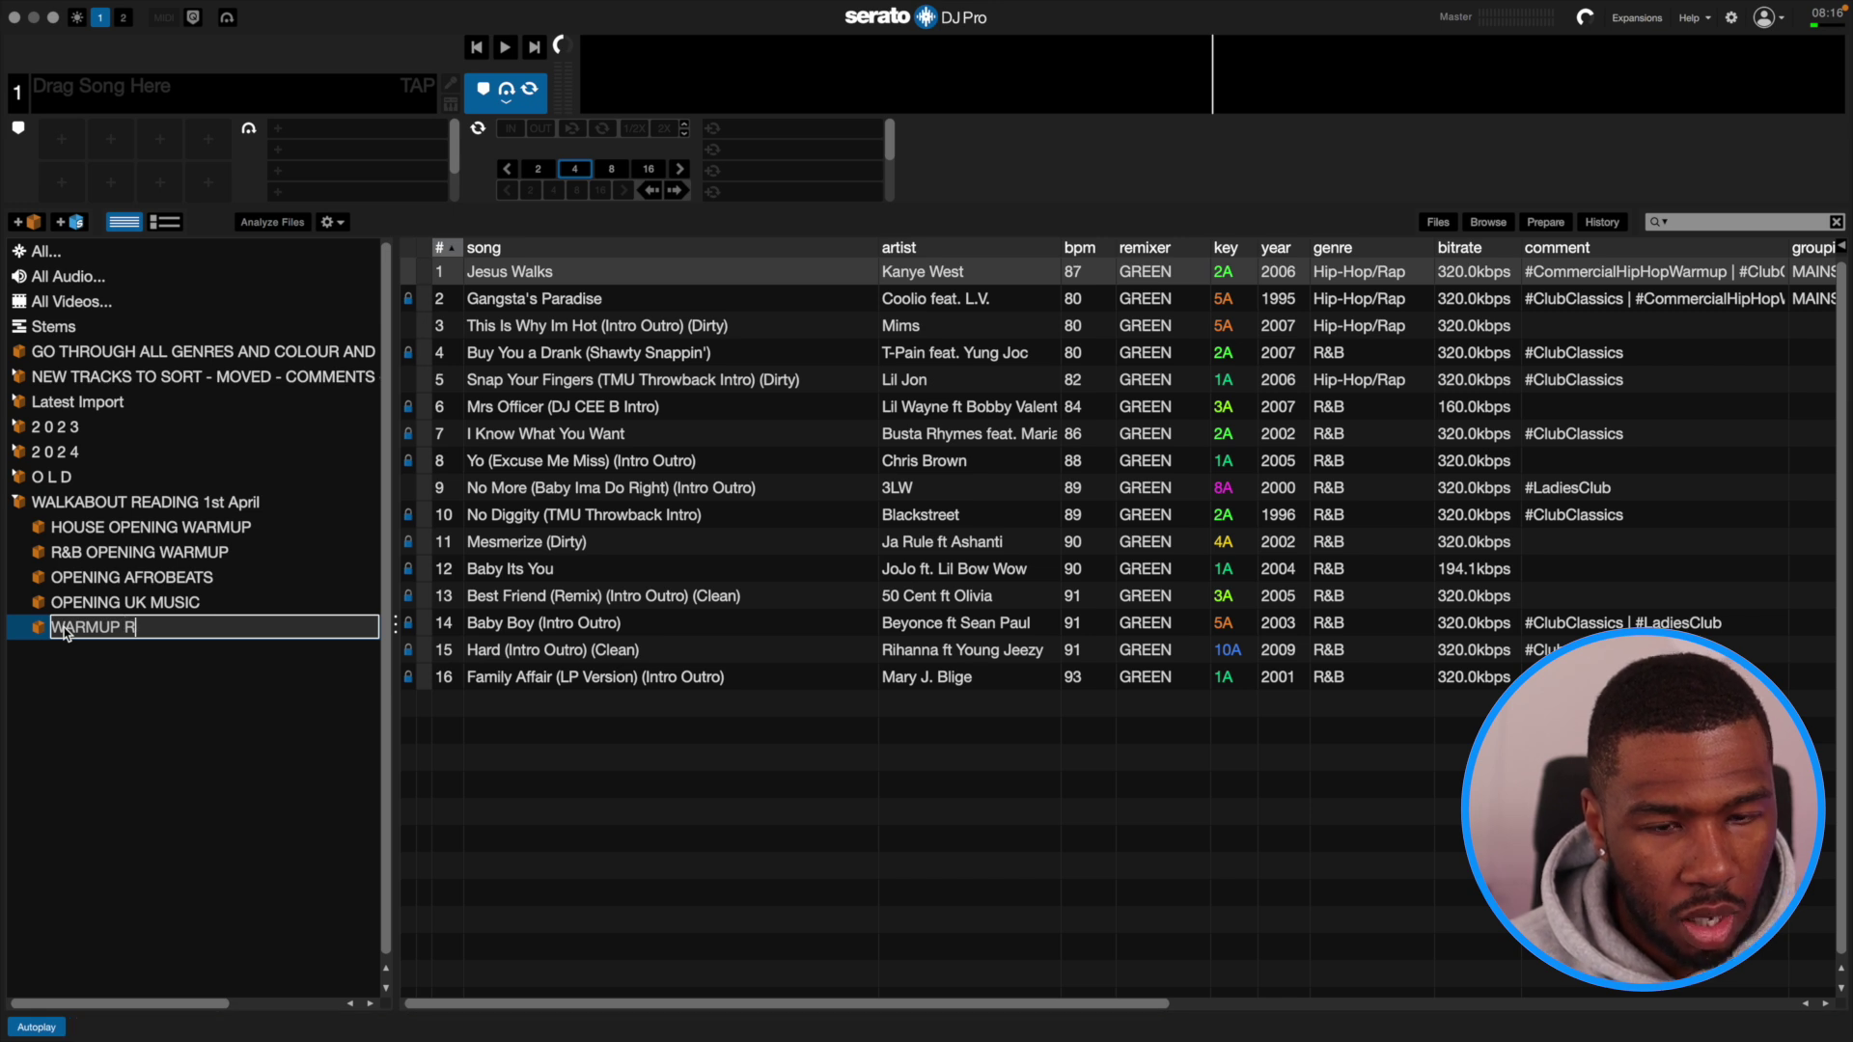
{"action": "key", "text": "BackSpace"}
{"action": "type", "text": "B"}
{"action": "key", "text": "Return"}
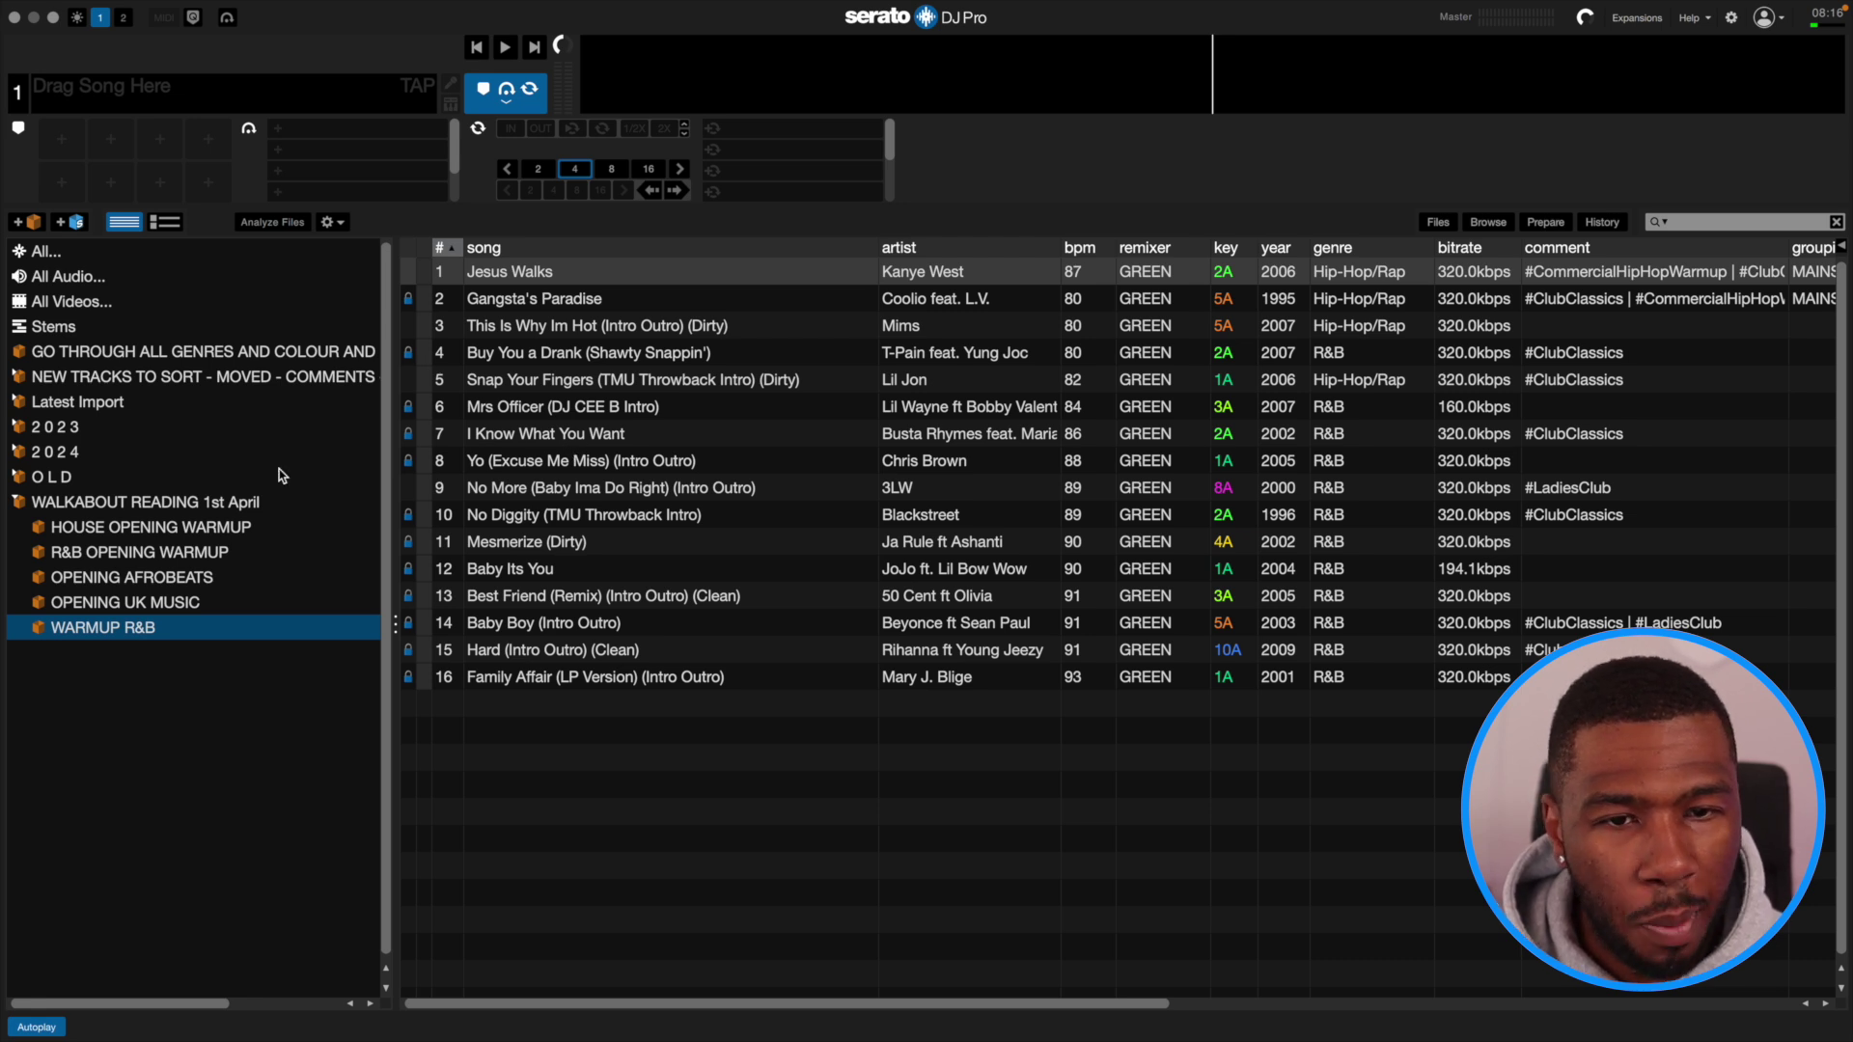
{"action": "left_click", "coordinate": [124, 503]}
Look through tracks from It Wasn't Me (row 78) down to Never Leave You.
{"action": "scroll", "coordinate": [783, 552], "scroll_direction": "down", "scroll_amount": 3}
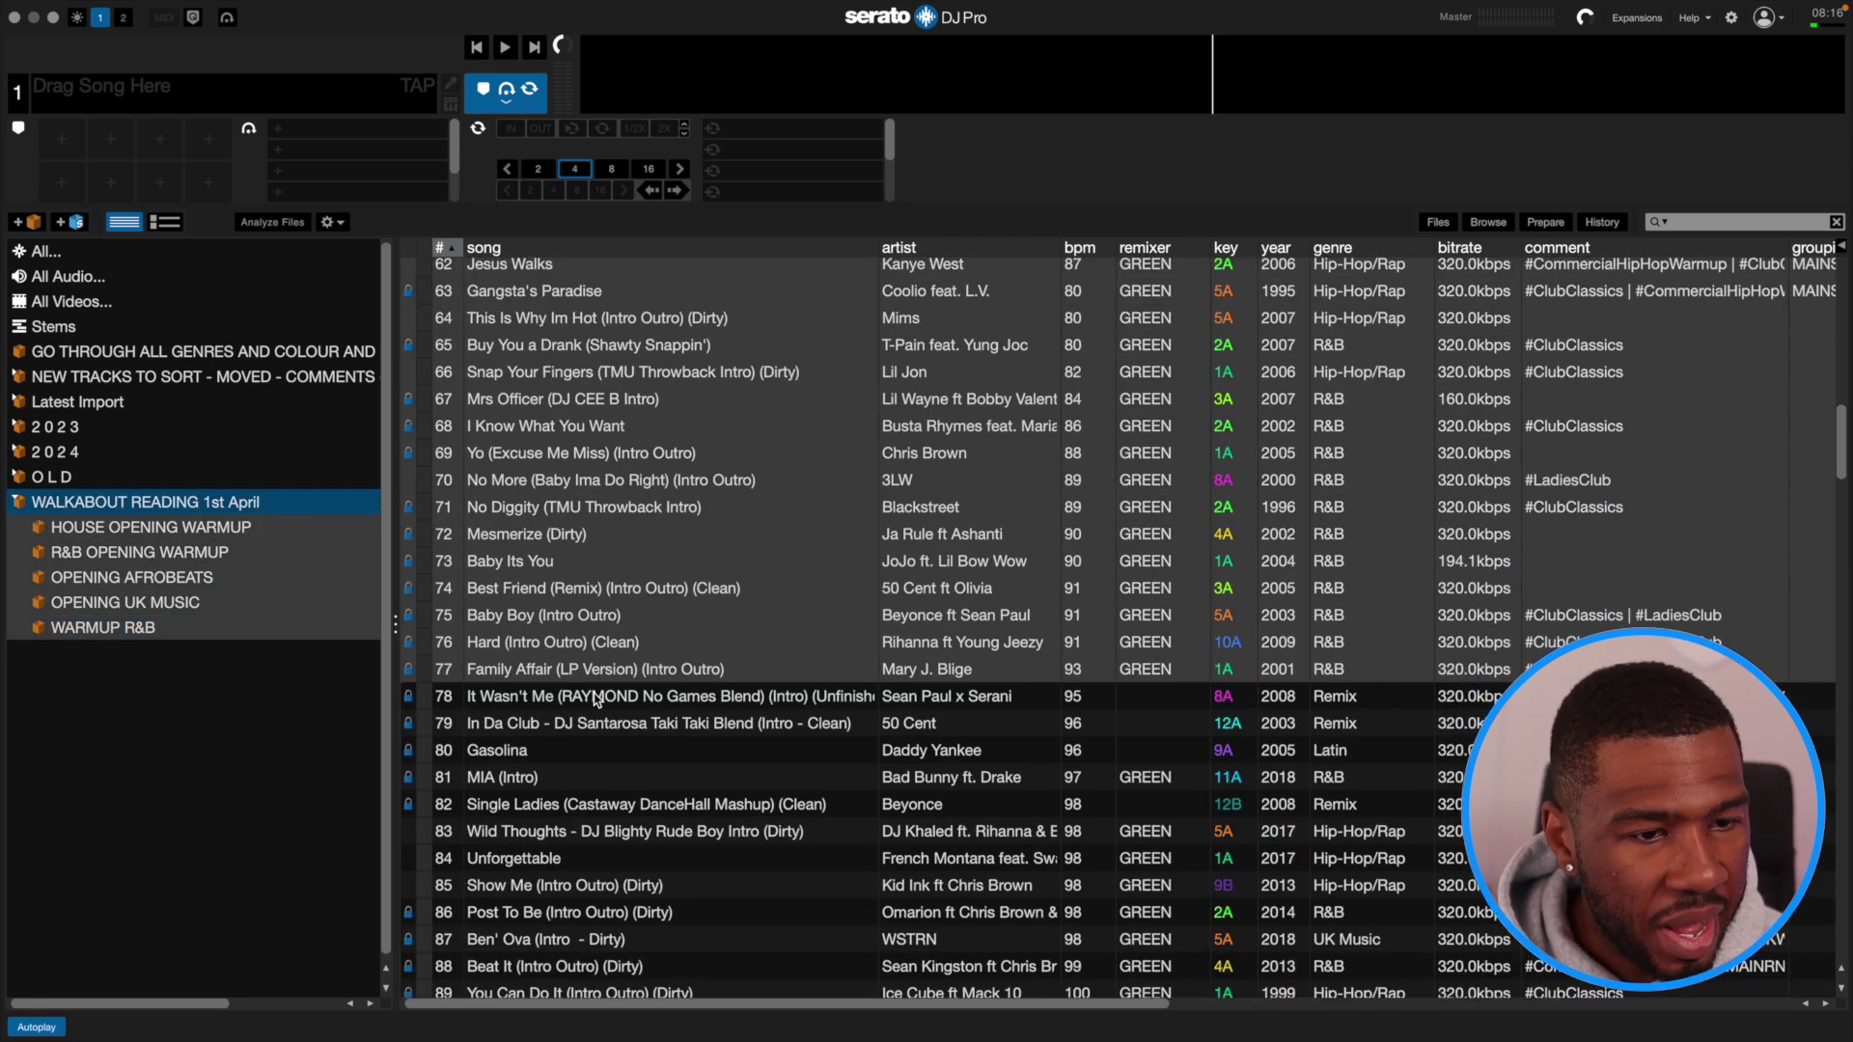
{"action": "left_click", "coordinate": [597, 697]}
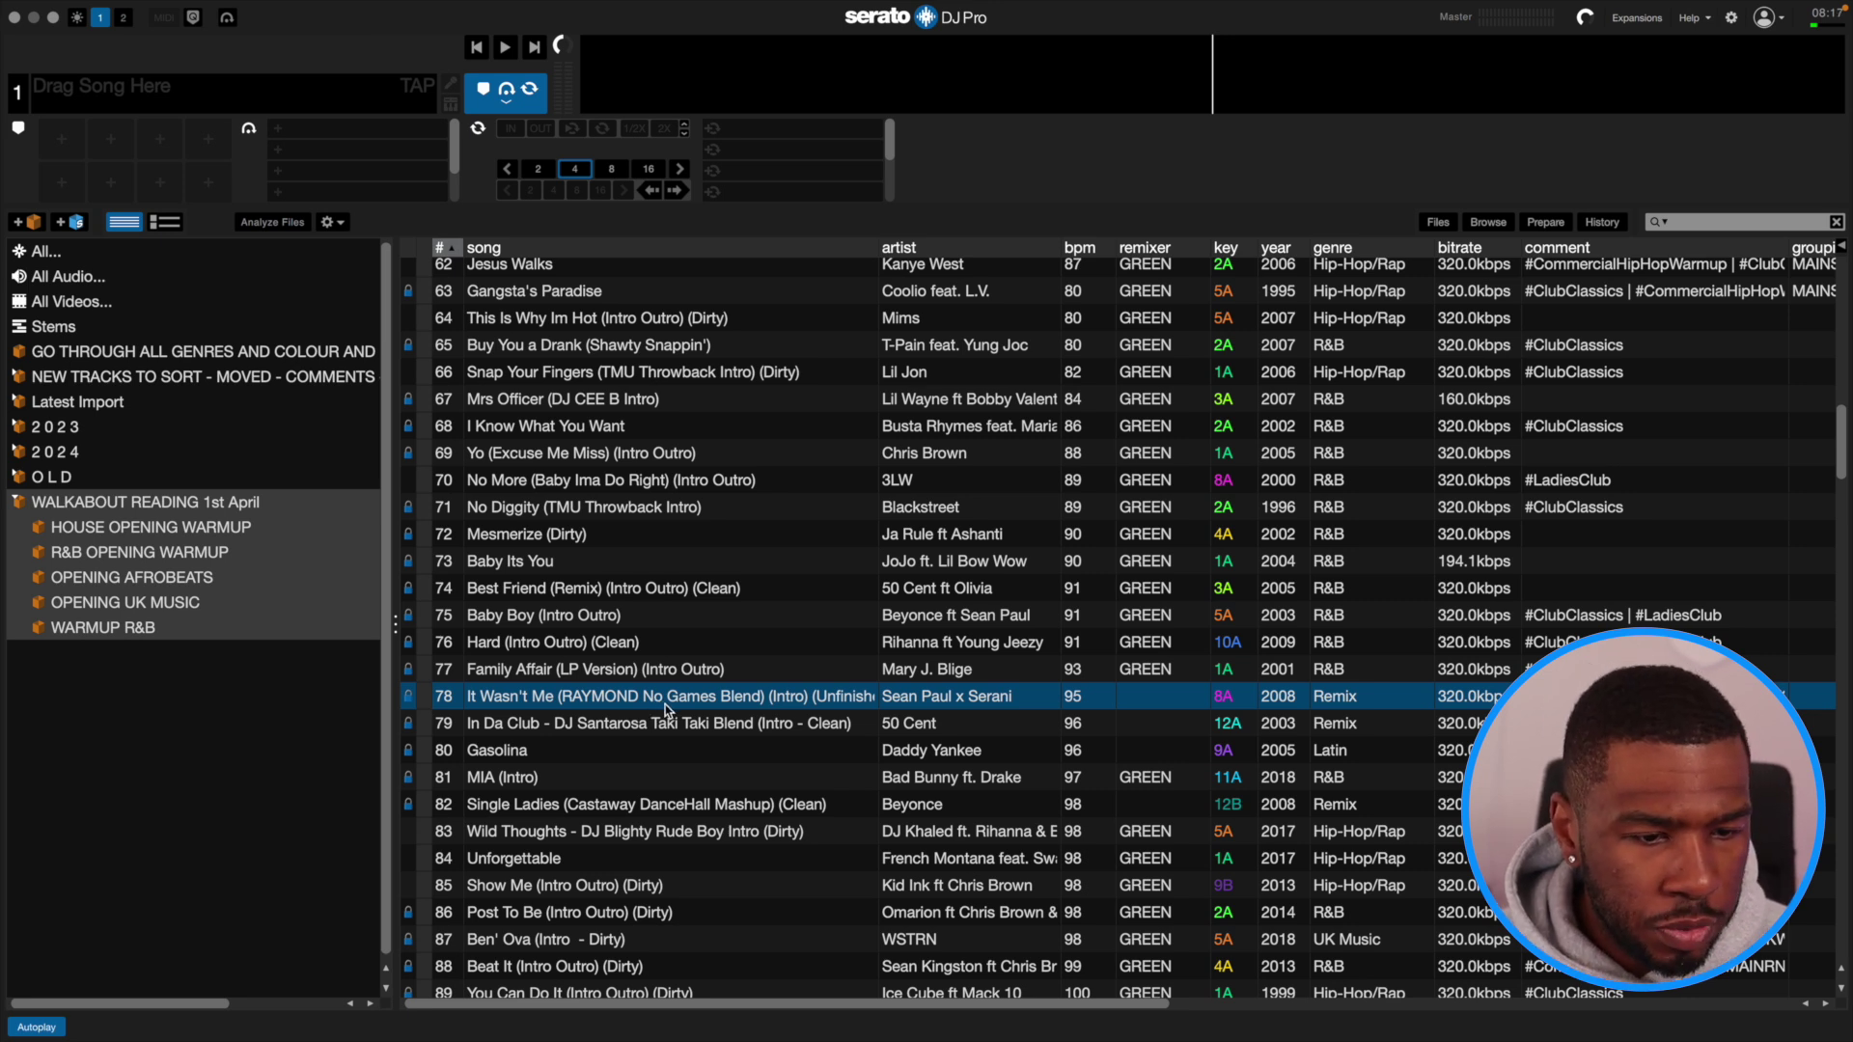
{"action": "scroll", "coordinate": [664, 704], "scroll_direction": "down", "scroll_amount": 3}
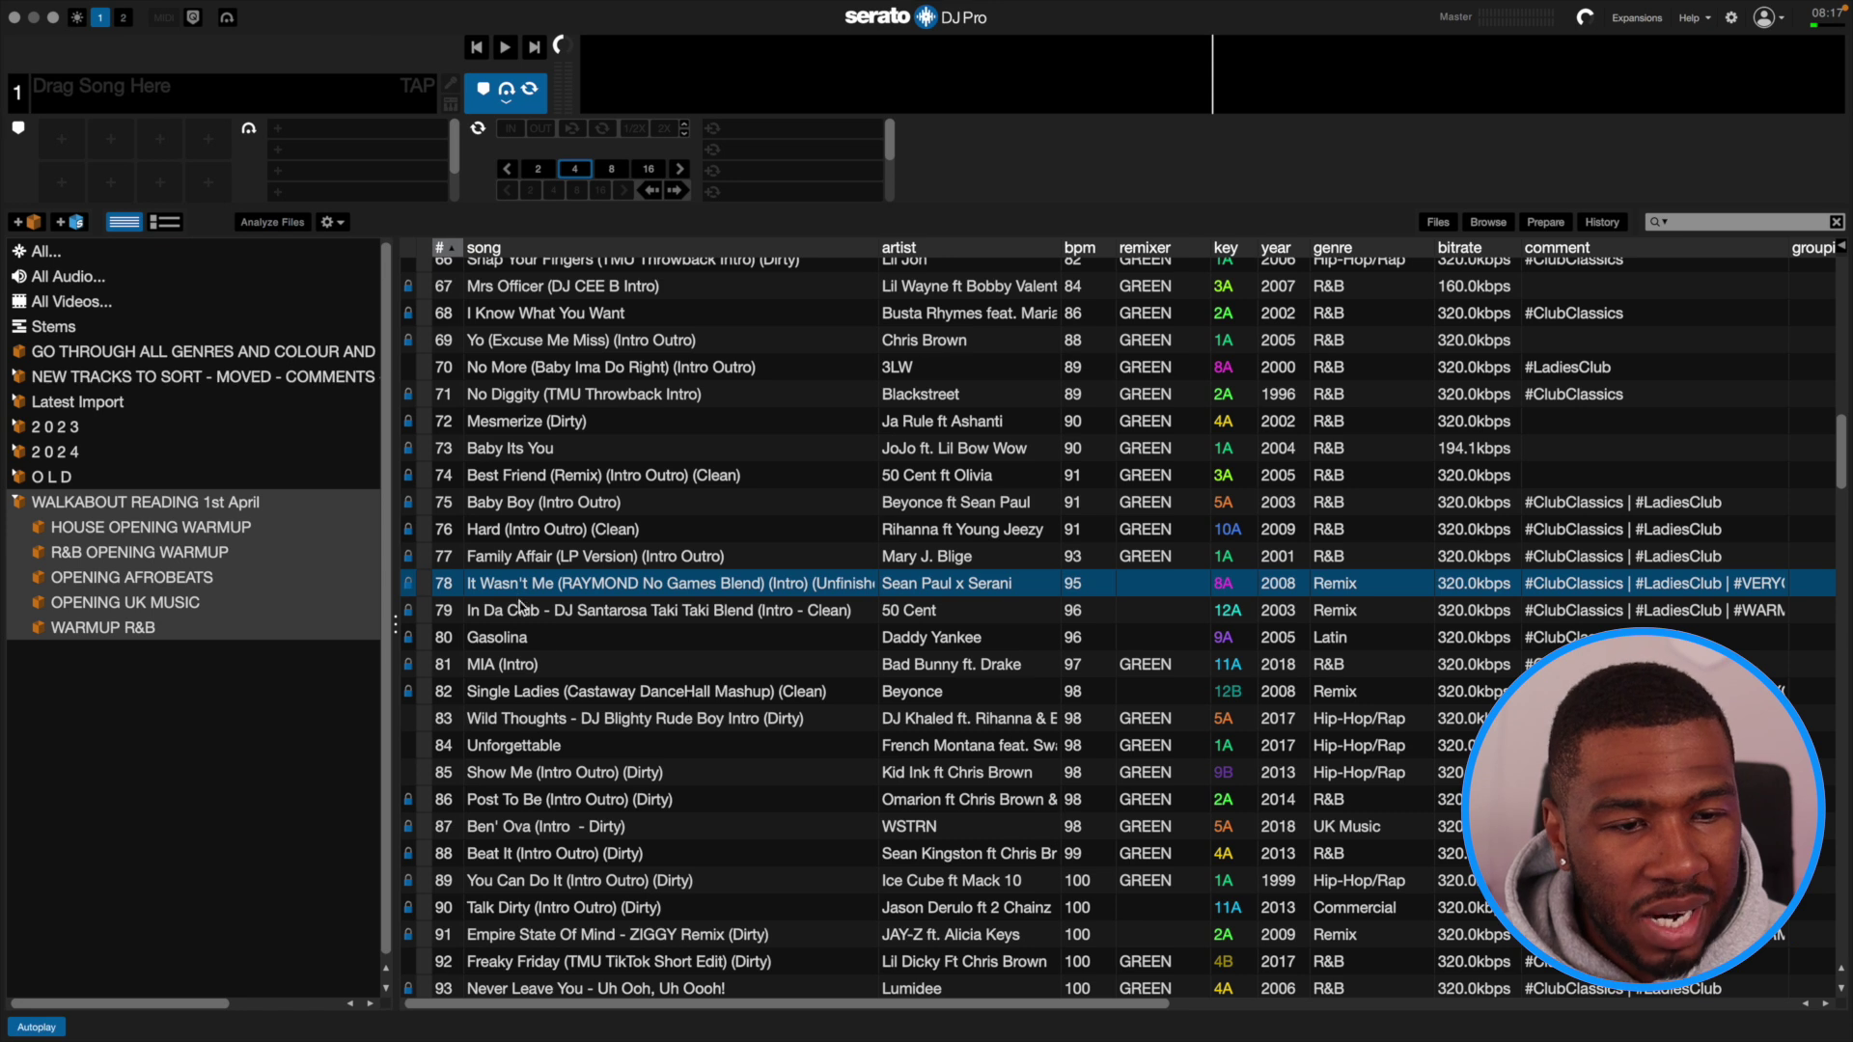
{"action": "scroll", "coordinate": [577, 704], "scroll_direction": "down", "scroll_amount": 1}
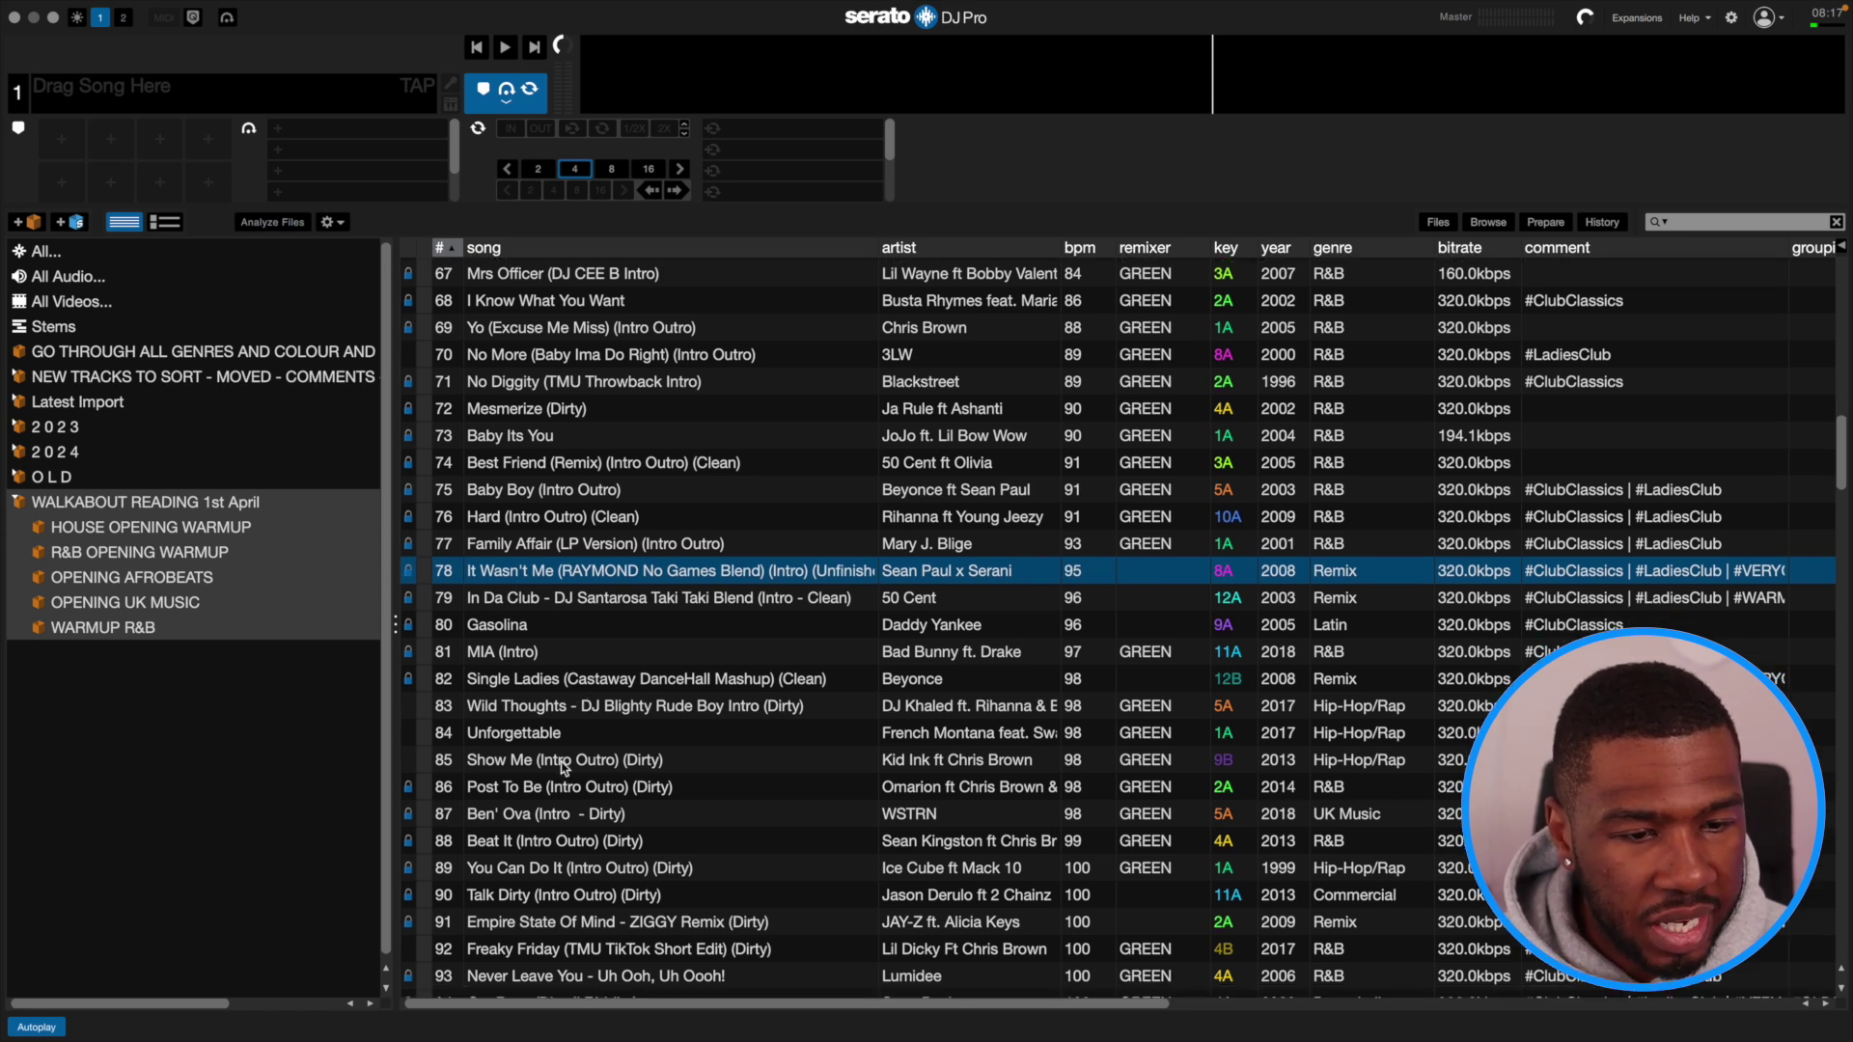
{"action": "left_click", "coordinate": [544, 899]}
{"action": "scroll", "coordinate": [550, 941], "scroll_direction": "down", "scroll_amount": 1}
{"action": "left_click", "coordinate": [563, 912]}
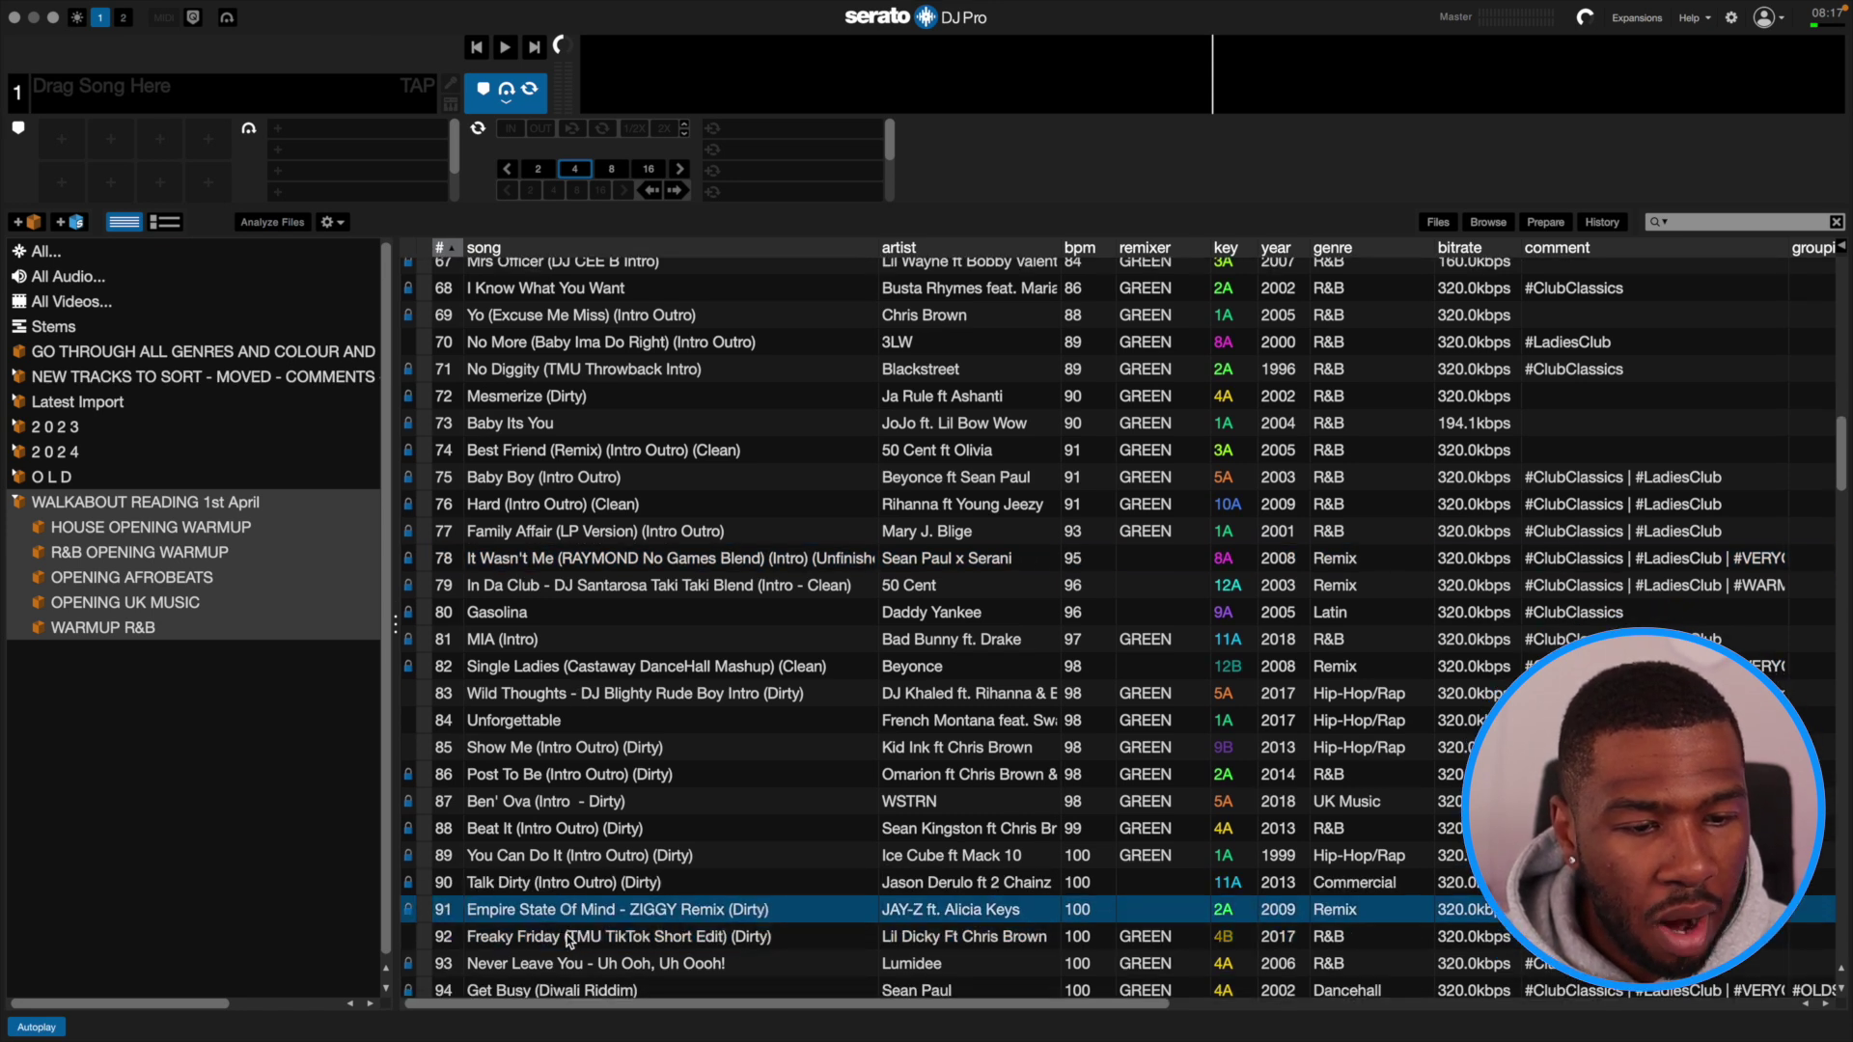
{"action": "left_click", "coordinate": [564, 943]}
{"action": "scroll", "coordinate": [563, 941], "scroll_direction": "down", "scroll_amount": 2}
{"action": "left_click", "coordinate": [562, 941]}
{"action": "left_click", "coordinate": [564, 928]}
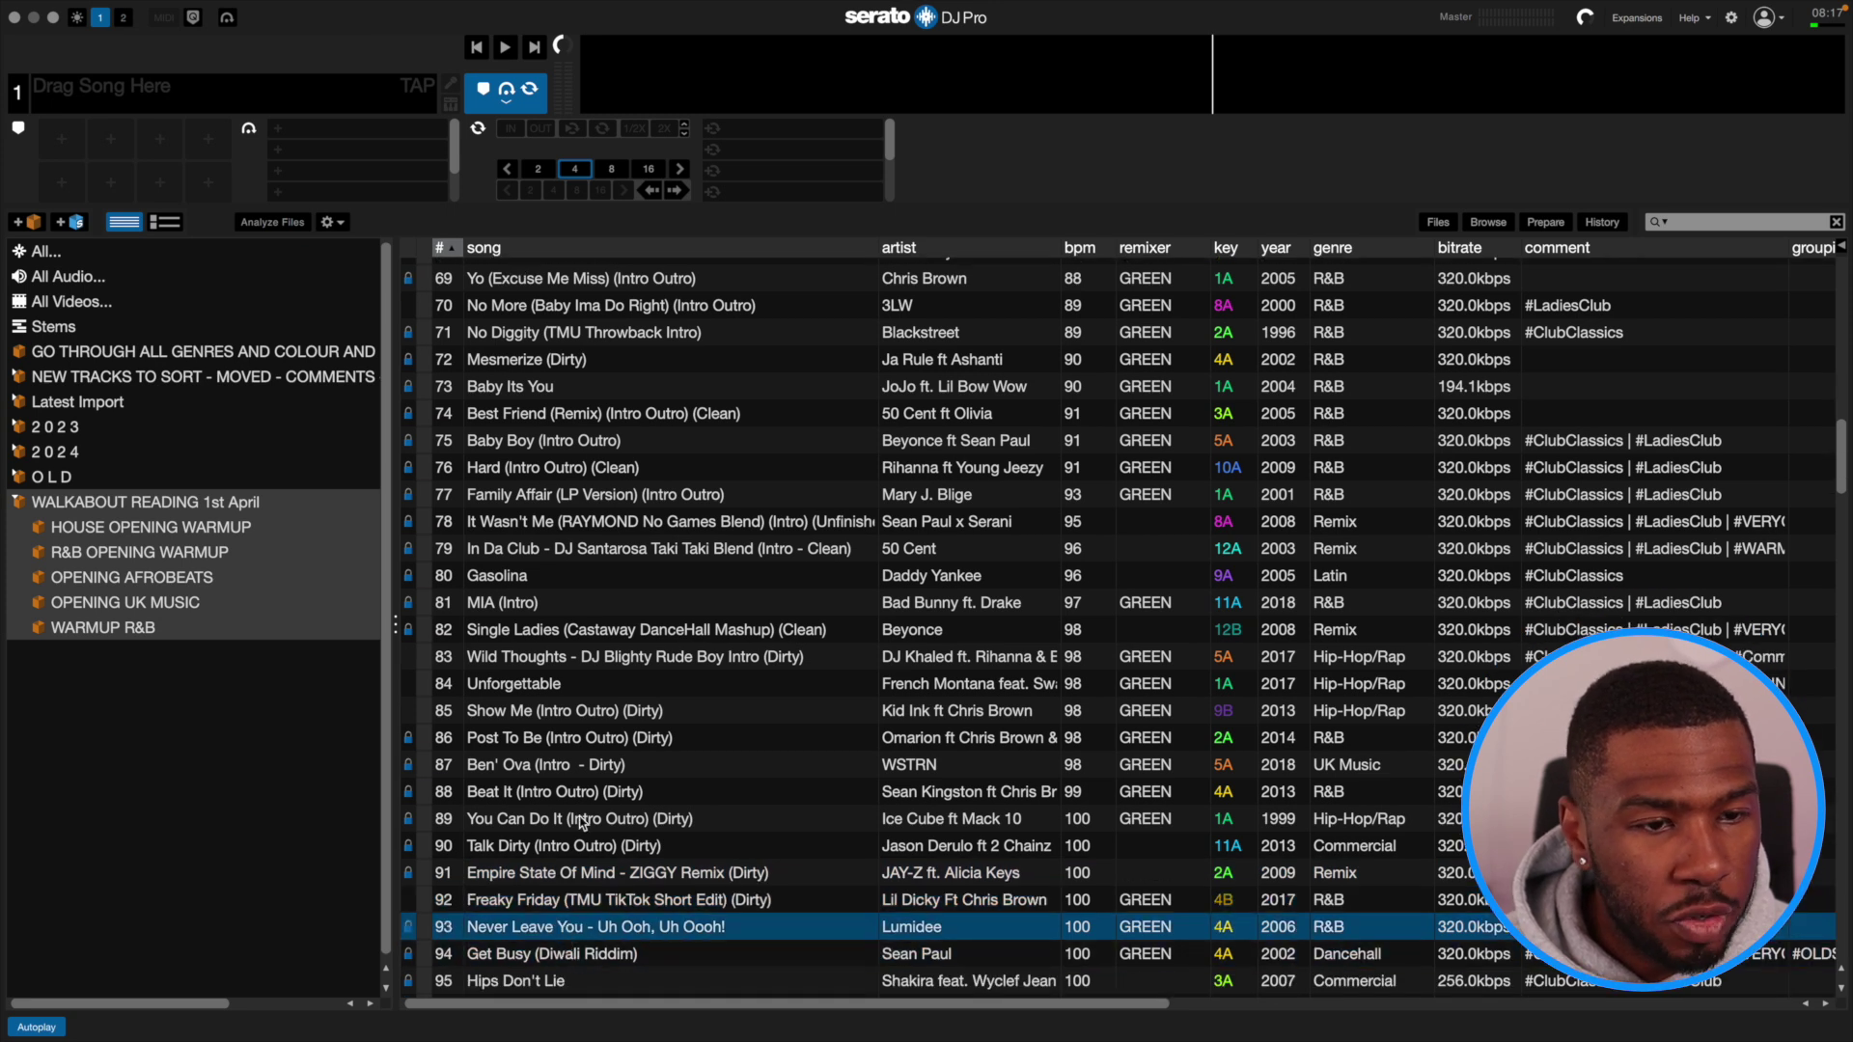
Start the range selection at It Wasn't Me and scroll down toward row 111, Woman.
{"action": "left_click", "coordinate": [577, 524]}
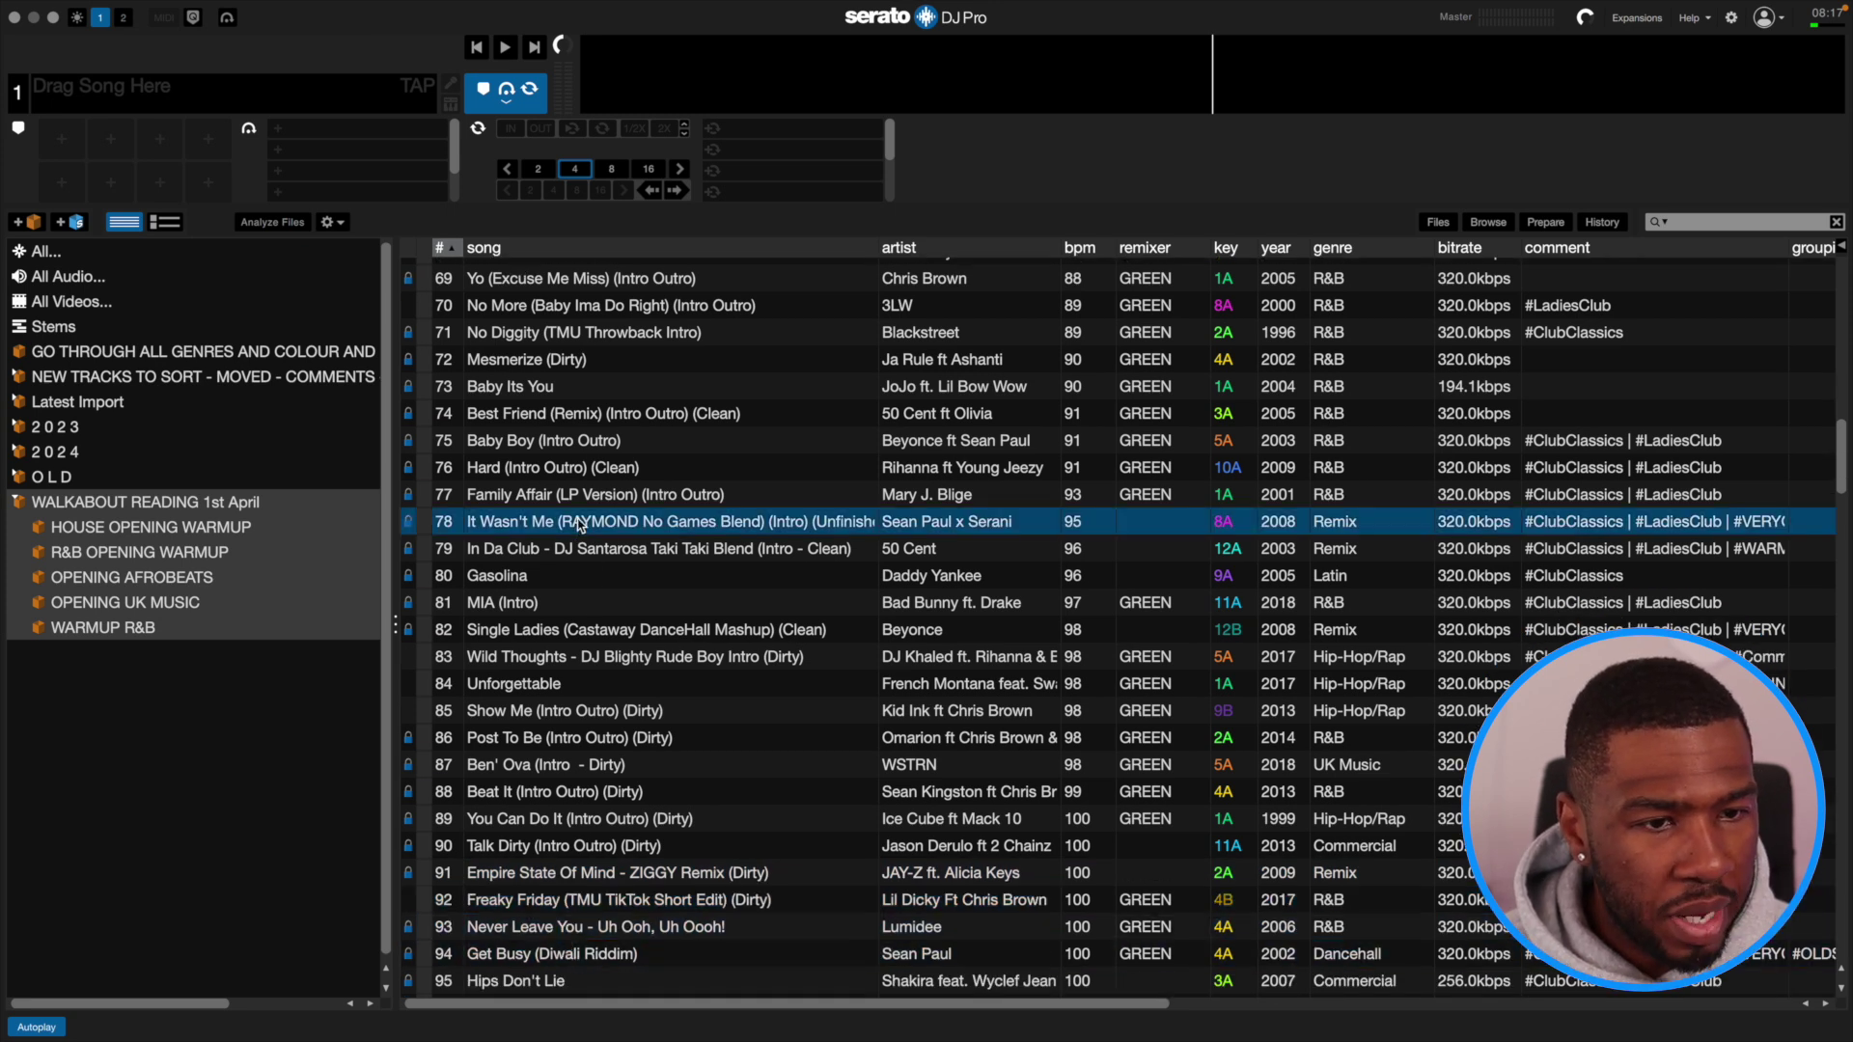
{"action": "scroll", "coordinate": [623, 590], "scroll_direction": "down", "scroll_amount": 4}
{"action": "scroll", "coordinate": [622, 591], "scroll_direction": "down", "scroll_amount": 5}
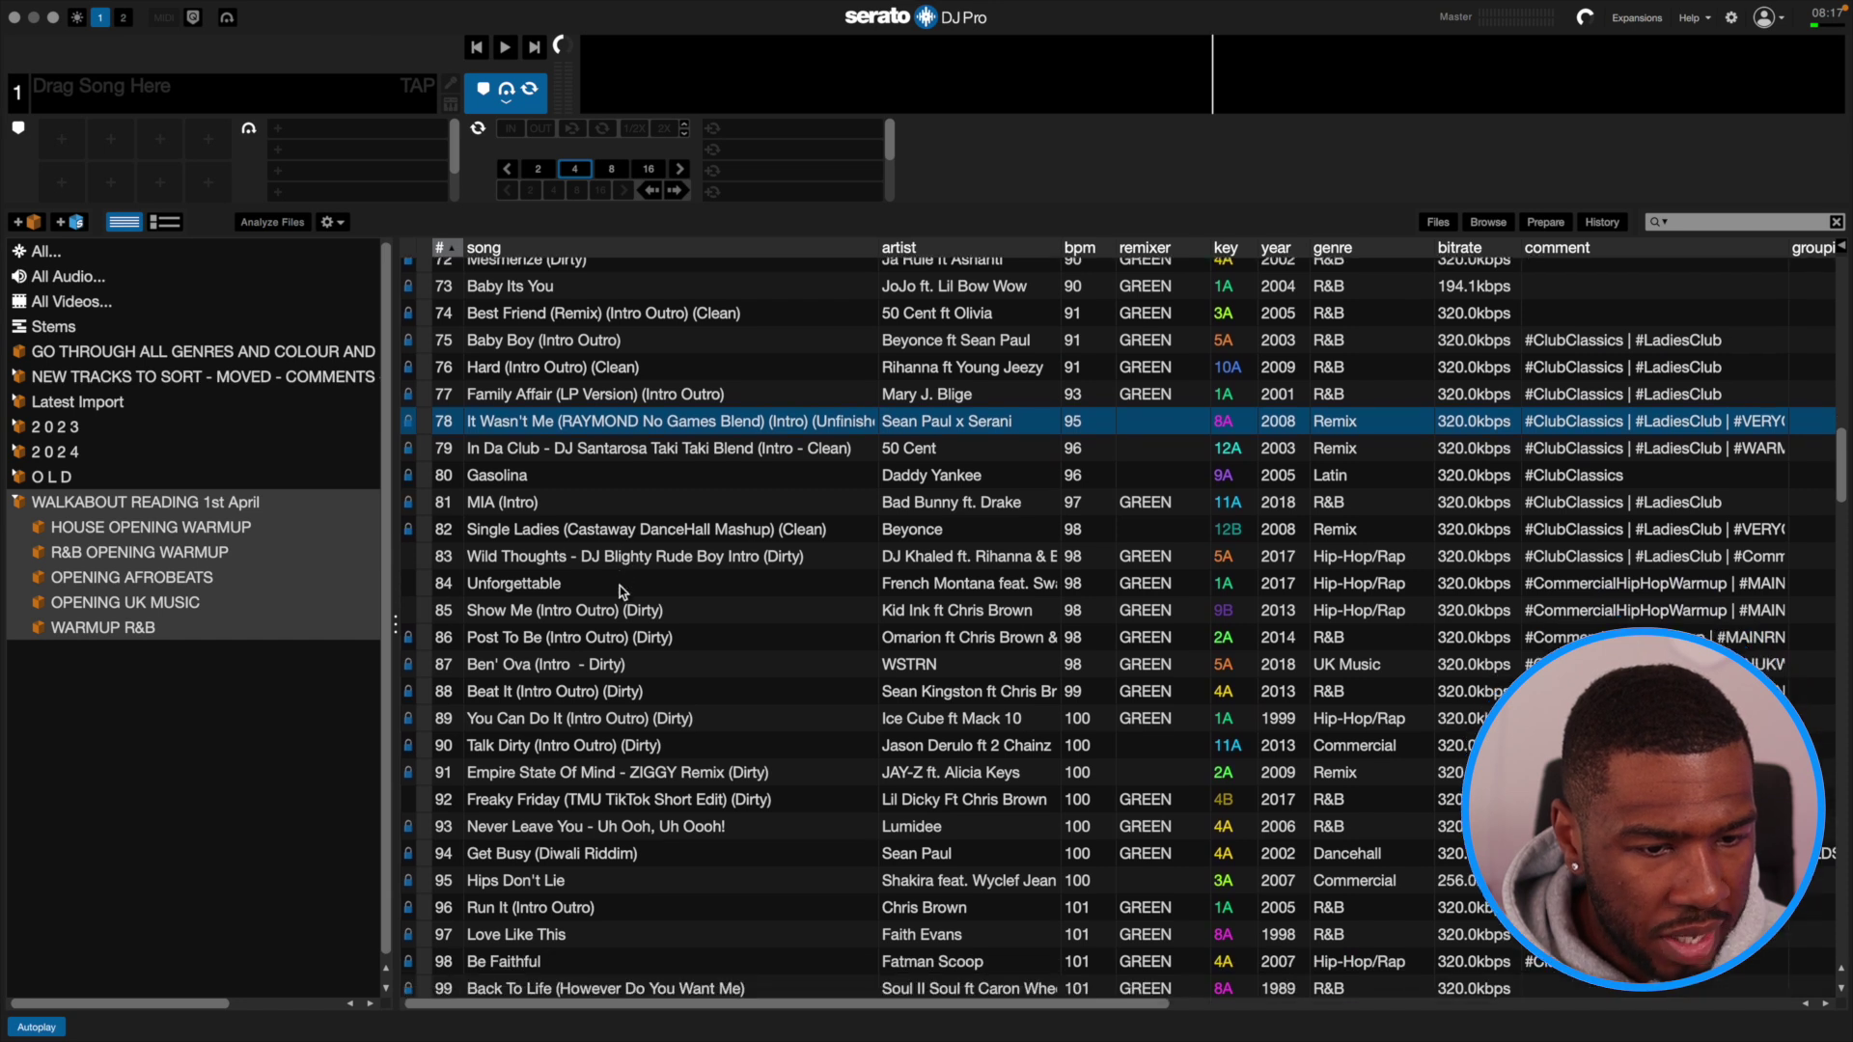
{"action": "scroll", "coordinate": [620, 591], "scroll_direction": "down", "scroll_amount": 4}
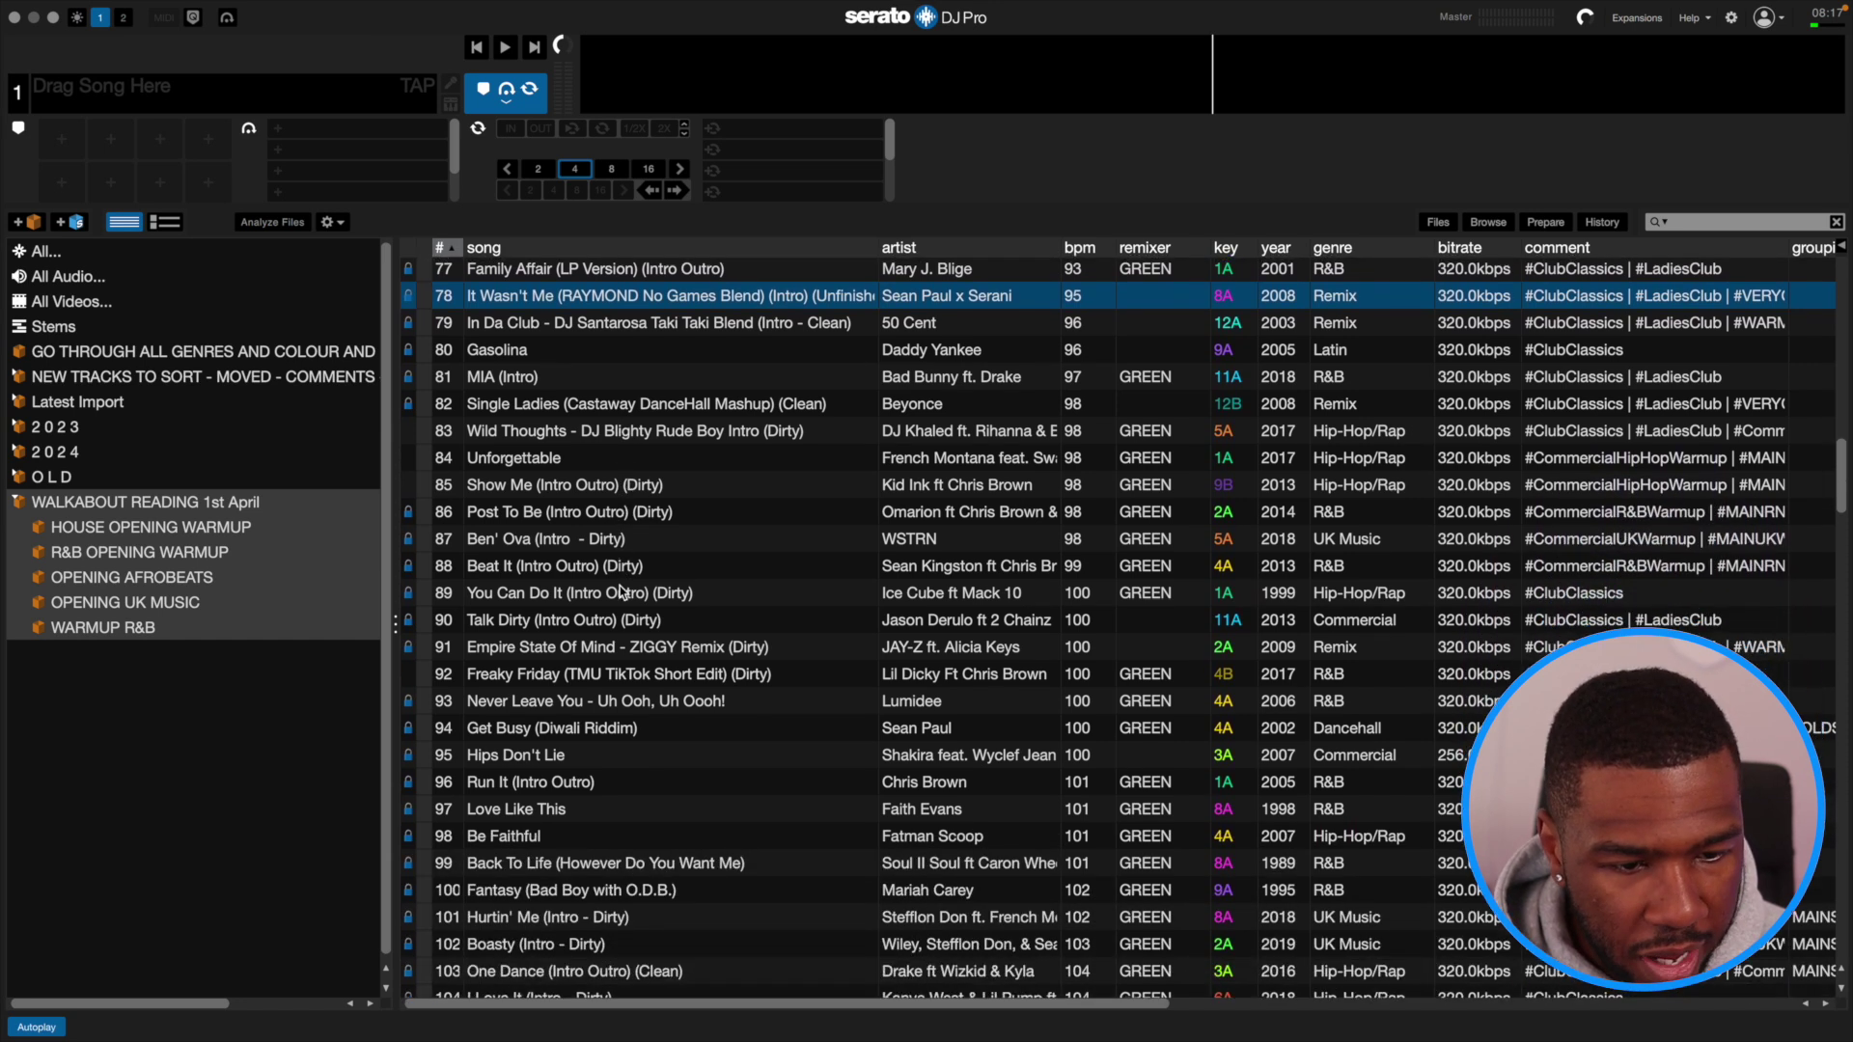
{"action": "scroll", "coordinate": [620, 588], "scroll_direction": "down", "scroll_amount": 4}
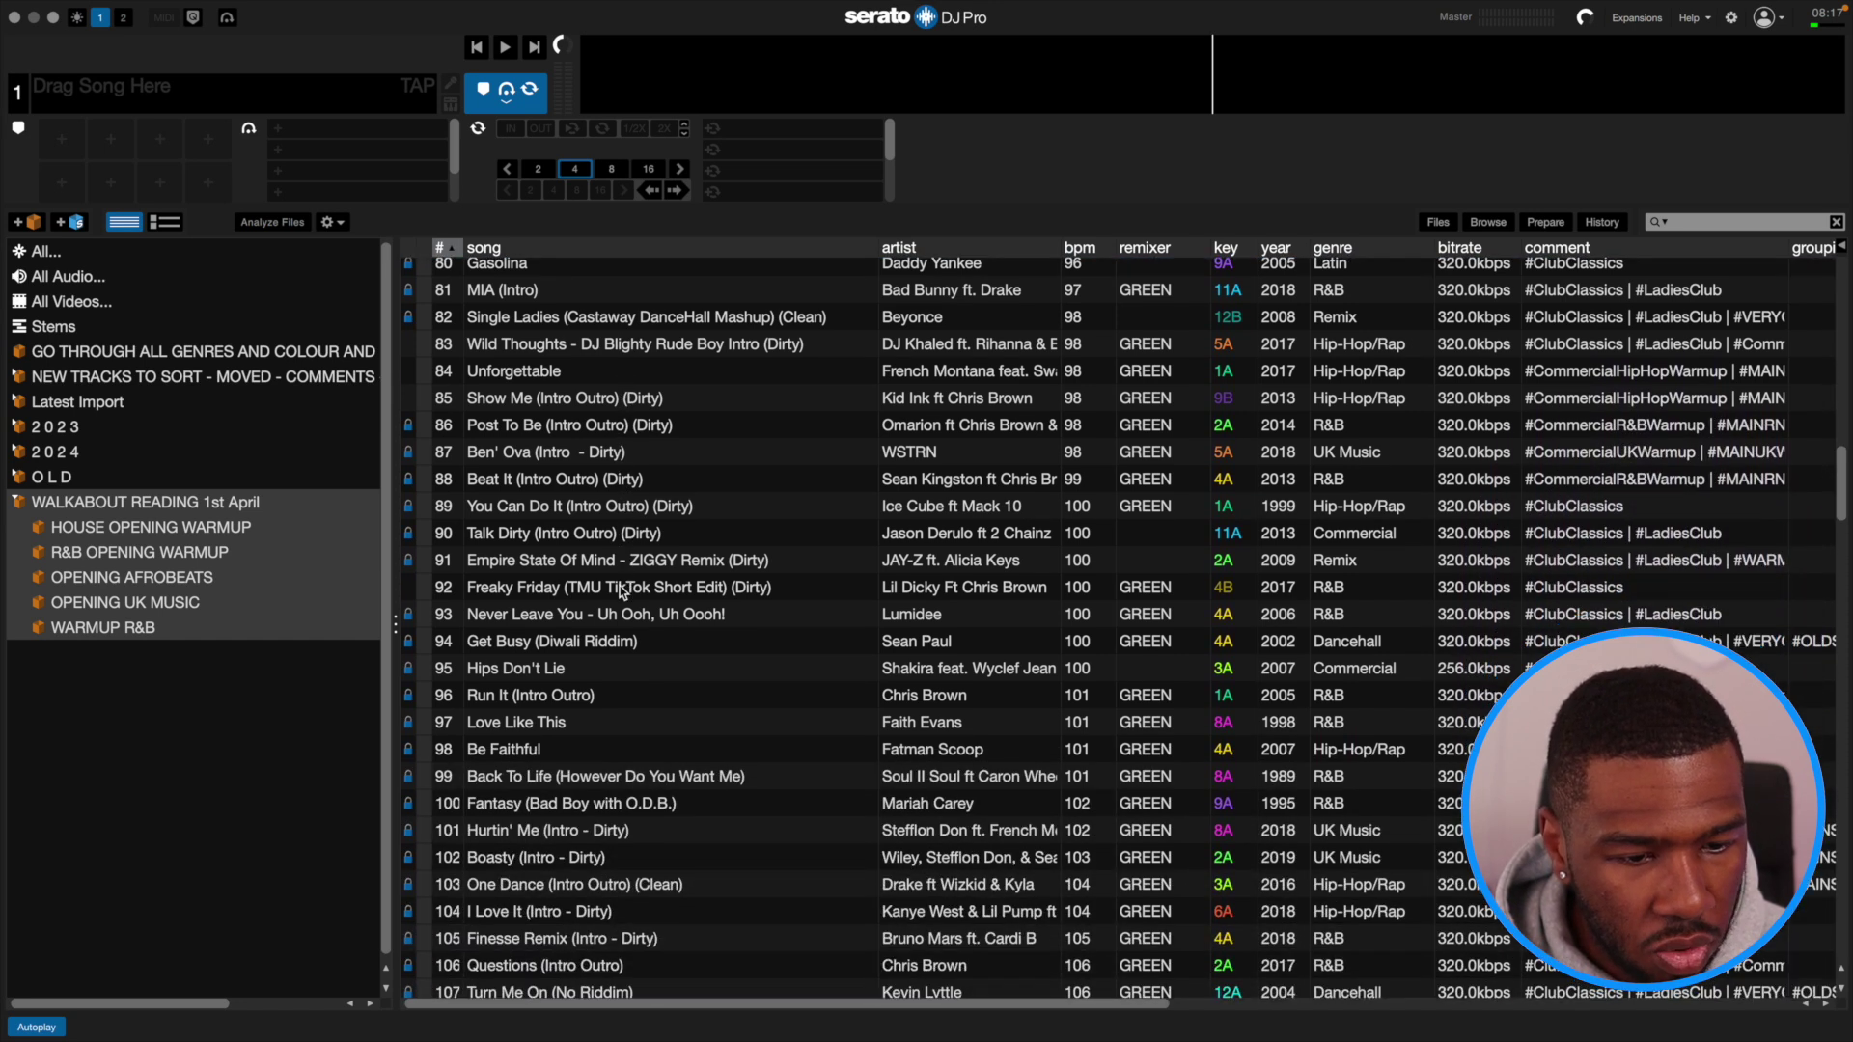
{"action": "scroll", "coordinate": [622, 590], "scroll_direction": "down", "scroll_amount": 4}
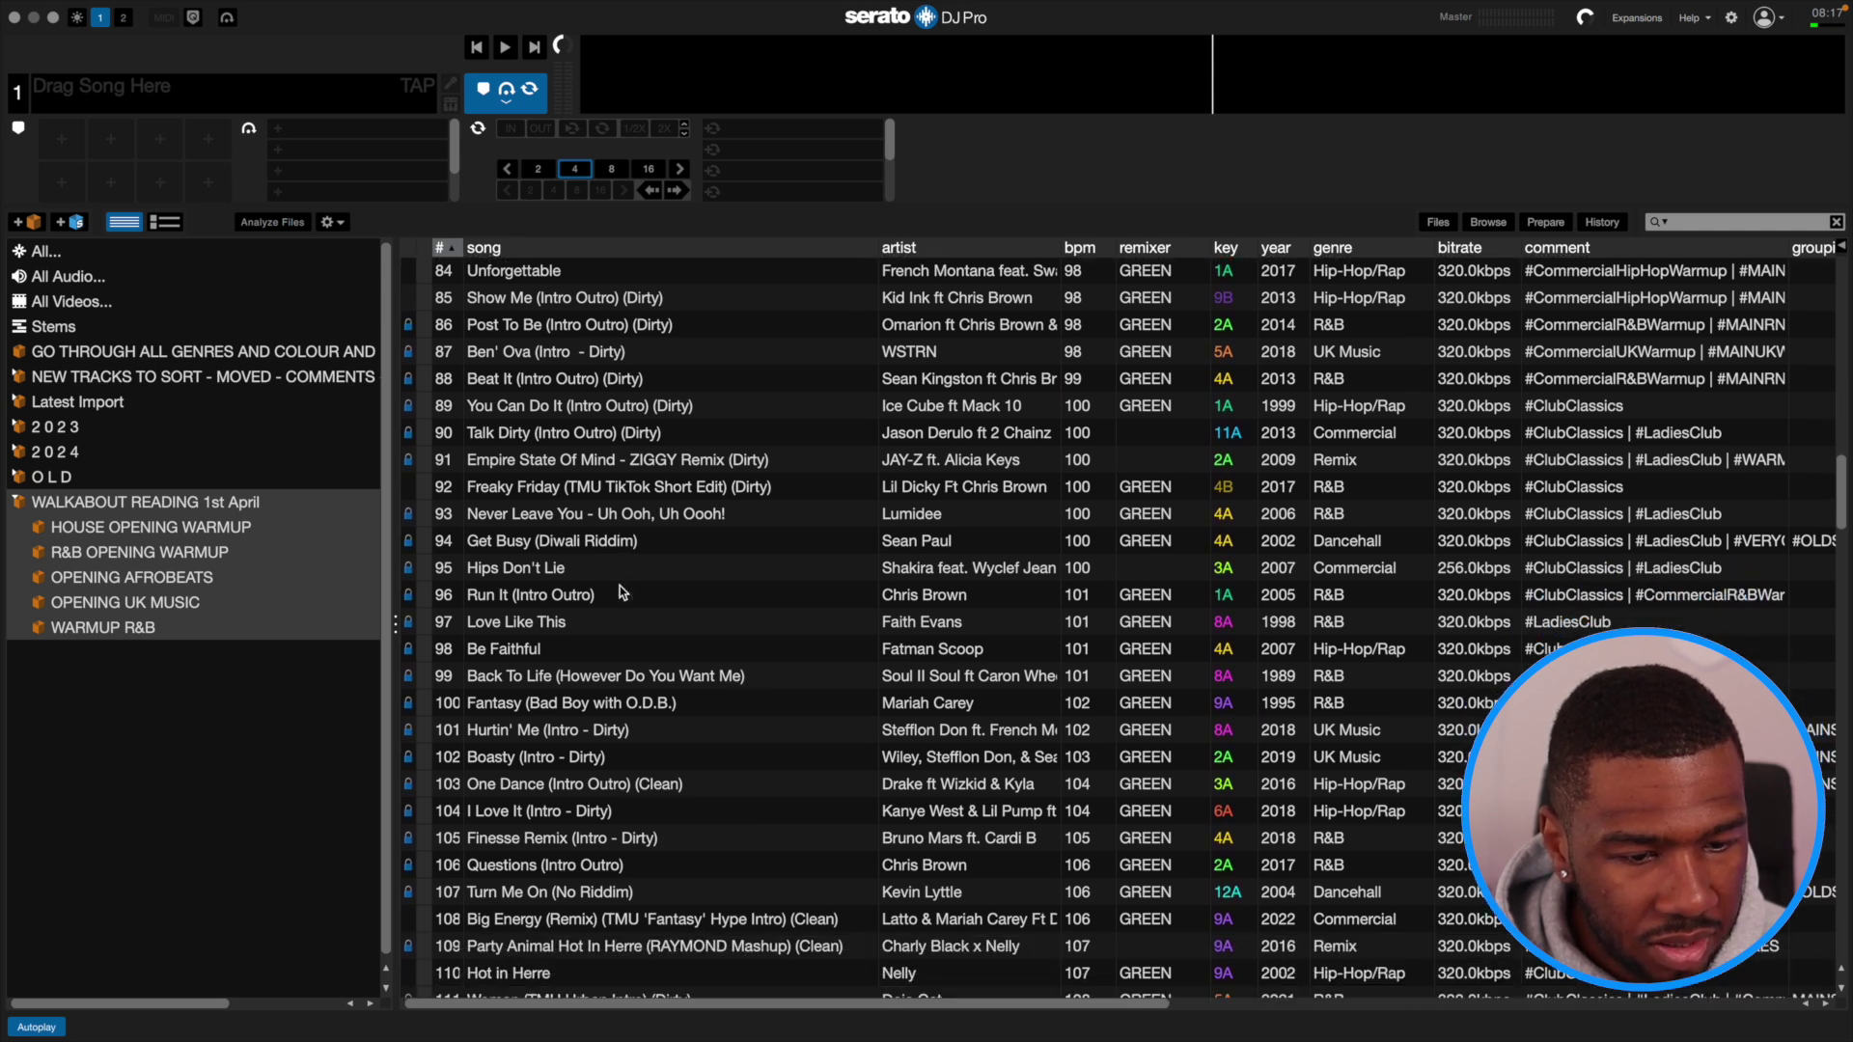
{"action": "scroll", "coordinate": [620, 587], "scroll_direction": "down", "scroll_amount": 3}
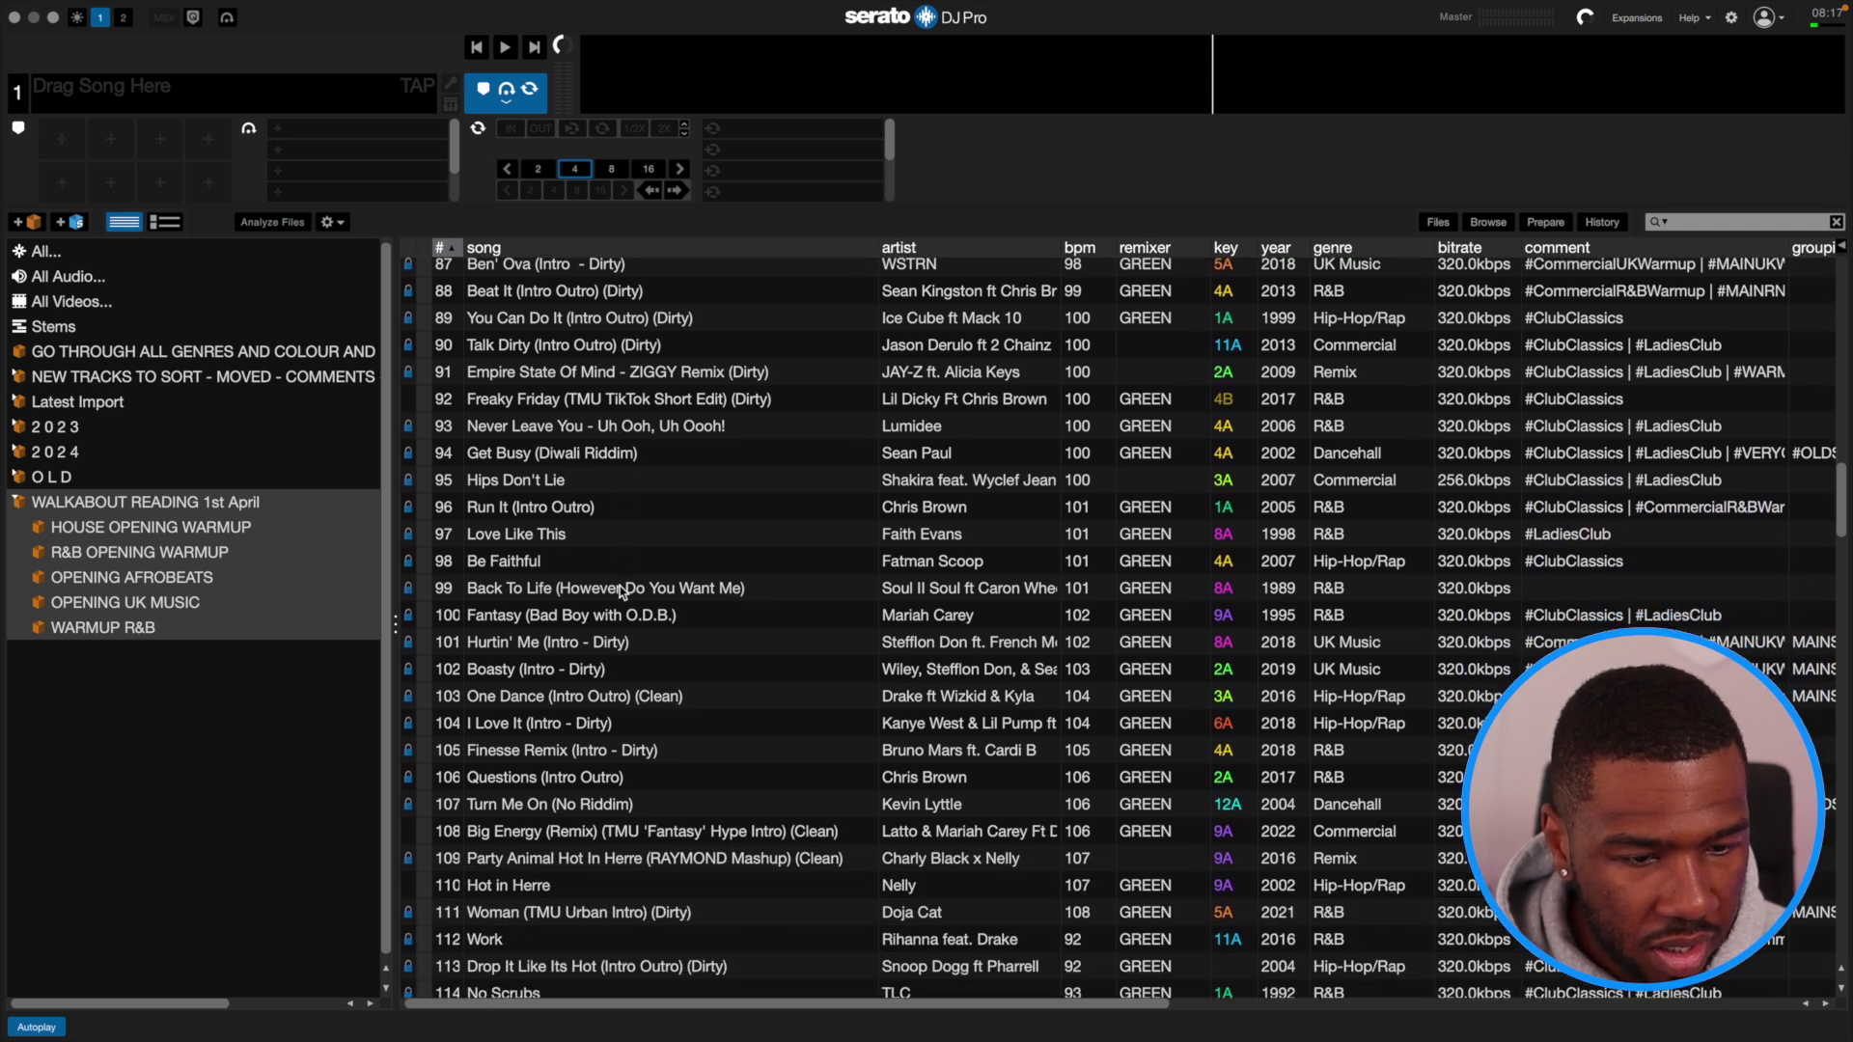
{"action": "scroll", "coordinate": [620, 590], "scroll_direction": "down", "scroll_amount": 1}
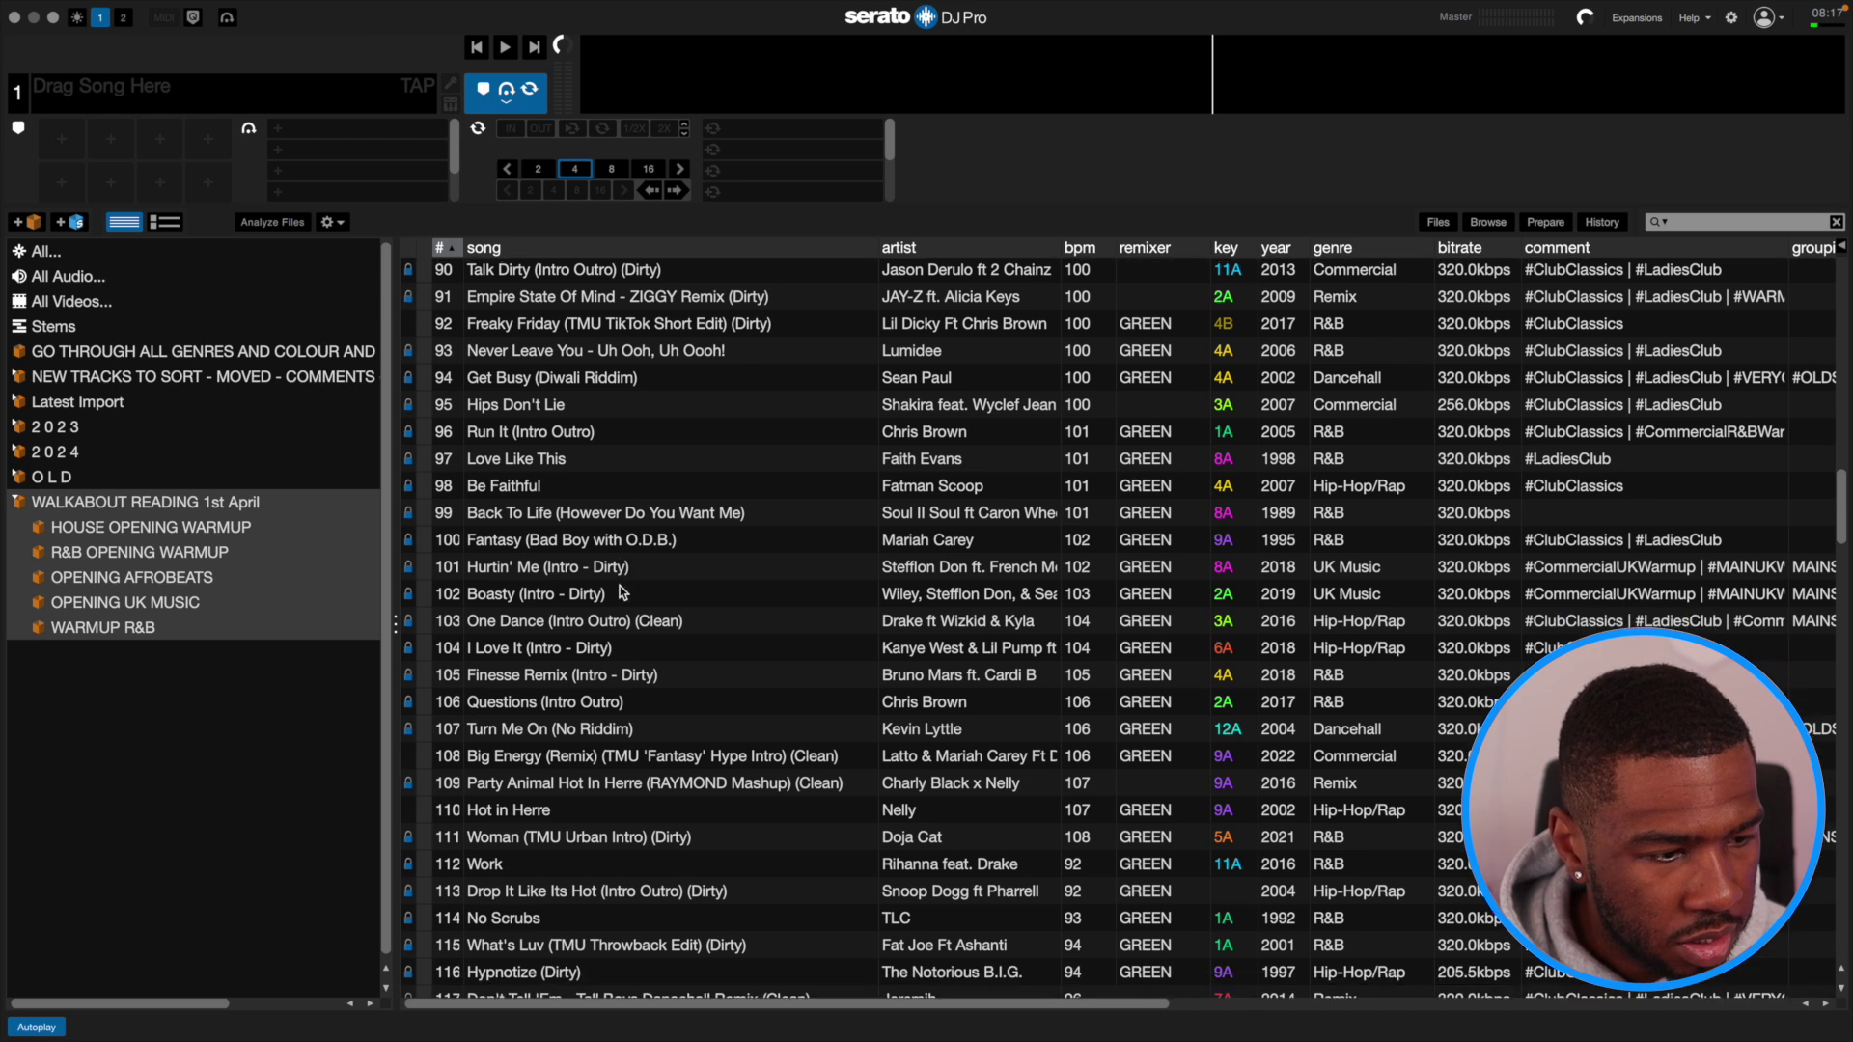
Put the tracks from It Wasn't Me through Woman into a new CLUB CLASSICS crate.
{"action": "key", "text": "super+a"}
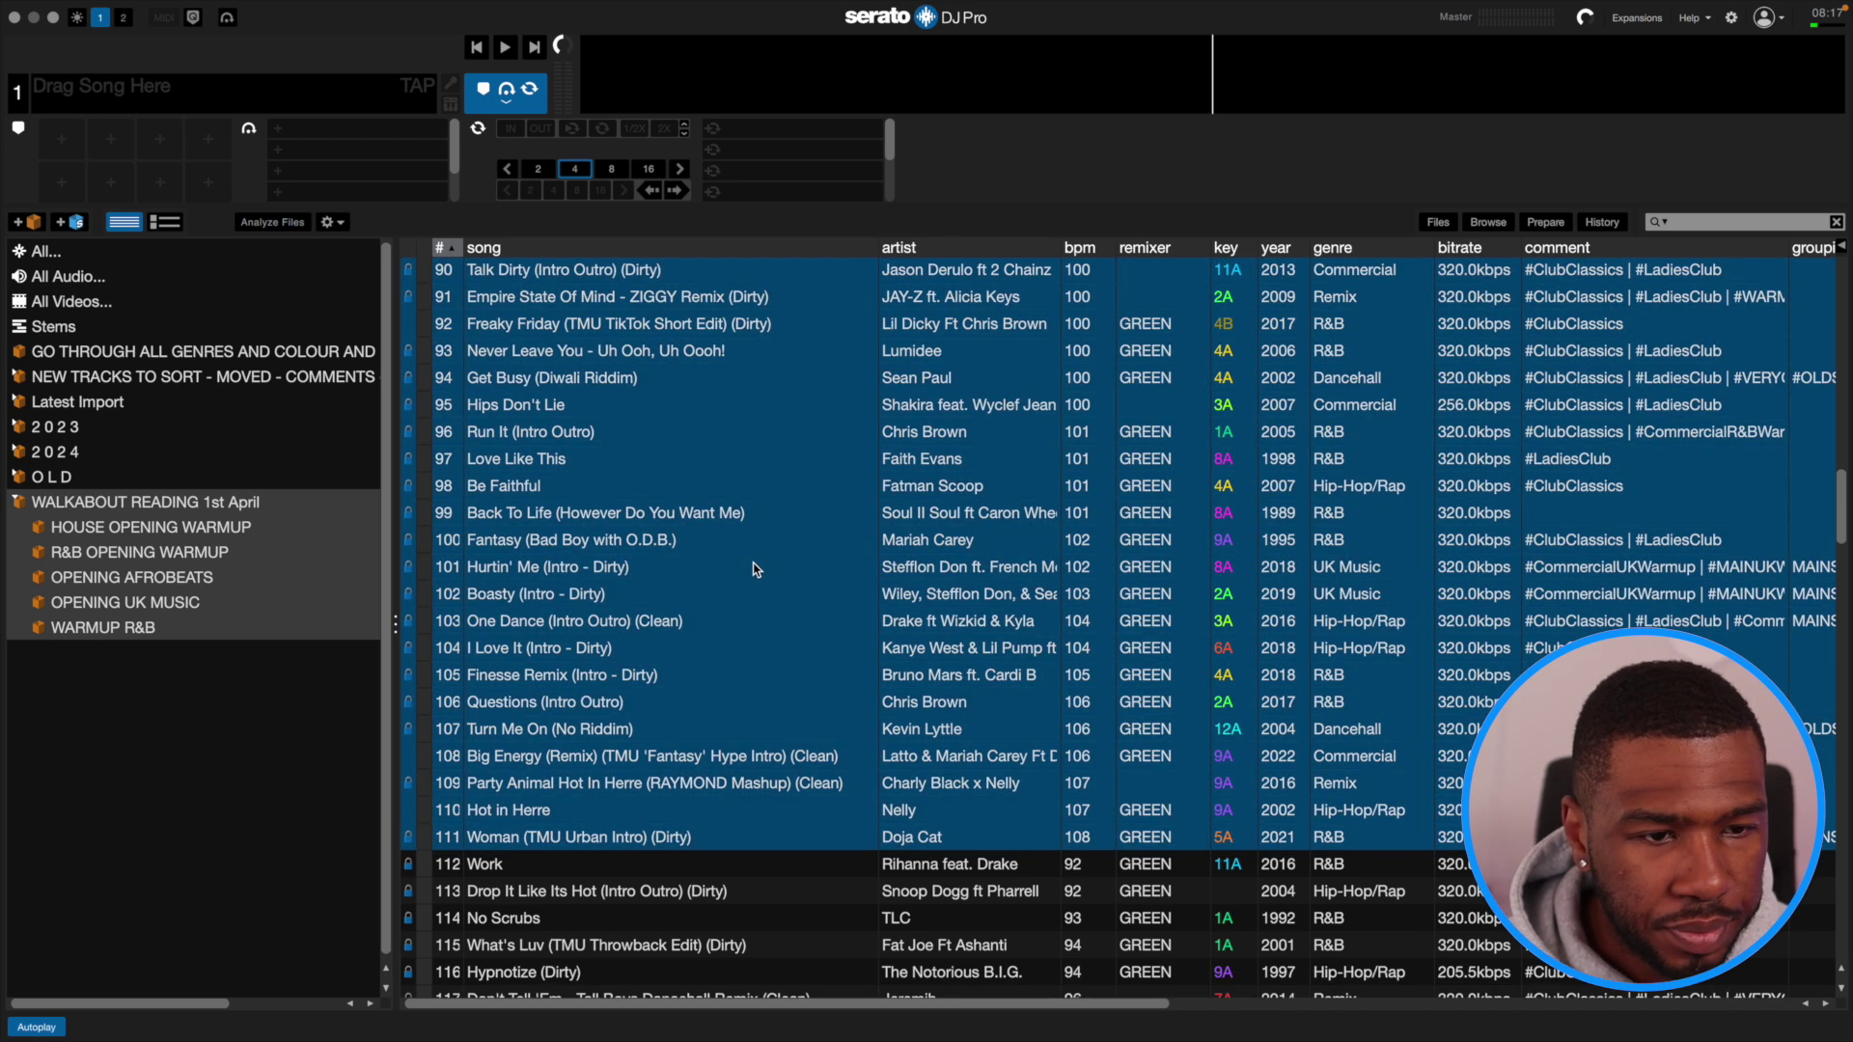
{"action": "left_click_drag", "start_coordinate": [758, 570], "coordinate": [70, 695]}
{"action": "left_click", "coordinate": [83, 655]}
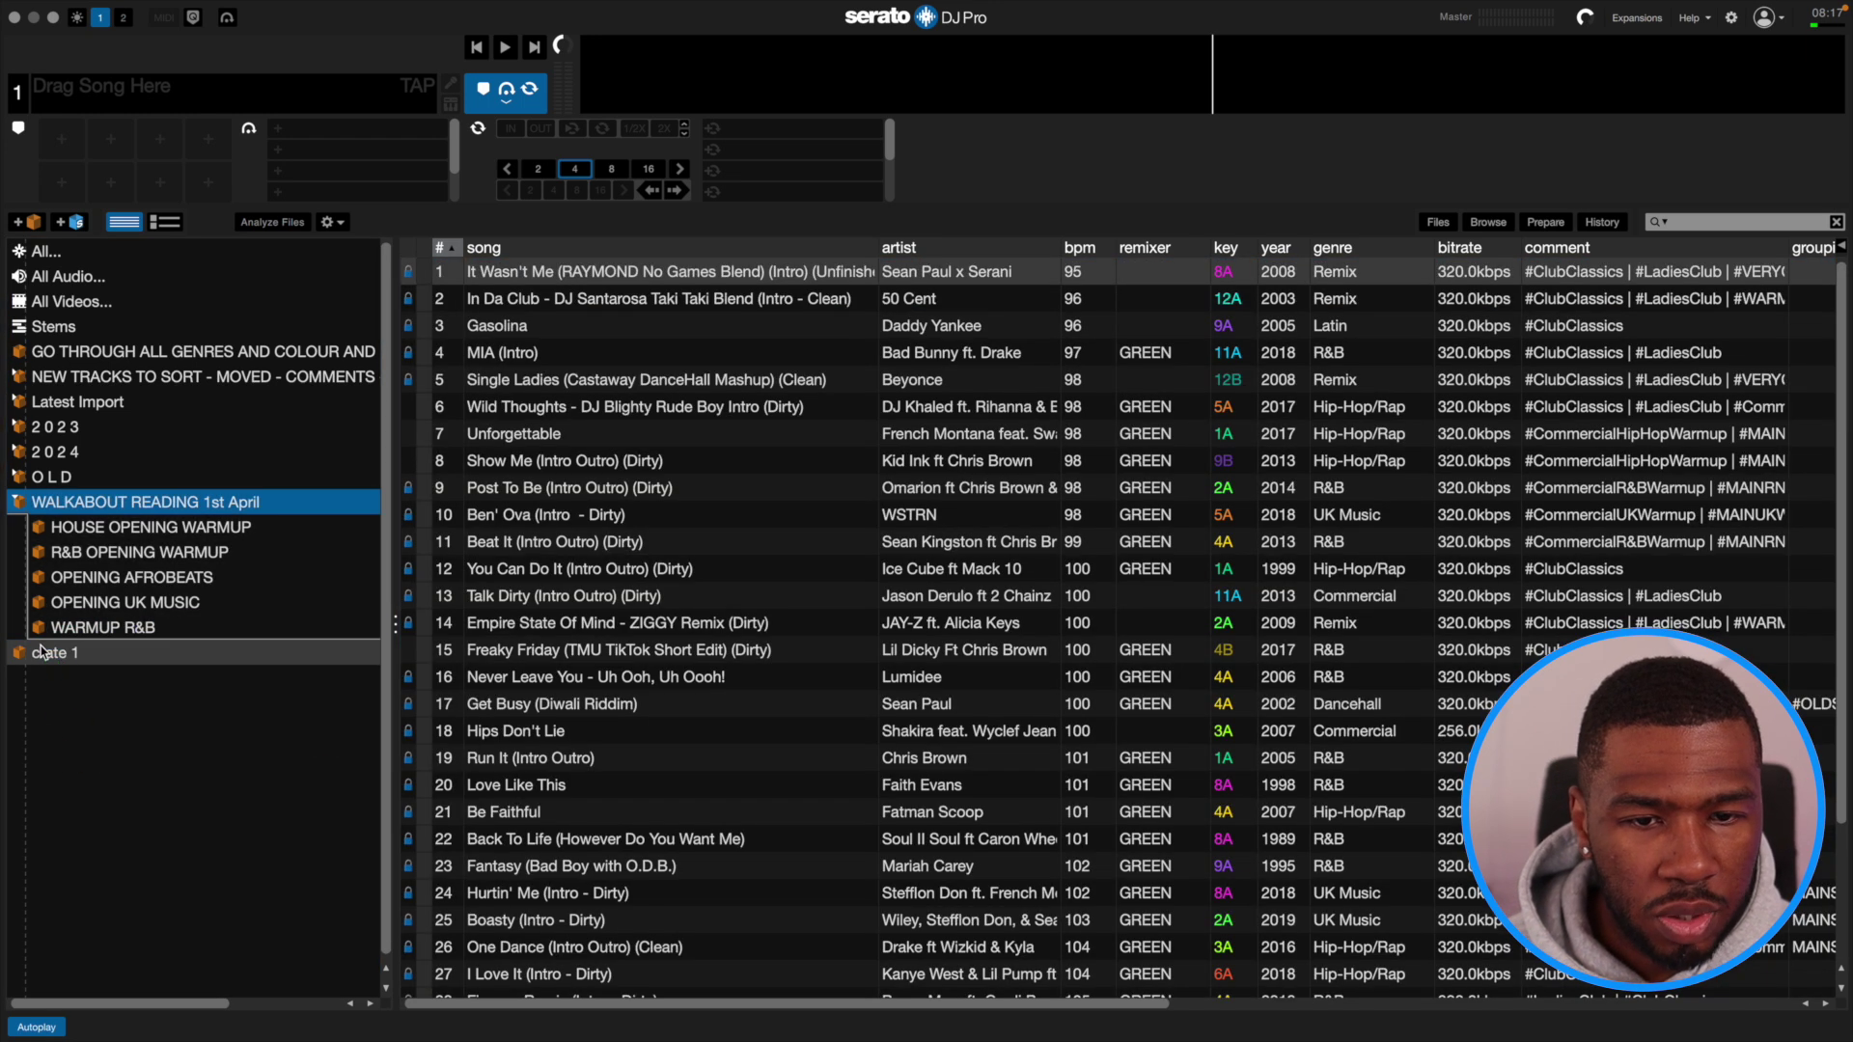
{"action": "double_click", "coordinate": [68, 660]}
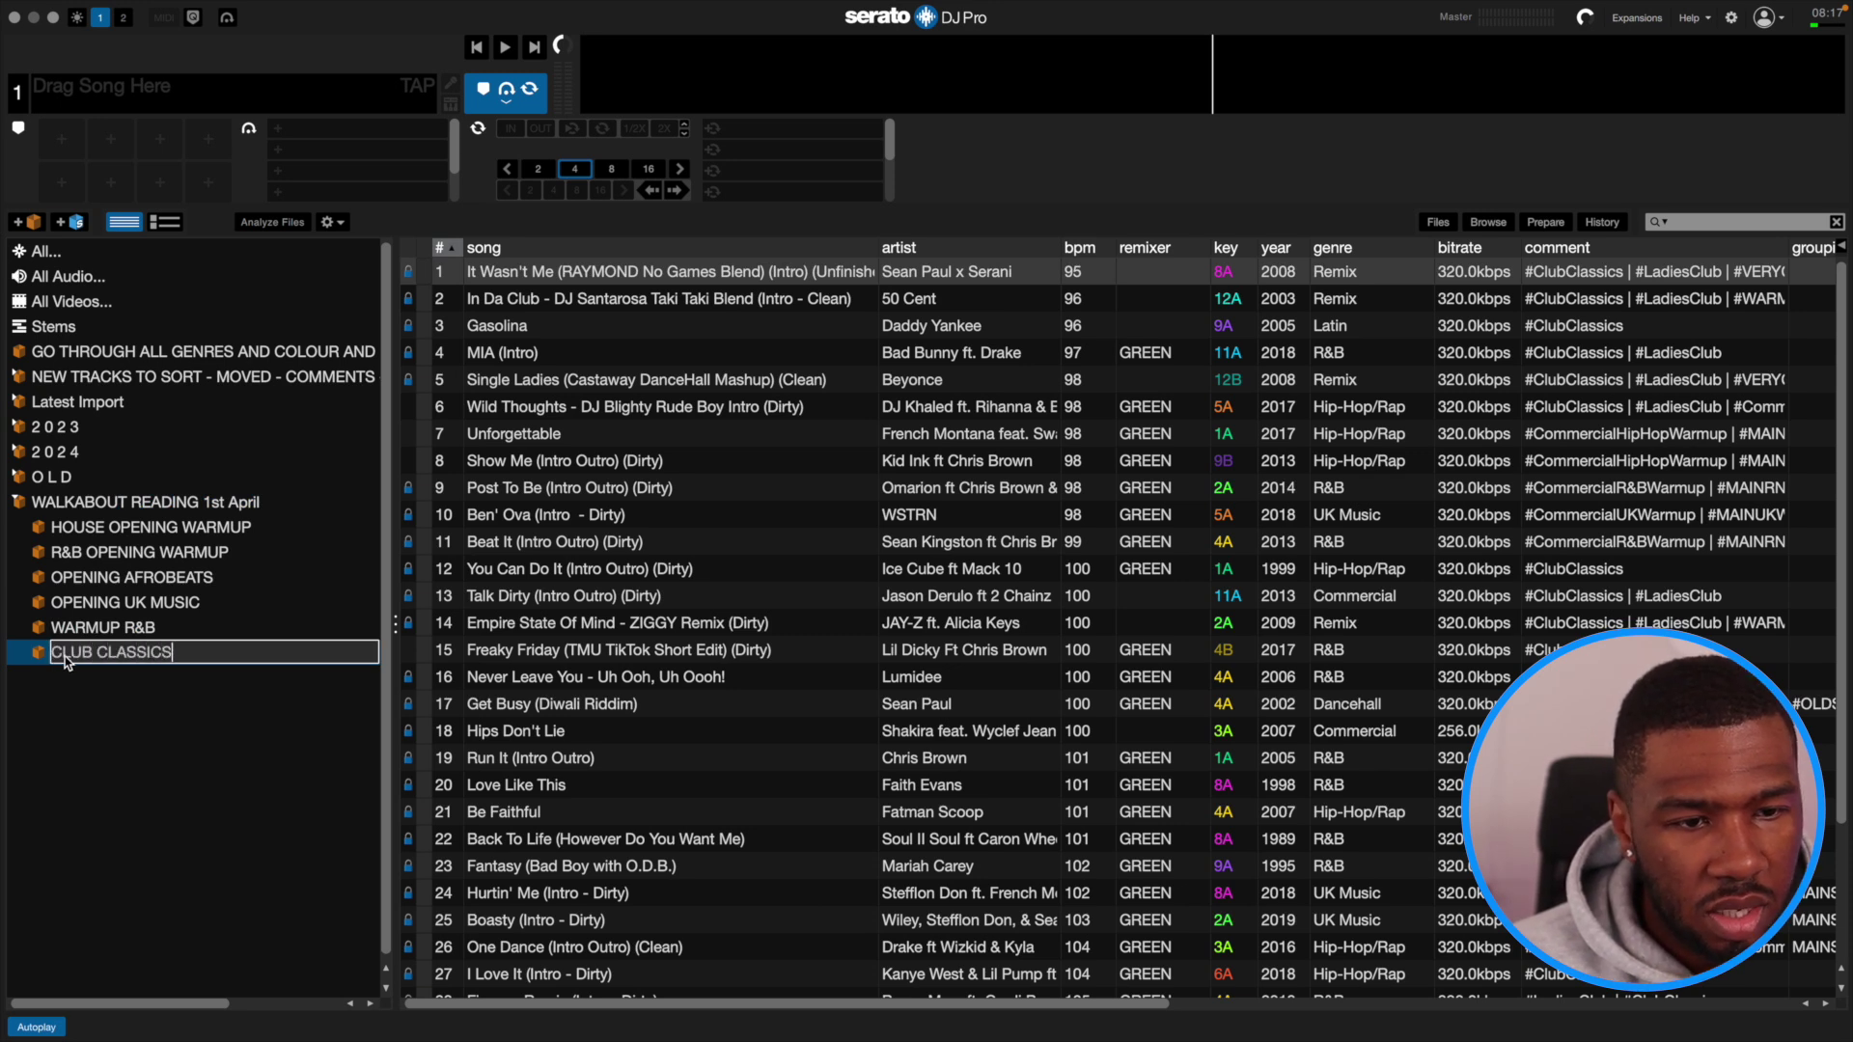
{"action": "type", "text": "CLUB CLASSICS"}
{"action": "key", "text": "Return"}
Add Work, Drop It Like Its Hot, No Scrubs, What's Luv and Hypnotize to CLUB CLASSICS.
{"action": "left_click", "coordinate": [187, 504]}
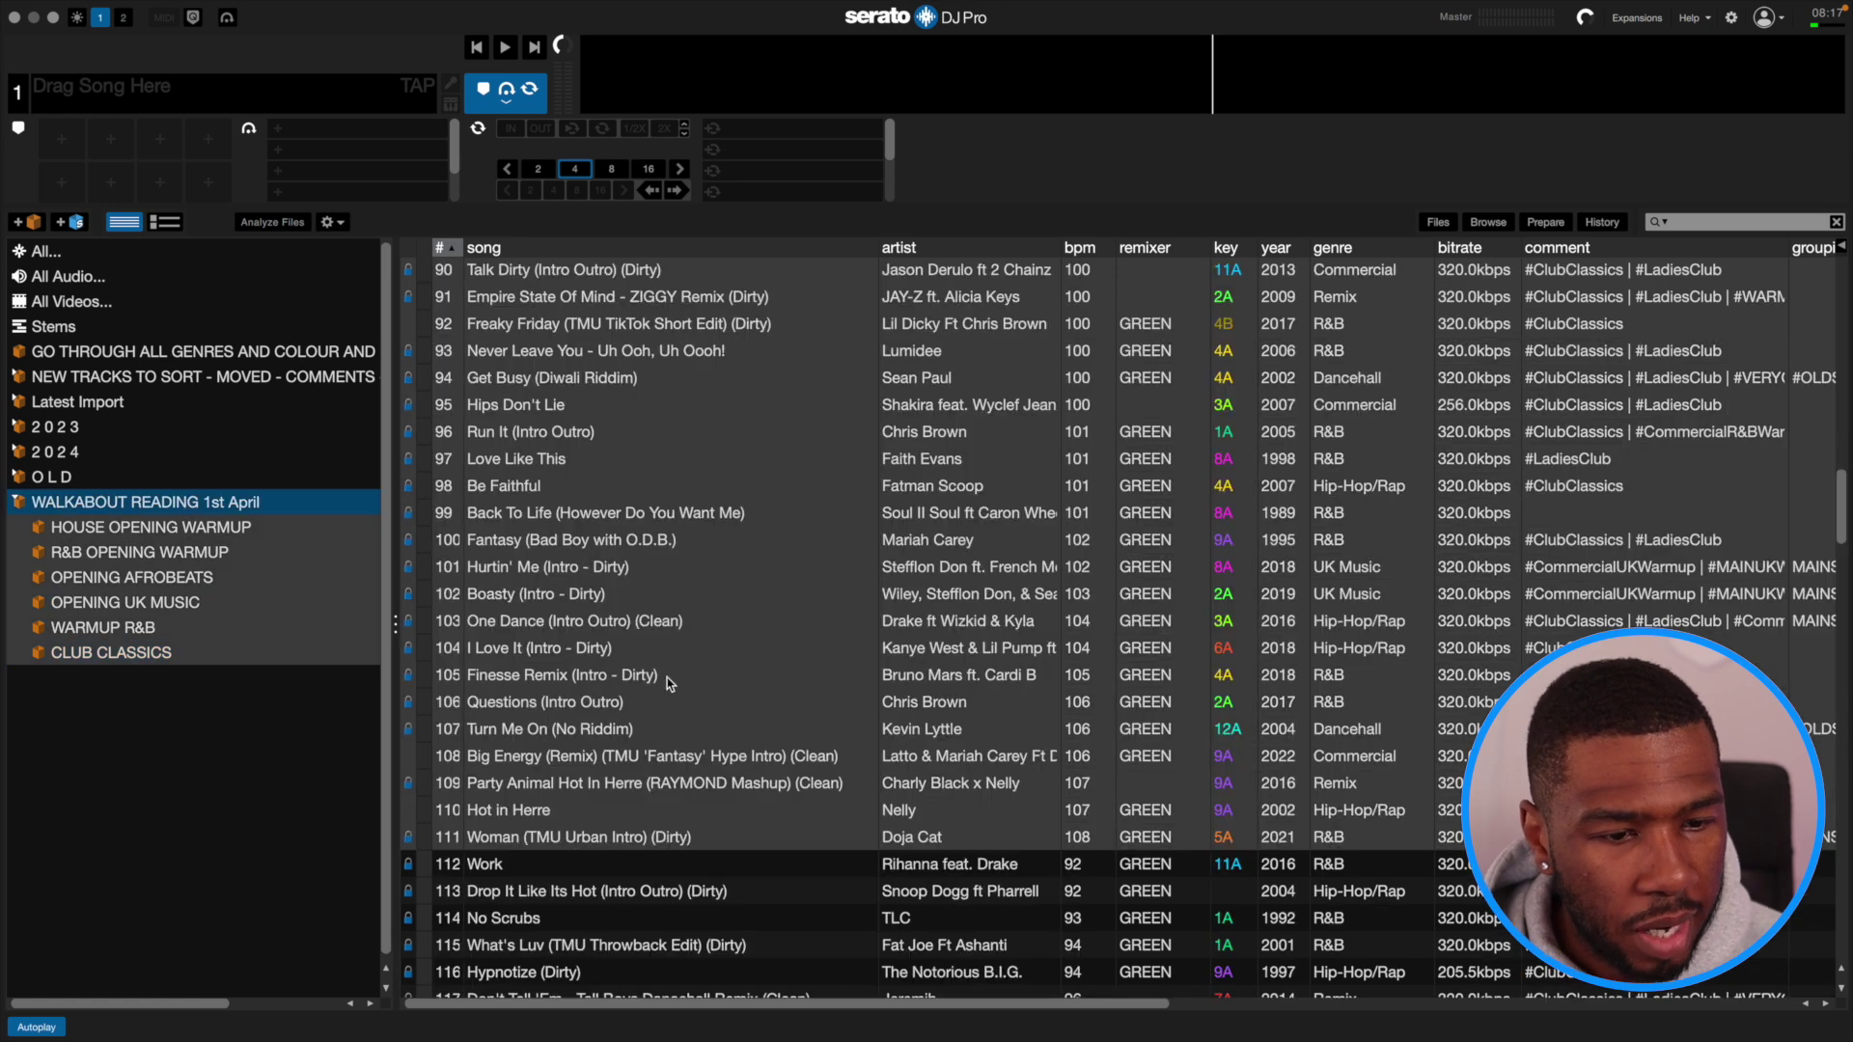
{"action": "scroll", "coordinate": [698, 686], "scroll_direction": "down", "scroll_amount": 5}
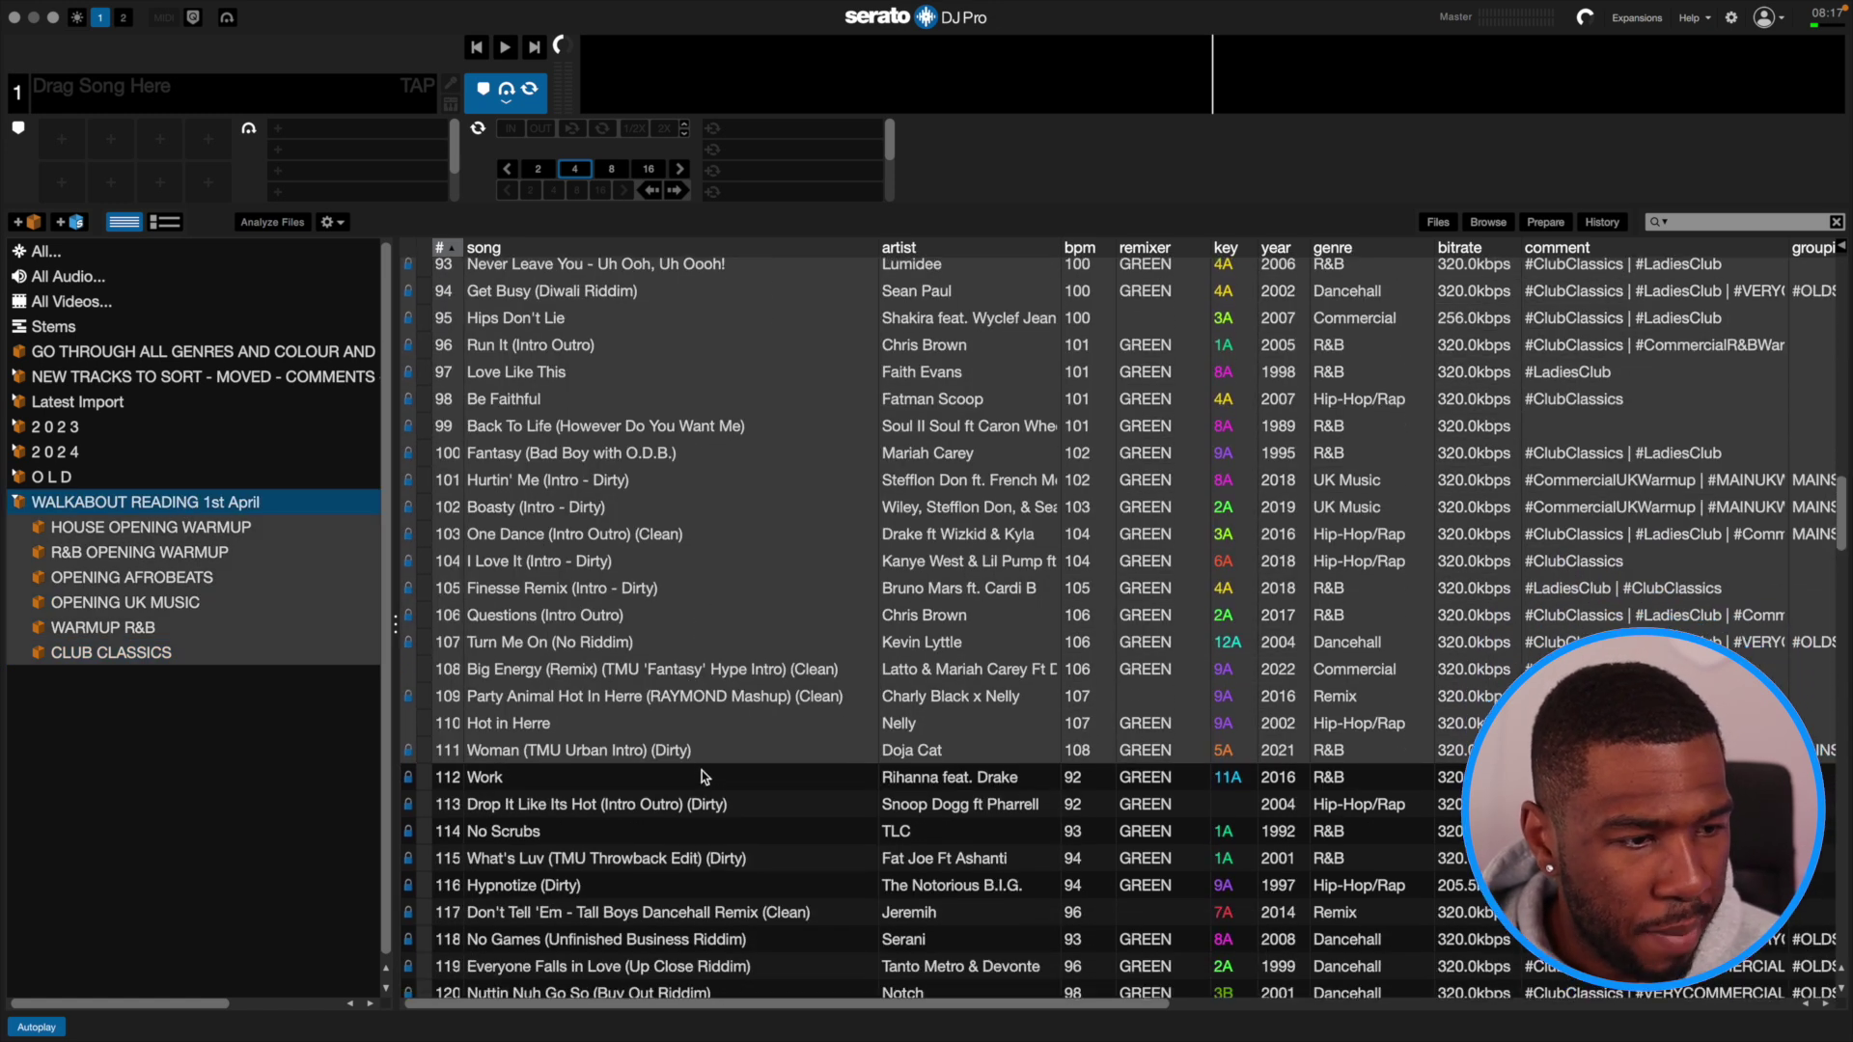
{"action": "left_click", "coordinate": [704, 777]}
{"action": "scroll", "coordinate": [791, 744], "scroll_direction": "down", "scroll_amount": 1}
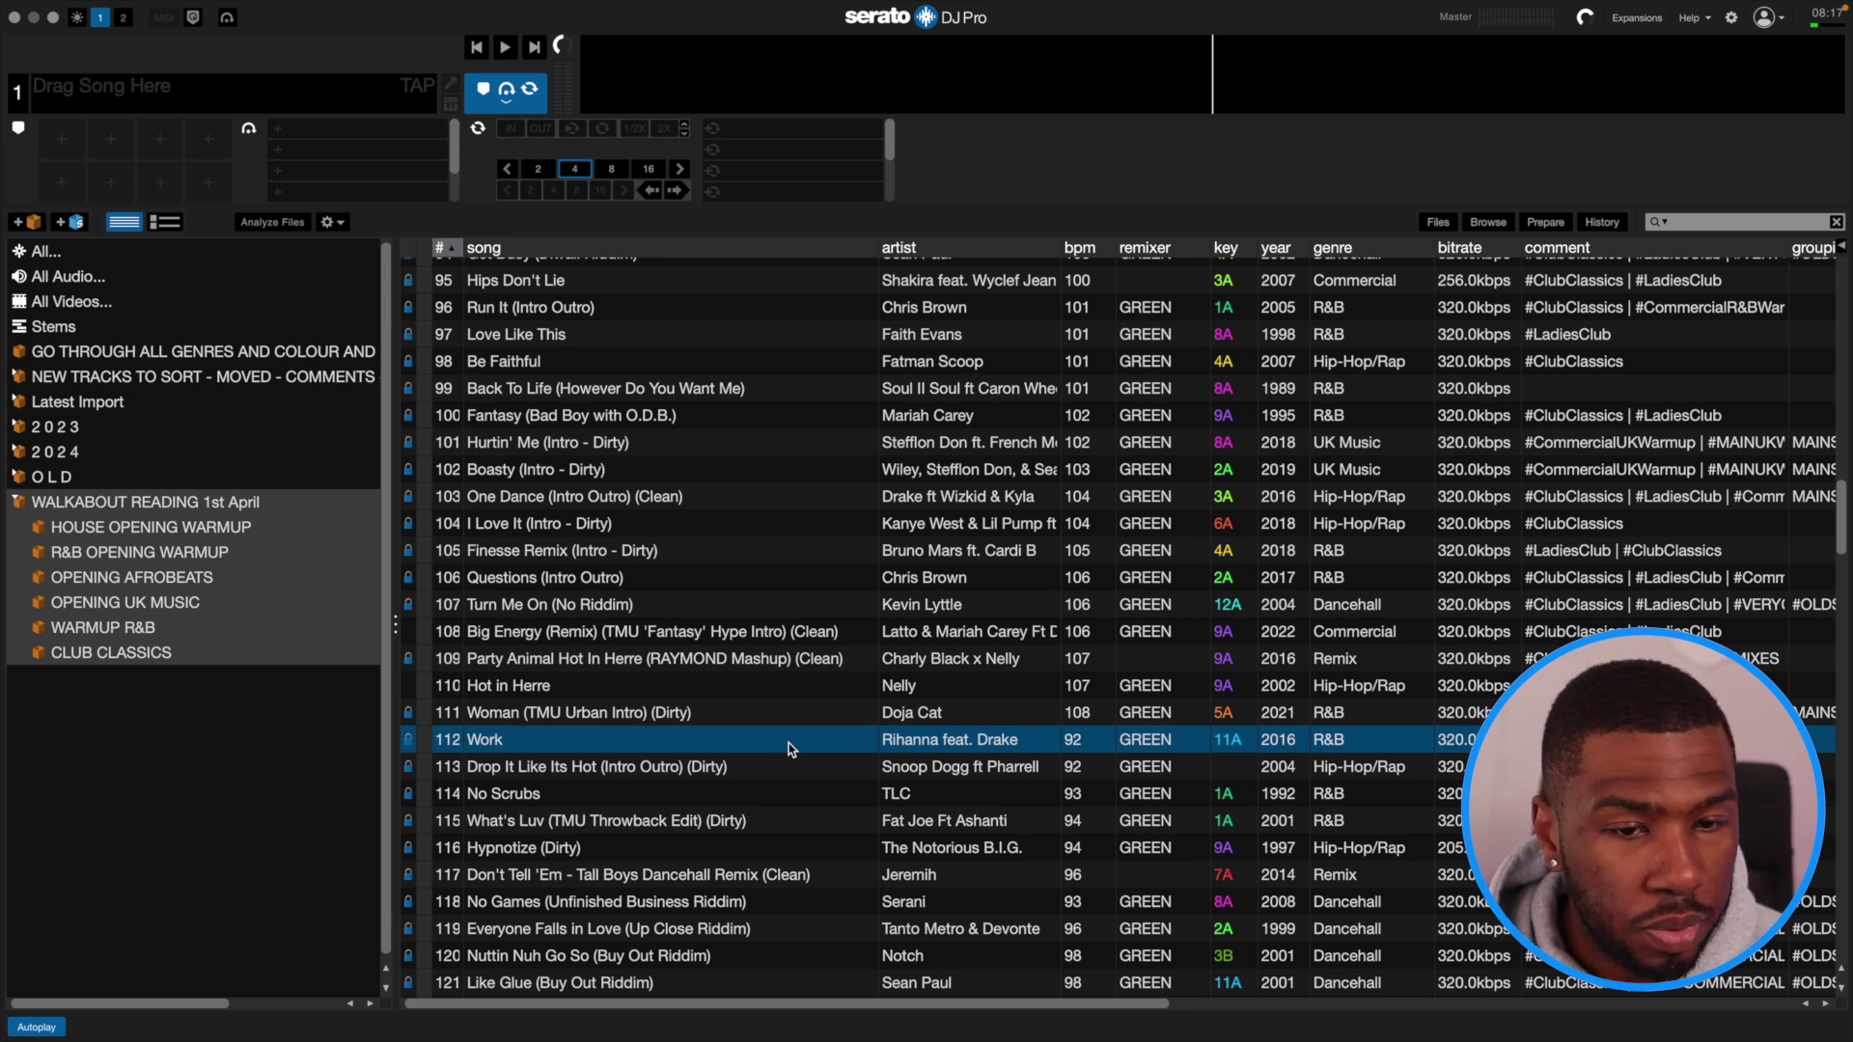
{"action": "scroll", "coordinate": [789, 743], "scroll_direction": "down", "scroll_amount": 1}
{"action": "scroll", "coordinate": [691, 749], "scroll_direction": "down", "scroll_amount": 1}
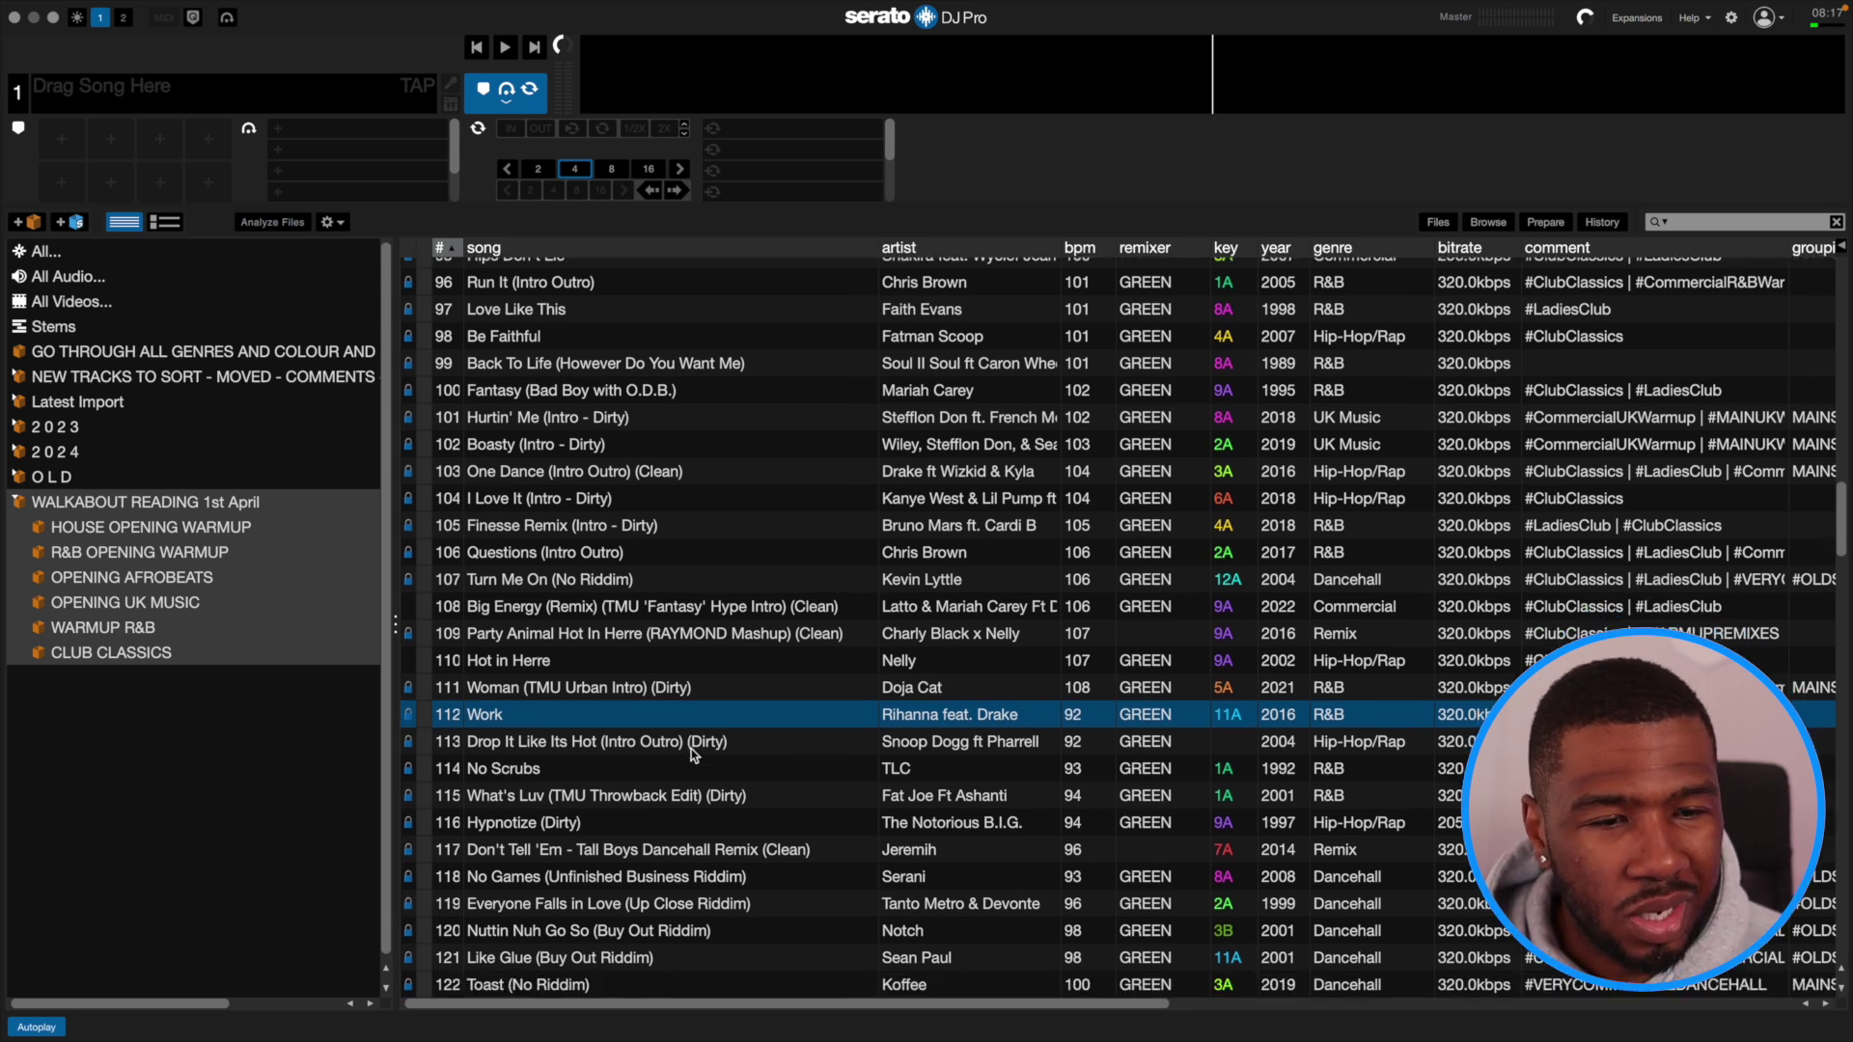
{"action": "scroll", "coordinate": [629, 737], "scroll_direction": "down", "scroll_amount": 1}
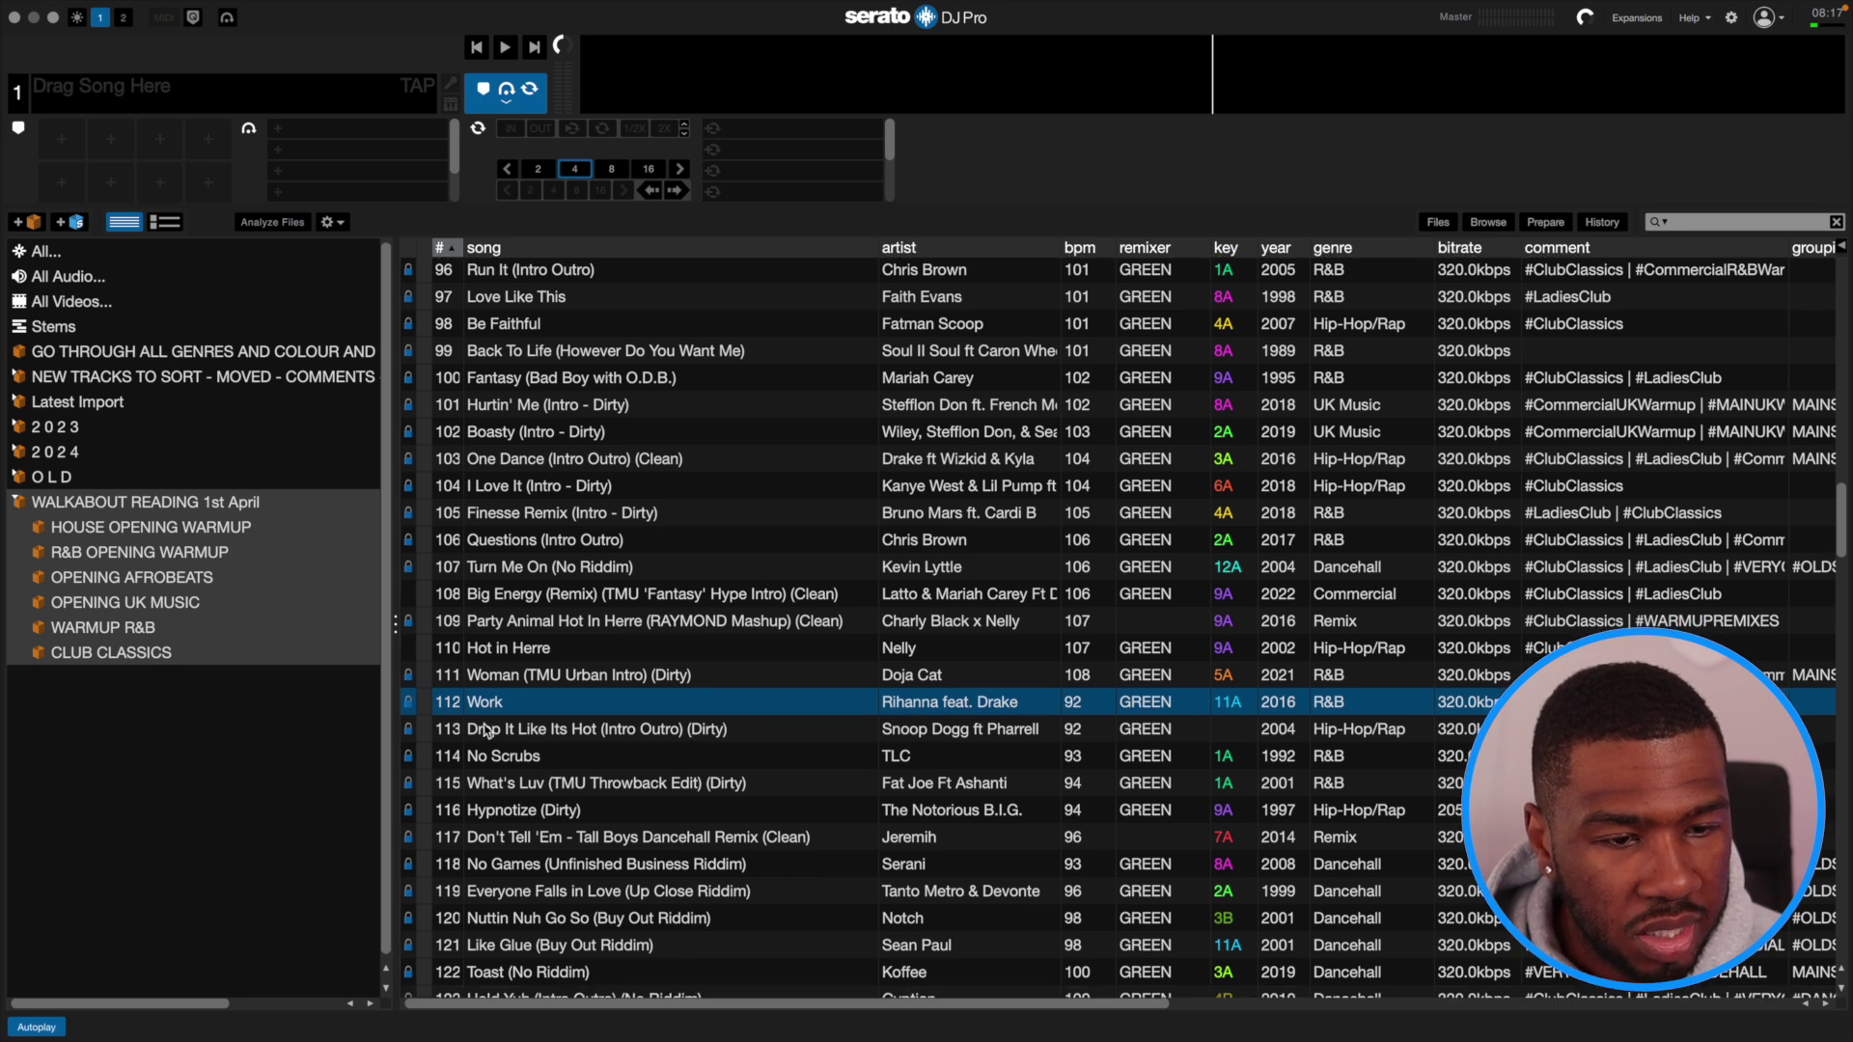
{"action": "key", "text": "Down"}
{"action": "key", "text": "Down"}
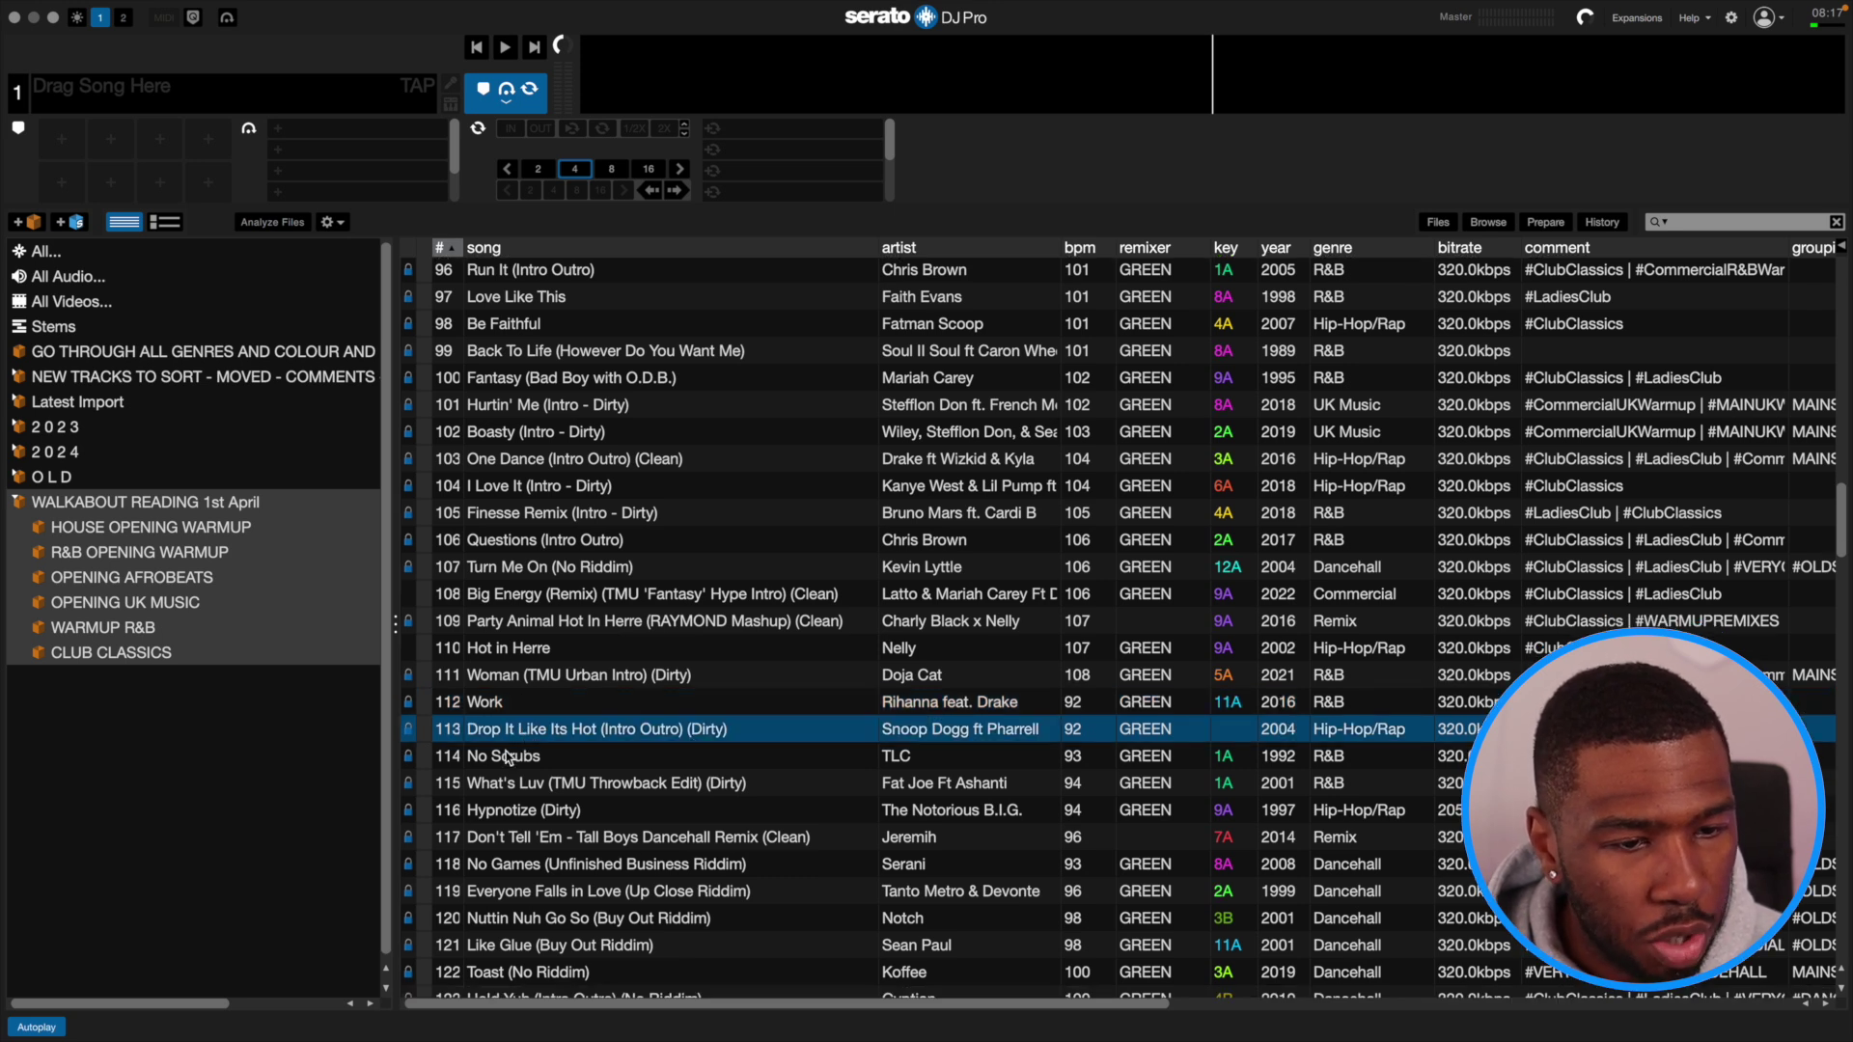
{"action": "left_click", "coordinate": [521, 704]}
{"action": "scroll", "coordinate": [525, 714], "scroll_direction": "down", "scroll_amount": 1}
{"action": "left_click", "coordinate": [630, 716]}
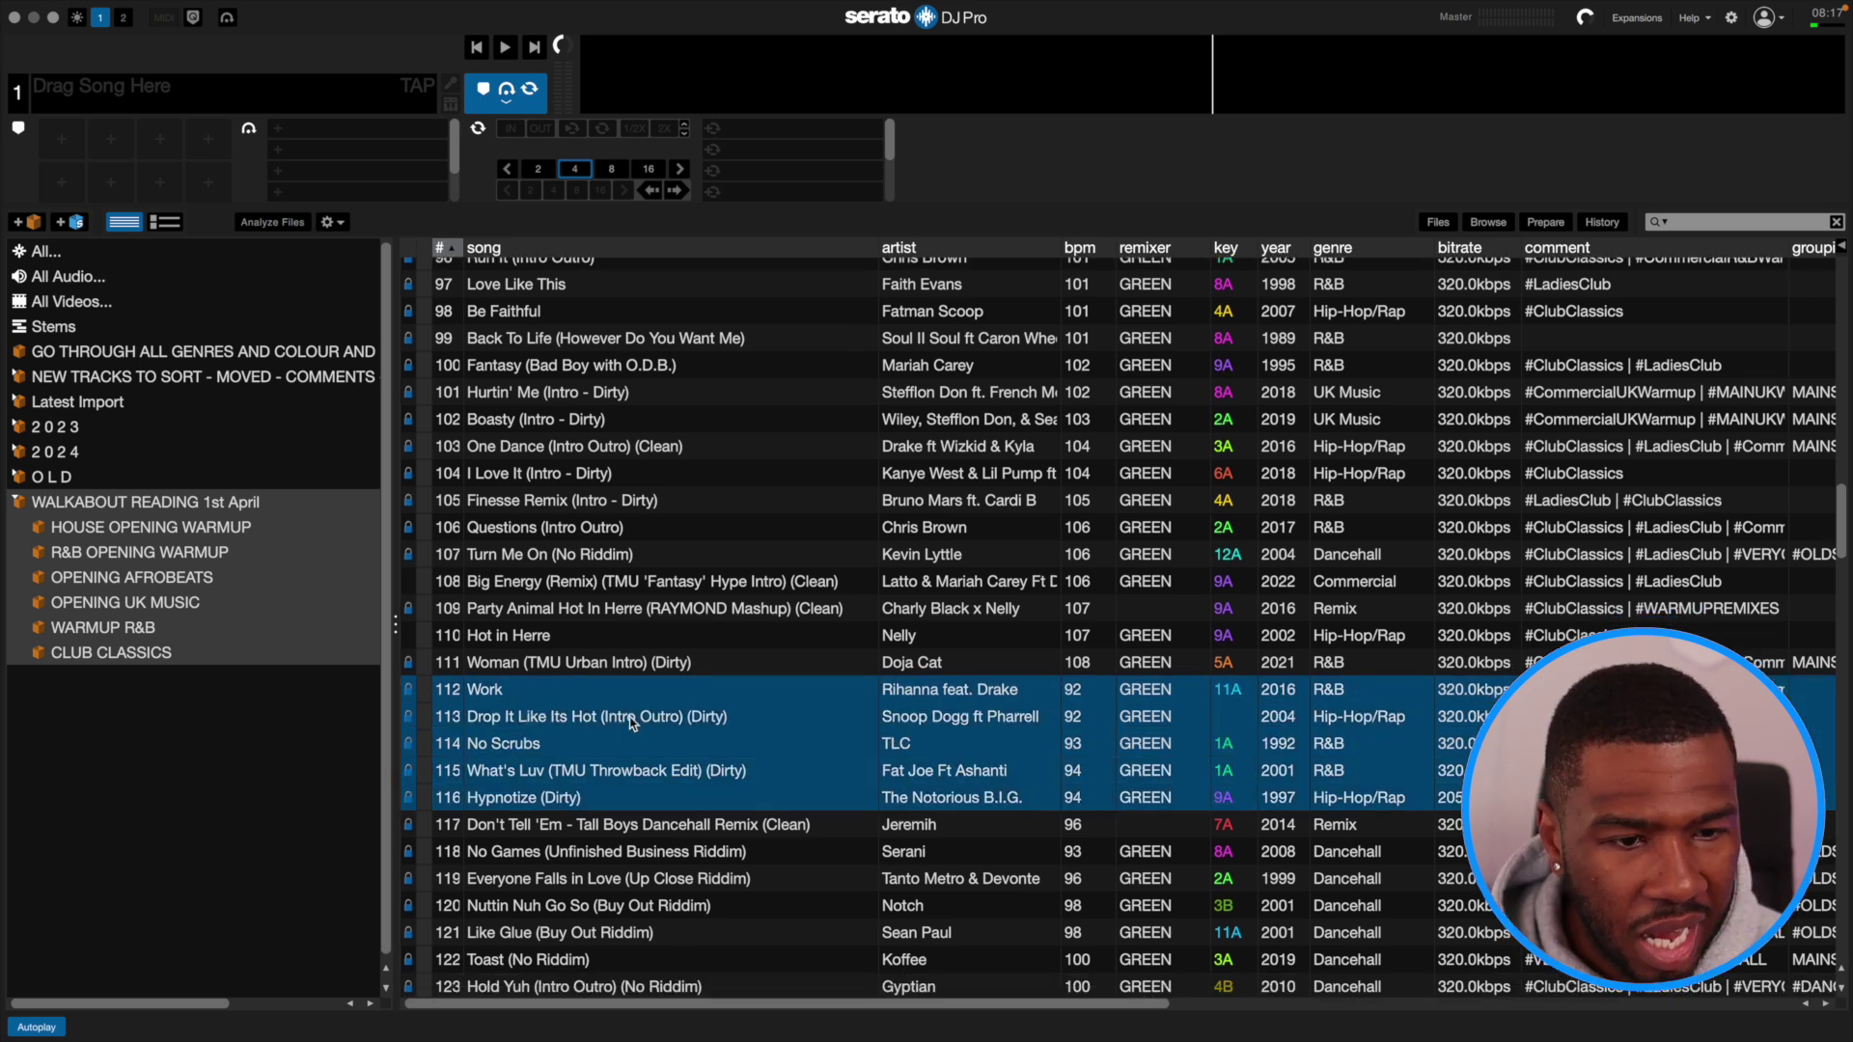
{"action": "key", "text": "Up"}
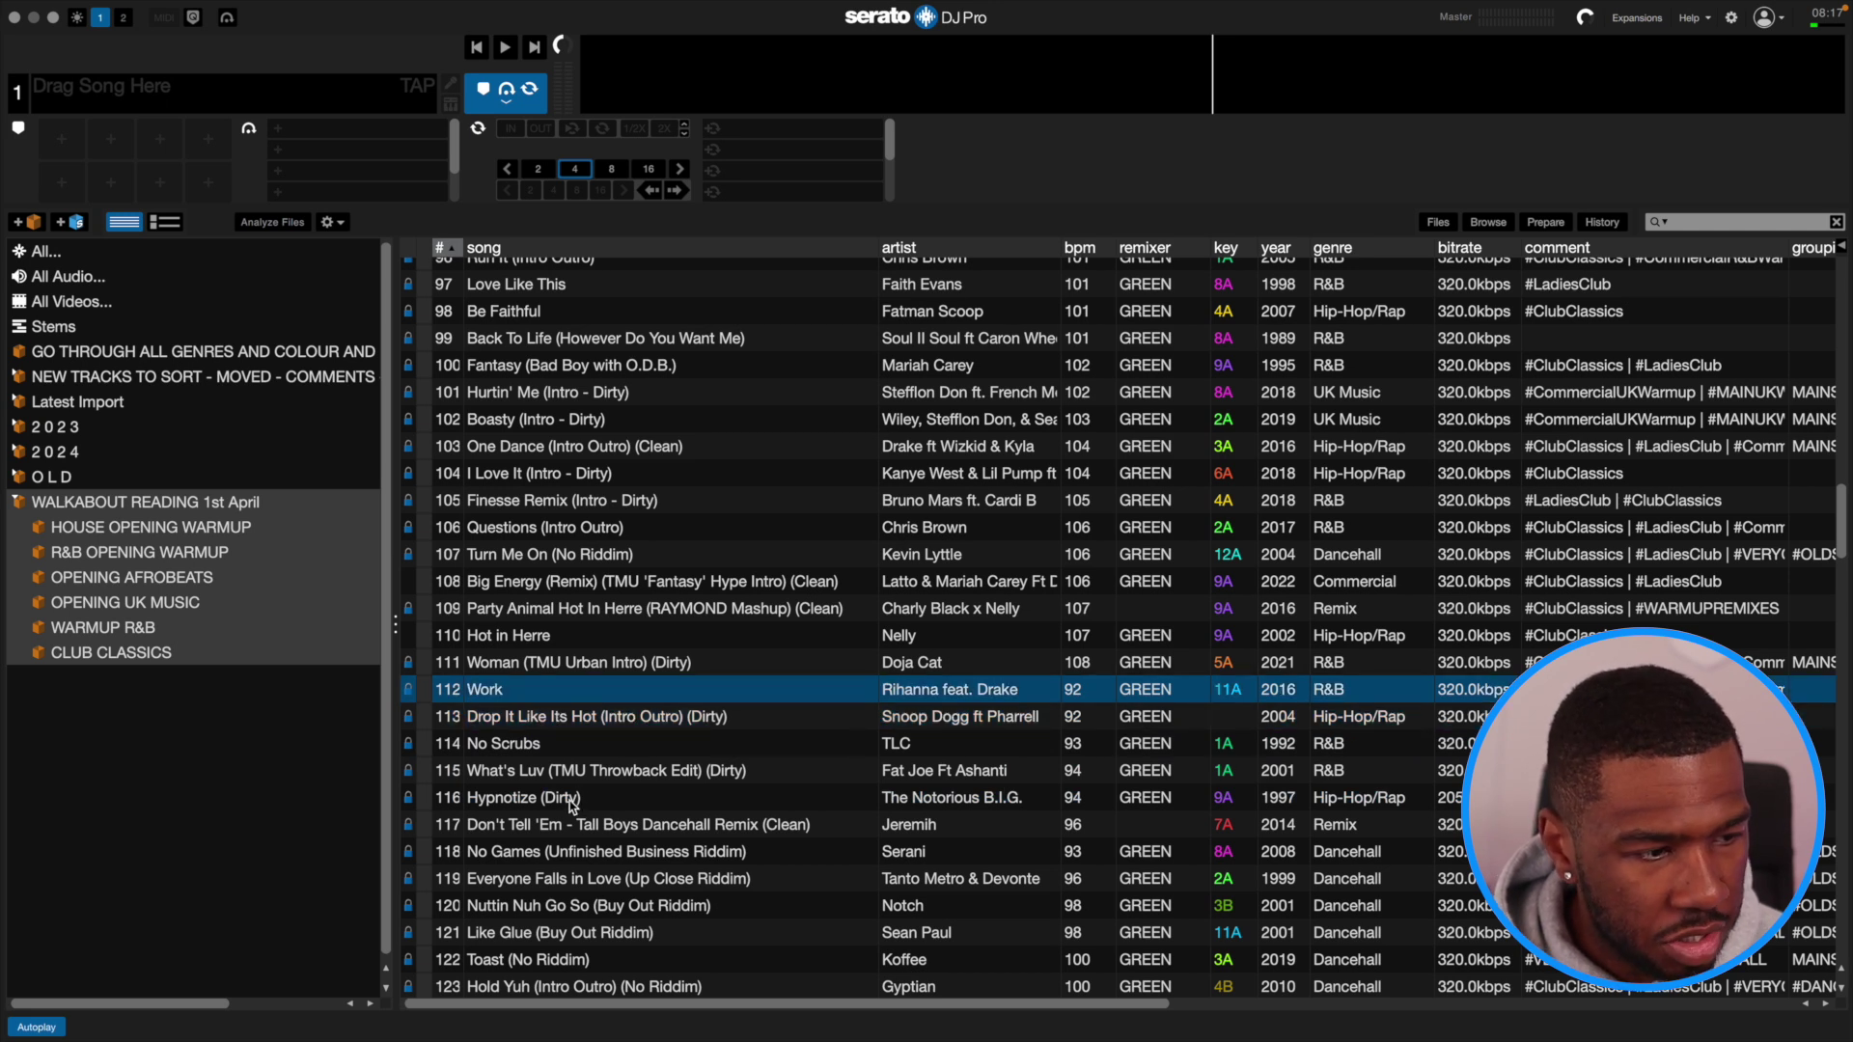
{"action": "left_click", "coordinate": [572, 804], "text": "shift"}
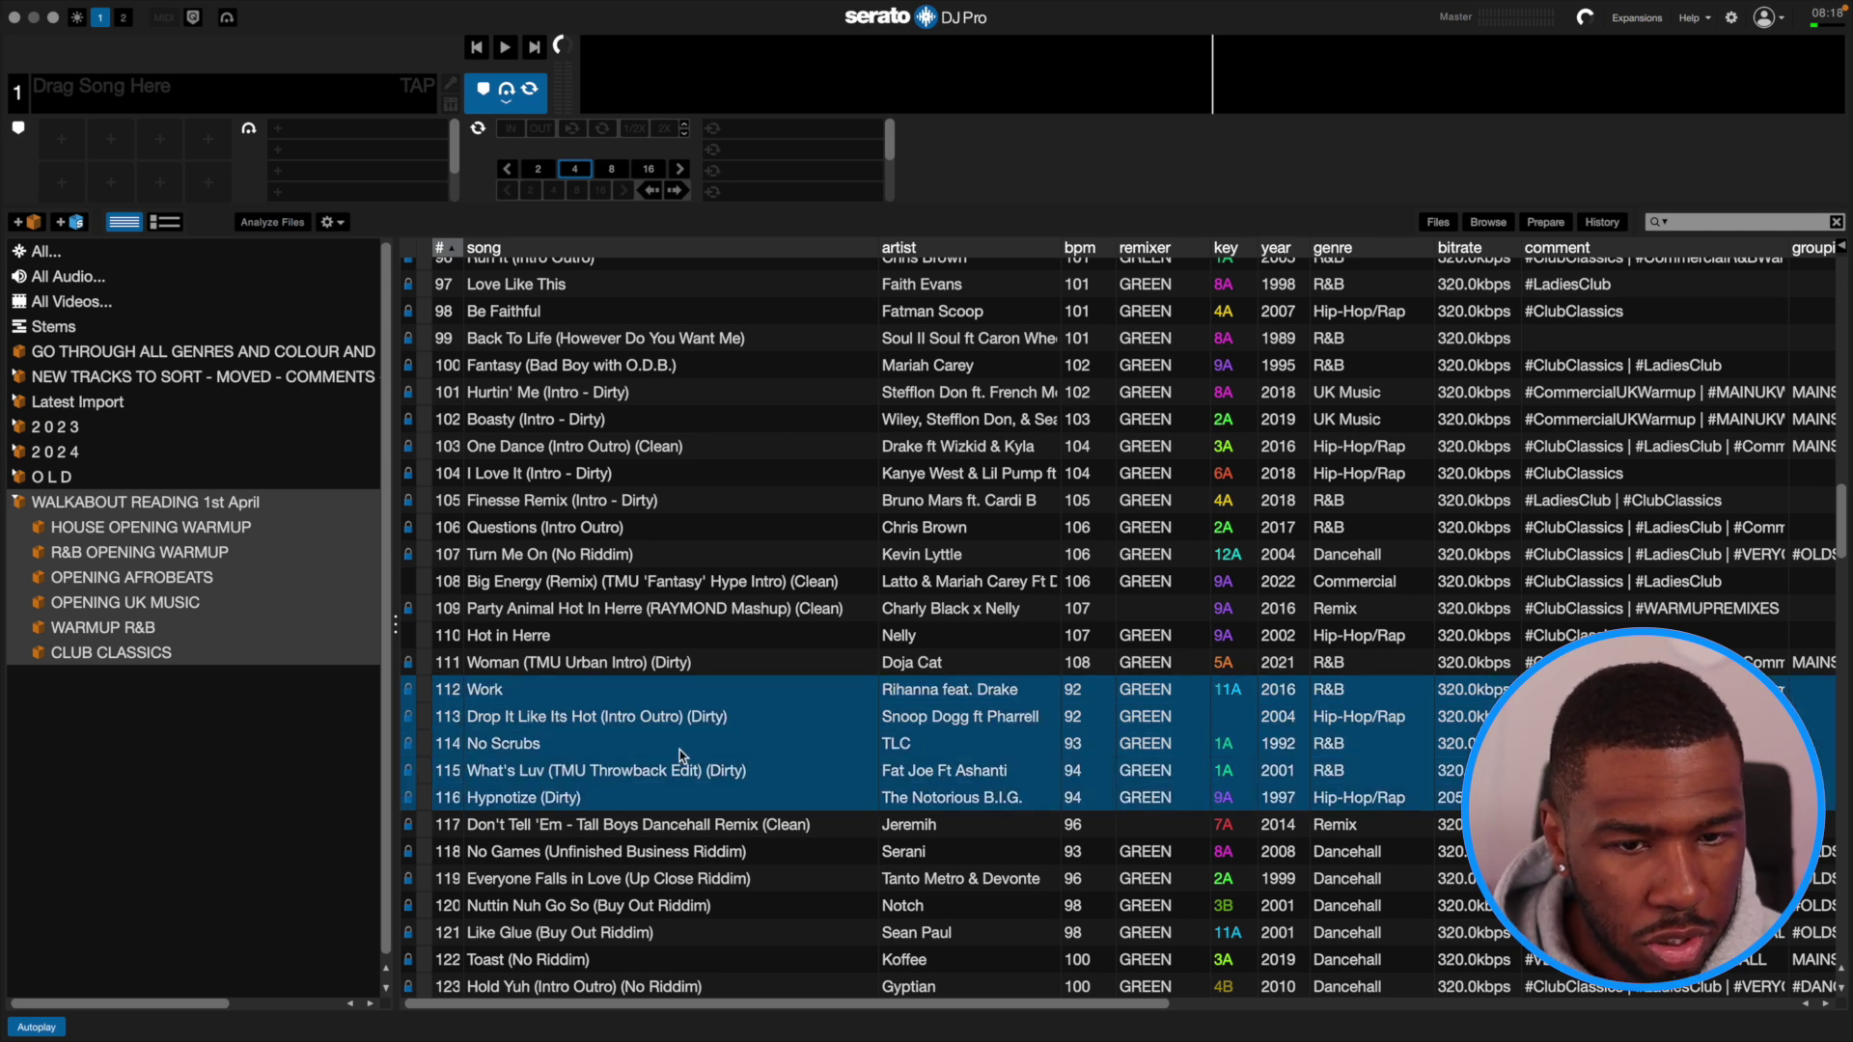
{"action": "left_click_drag", "start_coordinate": [682, 752], "coordinate": [132, 662]}
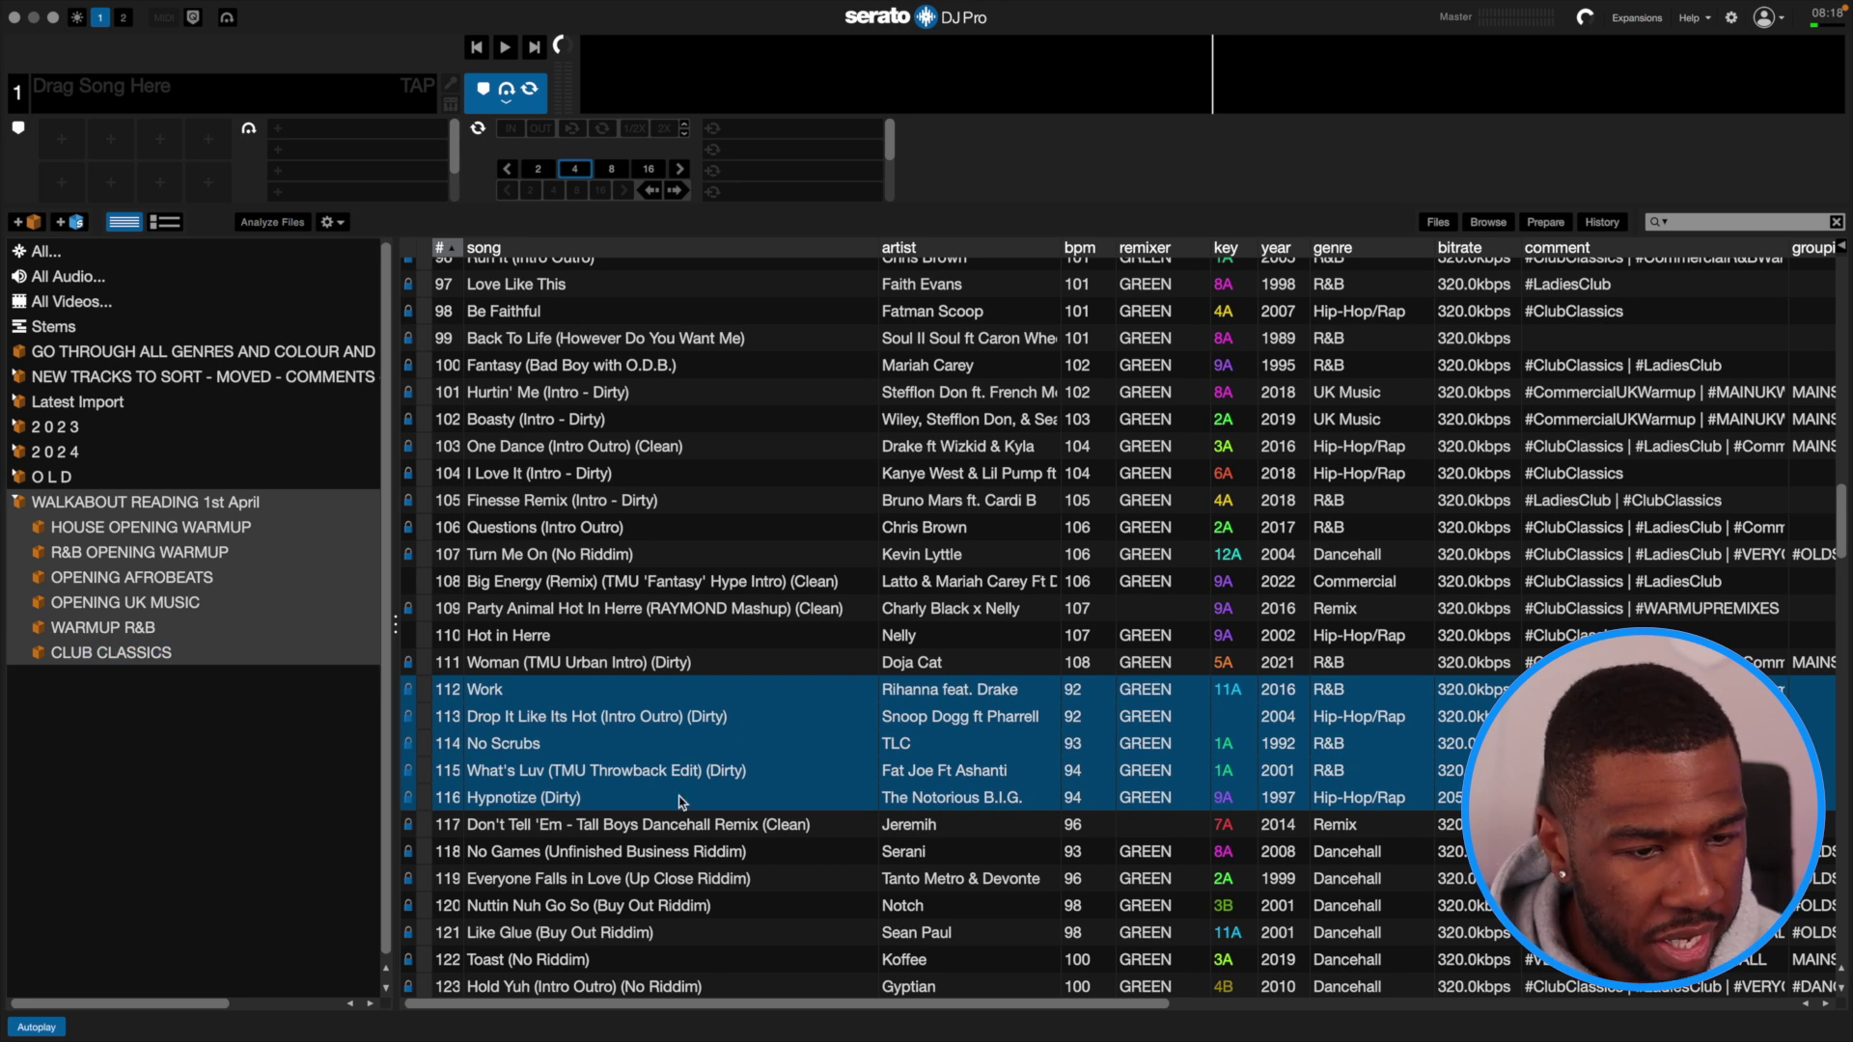
Select rows 117–125, from Don't Tell 'Em down to Party Animal.
{"action": "scroll", "coordinate": [628, 803], "scroll_direction": "down", "scroll_amount": 3}
{"action": "key", "text": "Down"}
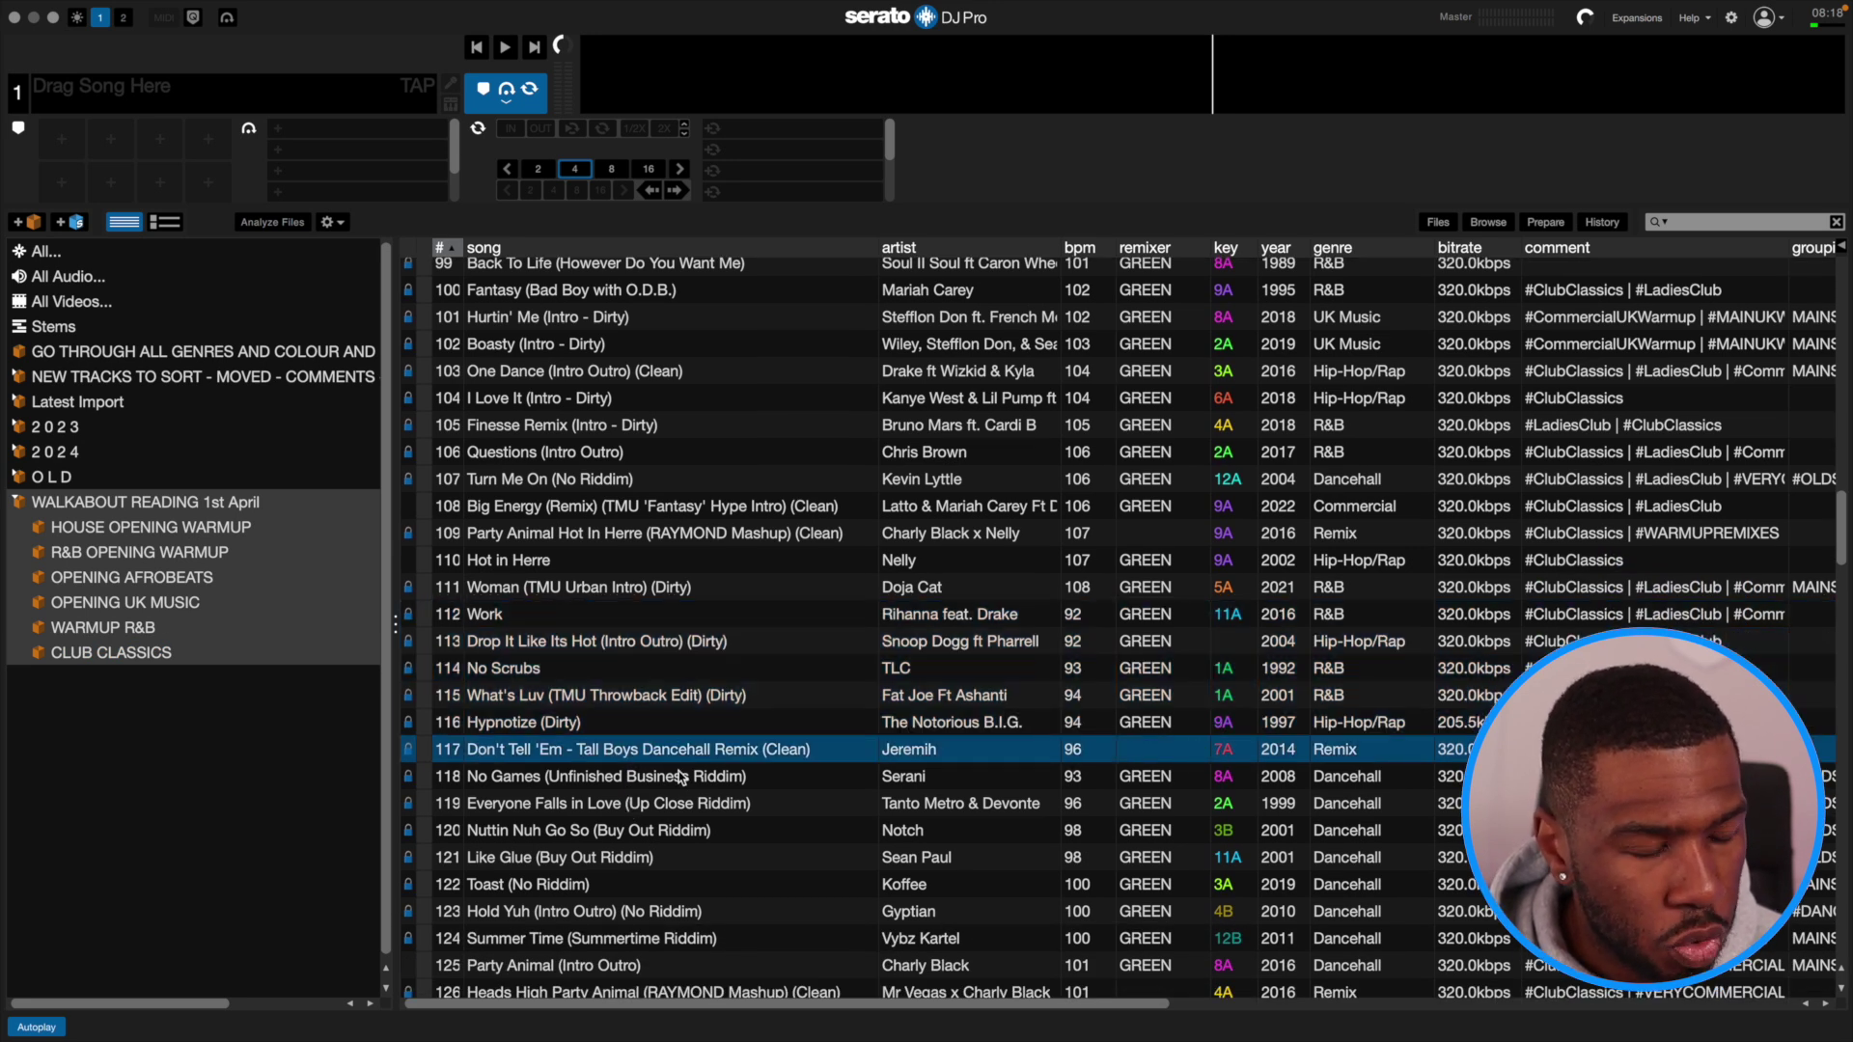
{"action": "left_click", "coordinate": [648, 964], "text": "shift"}
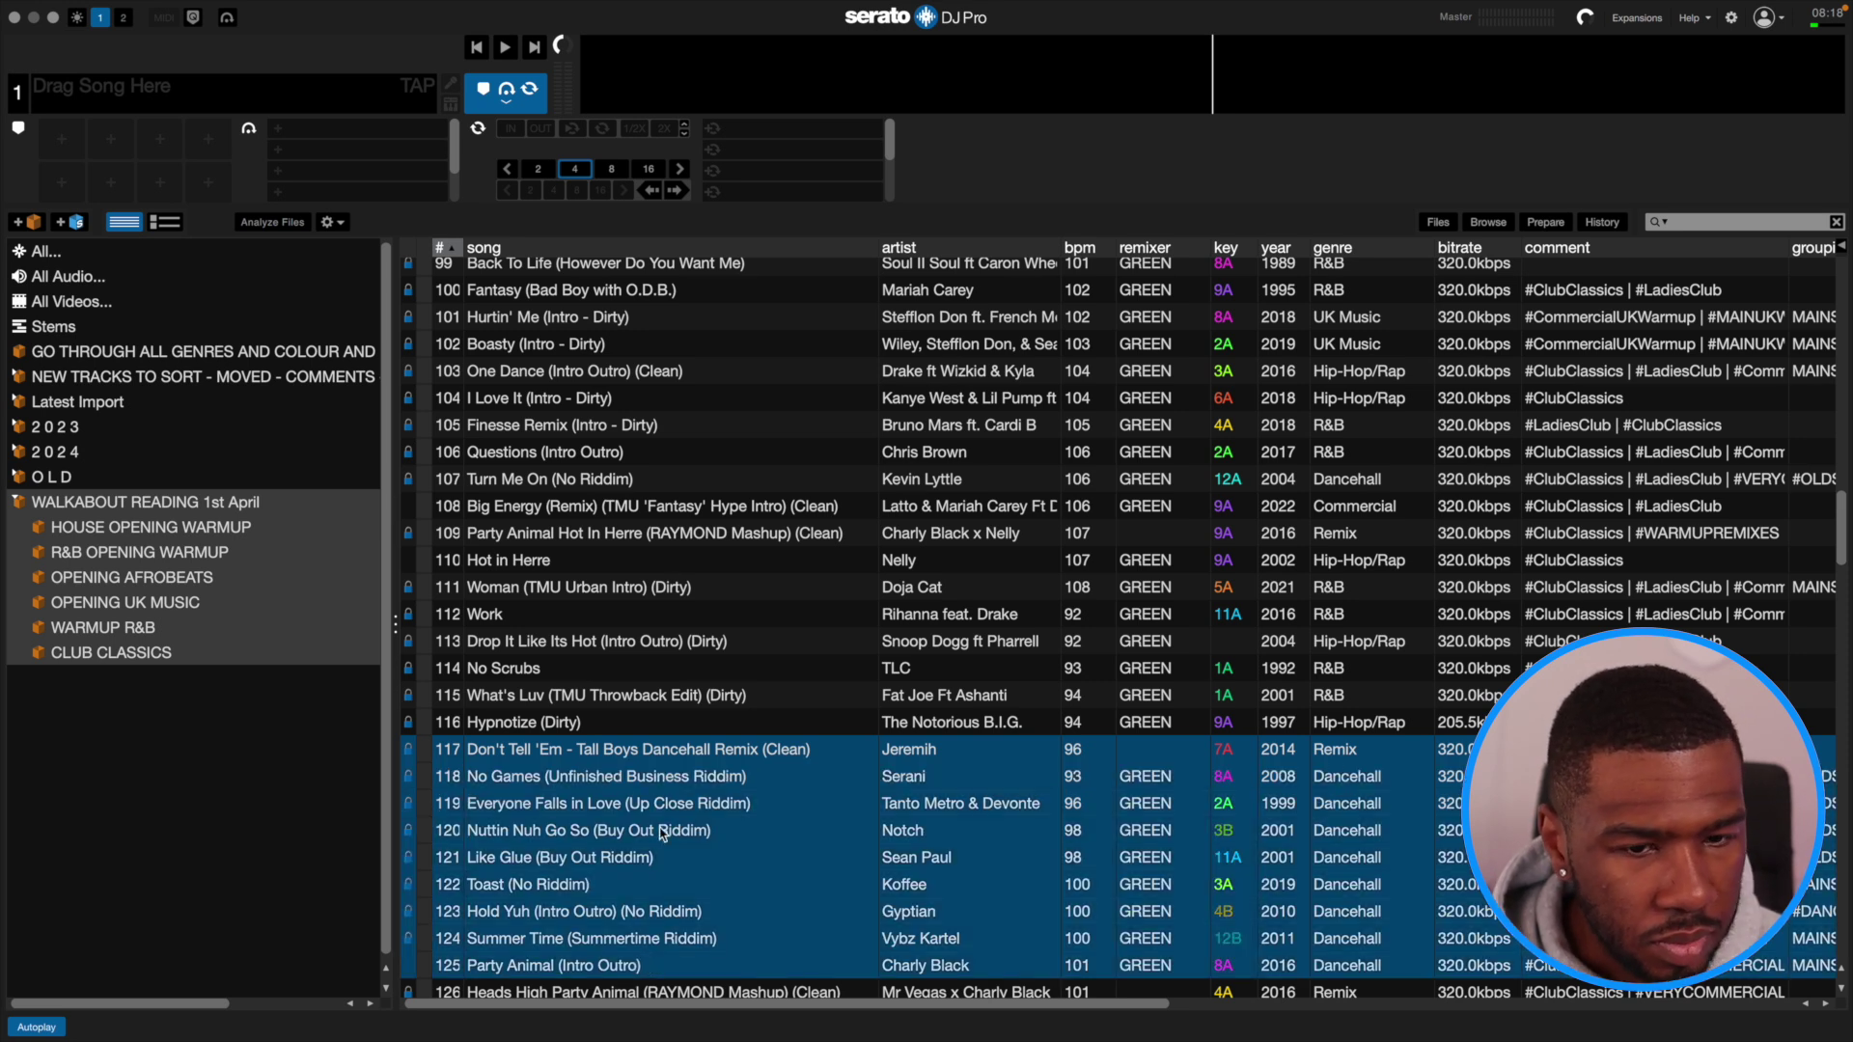
Make a new crate from the nine dancehall tracks and name it COMMERCIAL DANCEHALL.
{"action": "left_click_drag", "start_coordinate": [662, 832], "coordinate": [242, 787]}
{"action": "type", "text": "COM"}
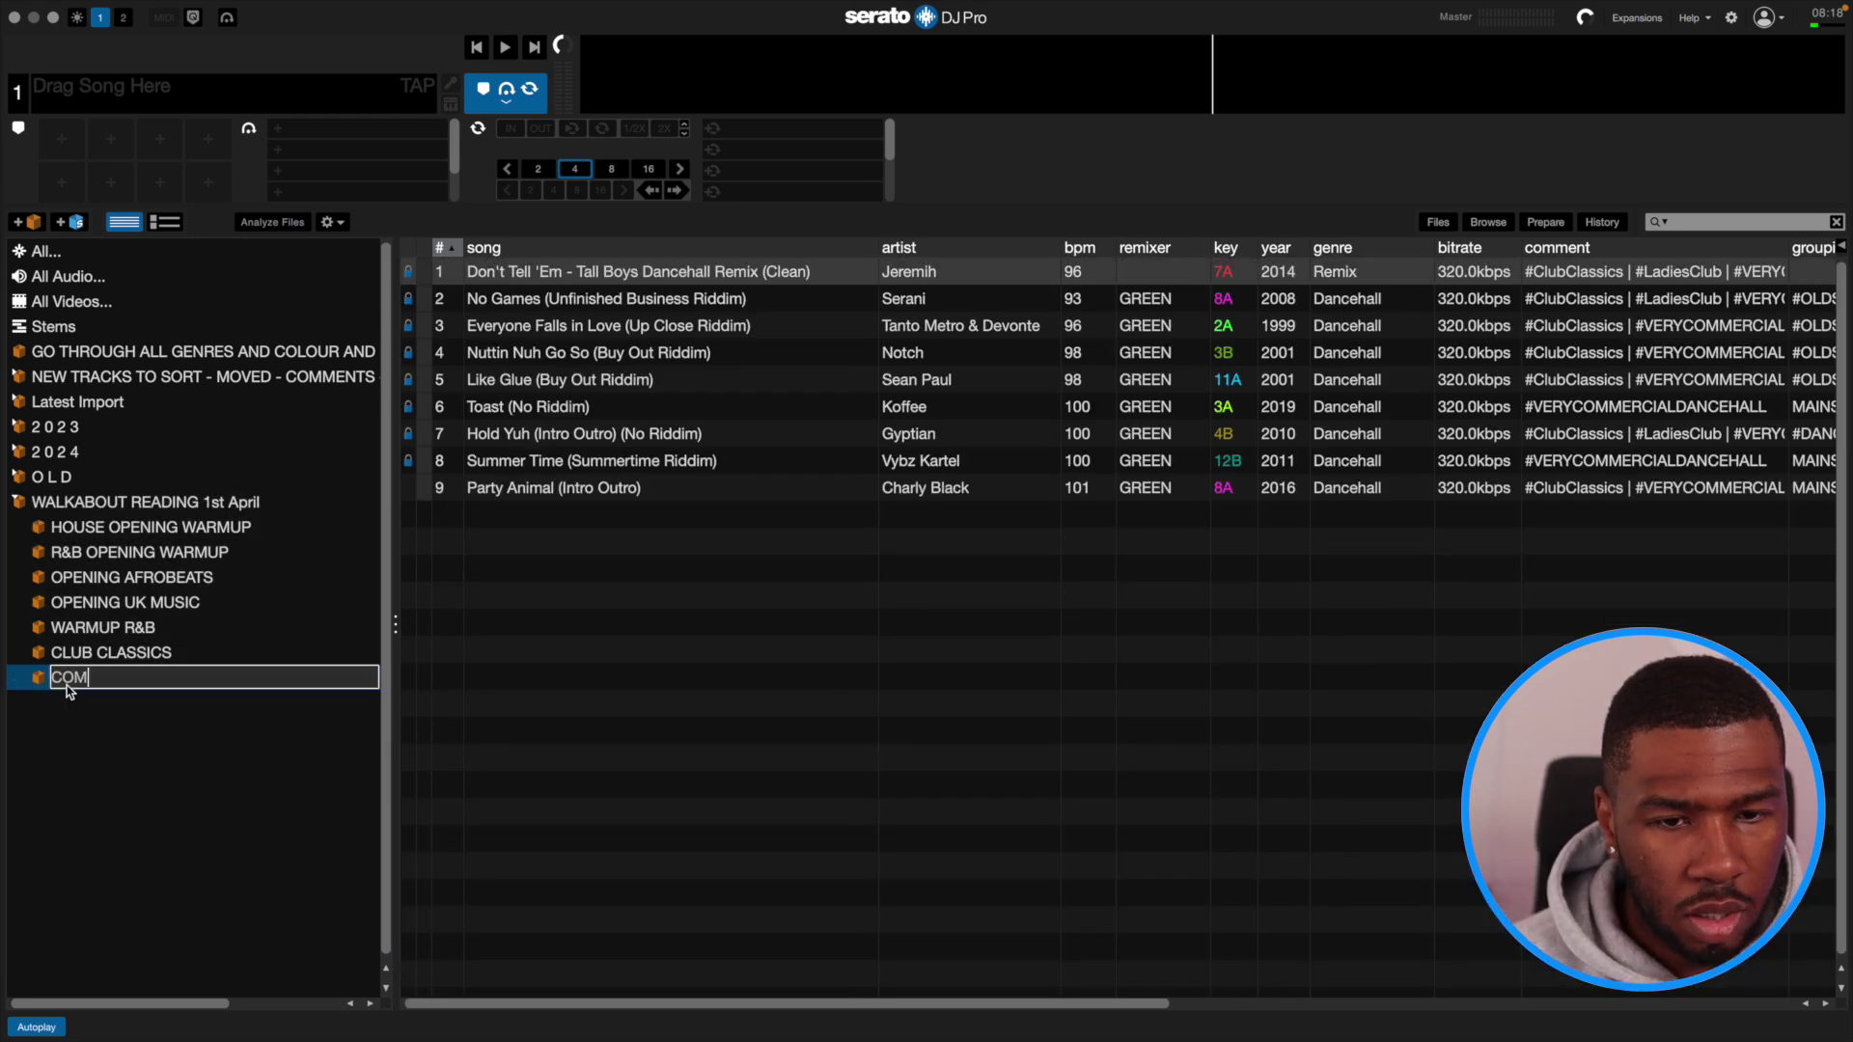
{"action": "type", "text": "MERCIAL DANCEHALL"}
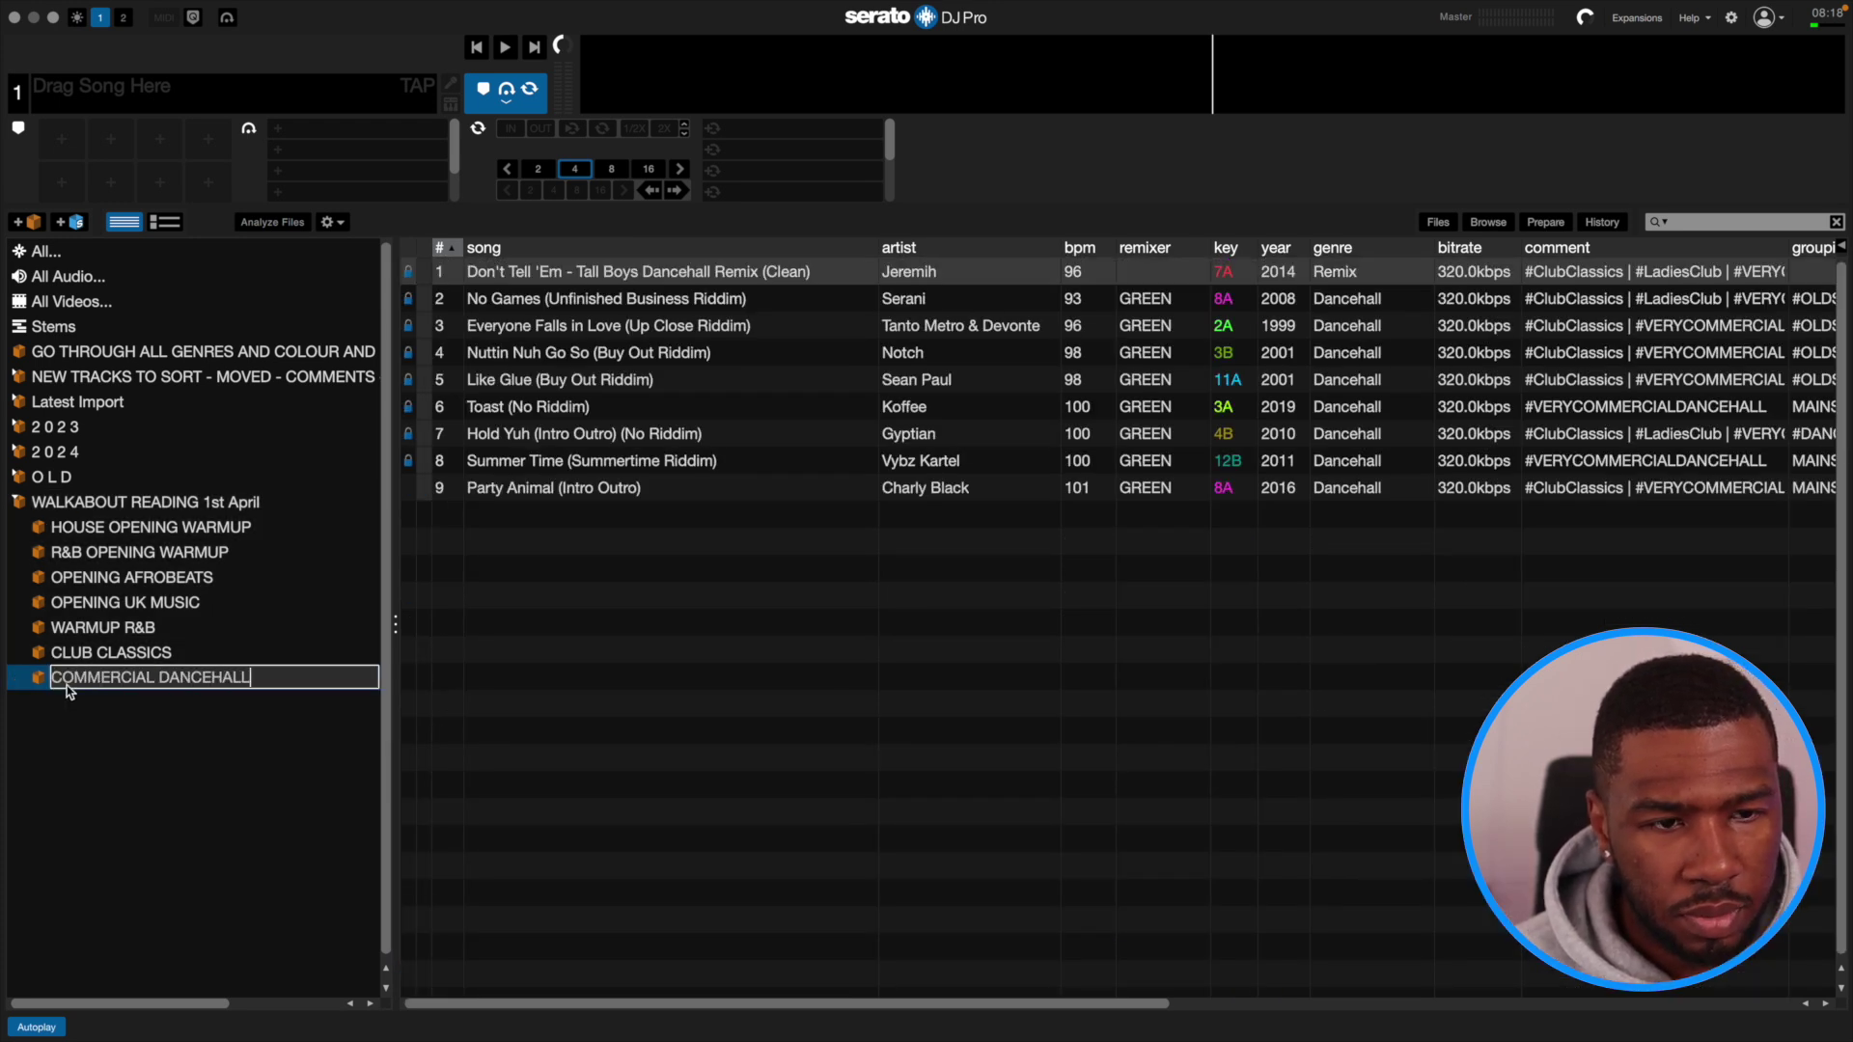
{"action": "key", "text": "Return"}
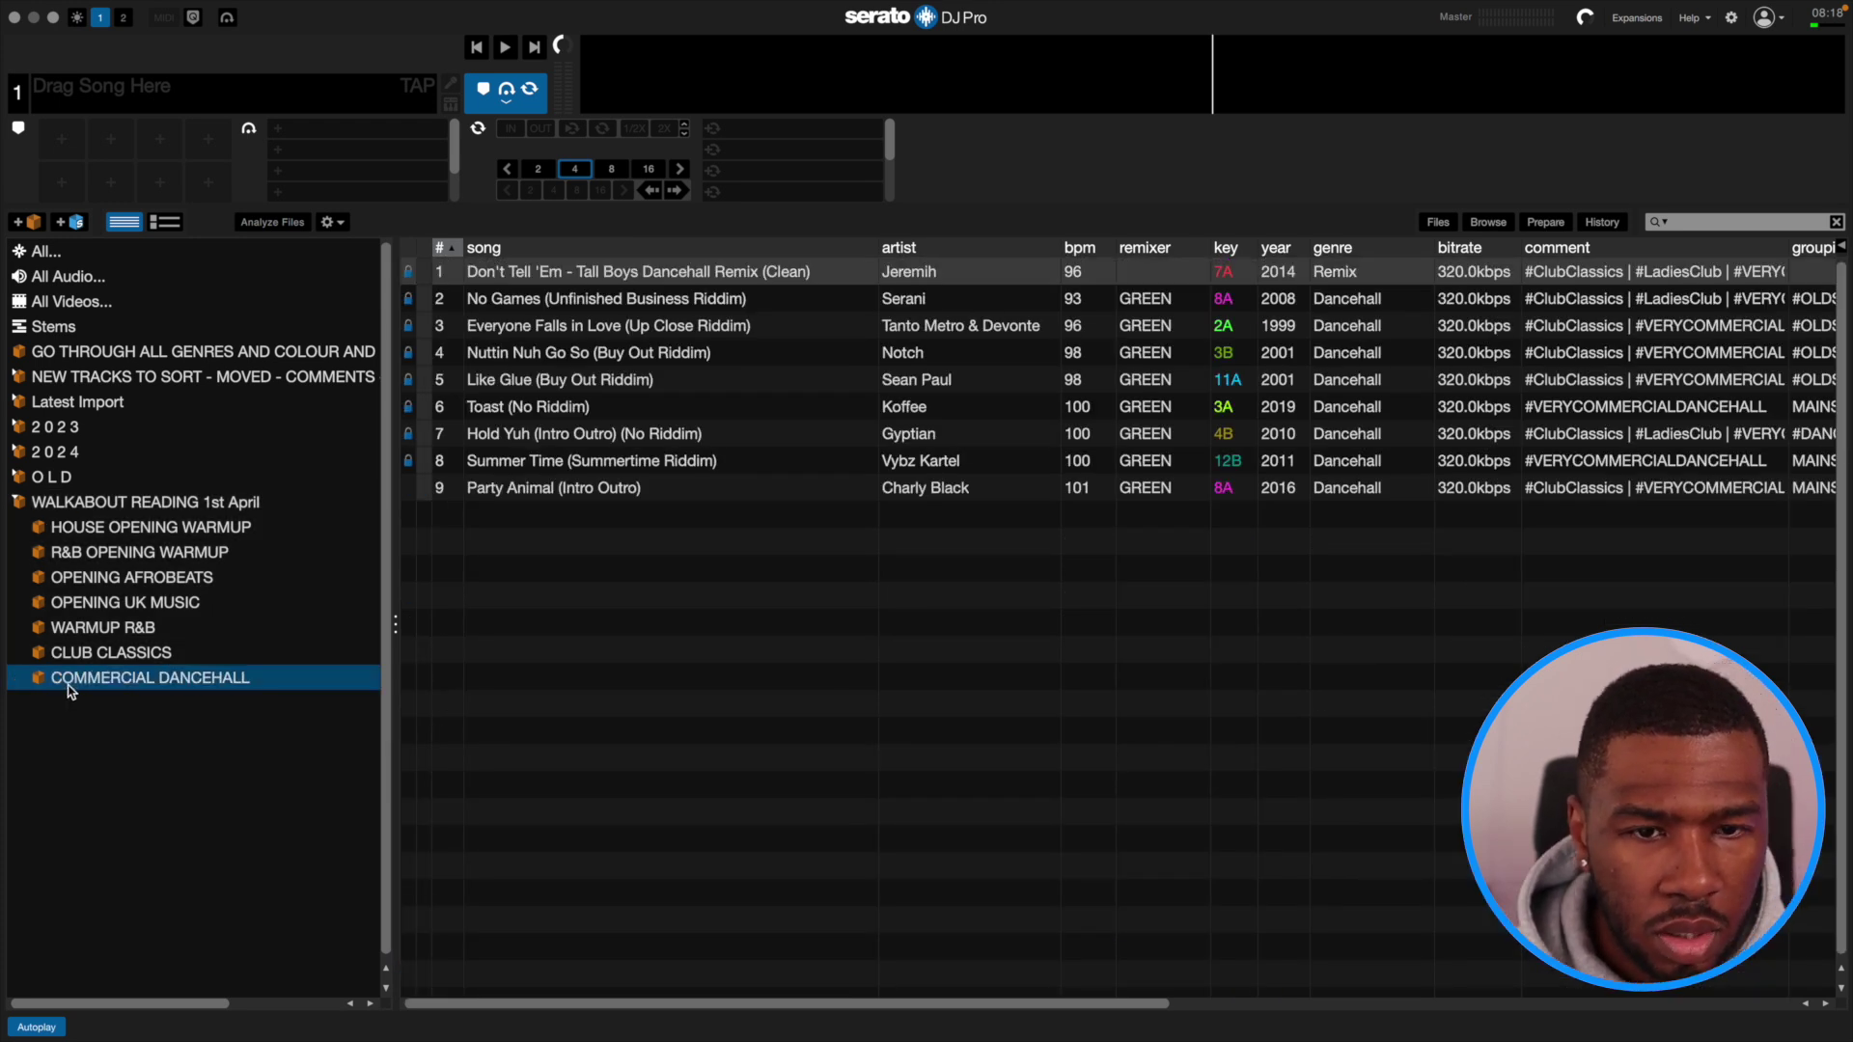
Add Heads High Party Animal and Rum & Redbull to the COMMERCIAL DANCEHALL crate.
{"action": "left_click", "coordinate": [175, 504]}
{"action": "scroll", "coordinate": [637, 693], "scroll_direction": "down", "scroll_amount": 3}
{"action": "scroll", "coordinate": [636, 689], "scroll_direction": "down", "scroll_amount": 3}
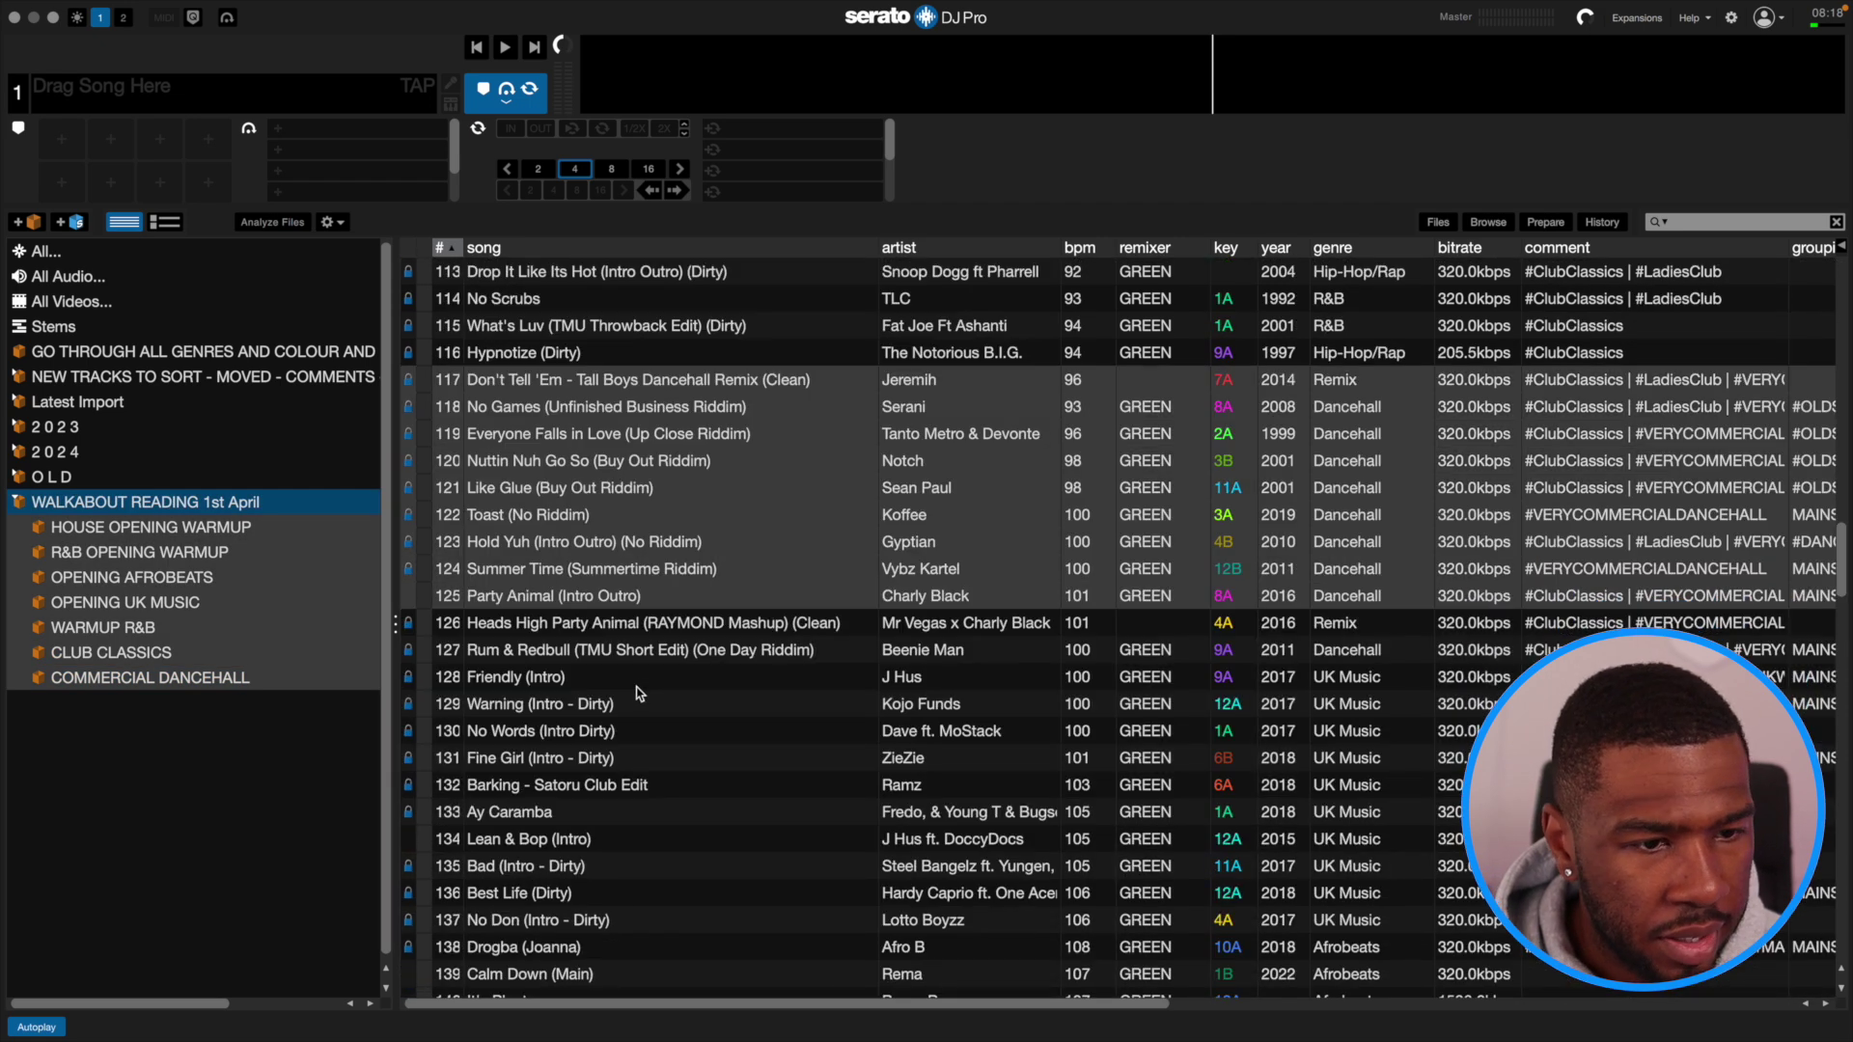
{"action": "left_click", "coordinate": [576, 611]}
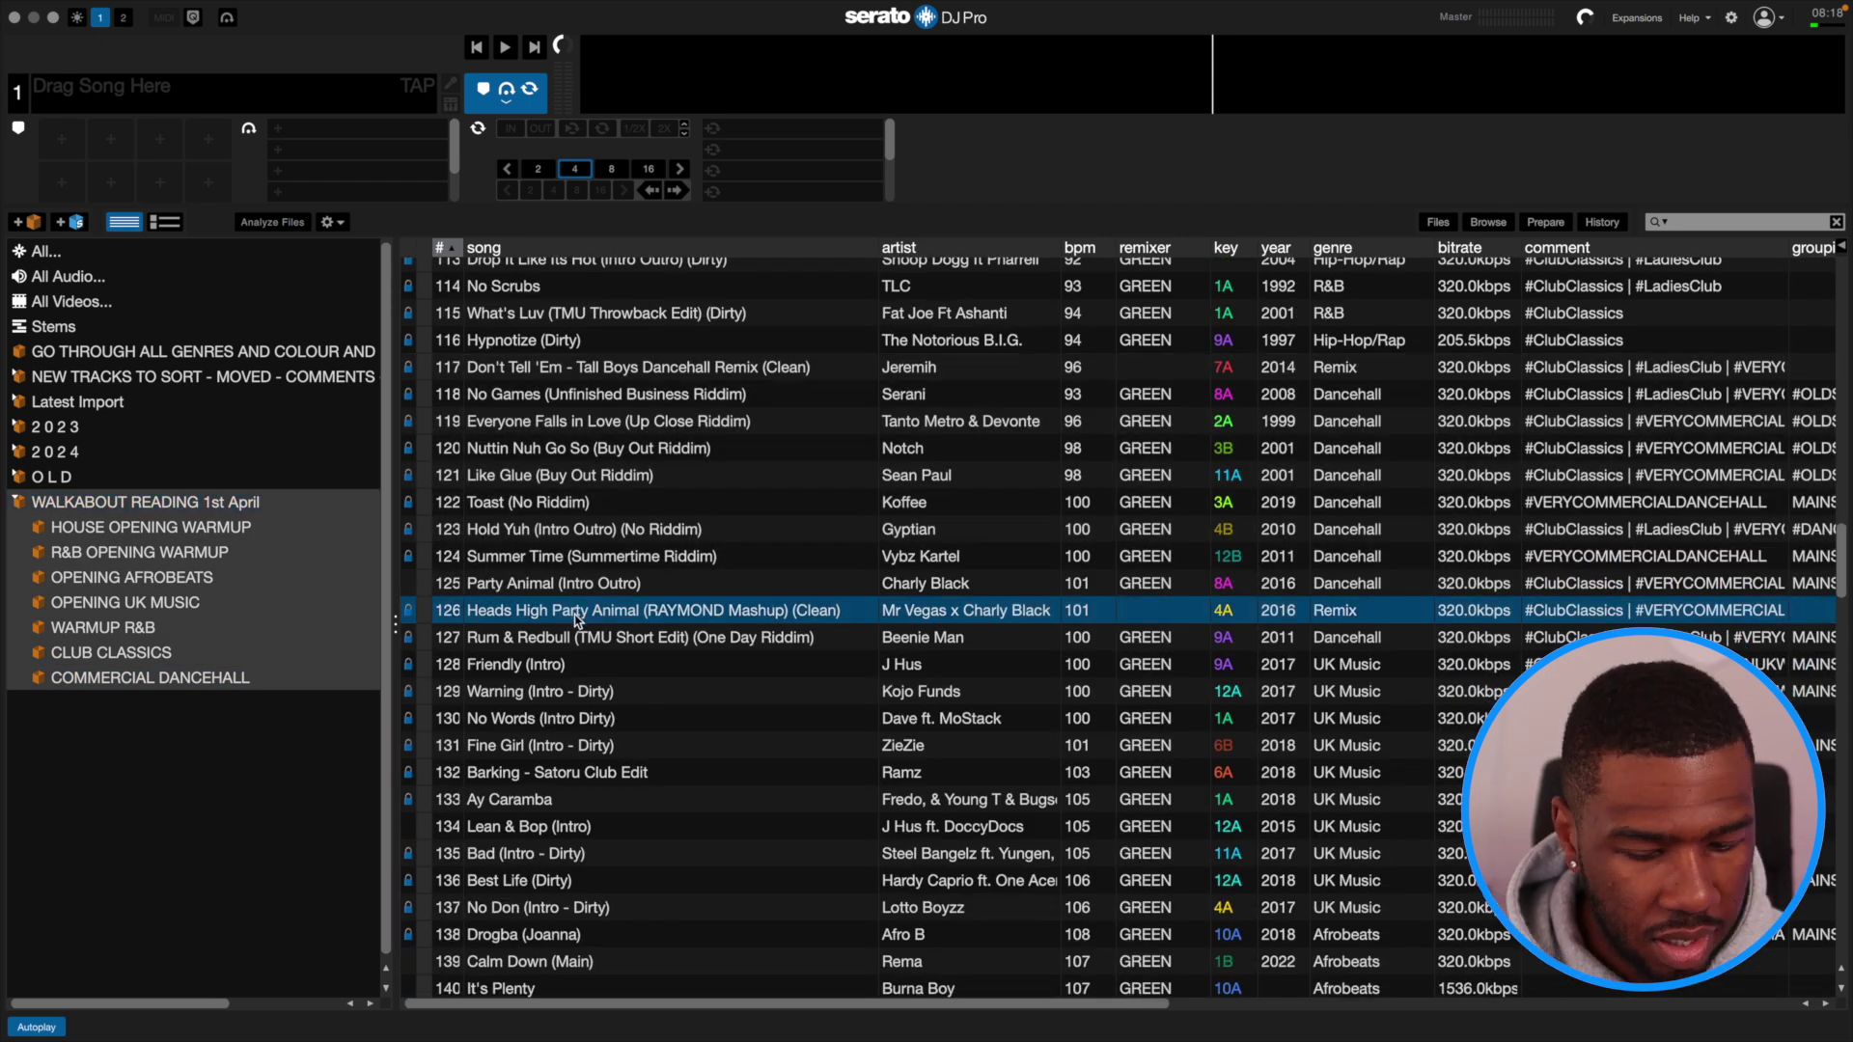
{"action": "left_click", "coordinate": [580, 635], "text": "shift"}
{"action": "left_click_drag", "start_coordinate": [623, 616], "coordinate": [223, 689]}
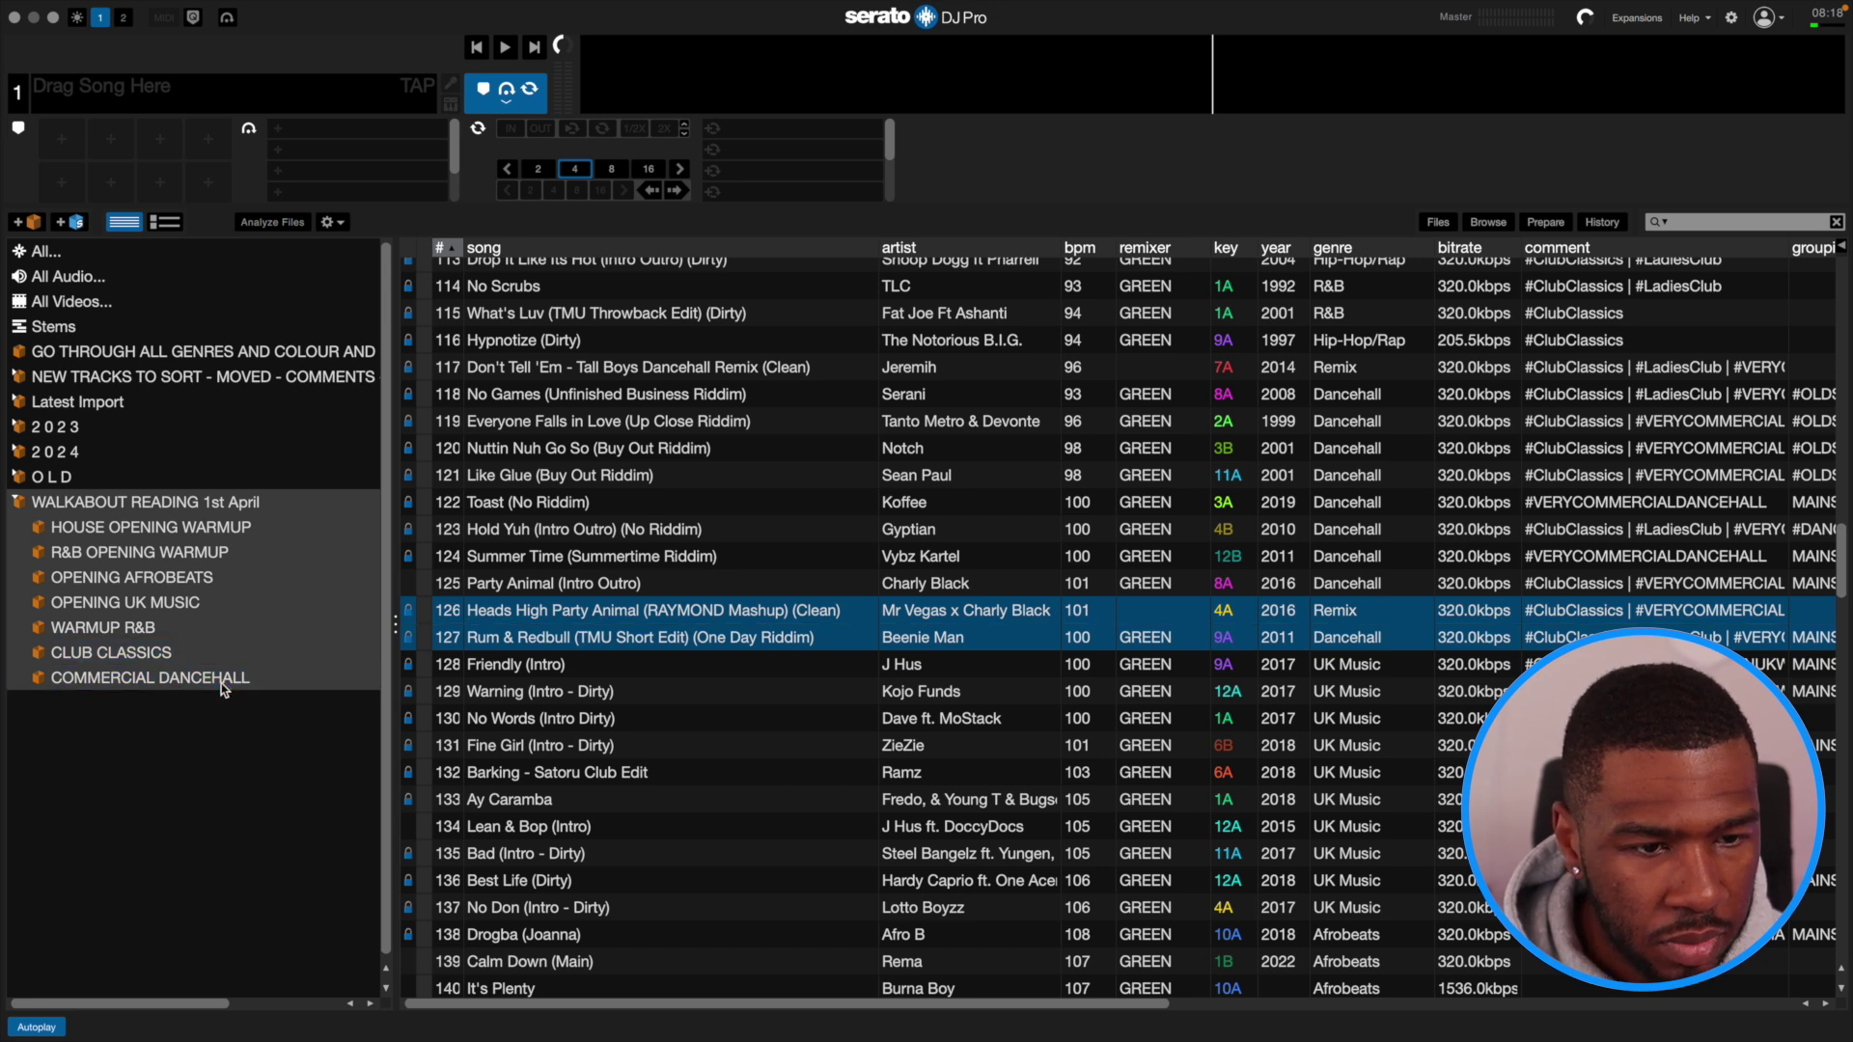
Create a WARMUP UK crate from the UK Music tracks Friendly (Intro) through No Don (Intro - Dirty).
{"action": "left_click", "coordinate": [643, 670]}
{"action": "scroll", "coordinate": [644, 685], "scroll_direction": "down", "scroll_amount": 2}
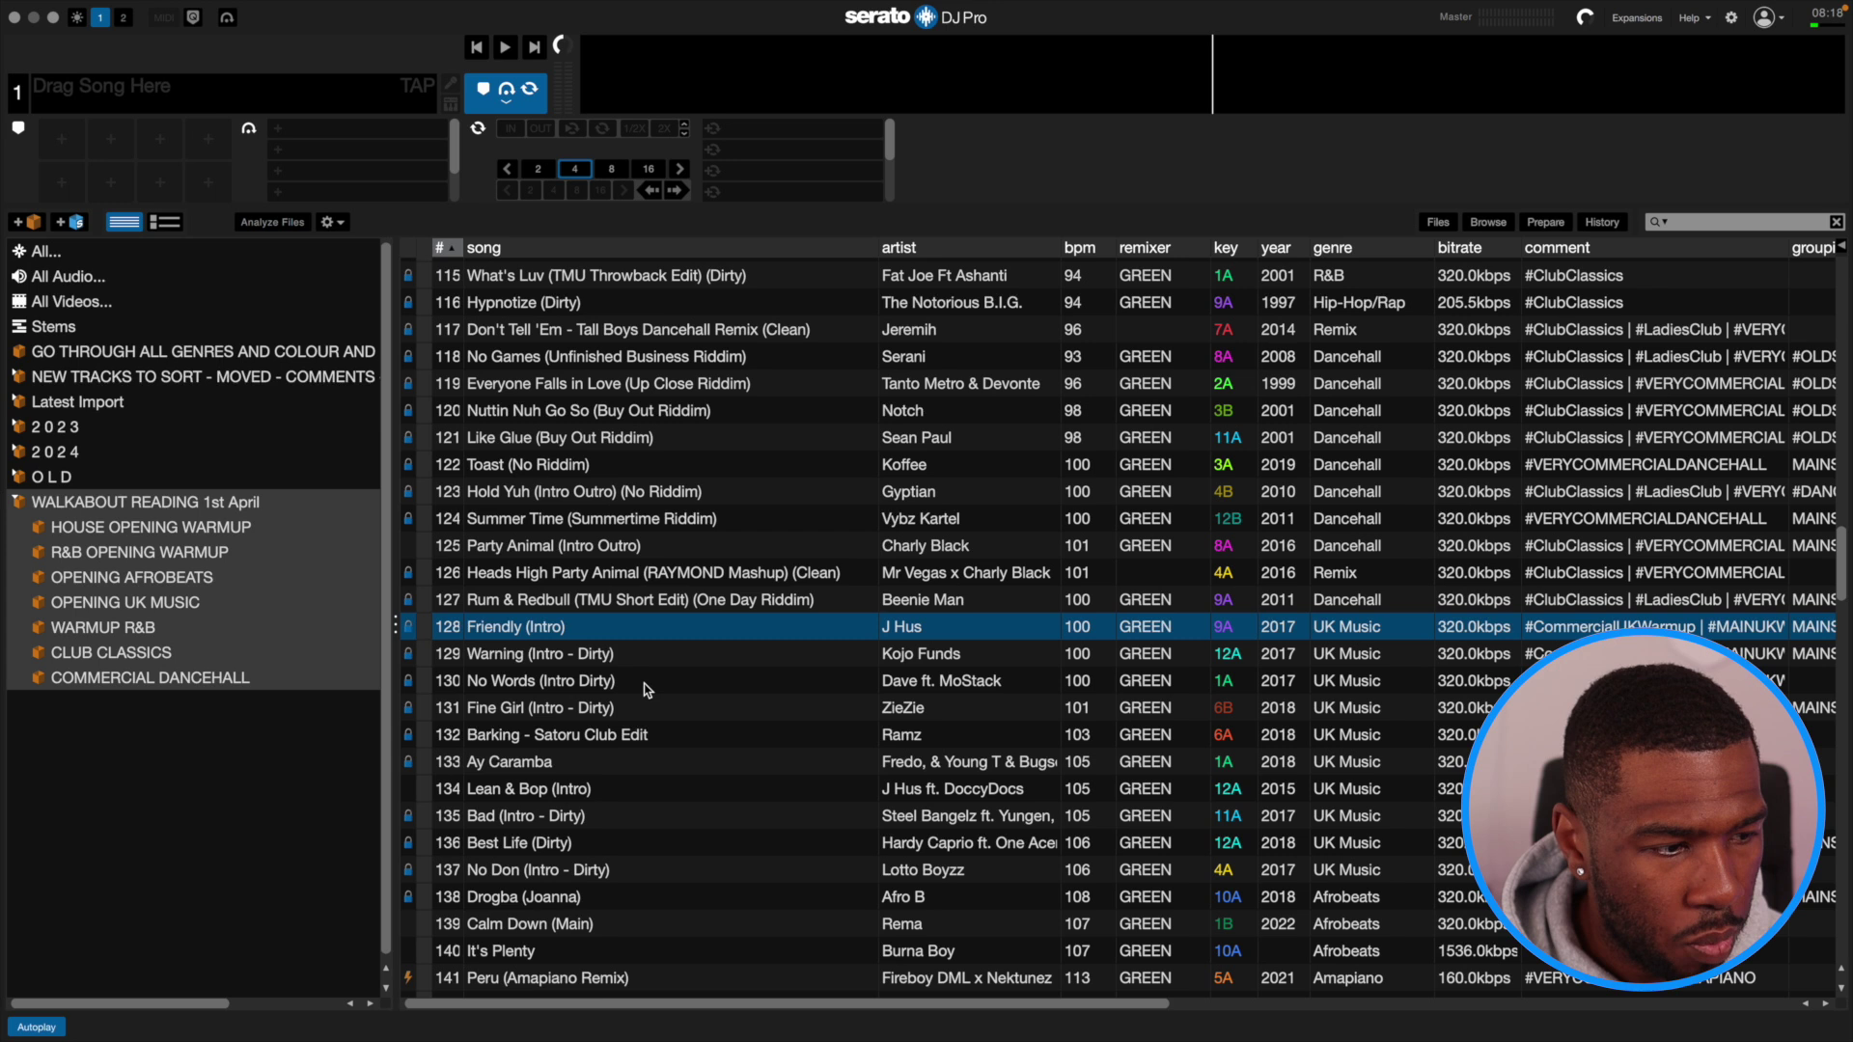
{"action": "left_click", "coordinate": [513, 660]}
{"action": "left_click", "coordinate": [509, 682]}
{"action": "left_click", "coordinate": [505, 709]}
{"action": "left_click", "coordinate": [522, 630]}
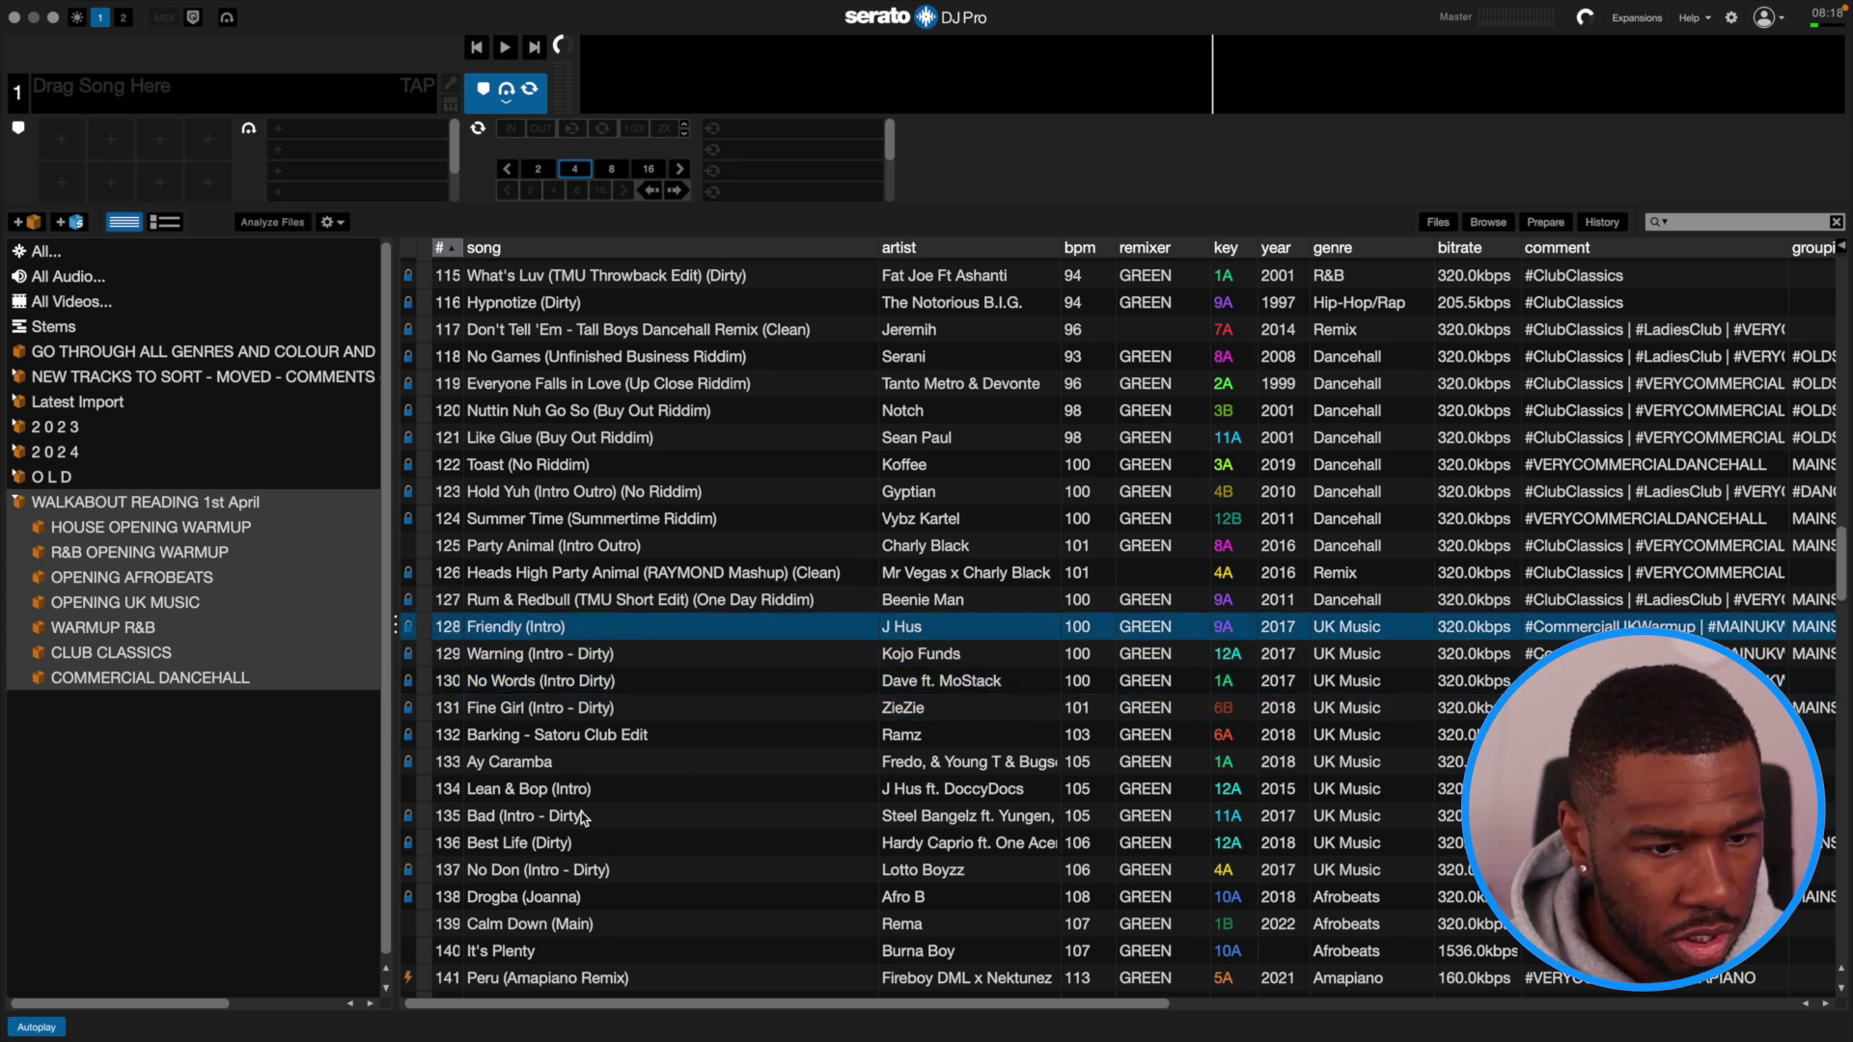
{"action": "left_click", "coordinate": [641, 863], "text": "shift"}
{"action": "left_click_drag", "start_coordinate": [714, 724], "coordinate": [60, 712]}
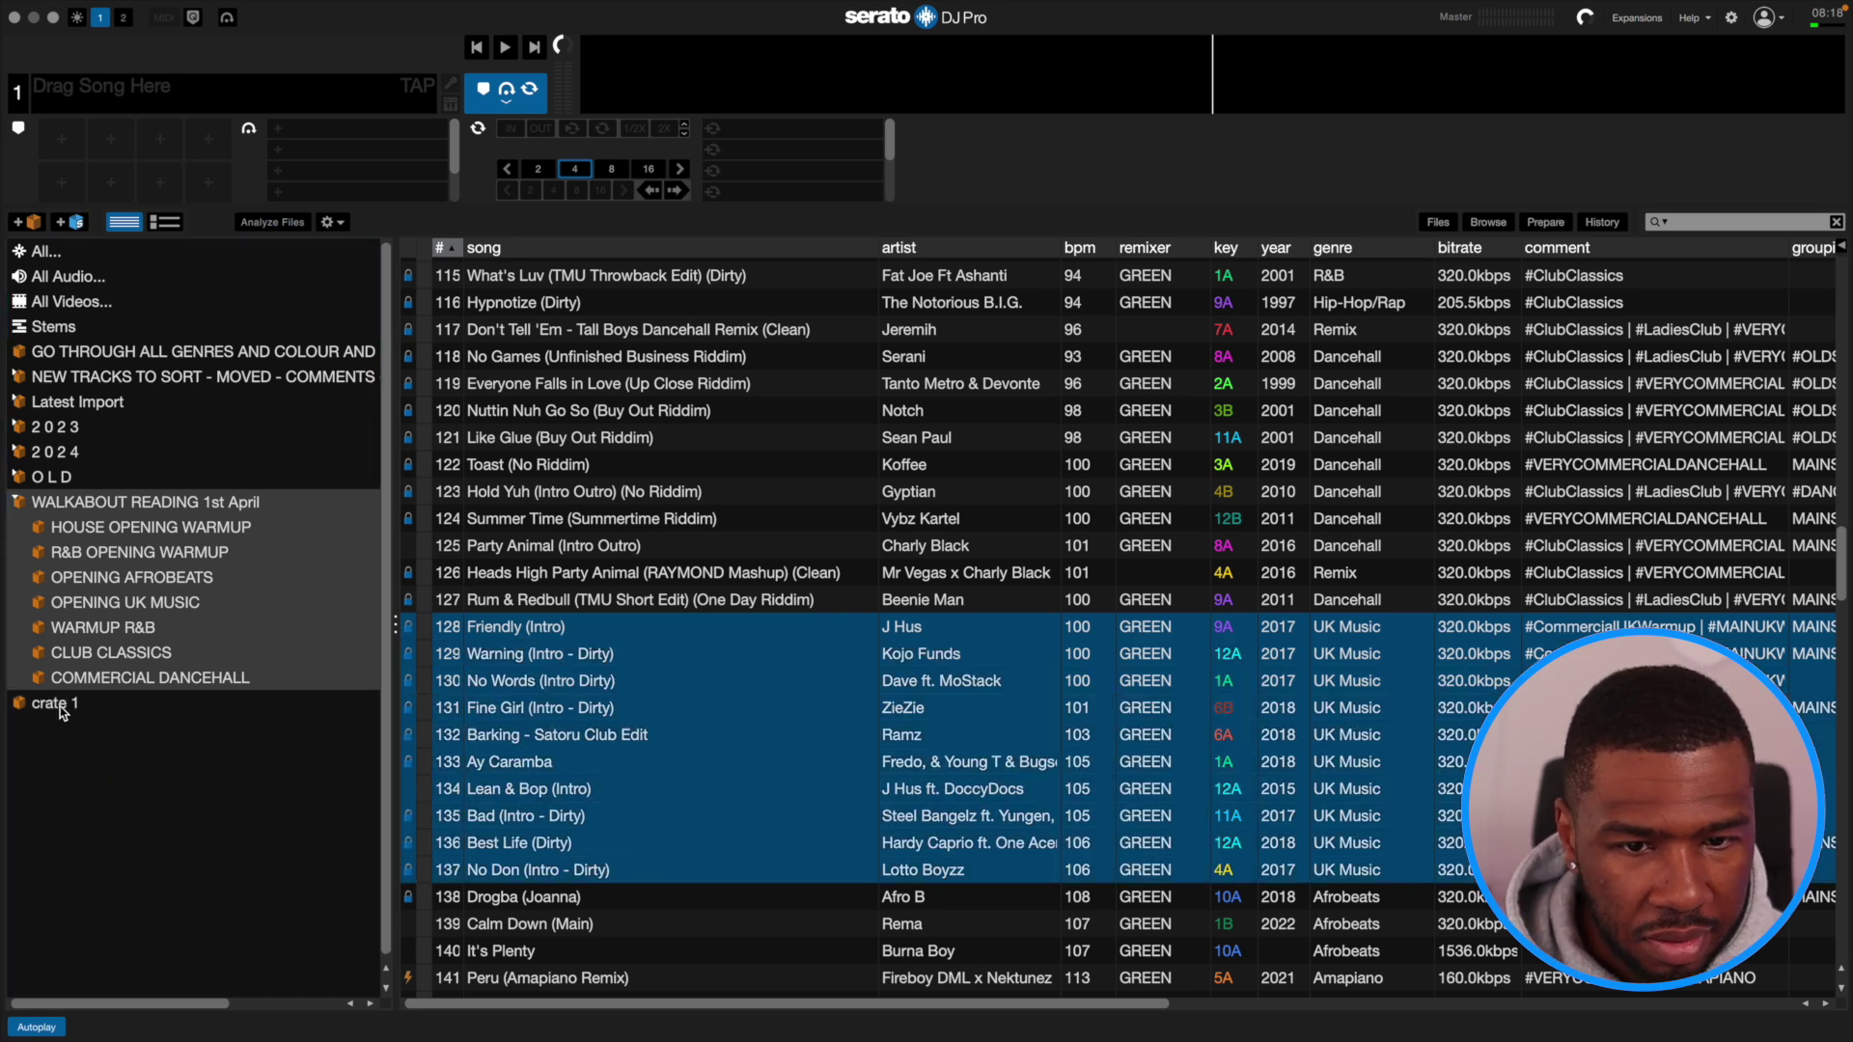
{"action": "left_click", "coordinate": [60, 707]}
{"action": "double_click", "coordinate": [85, 704]}
{"action": "type", "text": "W"}
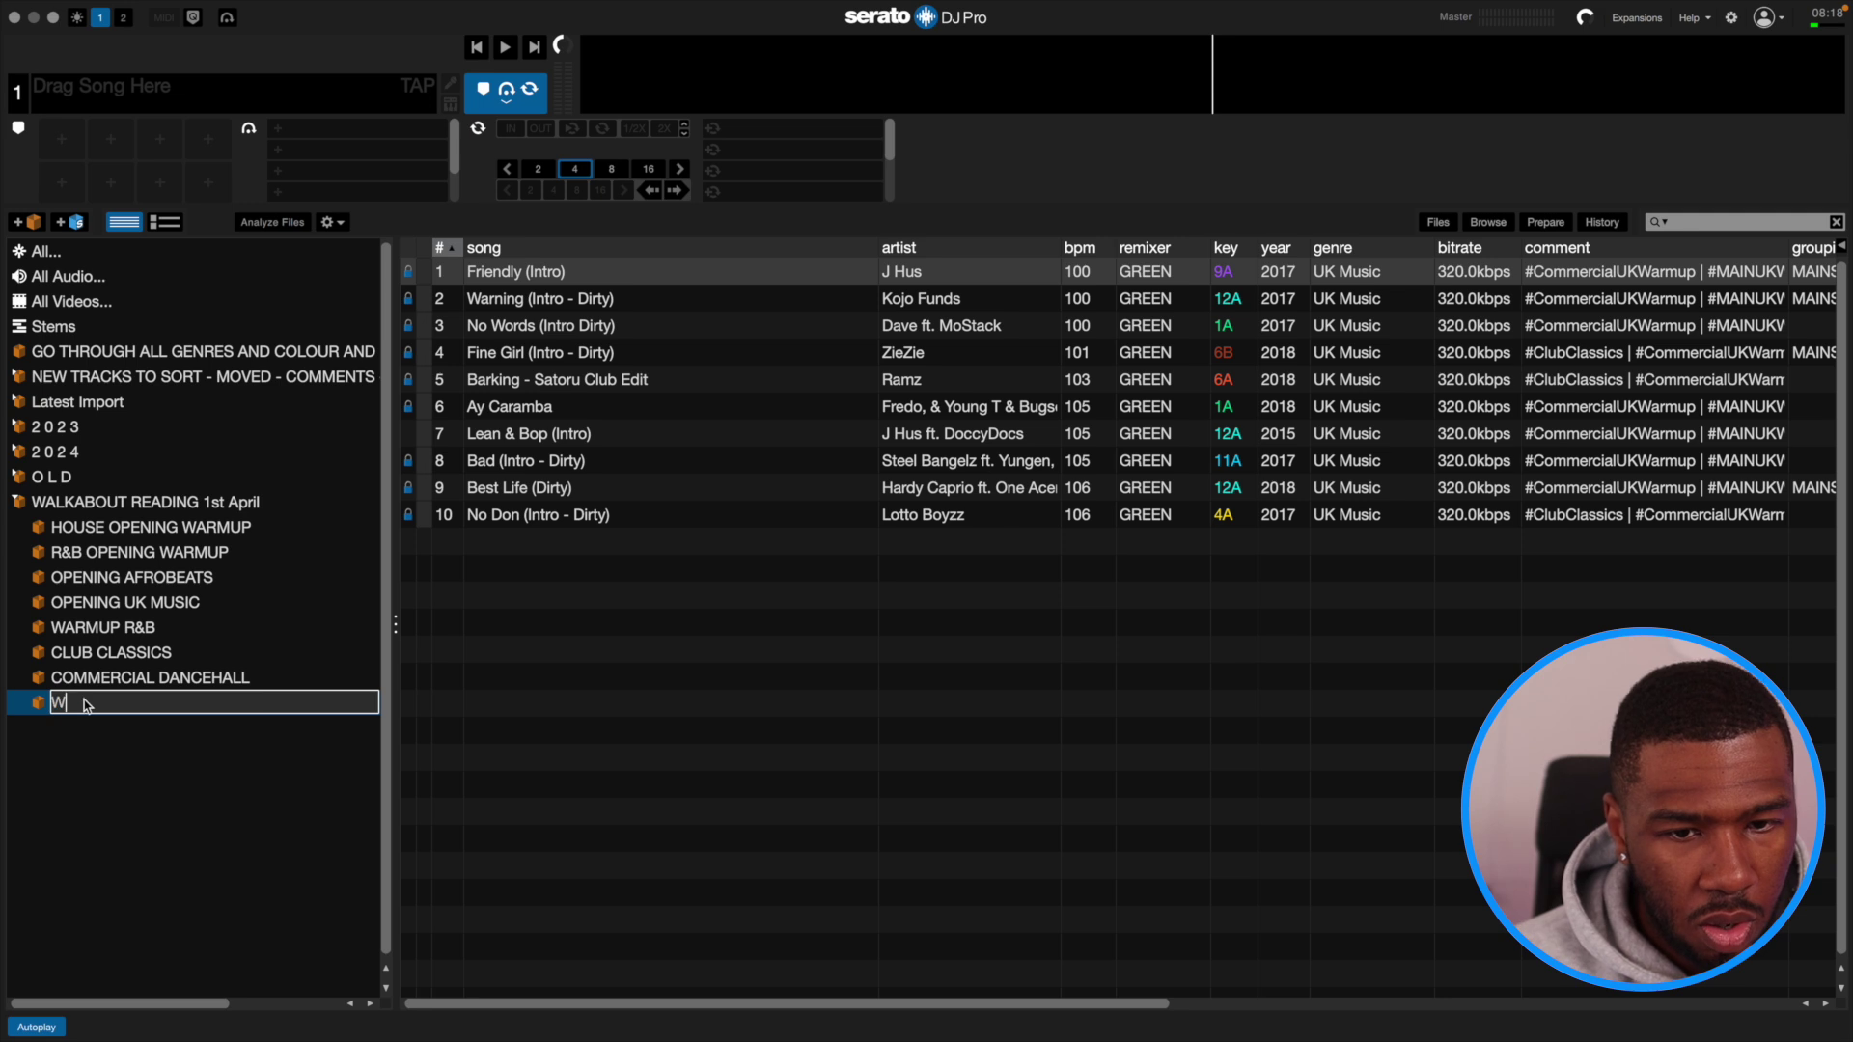
{"action": "type", "text": "ARMUP UK"}
{"action": "key", "text": "Return"}
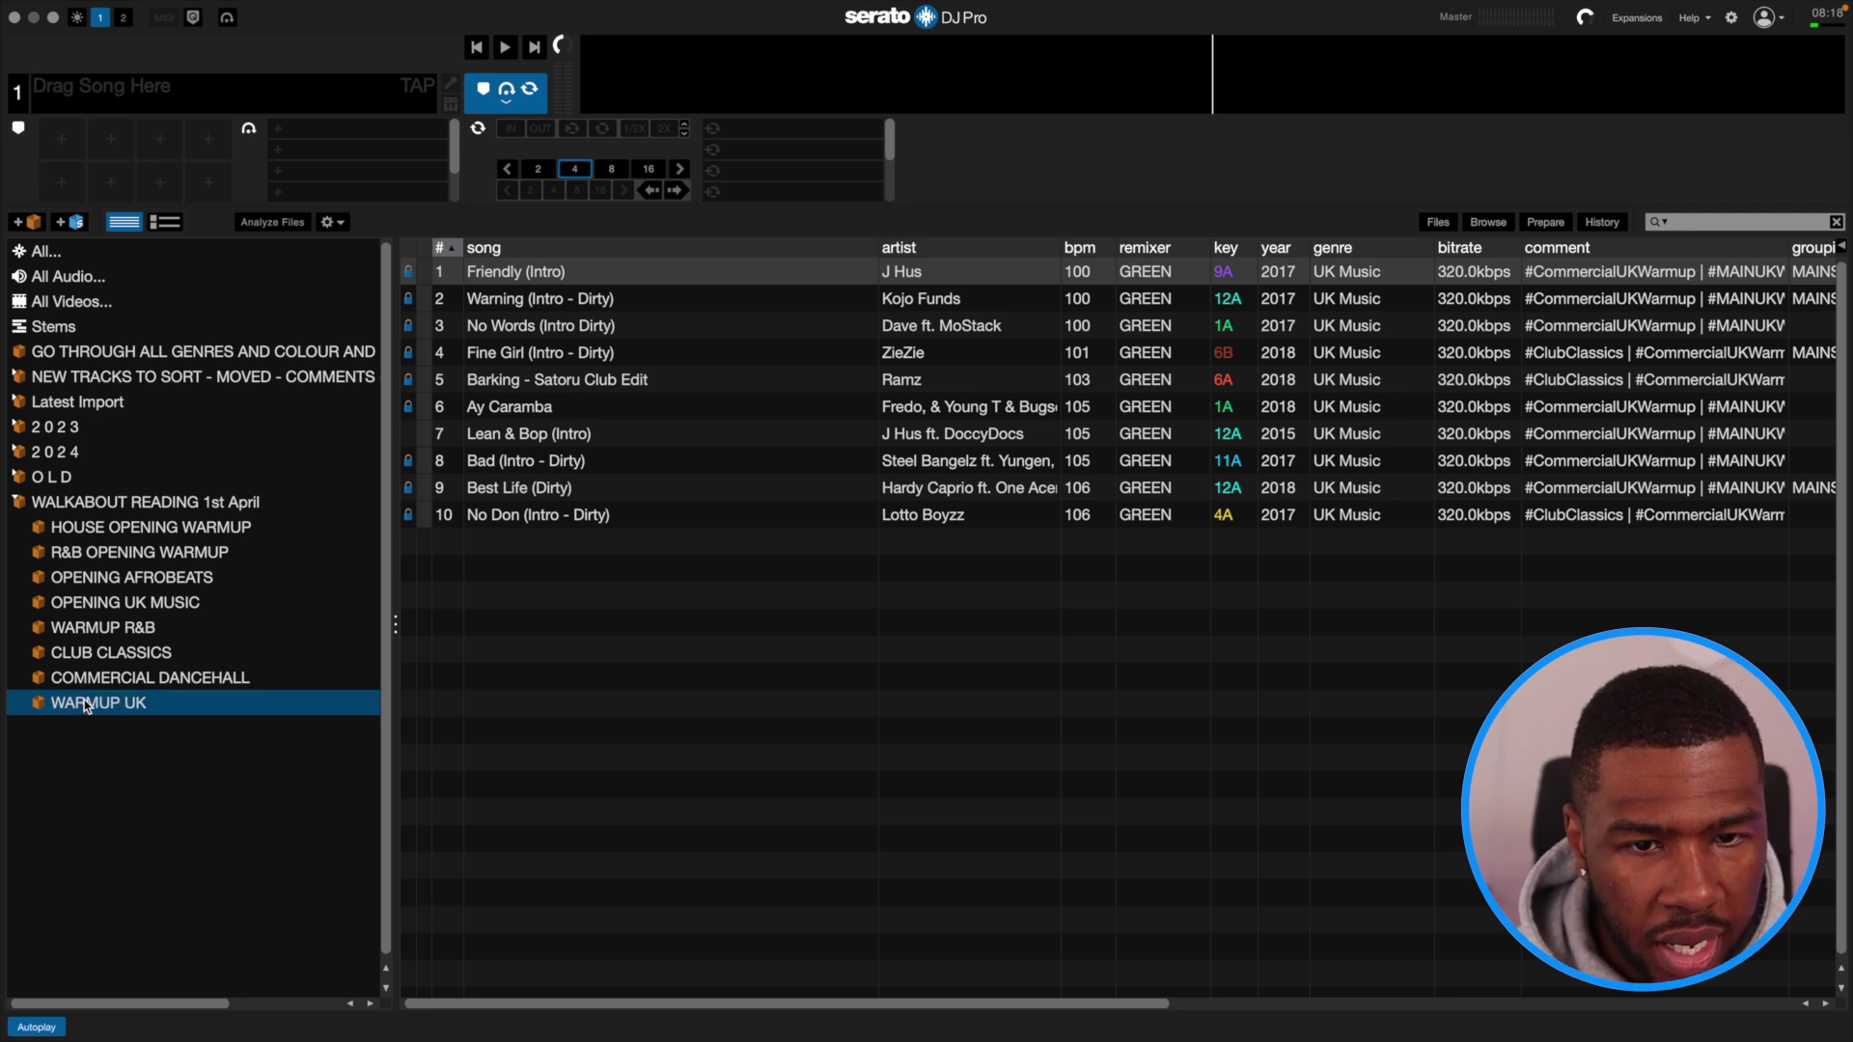
Make a COMMERCIAL AFROBEATS AND AMAPIANO crate from the eight tracks starting at Drogba (Joanna).
{"action": "left_click", "coordinate": [236, 508]}
{"action": "scroll", "coordinate": [701, 756], "scroll_direction": "down", "scroll_amount": 4}
{"action": "left_click", "coordinate": [592, 705]}
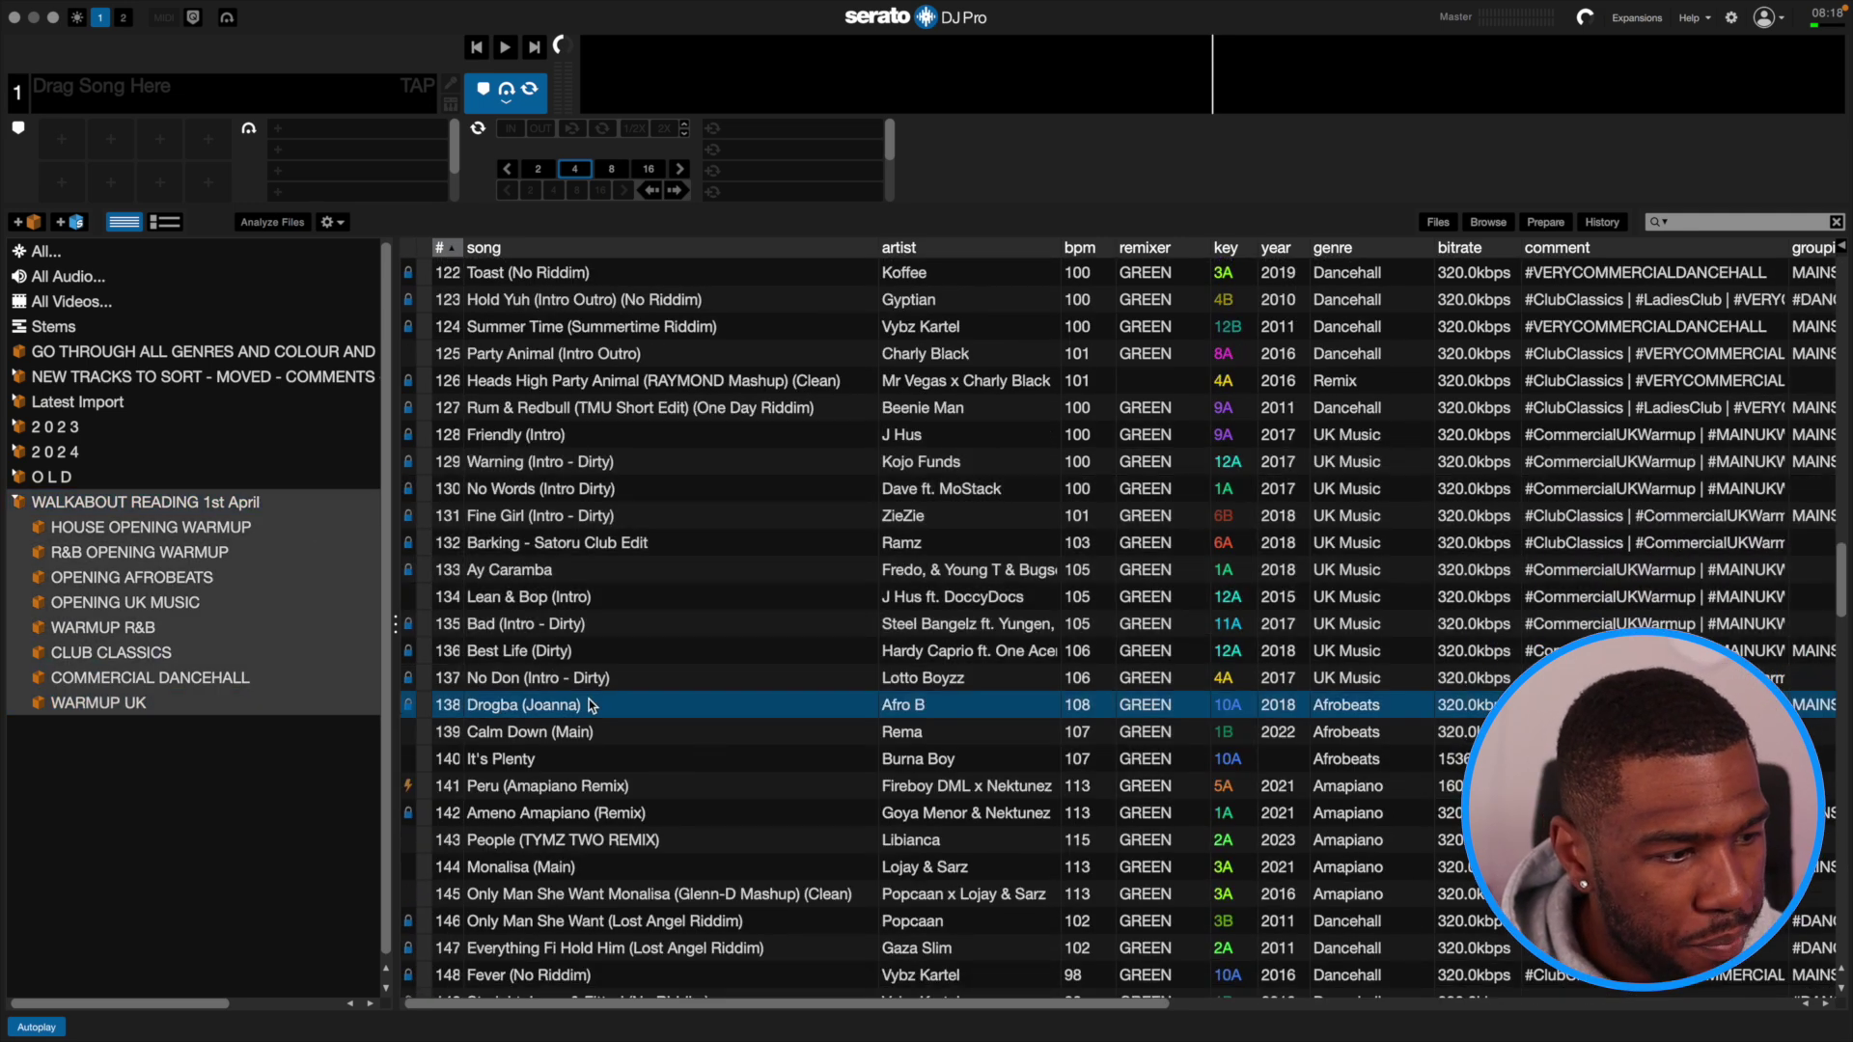
{"action": "left_click", "coordinate": [635, 894], "text": "shift"}
{"action": "left_click_drag", "start_coordinate": [695, 803], "coordinate": [53, 729]}
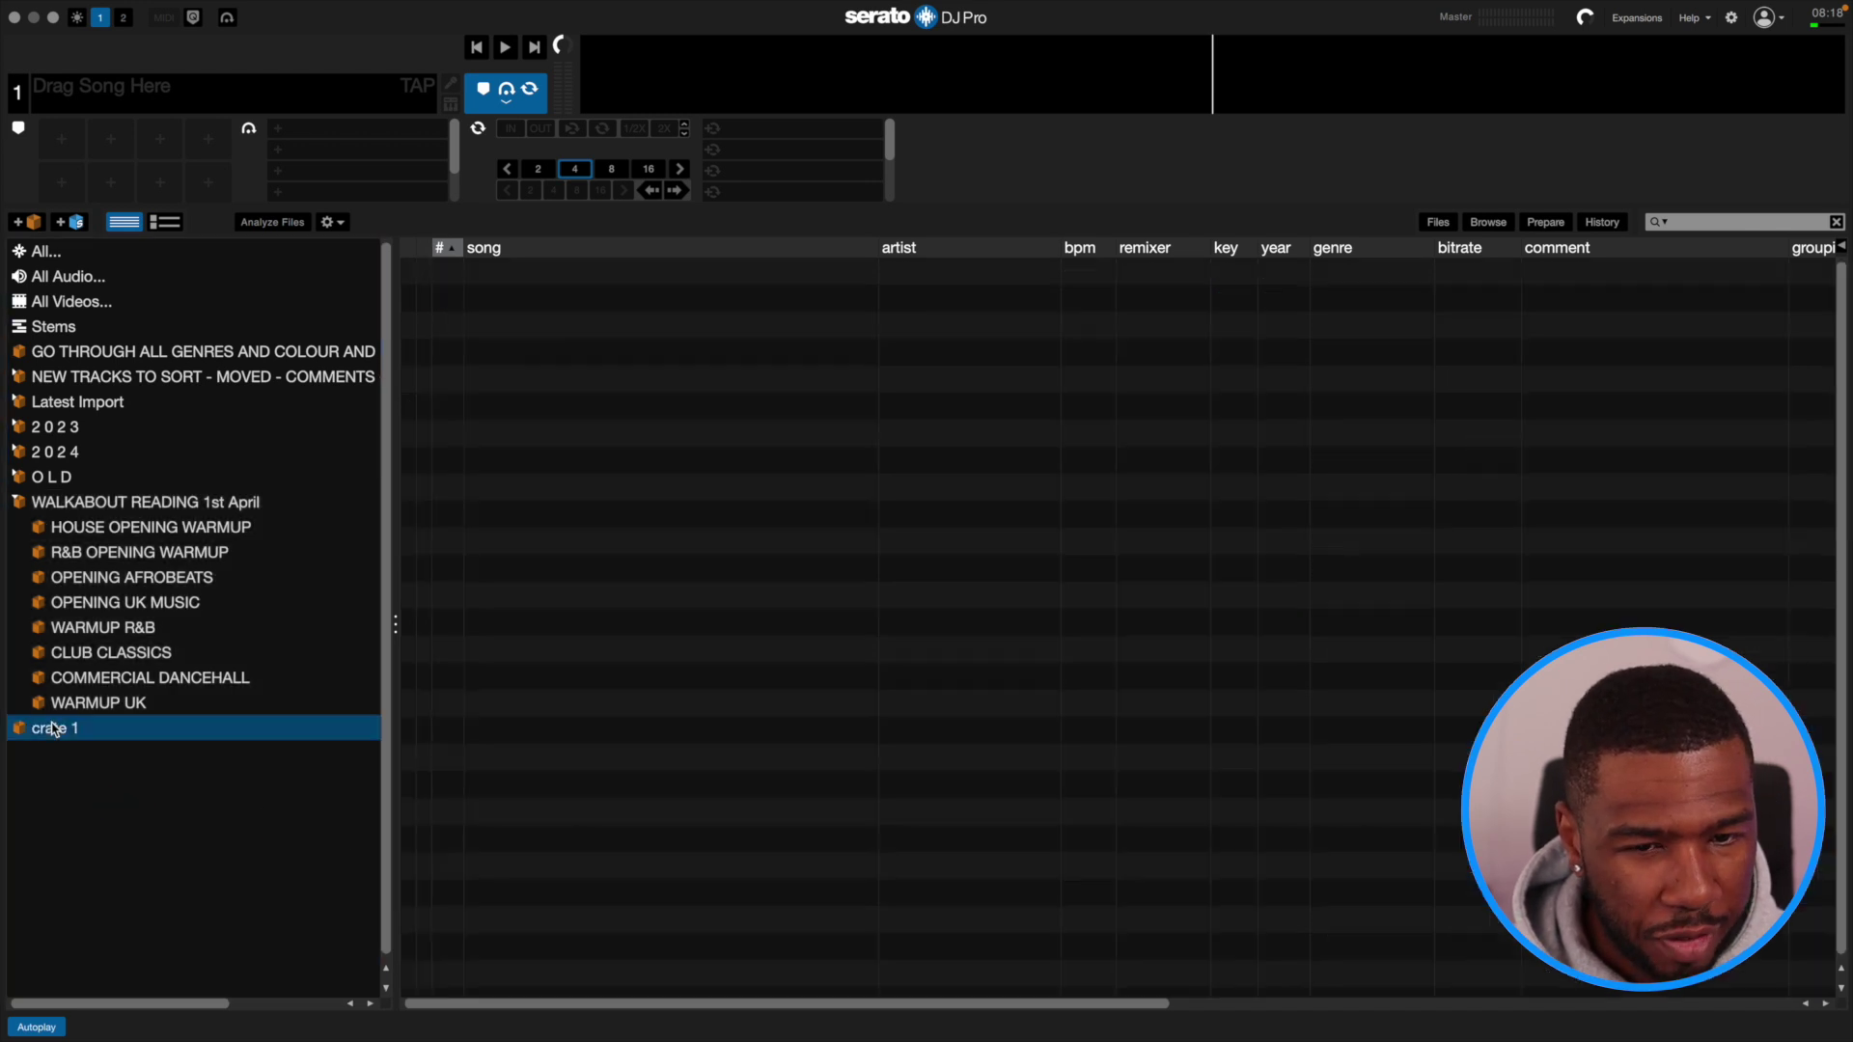
{"action": "double_click", "coordinate": [87, 730]}
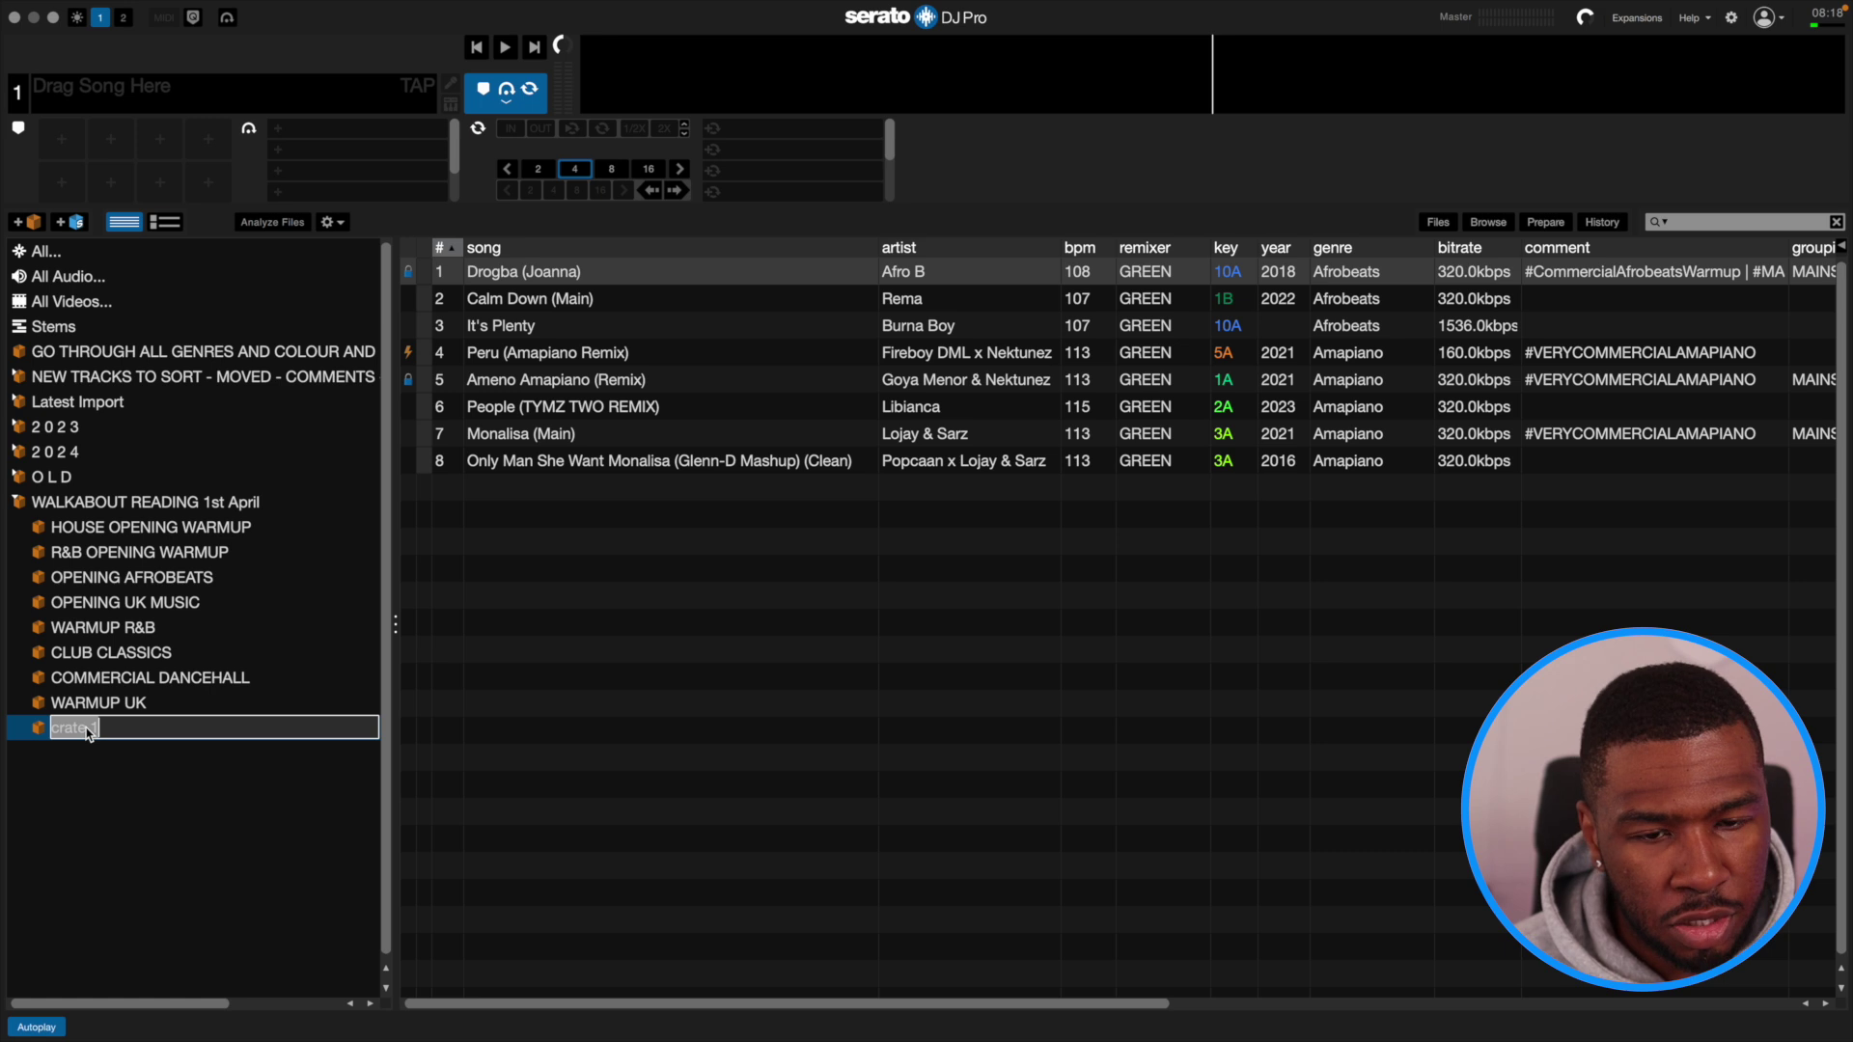
{"action": "type", "text": "COMMERCIAL AFR"}
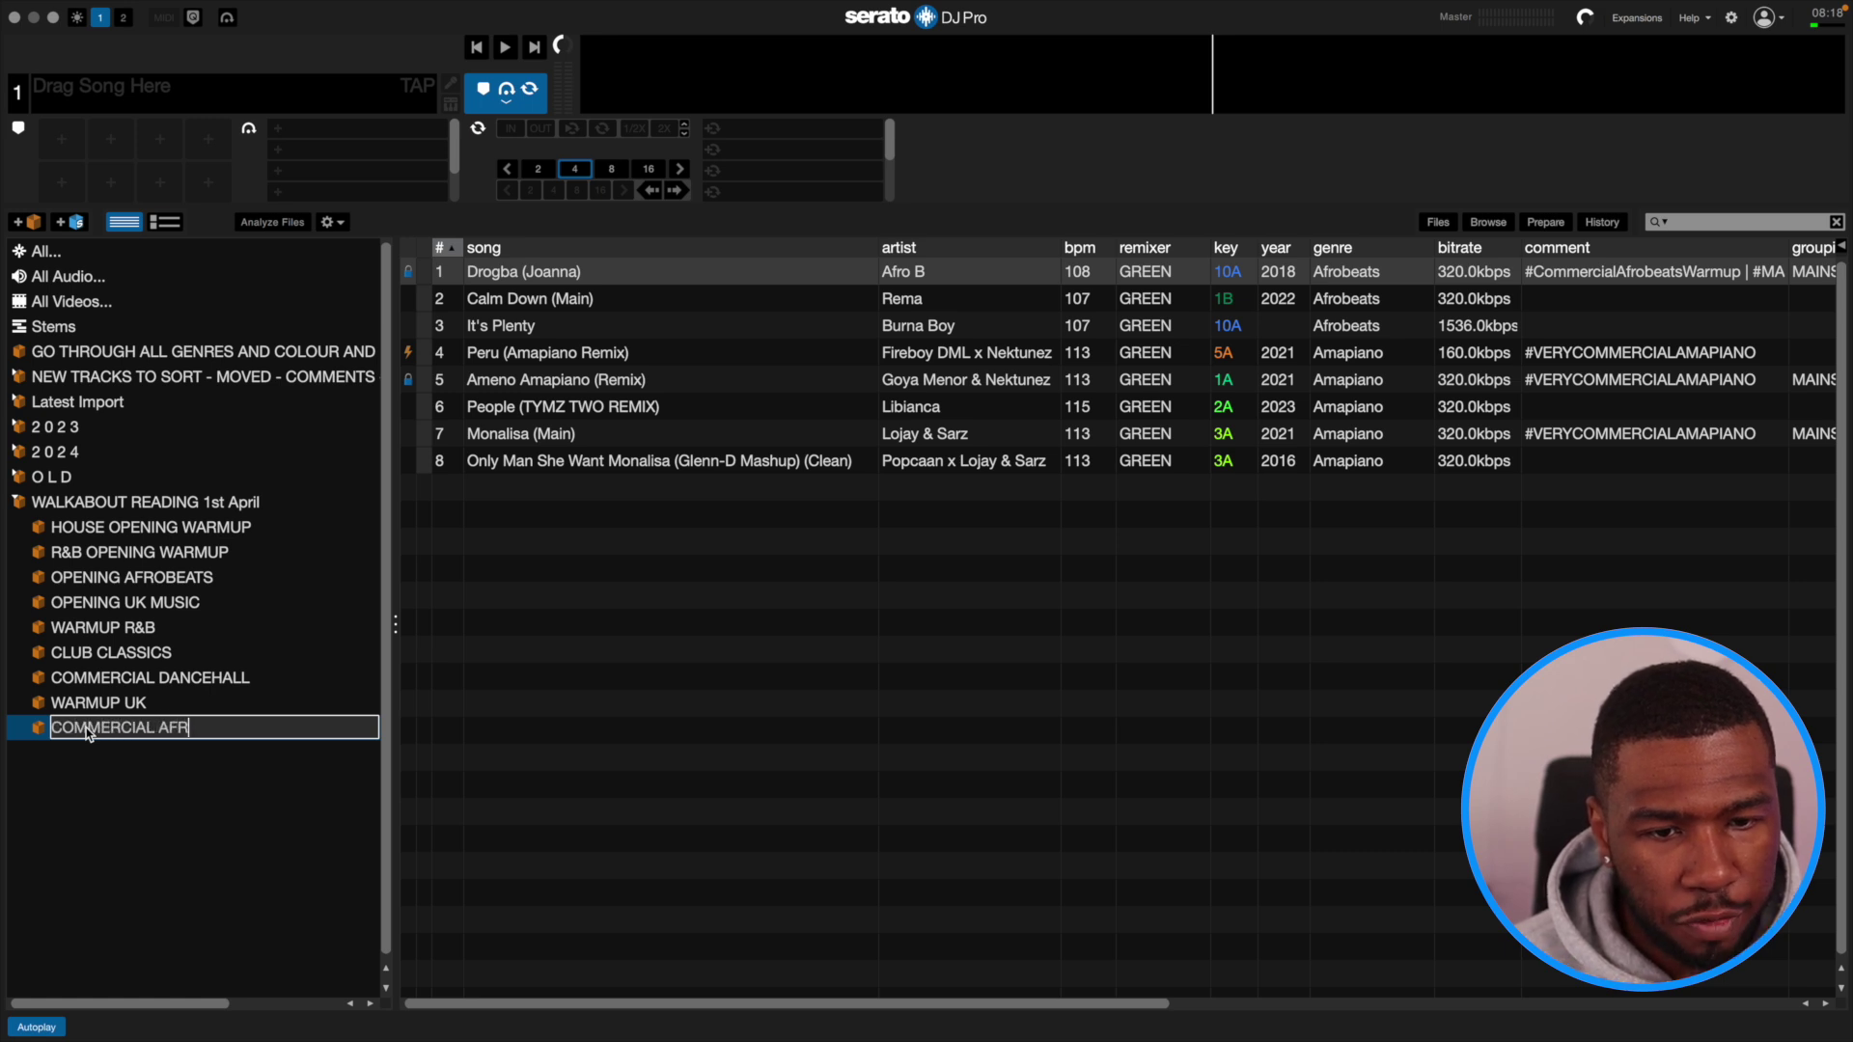
{"action": "type", "text": "OBEATS "}
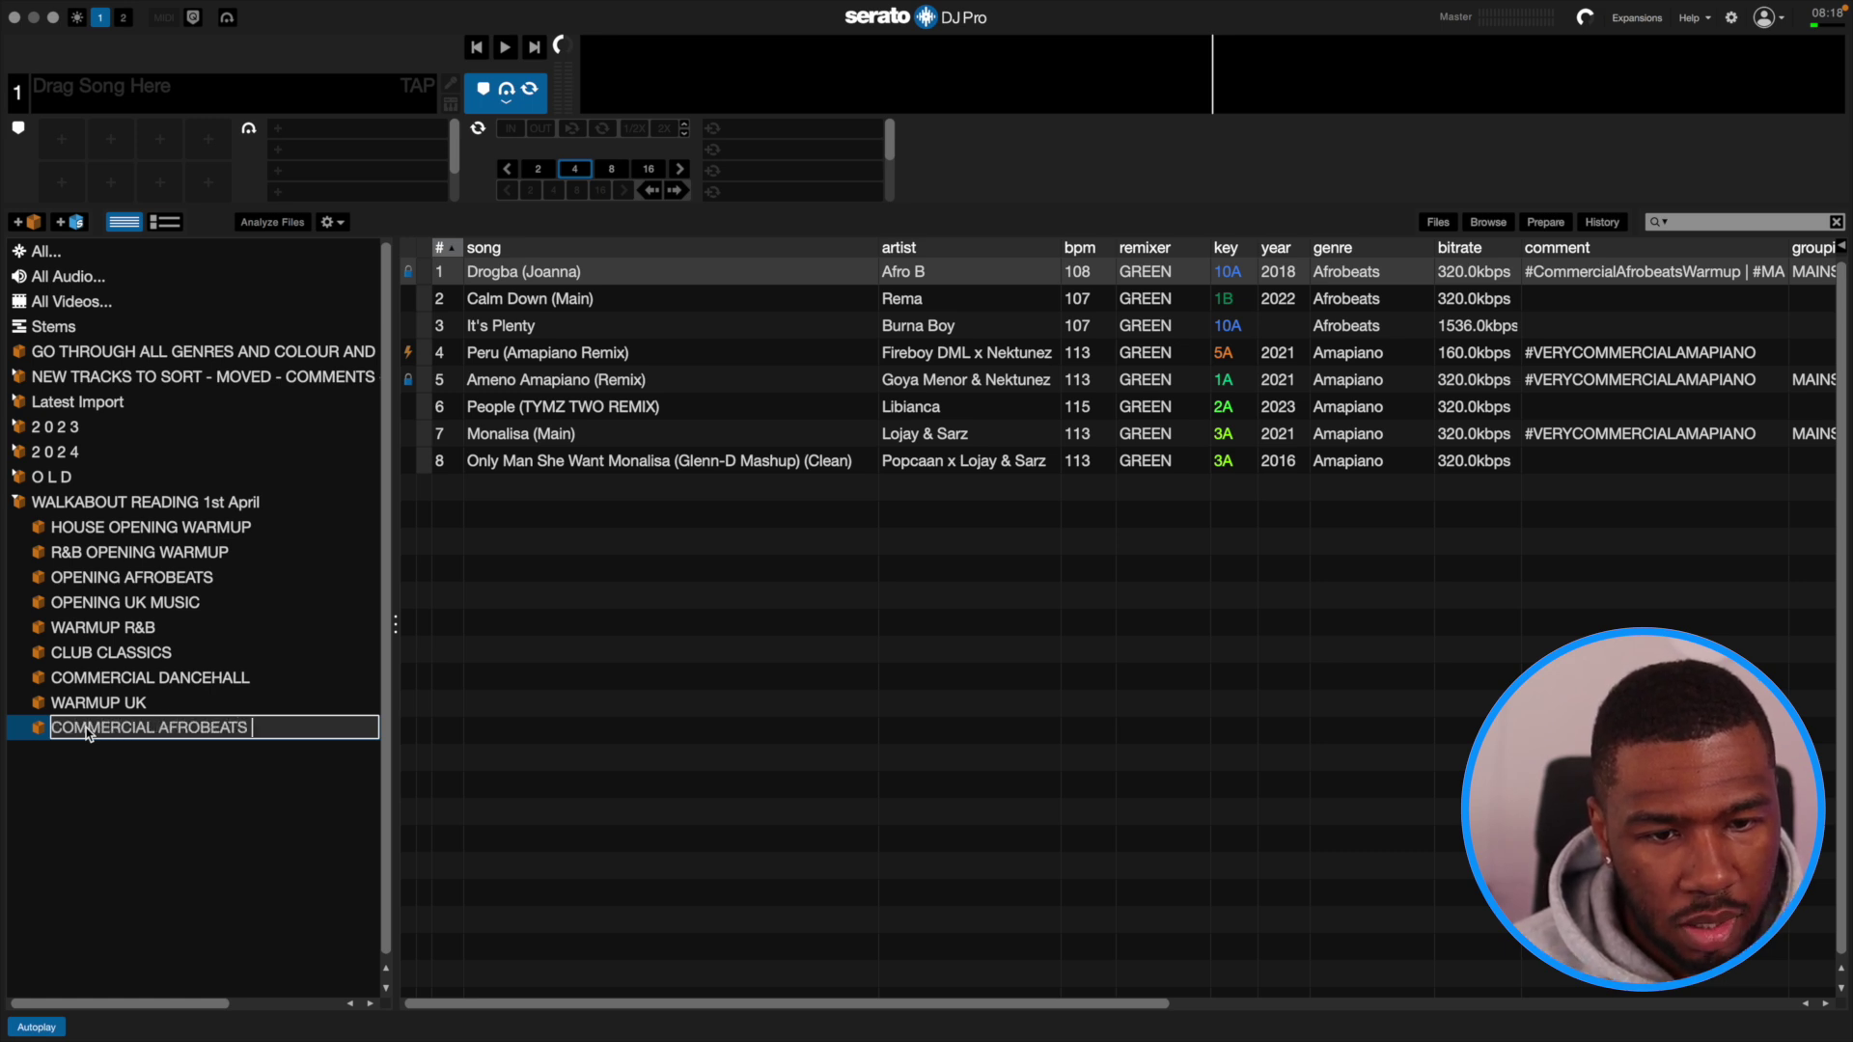
{"action": "type", "text": "AND AMAP"}
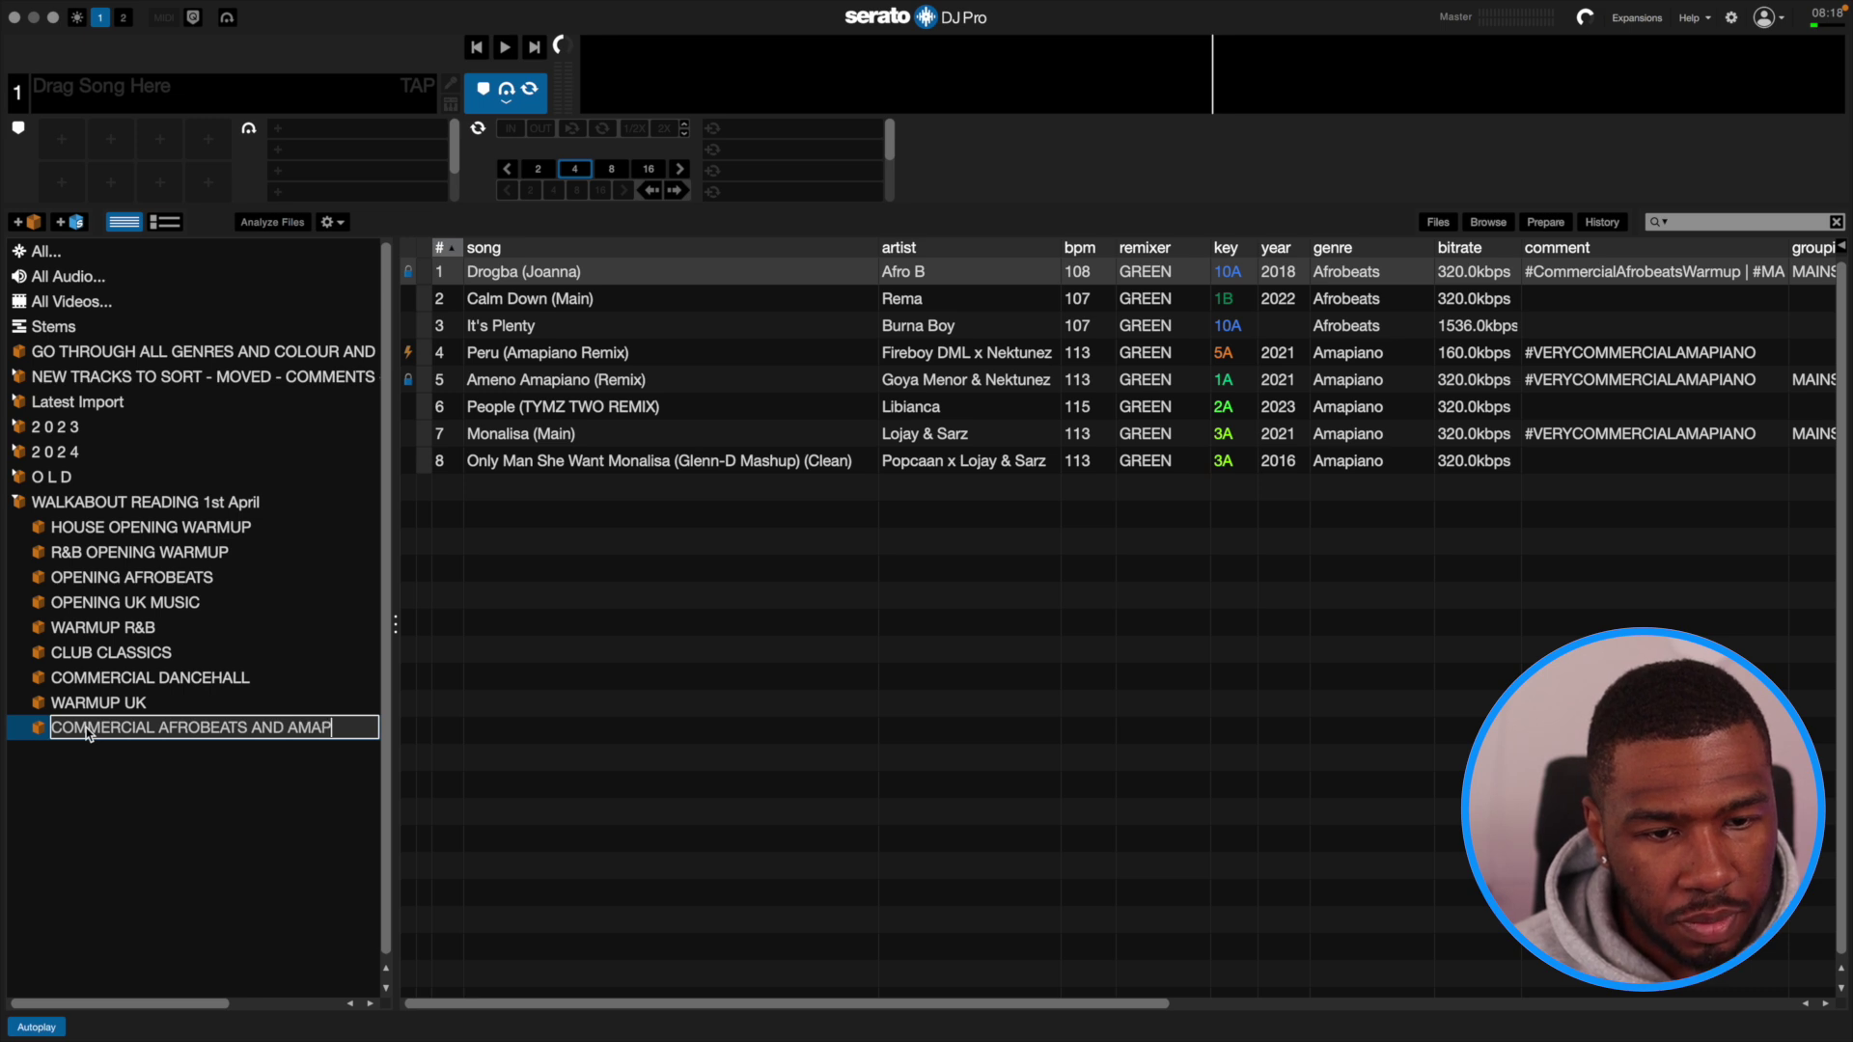
{"action": "type", "text": "IANO"}
{"action": "key", "text": "Return"}
Make a DANCEHALL crate from the 21 tracks, Only Man She Want through Jook Gal (HH Dirty Intro).
{"action": "scroll", "coordinate": [641, 873], "scroll_direction": "down", "scroll_amount": 3}
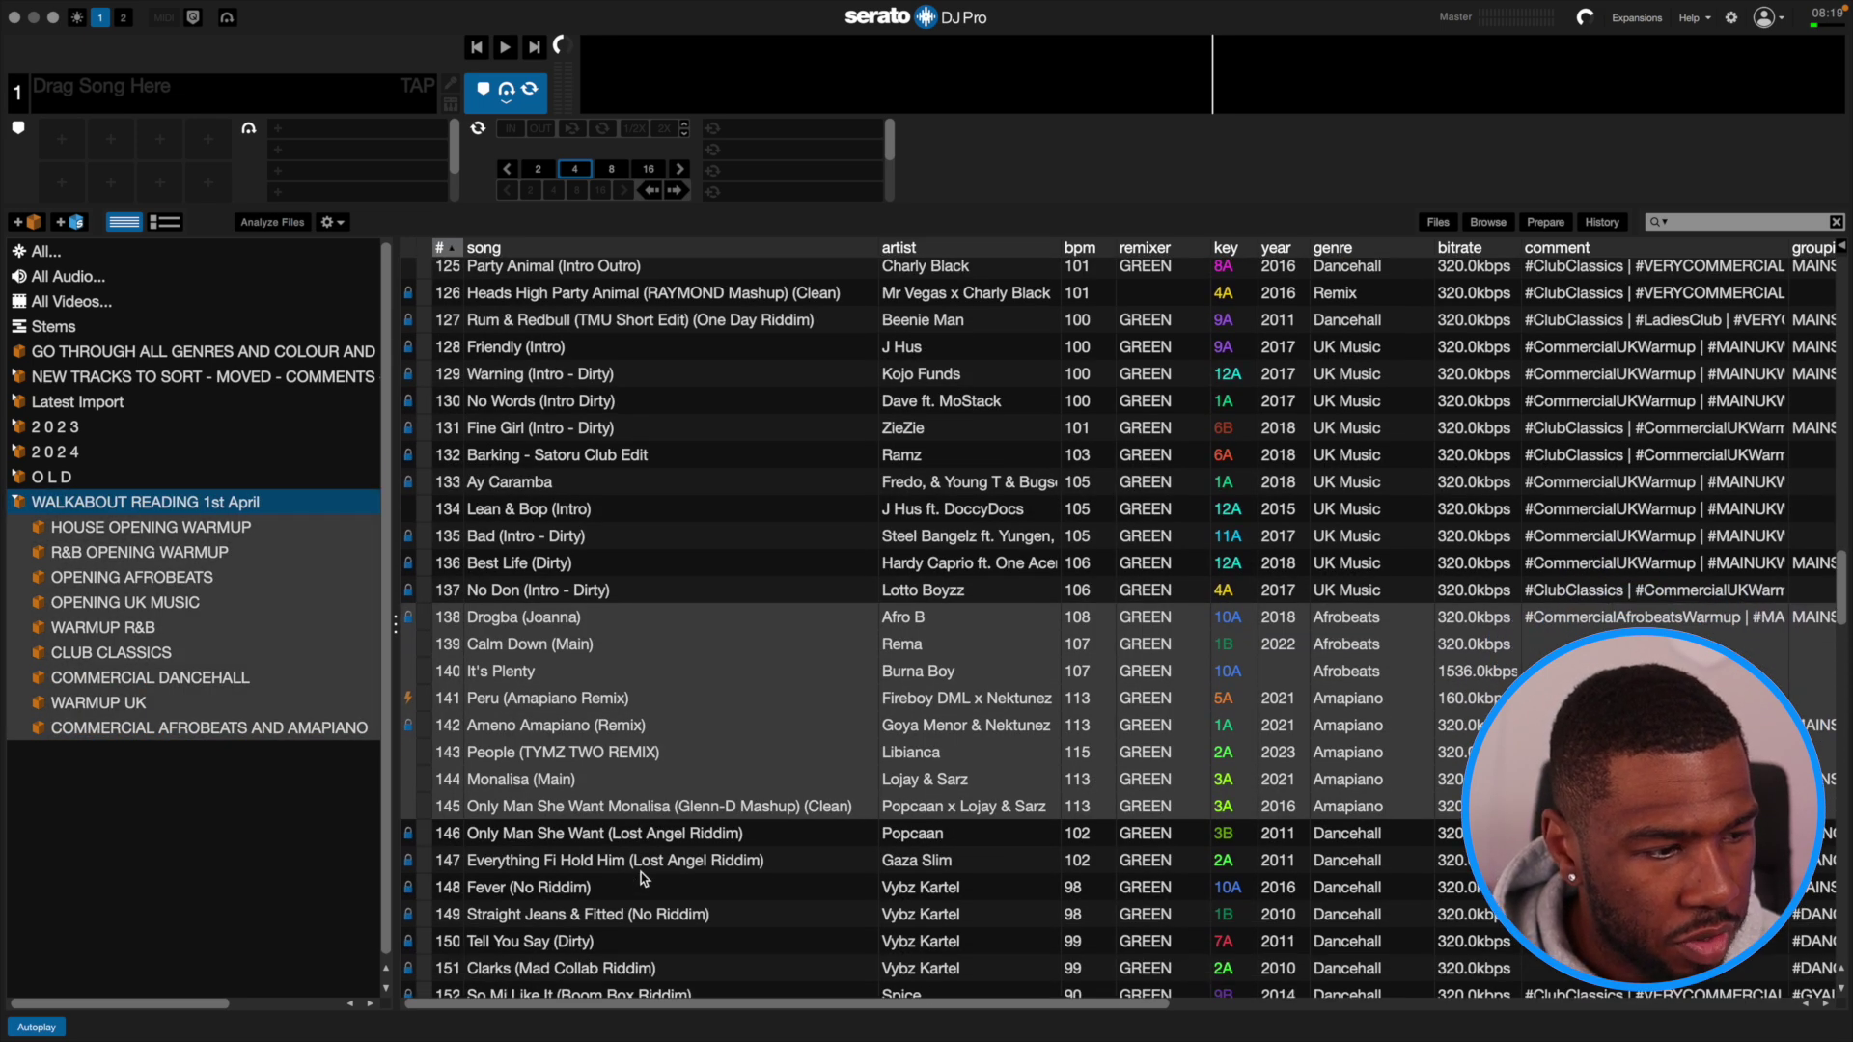
{"action": "scroll", "coordinate": [641, 872], "scroll_direction": "down", "scroll_amount": 4}
{"action": "left_click", "coordinate": [697, 550]}
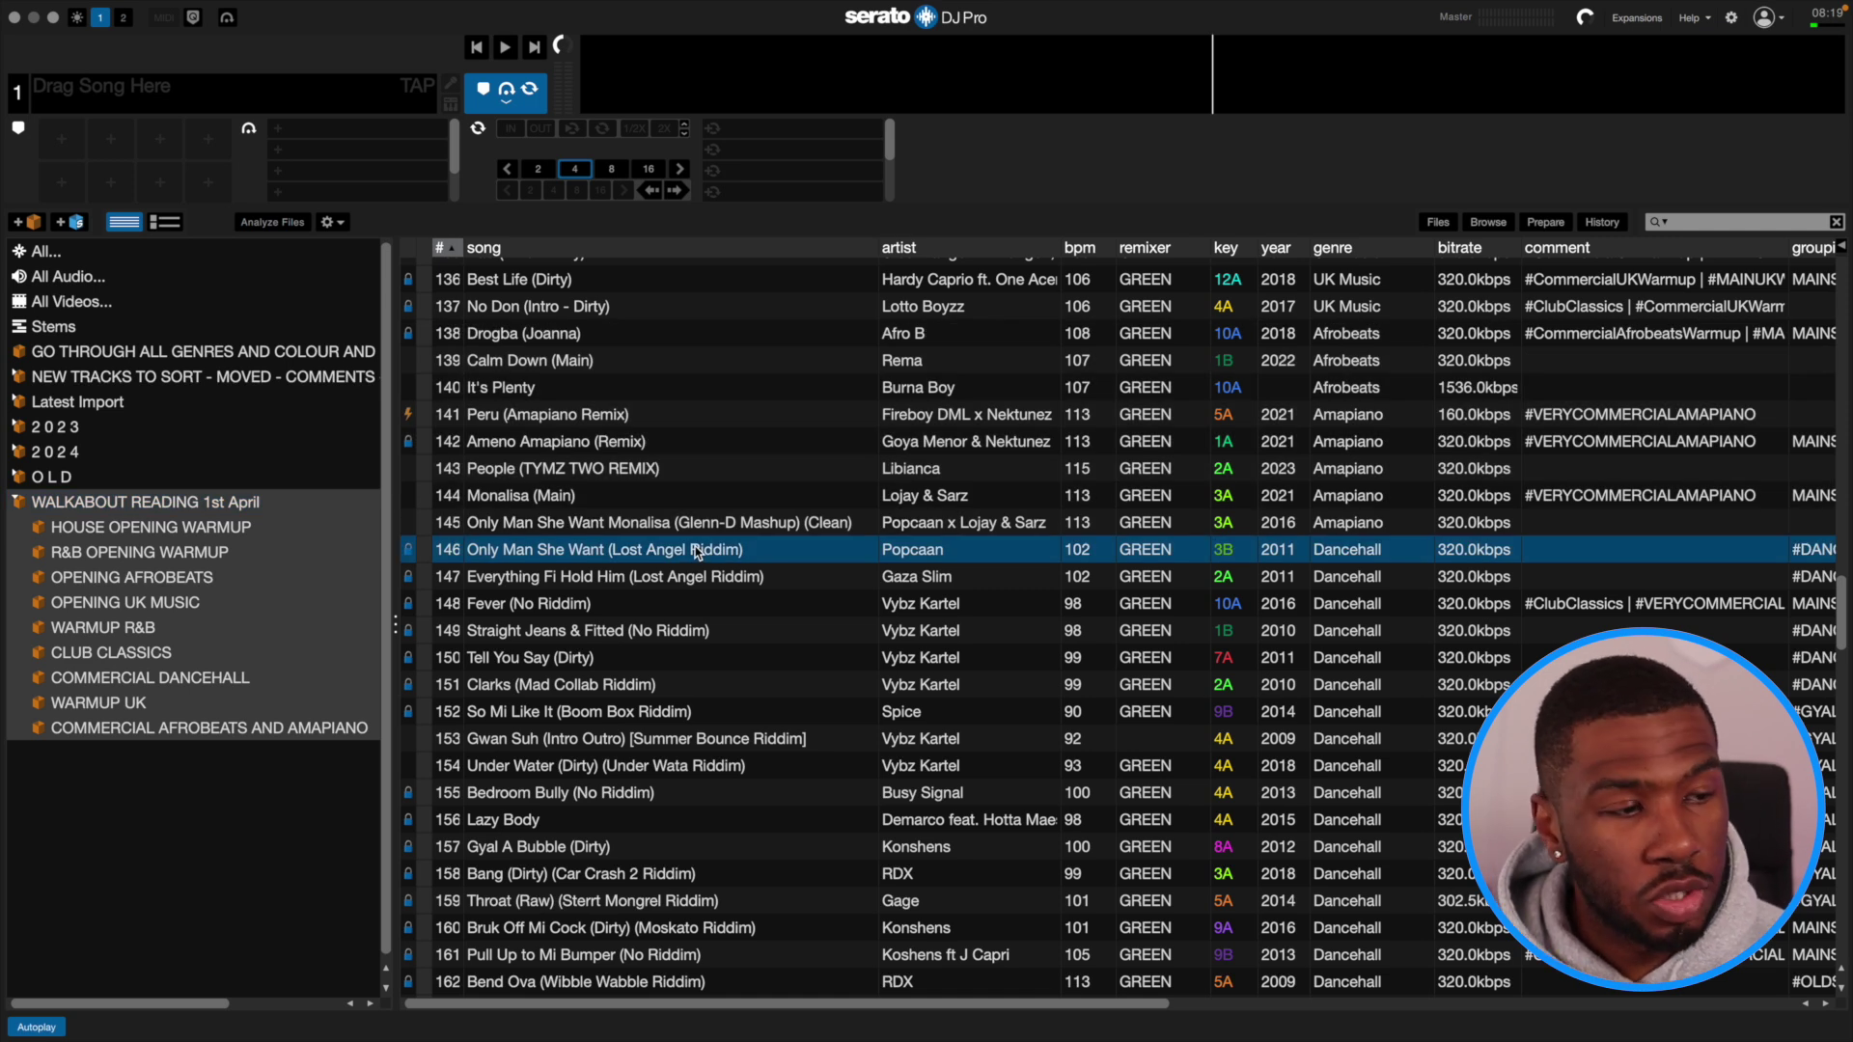
{"action": "scroll", "coordinate": [765, 589], "scroll_direction": "down", "scroll_amount": 1}
{"action": "scroll", "coordinate": [765, 589], "scroll_direction": "down", "scroll_amount": 3}
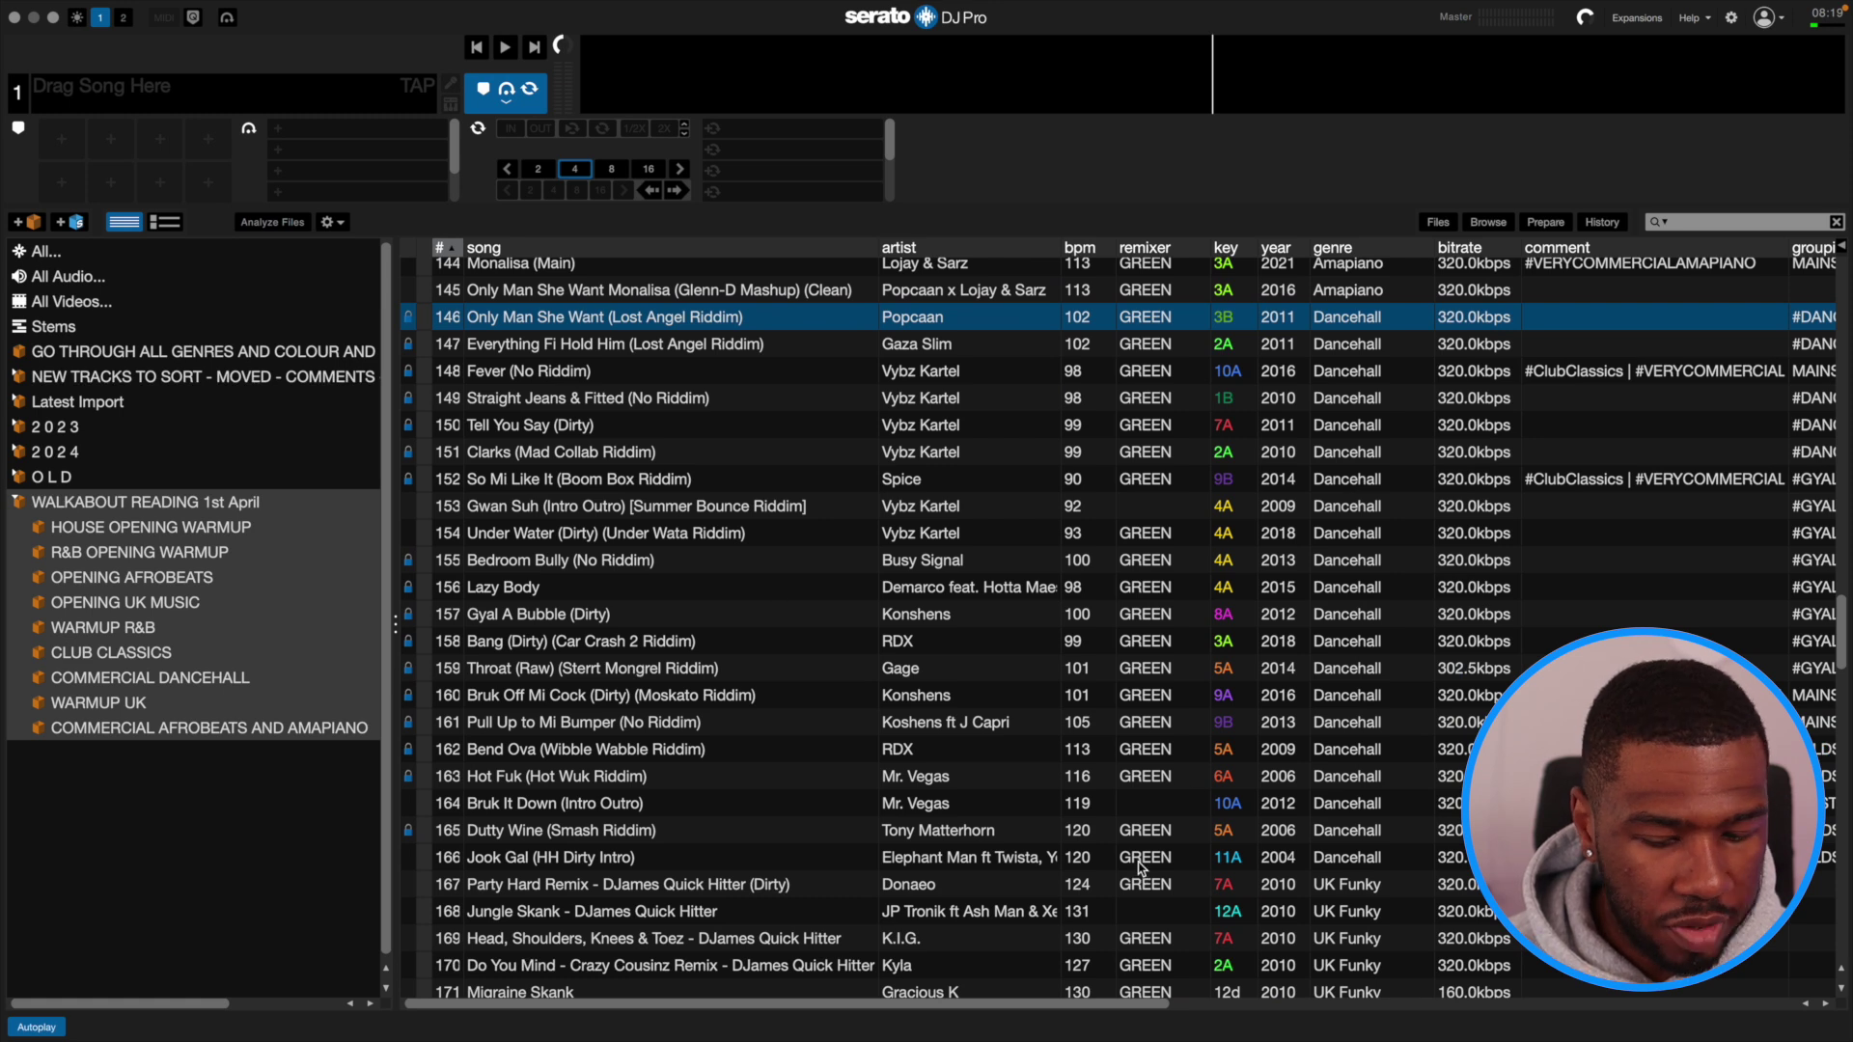
{"action": "left_click", "coordinate": [1139, 858], "text": "shift"}
{"action": "left_click_drag", "start_coordinate": [1038, 521], "coordinate": [87, 786]}
{"action": "type", "text": "DANCEHALKL"}
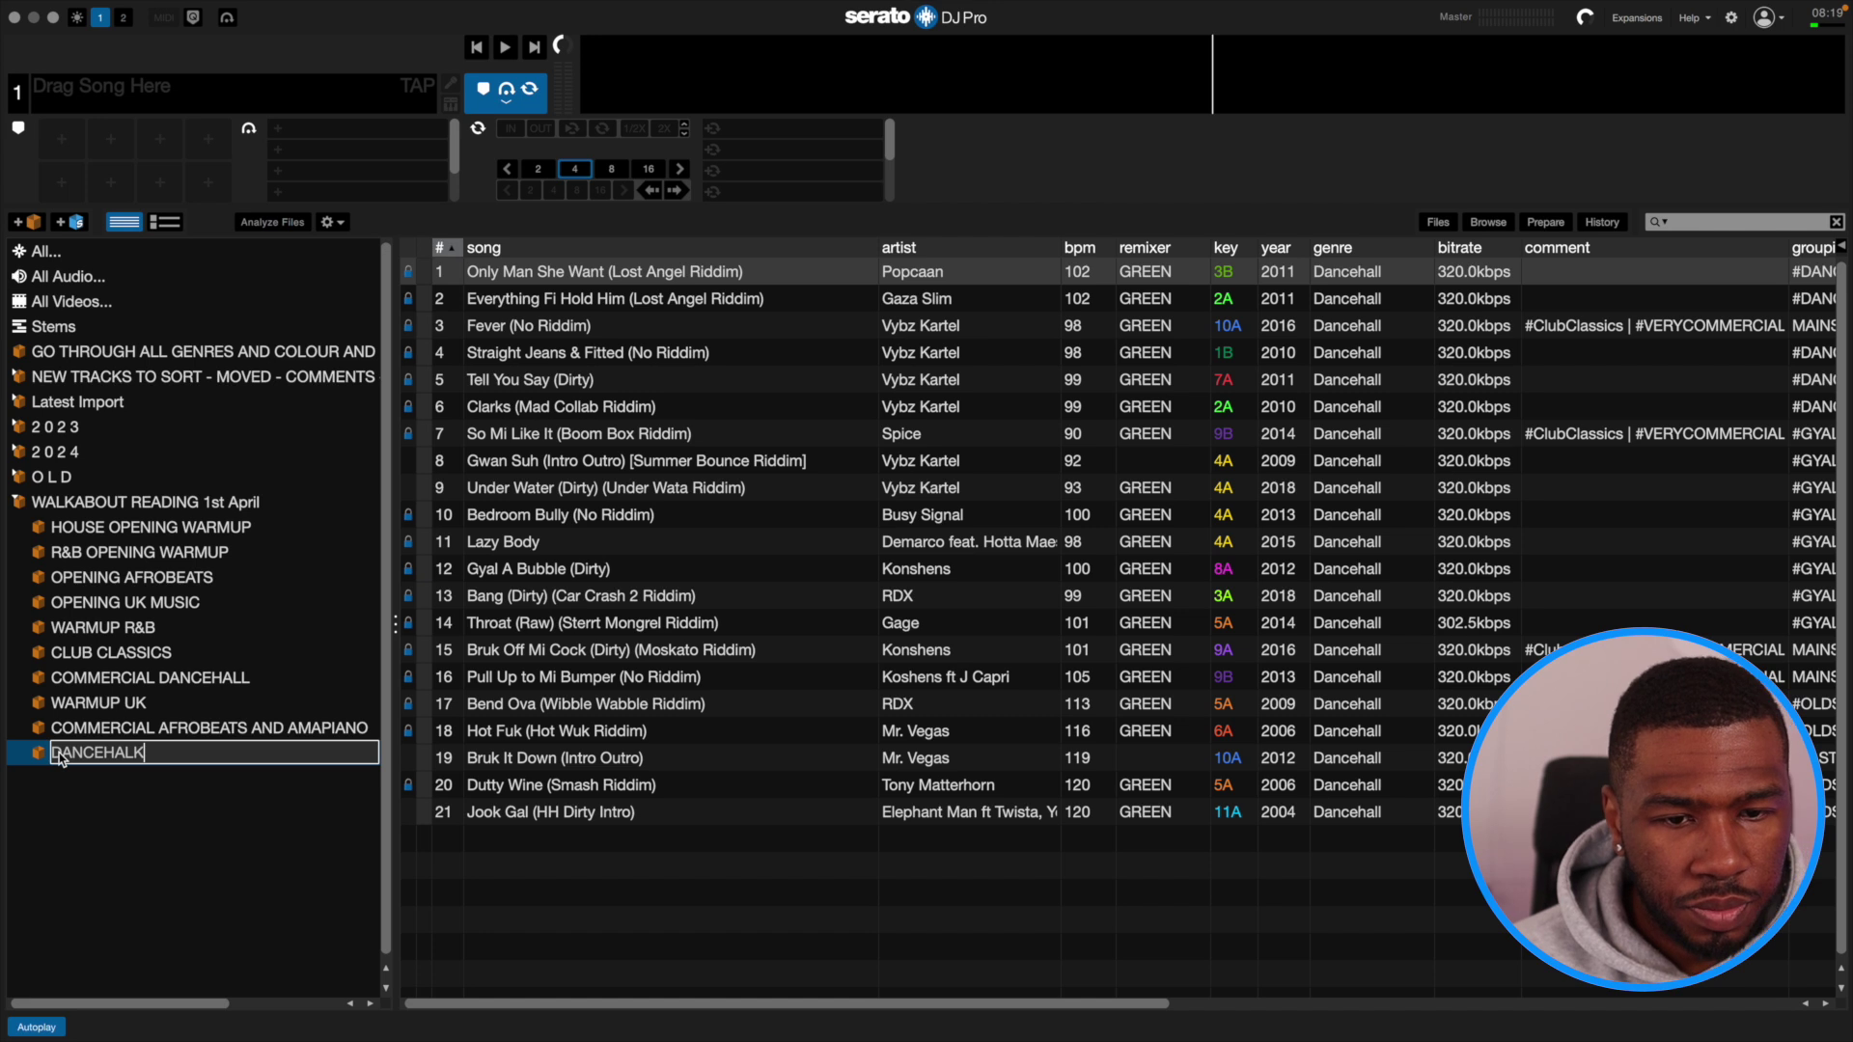
{"action": "key", "text": "Return"}
Make a UK FUNKY crate from the five tracks, Party Hard Remix through Migraine Skank.
{"action": "left_click", "coordinate": [234, 509]}
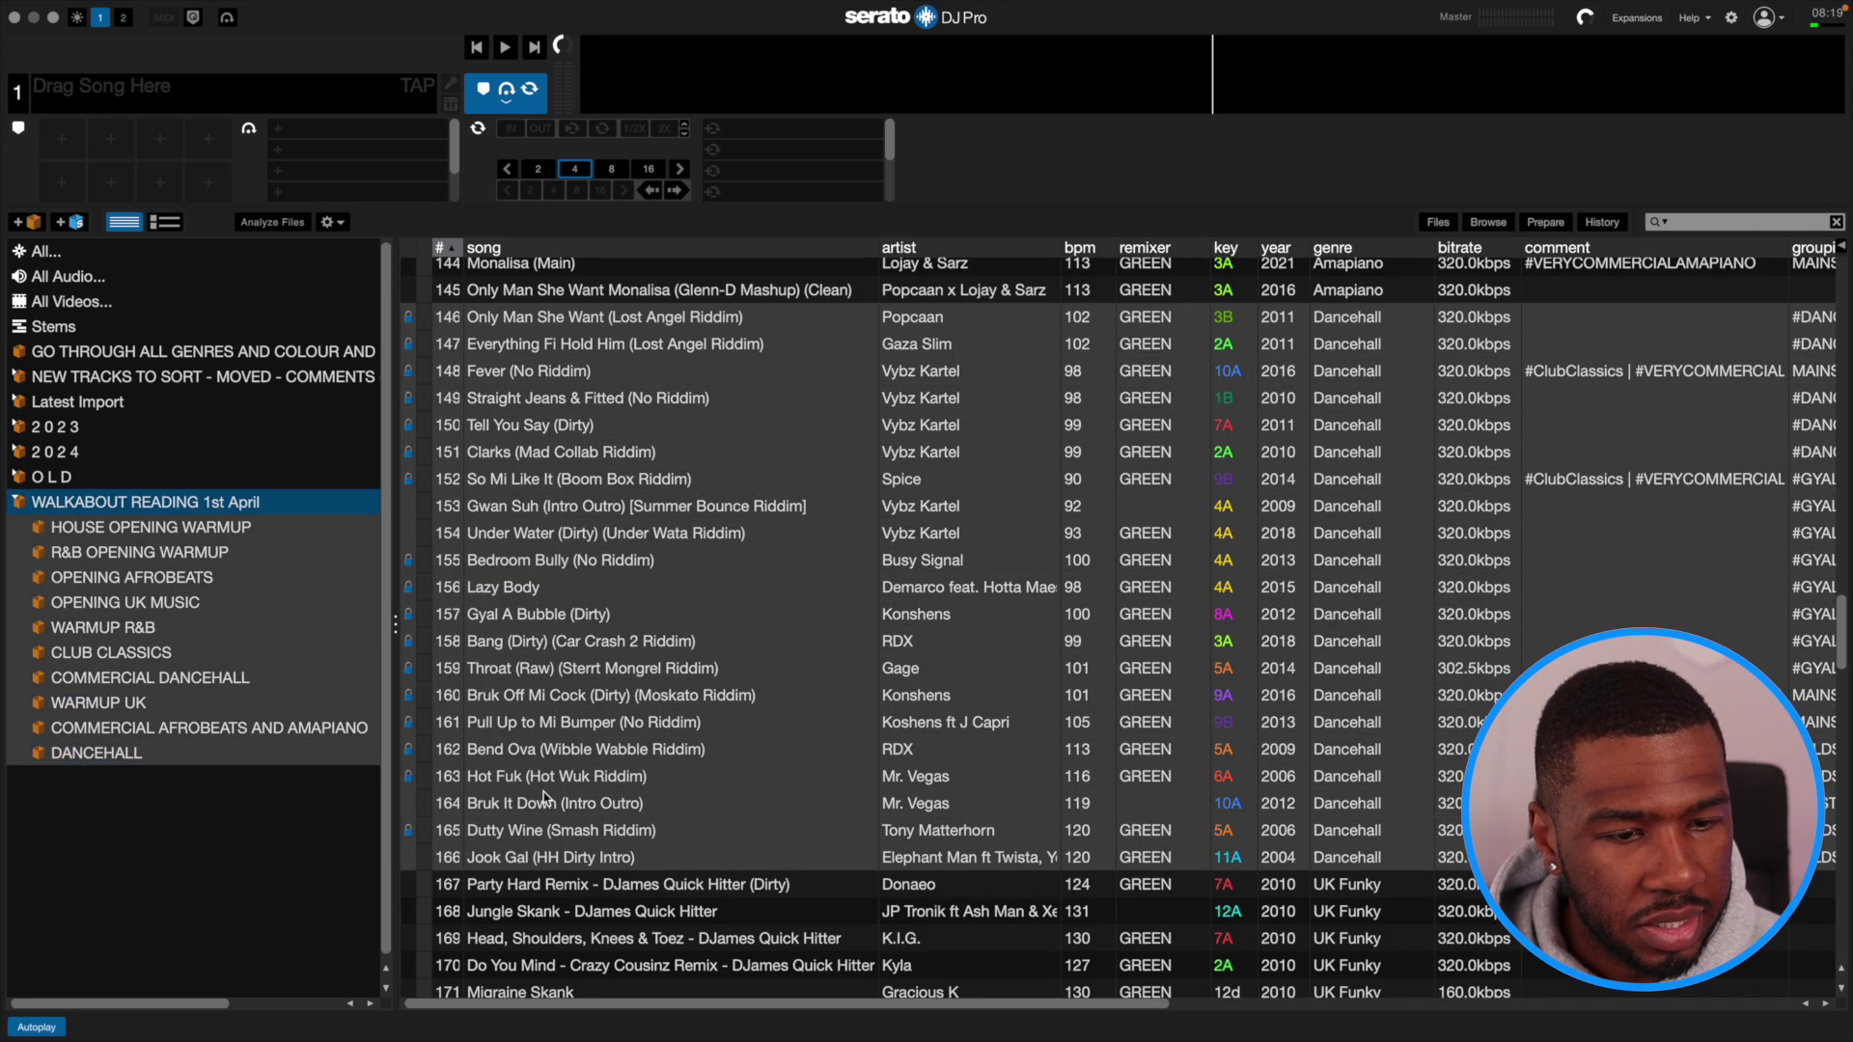
{"action": "scroll", "coordinate": [545, 799], "scroll_direction": "down", "scroll_amount": 1}
{"action": "scroll", "coordinate": [547, 799], "scroll_direction": "down", "scroll_amount": 1}
{"action": "left_click", "coordinate": [631, 743]}
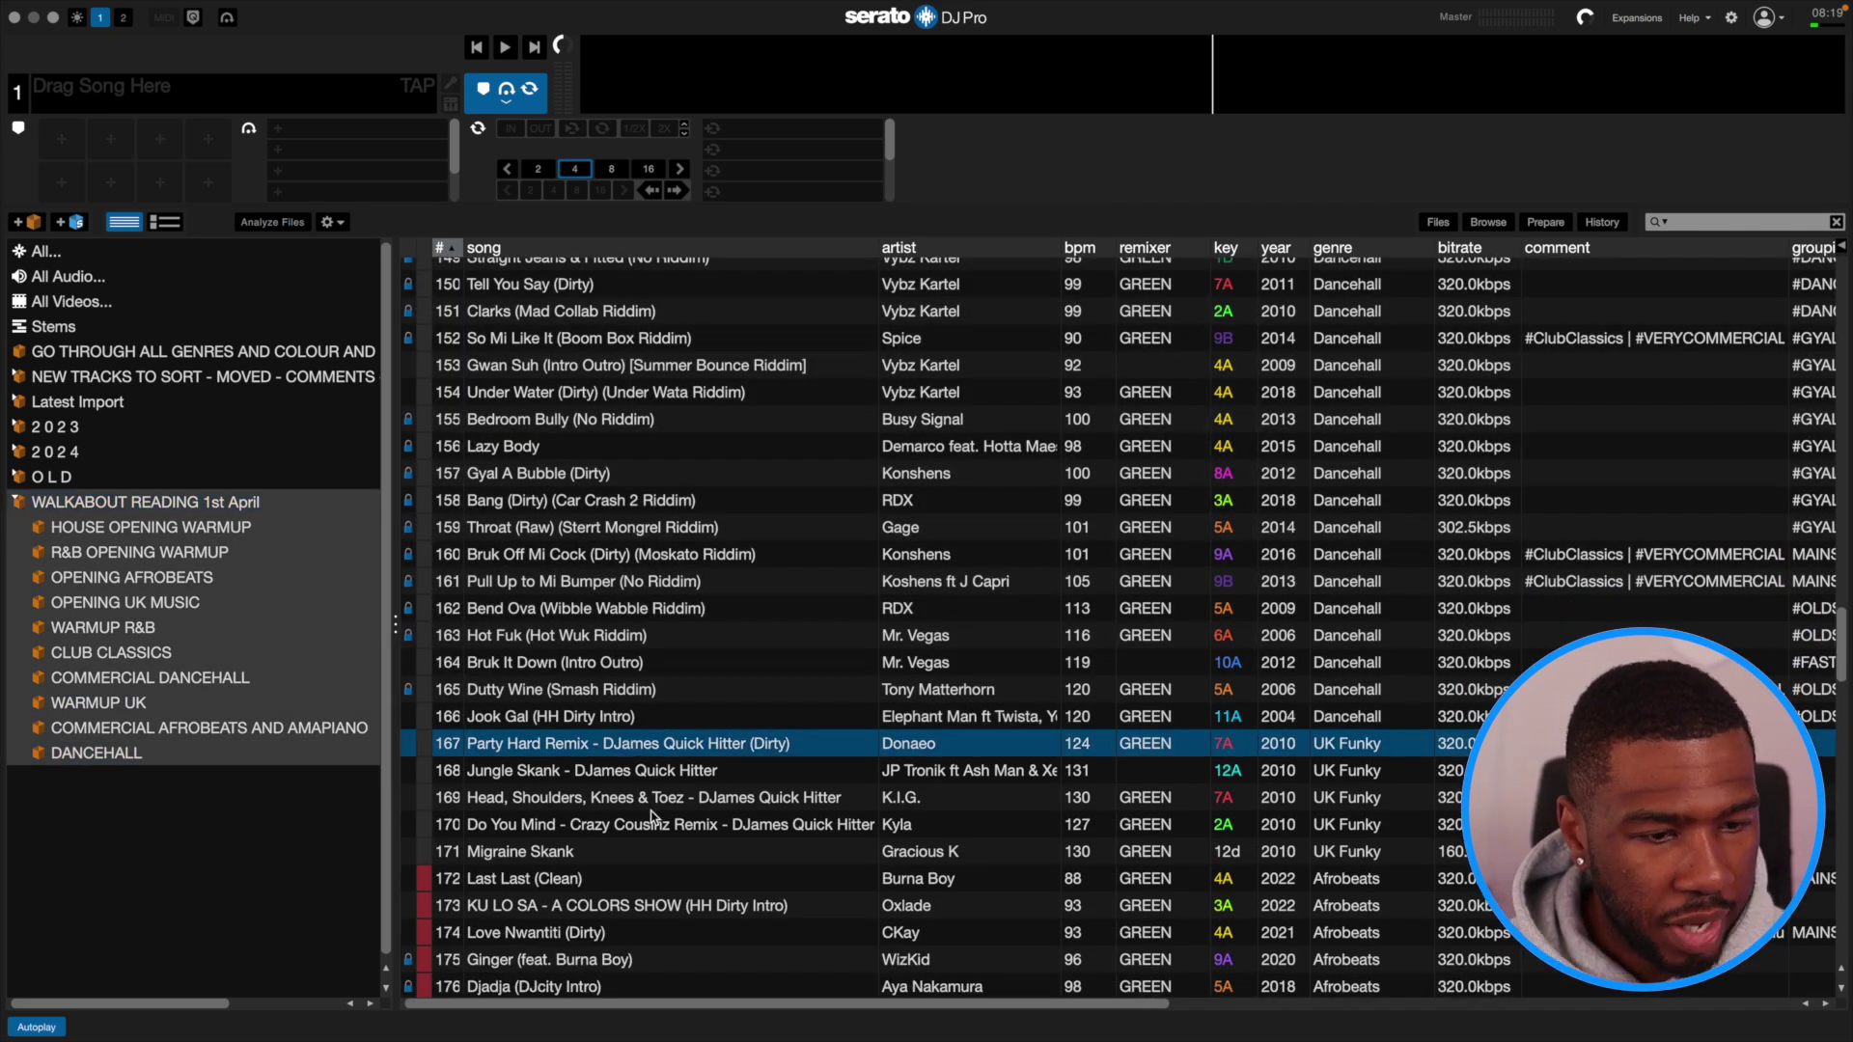
{"action": "left_click", "coordinate": [629, 857], "text": "shift"}
{"action": "left_click_drag", "start_coordinate": [627, 855], "coordinate": [55, 815]}
{"action": "left_click", "coordinate": [65, 778]}
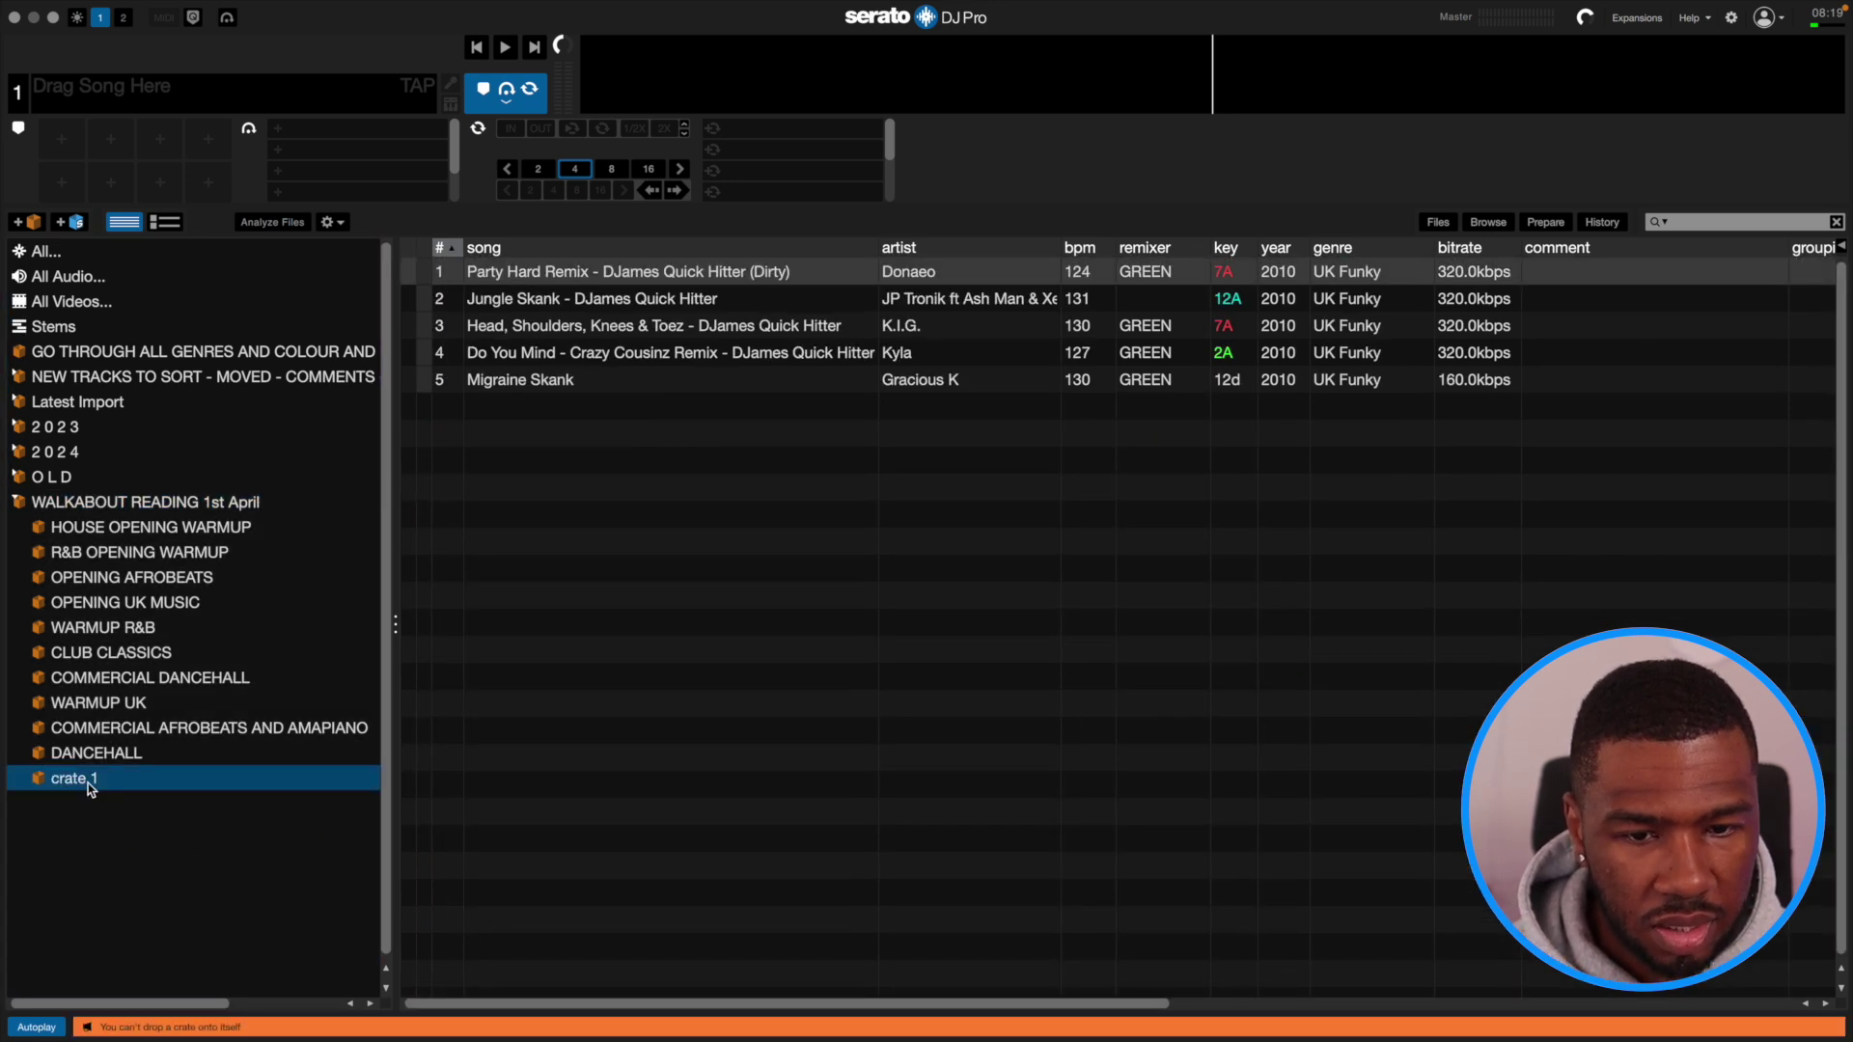
{"action": "double_click", "coordinate": [91, 781]}
{"action": "left_click", "coordinate": [89, 784]}
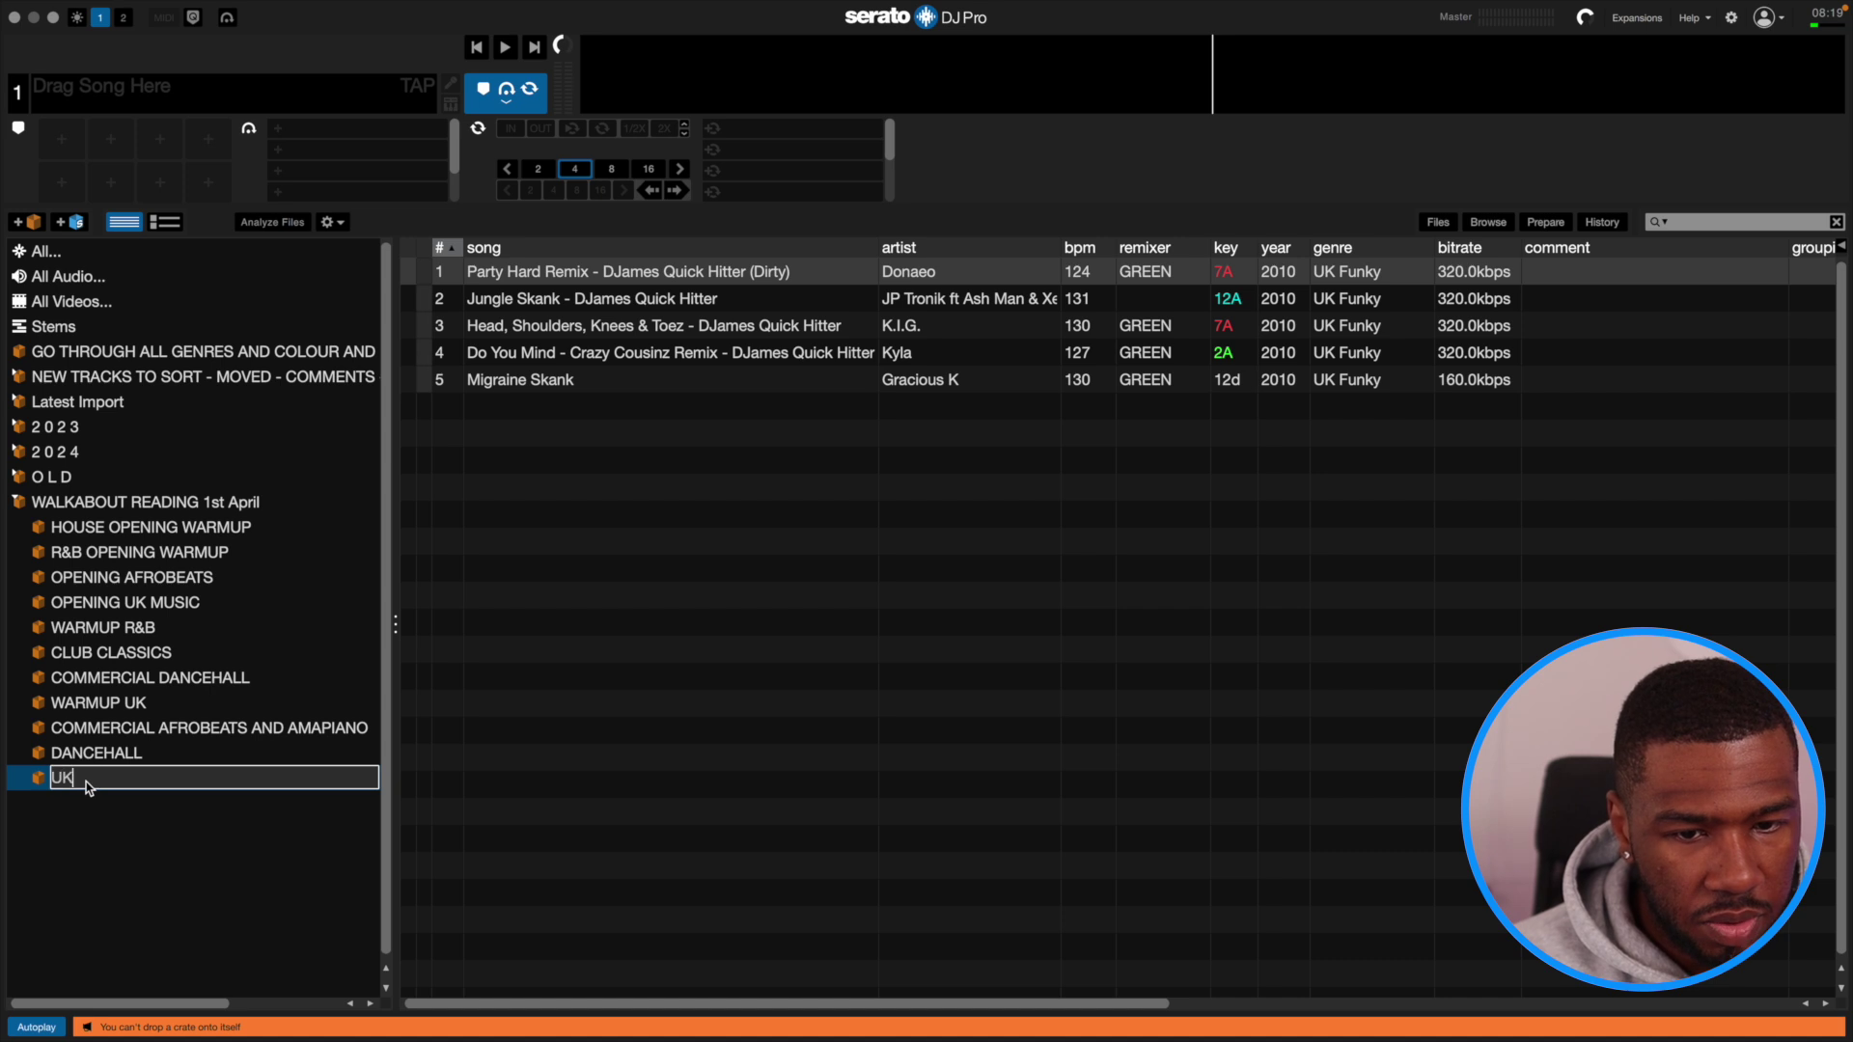
{"action": "type", "text": "UK FUNKY"}
{"action": "key", "text": "Return"}
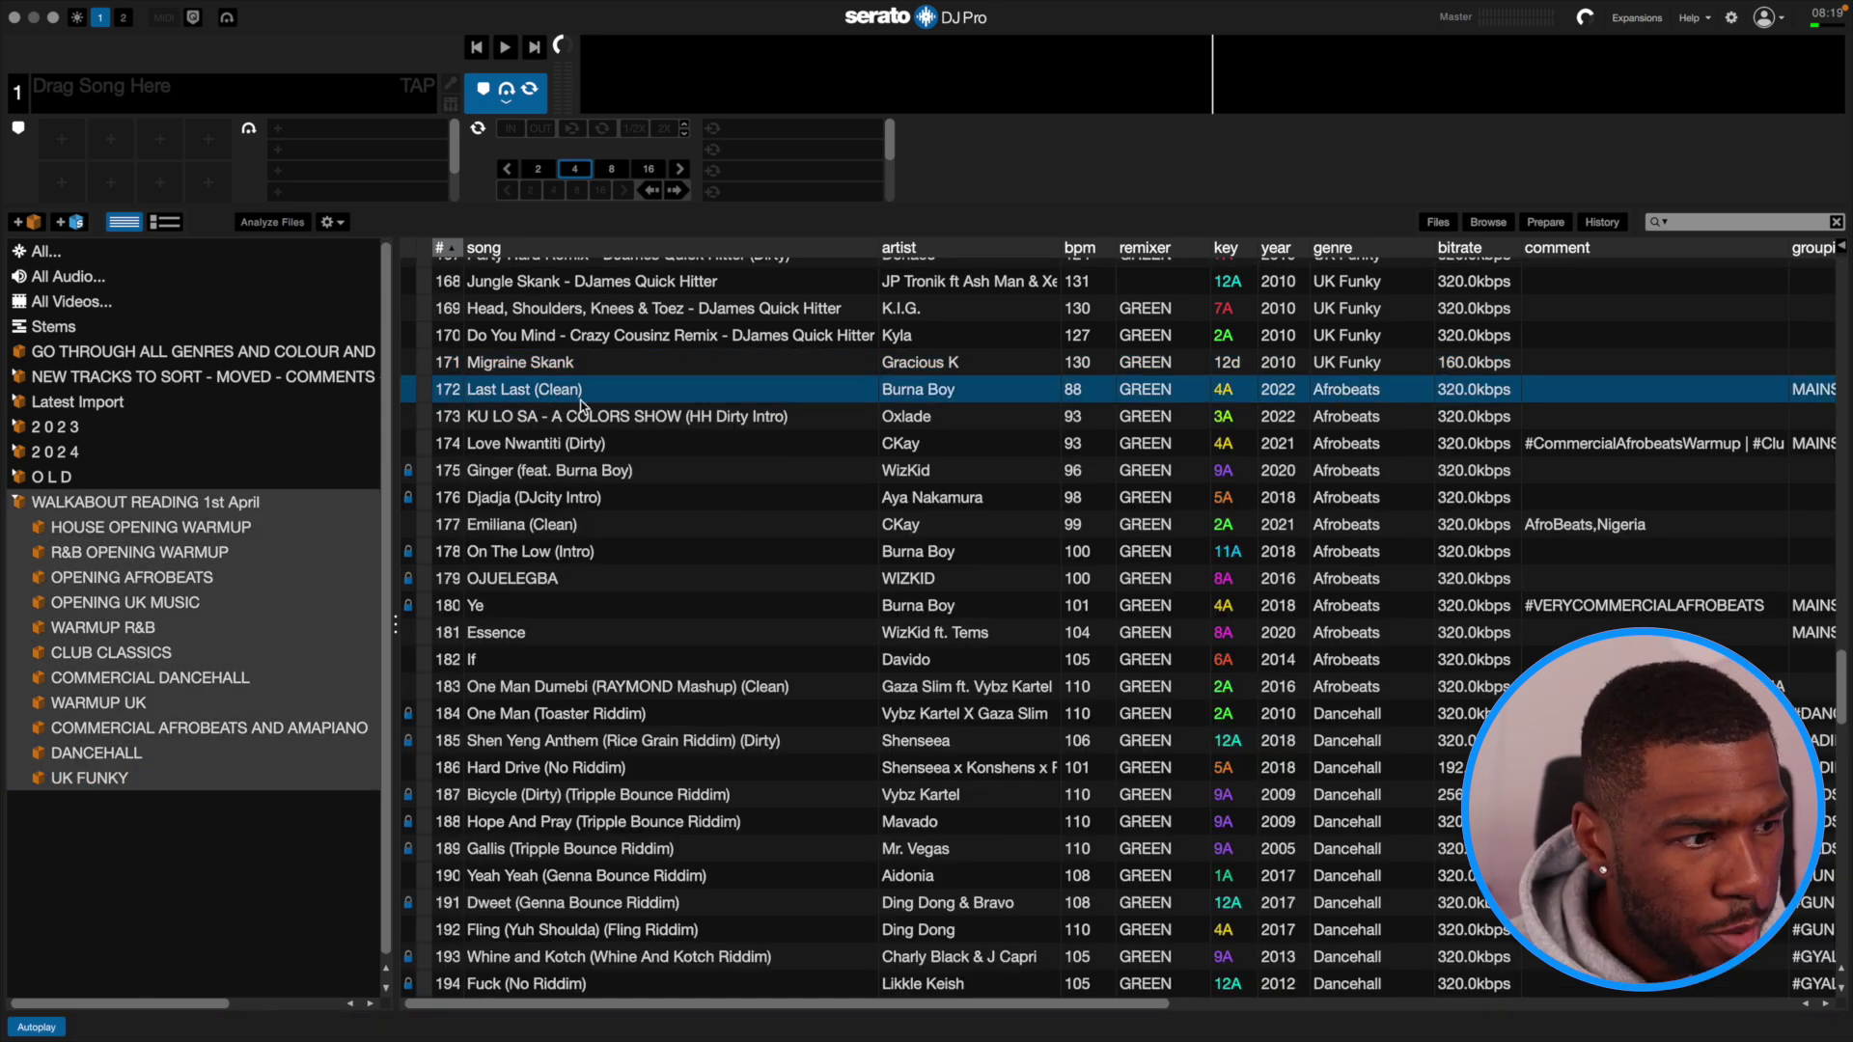
Make an AFROBEATS crate from the 12 Afrobeats tracks ending at One Man Dumebi (RAYMOND Mashup).
{"action": "left_click", "coordinate": [580, 693], "text": "shift"}
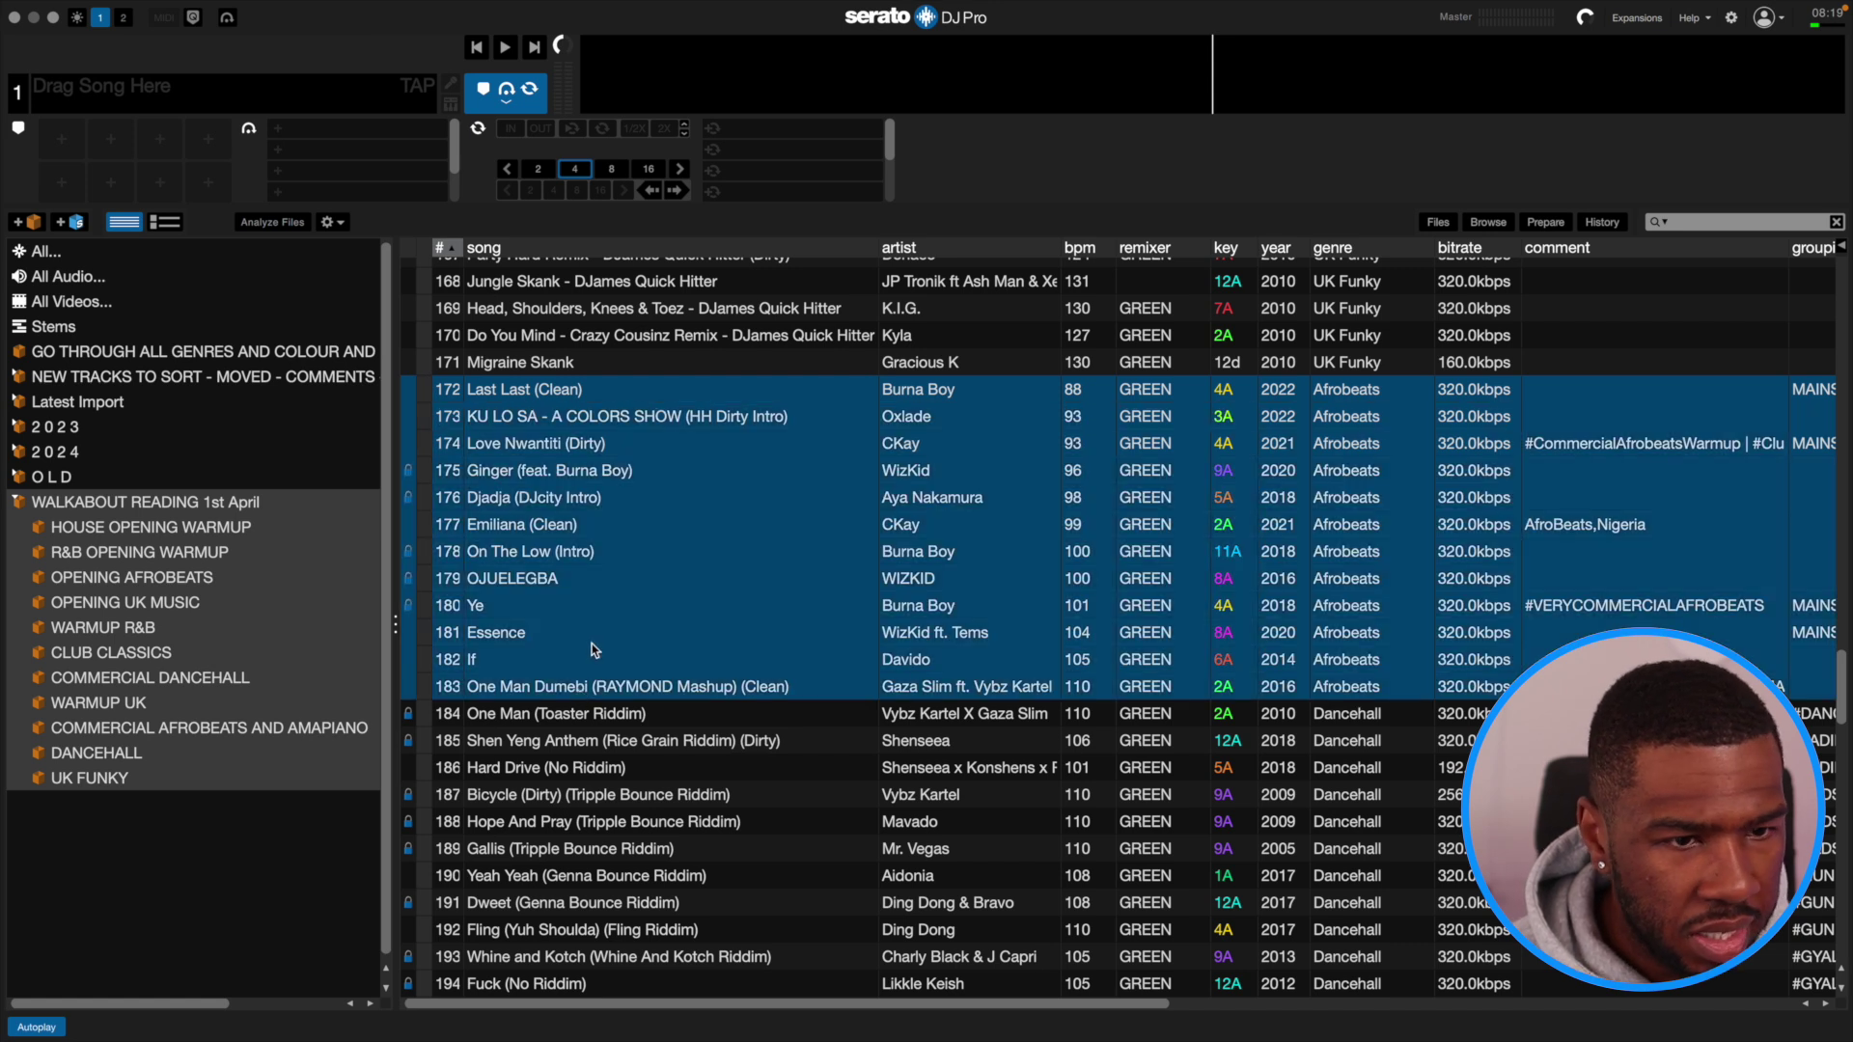
{"action": "left_click_drag", "start_coordinate": [593, 645], "coordinate": [51, 807]}
{"action": "left_click", "coordinate": [51, 807]}
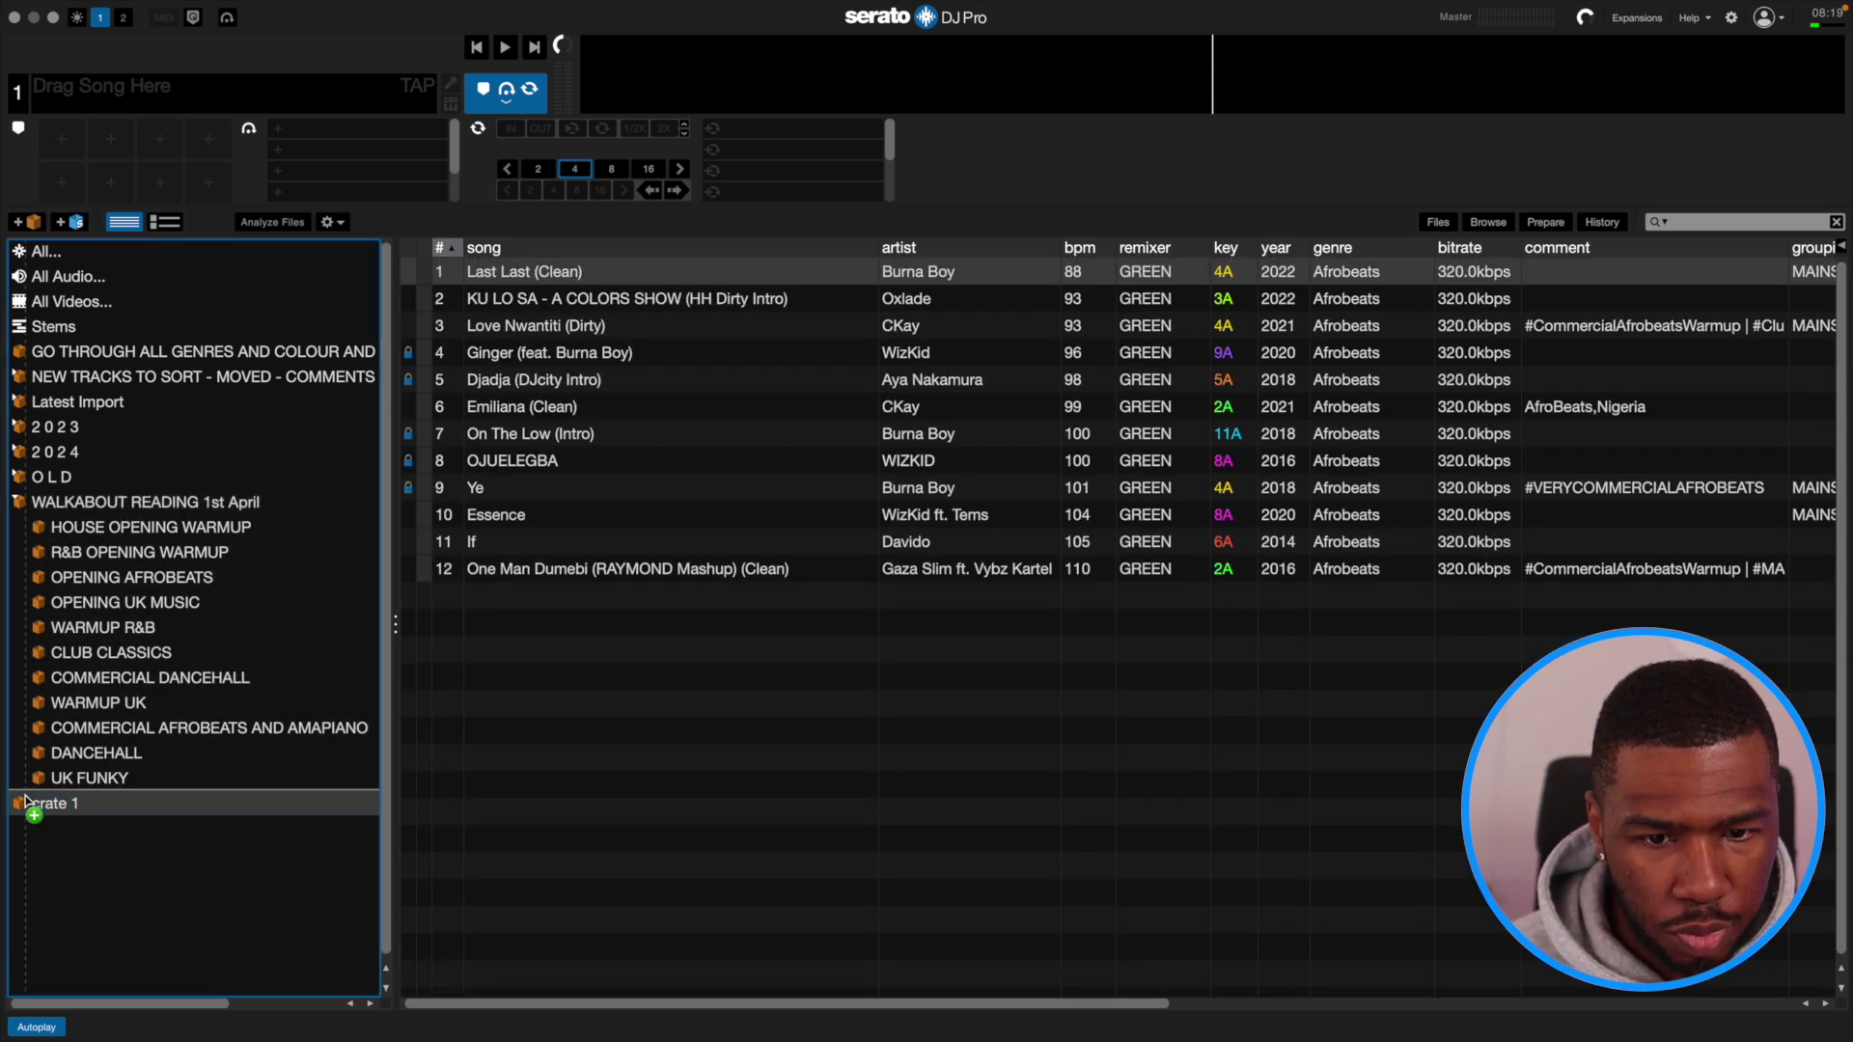
{"action": "double_click", "coordinate": [61, 809]}
{"action": "type", "text": "AFROBEATS"}
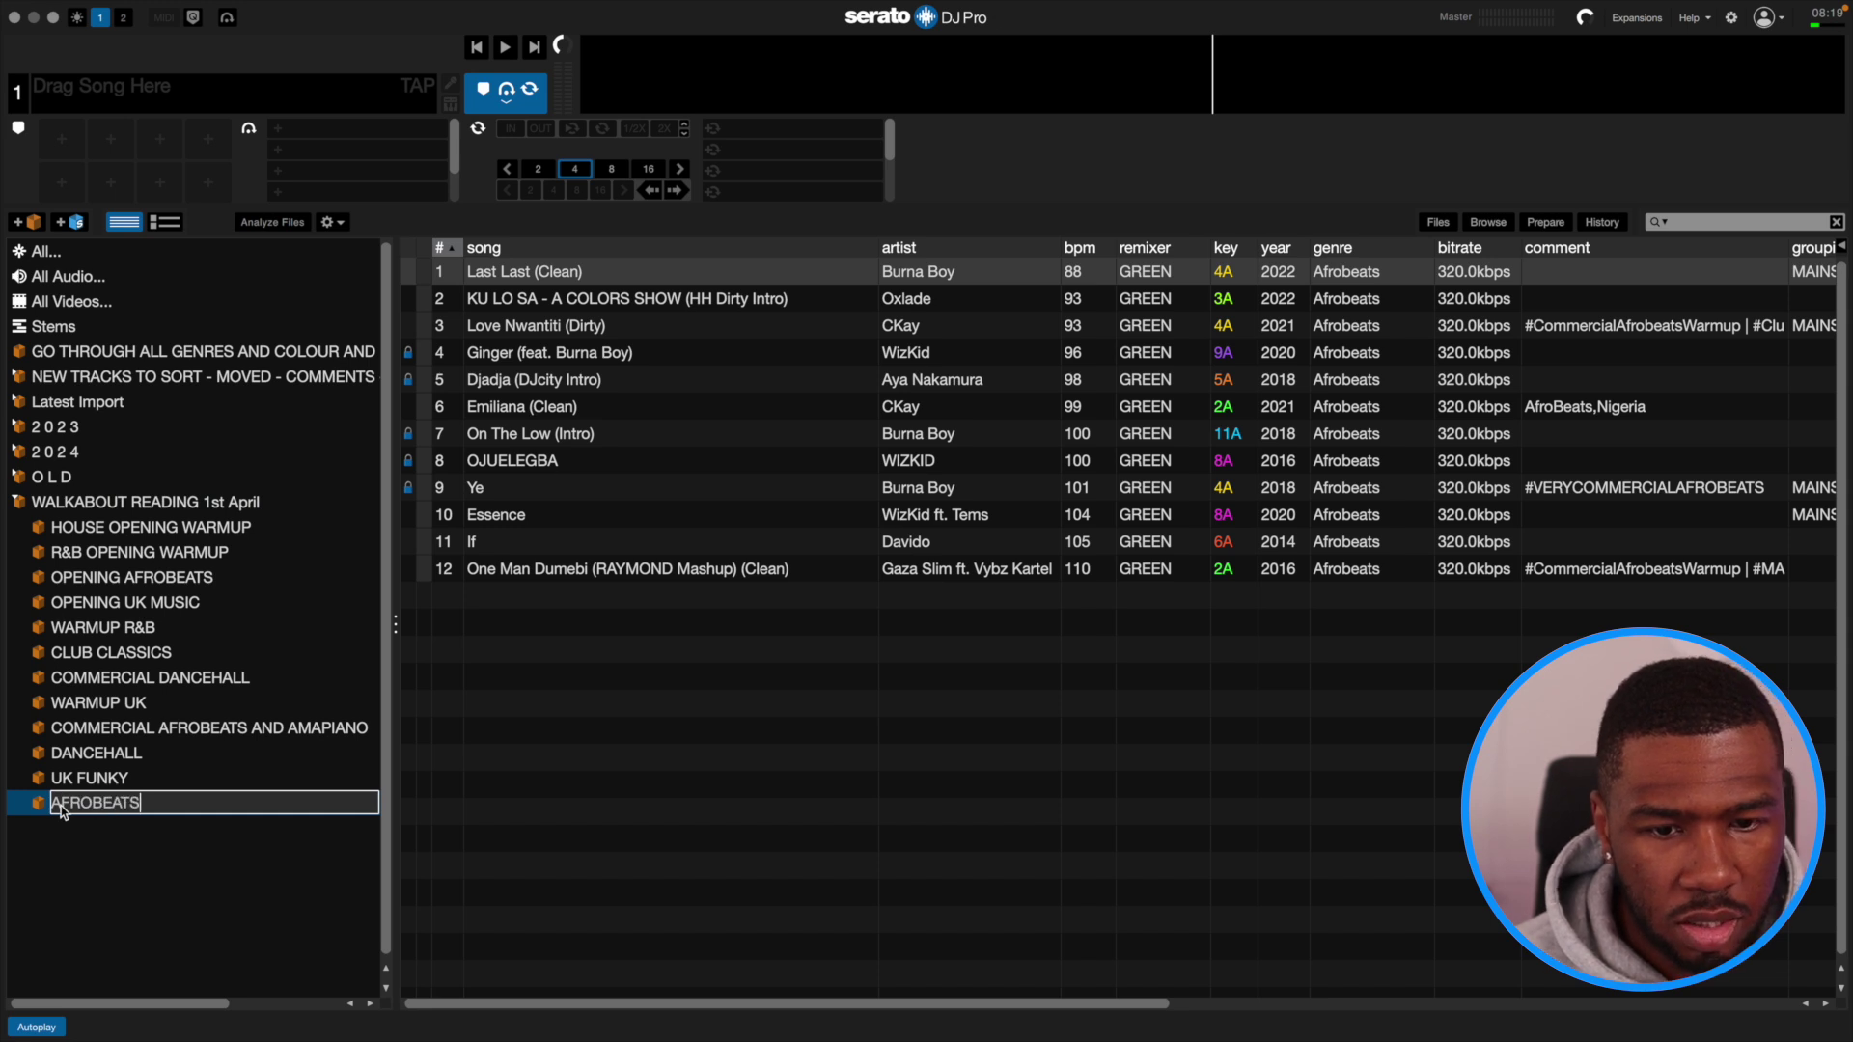
{"action": "key", "text": "Return"}
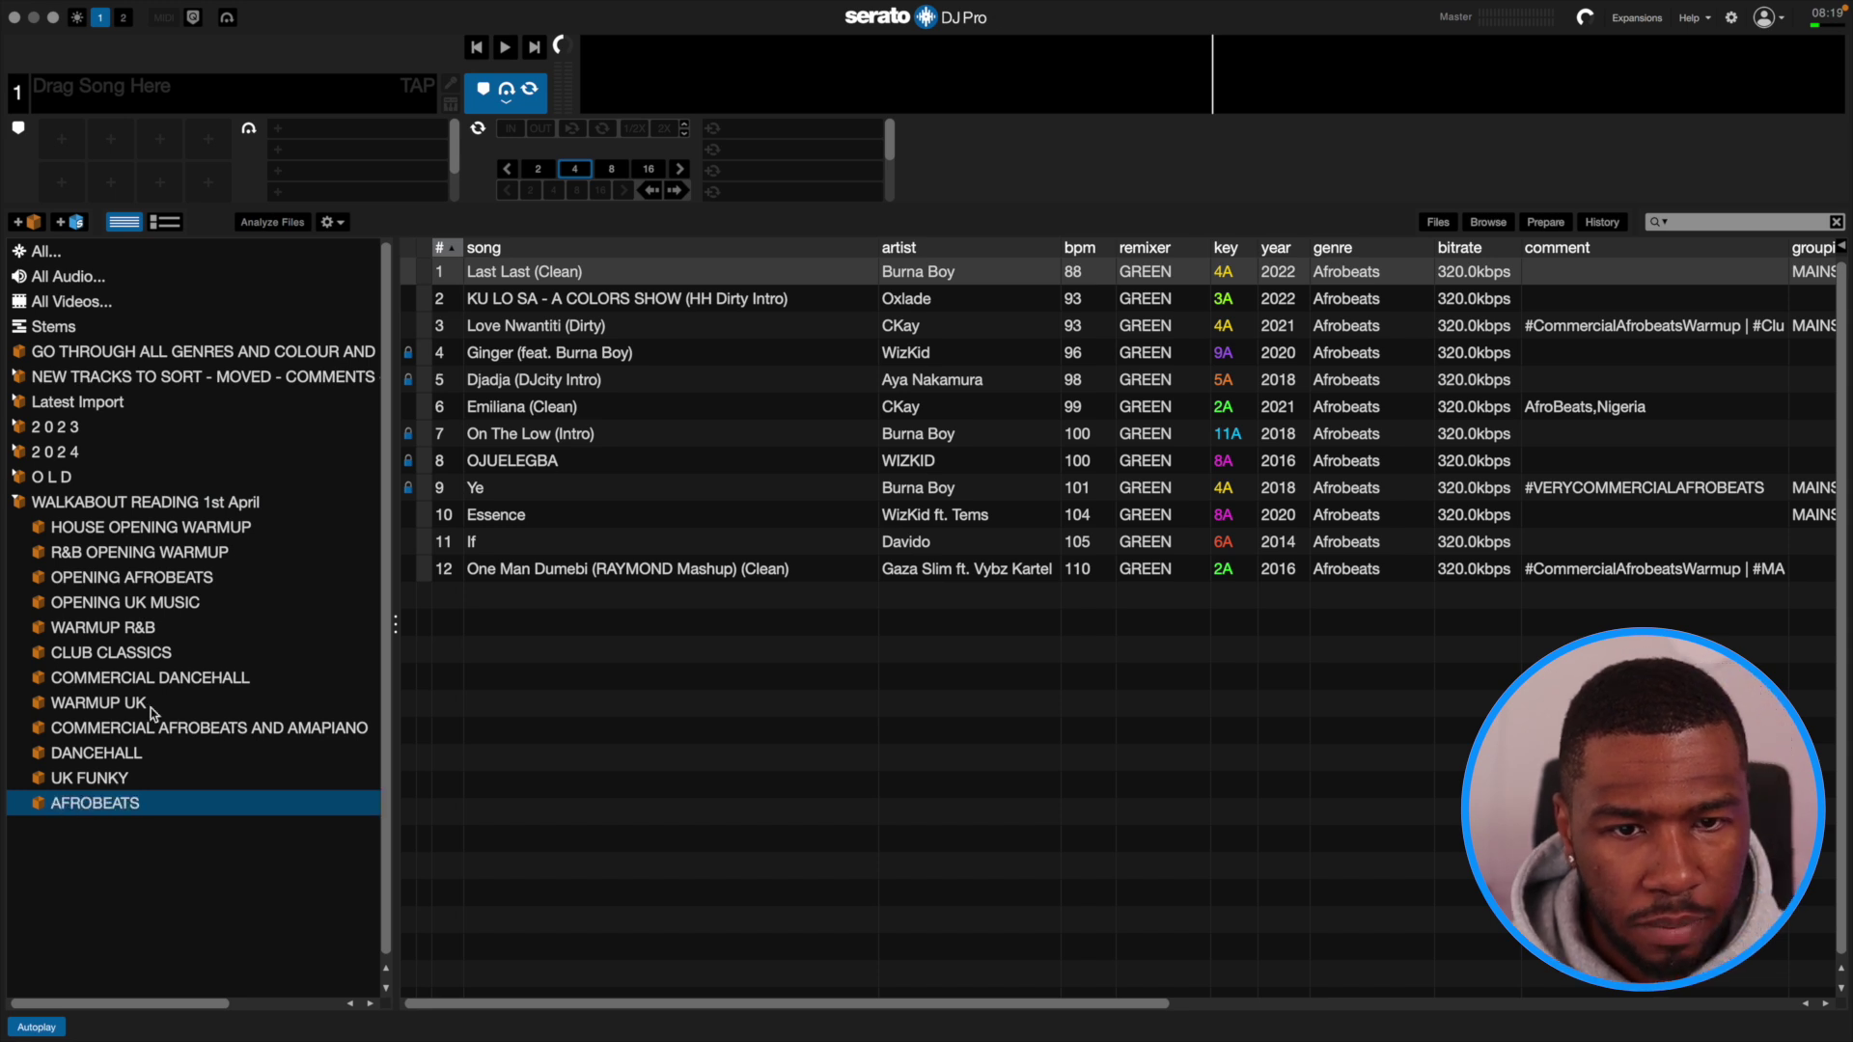
Make a HARD DANCEHALL crate from the tracks One Man (Toaster Riddim) through Whap Whap.
{"action": "left_click", "coordinate": [230, 503]}
{"action": "scroll", "coordinate": [658, 612], "scroll_direction": "down", "scroll_amount": 3}
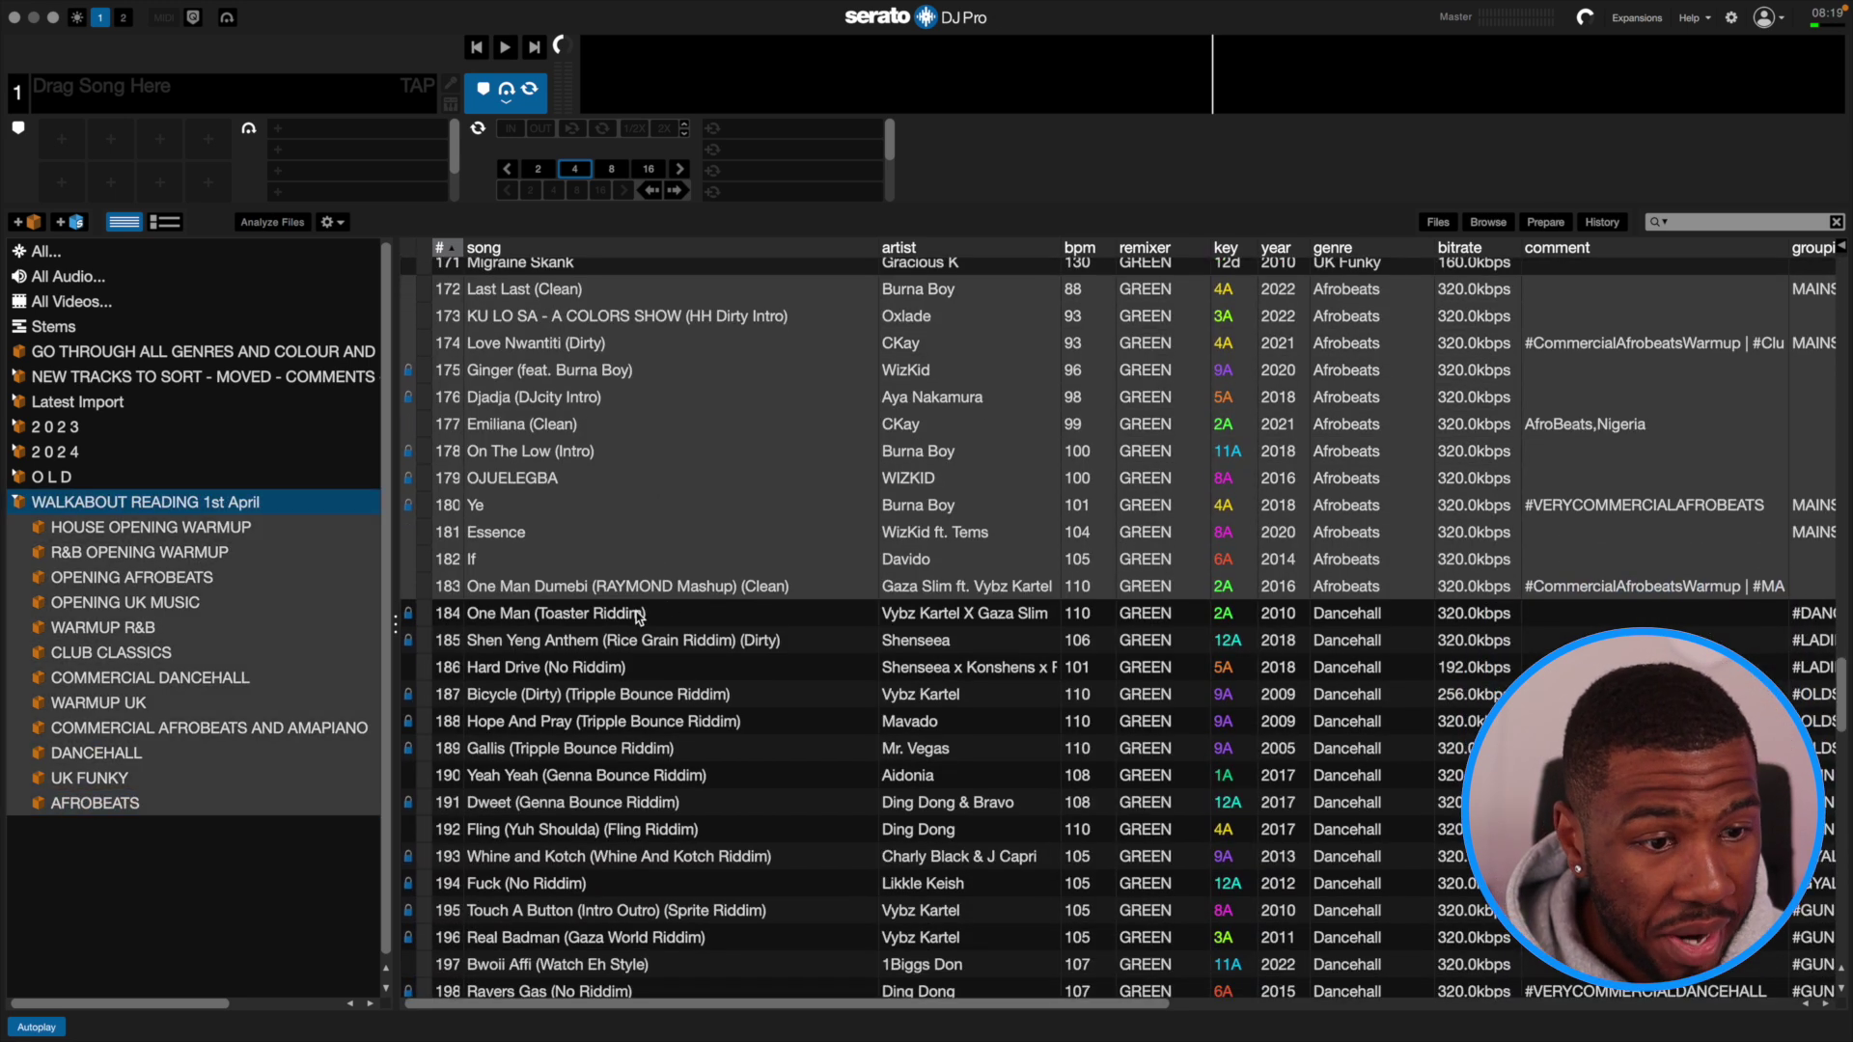
{"action": "left_click", "coordinate": [641, 610]}
{"action": "scroll", "coordinate": [642, 625], "scroll_direction": "down", "scroll_amount": 1}
{"action": "scroll", "coordinate": [642, 627], "scroll_direction": "down", "scroll_amount": 4}
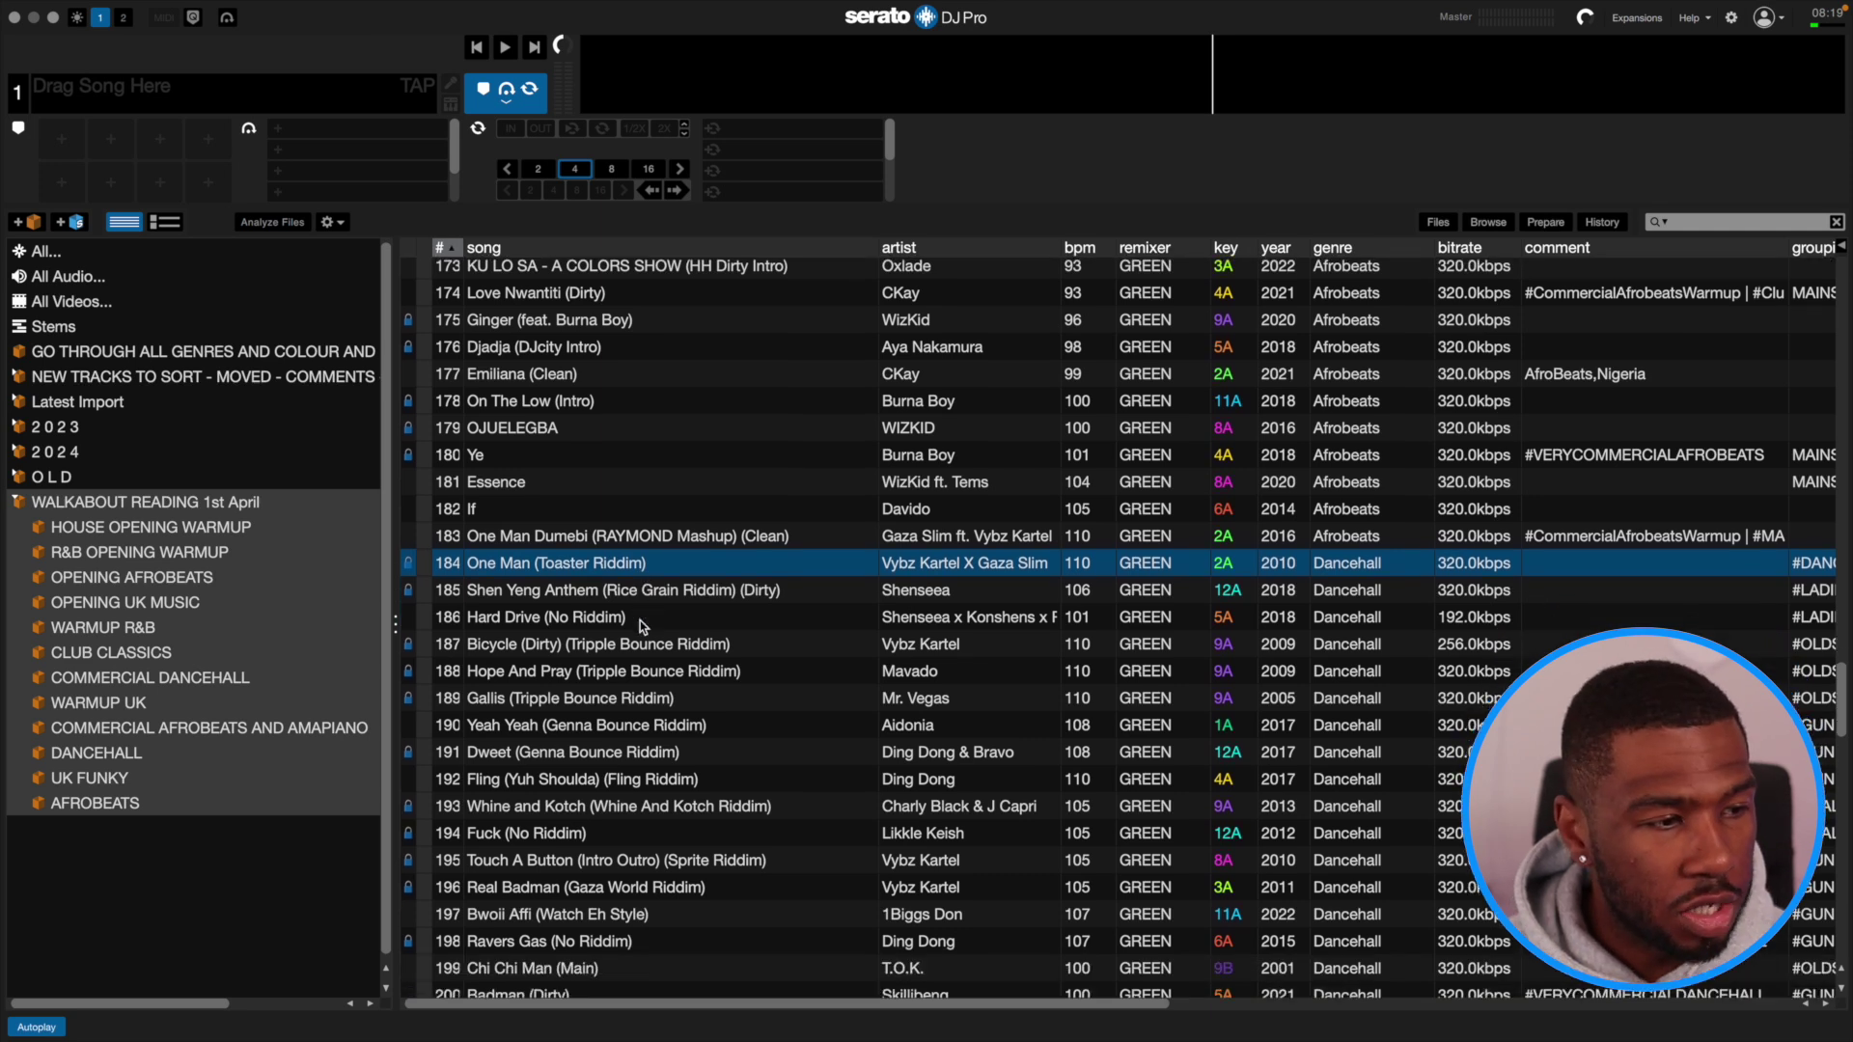
{"action": "scroll", "coordinate": [640, 622], "scroll_direction": "down", "scroll_amount": 7}
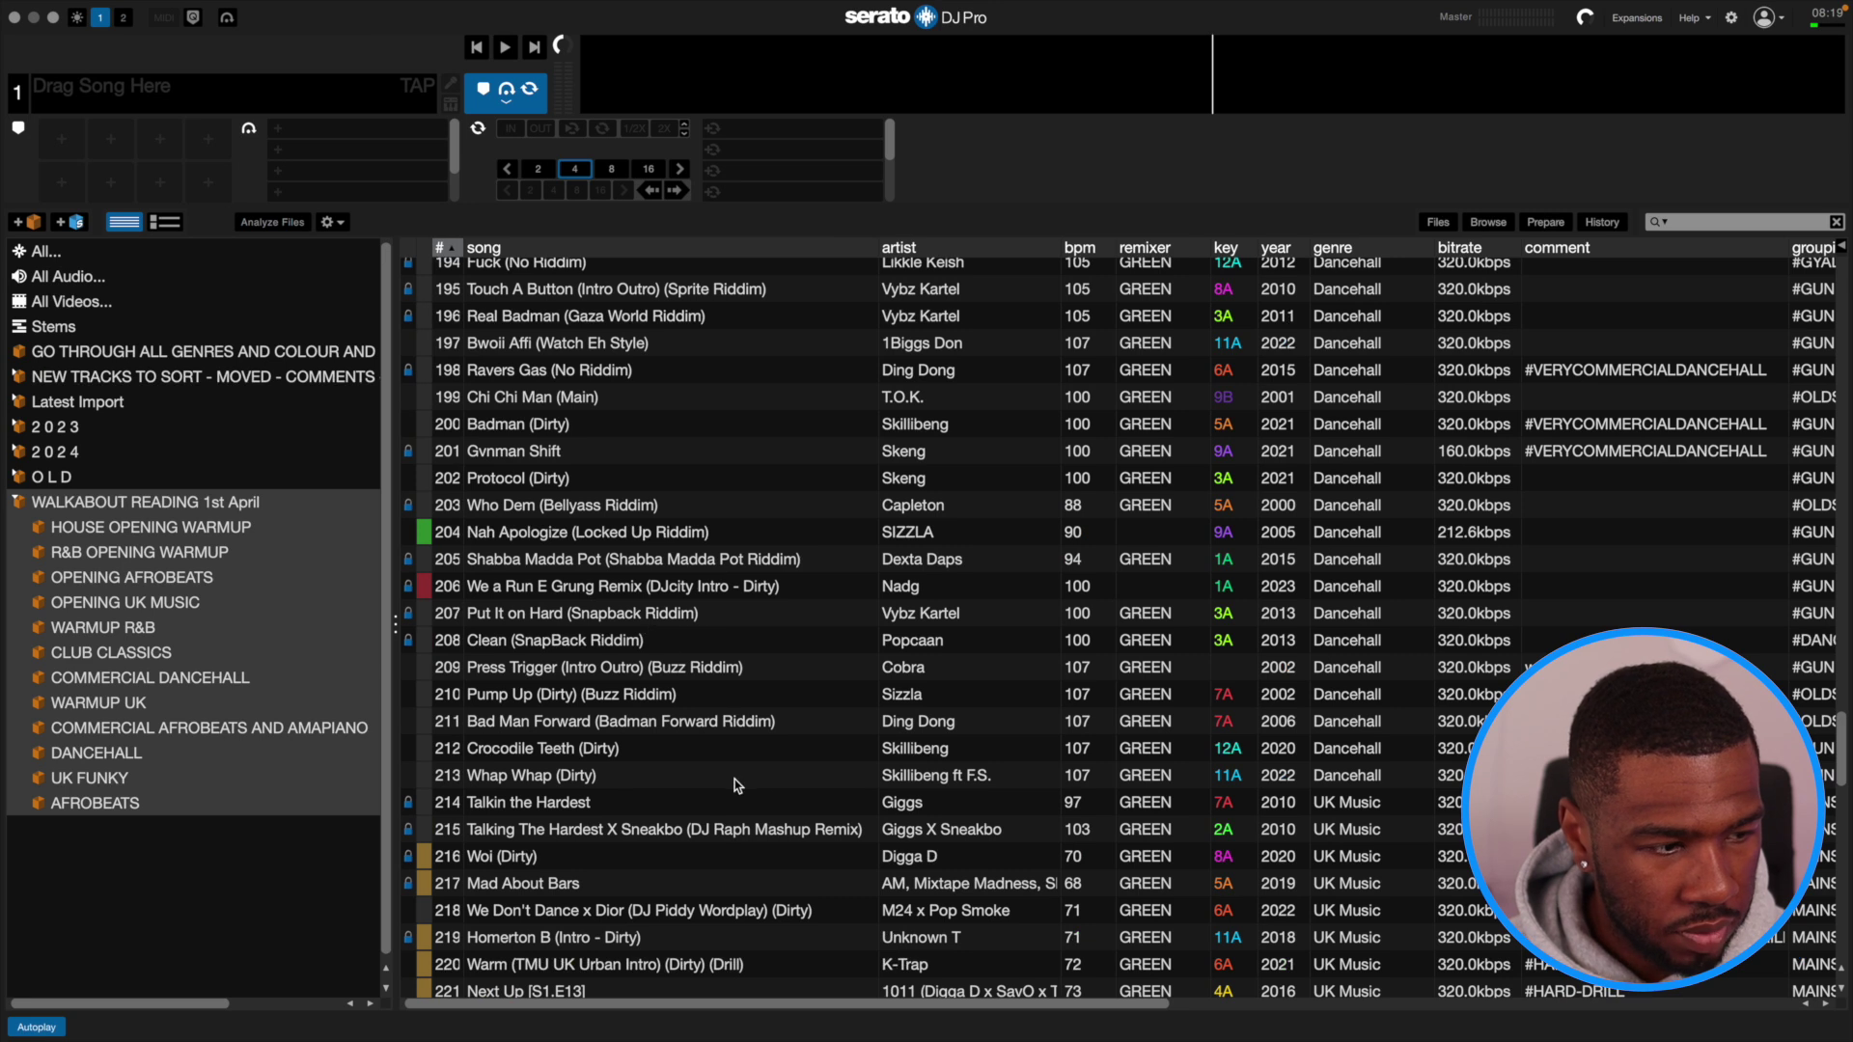
{"action": "left_click", "coordinate": [778, 778], "text": "shift"}
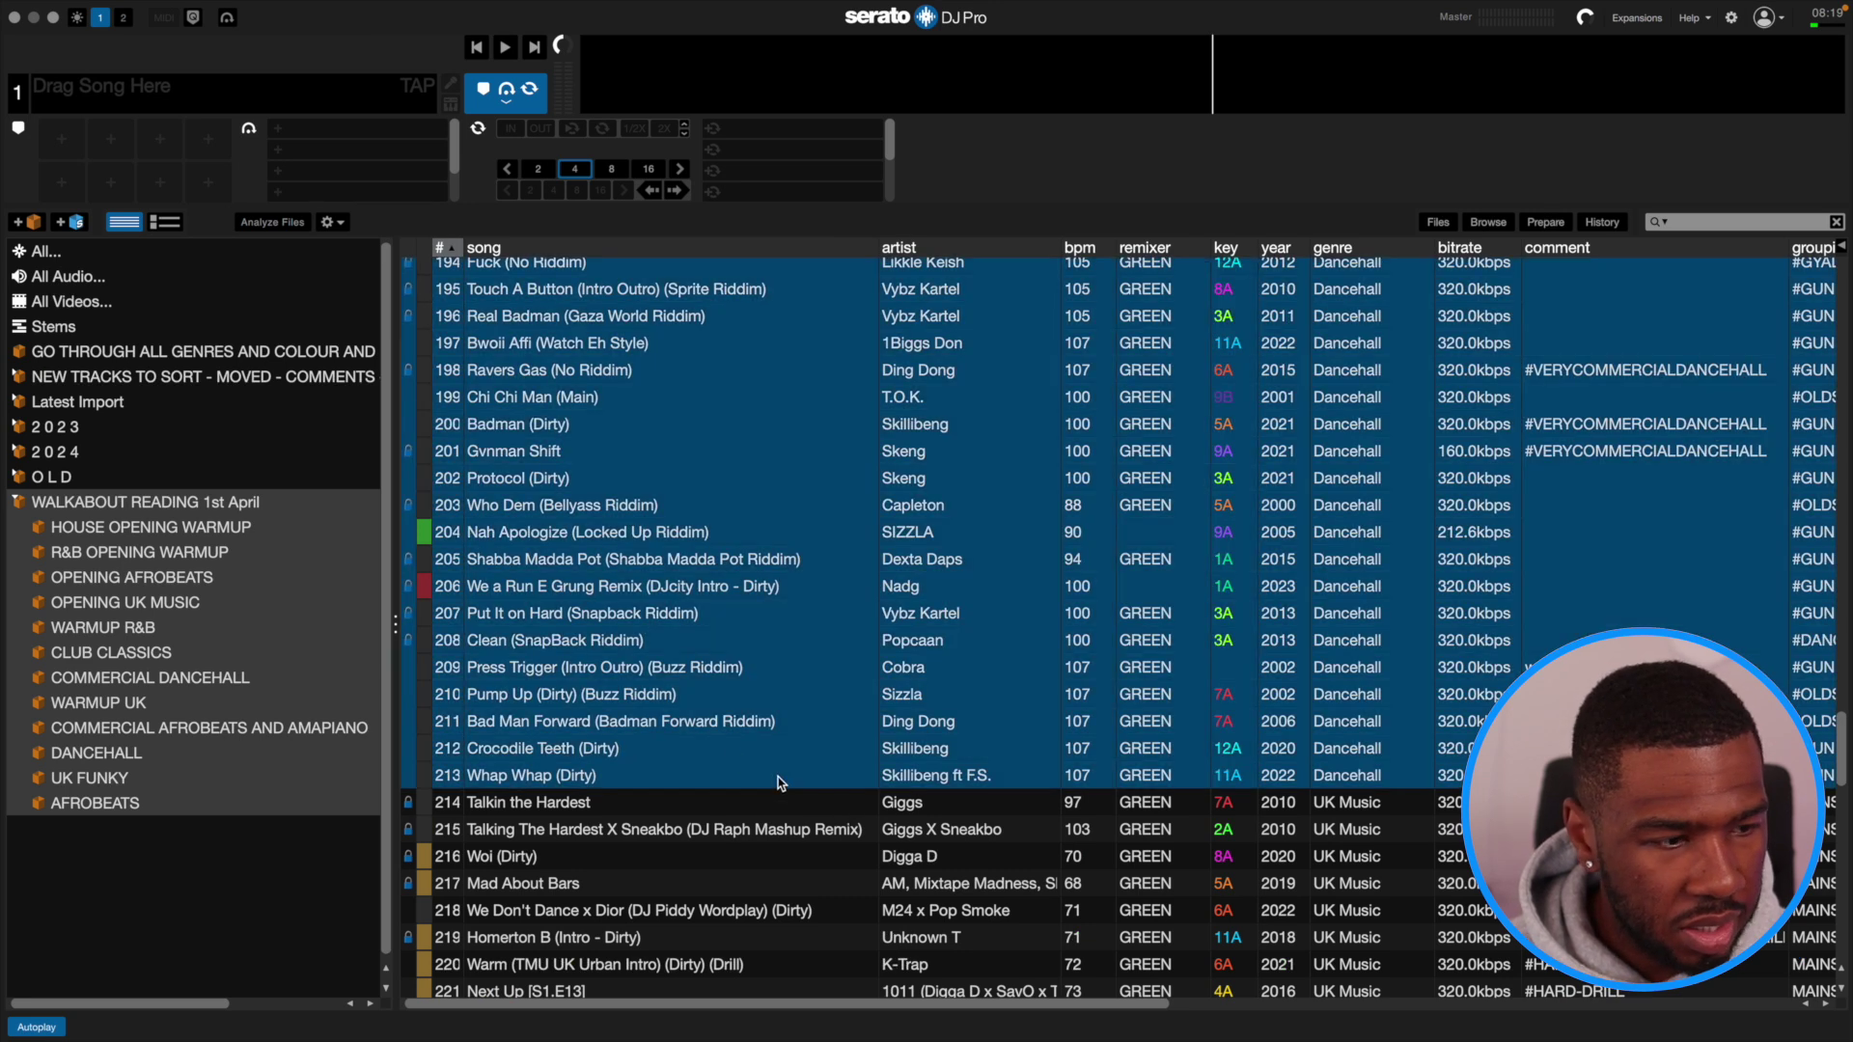
{"action": "left_click_drag", "start_coordinate": [724, 491], "coordinate": [49, 832]}
{"action": "left_click", "coordinate": [49, 832]}
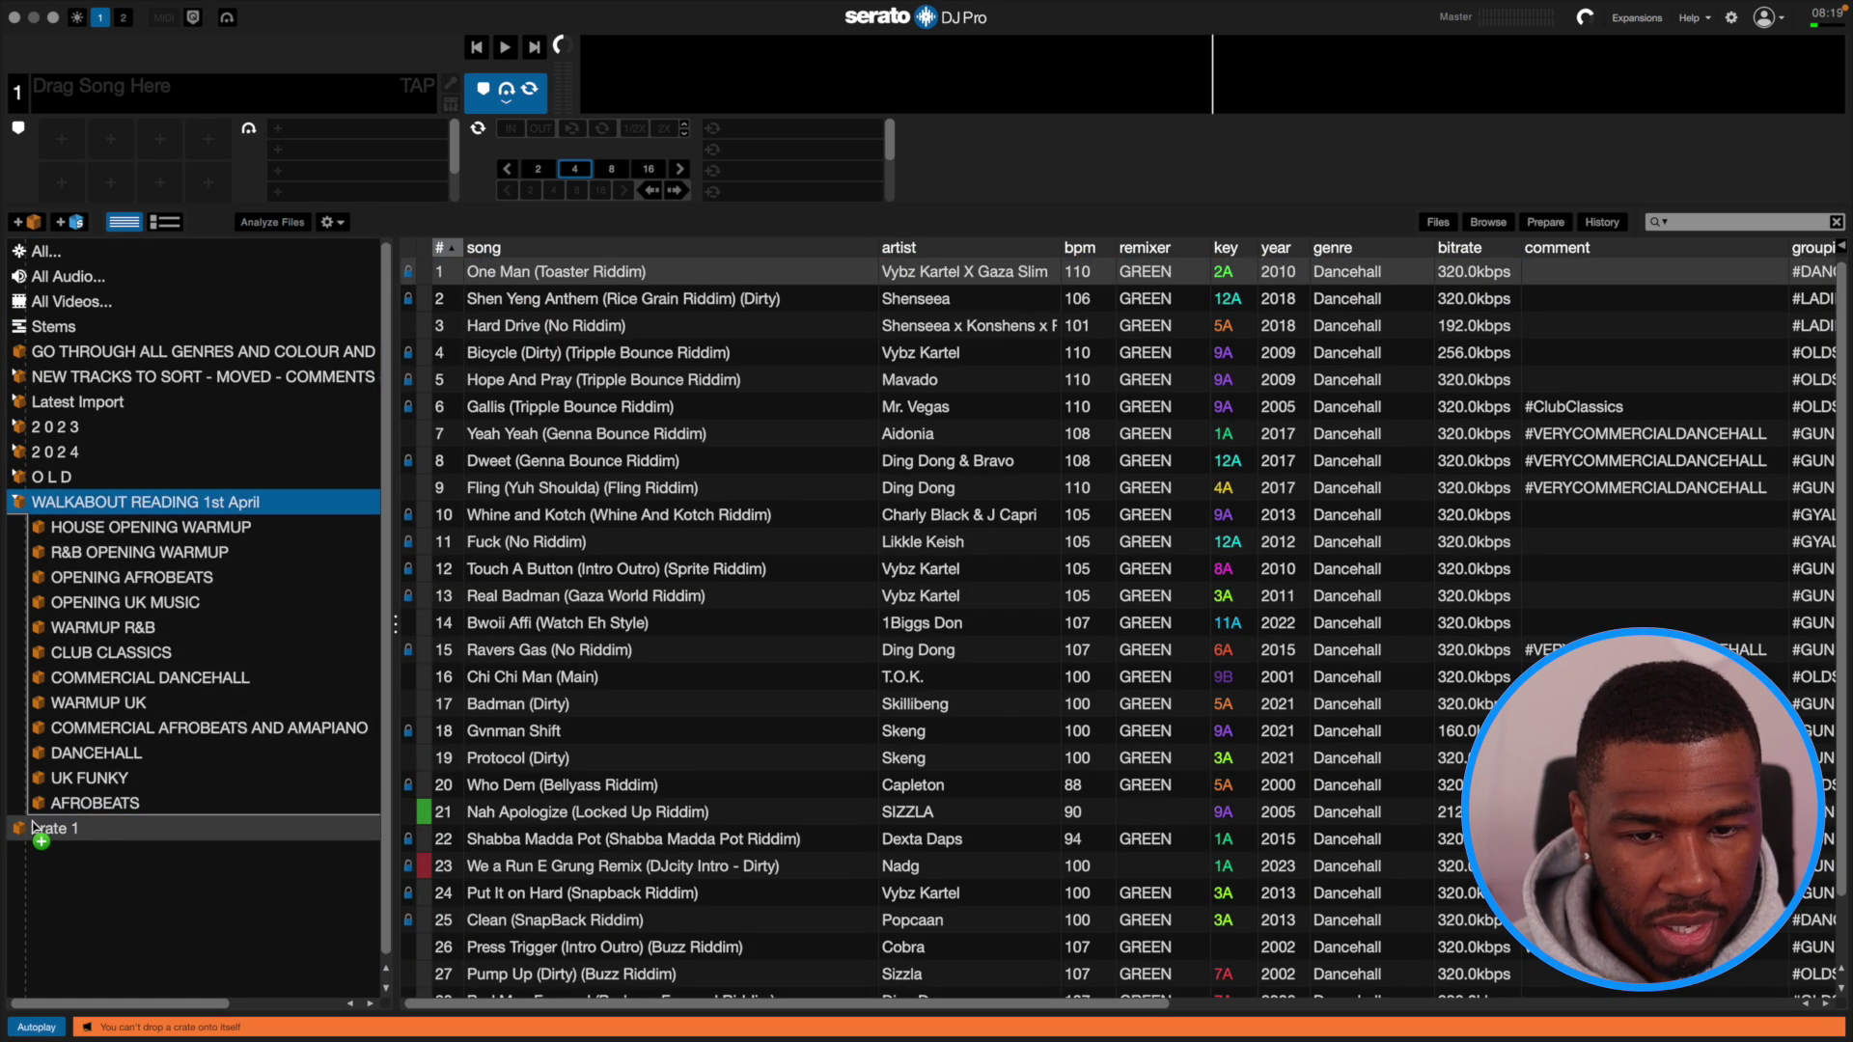
{"action": "double_click", "coordinate": [53, 830]}
{"action": "type", "text": "HARD"}
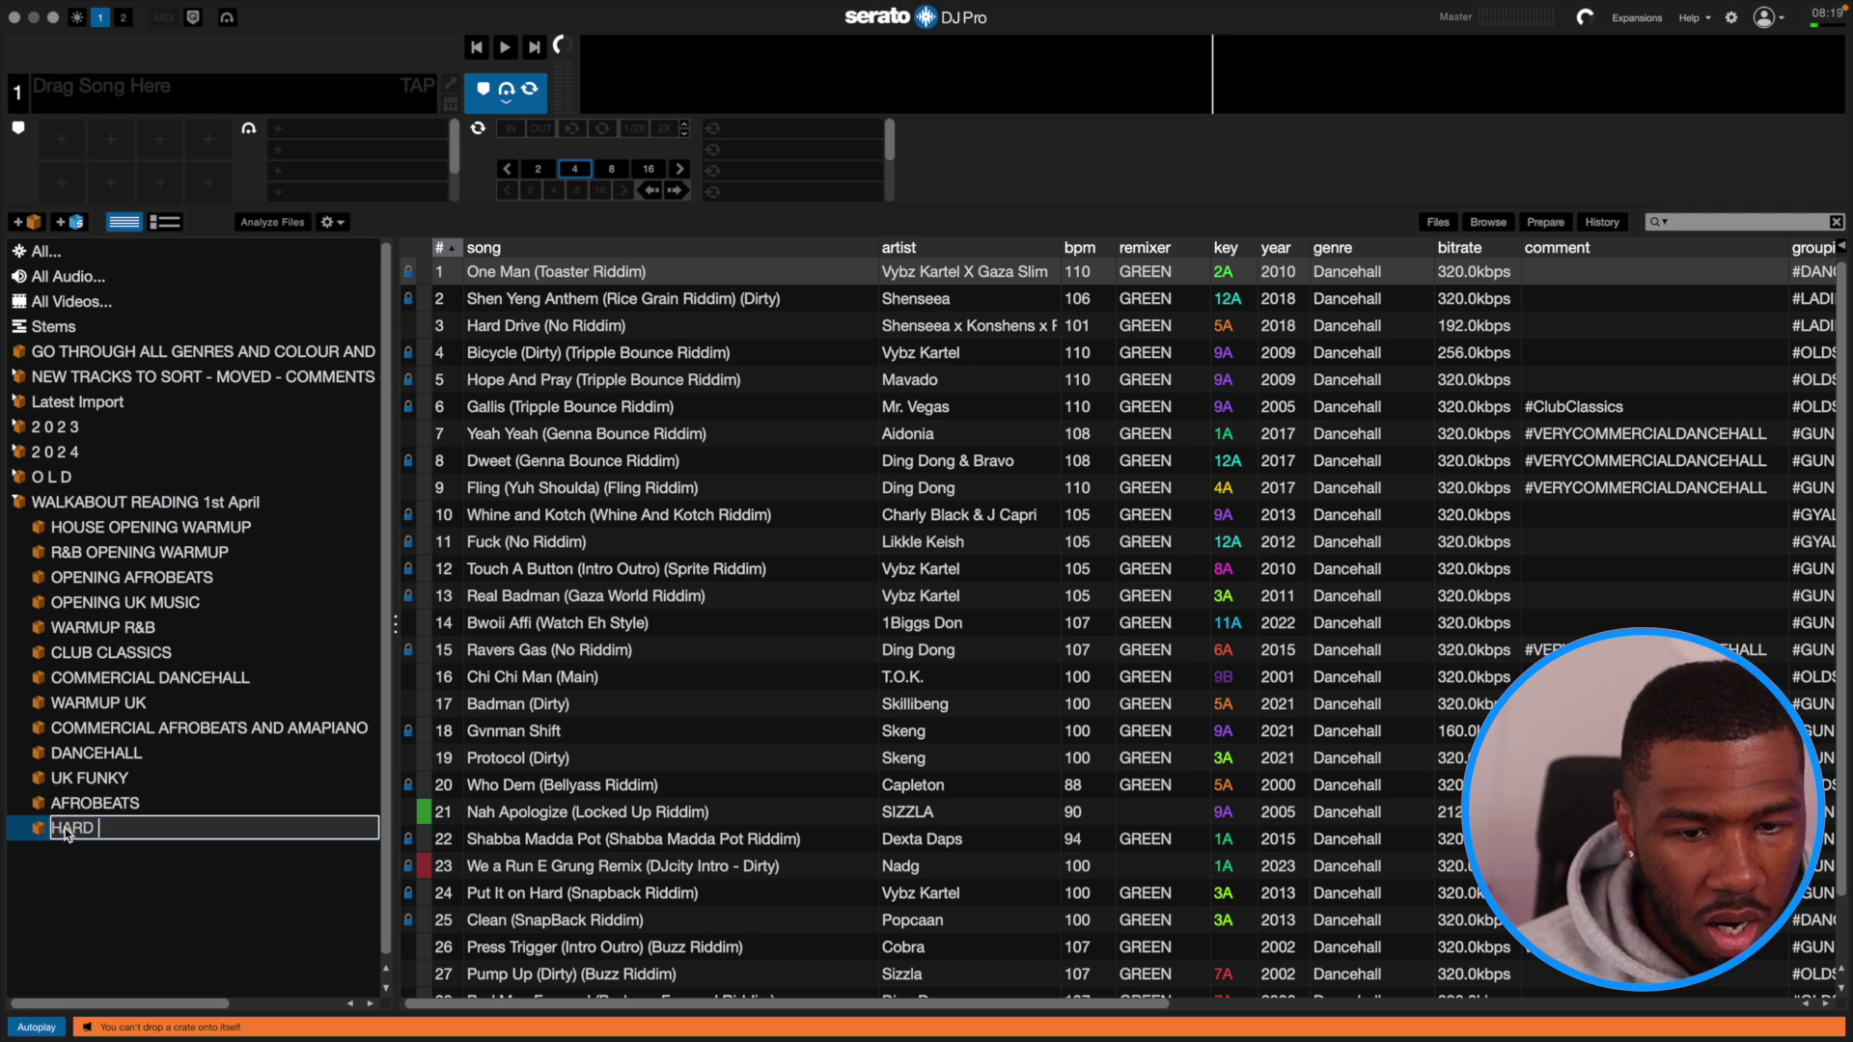
{"action": "type", "text": " DANCEHALL"}
{"action": "key", "text": "Return"}
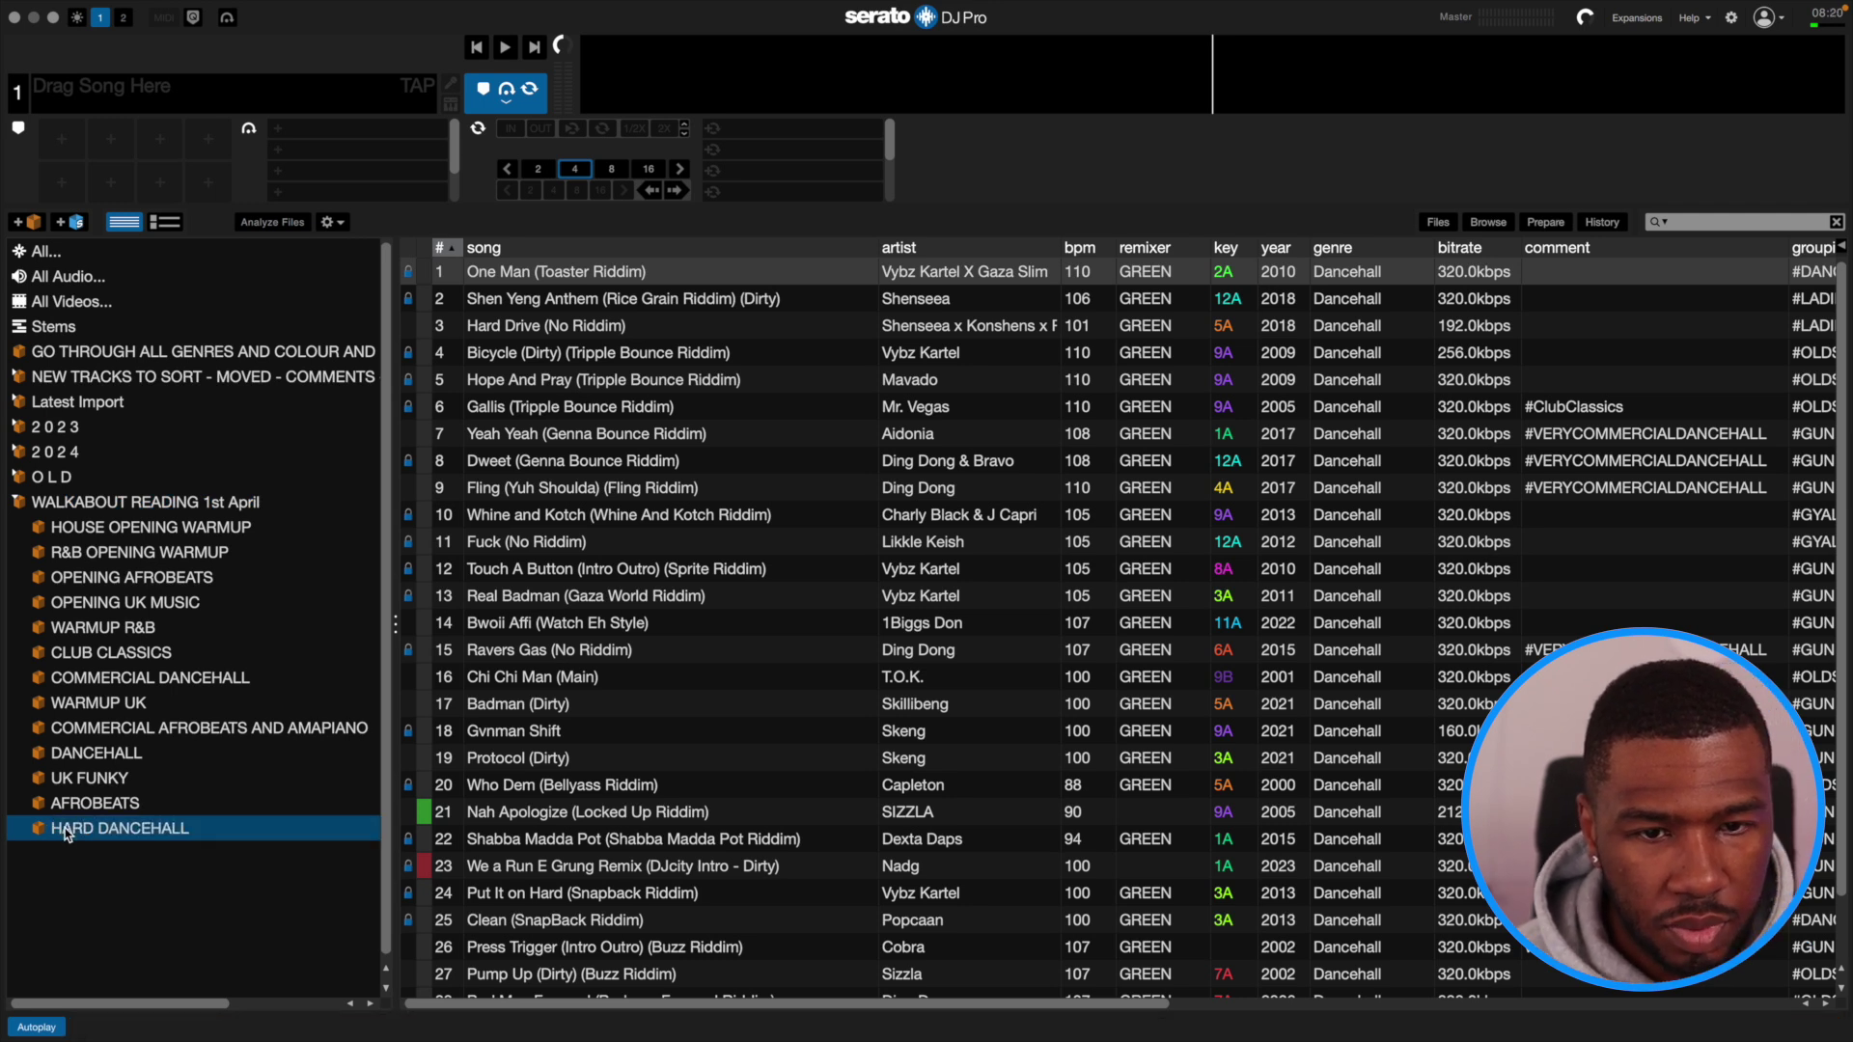
Make a new crate from the eight UK Music tracks starting at Talkin the Hardest.
{"action": "scroll", "coordinate": [817, 743], "scroll_direction": "down", "scroll_amount": 1}
{"action": "left_click", "coordinate": [949, 582]}
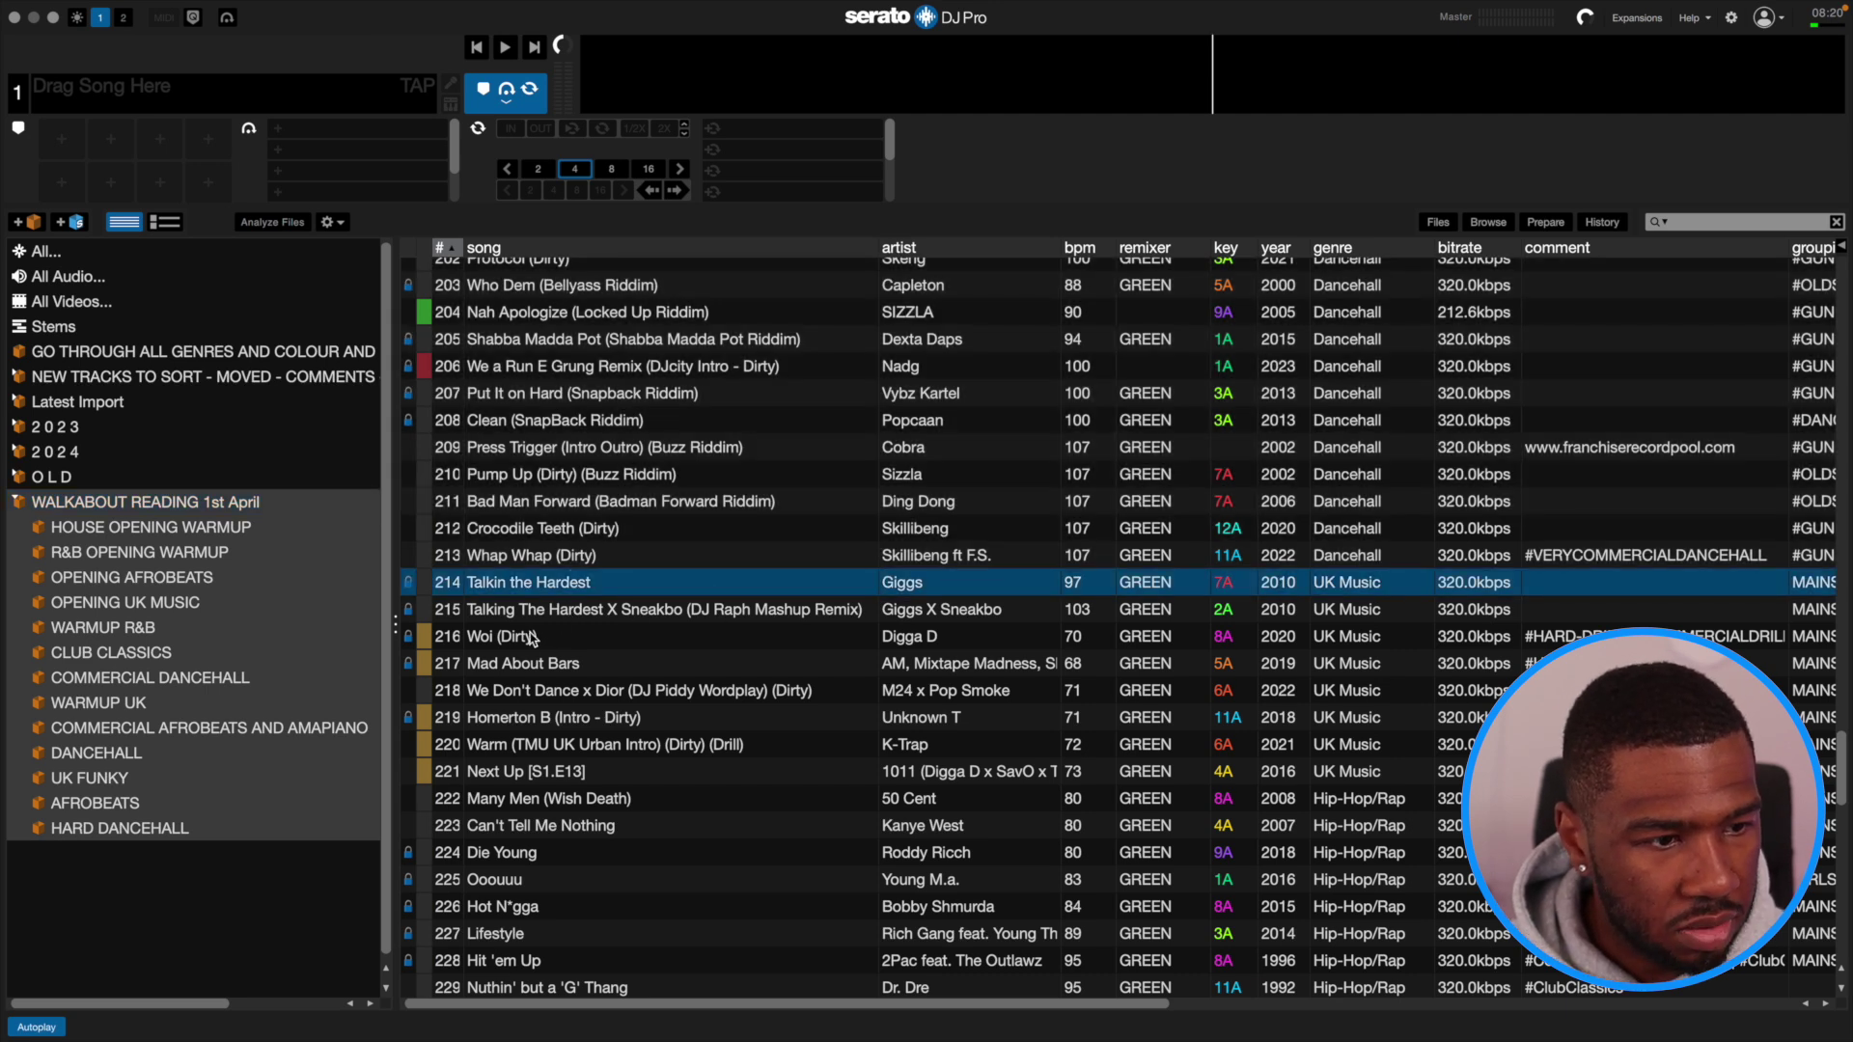
{"action": "left_click", "coordinate": [991, 777], "text": "shift"}
{"action": "left_click_drag", "start_coordinate": [991, 777], "coordinate": [70, 855]}
{"action": "double_click", "coordinate": [67, 859]}
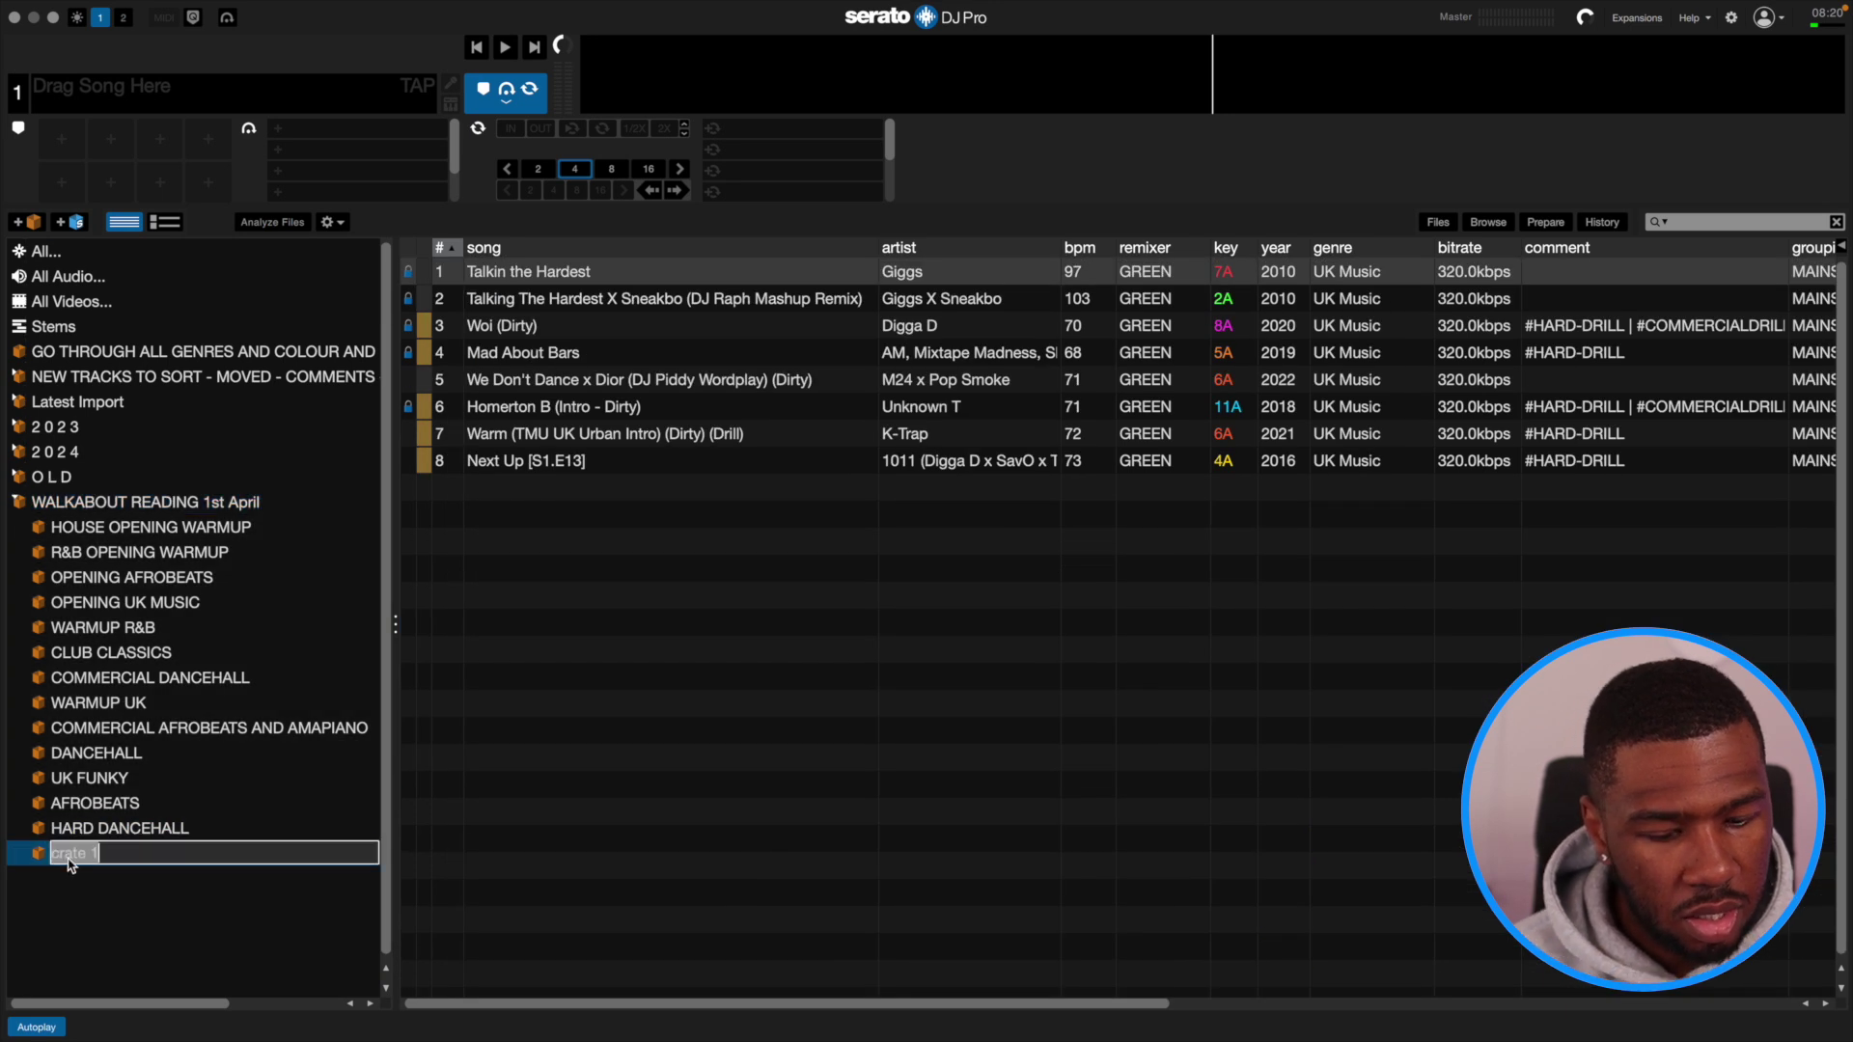
Name the UK crate HARD UK, then make a HARD HIPHOP crate from 14 tracks starting at Many Men.
{"action": "type", "text": "HARD UK"}
{"action": "key", "text": "Return"}
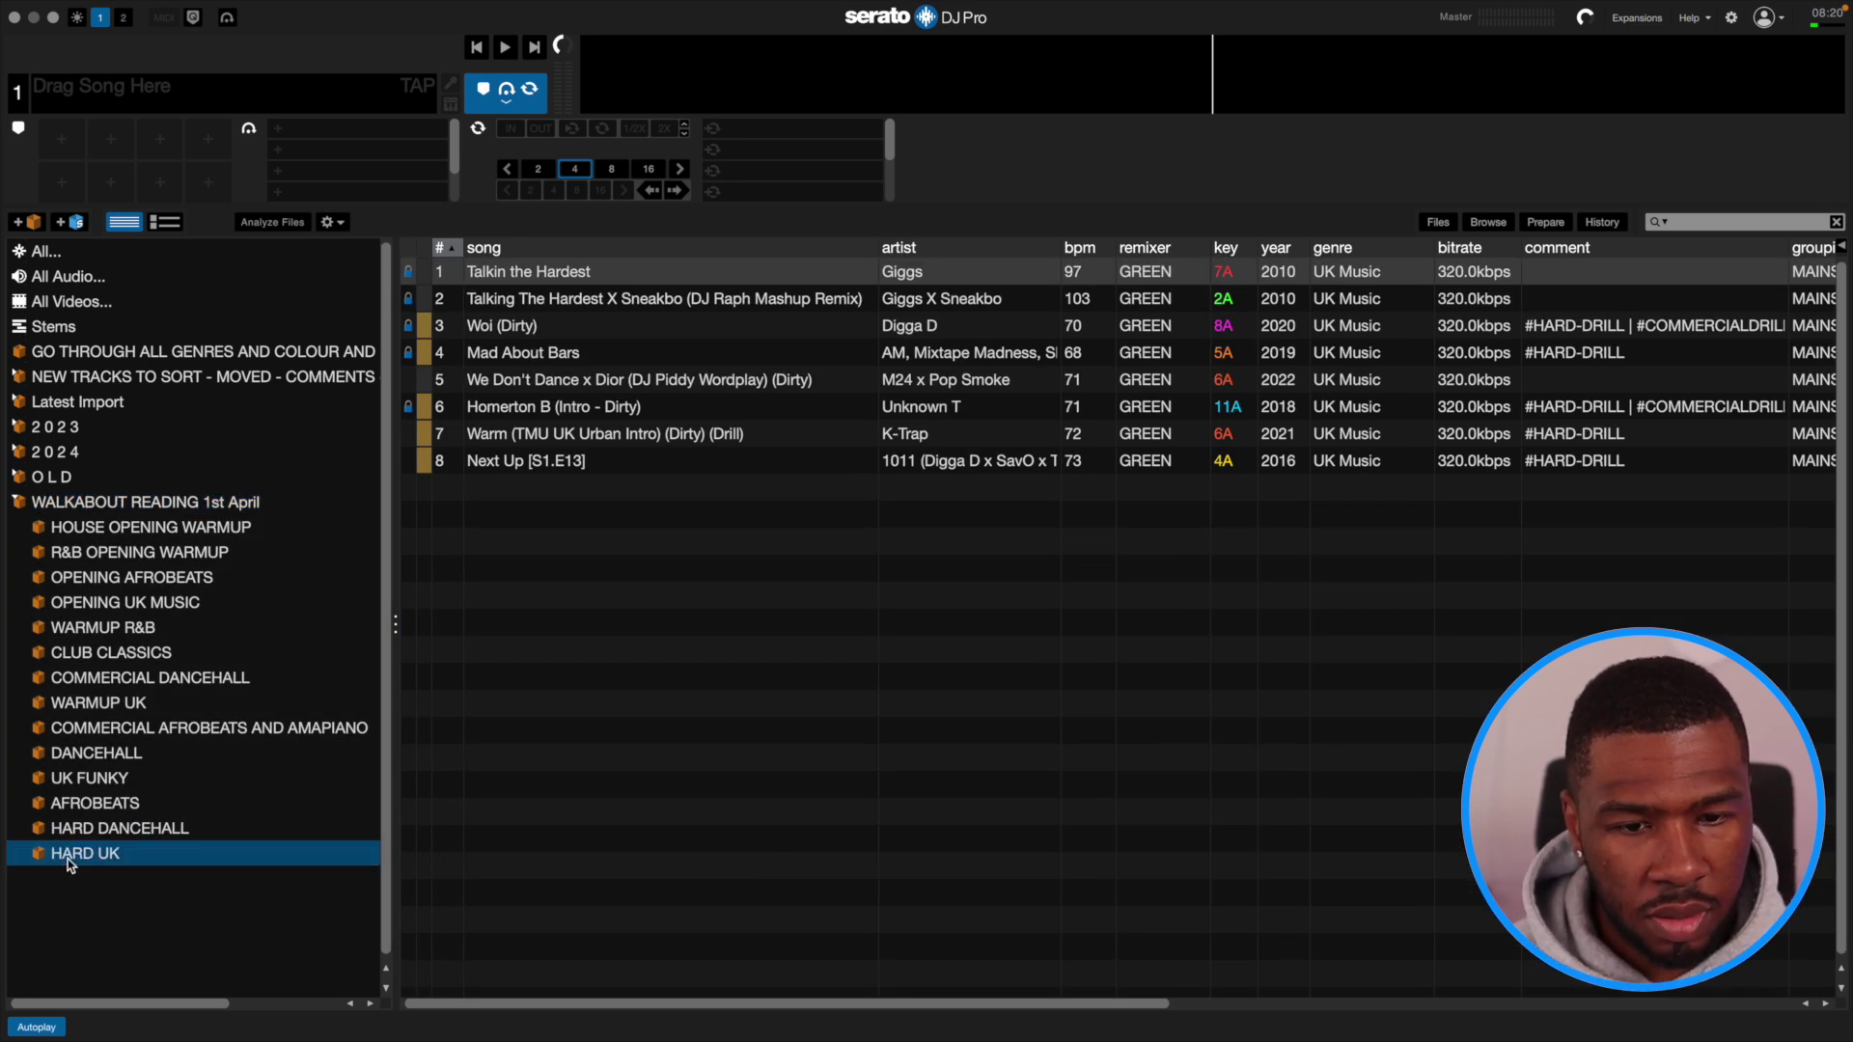
{"action": "left_click", "coordinate": [171, 498]}
{"action": "scroll", "coordinate": [666, 779], "scroll_direction": "down", "scroll_amount": 4}
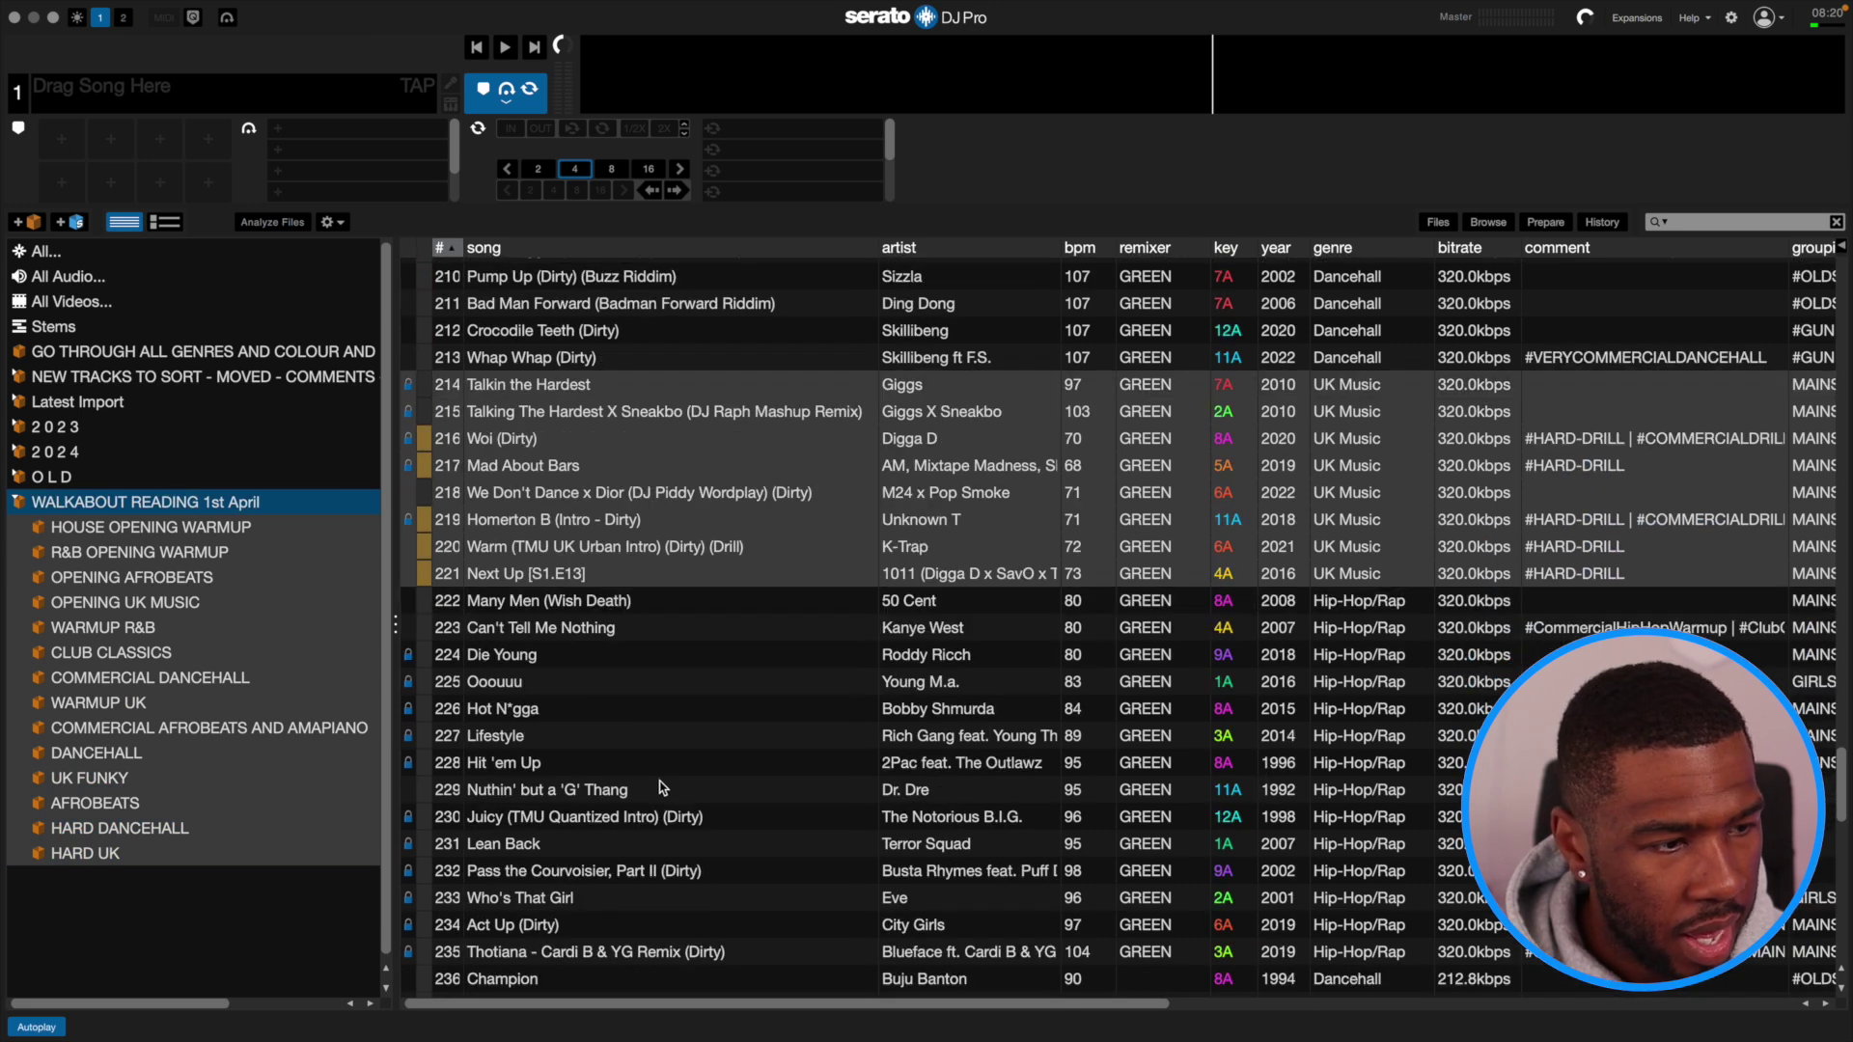
{"action": "left_click", "coordinate": [634, 576]}
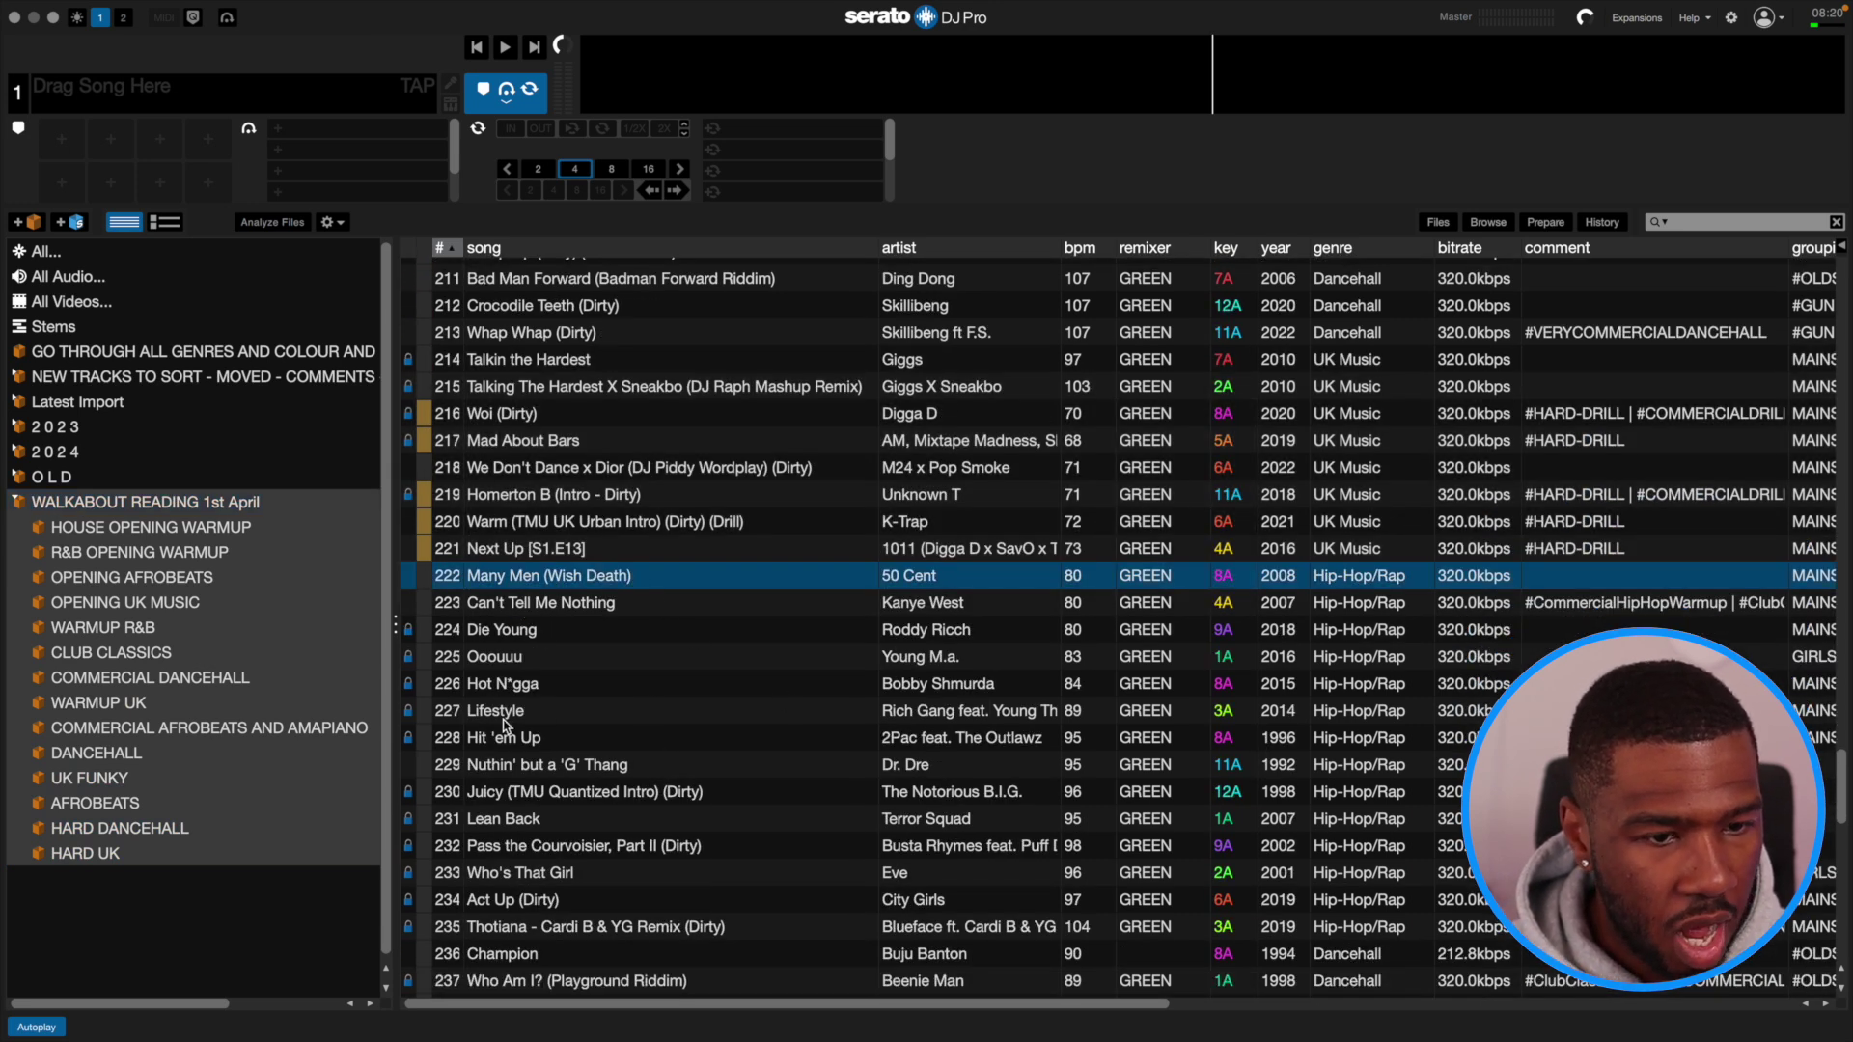
{"action": "left_click", "coordinate": [881, 927], "text": "shift"}
{"action": "left_click_drag", "start_coordinate": [793, 683], "coordinate": [142, 907]}
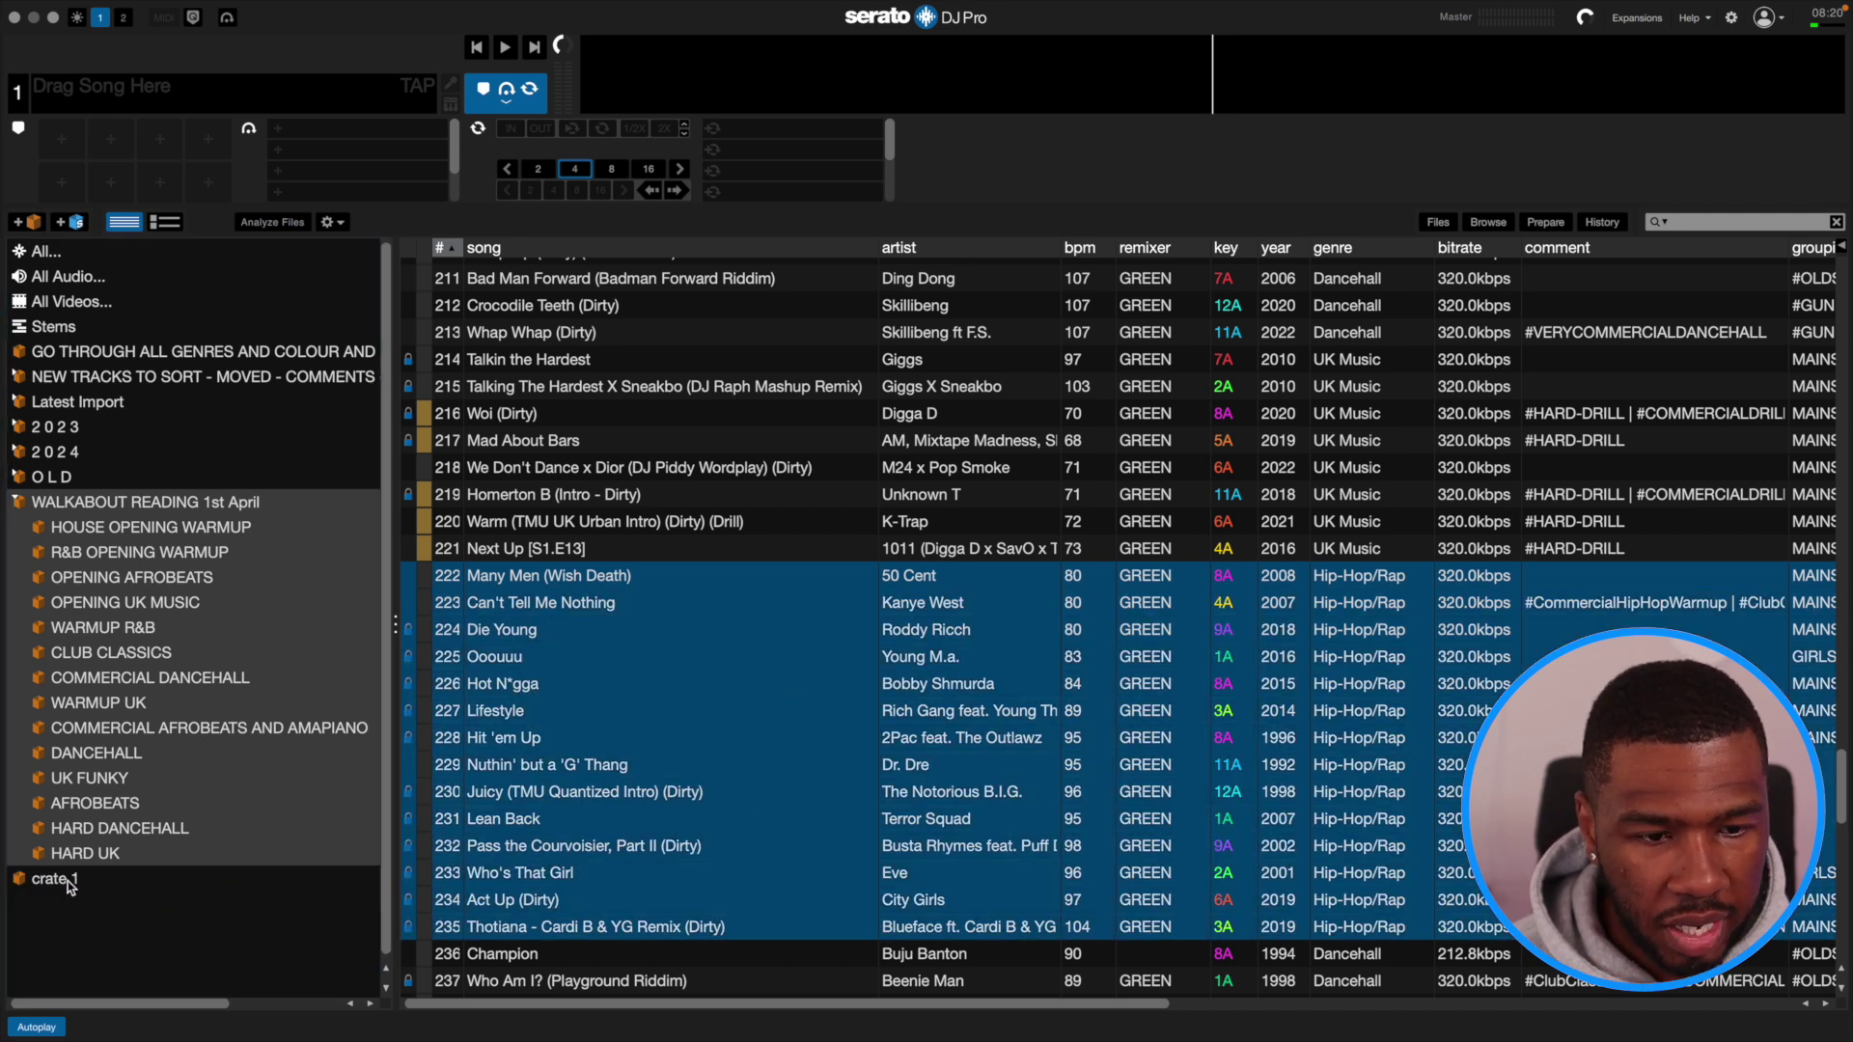
{"action": "left_click", "coordinate": [68, 880]}
{"action": "double_click", "coordinate": [75, 886]}
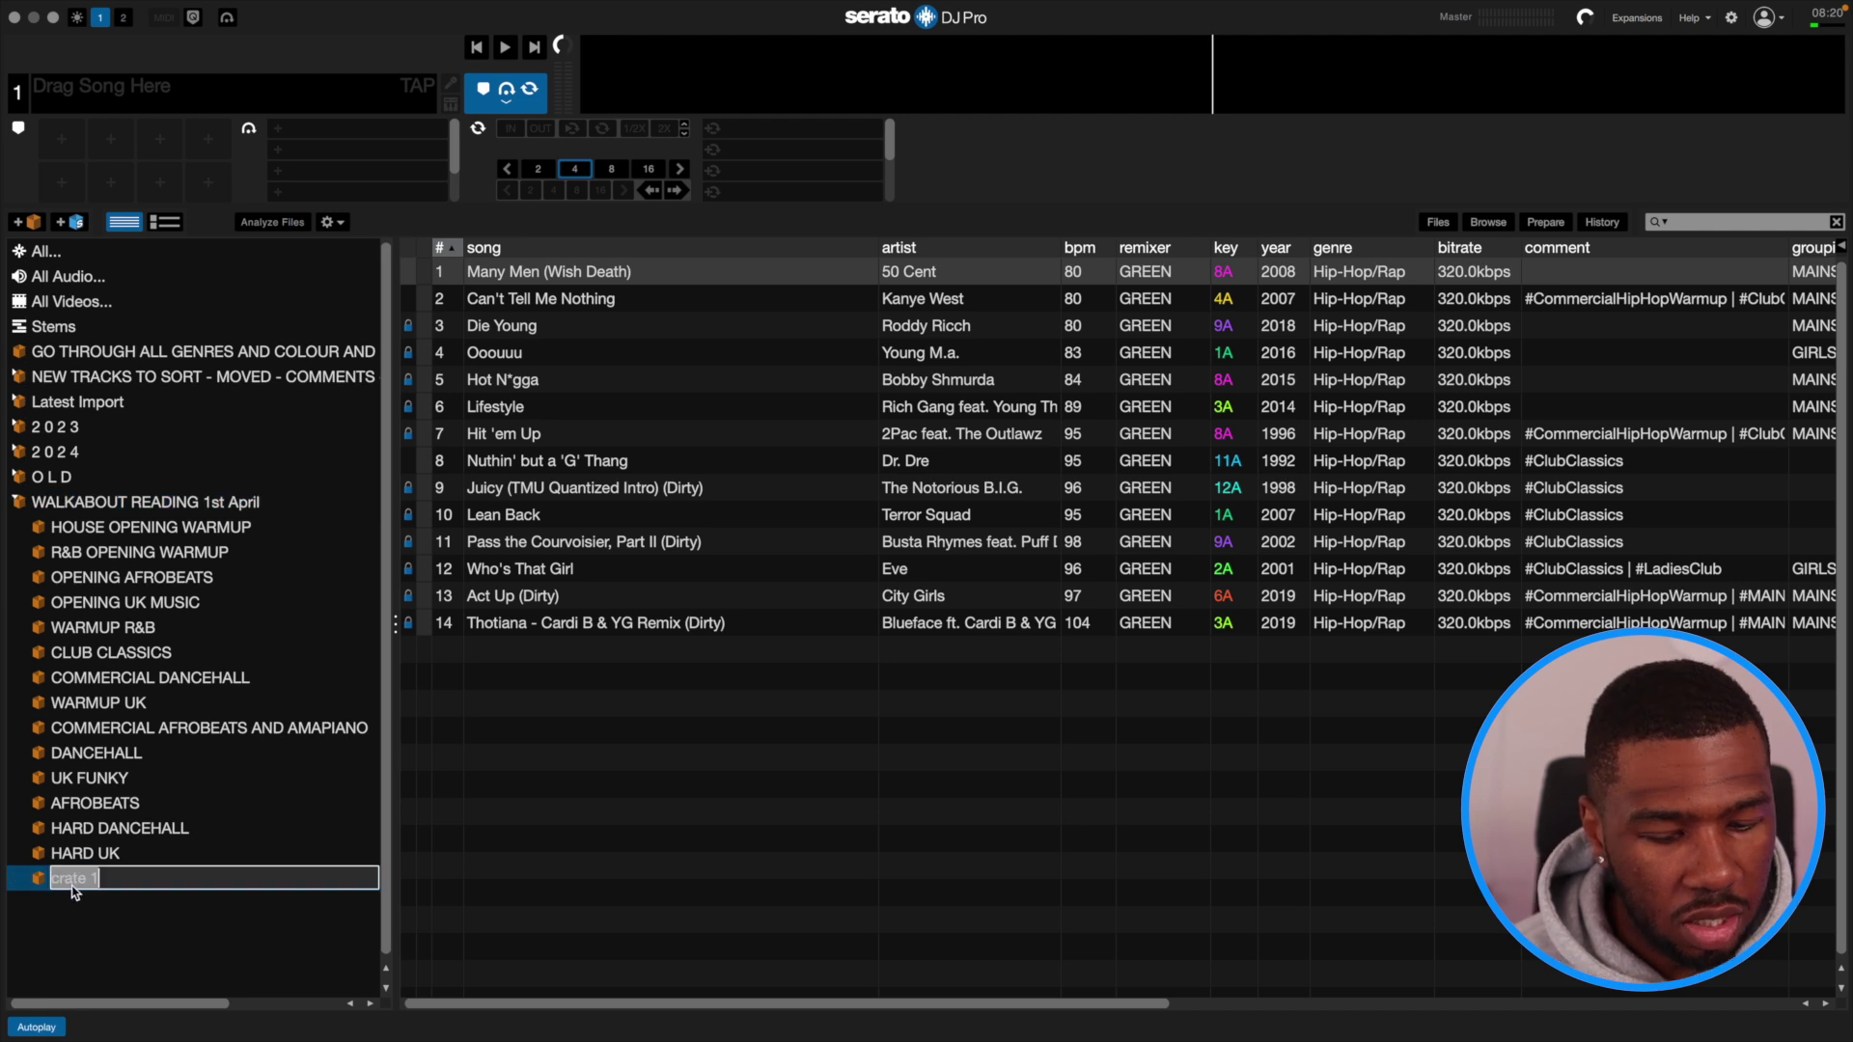
{"action": "type", "text": "HARD HIPHOP"}
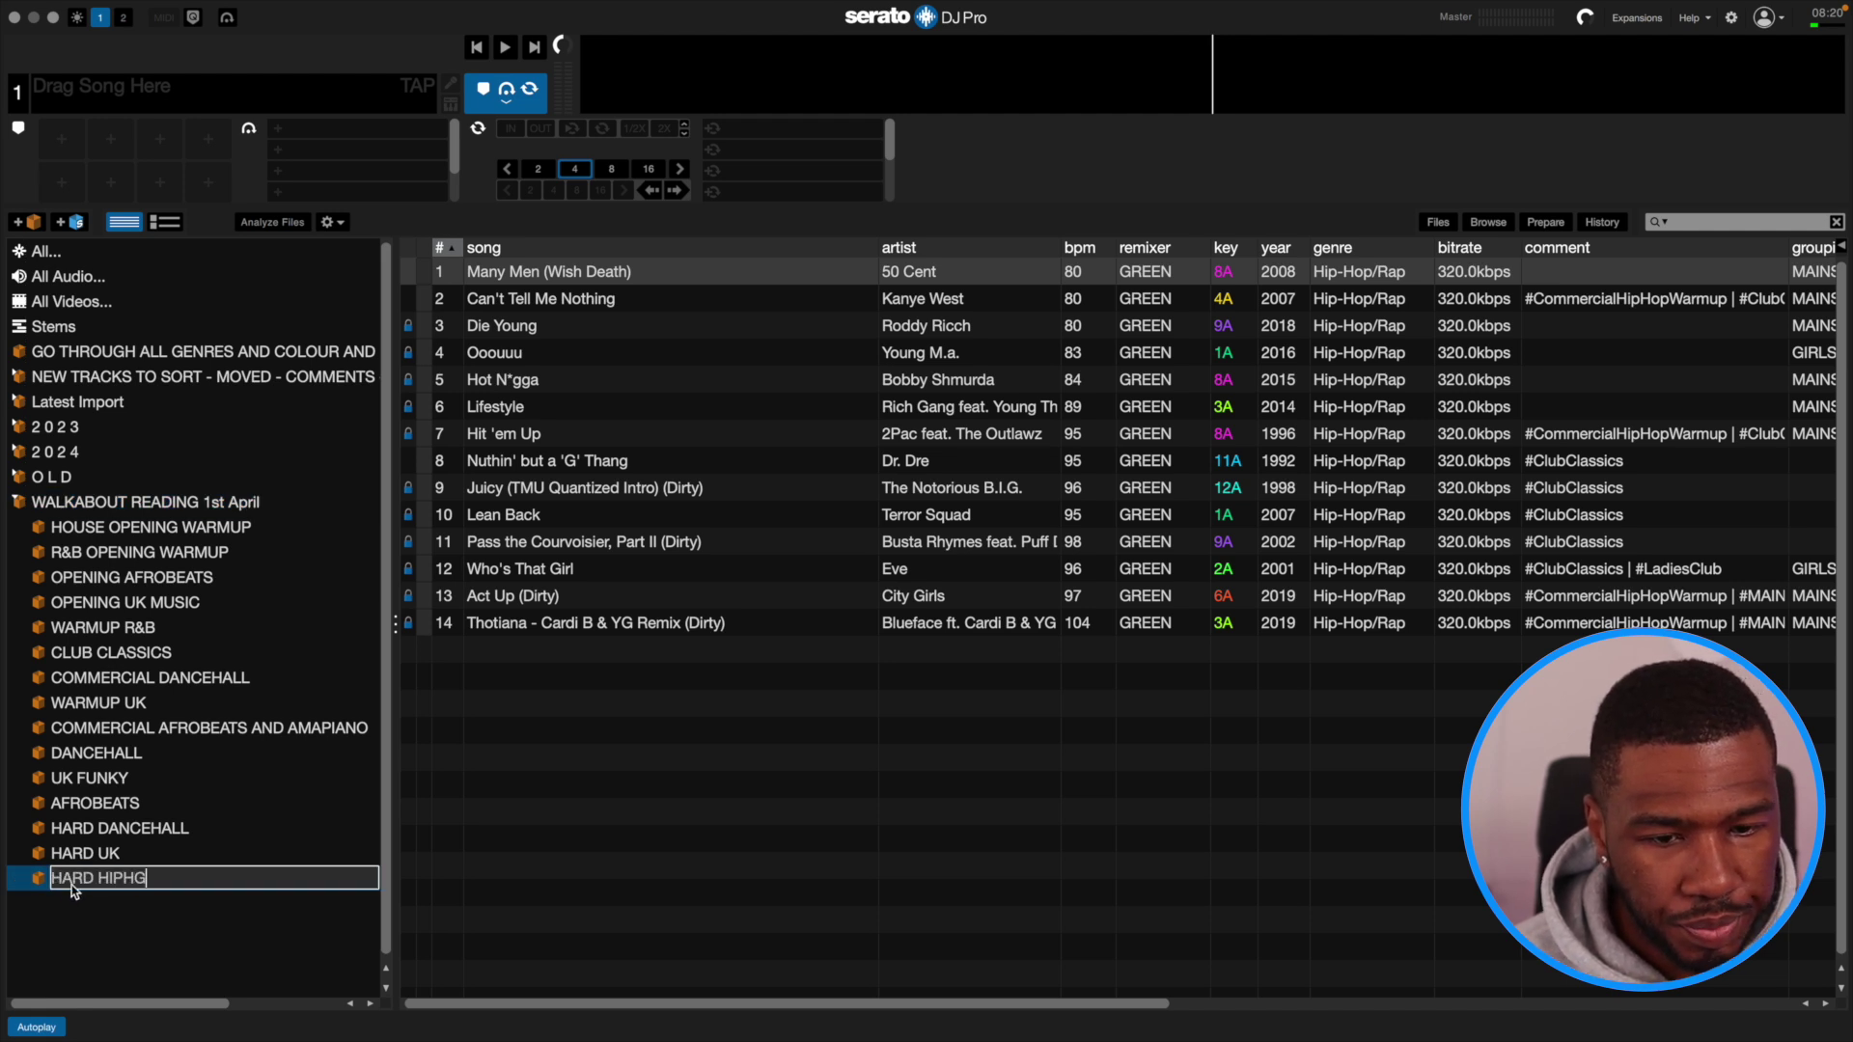
{"action": "key", "text": "Return"}
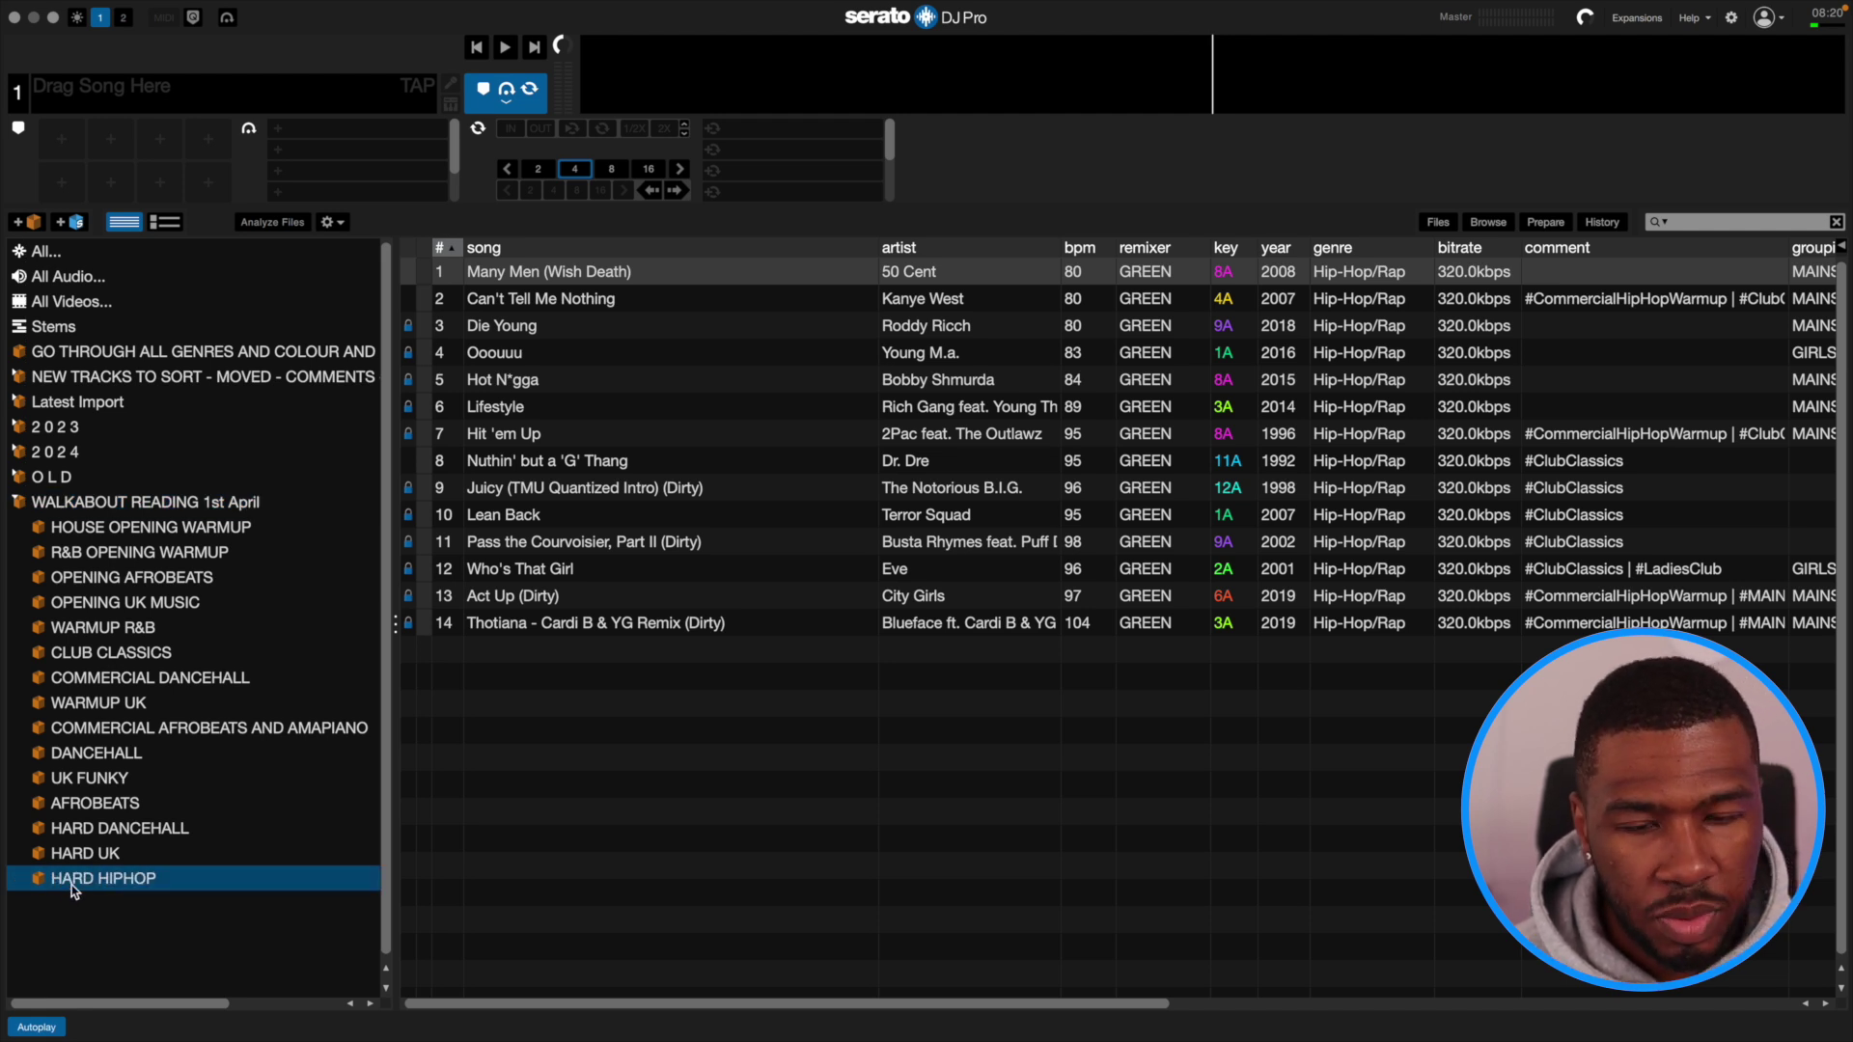
Make an OLDSCHOOL DANCEHALL crate from the 16 older dancehall tracks starting at Champion.
{"action": "left_click", "coordinate": [251, 504]}
{"action": "scroll", "coordinate": [676, 722], "scroll_direction": "down", "scroll_amount": 2}
{"action": "scroll", "coordinate": [676, 722], "scroll_direction": "down", "scroll_amount": 5}
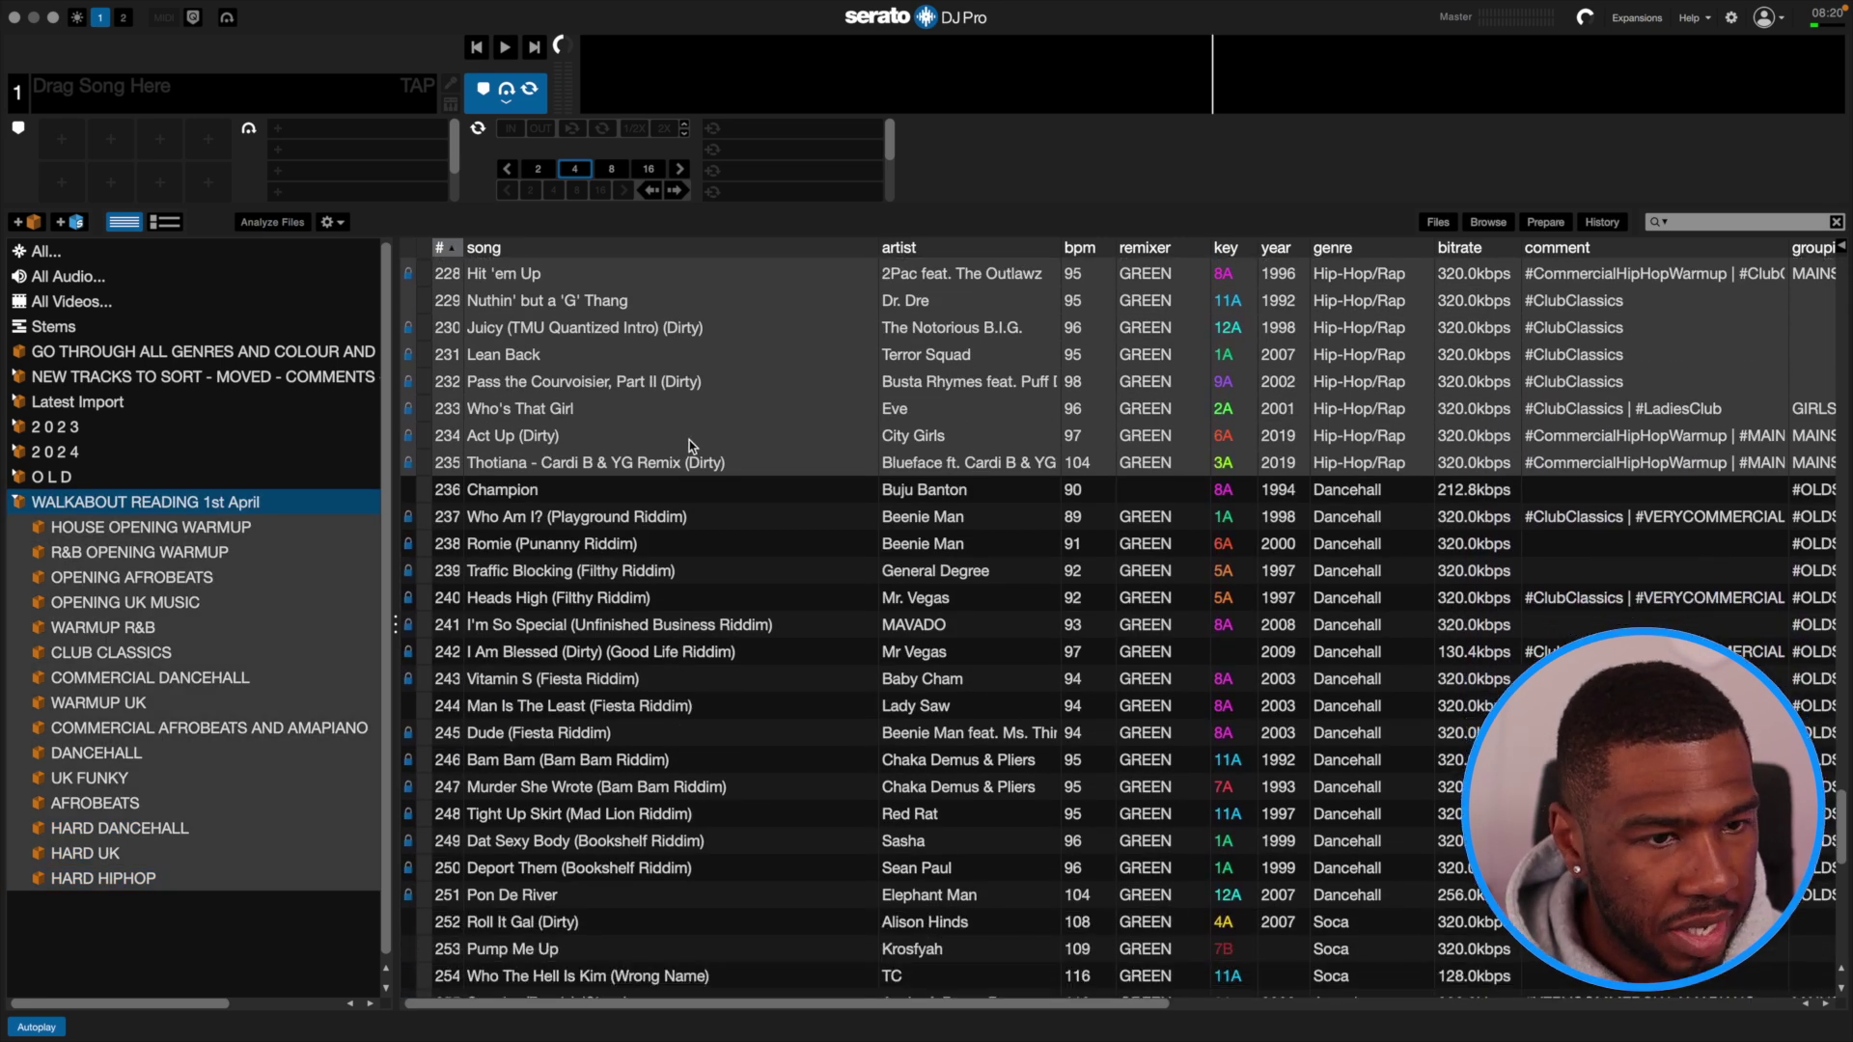
{"action": "left_click", "coordinate": [651, 490]}
{"action": "left_click", "coordinate": [867, 904], "text": "shift"}
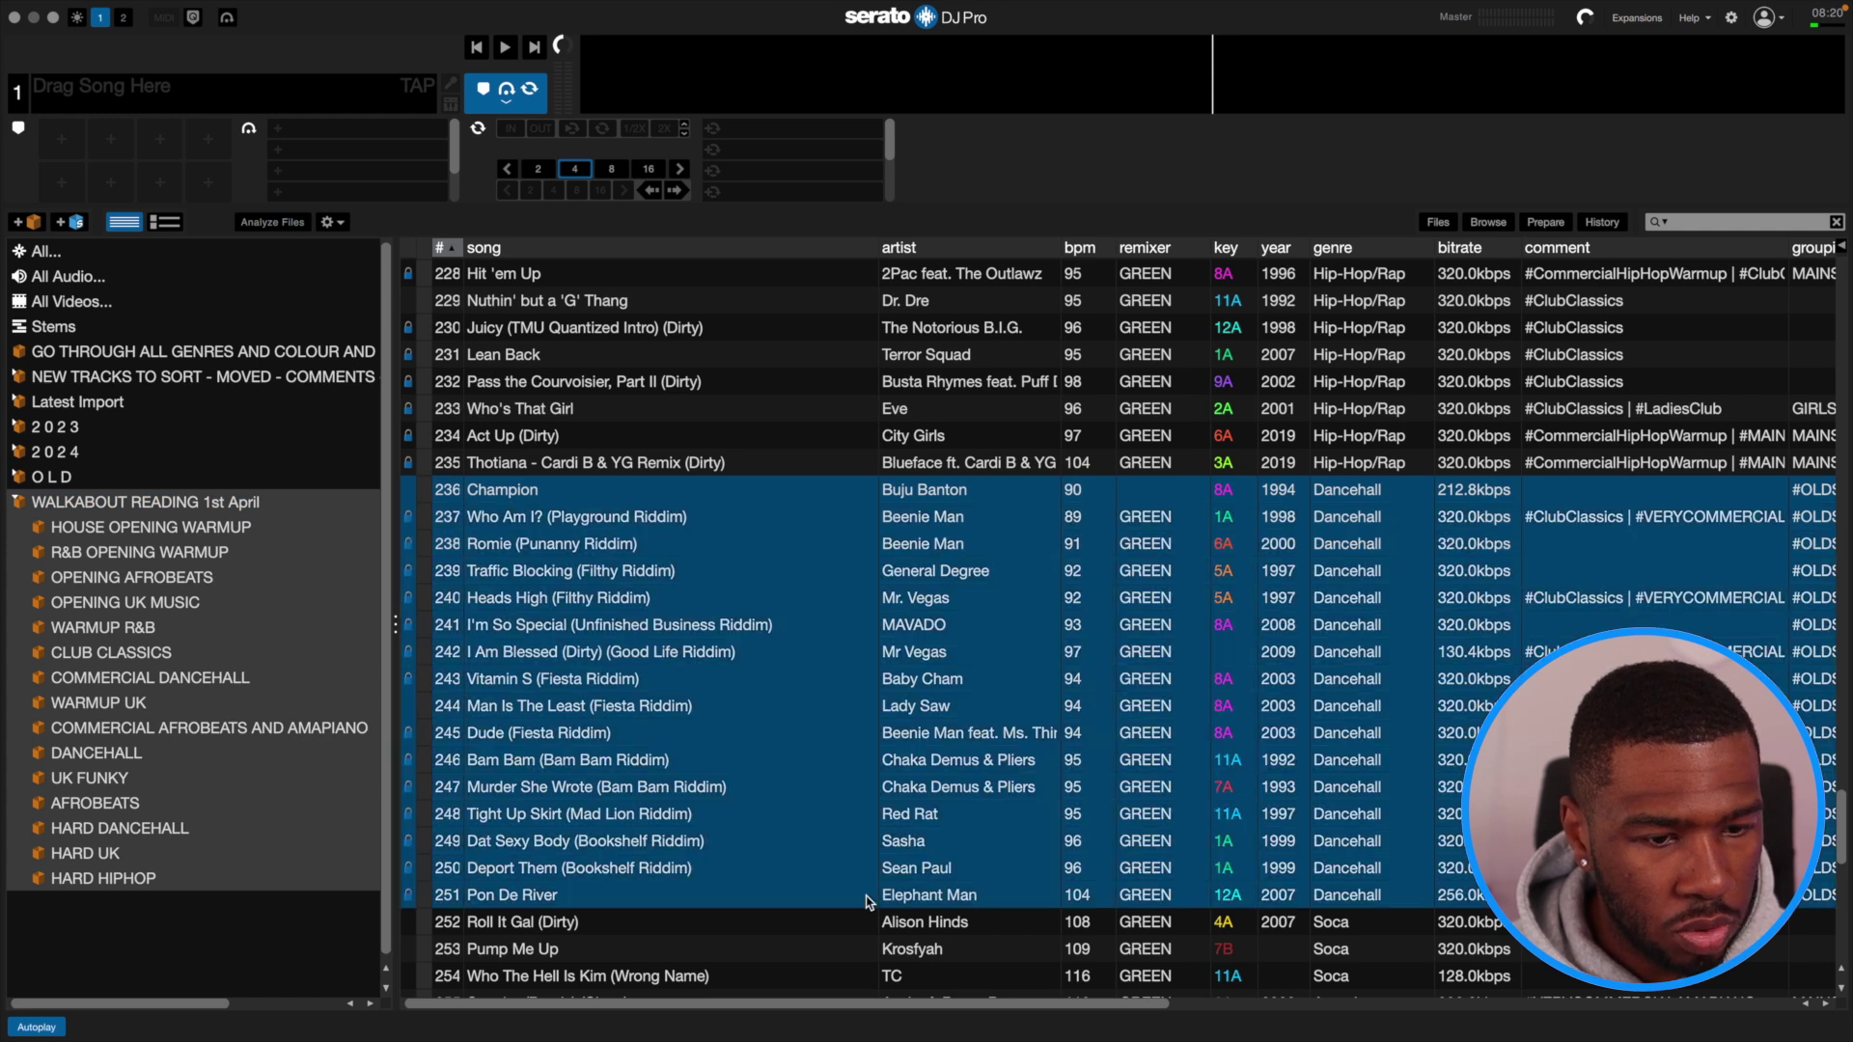
{"action": "left_click_drag", "start_coordinate": [866, 904], "coordinate": [38, 907]}
{"action": "left_click", "coordinate": [39, 908]}
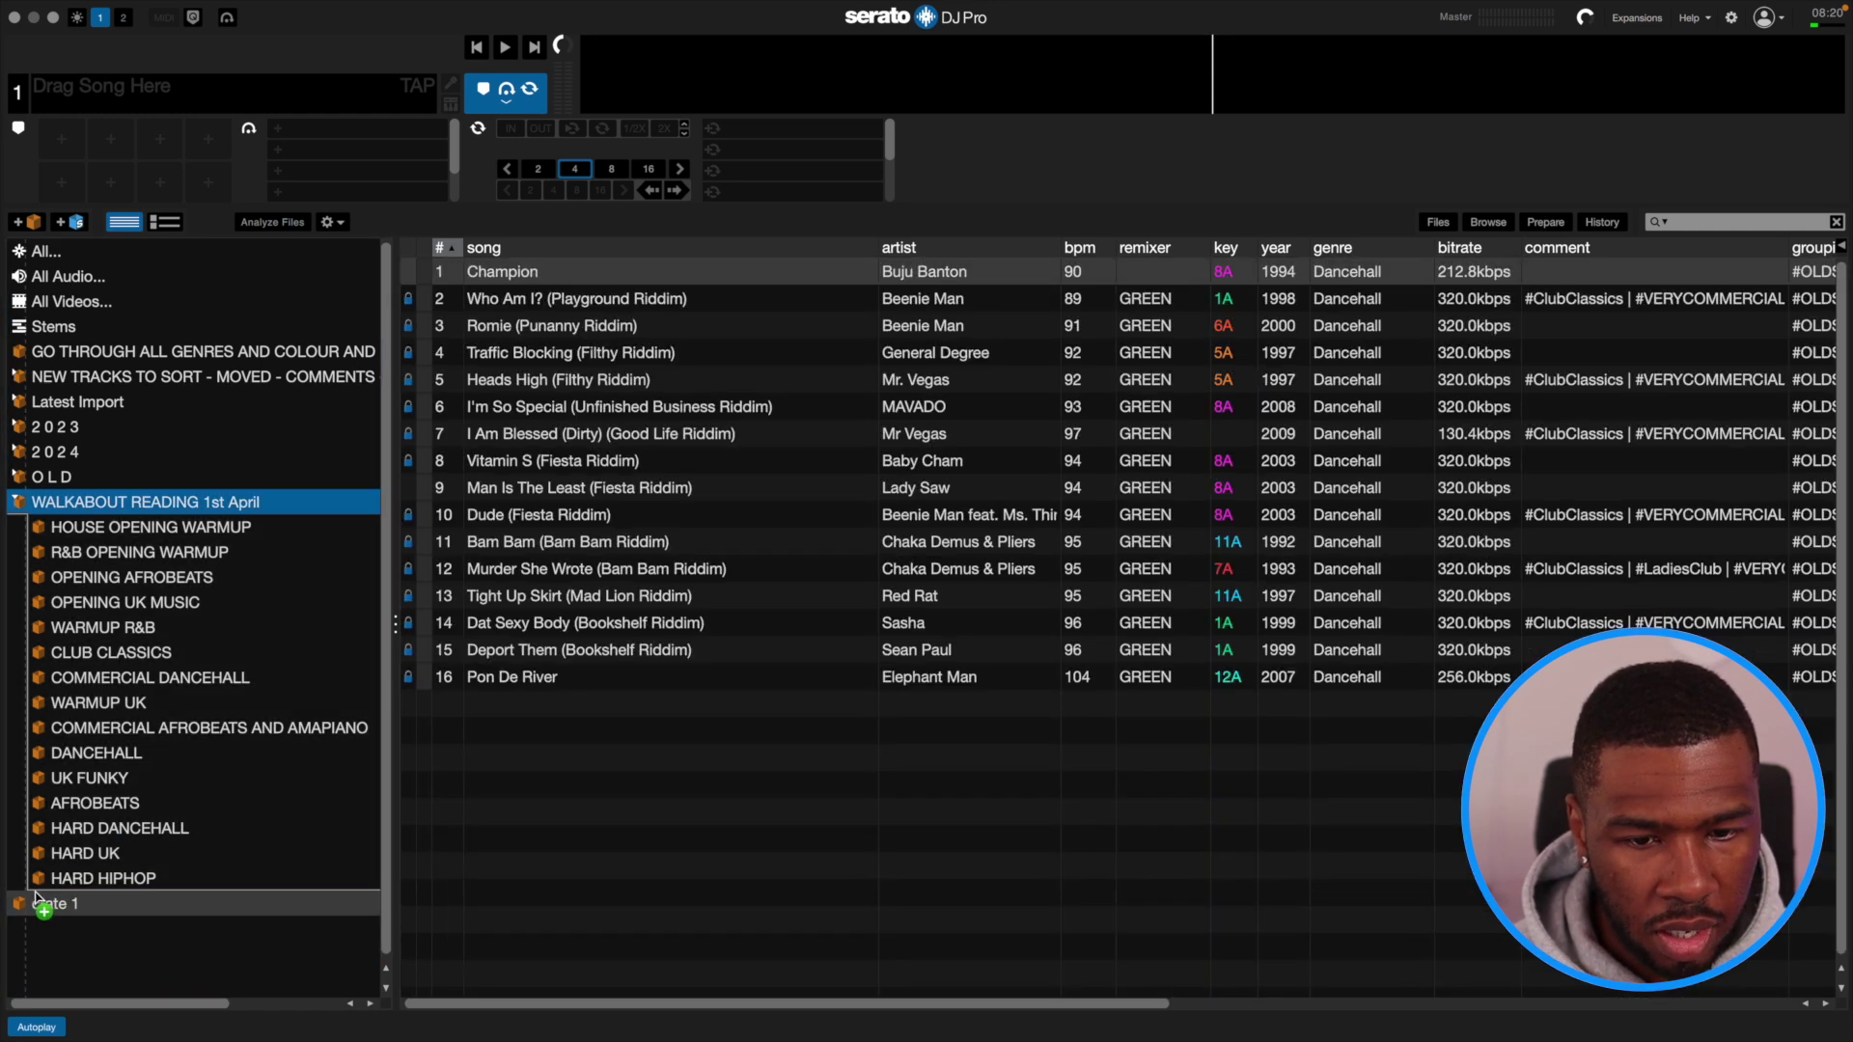
{"action": "double_click", "coordinate": [68, 909]}
{"action": "type", "text": "OLDSCHO"}
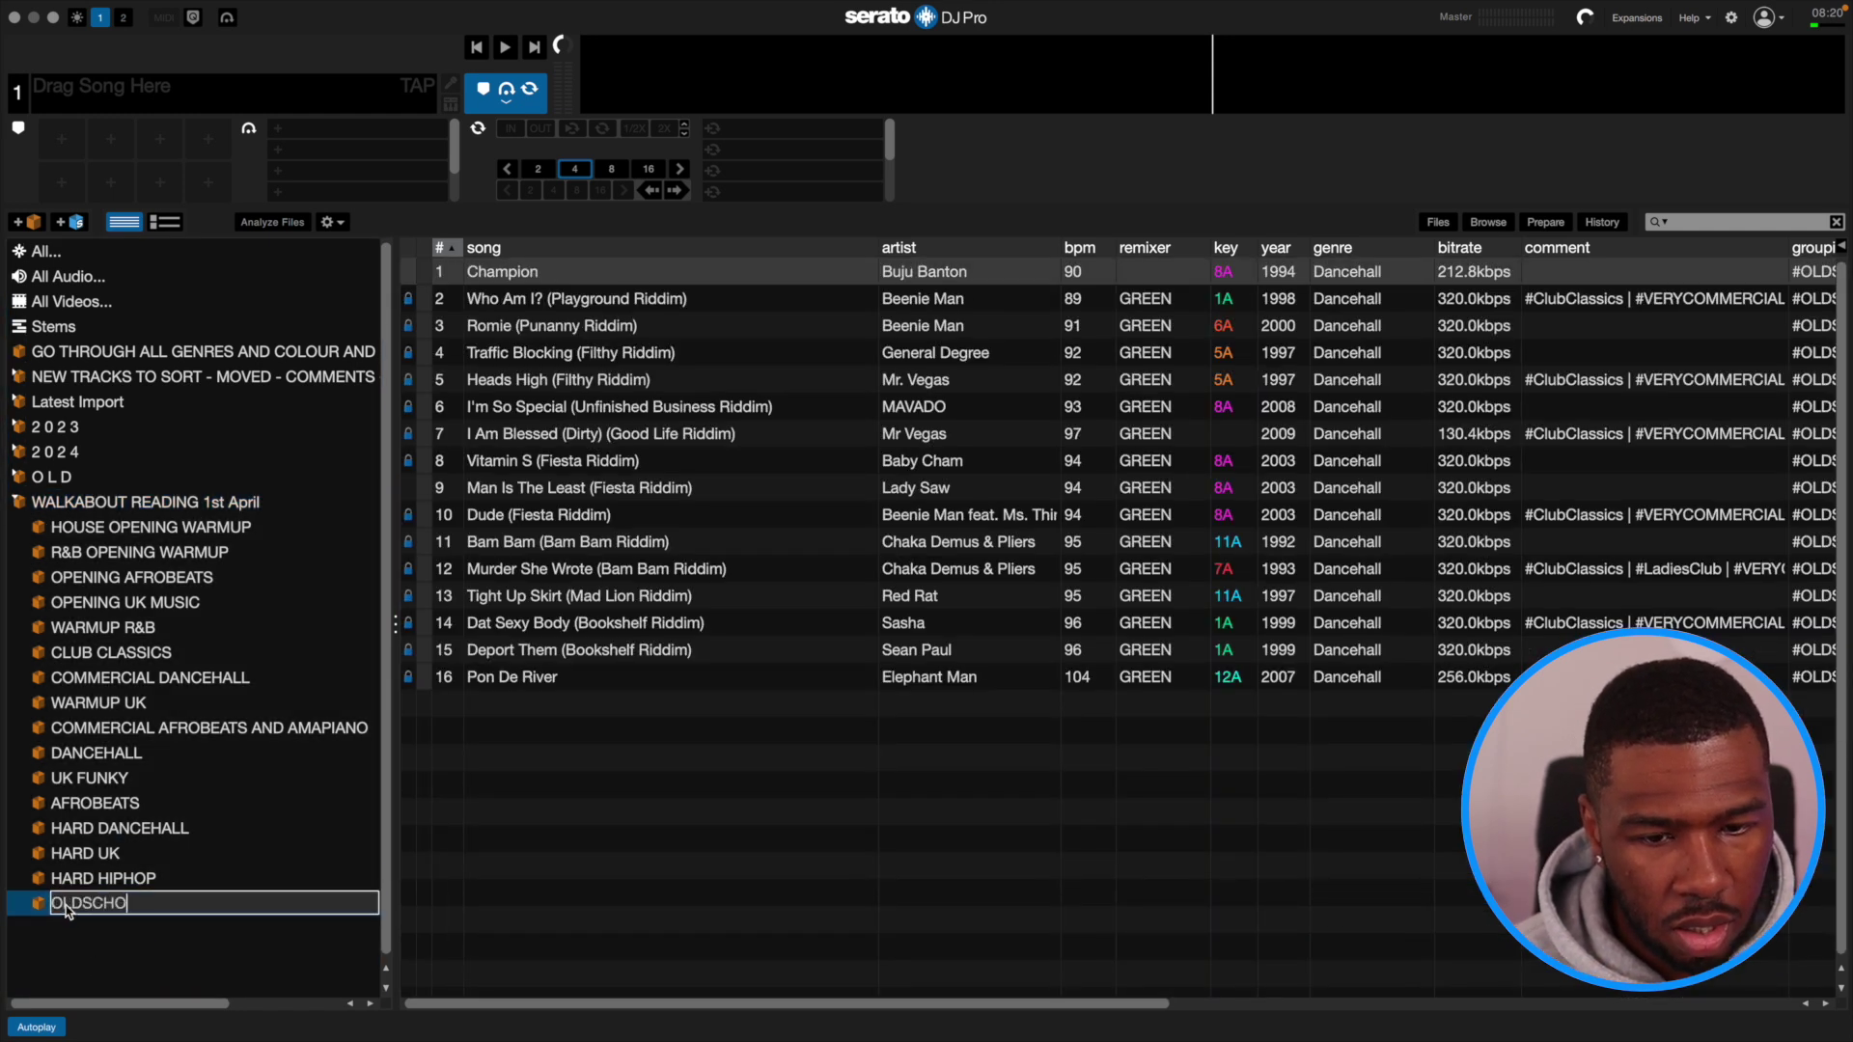
{"action": "type", "text": "OL DANCEHALL"}
{"action": "key", "text": "Return"}
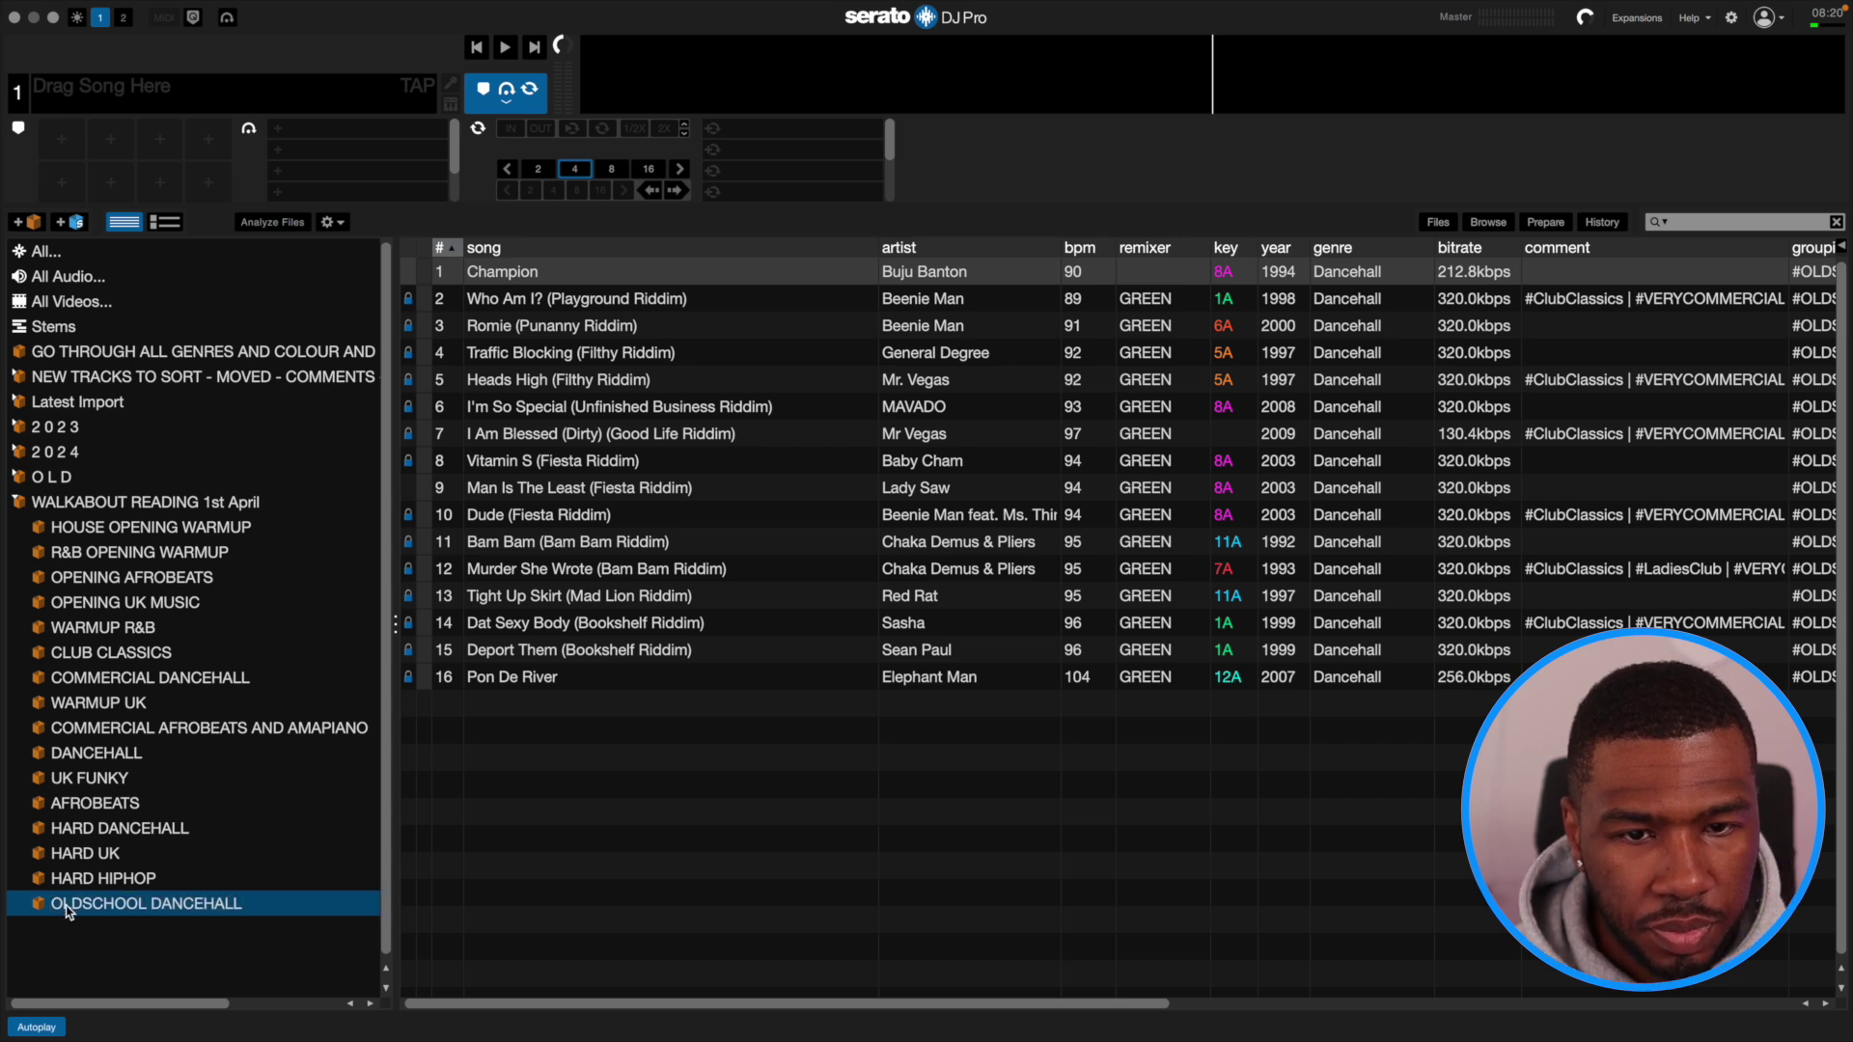
Make a SOCA crate from the three Soca tracks starting at Roll It Gal (Dirty).
{"action": "left_click", "coordinate": [198, 501]}
{"action": "scroll", "coordinate": [670, 704], "scroll_direction": "down", "scroll_amount": 4}
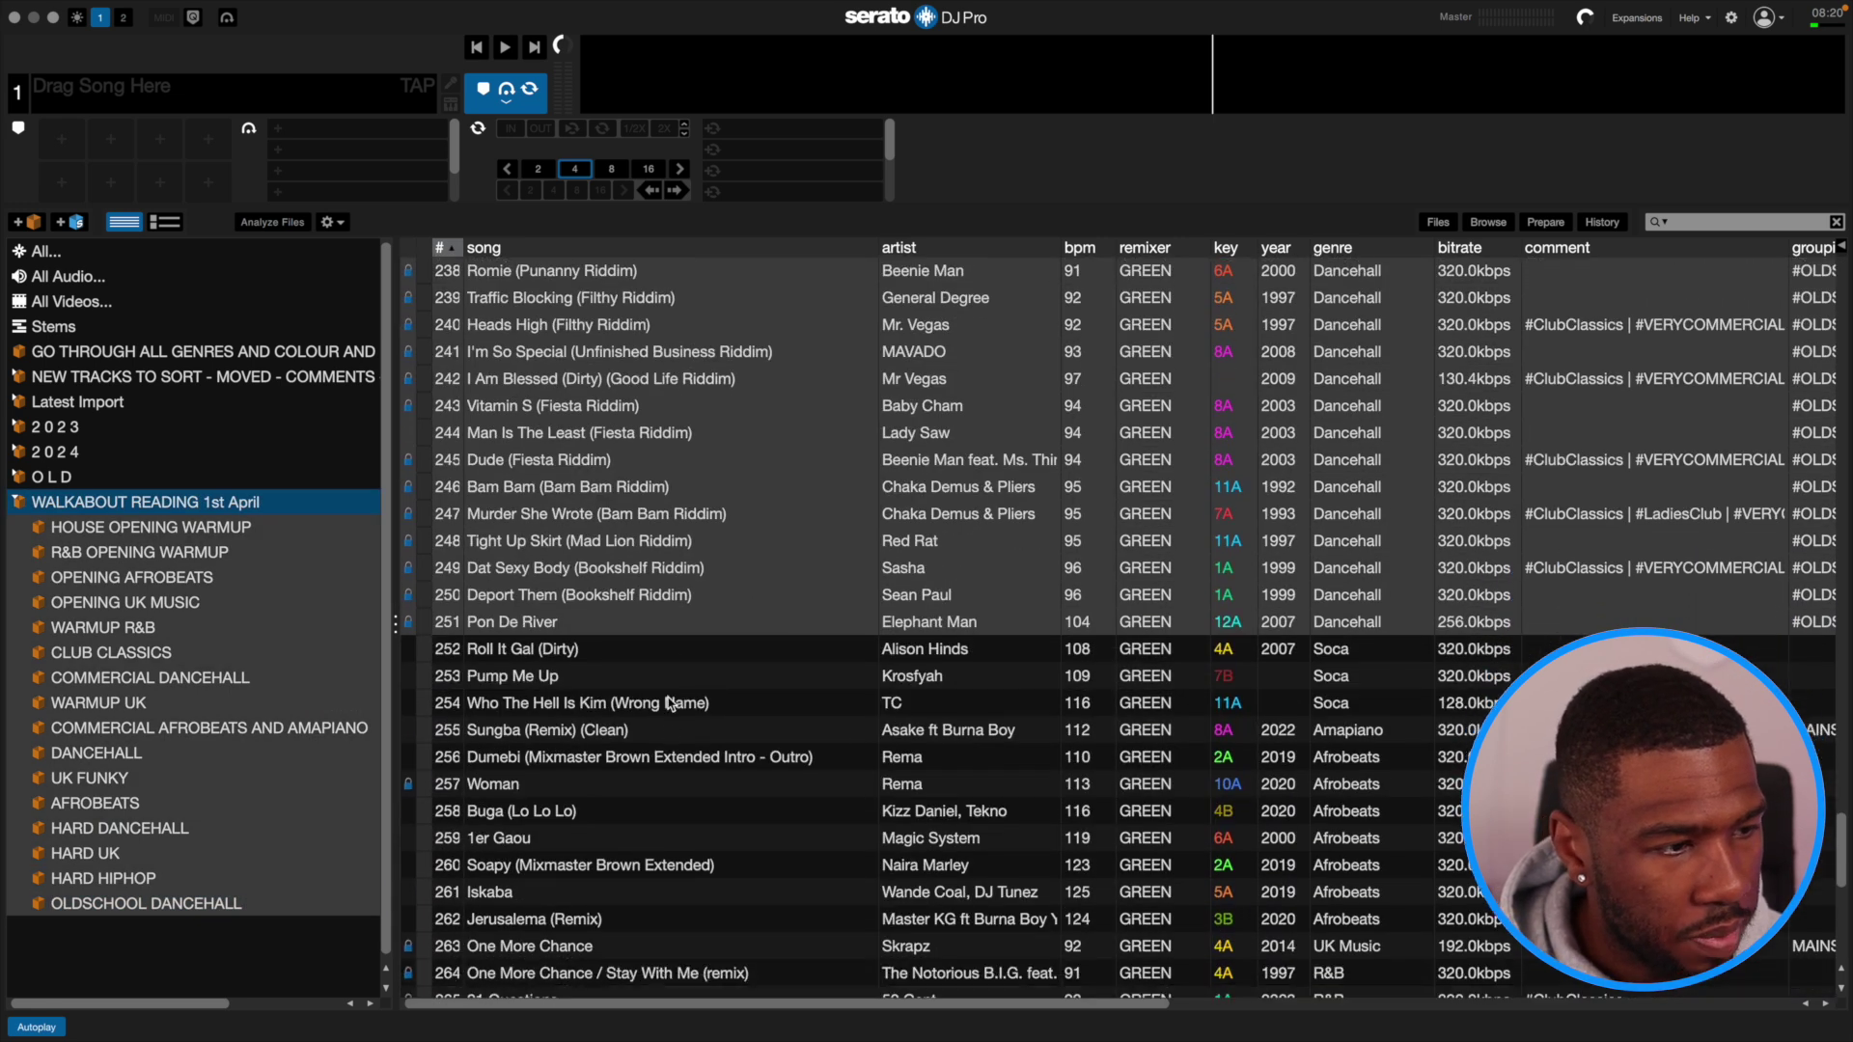
{"action": "left_click", "coordinate": [630, 650]}
{"action": "left_click", "coordinate": [635, 710], "text": "shift"}
{"action": "left_click_drag", "start_coordinate": [634, 710], "coordinate": [26, 924]}
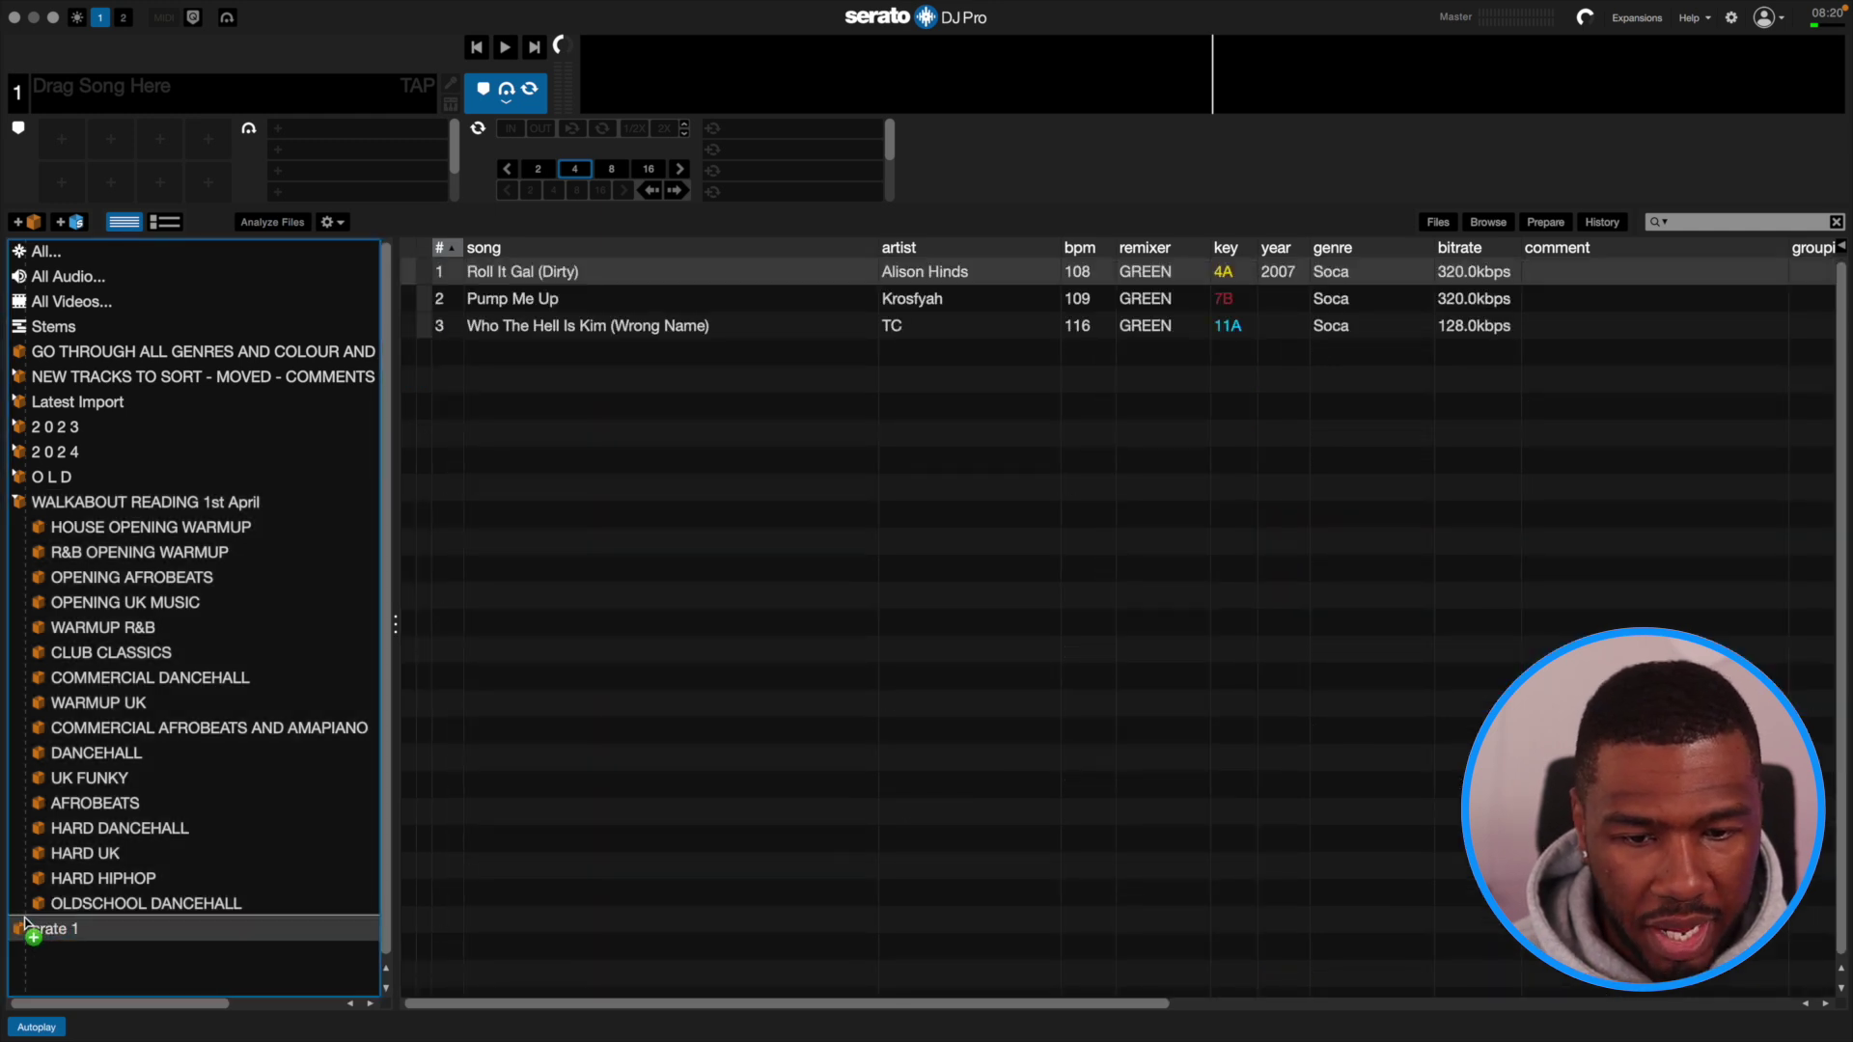
{"action": "double_click", "coordinate": [64, 931]}
{"action": "type", "text": "SOCA"}
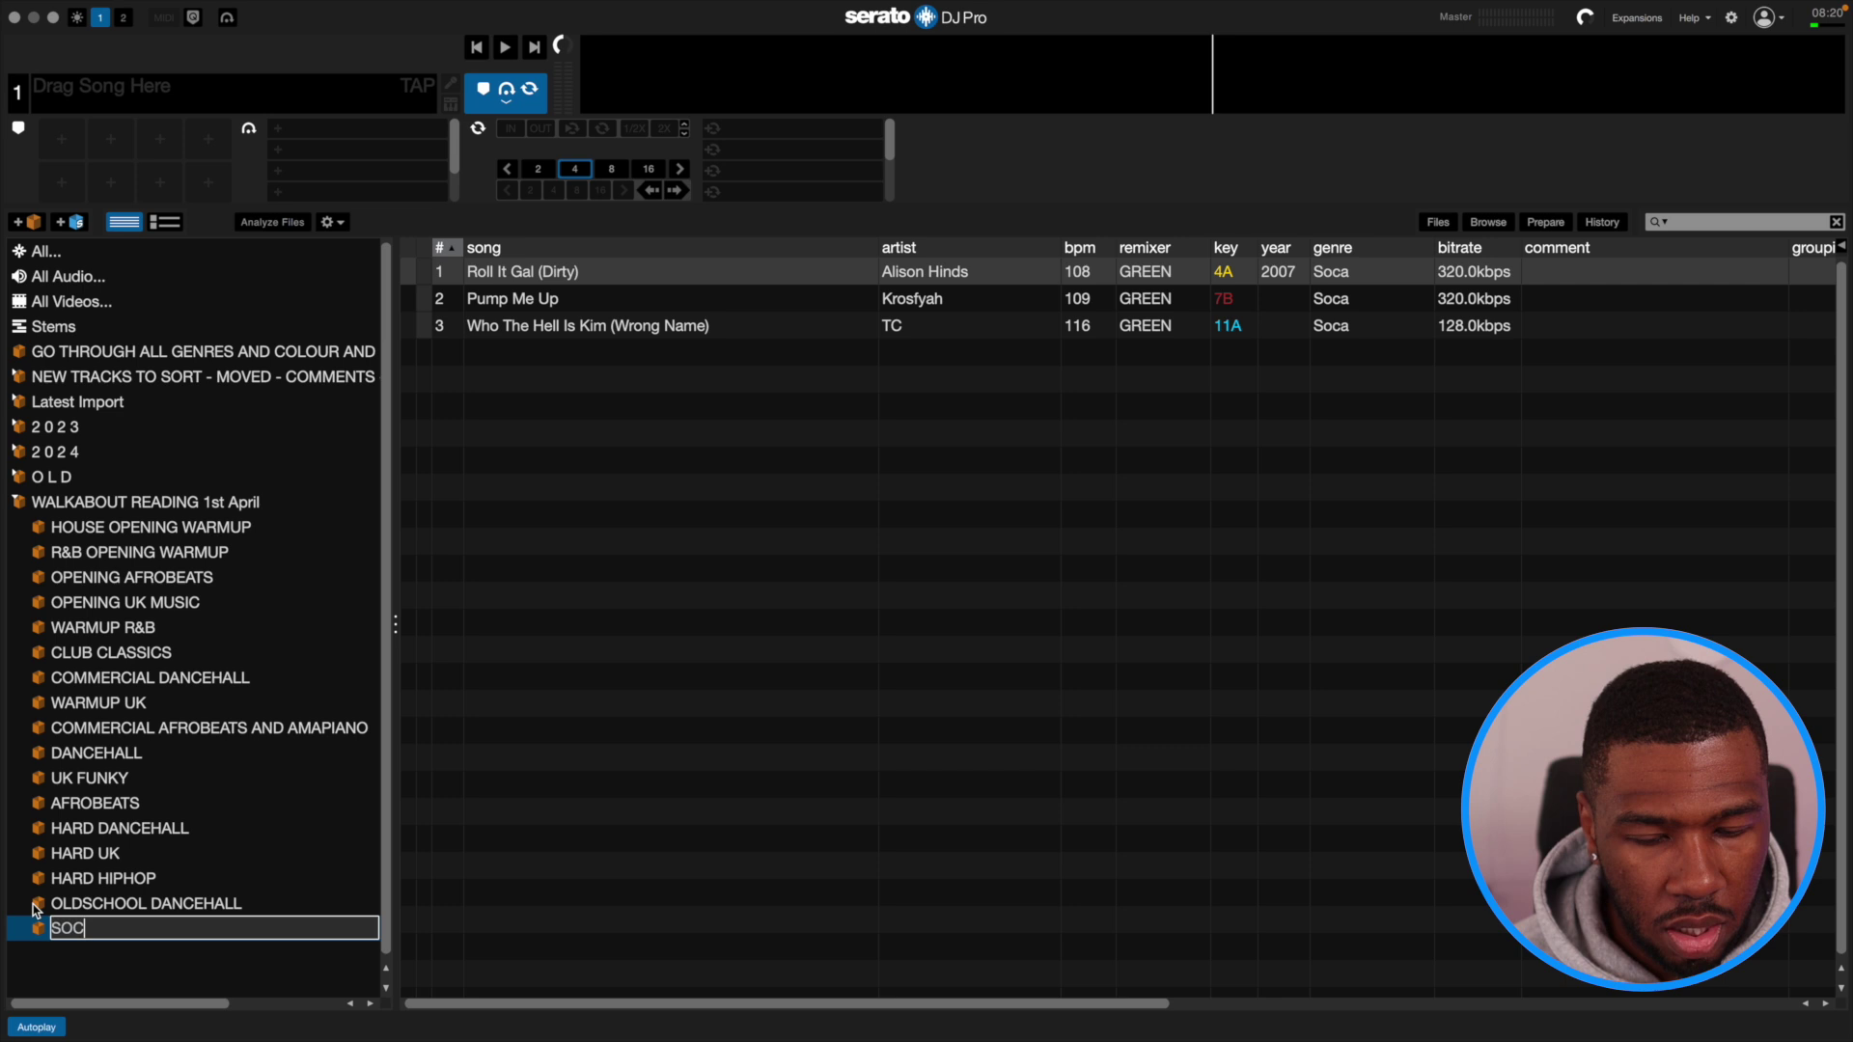
{"action": "key", "text": "Return"}
Make an AFROBEATS 2 crate from Sungba (Remix) (Clean) through Jerusalema (Remix), eight tracks.
{"action": "left_click", "coordinate": [263, 502]}
{"action": "scroll", "coordinate": [703, 573], "scroll_direction": "down", "scroll_amount": 2}
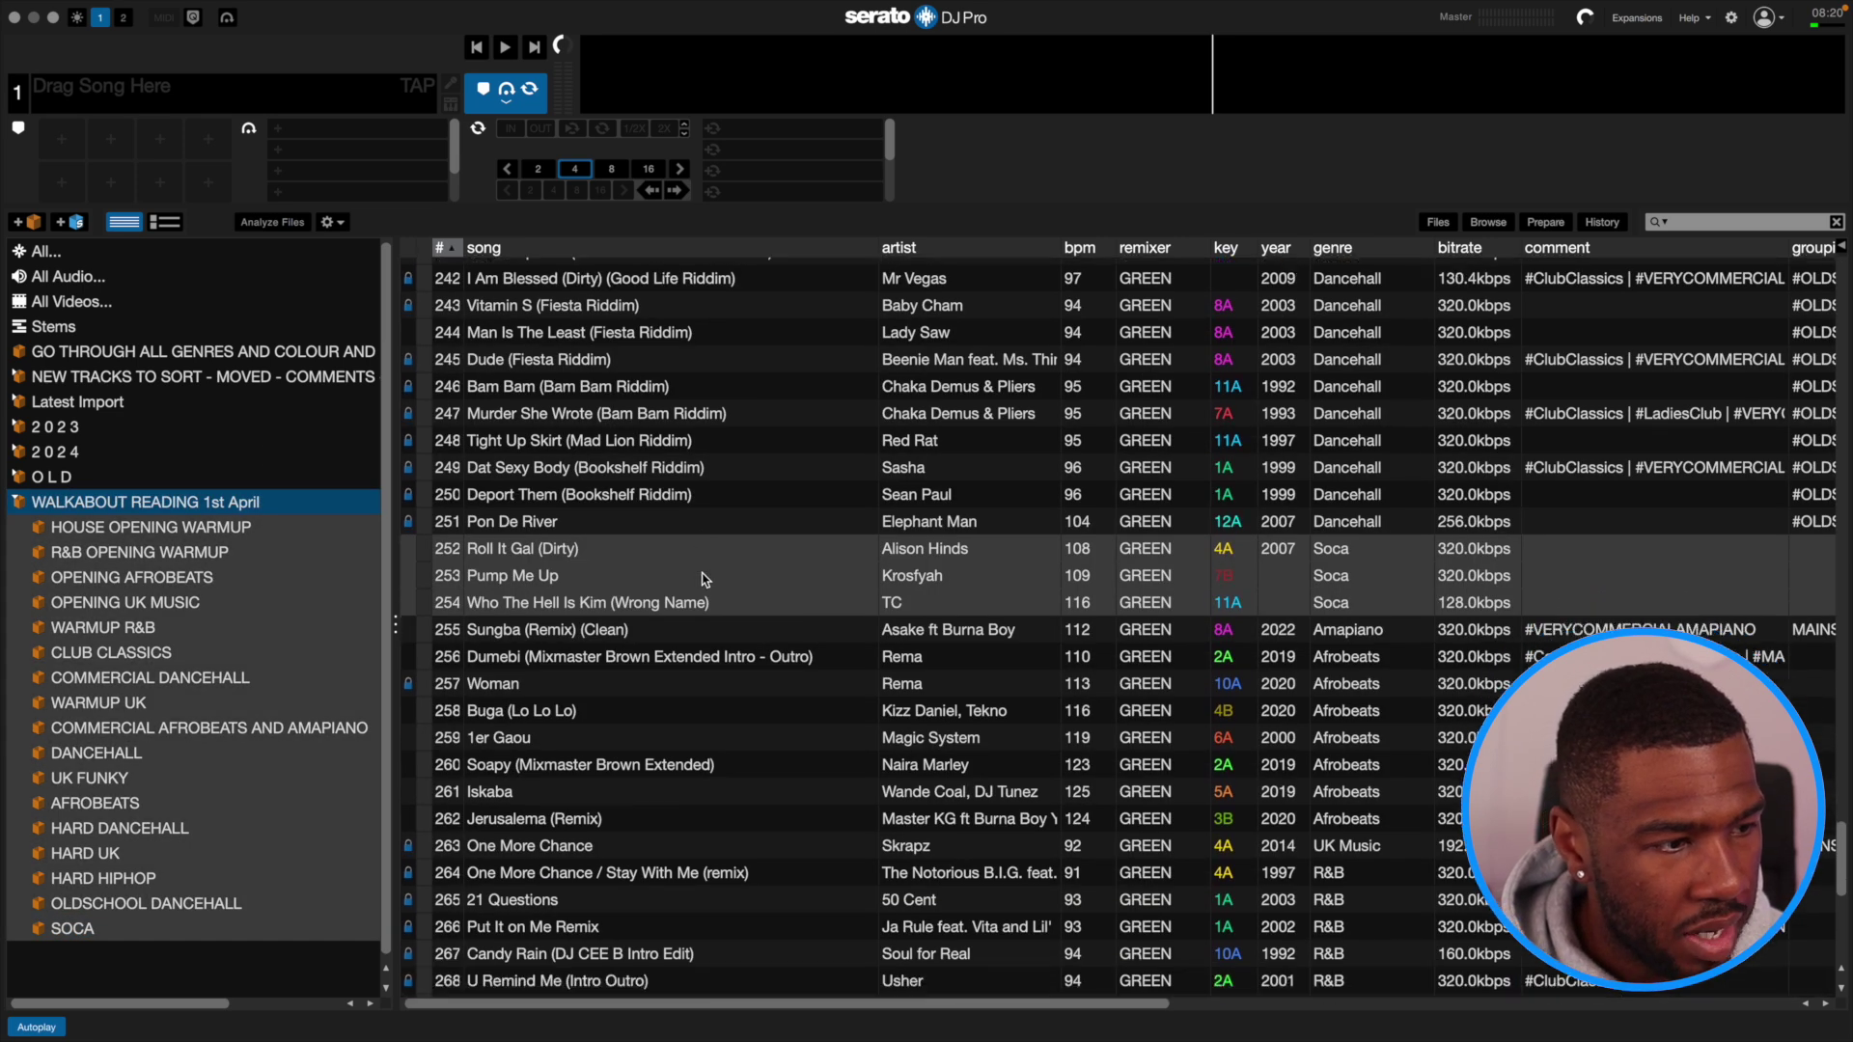
{"action": "left_click", "coordinate": [705, 537]}
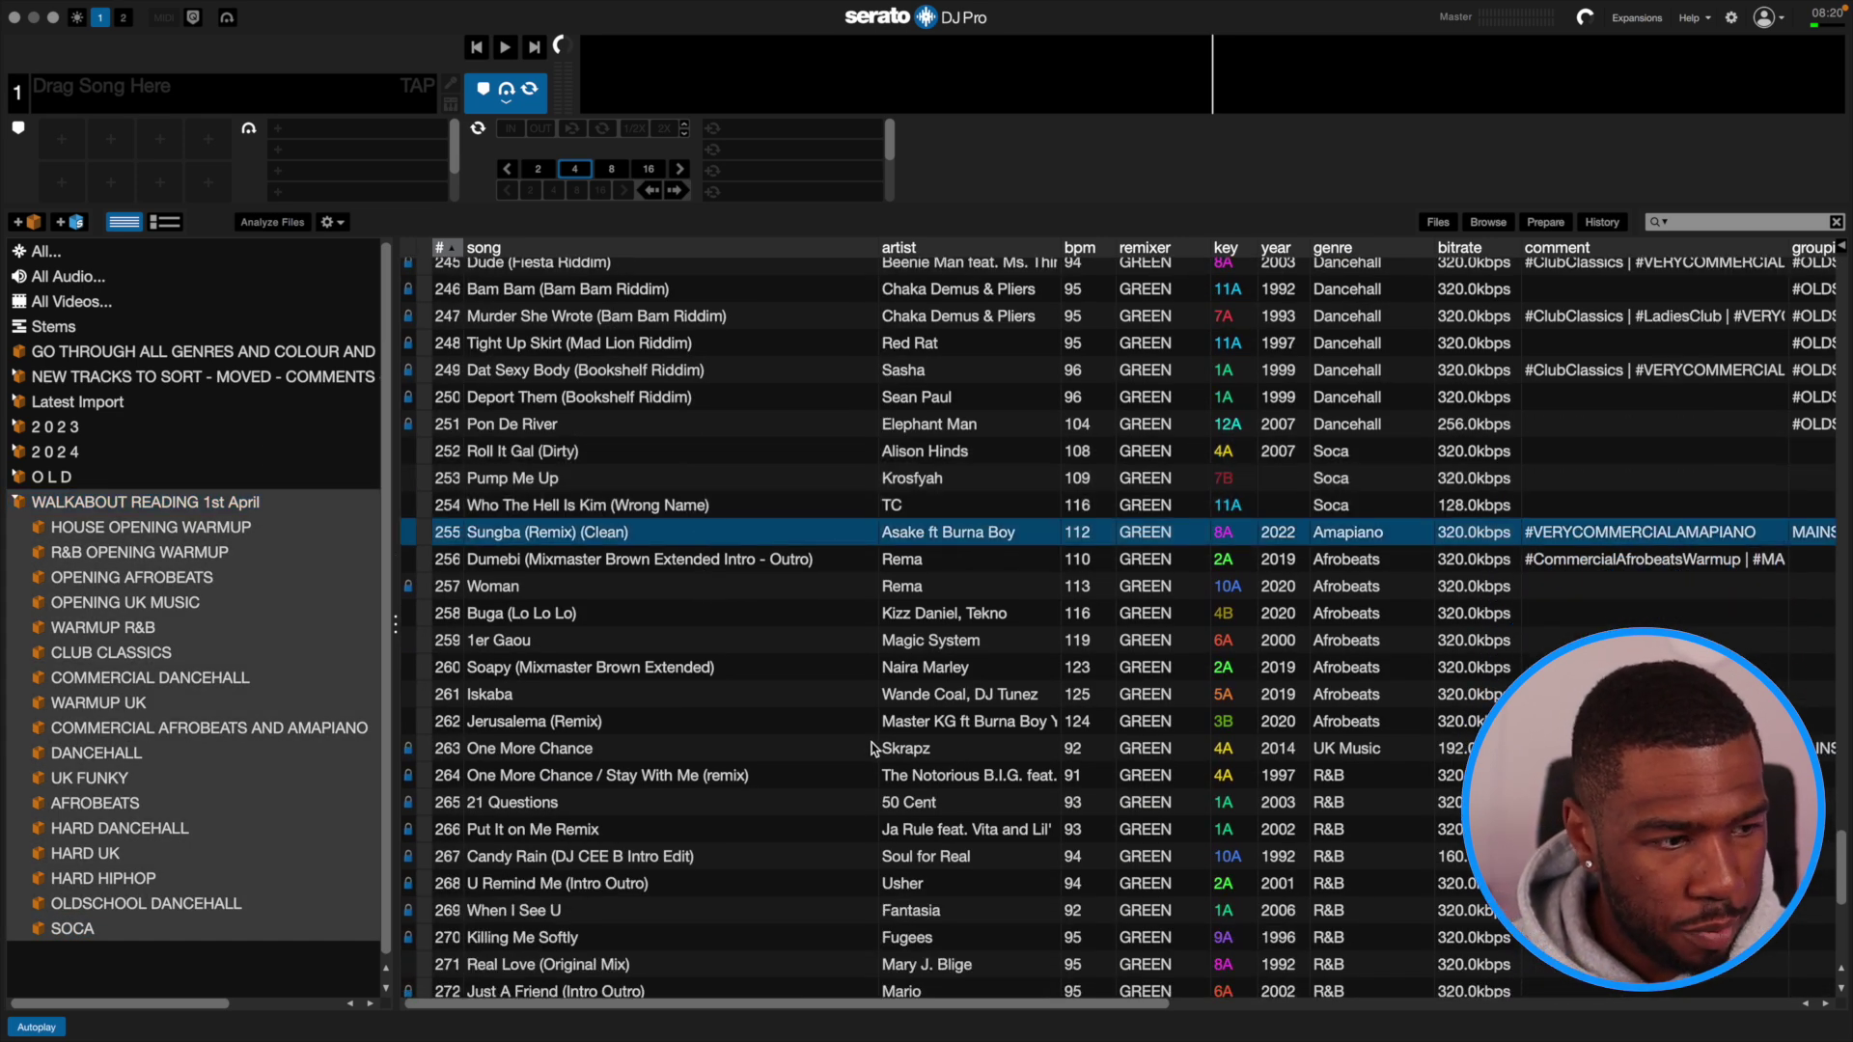
{"action": "left_click", "coordinate": [898, 722], "text": "shift"}
{"action": "left_click_drag", "start_coordinate": [905, 628], "coordinate": [179, 980]}
{"action": "left_click", "coordinate": [25, 956]}
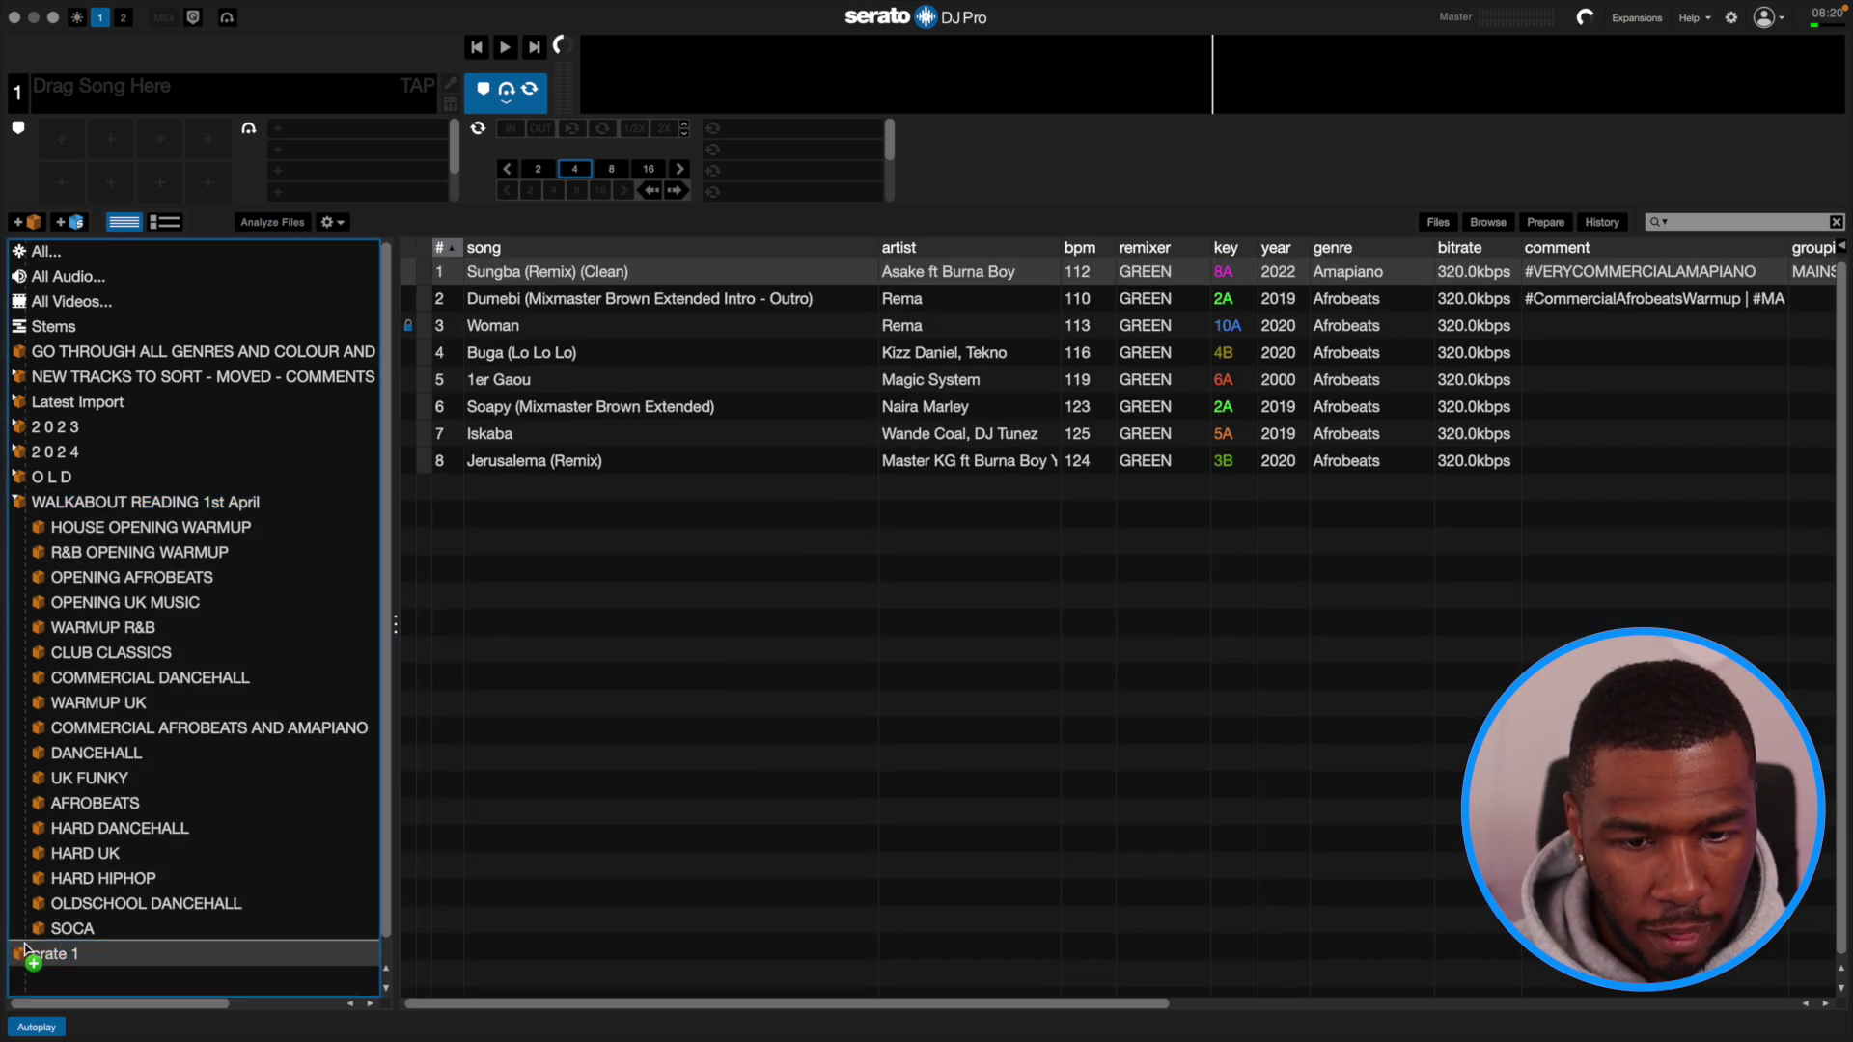
{"action": "double_click", "coordinate": [49, 955]}
{"action": "type", "text": "AFRO"}
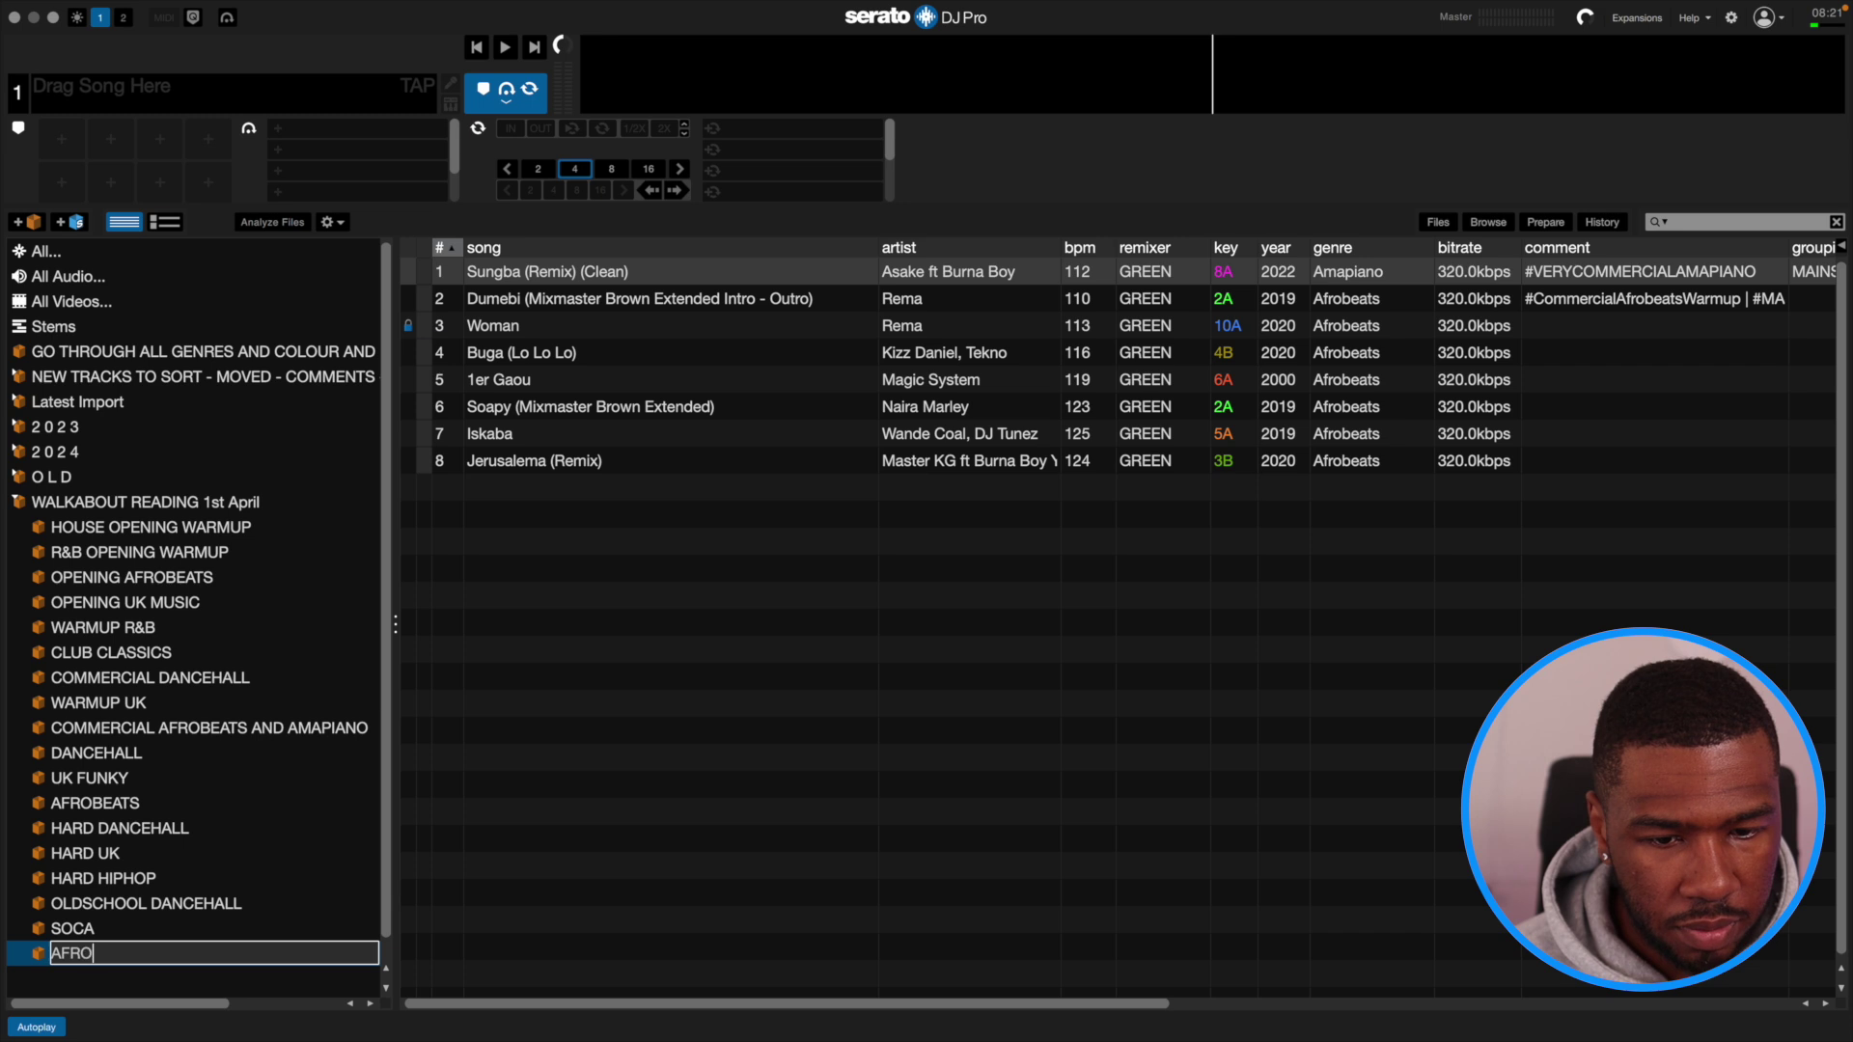
{"action": "type", "text": "BEATS 2"}
{"action": "key", "text": "Return"}
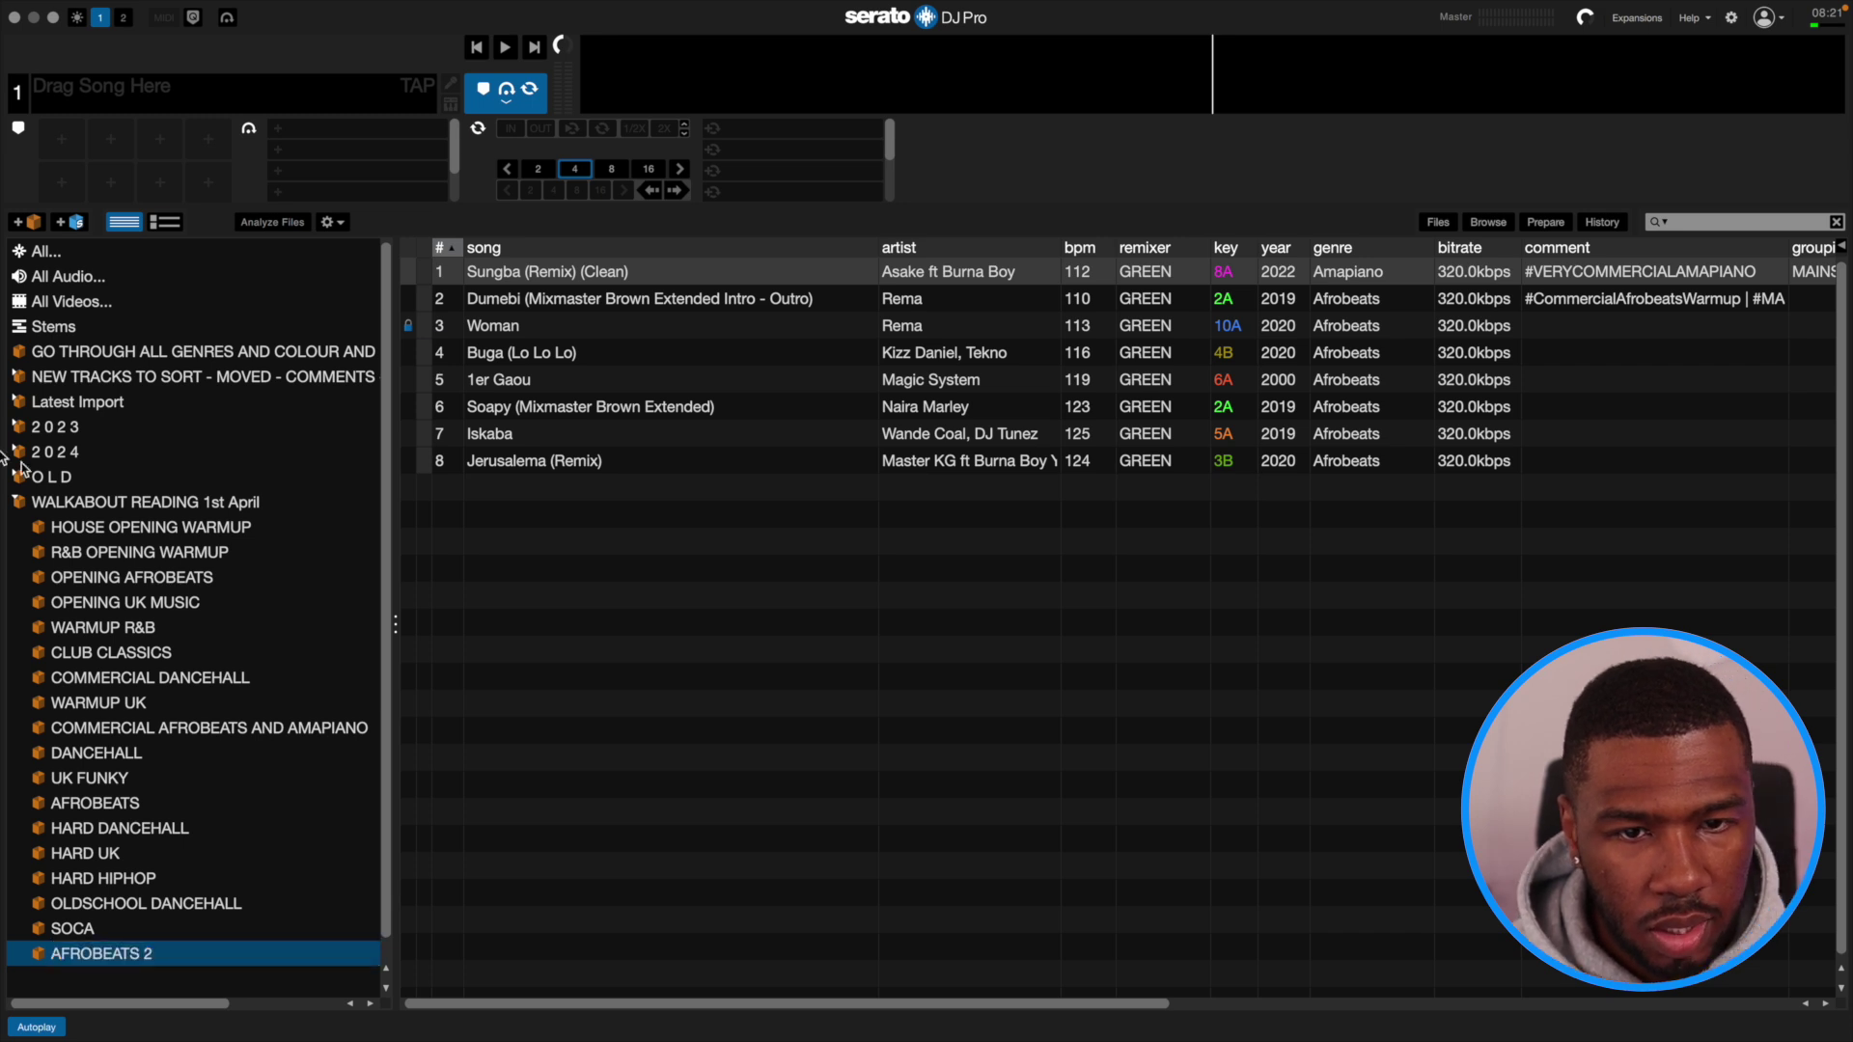
Make an OLDSCHOOL RNB CLOSING crate from the 20 R&B tracks, One More Chance through Candy.
{"action": "left_click", "coordinate": [164, 500]}
{"action": "scroll", "coordinate": [889, 769], "scroll_direction": "down", "scroll_amount": 5}
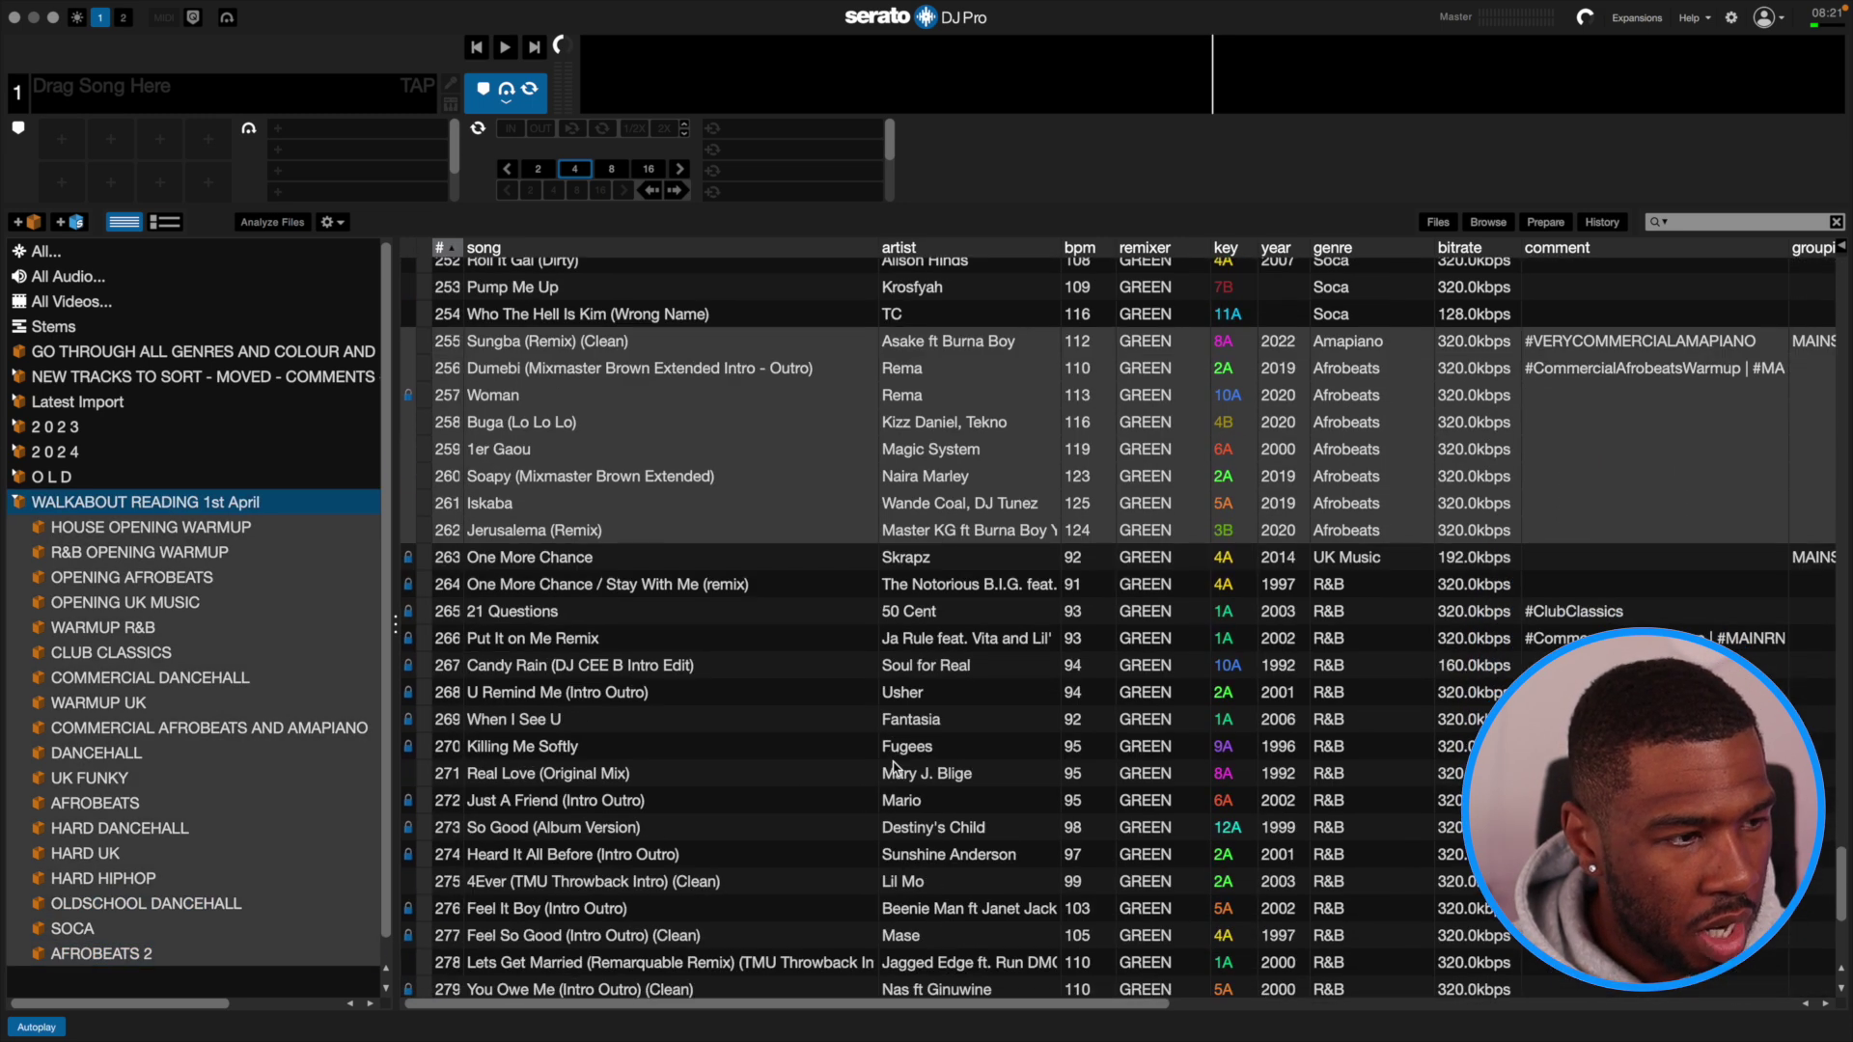
{"action": "scroll", "coordinate": [816, 608], "scroll_direction": "down", "scroll_amount": 1}
{"action": "left_click", "coordinate": [657, 526]}
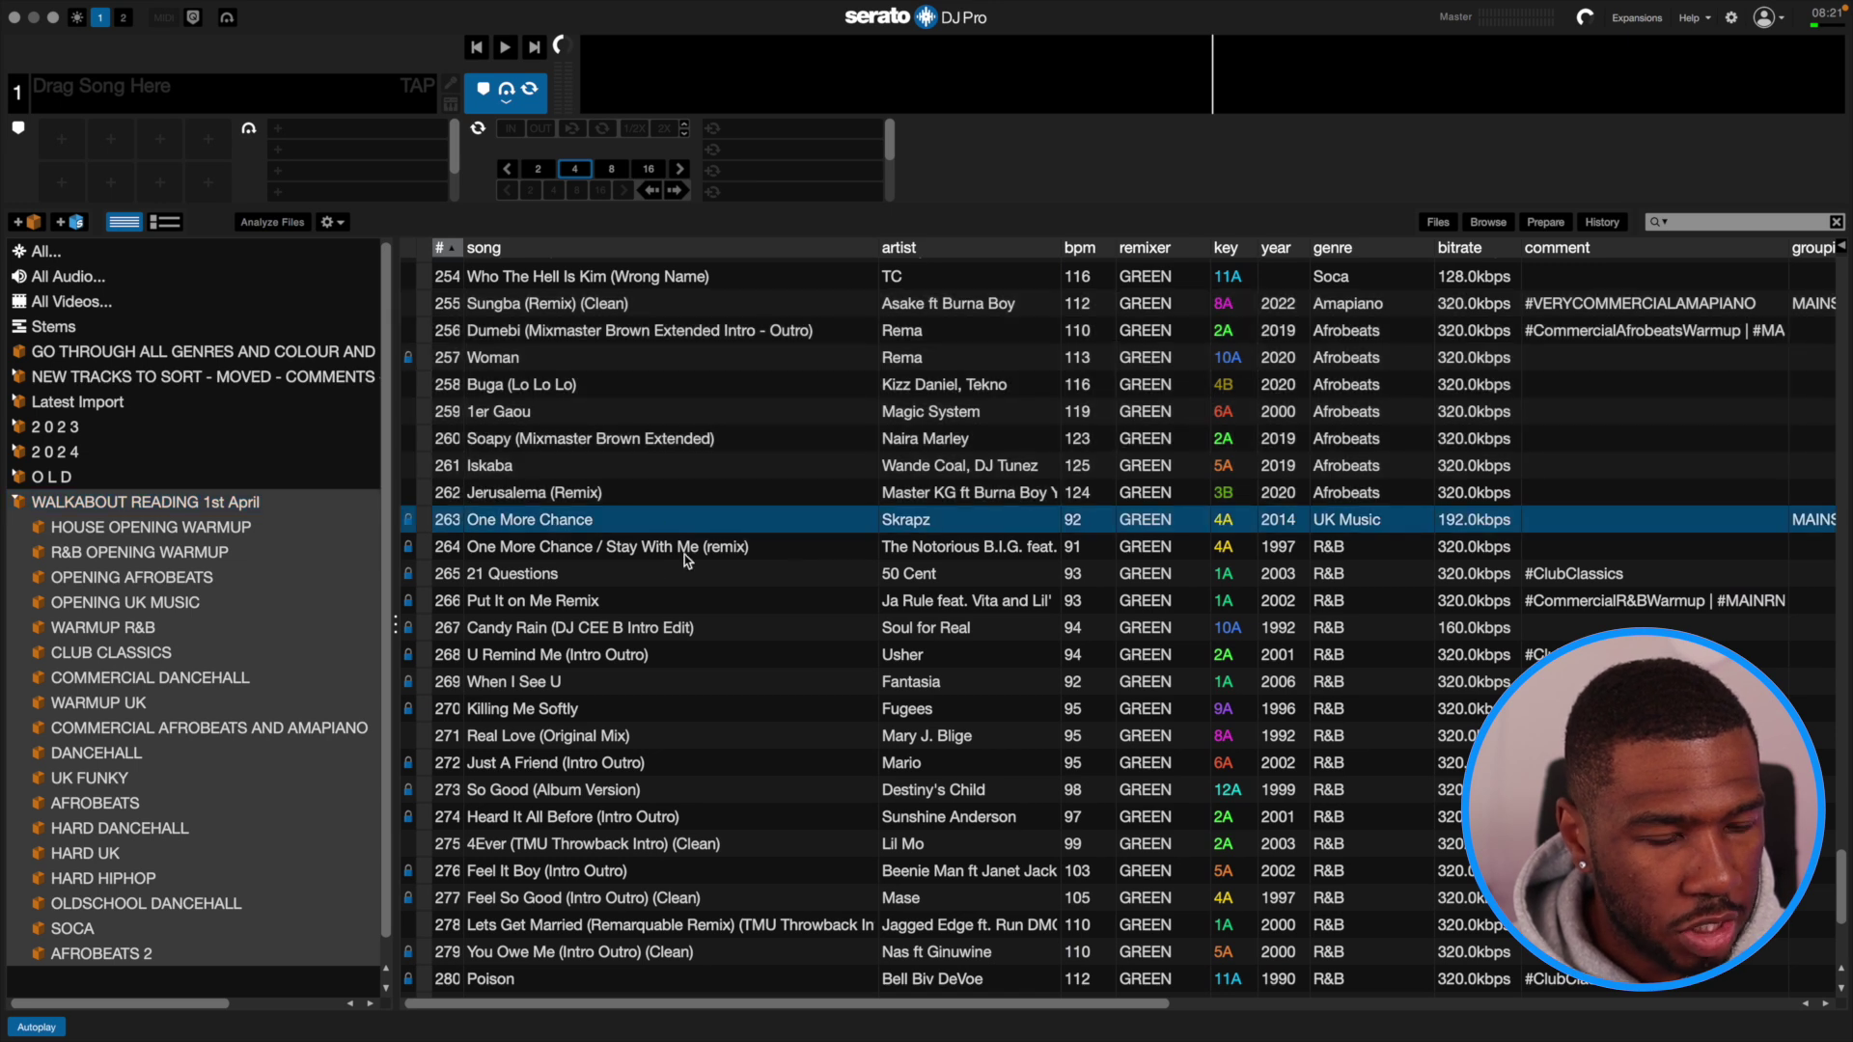
{"action": "scroll", "coordinate": [807, 773], "scroll_direction": "down", "scroll_amount": 5}
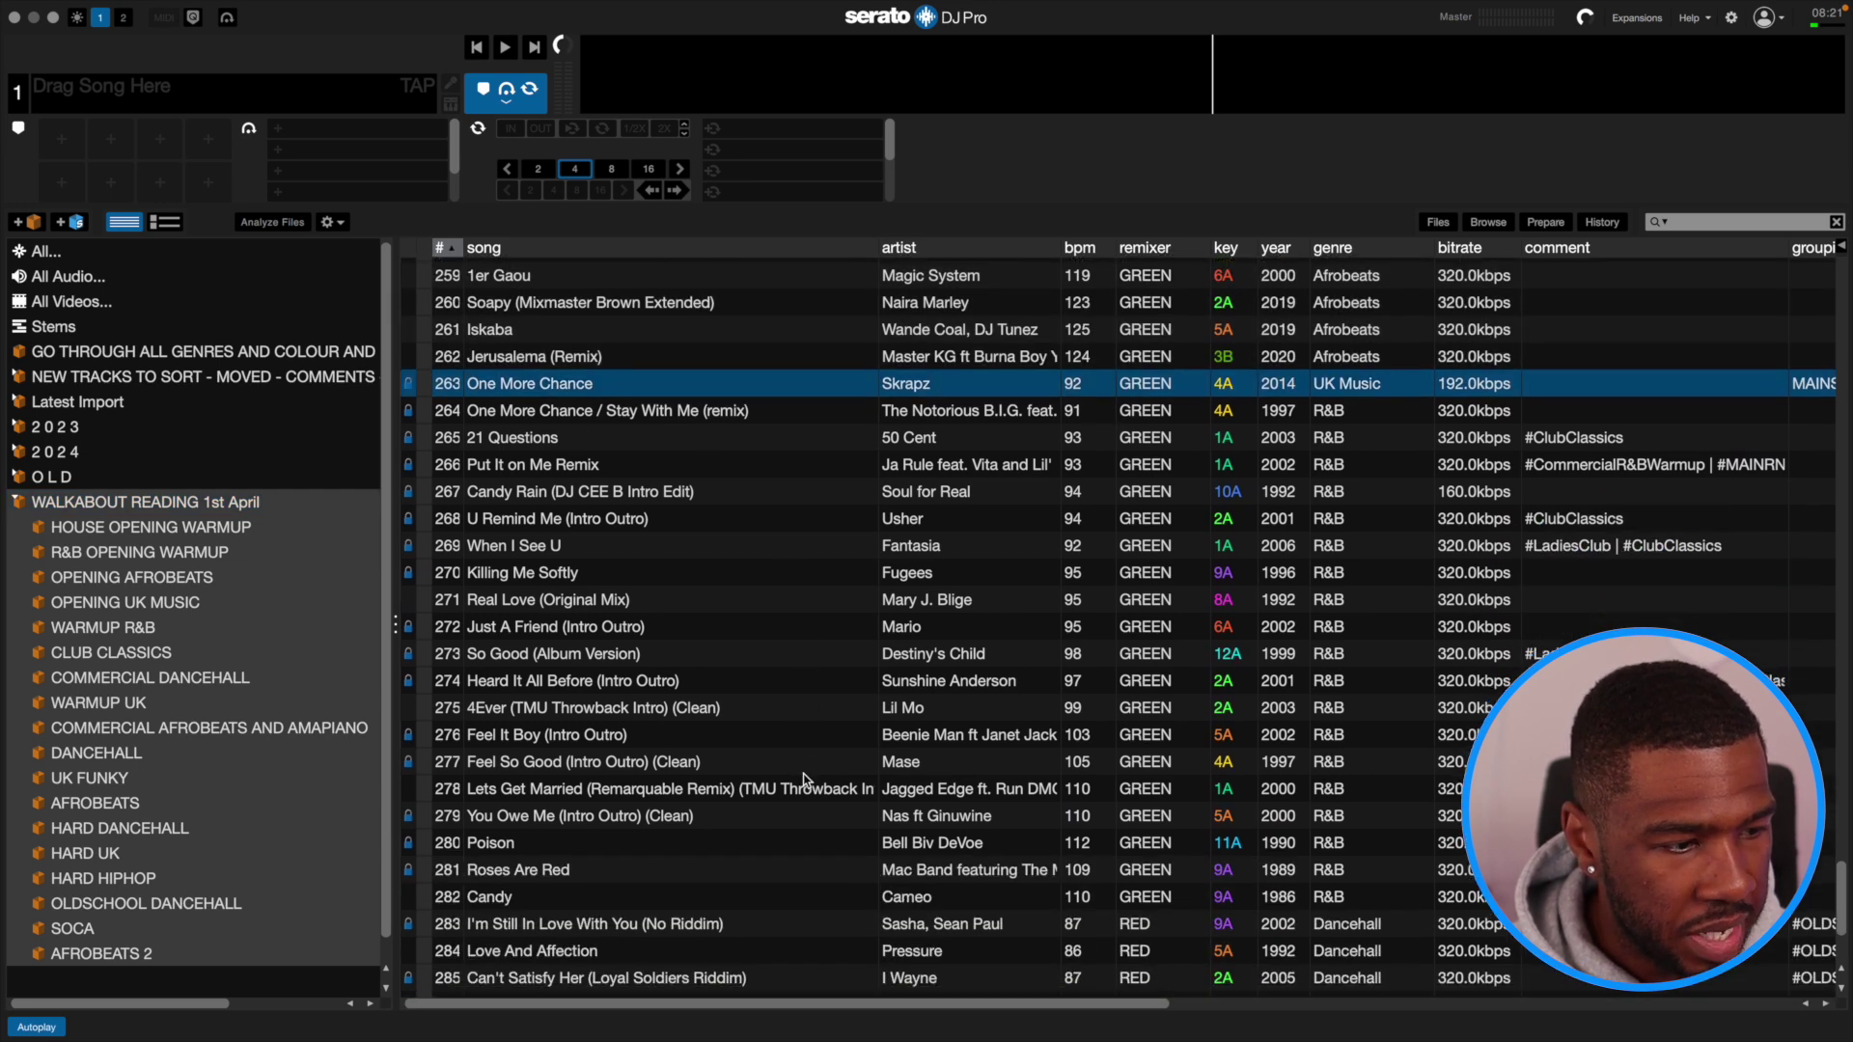
{"action": "left_click", "coordinate": [755, 893], "text": "shift"}
{"action": "left_click_drag", "start_coordinate": [791, 579], "coordinate": [60, 968]}
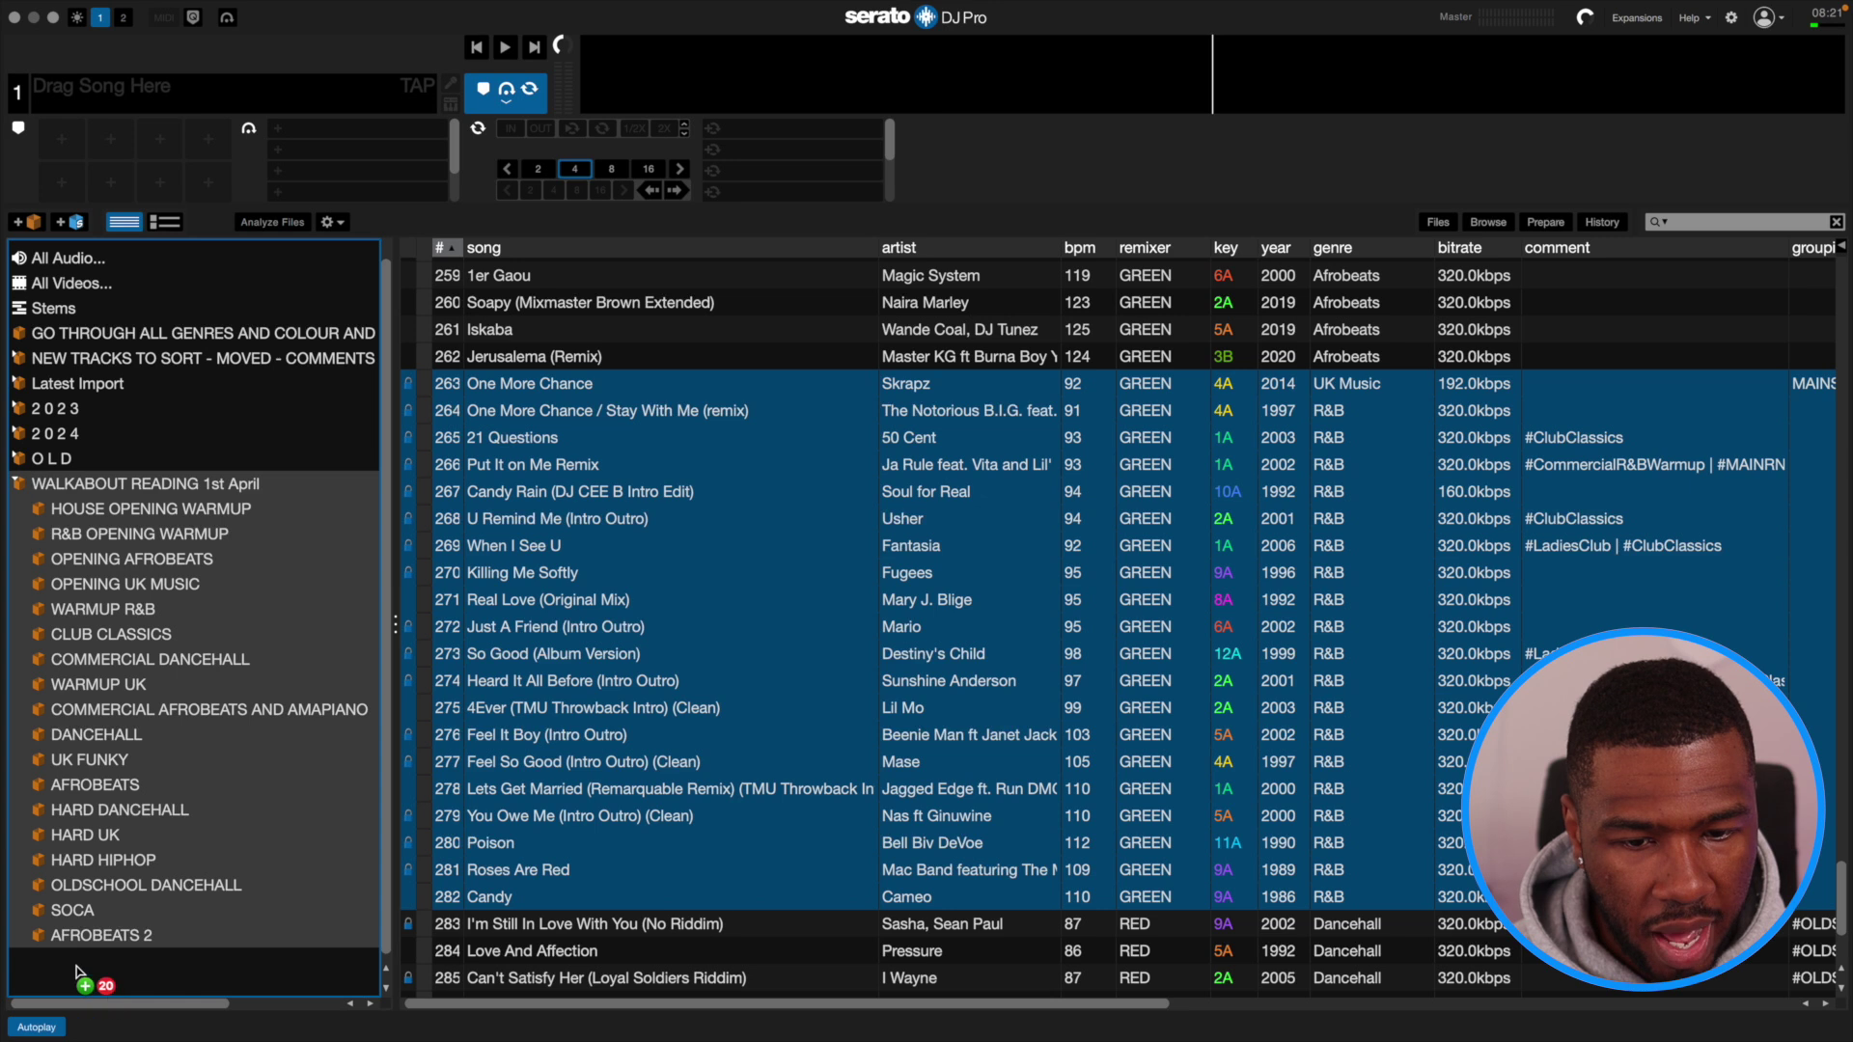
{"action": "left_click", "coordinate": [60, 968]}
{"action": "double_click", "coordinate": [58, 962]}
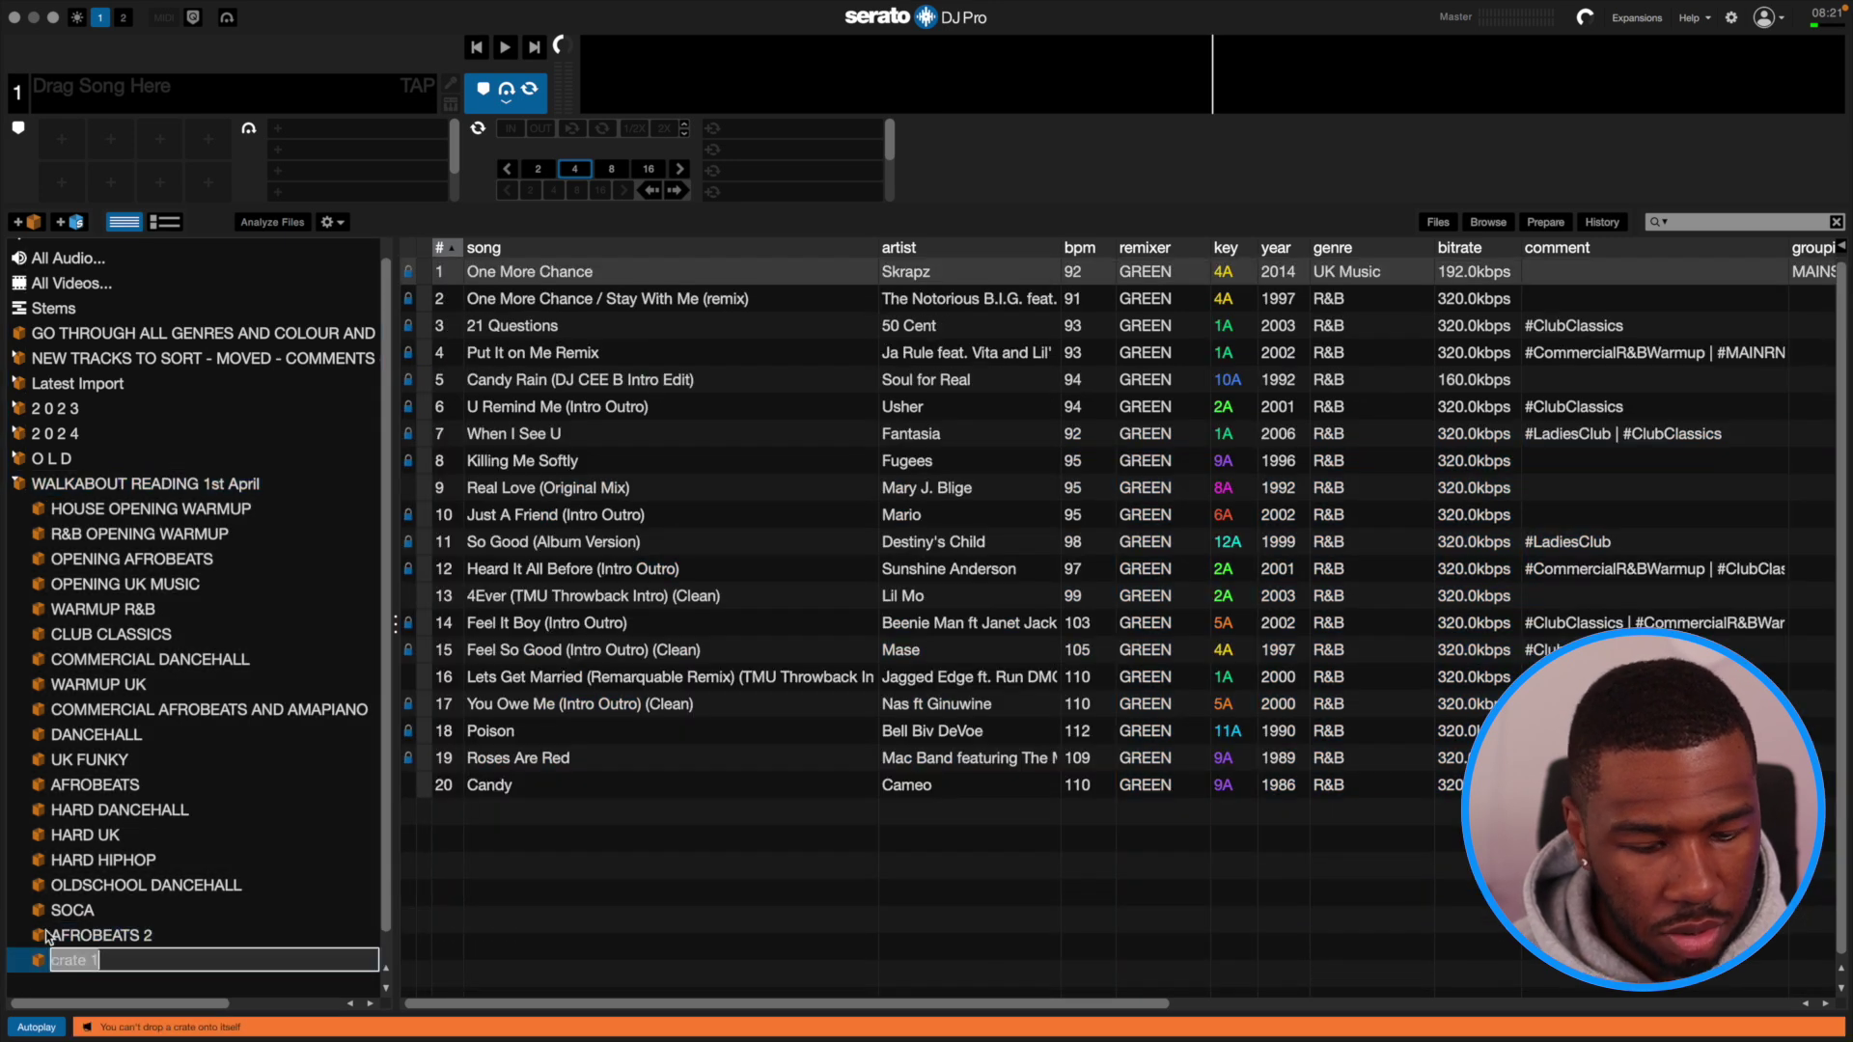
{"action": "type", "text": "OLDSCHOOL RN"}
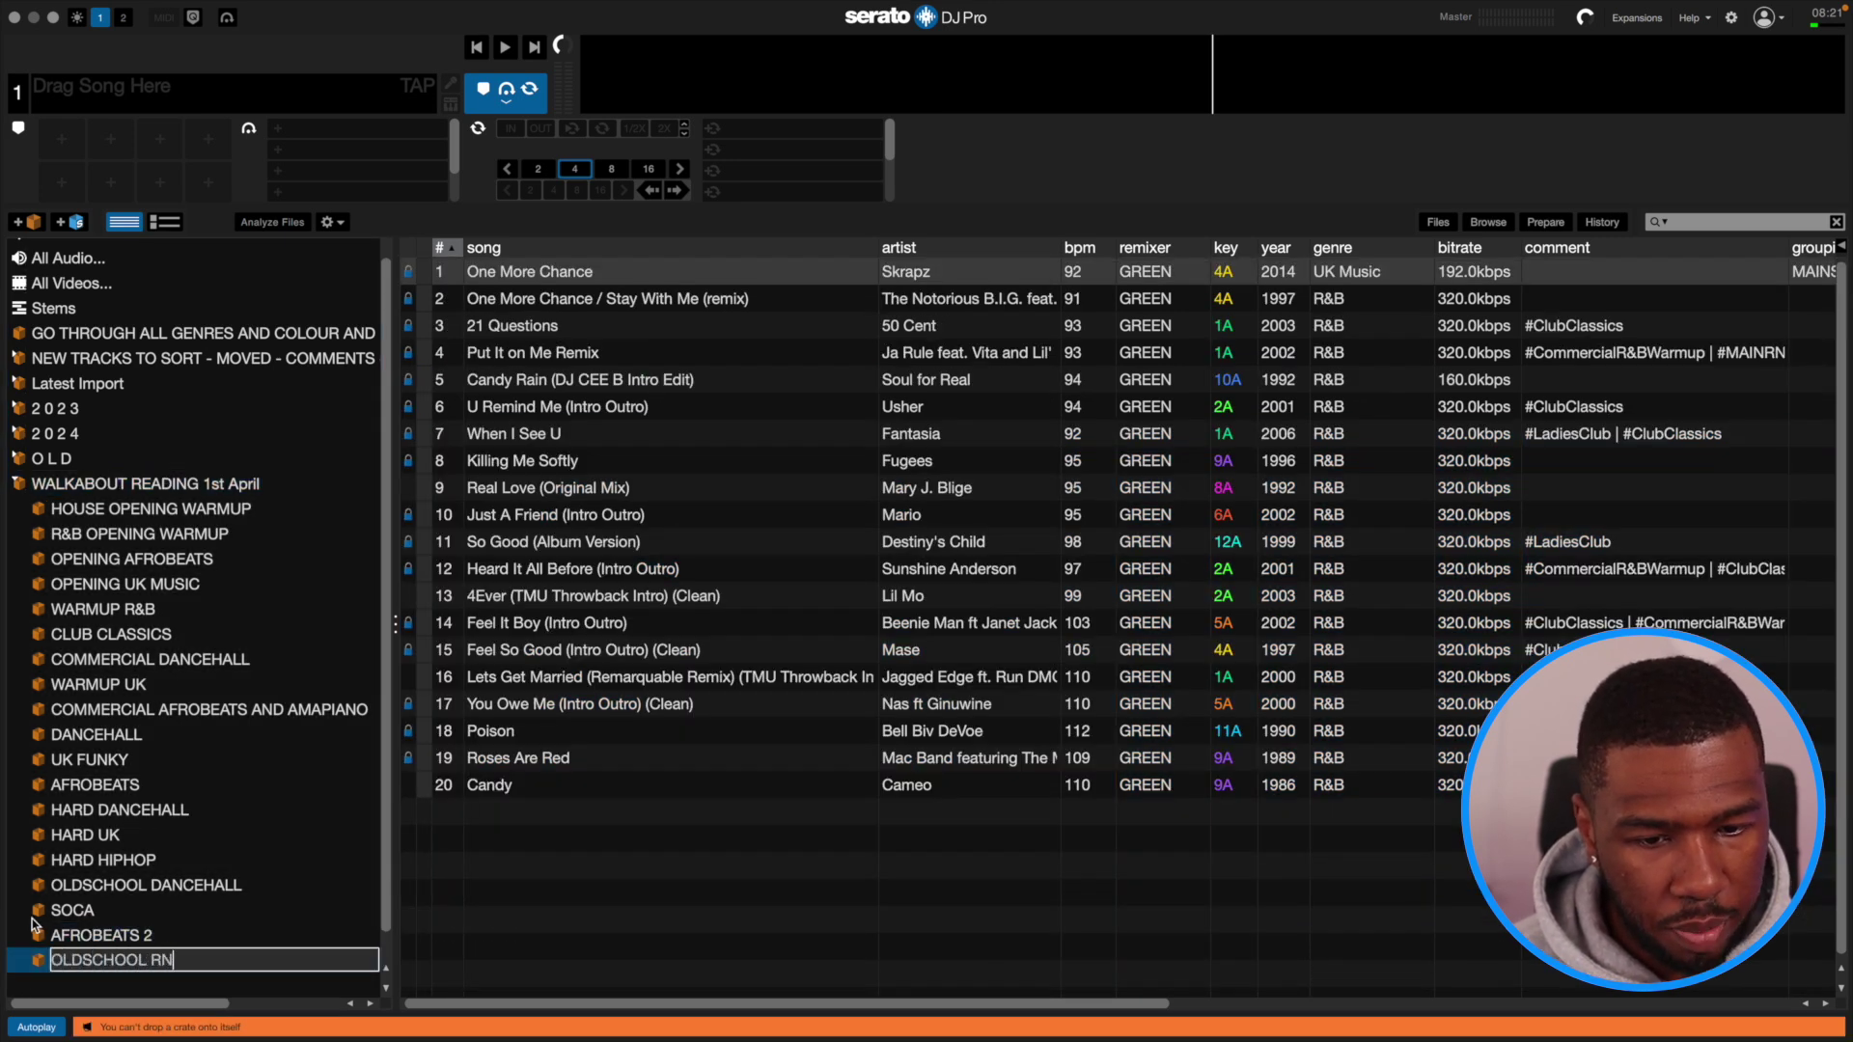
{"action": "type", "text": "B CLOSING"}
{"action": "key", "text": "Return"}
Make a DANCEHALL CLOSING crate from tracks 283–293 using Cmd+N.
{"action": "left_click", "coordinate": [145, 484]}
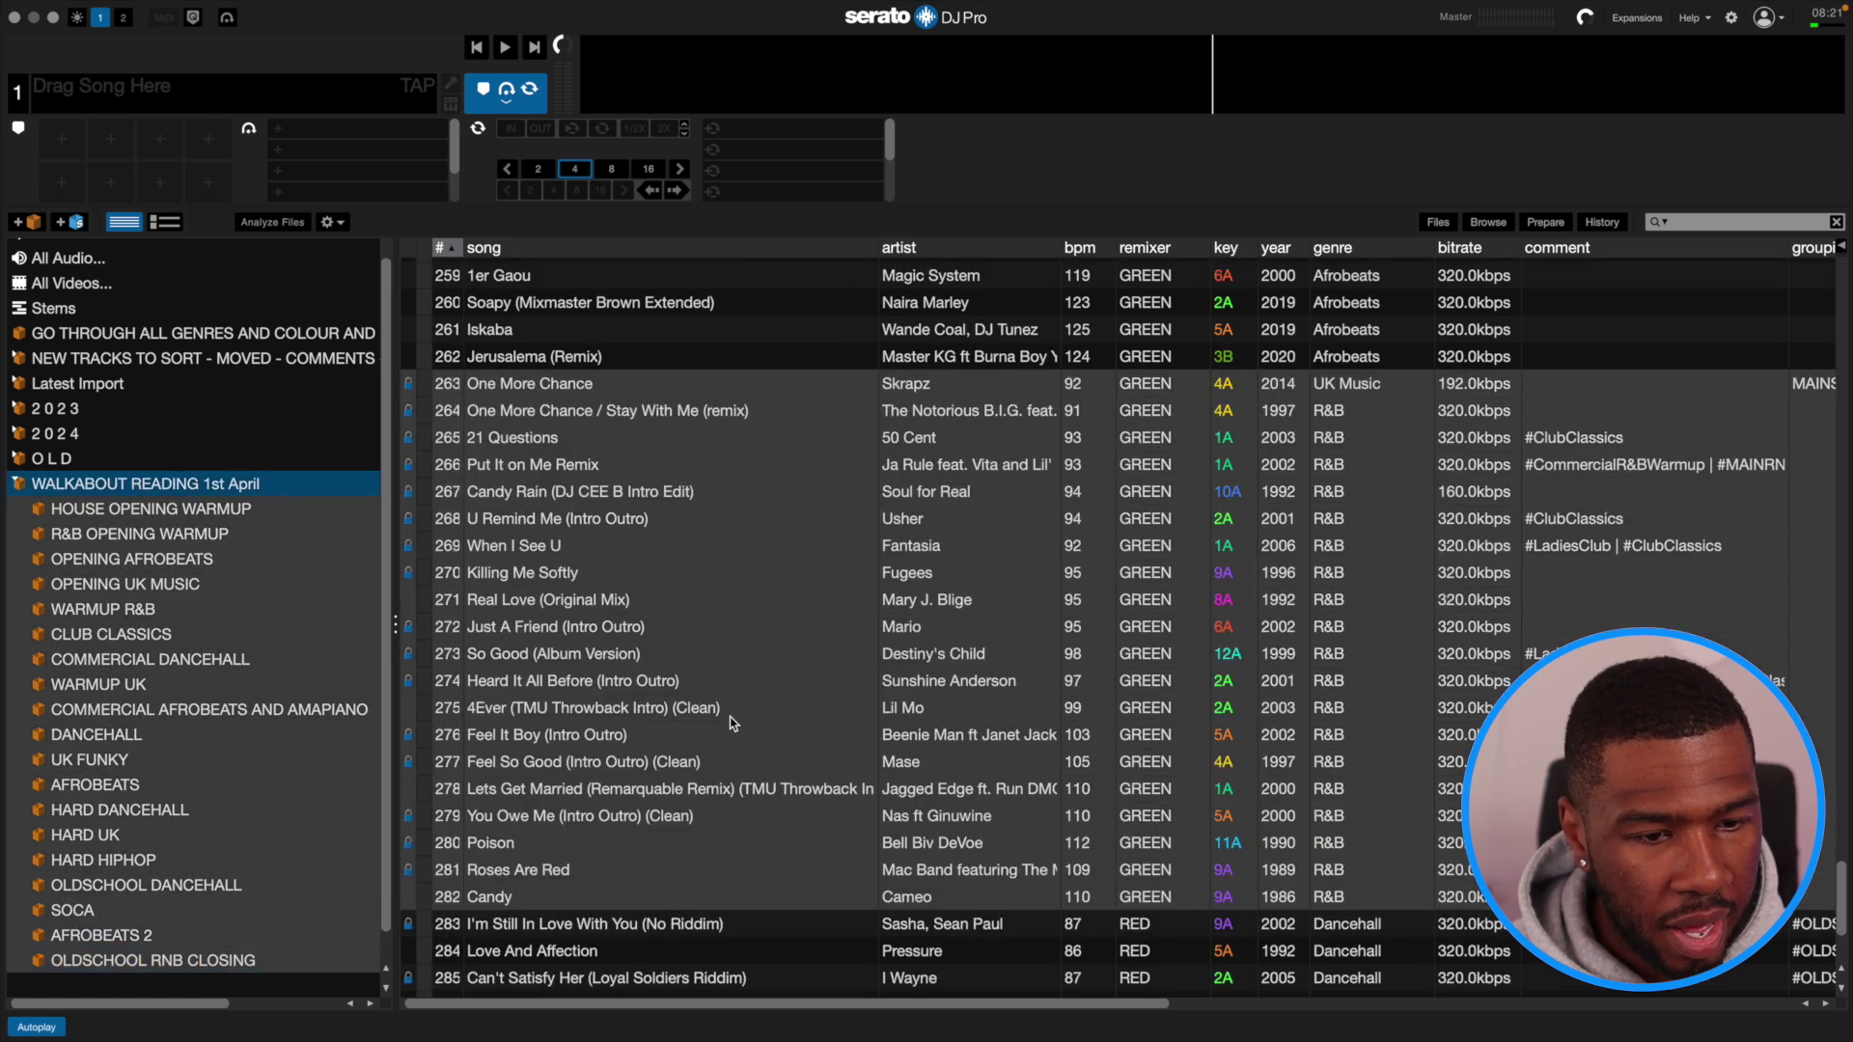
{"action": "scroll", "coordinate": [759, 741], "scroll_direction": "down", "scroll_amount": 3}
{"action": "left_click", "coordinate": [688, 718]}
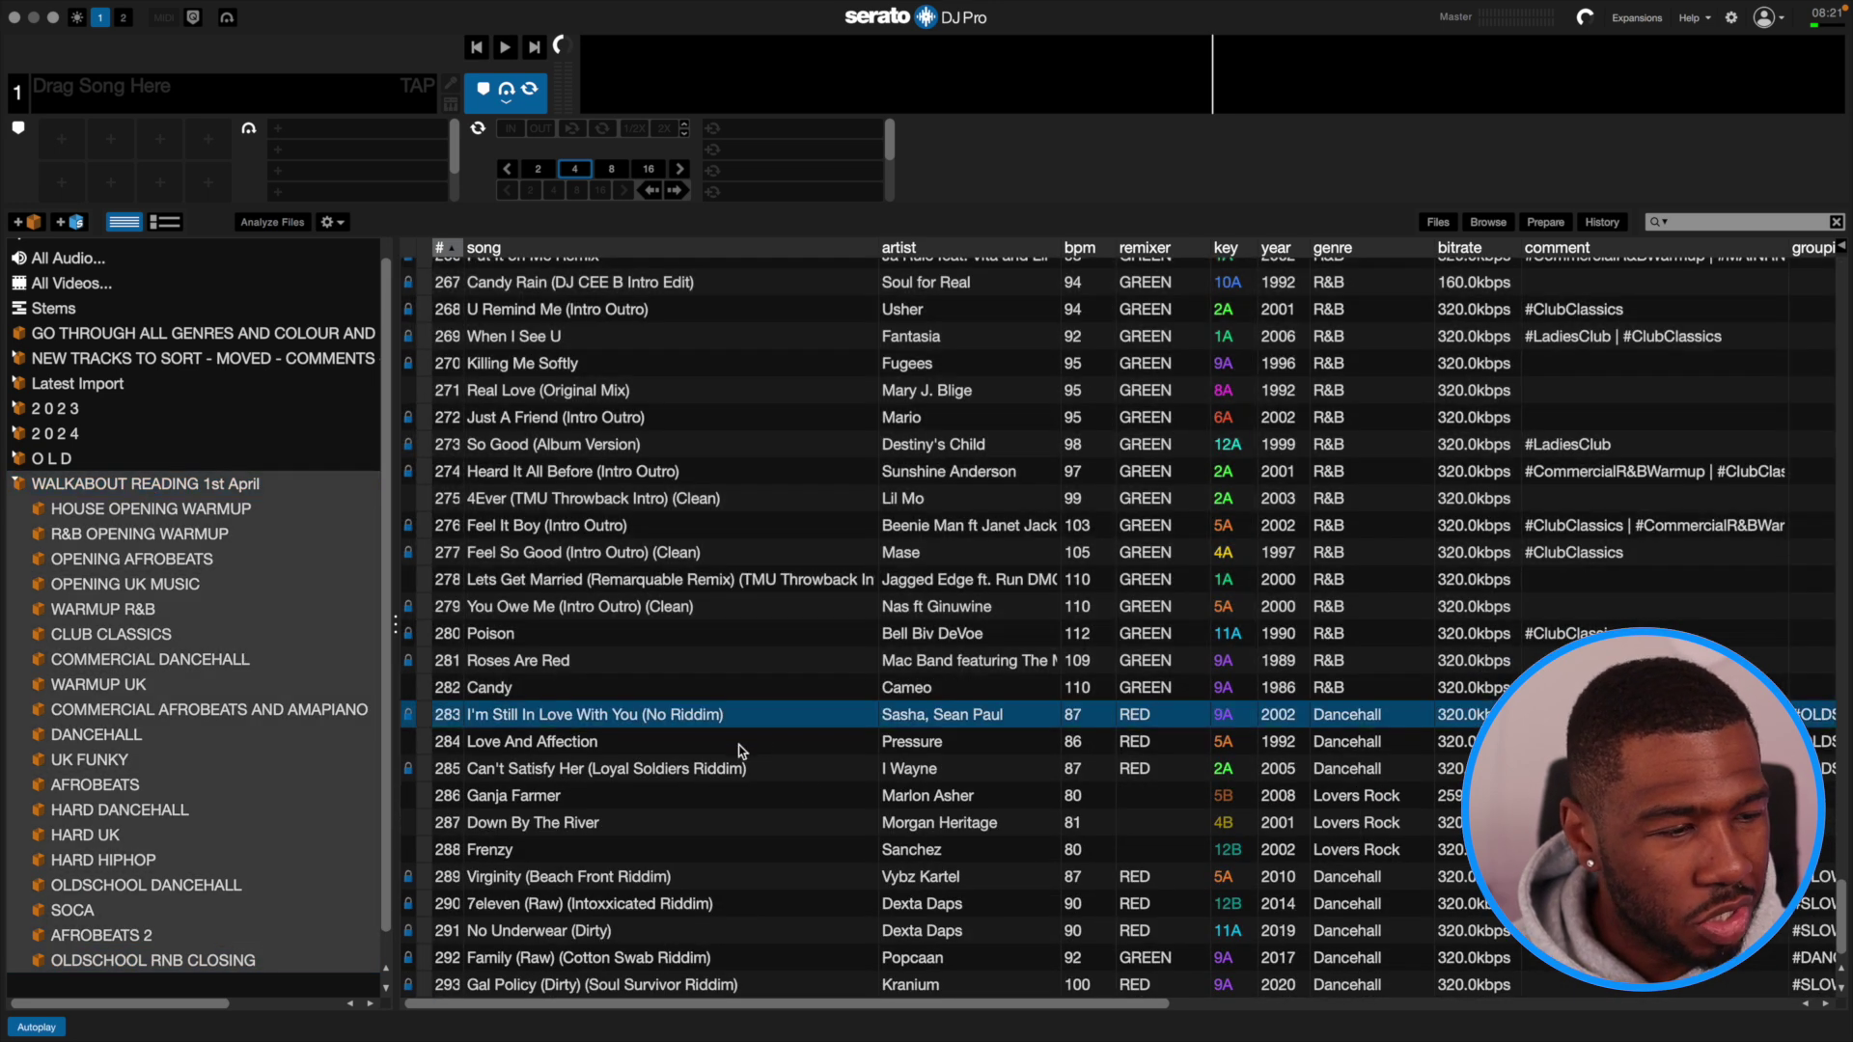
{"action": "left_click", "coordinate": [664, 984], "text": "shift"}
{"action": "key", "text": "super+n"}
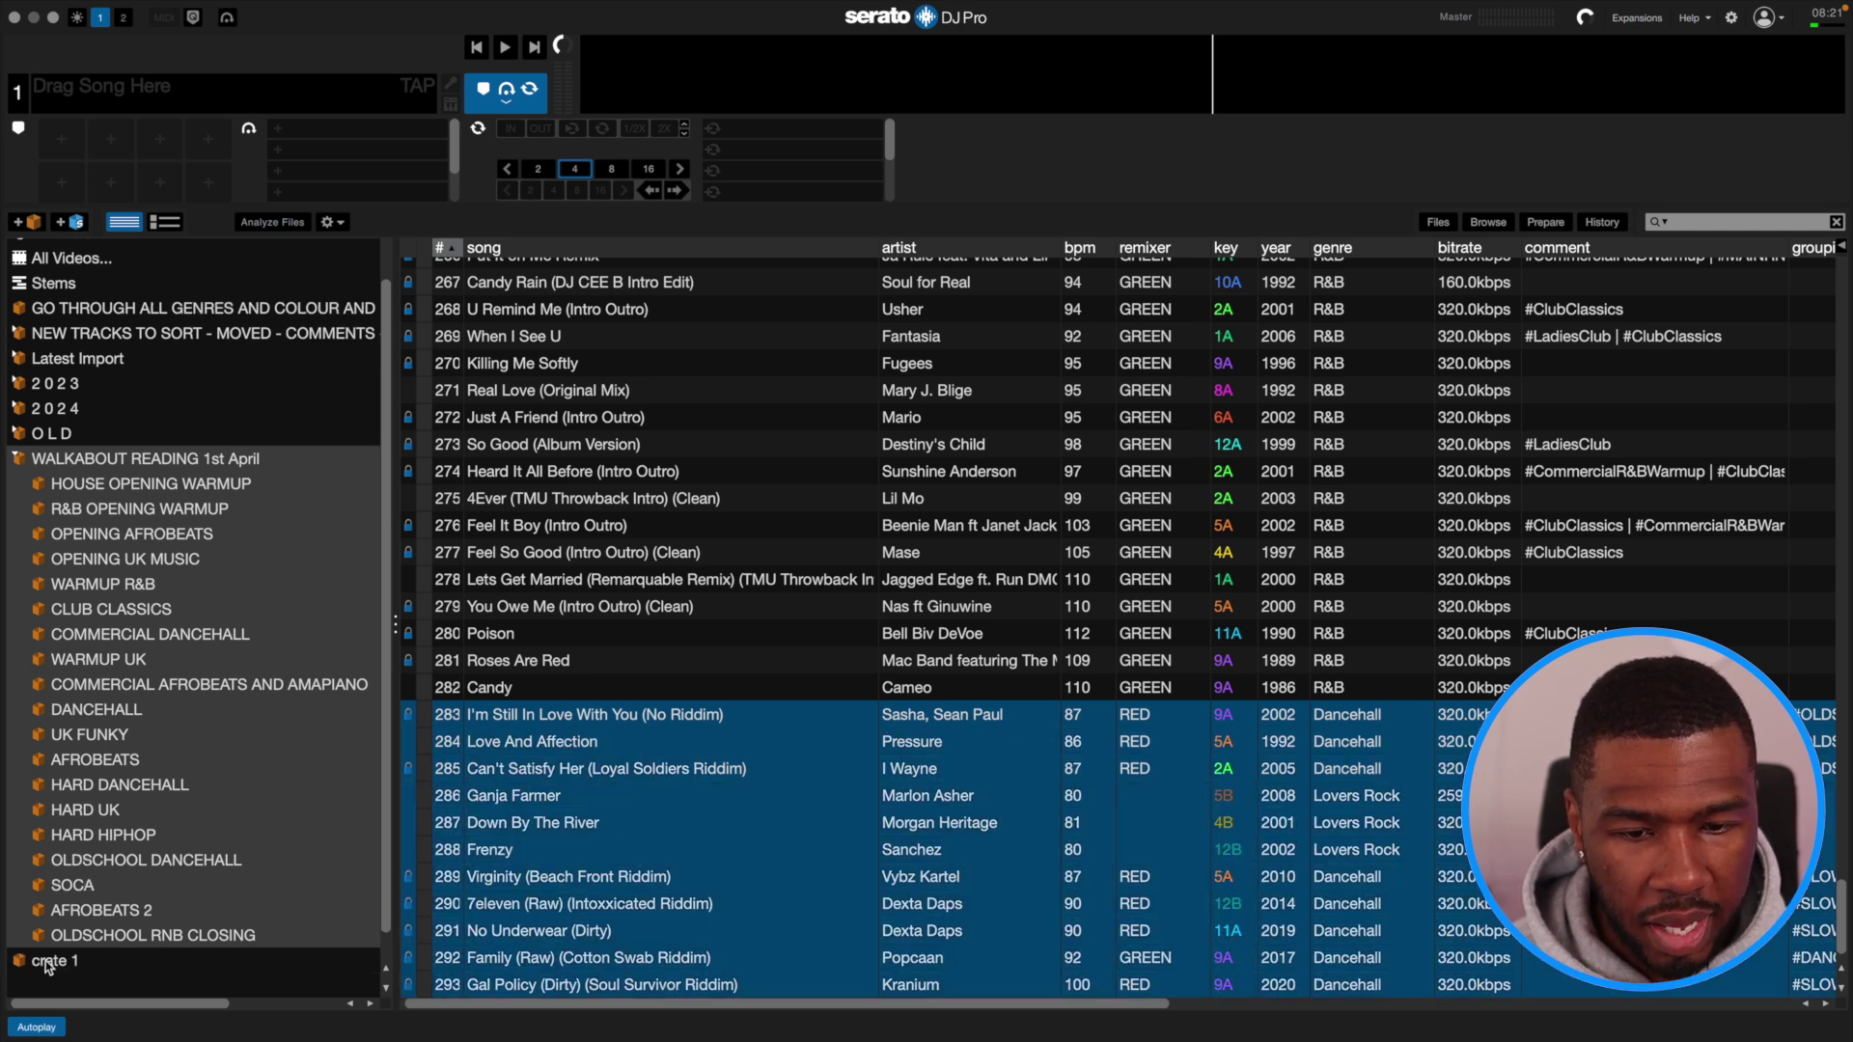
{"action": "left_click", "coordinate": [49, 962]}
{"action": "double_click", "coordinate": [56, 961]}
{"action": "type", "text": "D"}
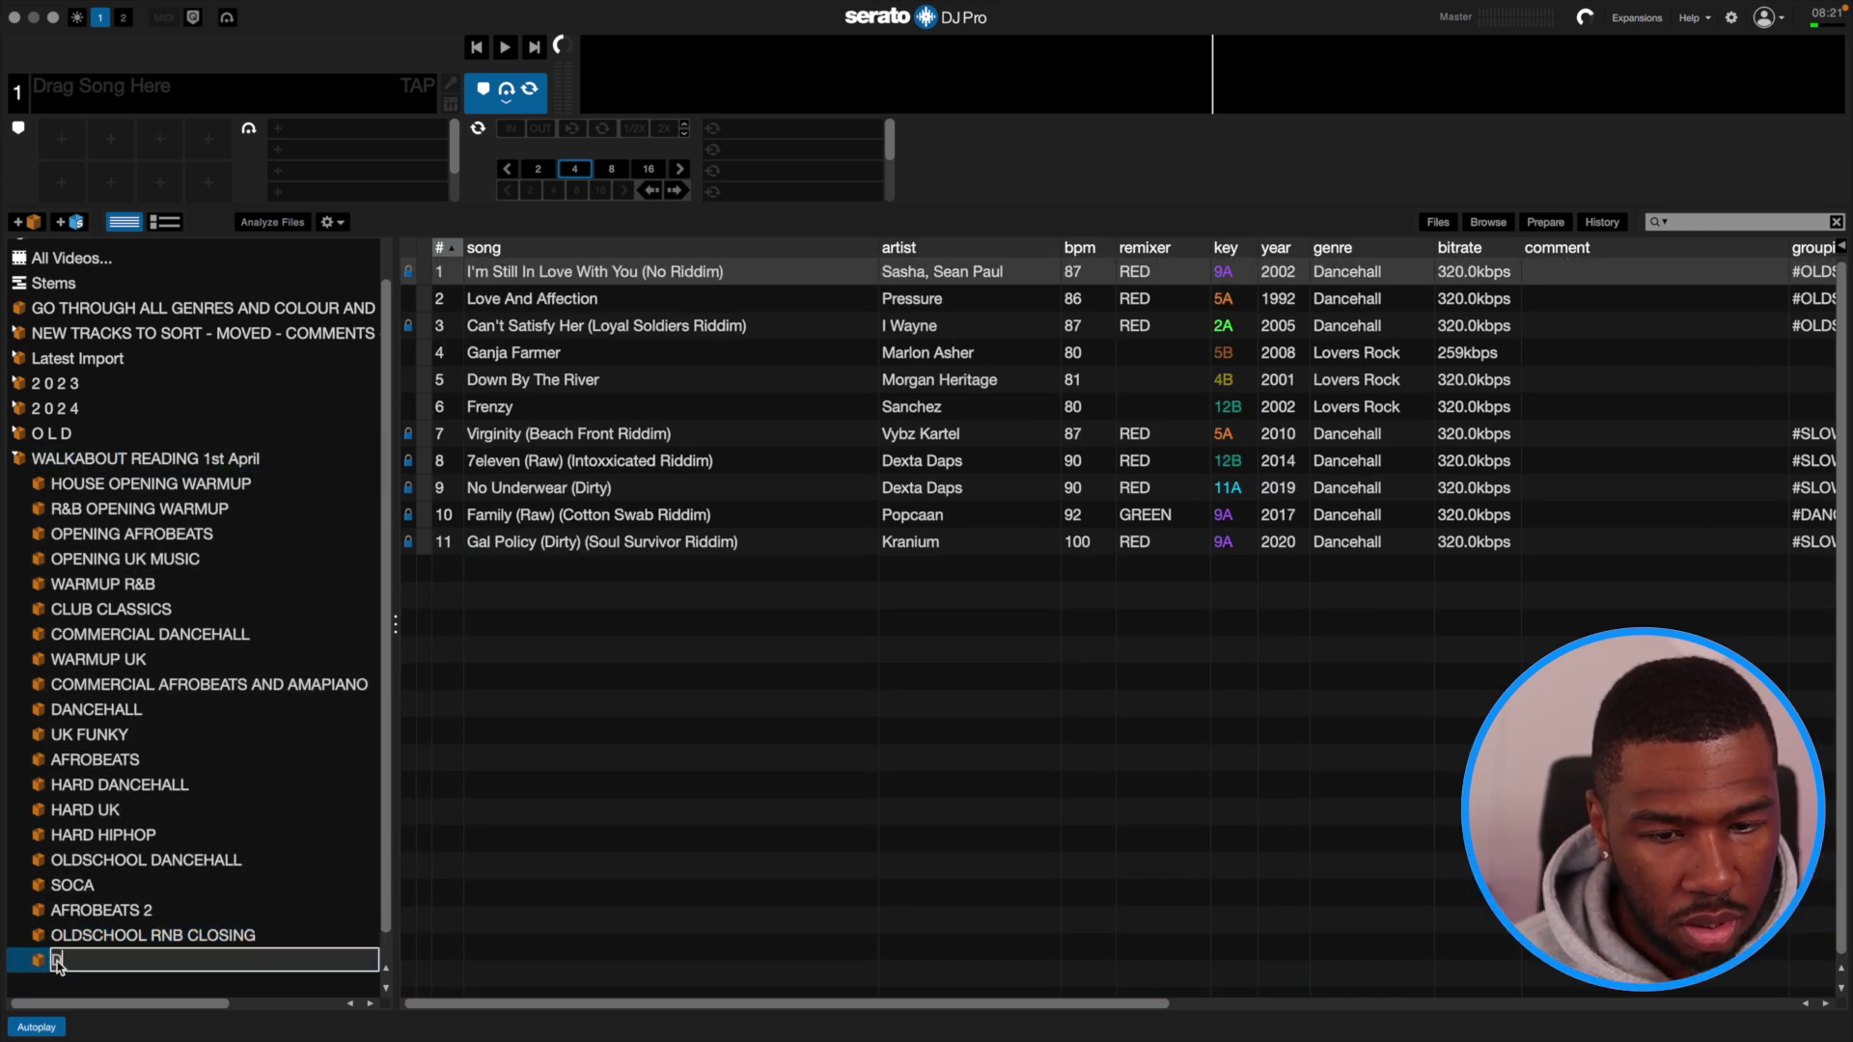
{"action": "type", "text": "ANCEHALL CLOSING"}
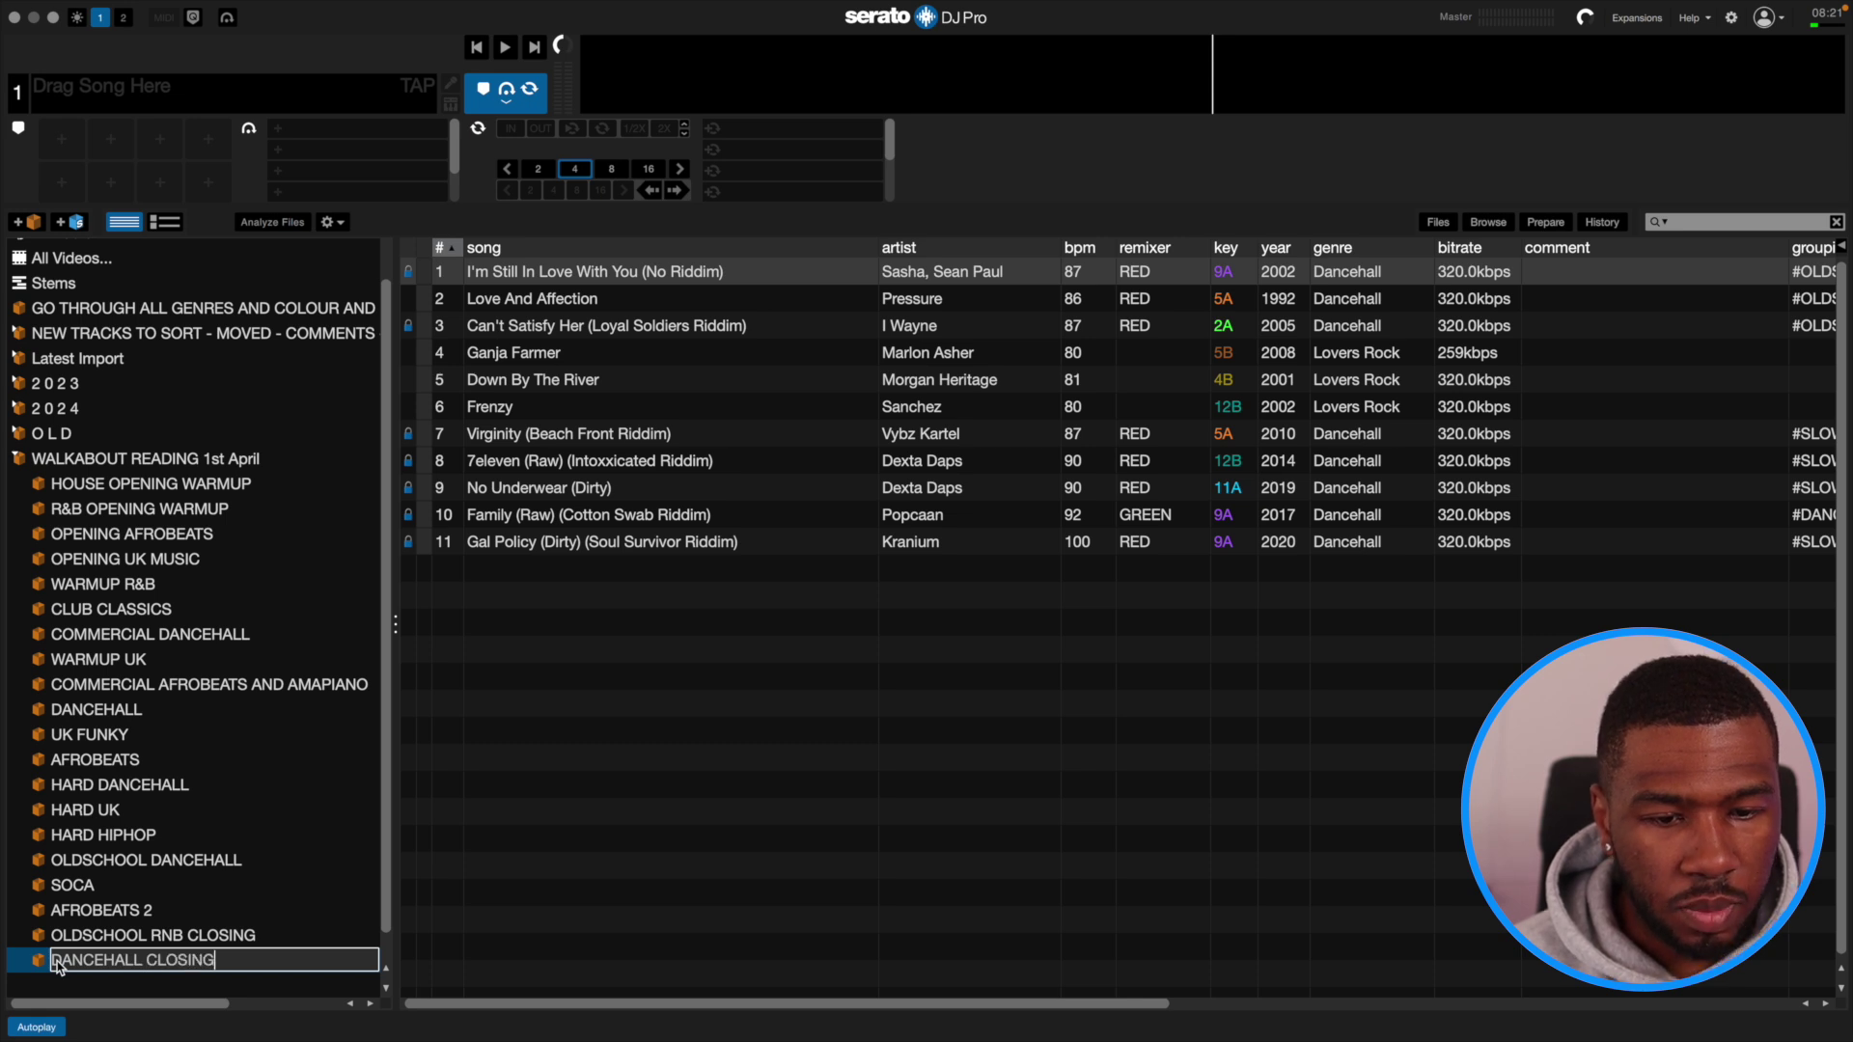
{"action": "key", "text": "Return"}
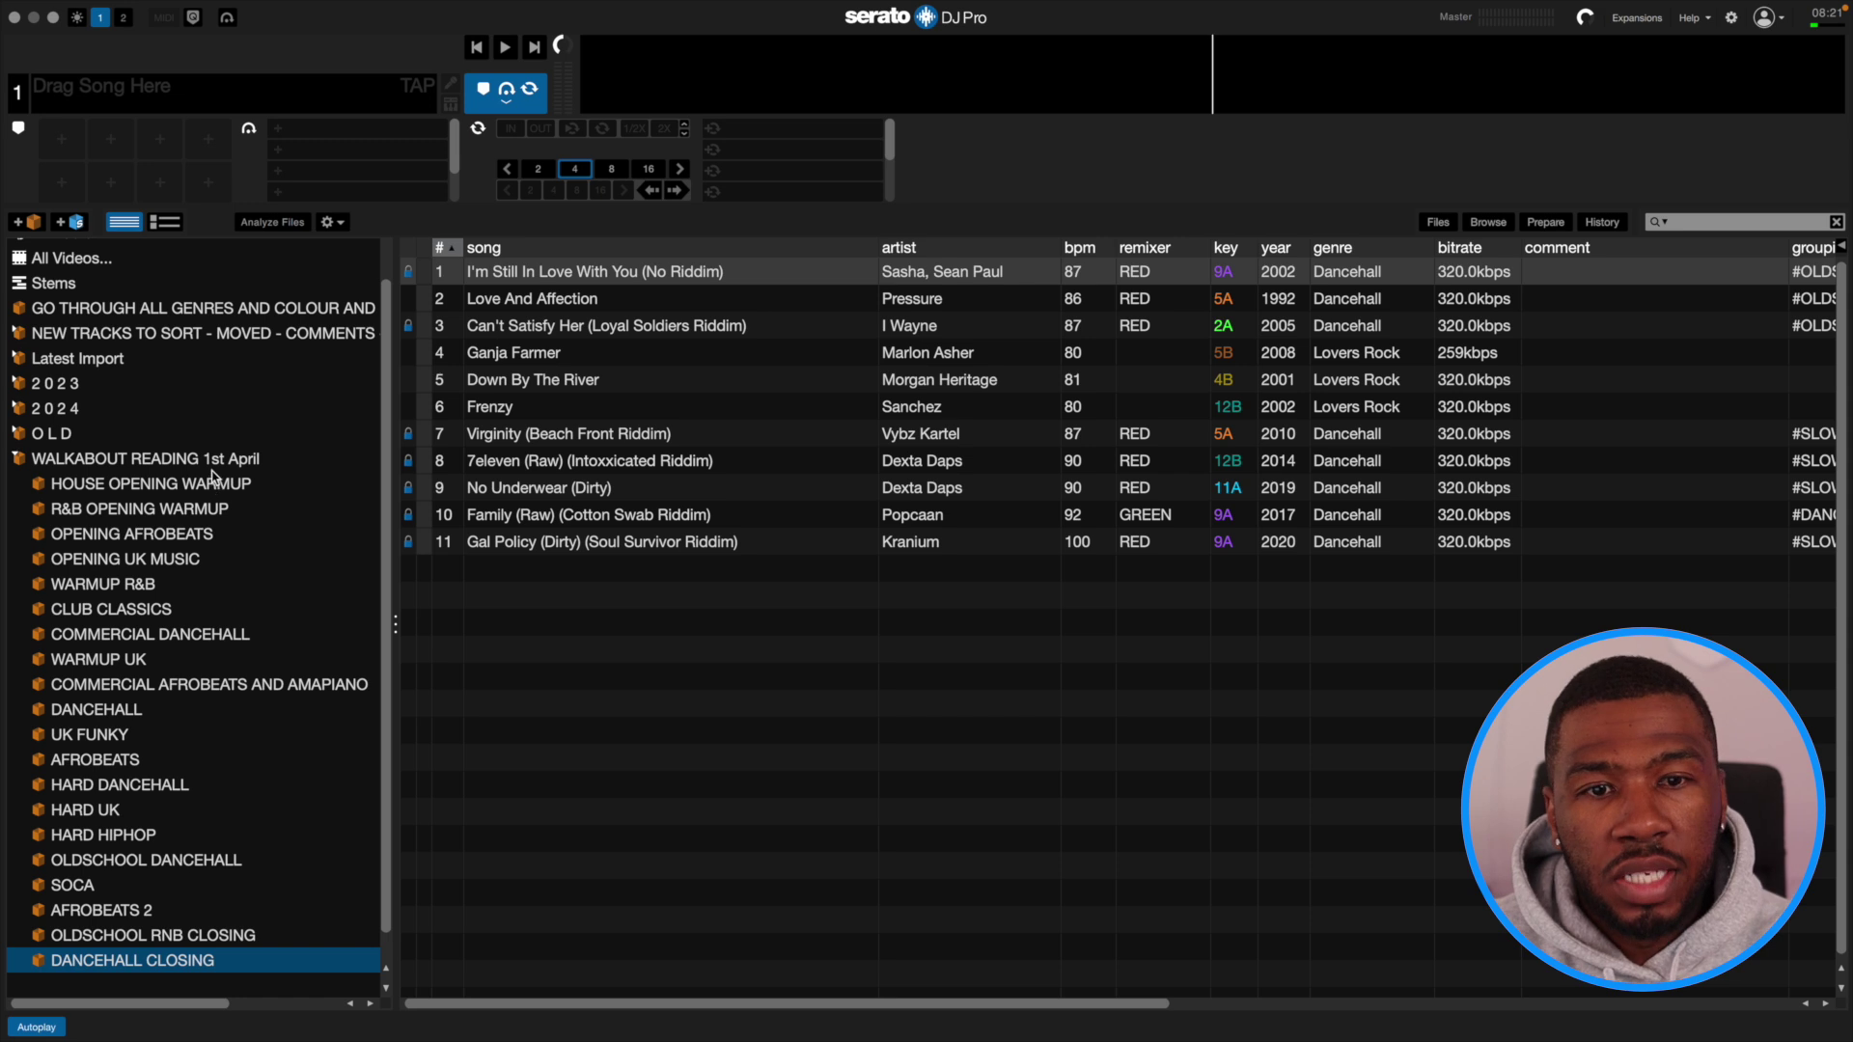
Review the first ten gig subcrates, from HOUSE OPENING WARMUP through DANCEHALL.
{"action": "left_click", "coordinate": [125, 483]}
{"action": "left_click", "coordinate": [114, 510]}
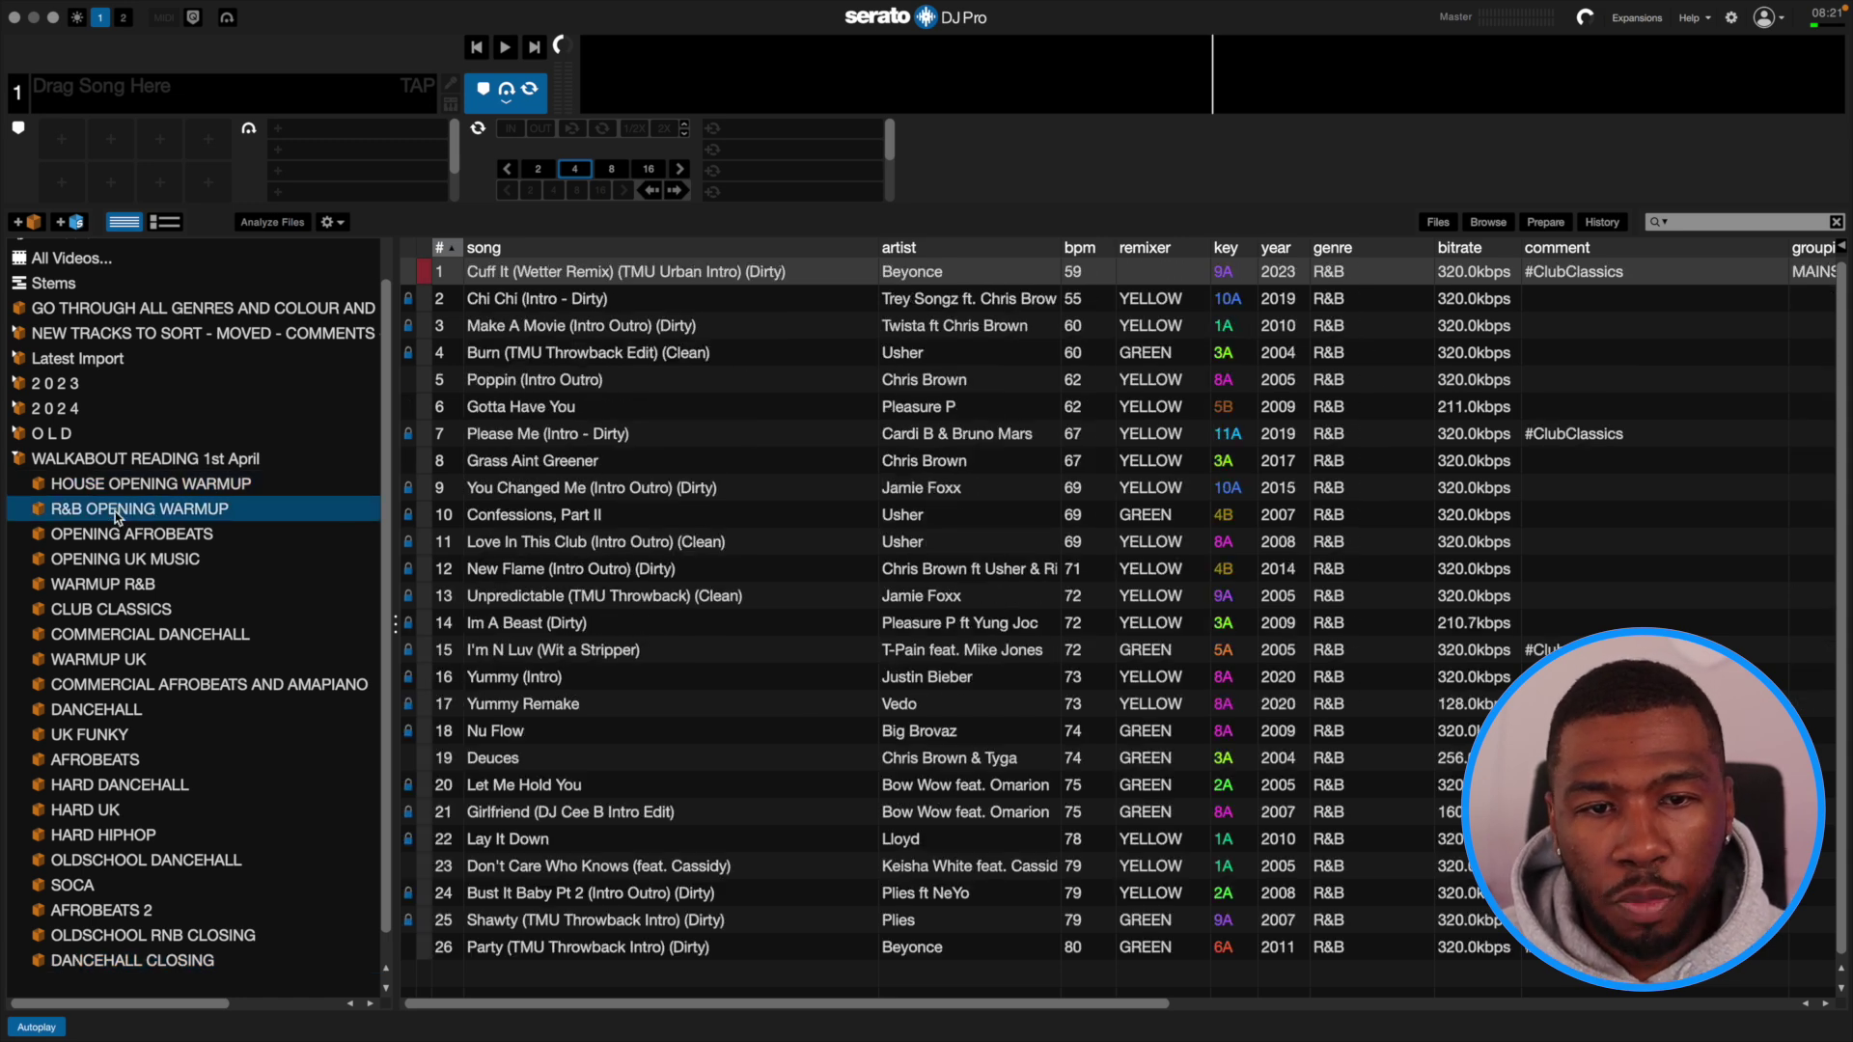
{"action": "left_click", "coordinate": [120, 535]}
{"action": "left_click", "coordinate": [142, 561]}
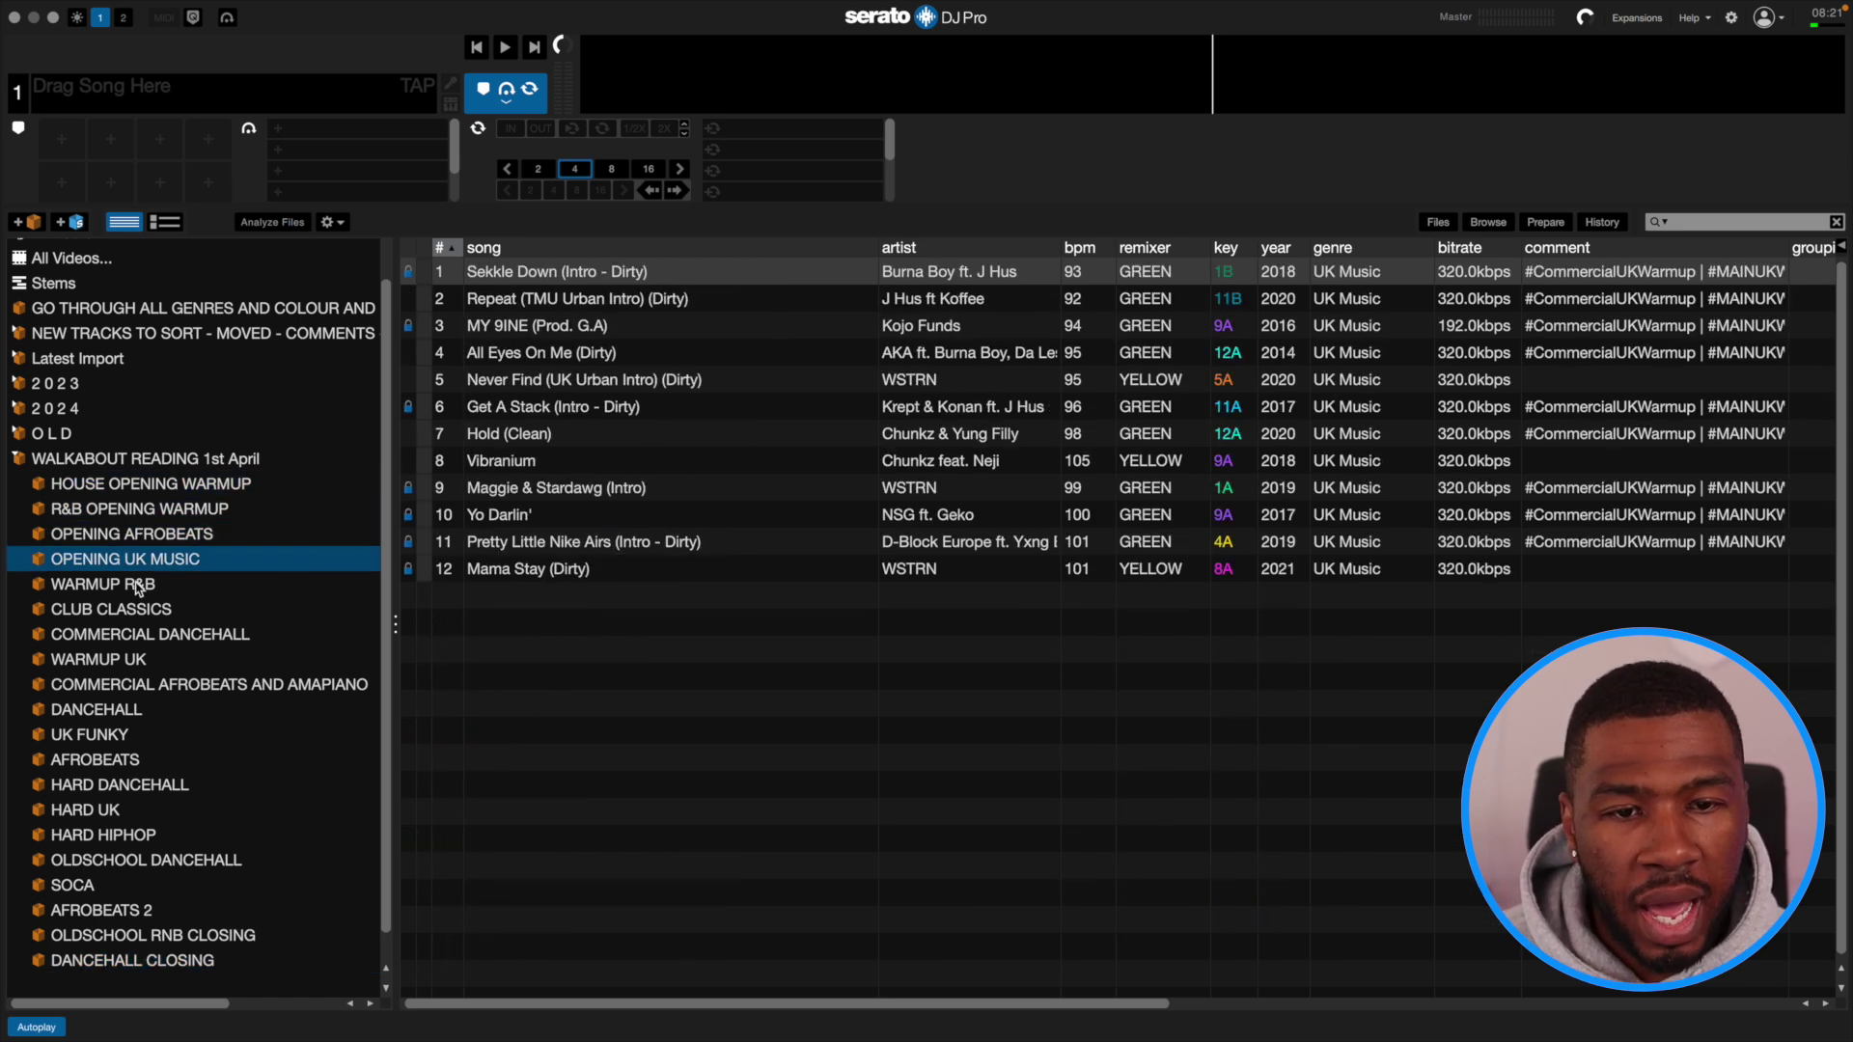
{"action": "left_click", "coordinate": [146, 587]}
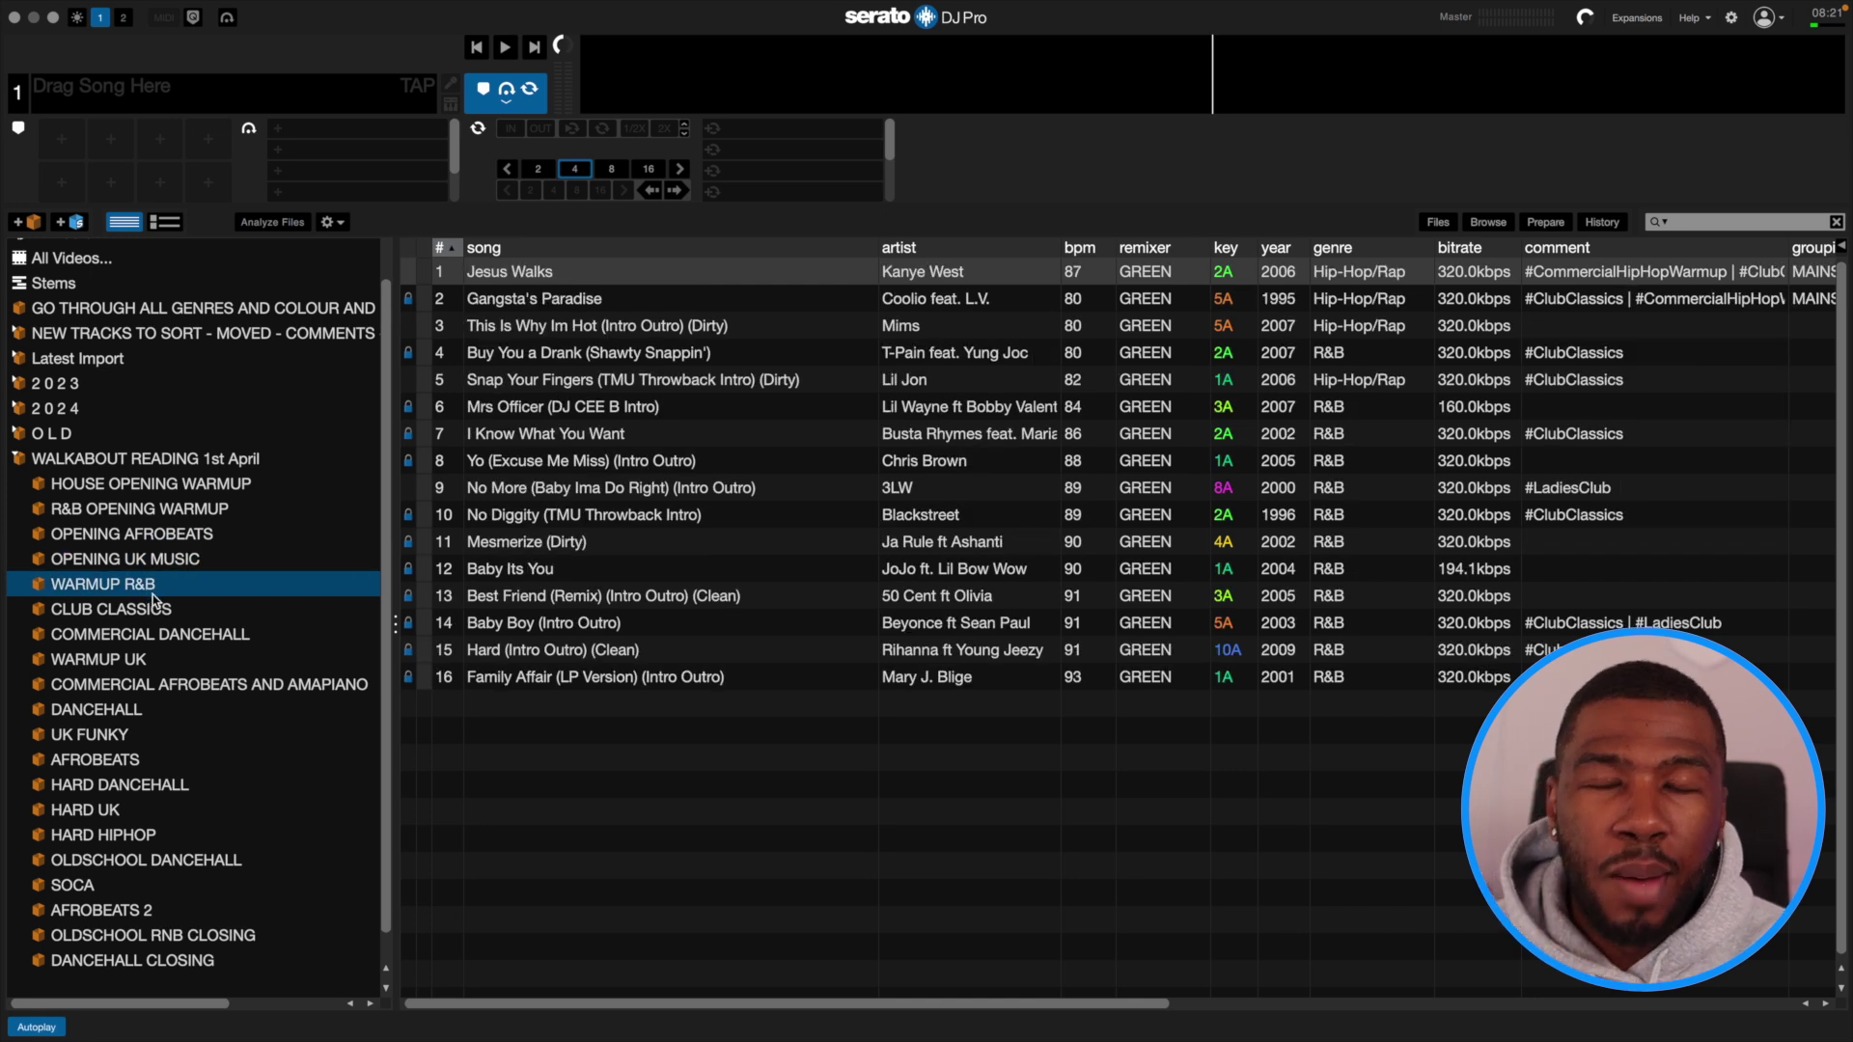
{"action": "left_click", "coordinate": [158, 608]}
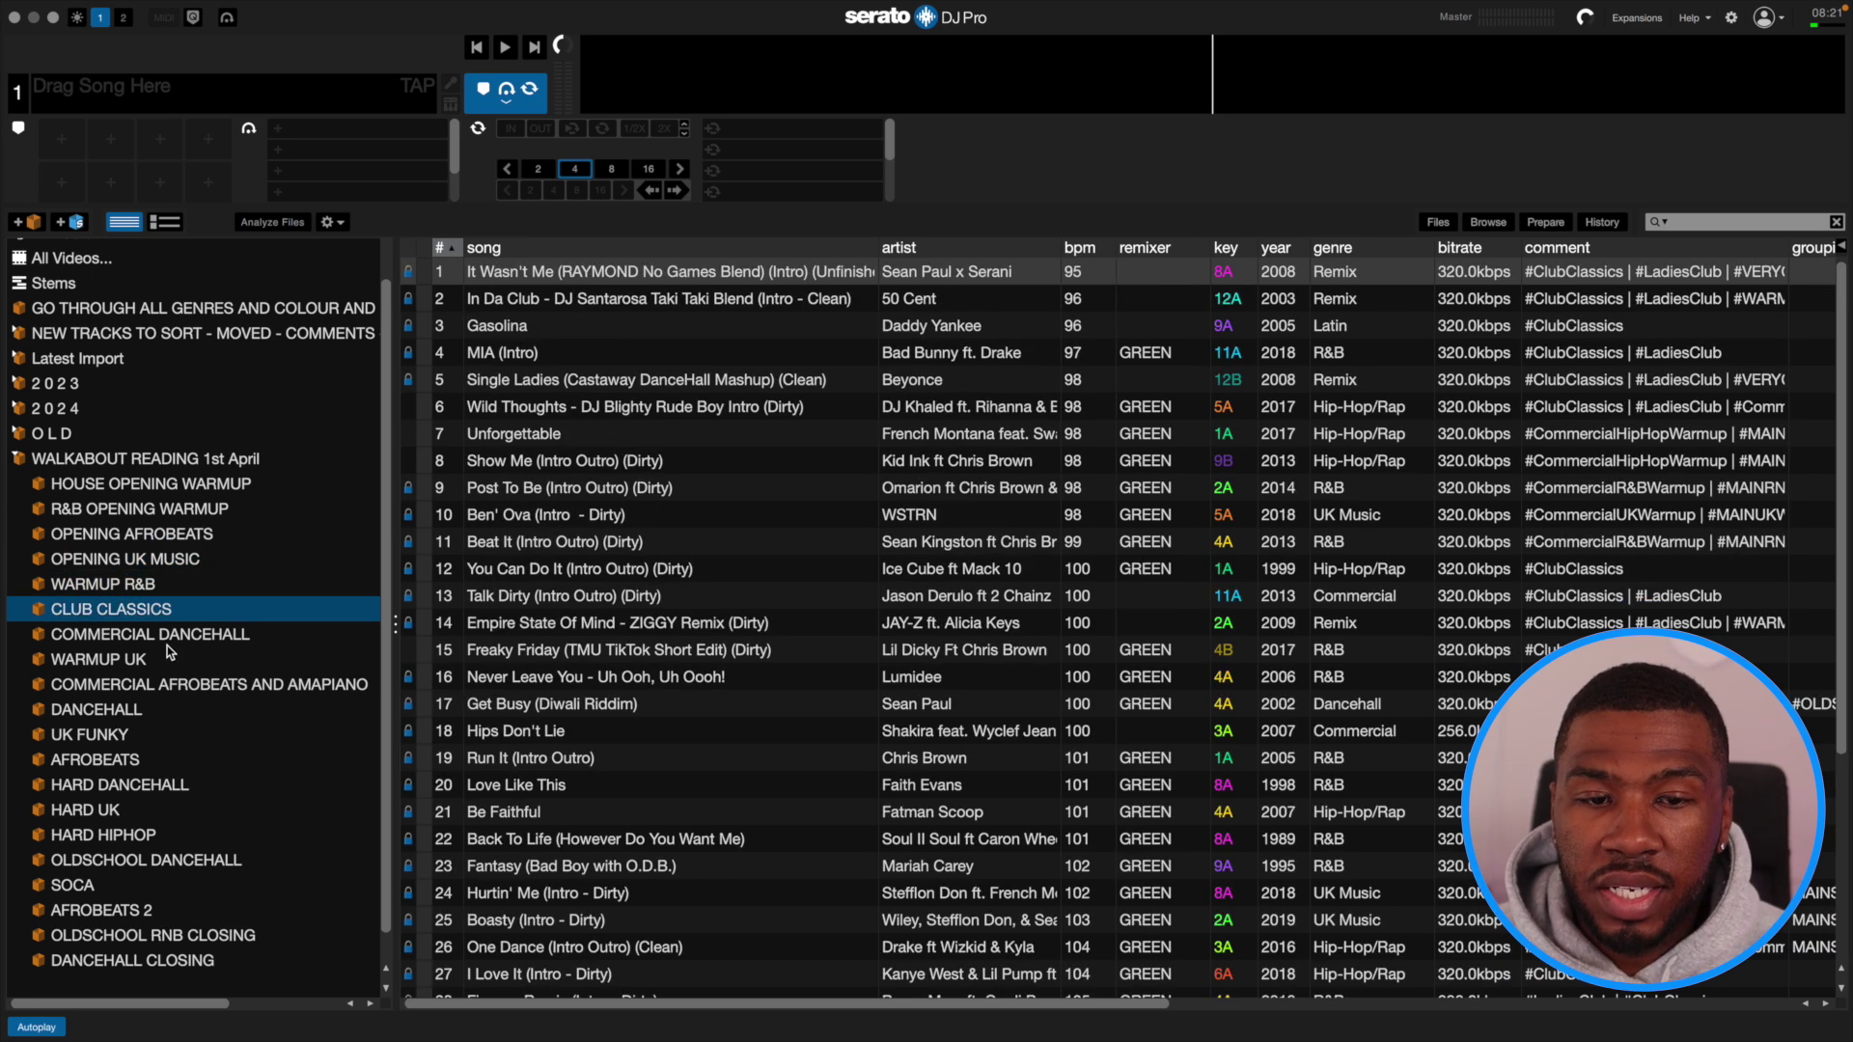
{"action": "left_click", "coordinate": [166, 641]}
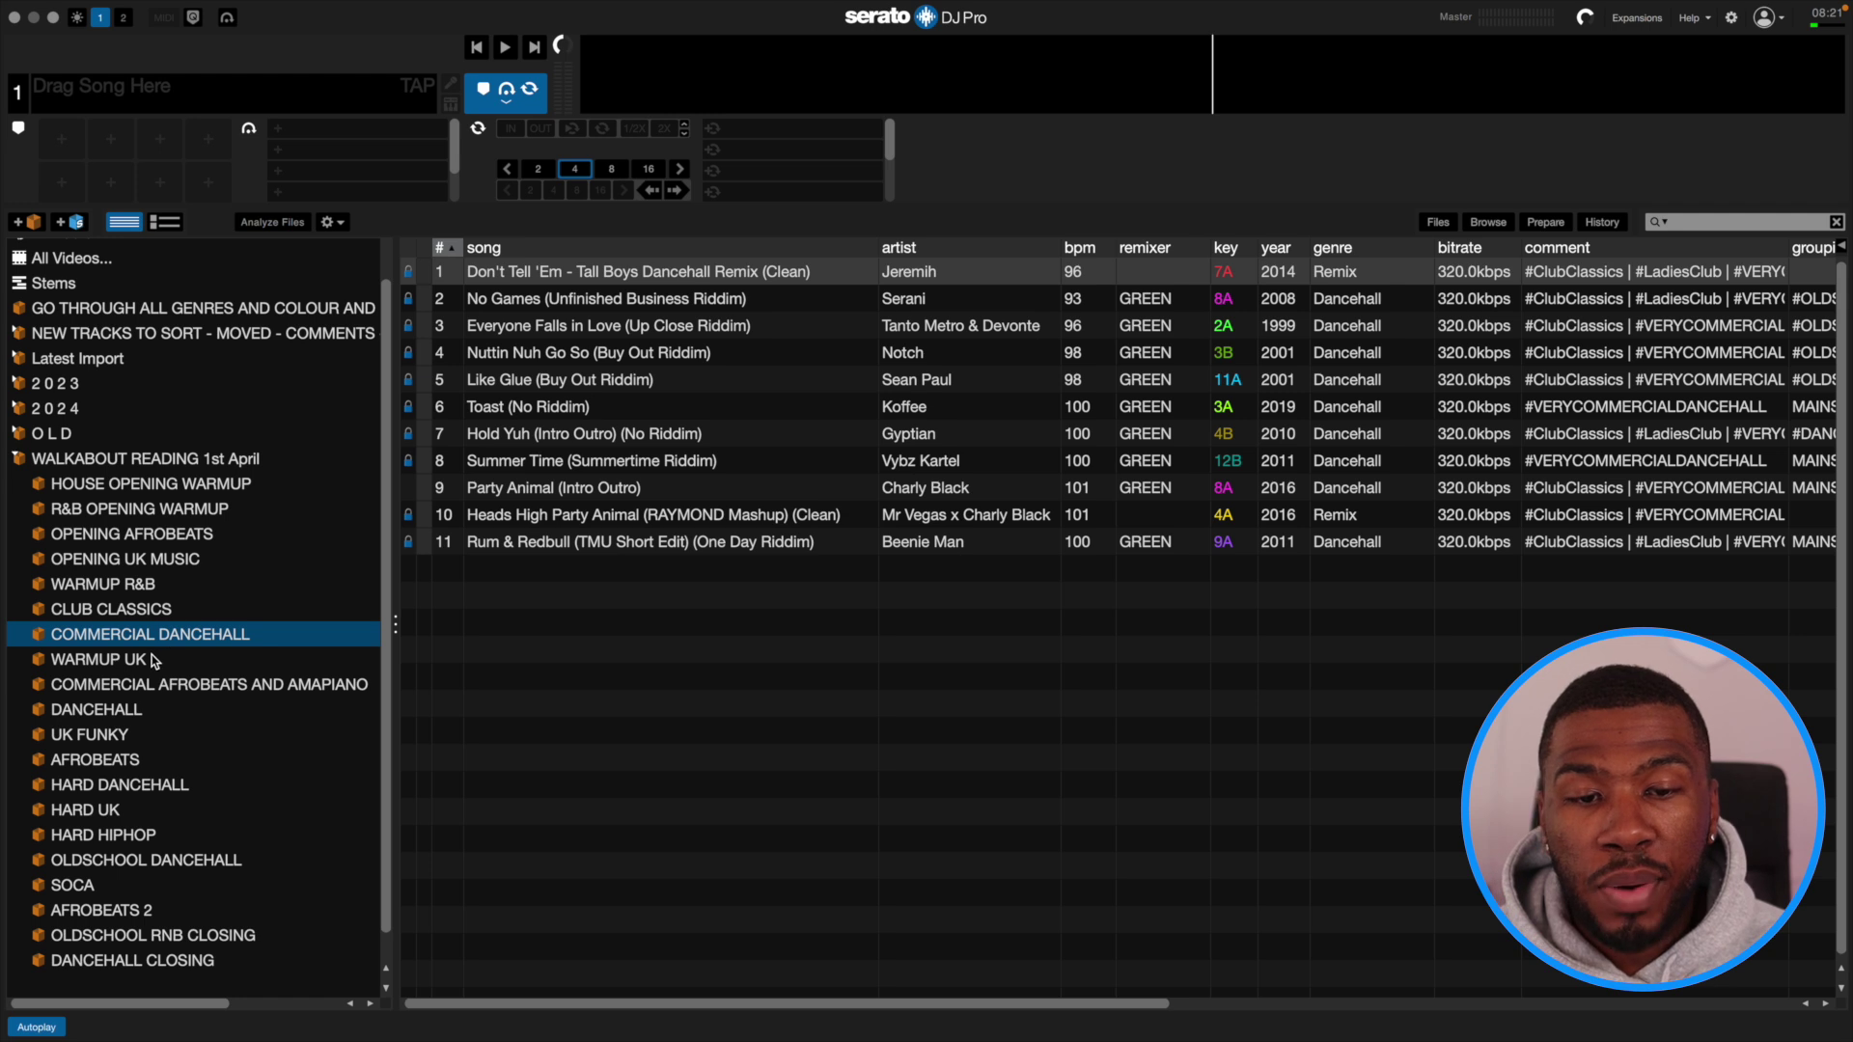
{"action": "left_click", "coordinate": [153, 660]}
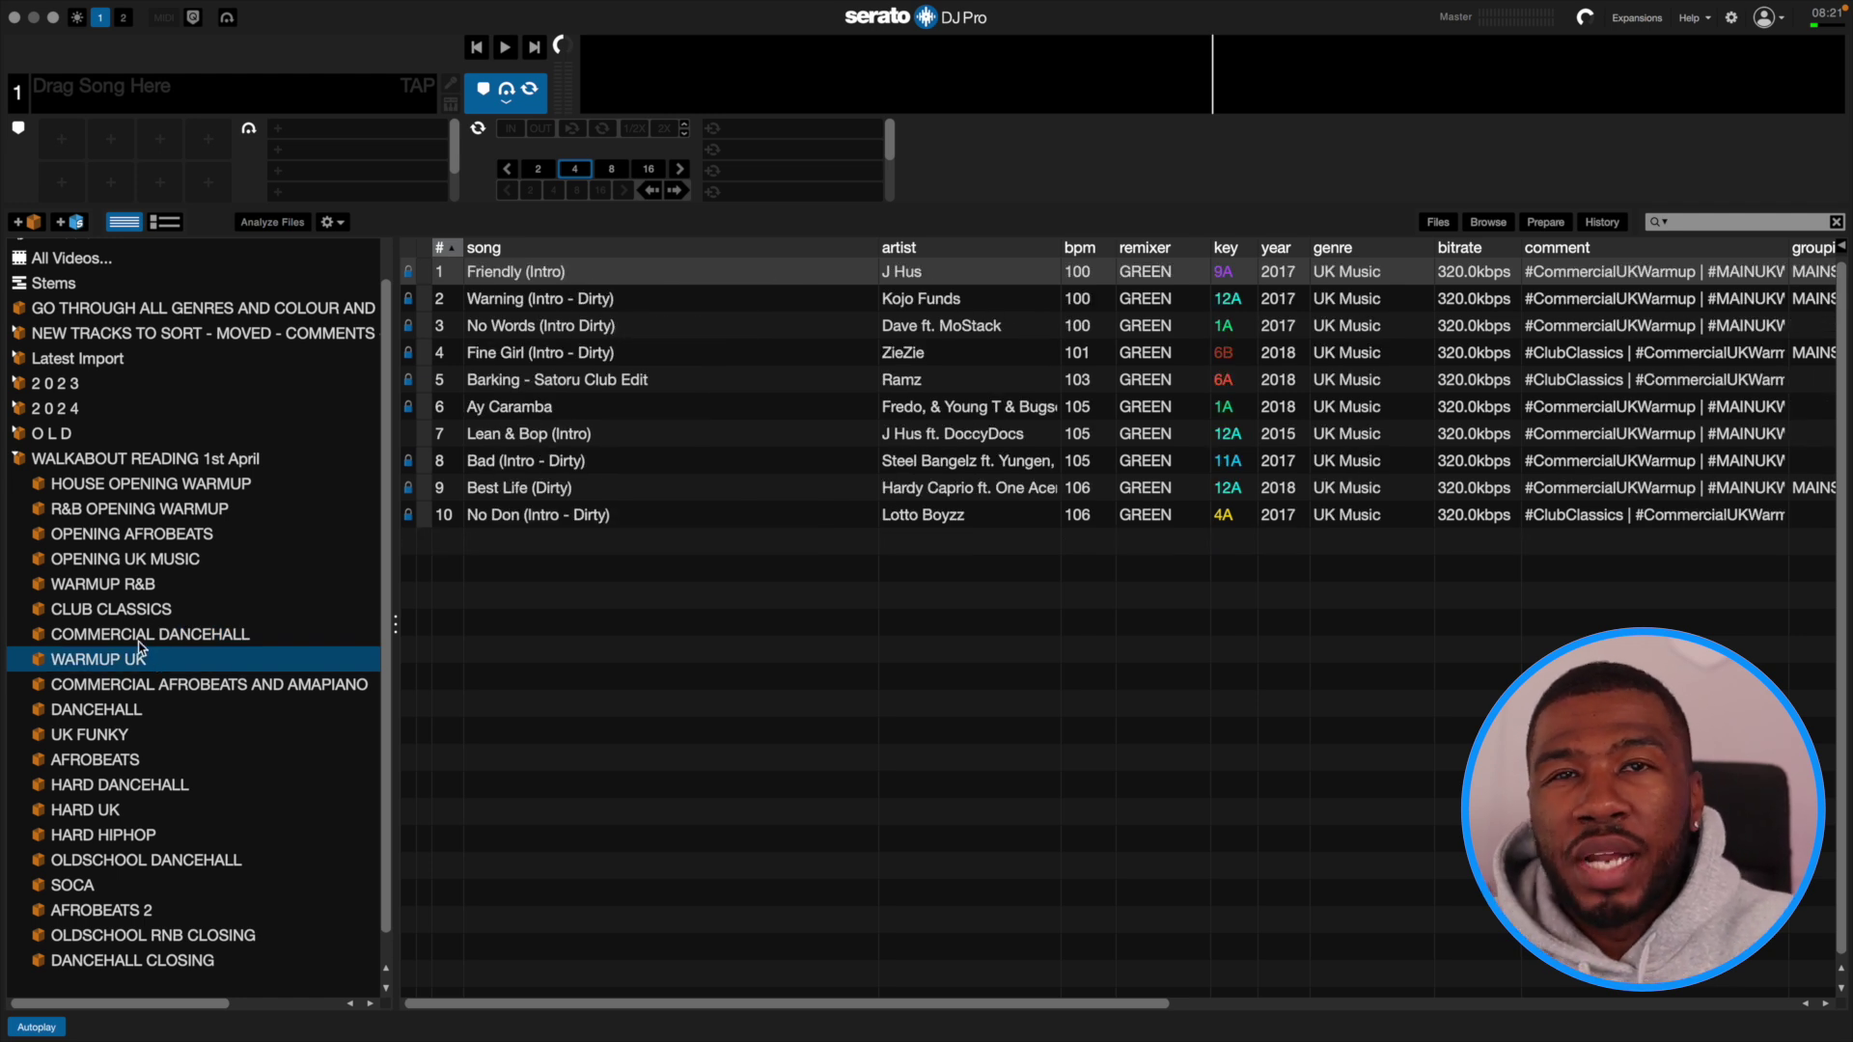
{"action": "left_click", "coordinate": [152, 686]}
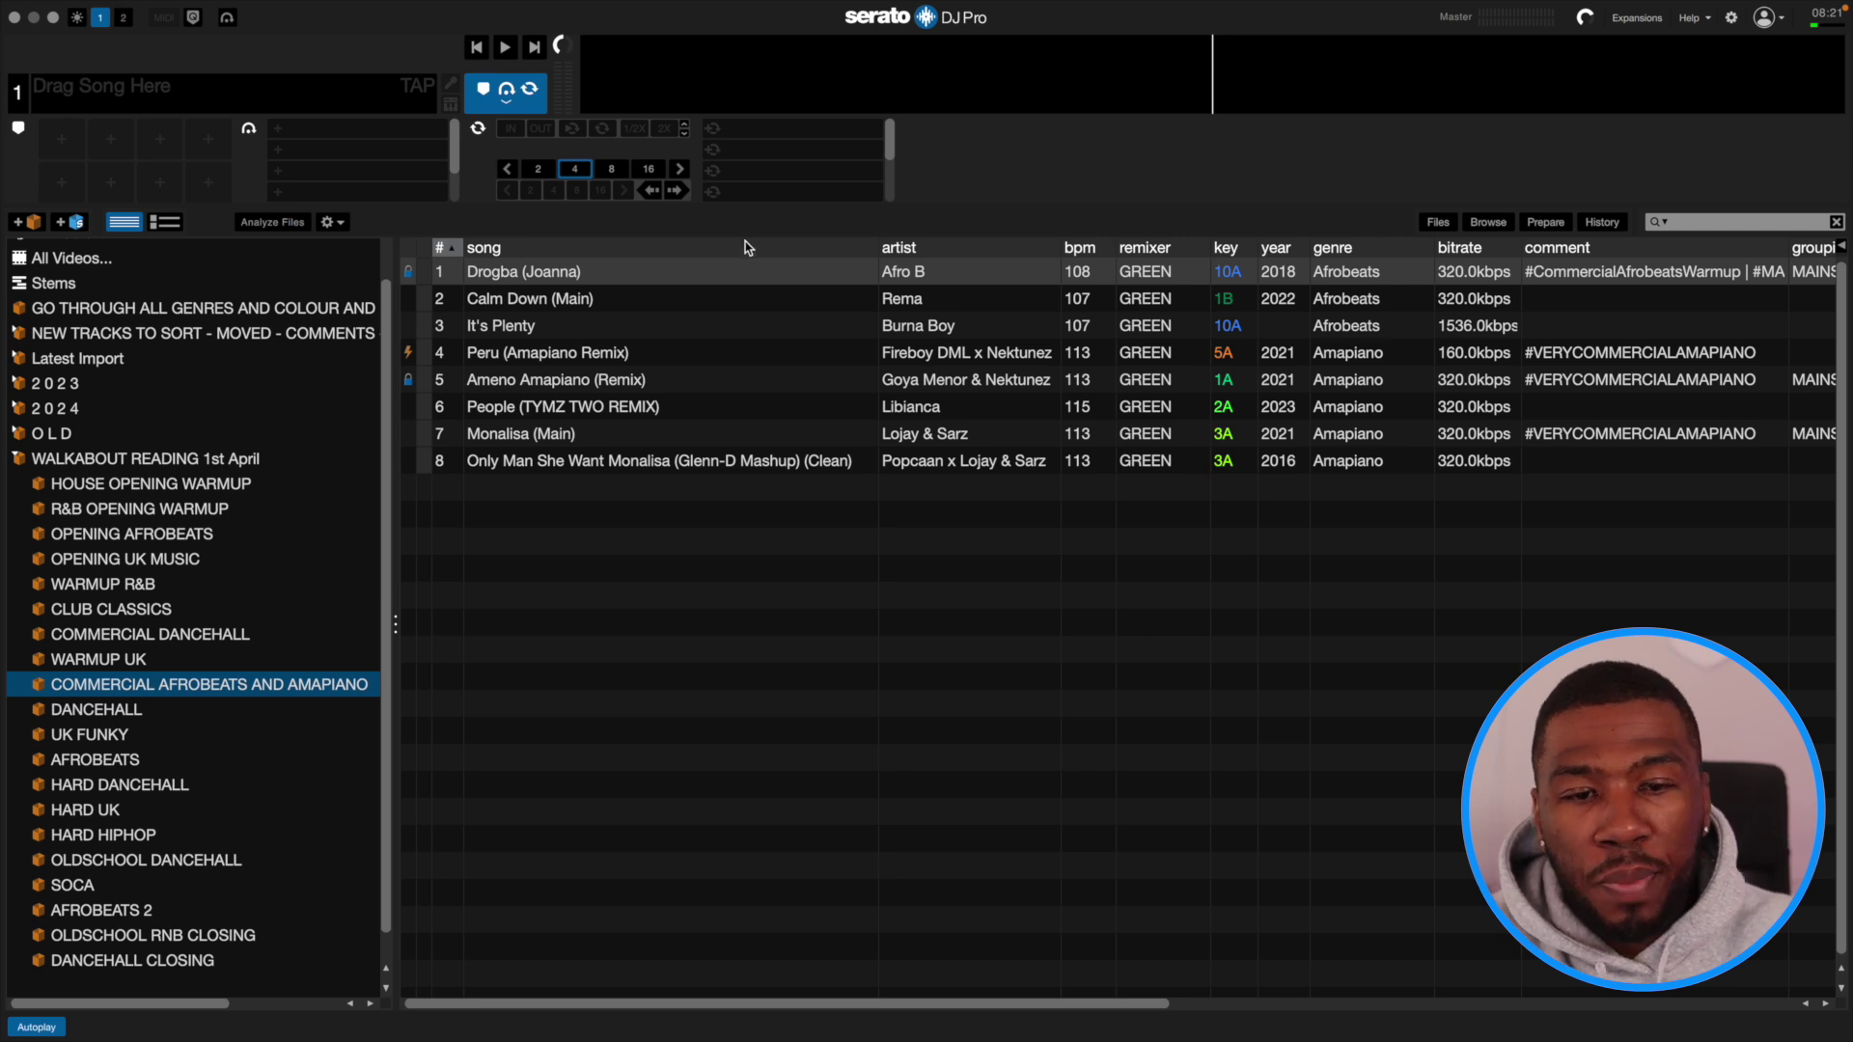
{"action": "left_click", "coordinate": [111, 710]}
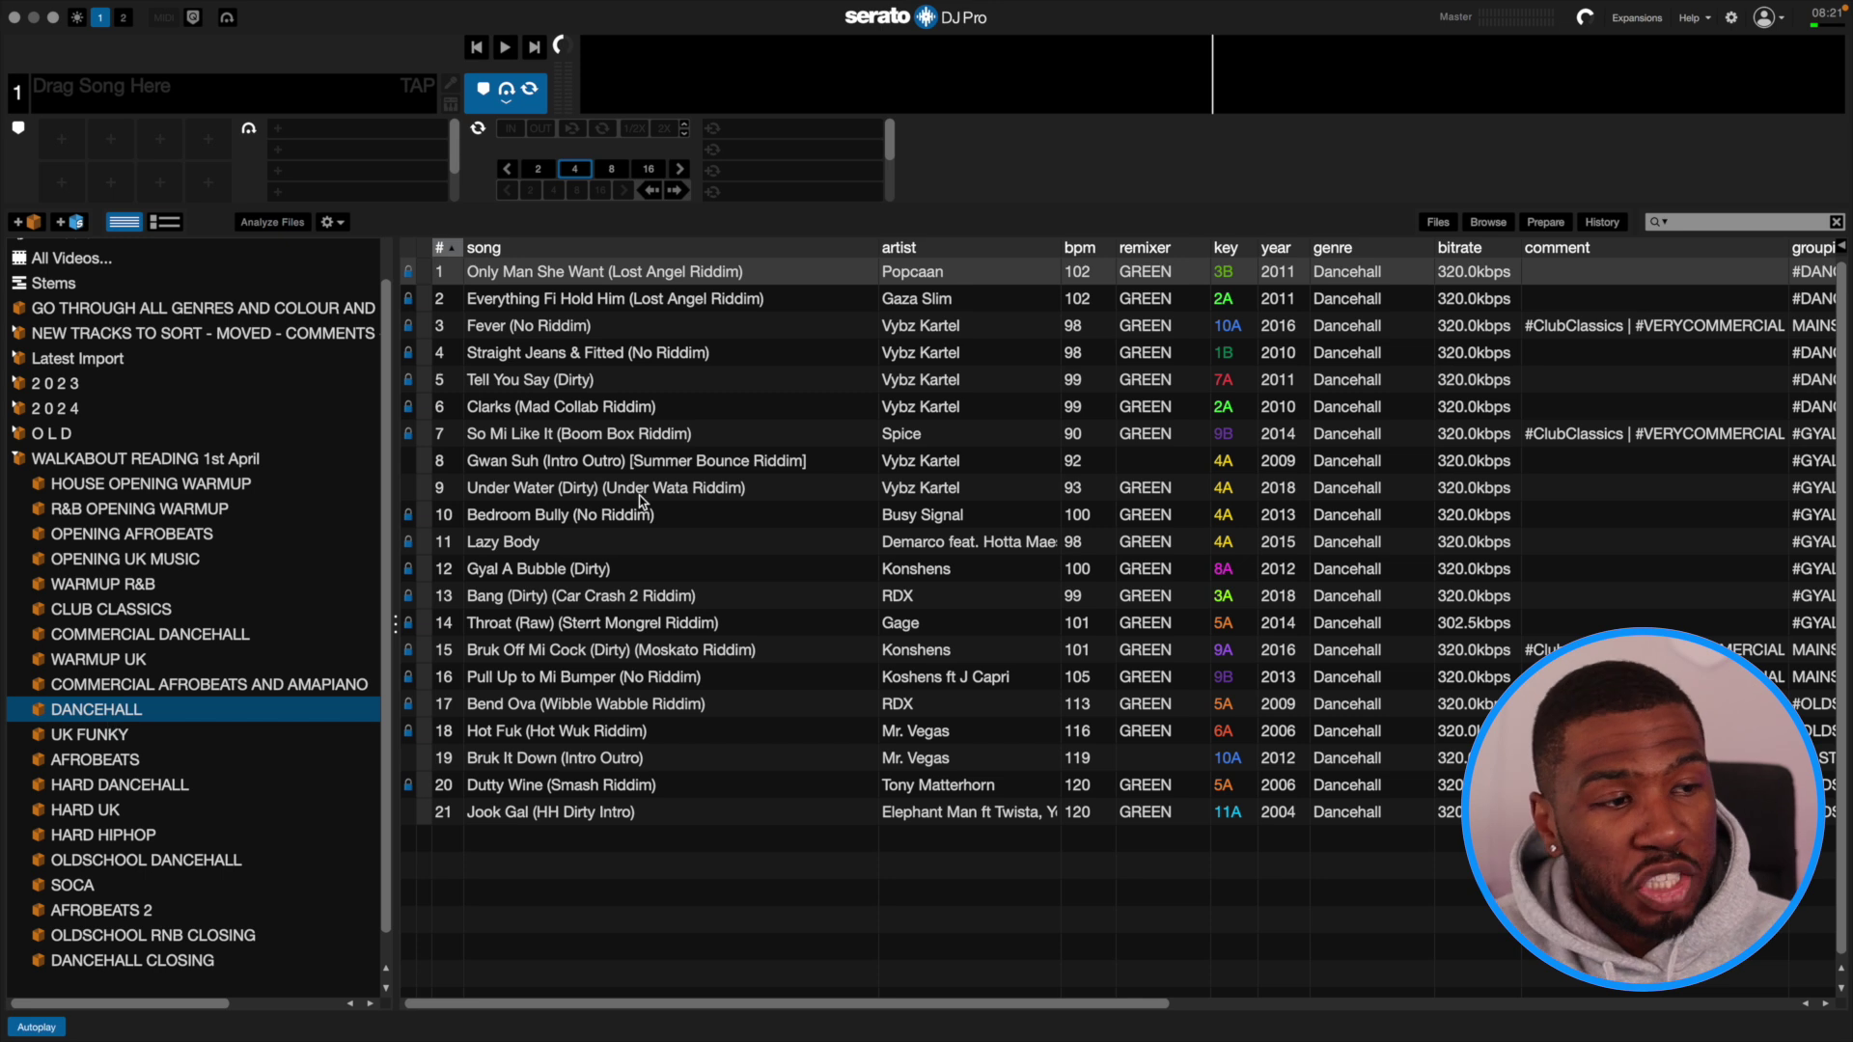
Review the remaining subcrates, UK FUNKY through DANCEHALL CLOSING, ending on AFROBEATS' twelve tracks.
{"action": "left_click", "coordinate": [124, 740]}
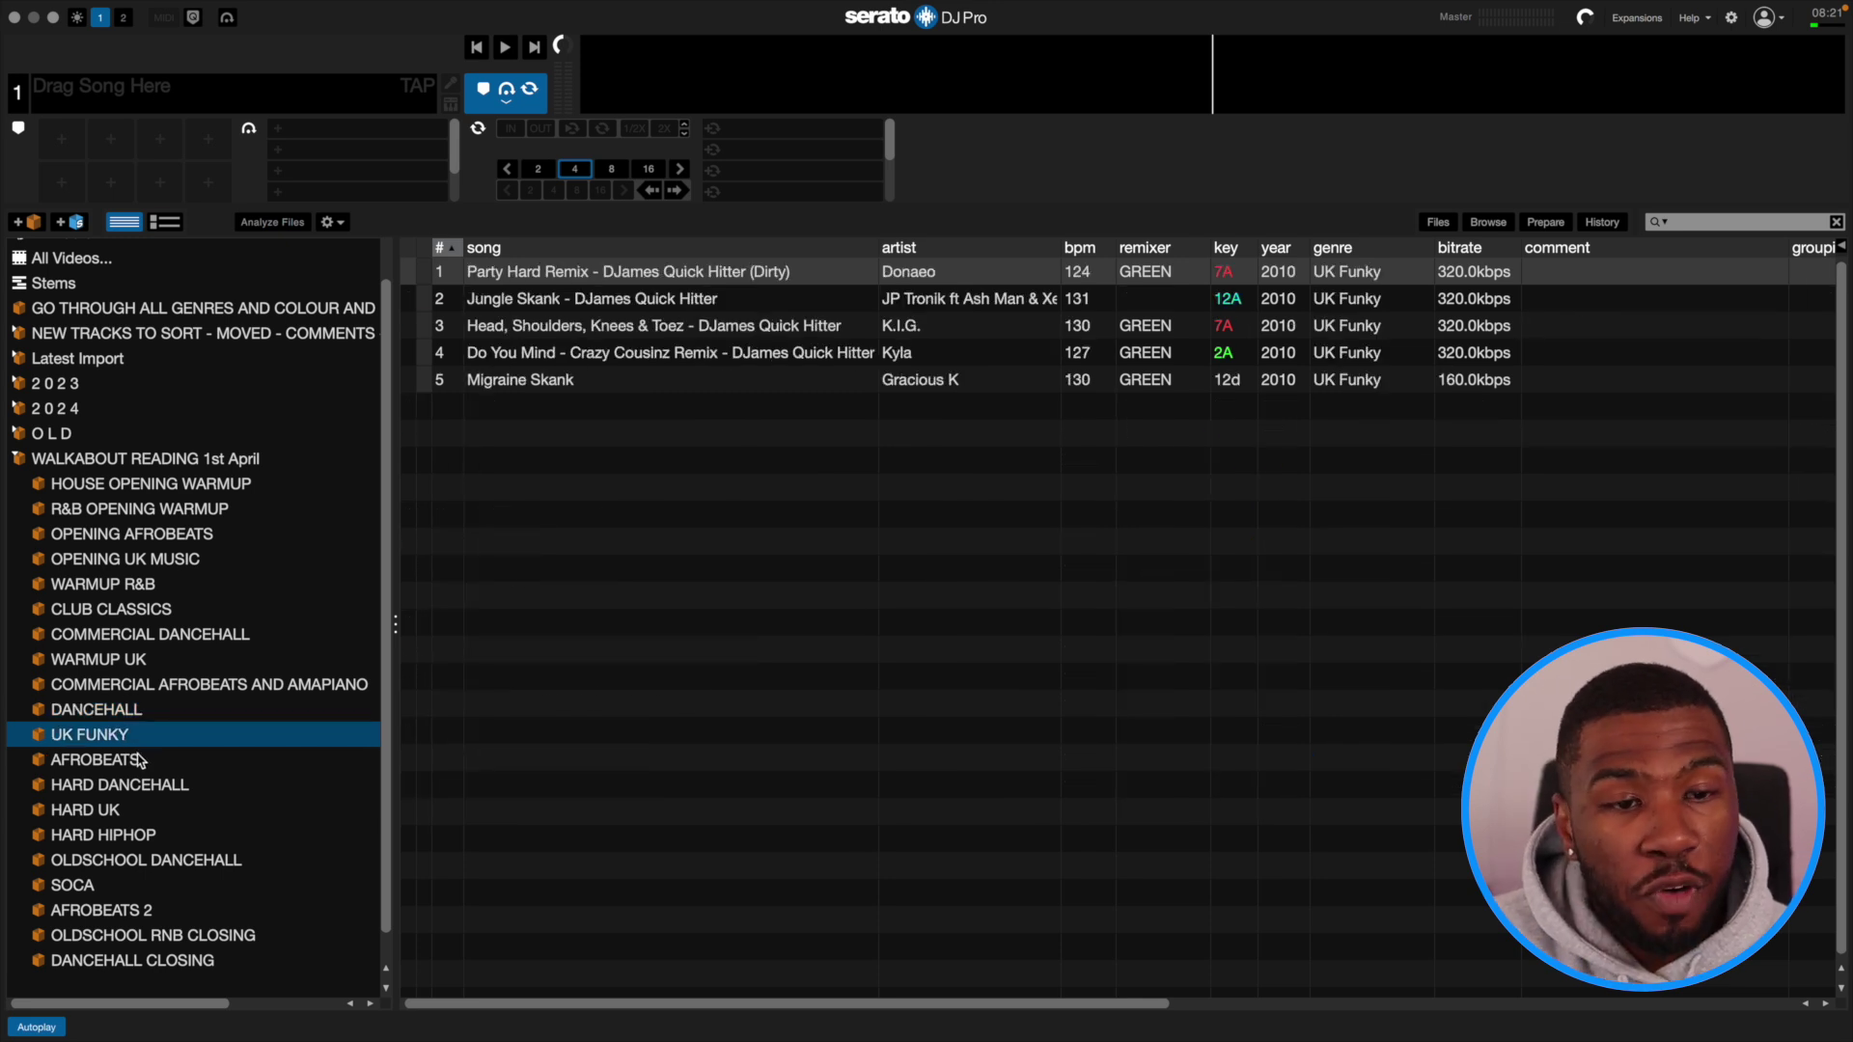
{"action": "left_click", "coordinate": [143, 768]}
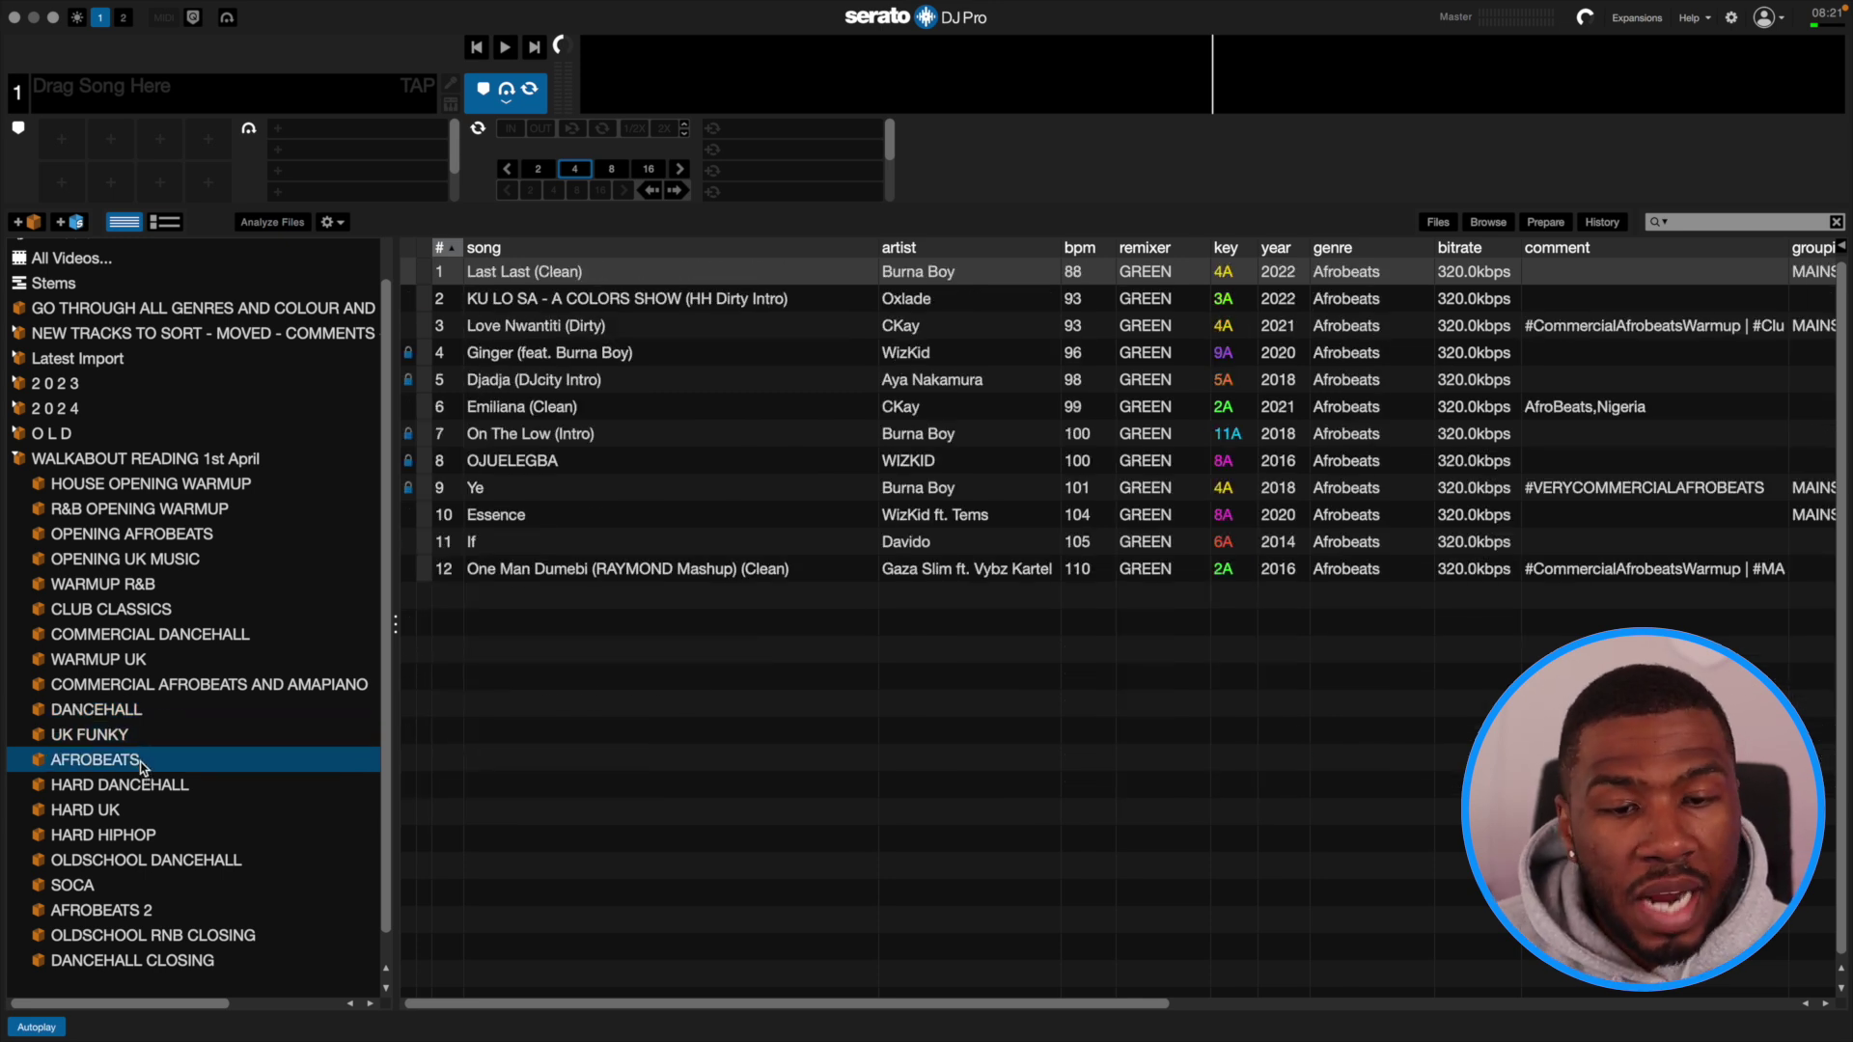
{"action": "left_click", "coordinate": [140, 789]}
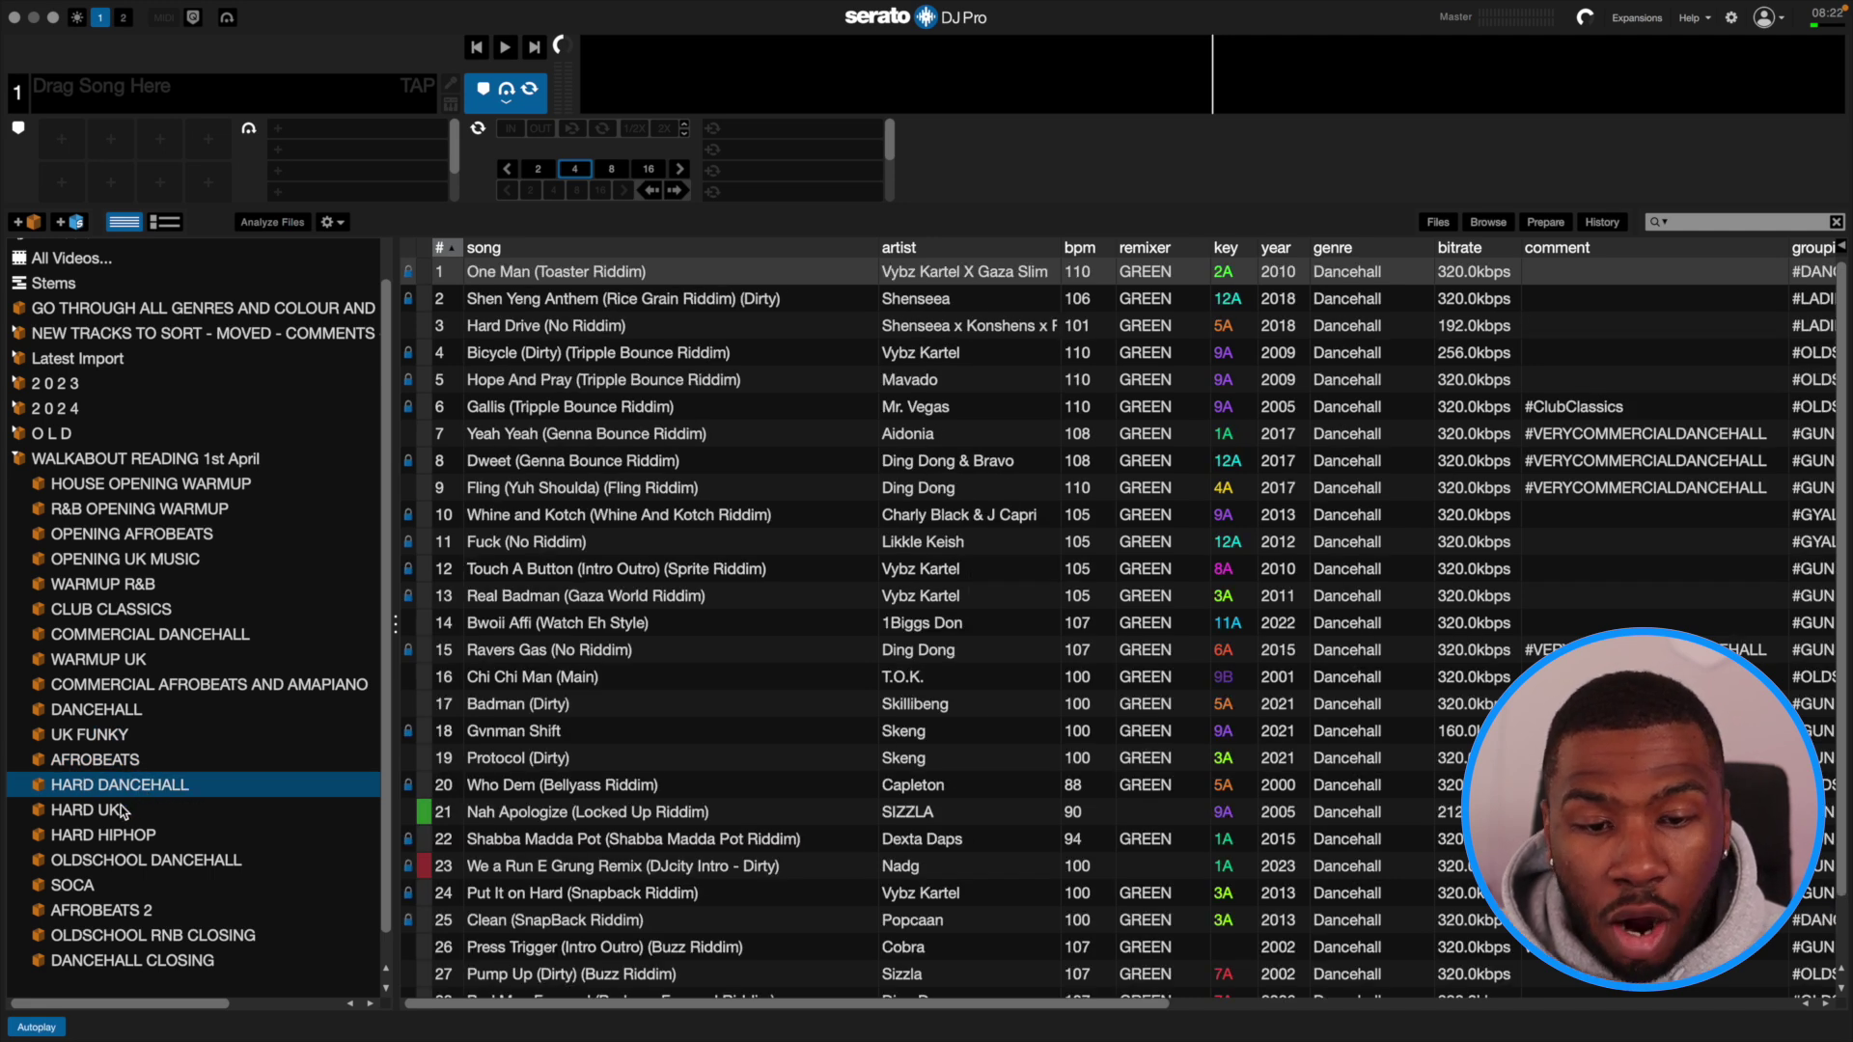
{"action": "left_click", "coordinate": [122, 810]}
{"action": "left_click", "coordinate": [134, 838]}
{"action": "left_click", "coordinate": [111, 861]}
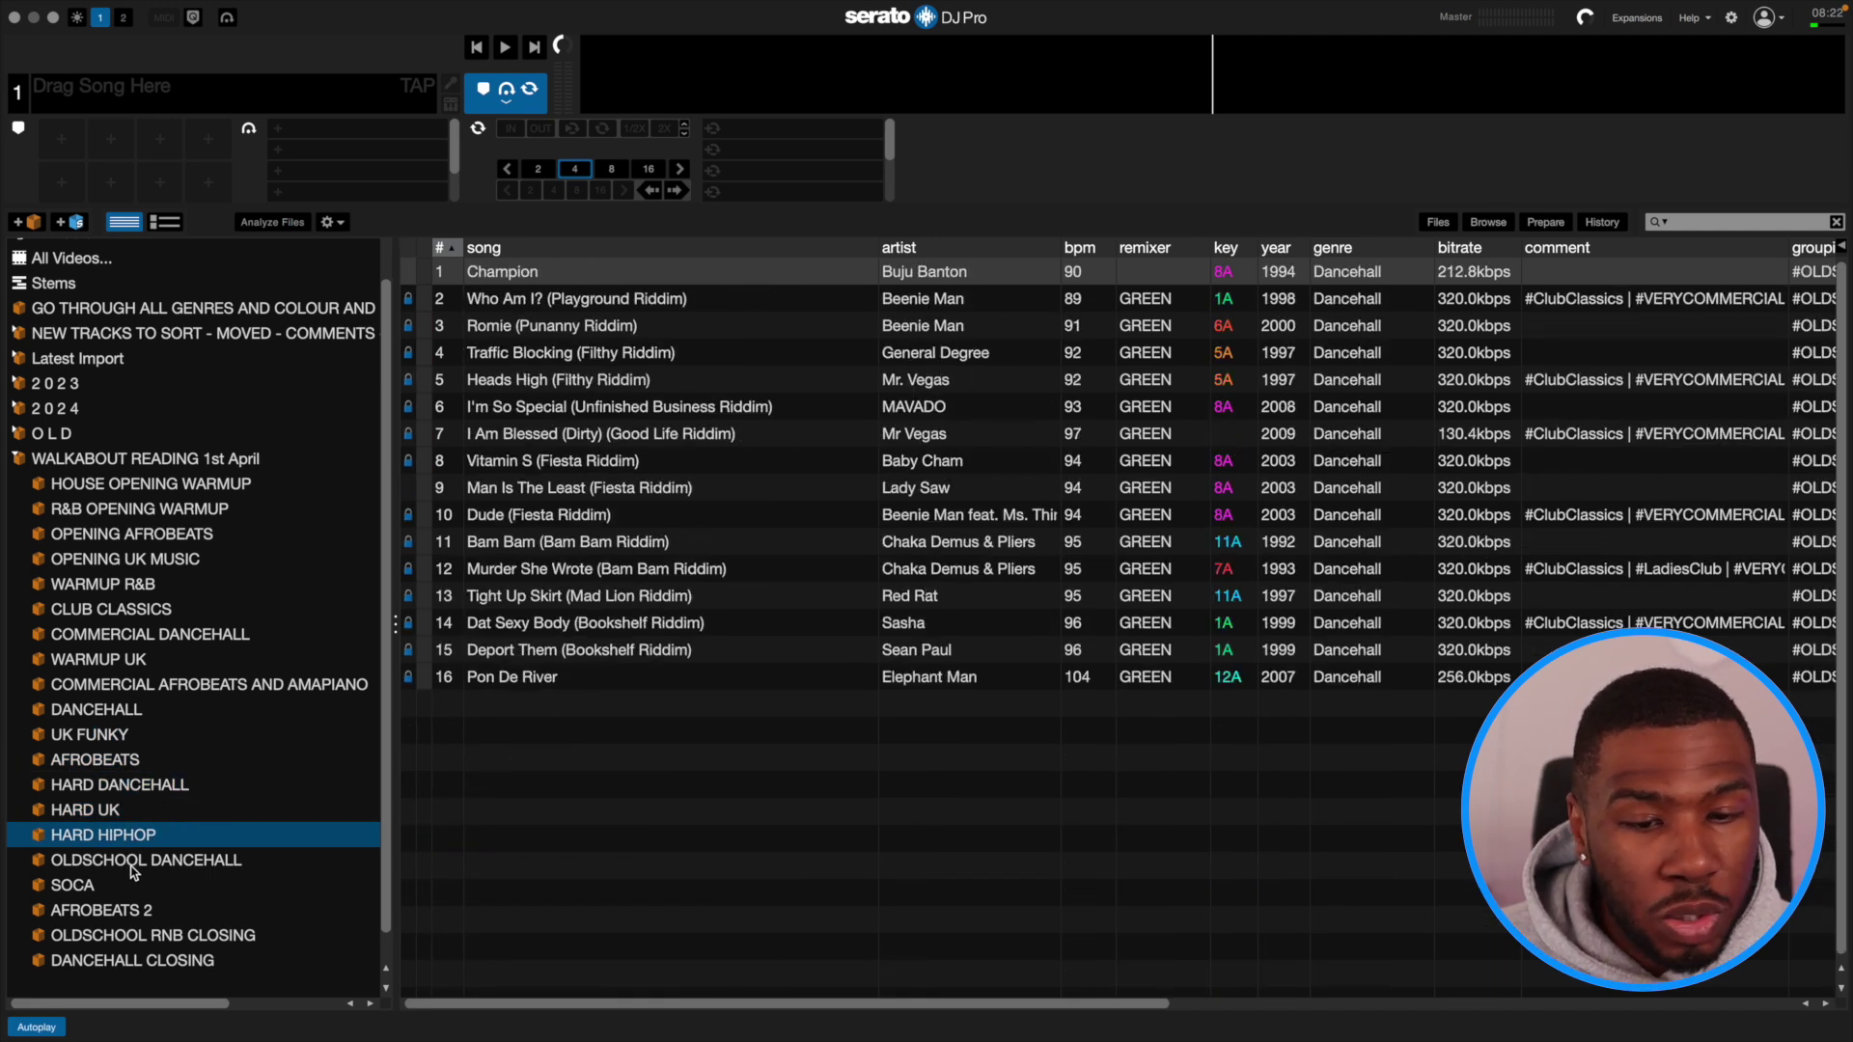
{"action": "left_click", "coordinate": [81, 887]}
{"action": "left_click", "coordinate": [89, 911]}
{"action": "left_click", "coordinate": [138, 936]}
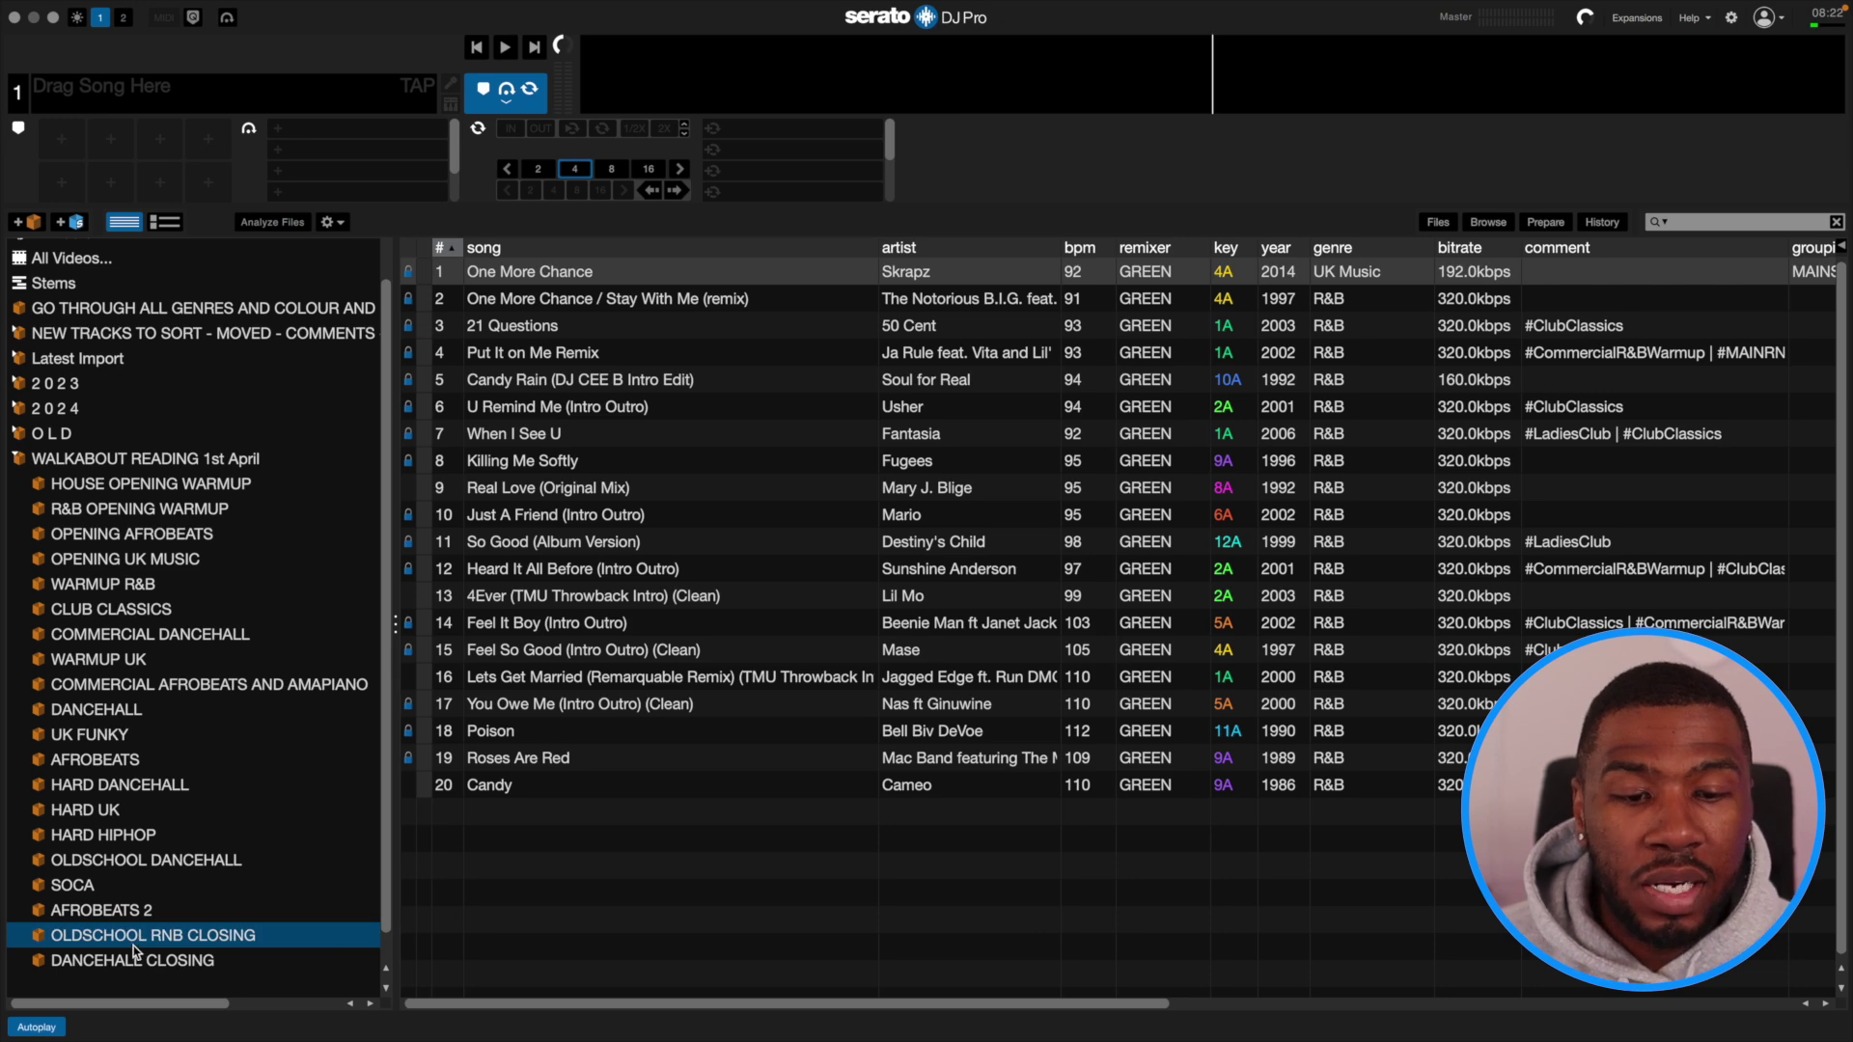
{"action": "left_click", "coordinate": [136, 960]}
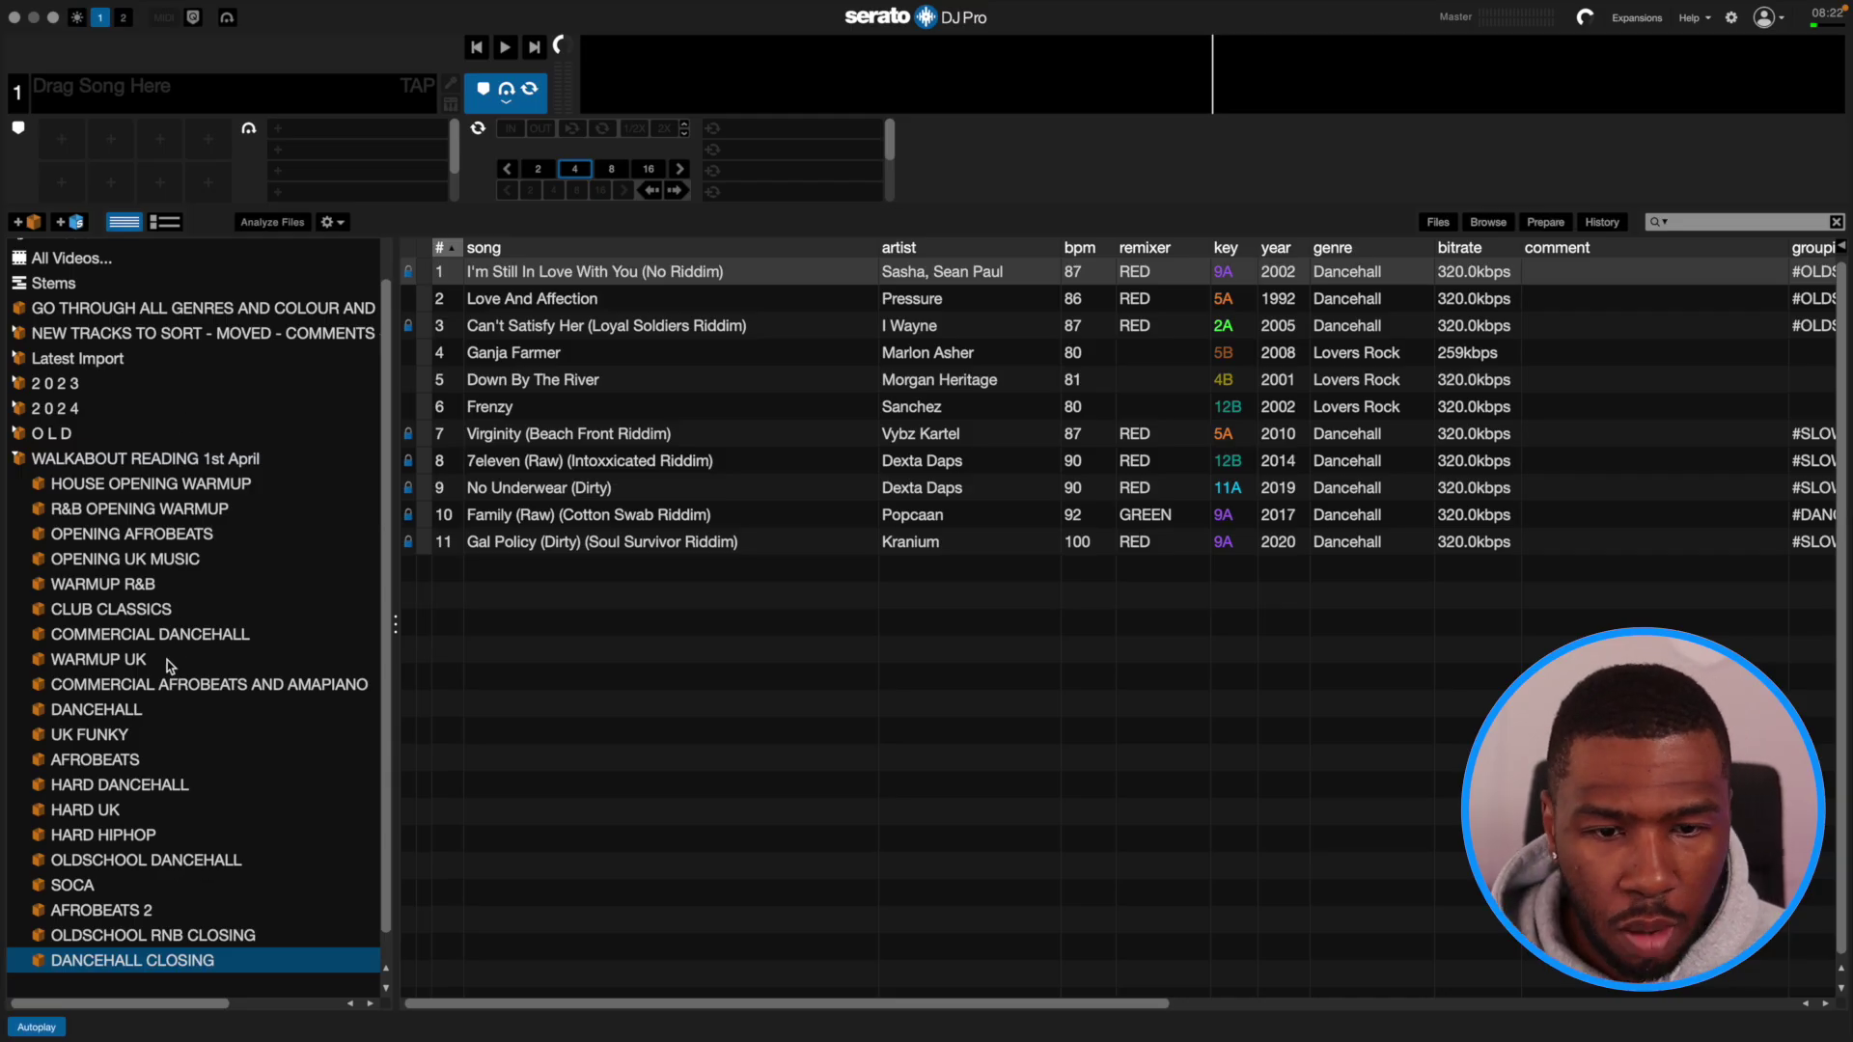
{"action": "scroll", "coordinate": [166, 665], "scroll_direction": "down", "scroll_amount": 1}
{"action": "left_click", "coordinate": [126, 755]}
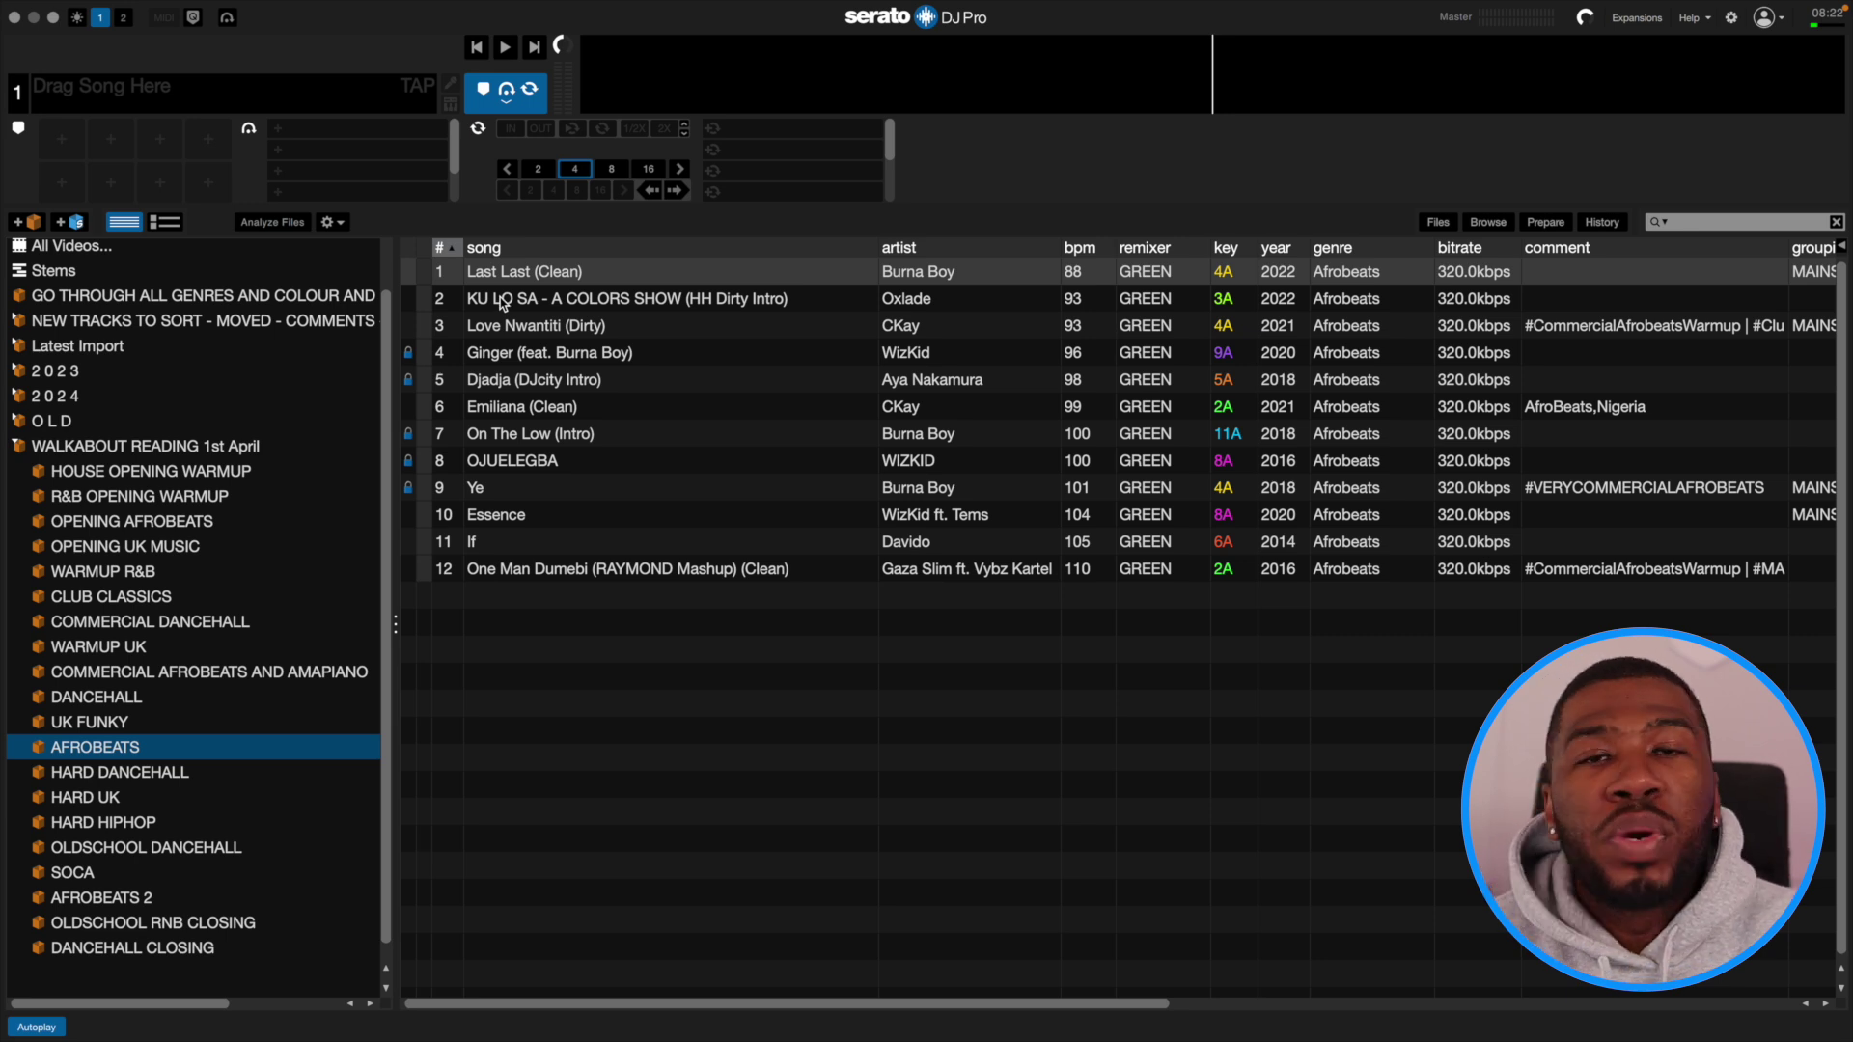
Create a new crate nested under AFROBEATS named 'AFROBEATS TO PLAY'.
{"action": "left_click", "coordinate": [37, 223]}
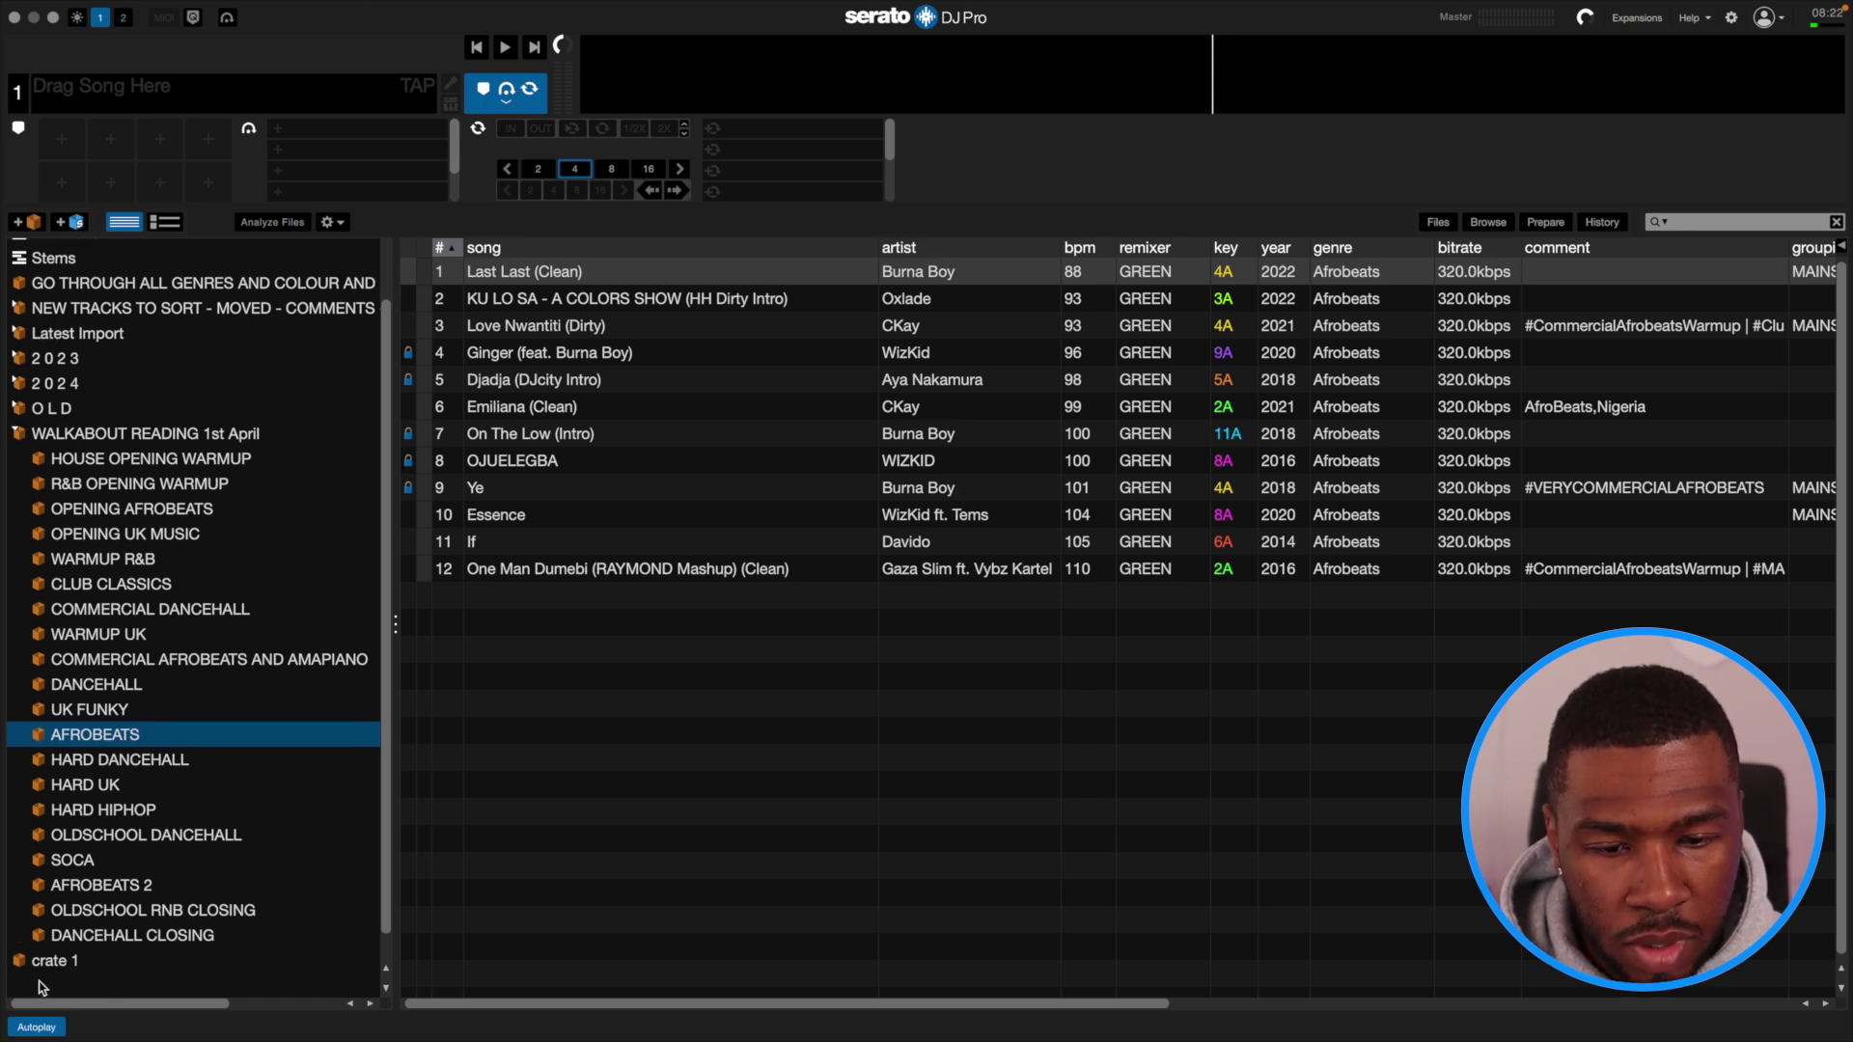
{"action": "left_click_drag", "start_coordinate": [58, 960], "coordinate": [63, 750]}
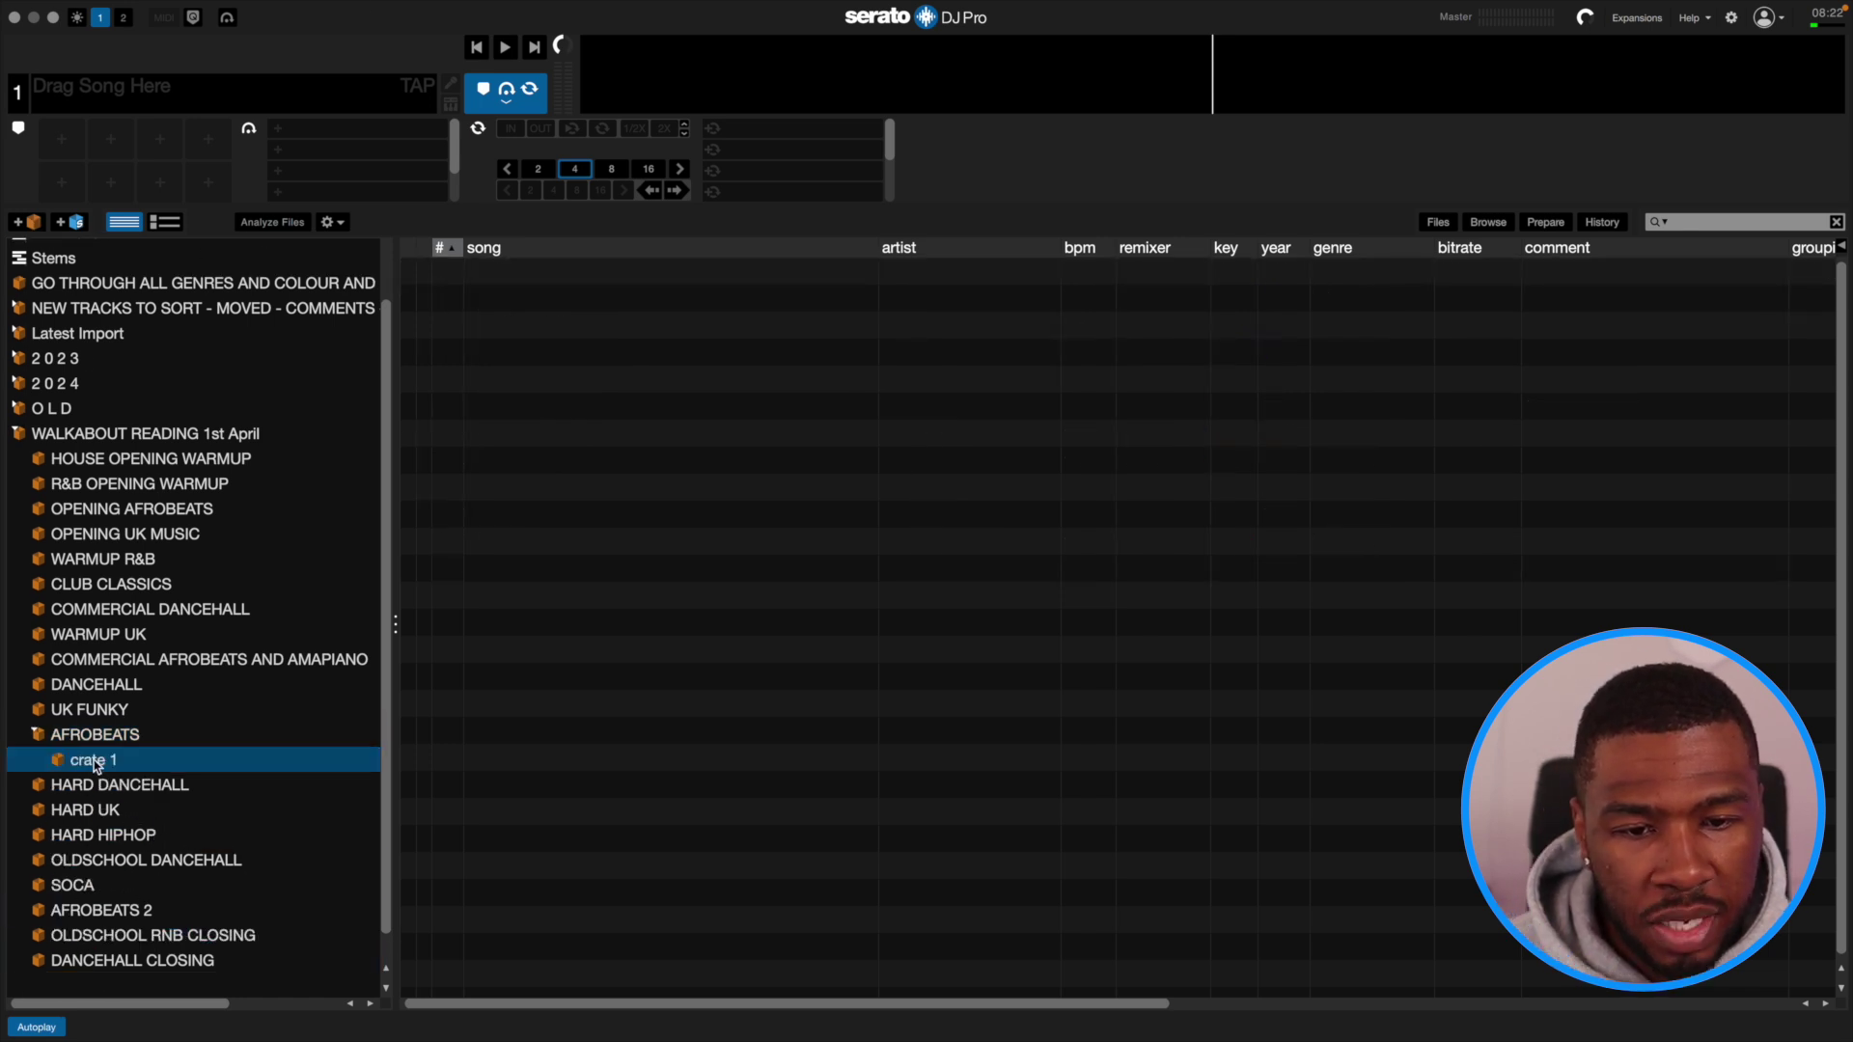
{"action": "double_click", "coordinate": [95, 762]}
{"action": "key", "text": "super+a"}
{"action": "type", "text": "A"}
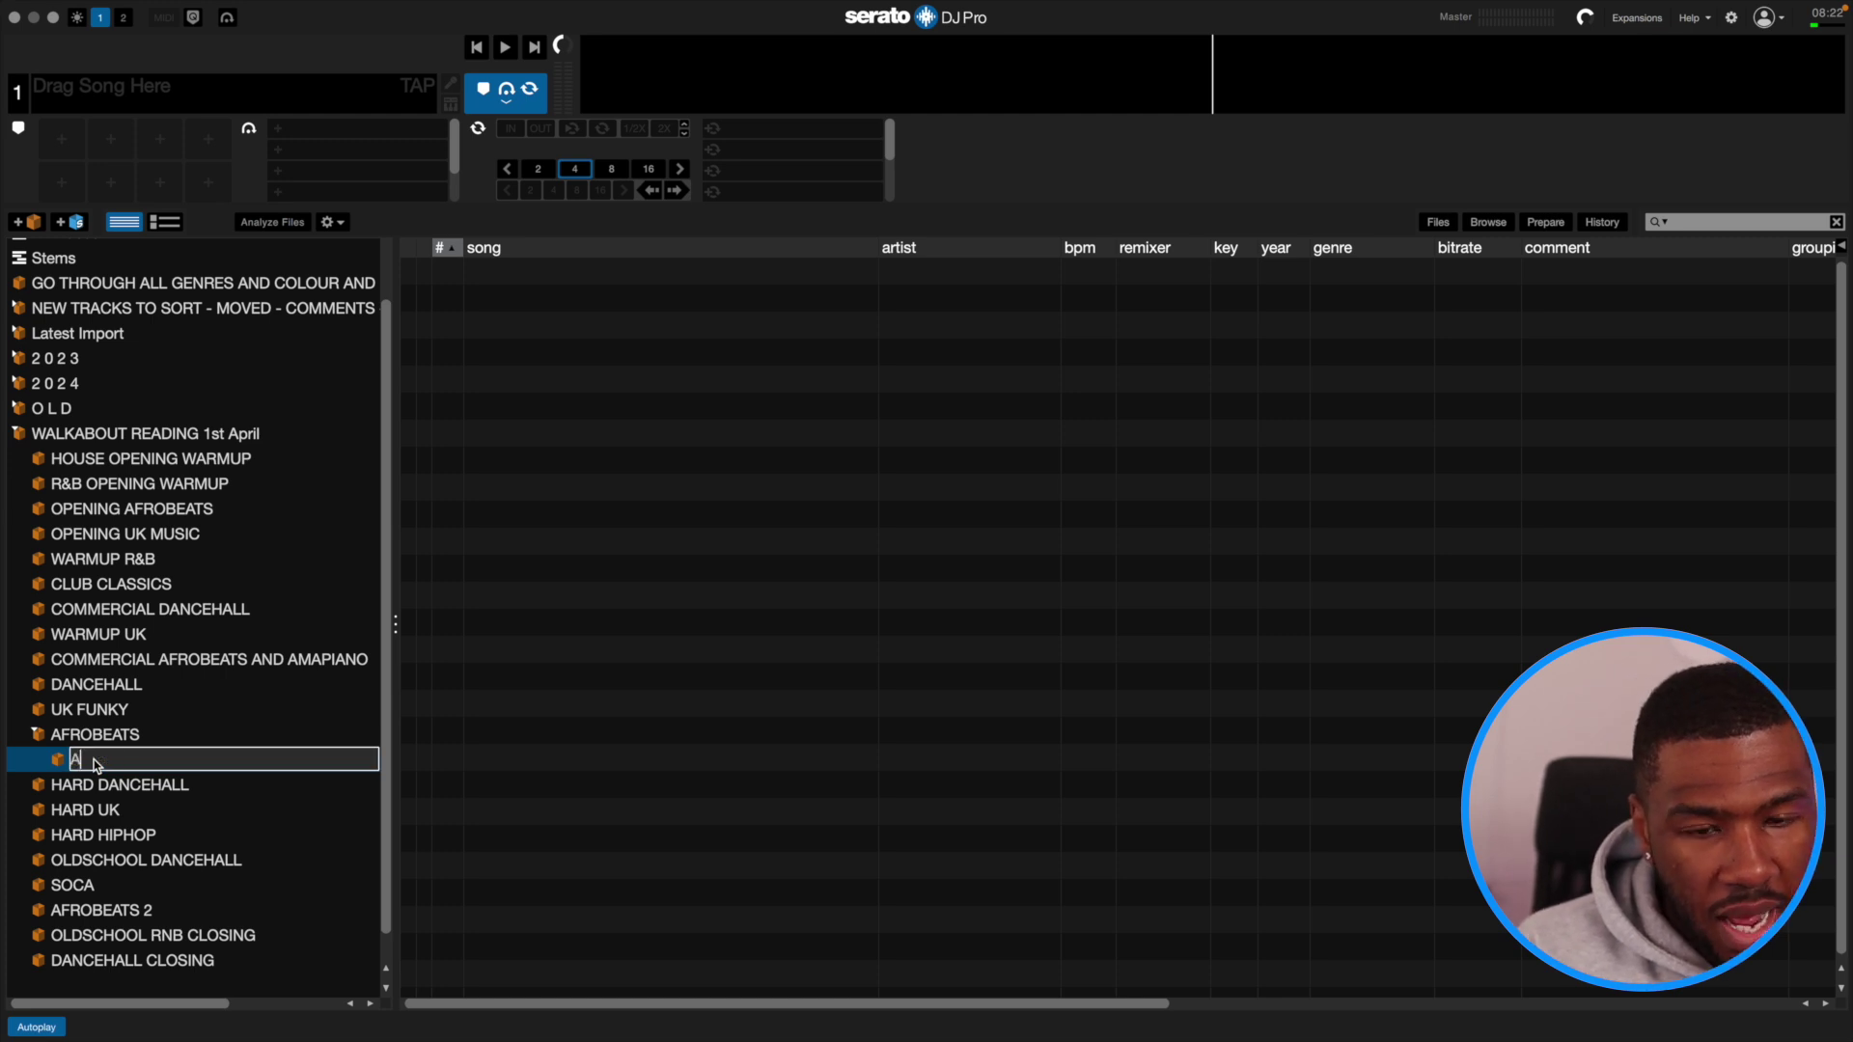
{"action": "type", "text": "FROBEATS TO PLAY"}
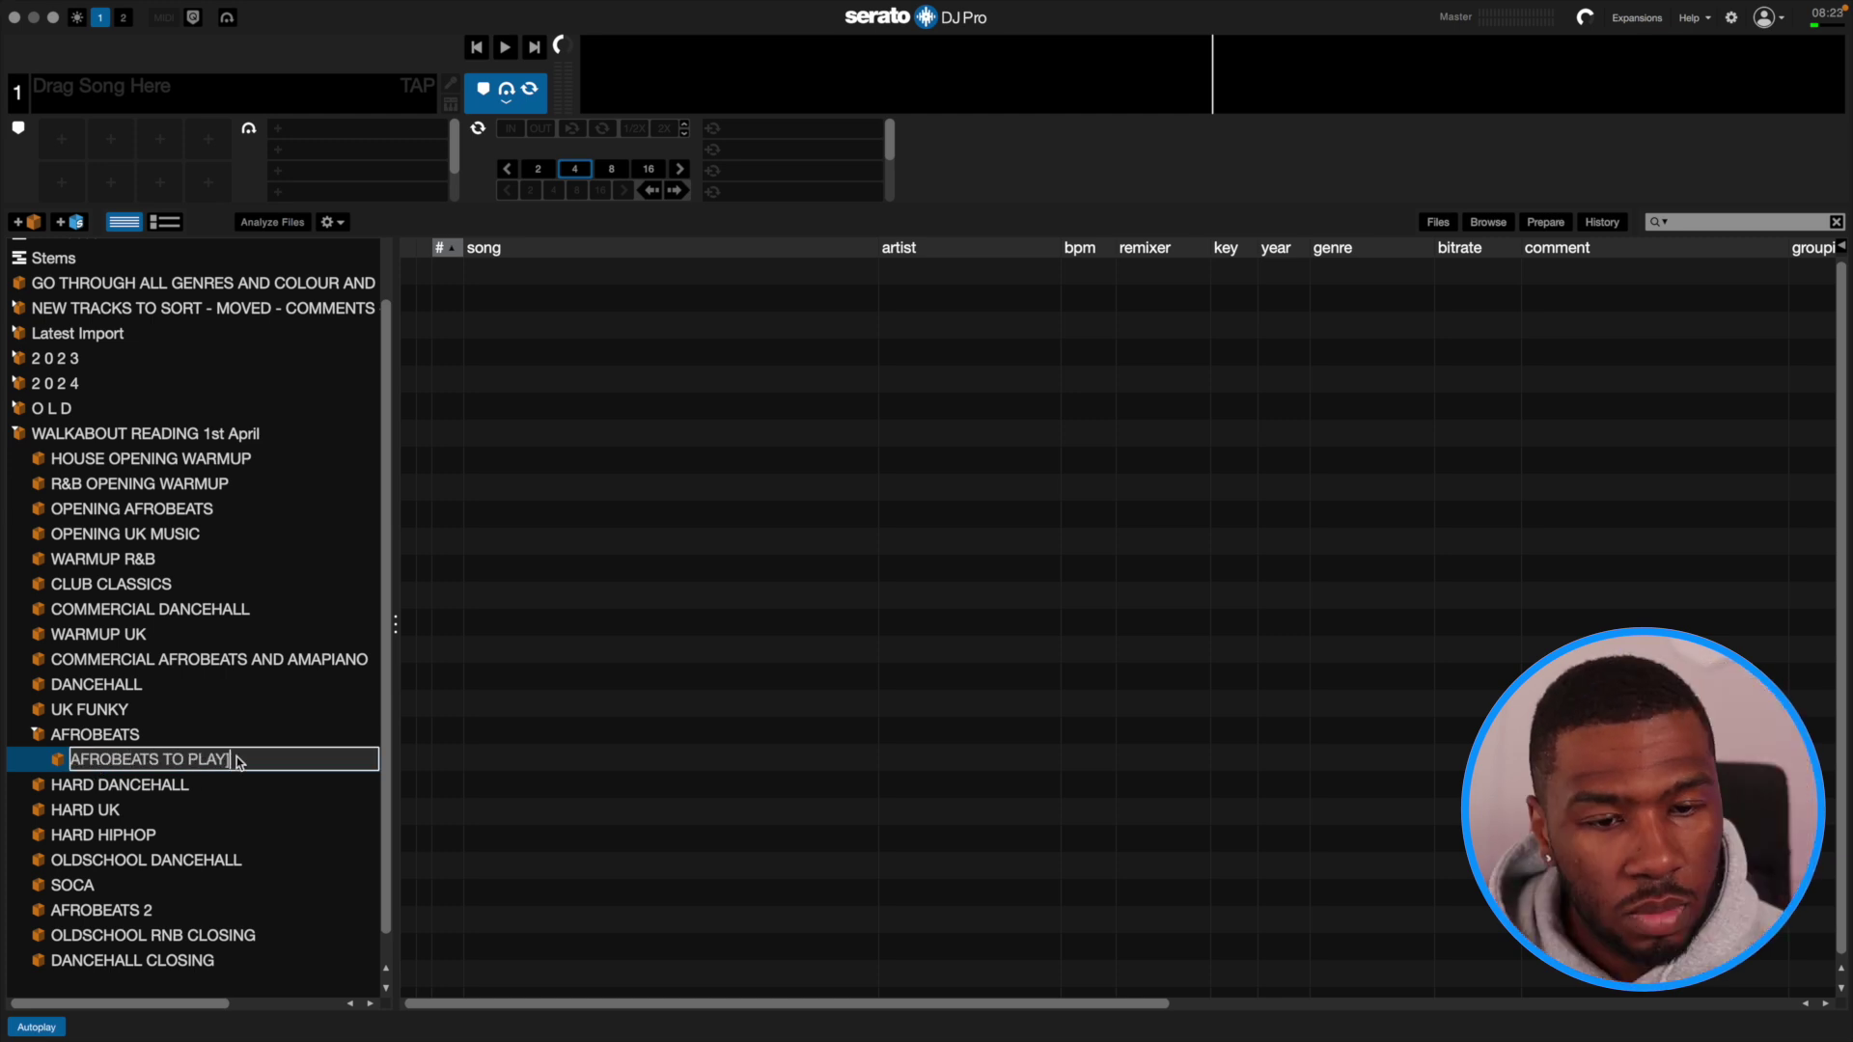
{"action": "key", "text": "Return"}
Mark all twelve AFROBEATS tracks red and confirm writing their tags.
{"action": "left_click", "coordinate": [96, 735]}
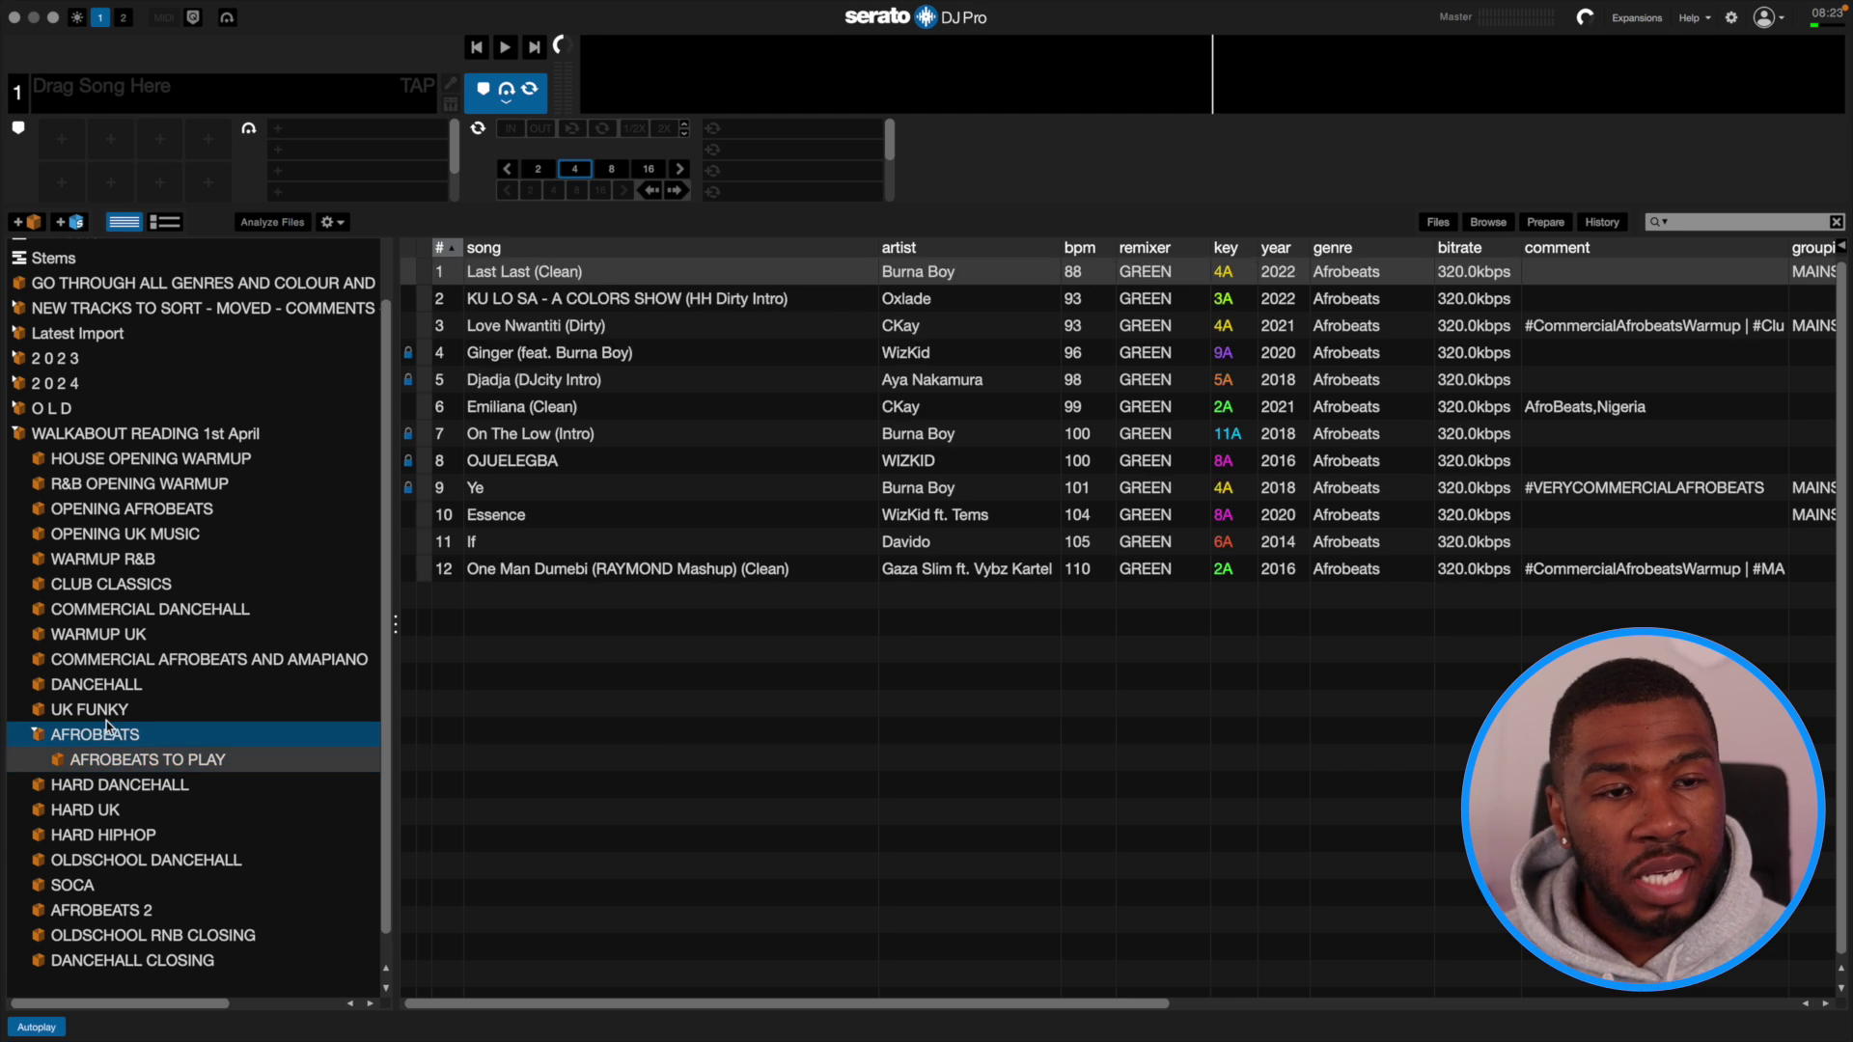
{"action": "left_click", "coordinate": [583, 567], "text": "shift"}
{"action": "left_click", "coordinate": [426, 287]}
{"action": "left_click", "coordinate": [443, 309]}
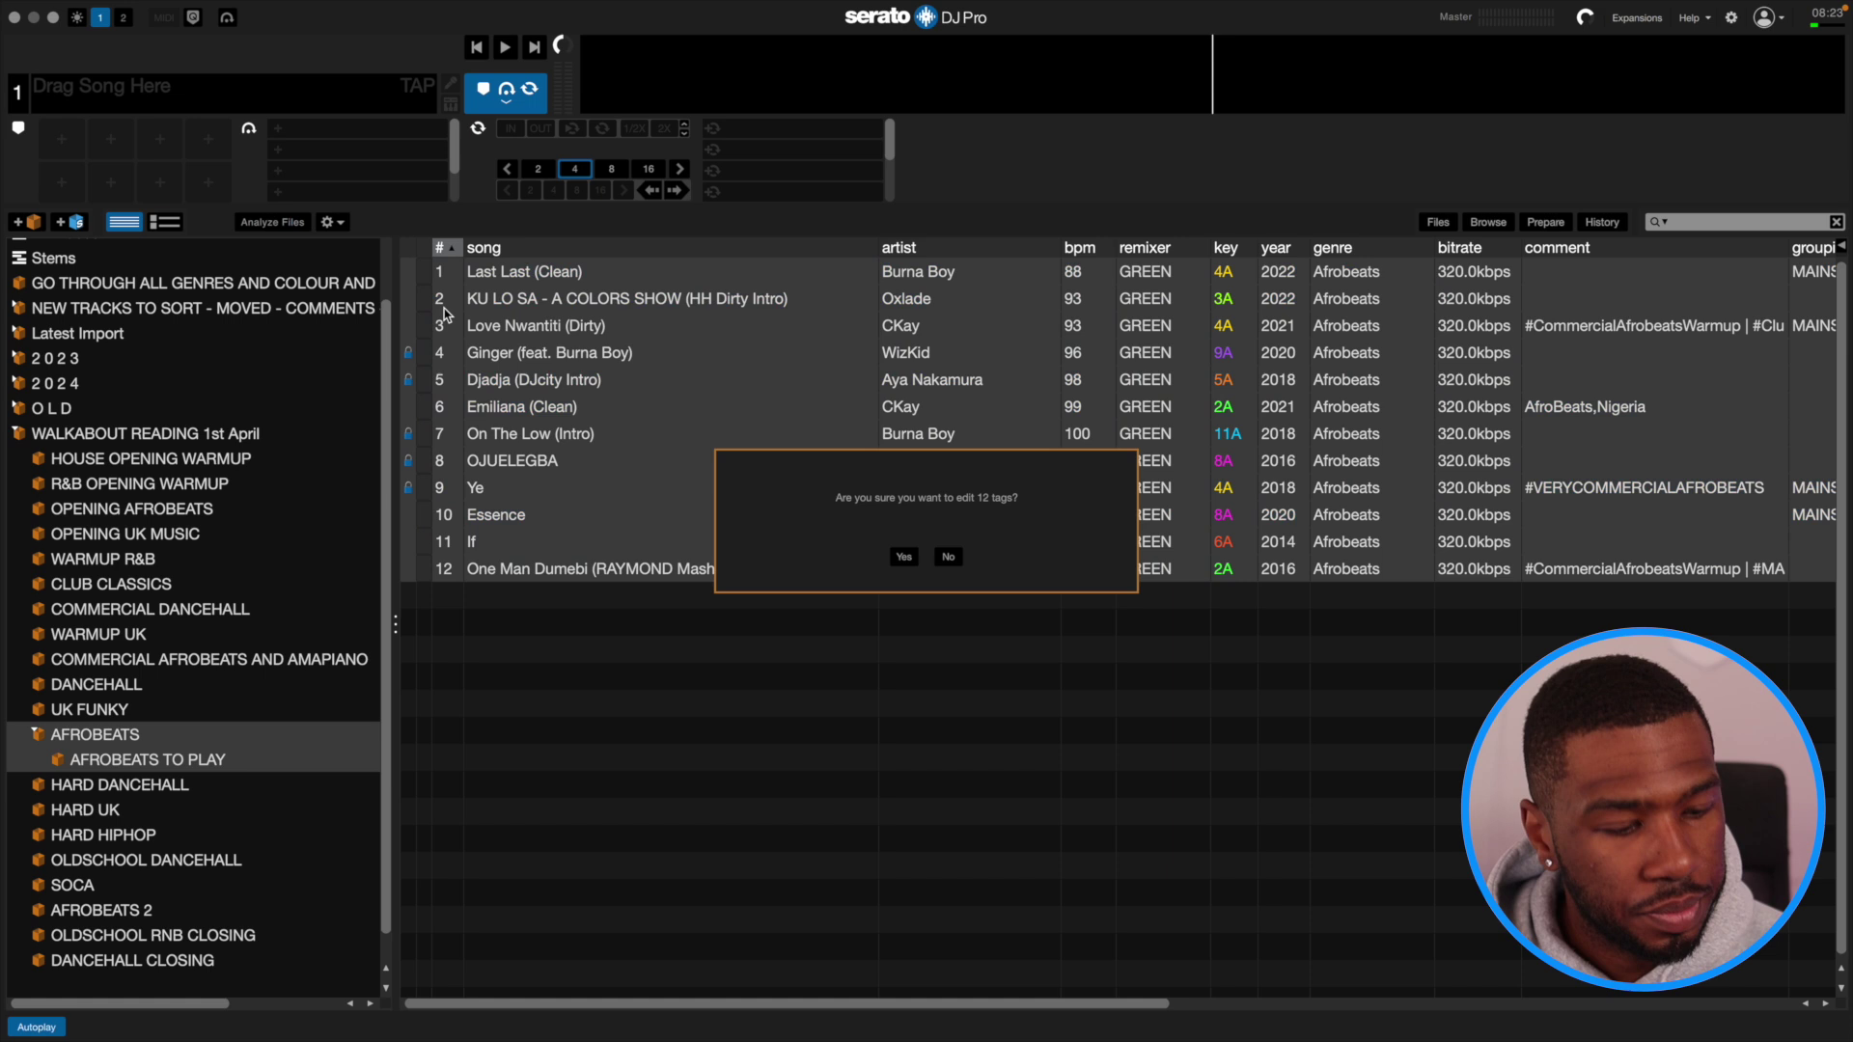
{"action": "key", "text": "Return"}
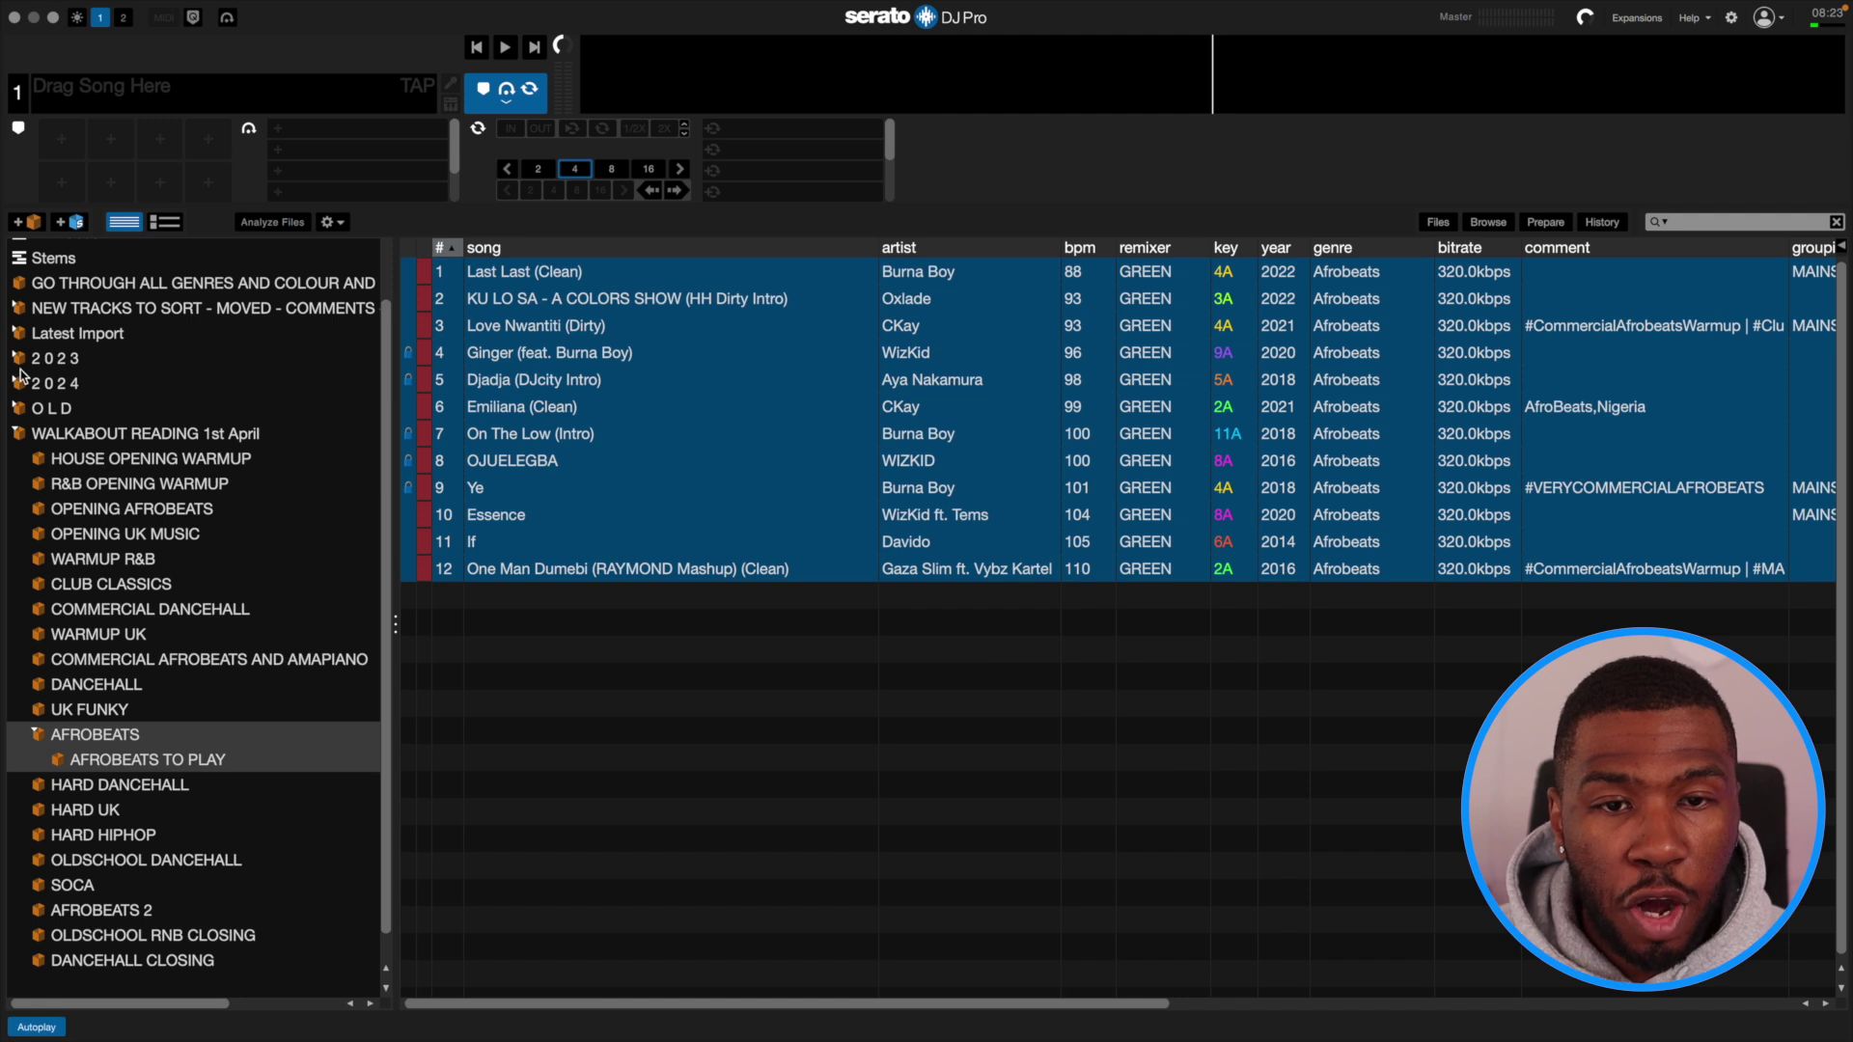
Collapse the UK FUNKY, AMAPIANO and DANCEHALL crates, then show GREEN AFROBEATS sorted by BPM.
{"action": "left_click", "coordinate": [19, 363]}
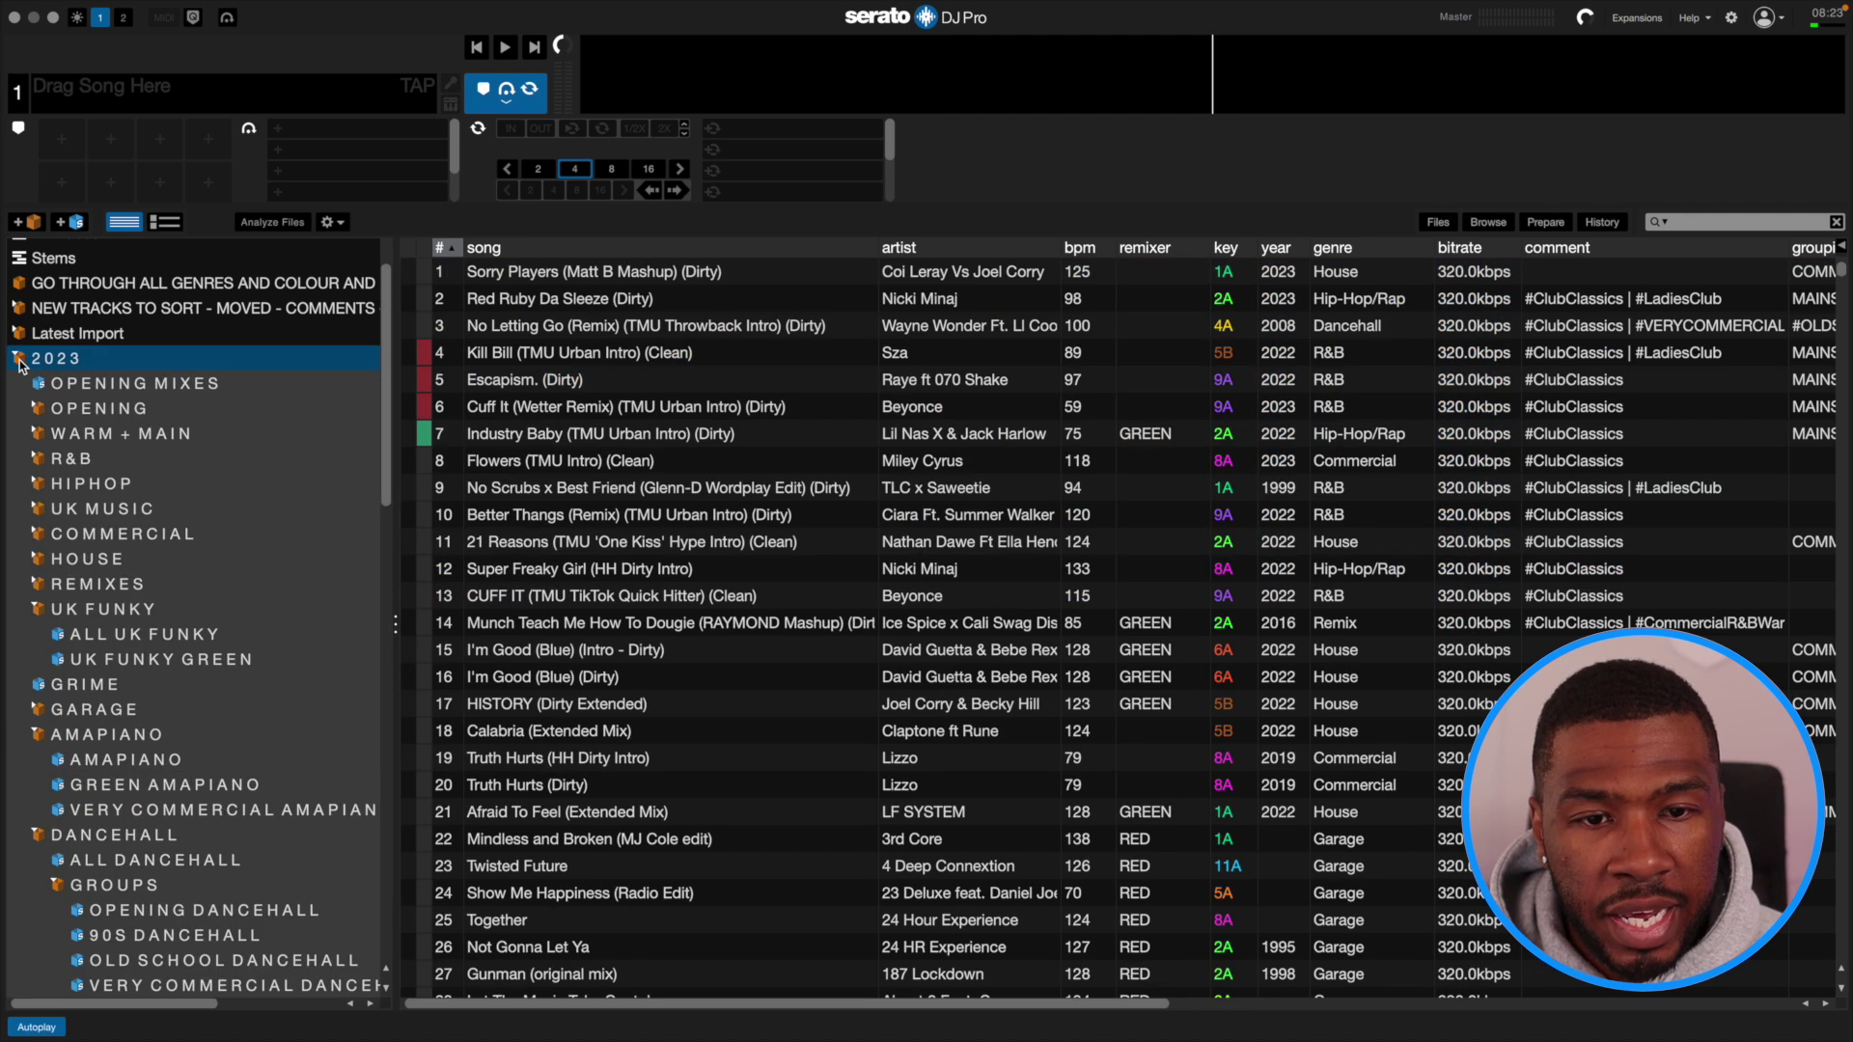
{"action": "left_click", "coordinate": [38, 611]}
{"action": "left_click", "coordinate": [38, 686]}
{"action": "left_click", "coordinate": [39, 711]}
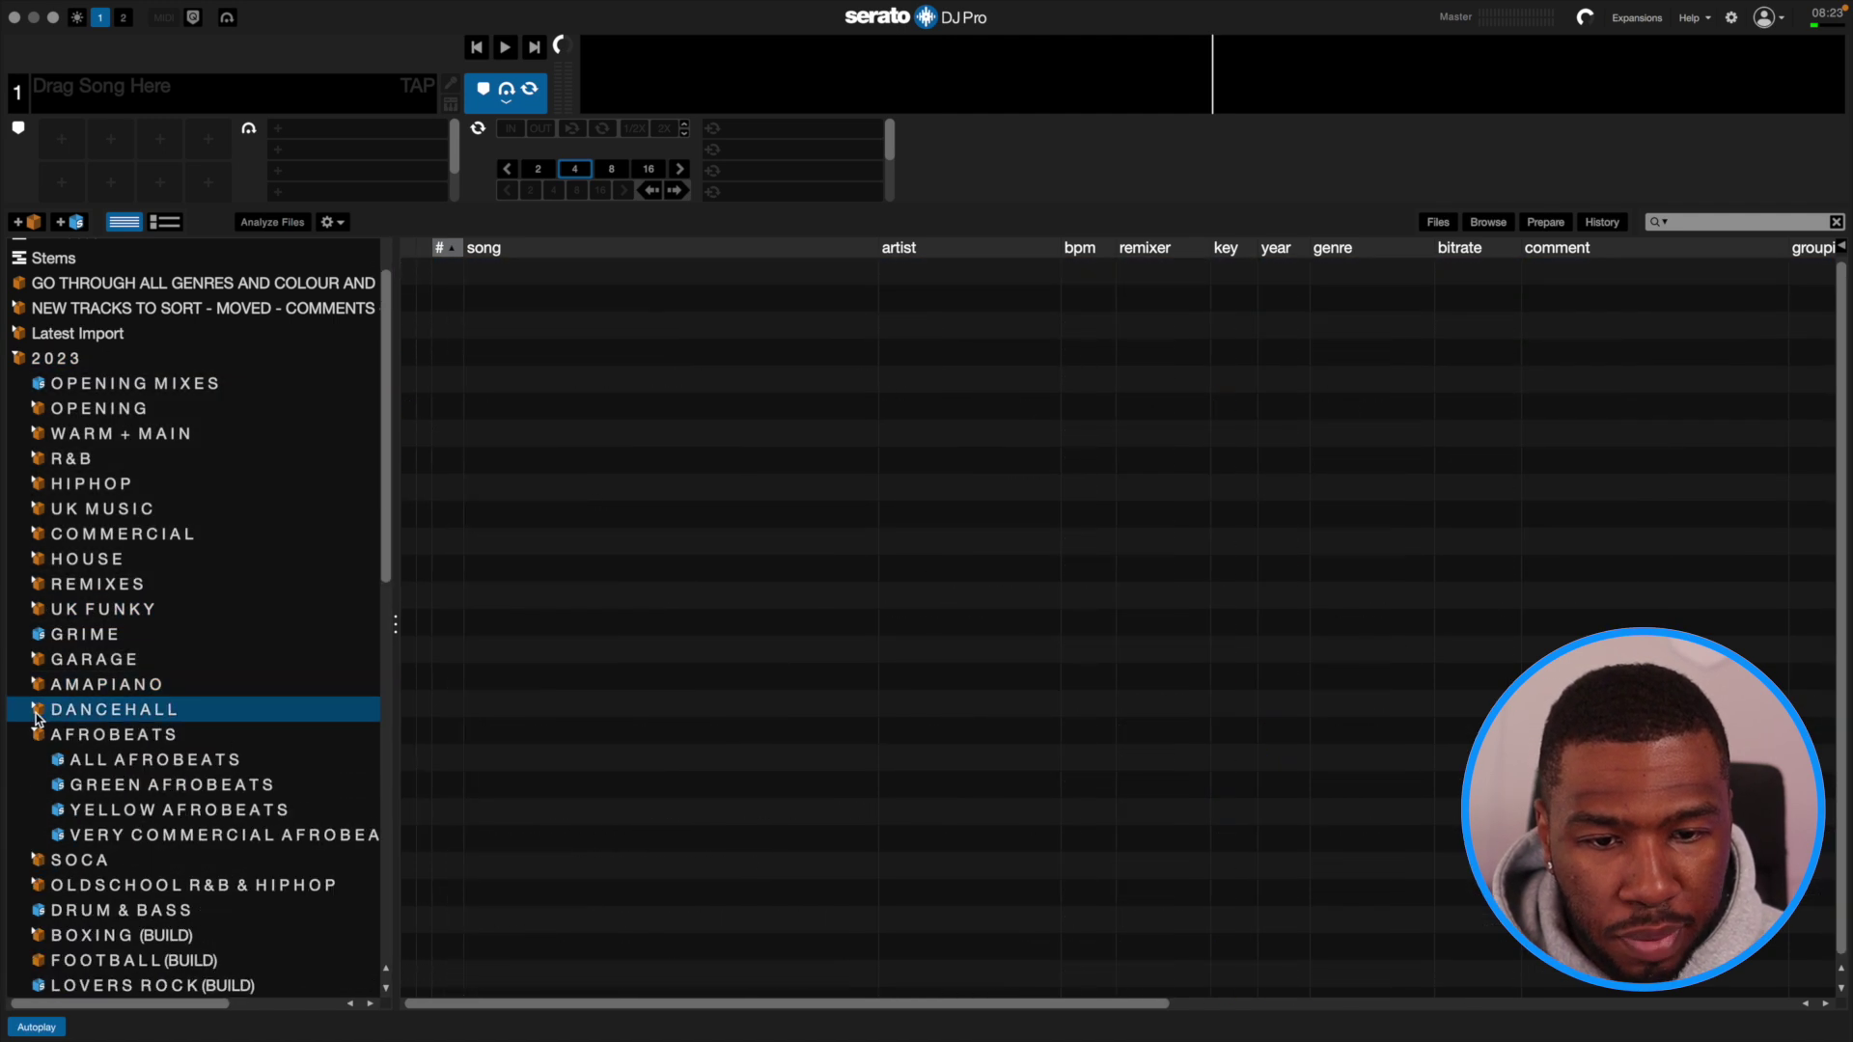
{"action": "left_click", "coordinate": [118, 794]}
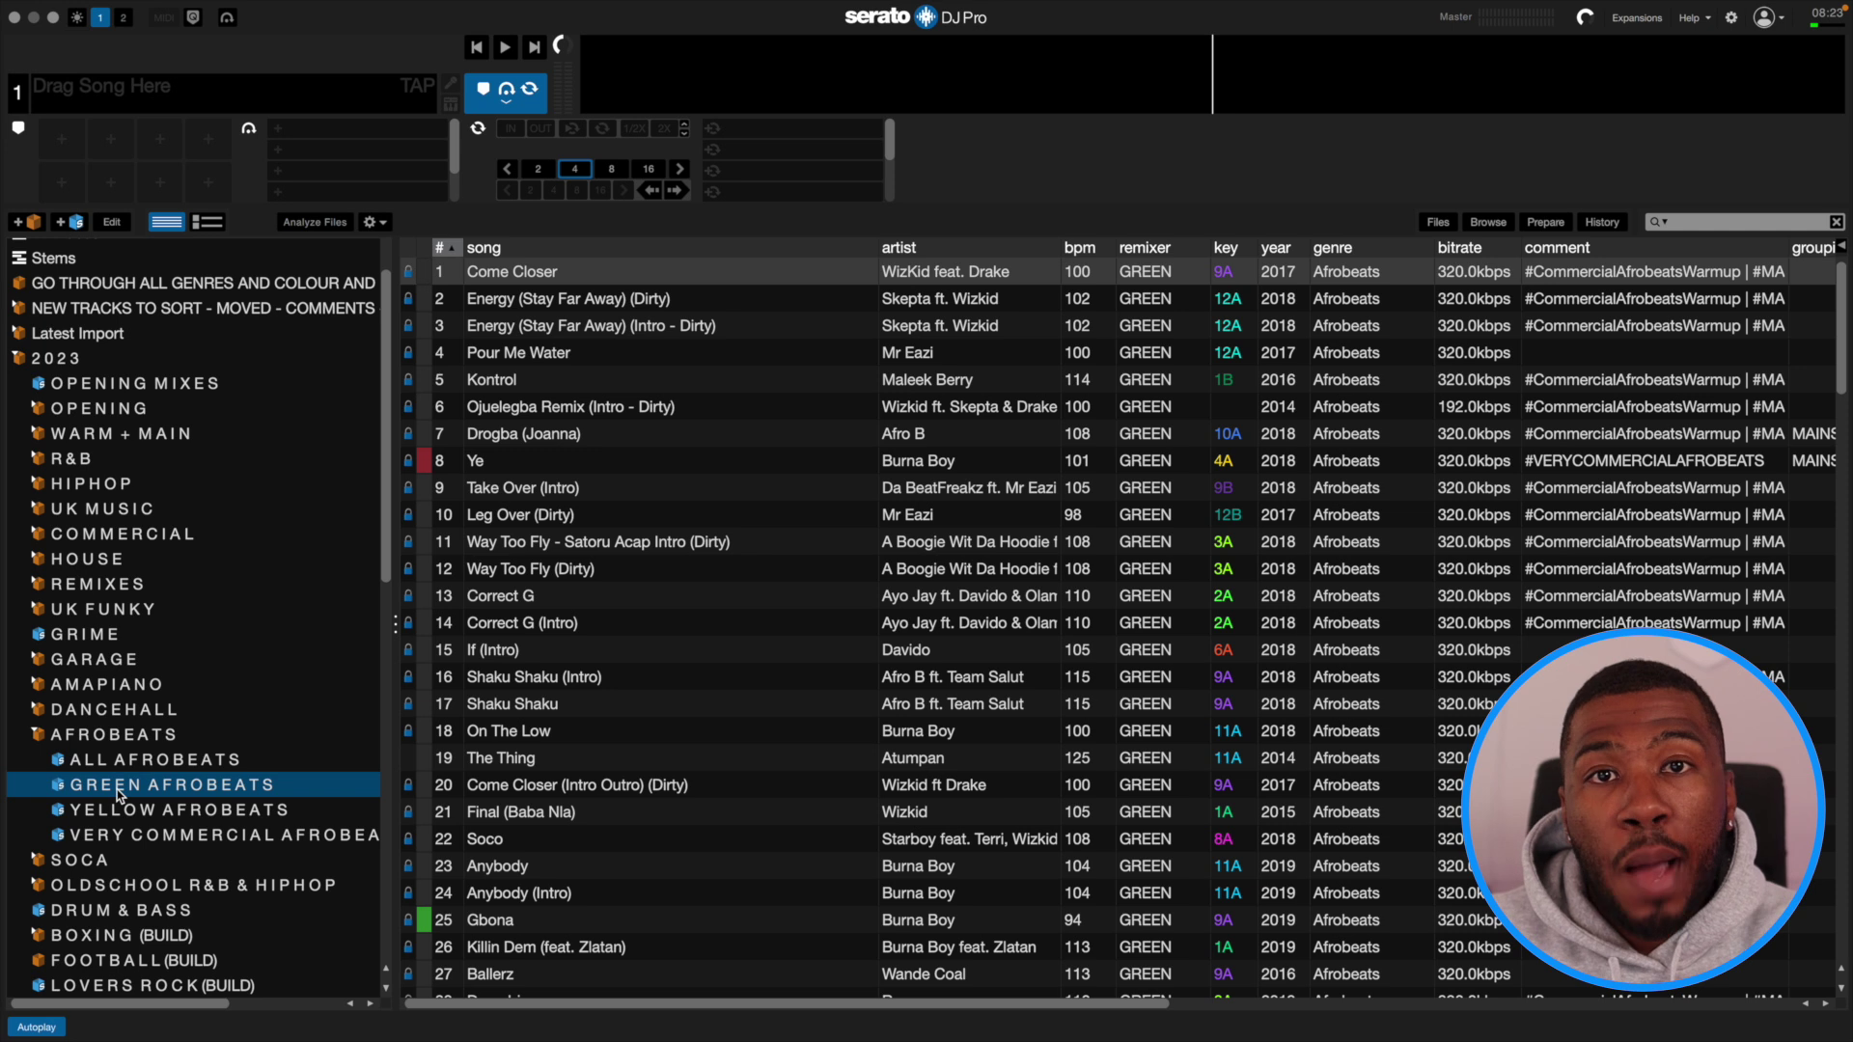
{"action": "left_click", "coordinate": [1087, 249]}
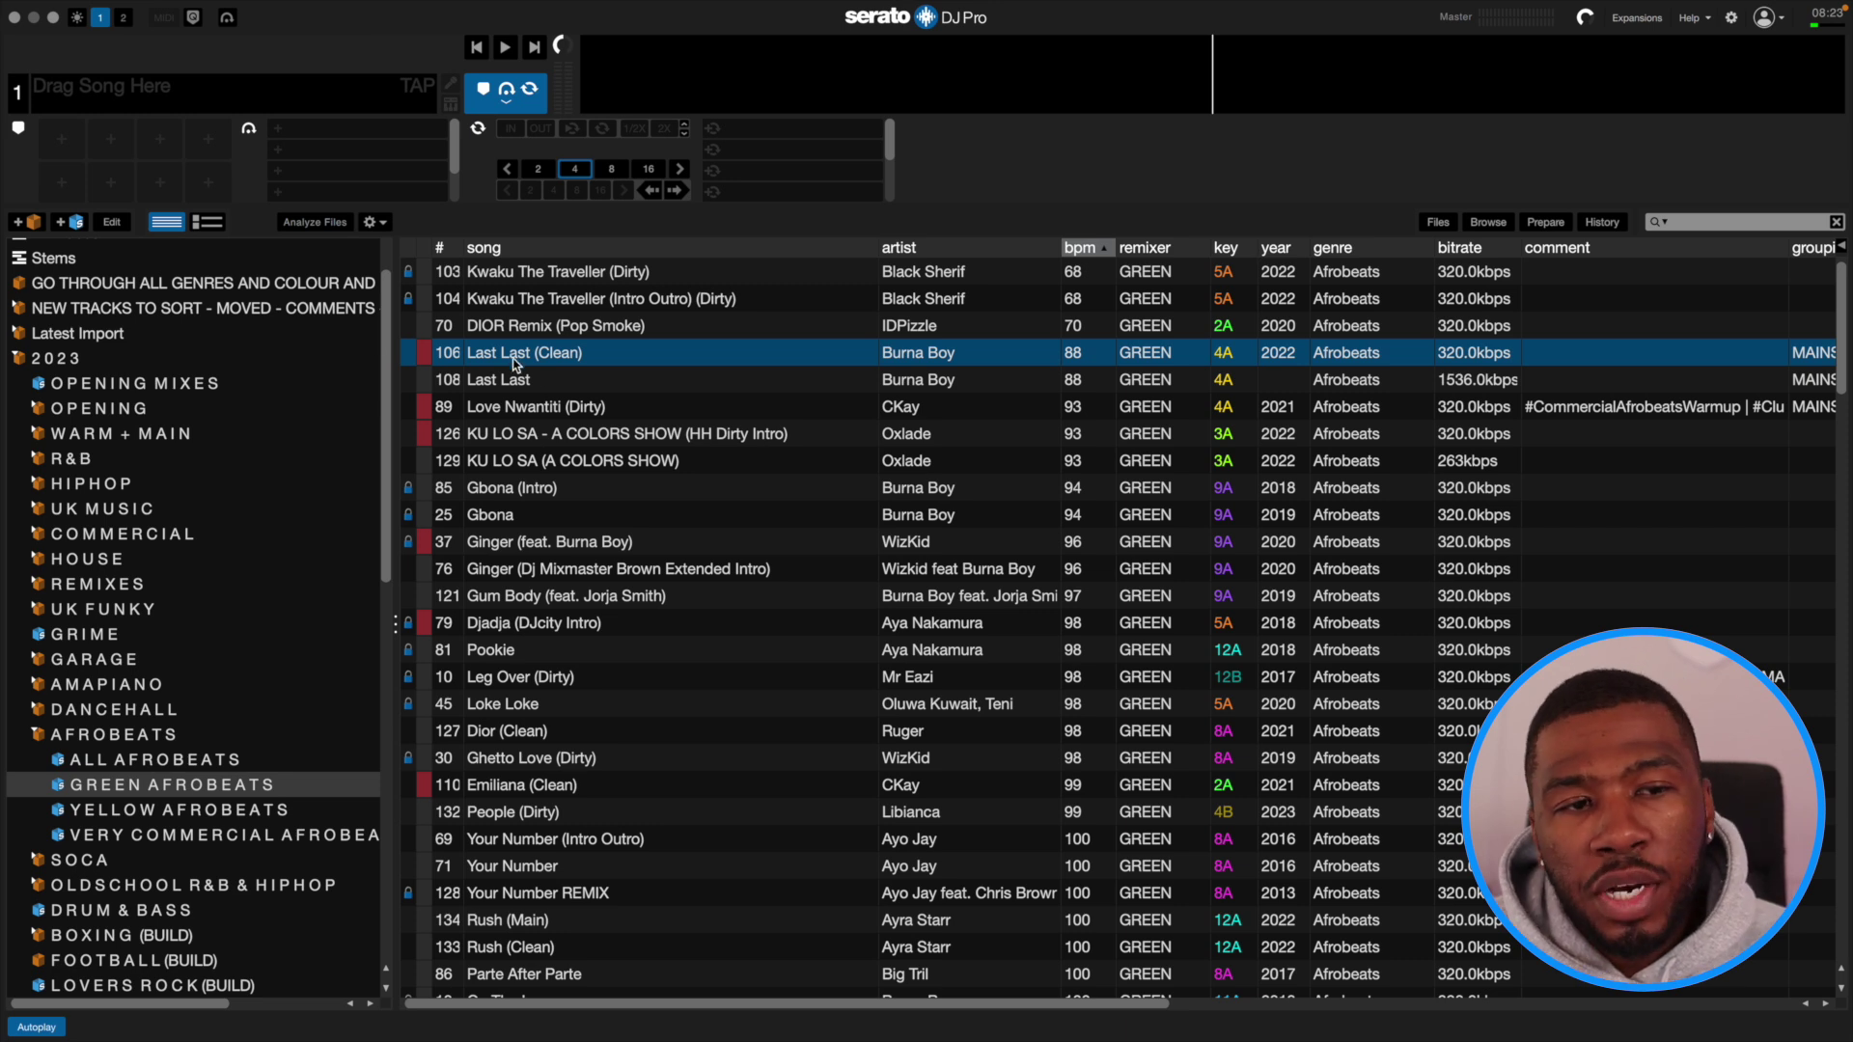
Add Gbona, Leg Over (Dirty), Dior (Clean) and People (Dirty) to AFROBEATS TO PLAY.
{"action": "scroll", "coordinate": [519, 390], "scroll_direction": "down", "scroll_amount": 1}
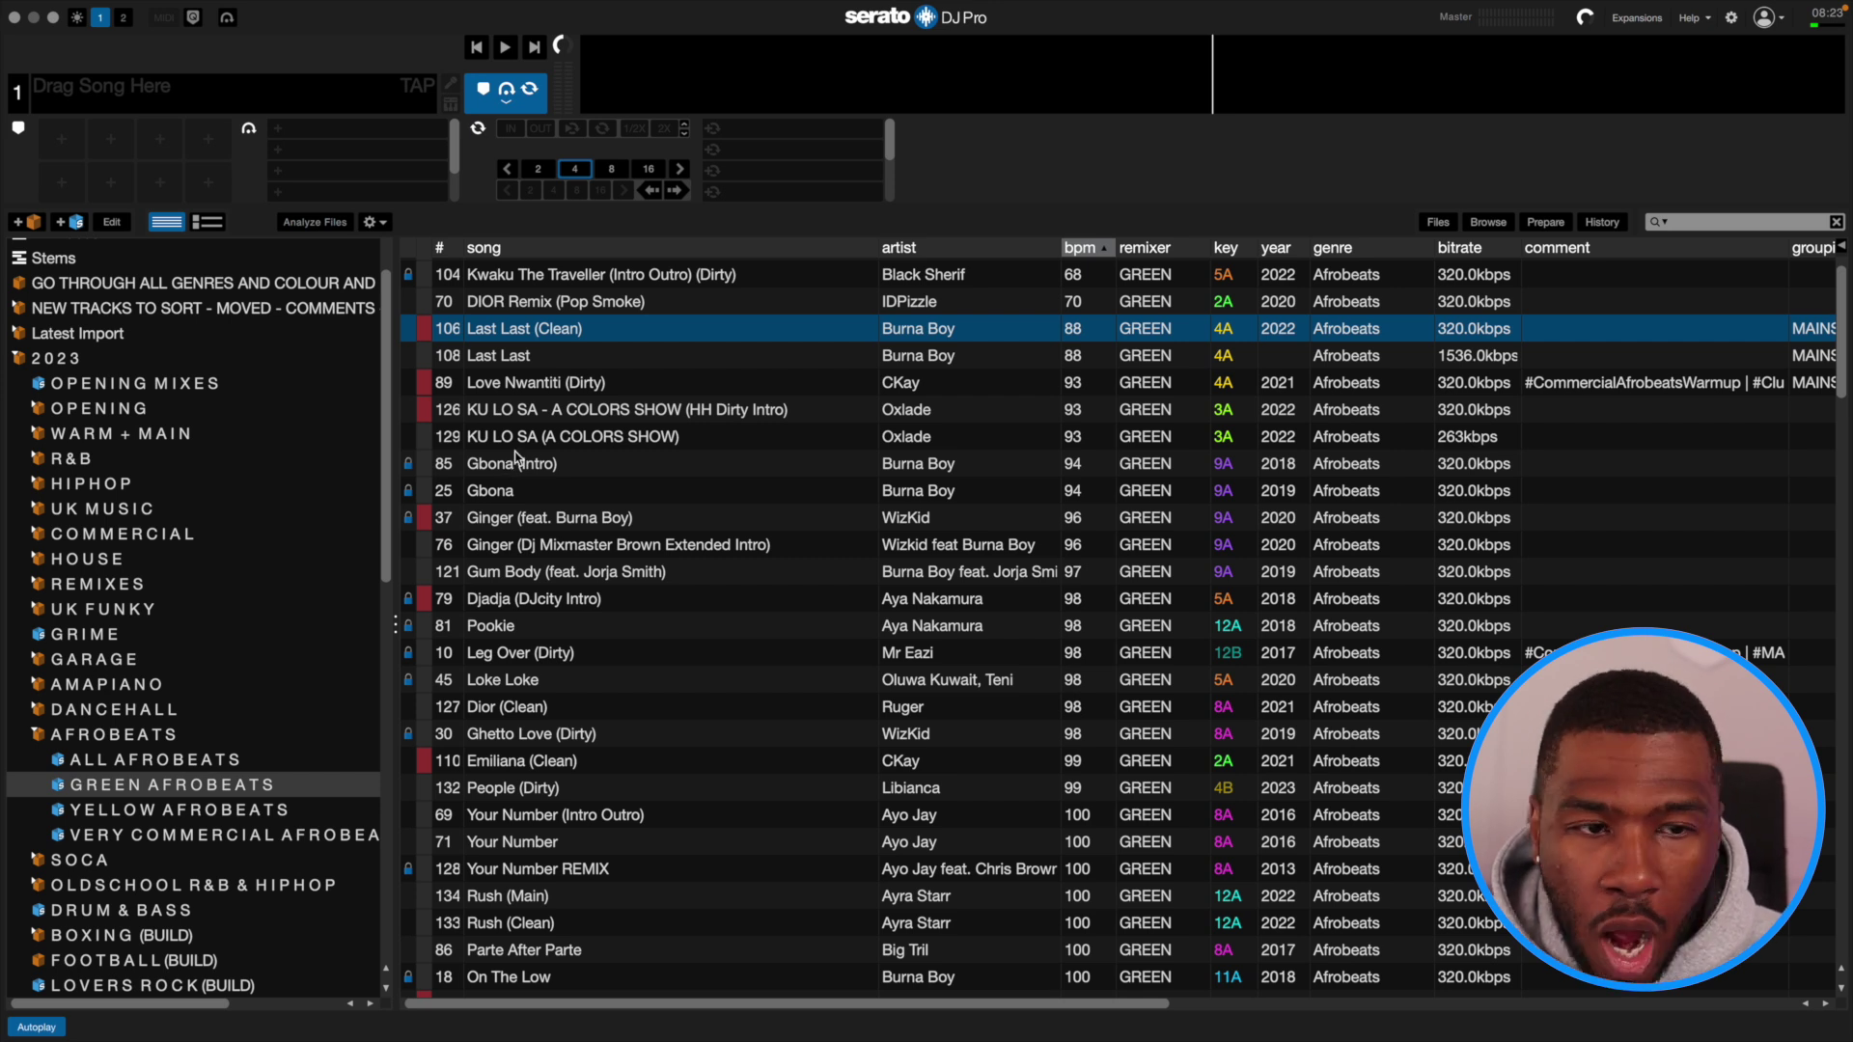
{"action": "left_click", "coordinate": [494, 497]}
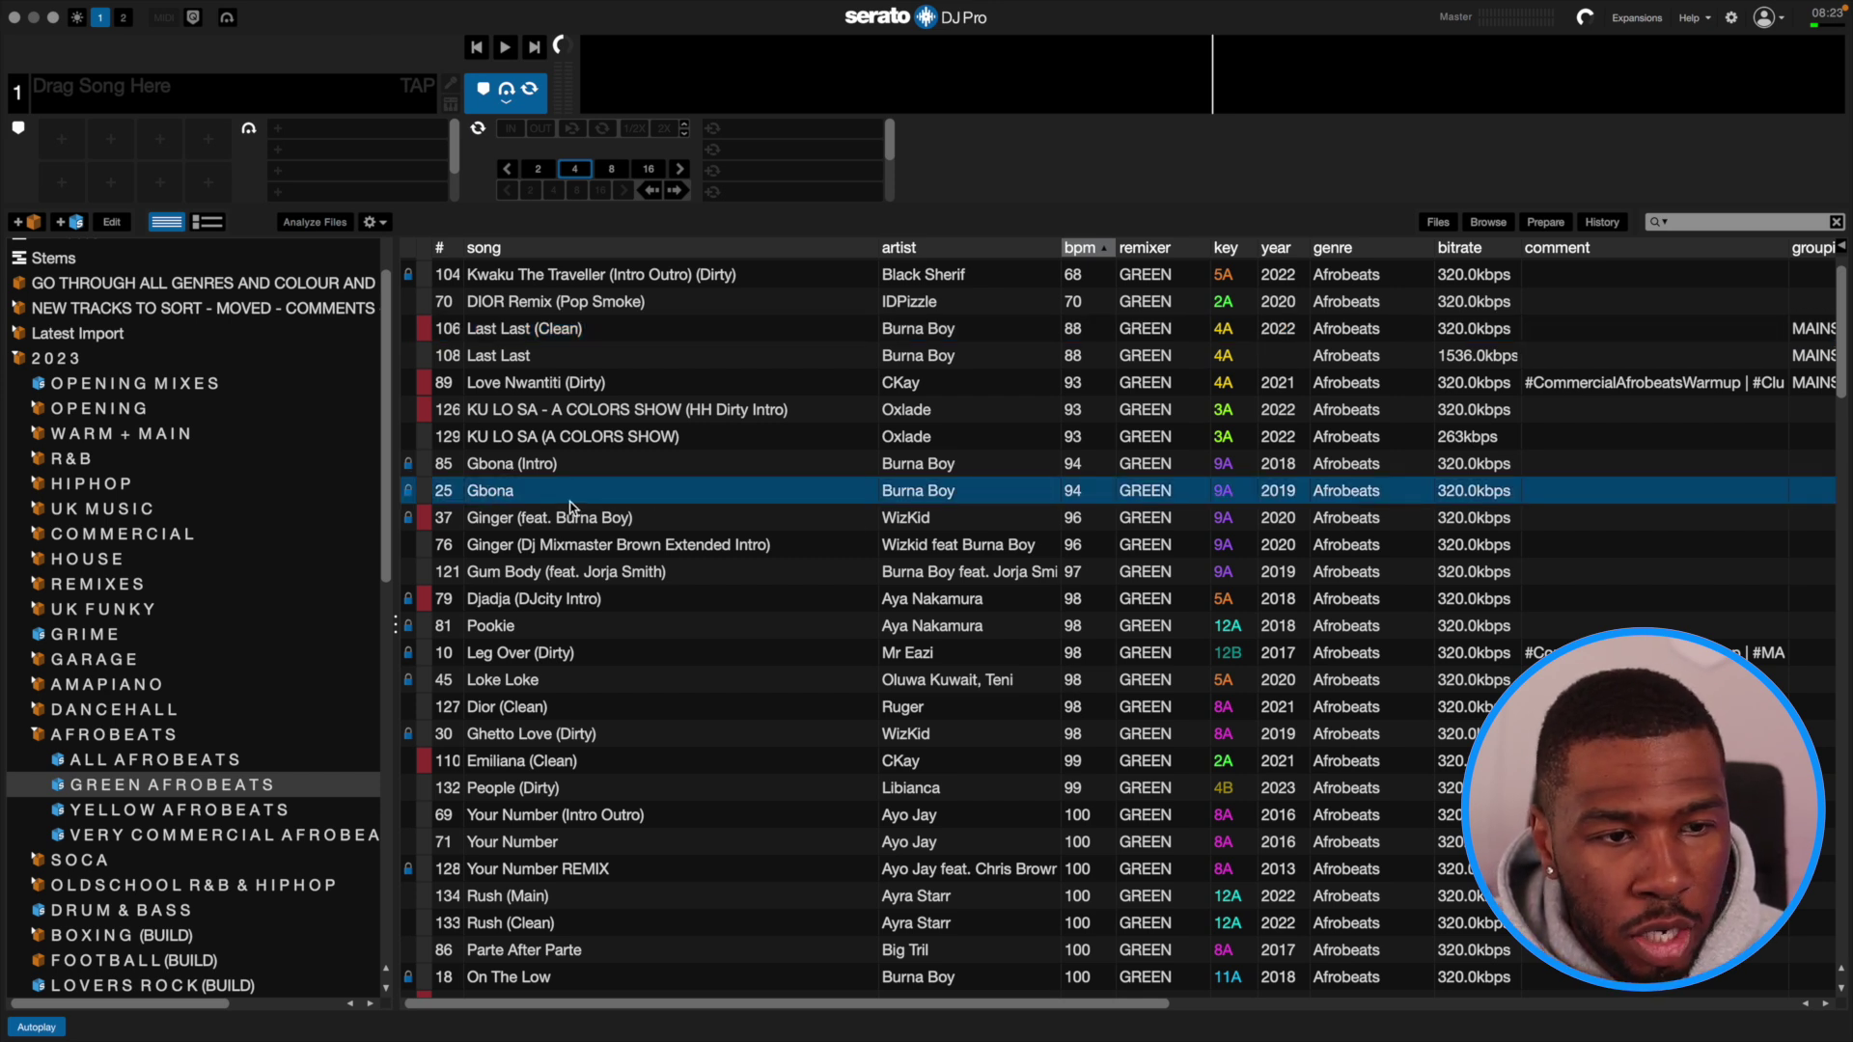
{"action": "scroll", "coordinate": [205, 568], "scroll_direction": "down", "scroll_amount": 15}
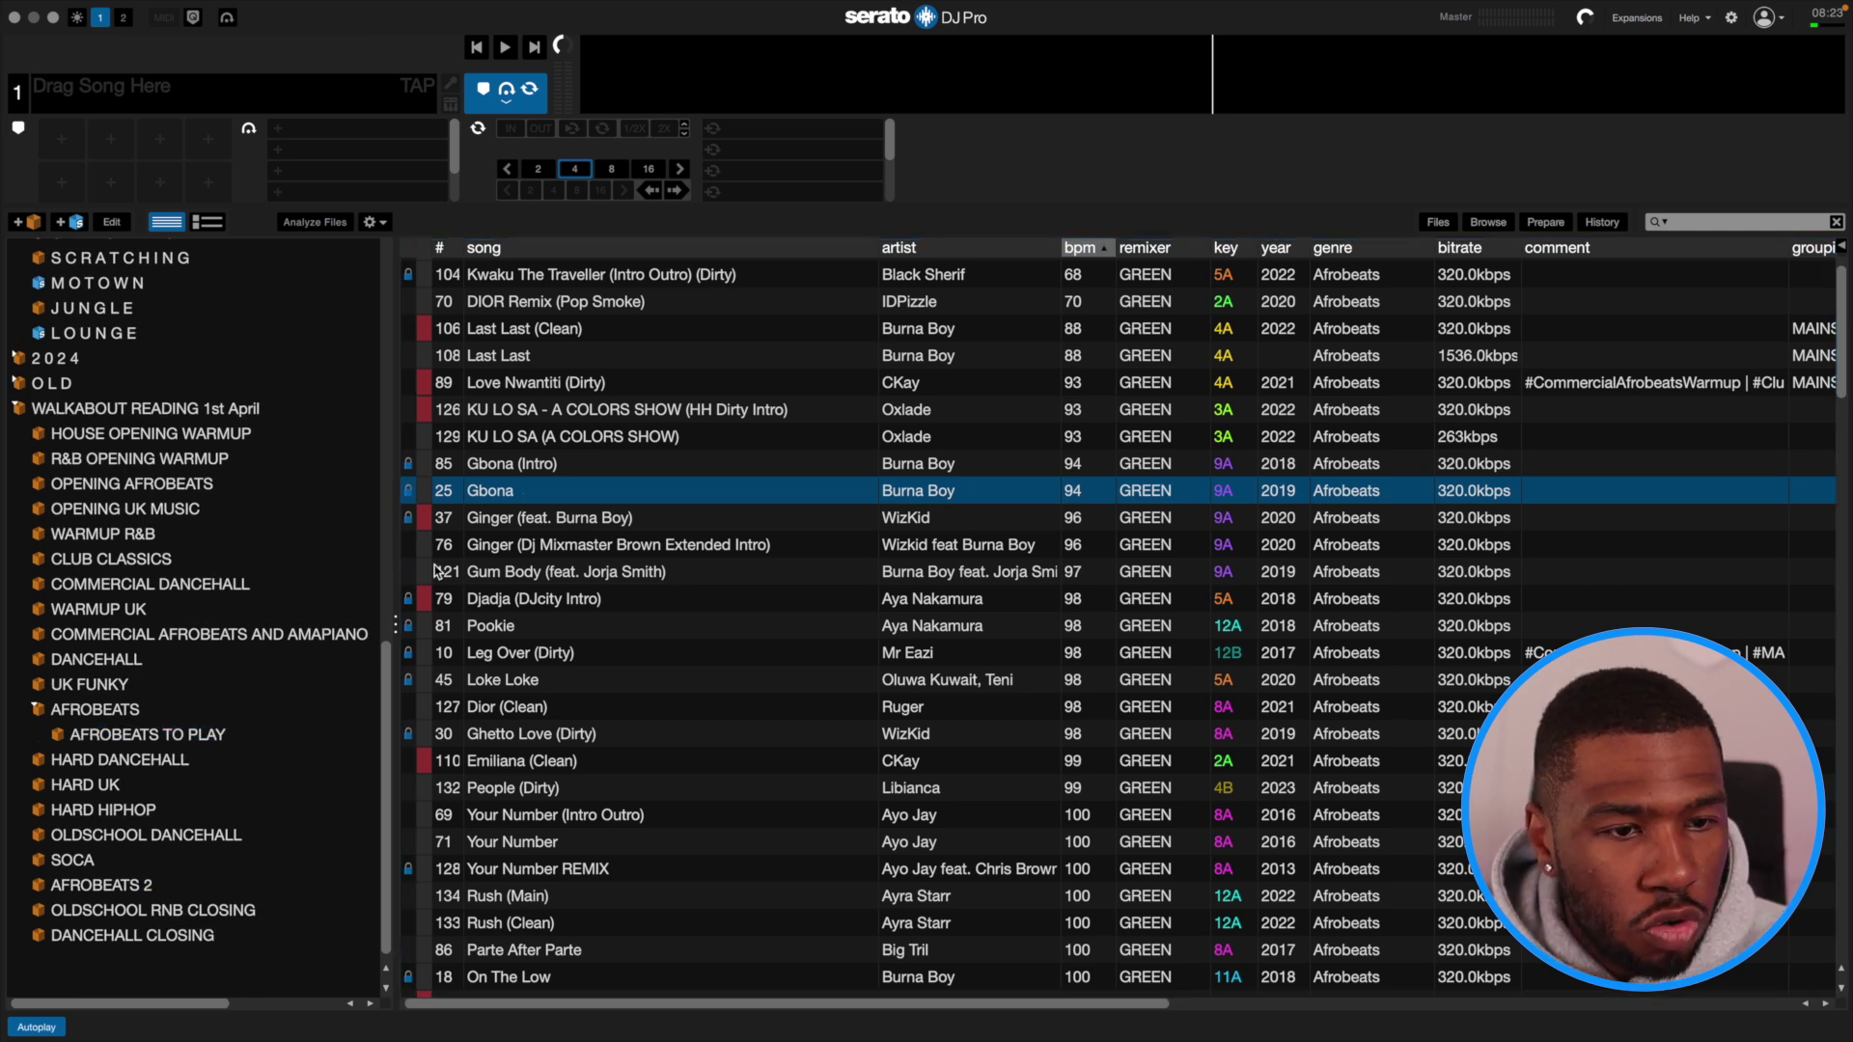
{"action": "scroll", "coordinate": [540, 560], "scroll_direction": "down", "scroll_amount": 1}
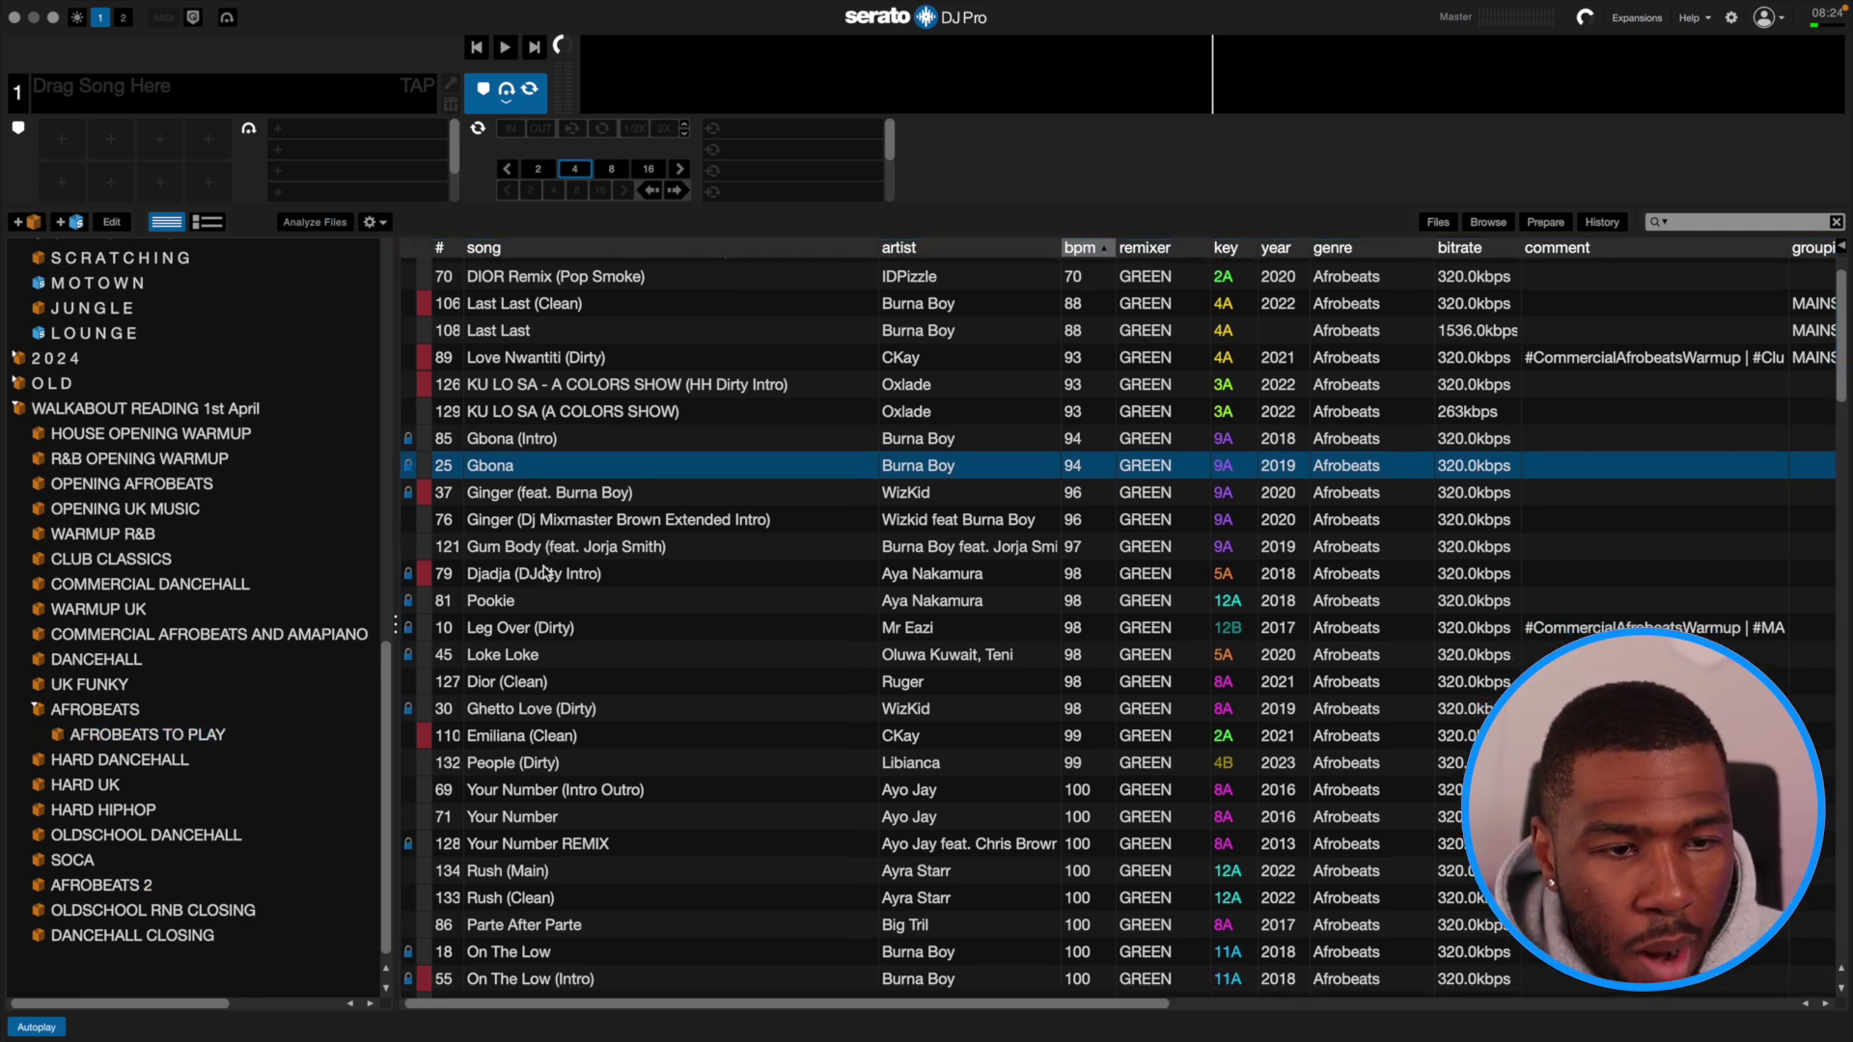
{"action": "left_click", "coordinate": [514, 629]}
{"action": "left_click_drag", "start_coordinate": [563, 633], "coordinate": [183, 739]}
{"action": "scroll", "coordinate": [553, 673], "scroll_direction": "down", "scroll_amount": 1}
{"action": "left_click", "coordinate": [574, 659]}
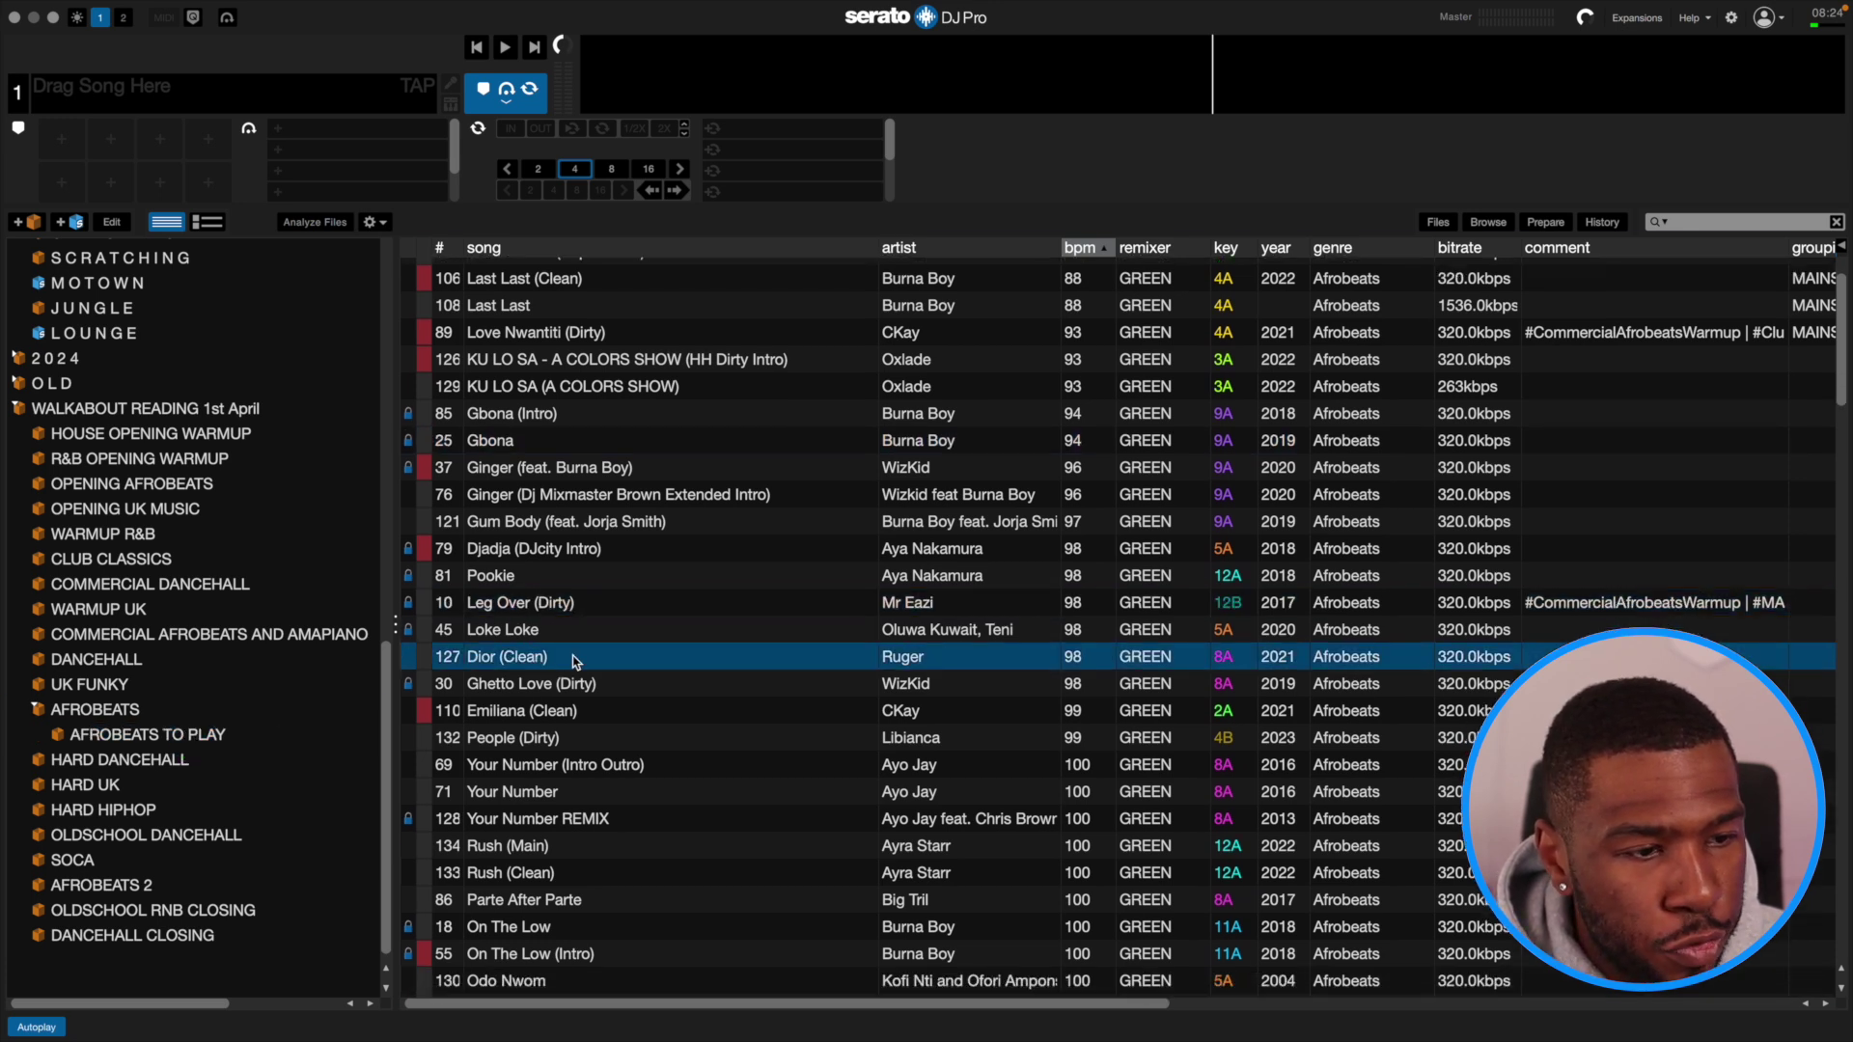
{"action": "left_click_drag", "start_coordinate": [574, 659], "coordinate": [183, 737]}
{"action": "scroll", "coordinate": [504, 710], "scroll_direction": "down", "scroll_amount": 1}
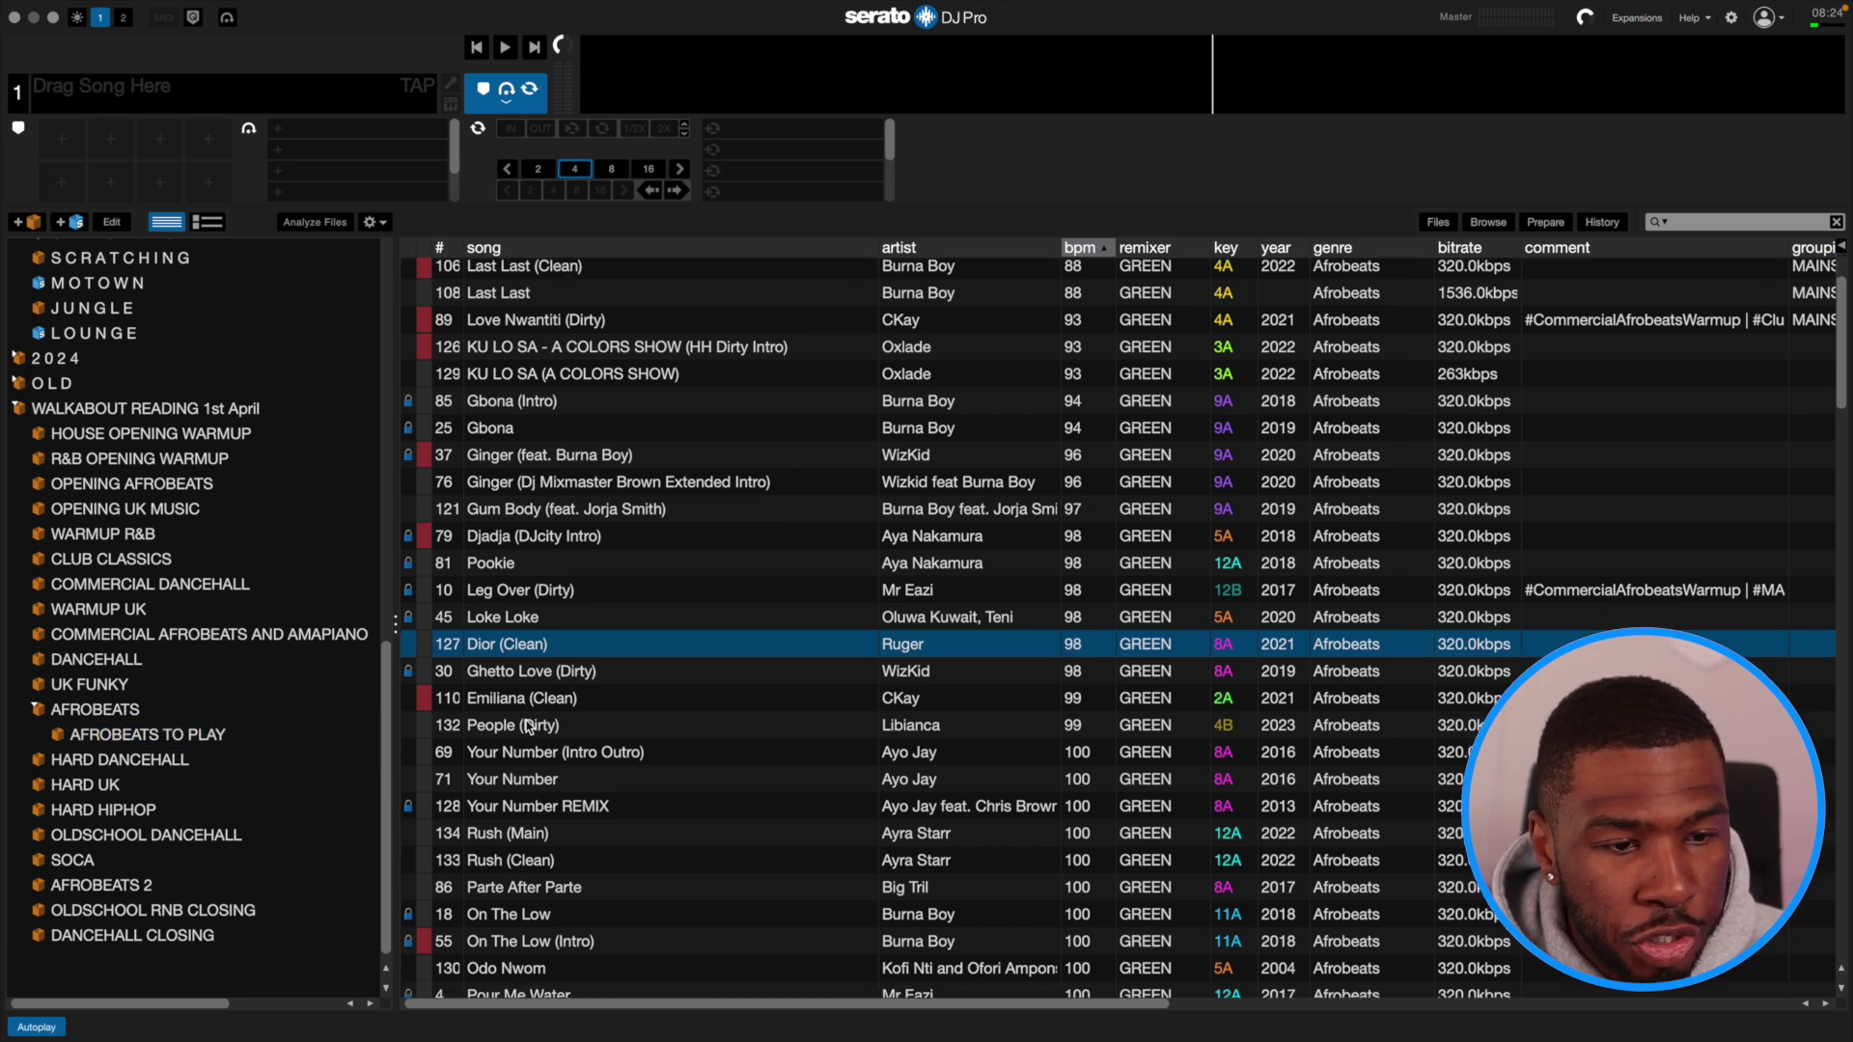
{"action": "left_click", "coordinate": [565, 714]}
{"action": "left_click_drag", "start_coordinate": [565, 714], "coordinate": [252, 746]}
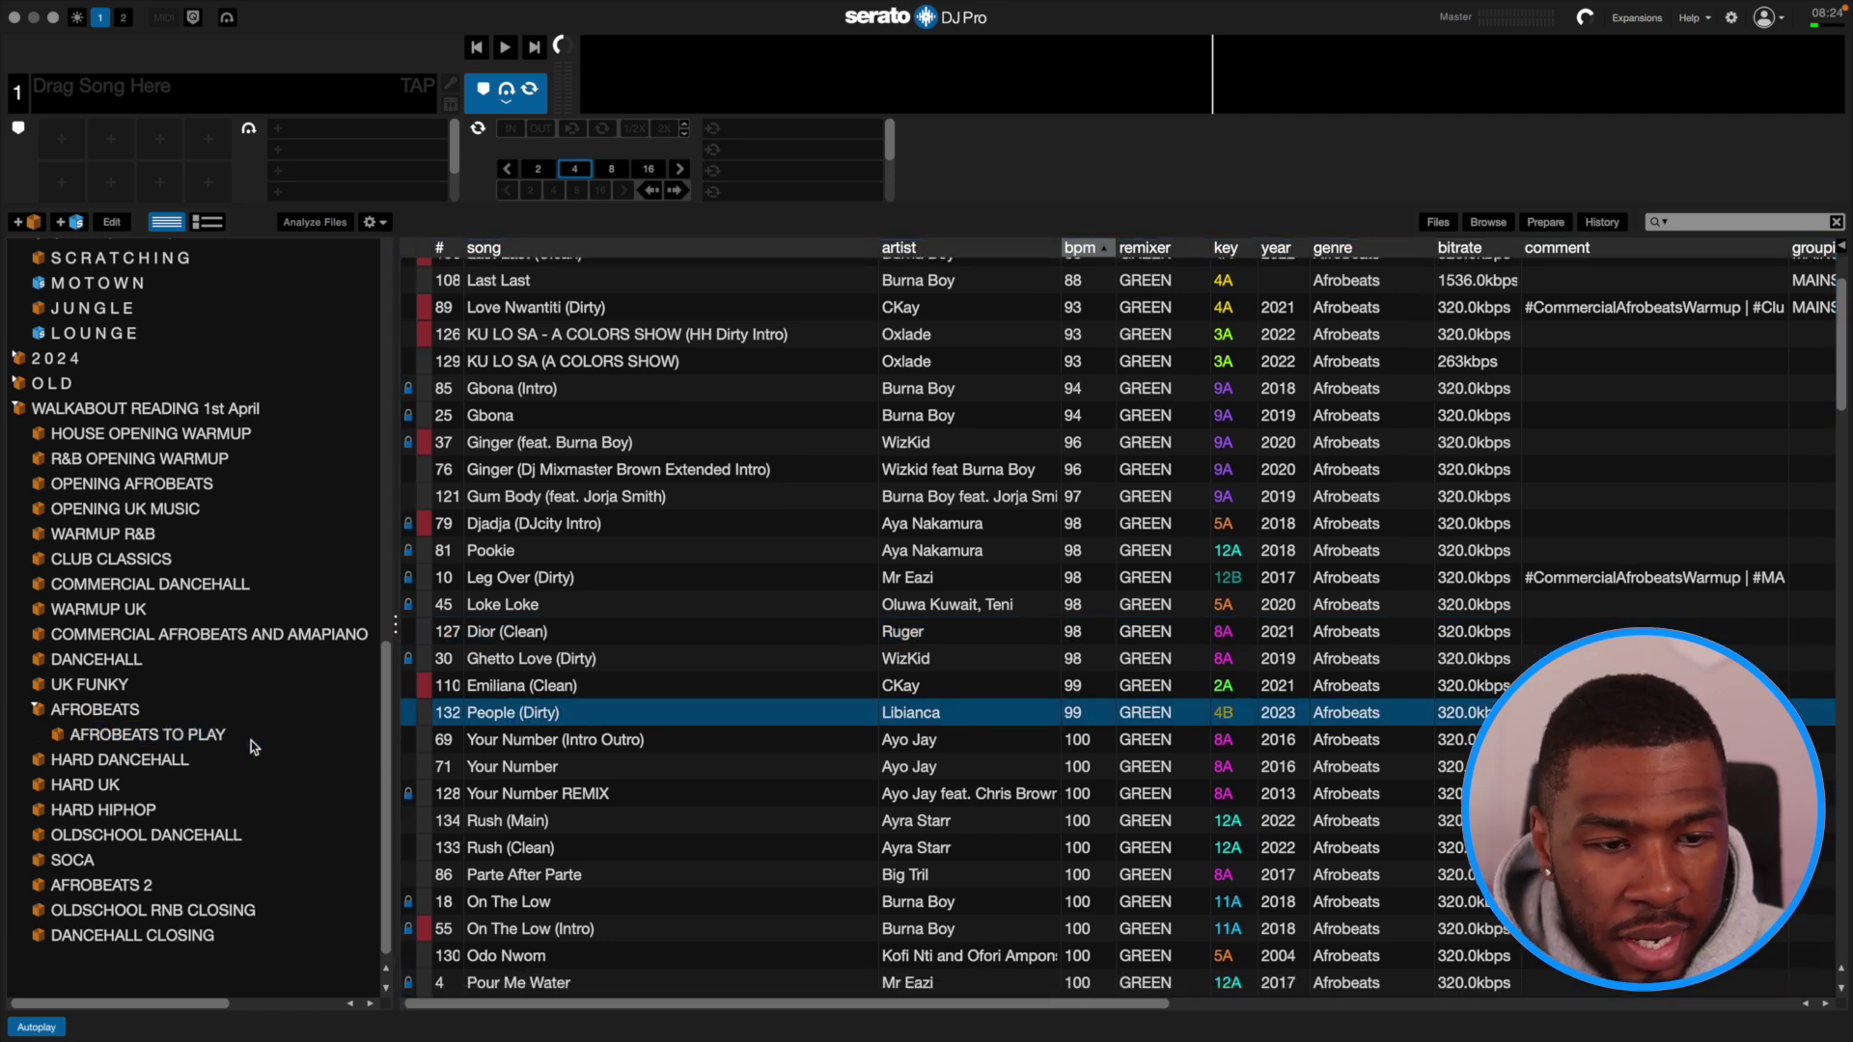
Add Rush (Main), two more tracks and Finesse (Clean) to AFROBEATS TO PLAY, then view it.
{"action": "scroll", "coordinate": [511, 730], "scroll_direction": "down", "scroll_amount": 4}
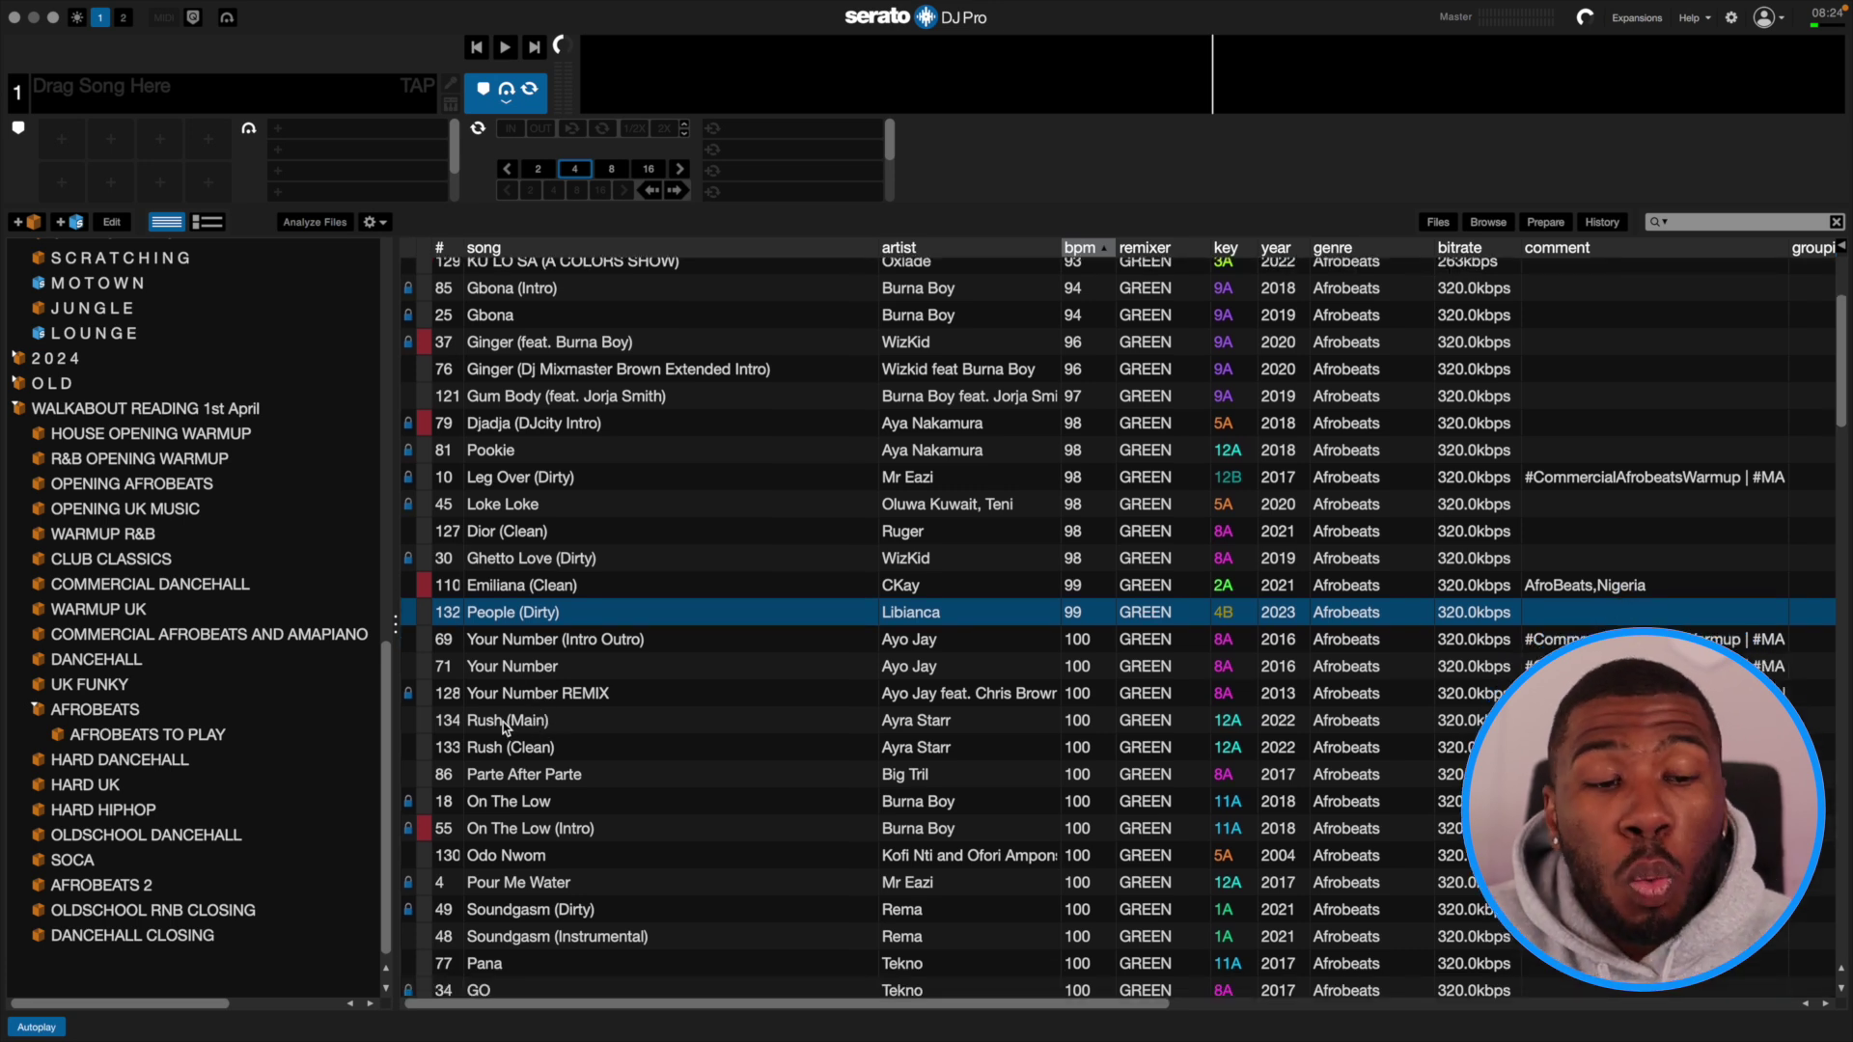
{"action": "left_click", "coordinate": [501, 721]}
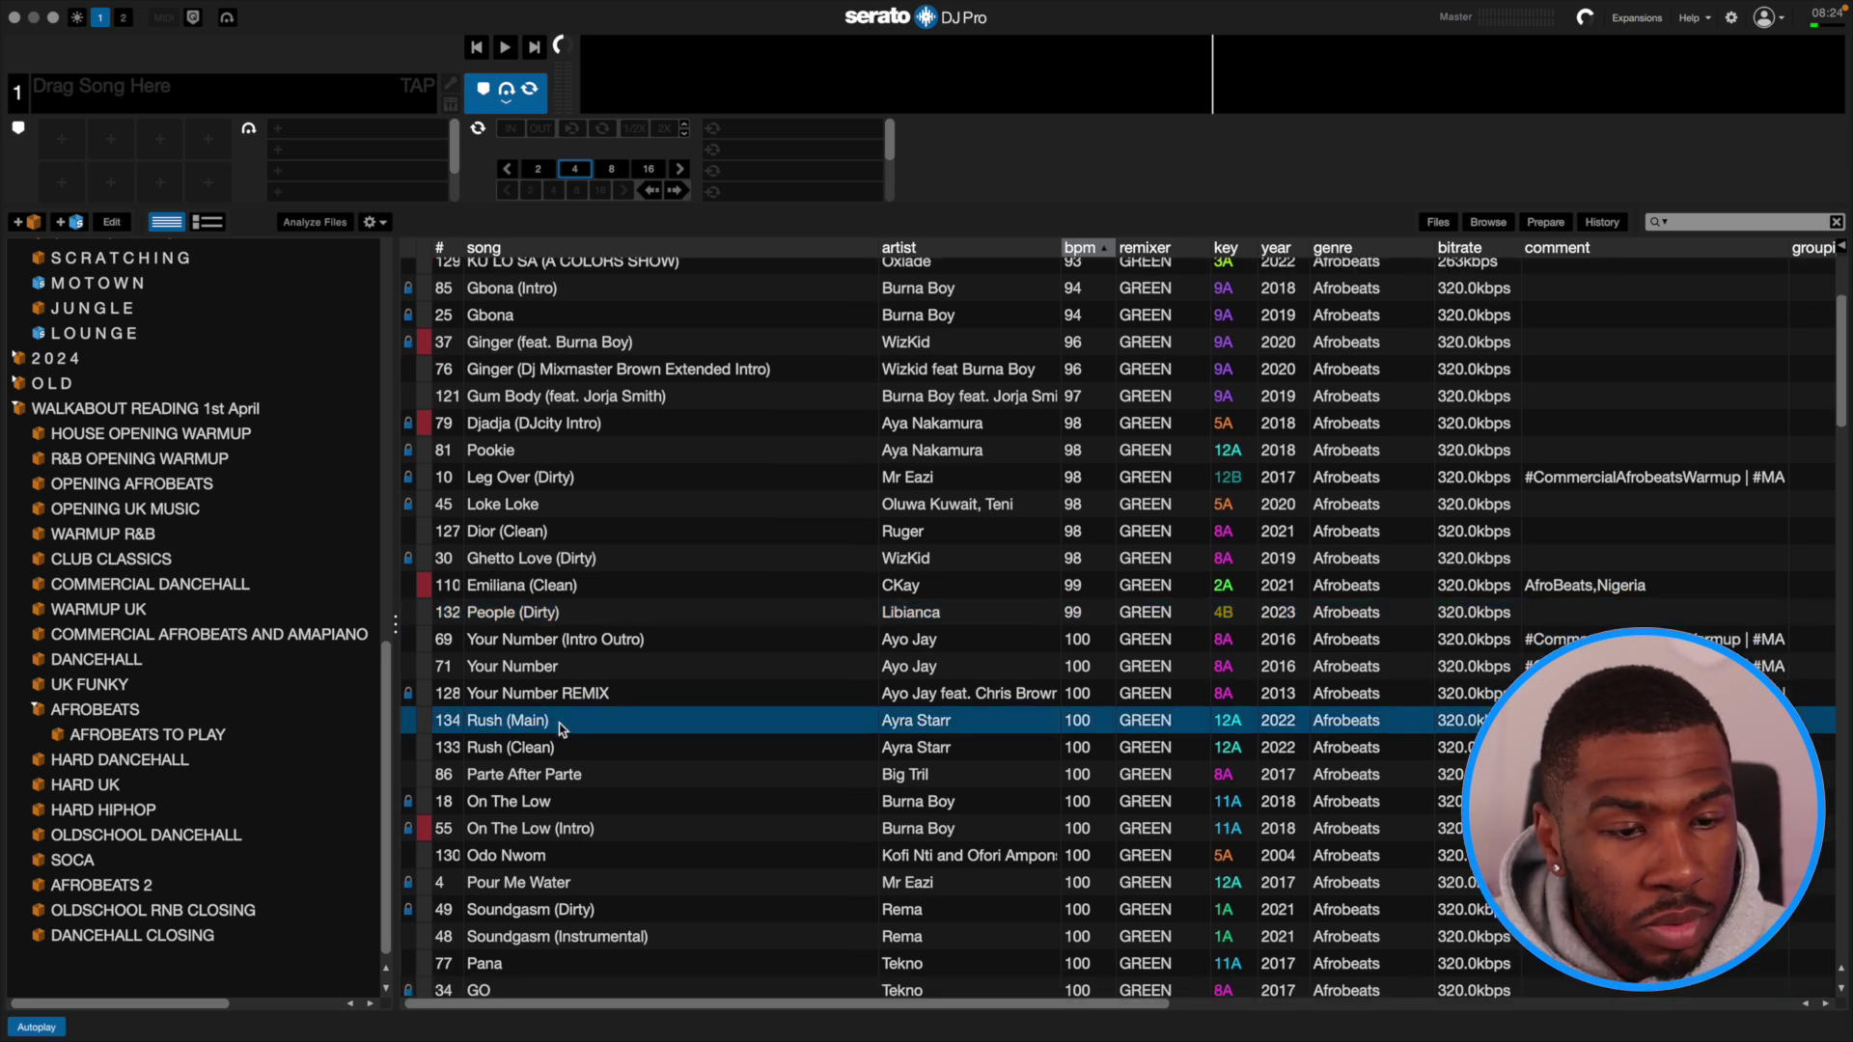
{"action": "left_click_drag", "start_coordinate": [565, 724], "coordinate": [248, 755]}
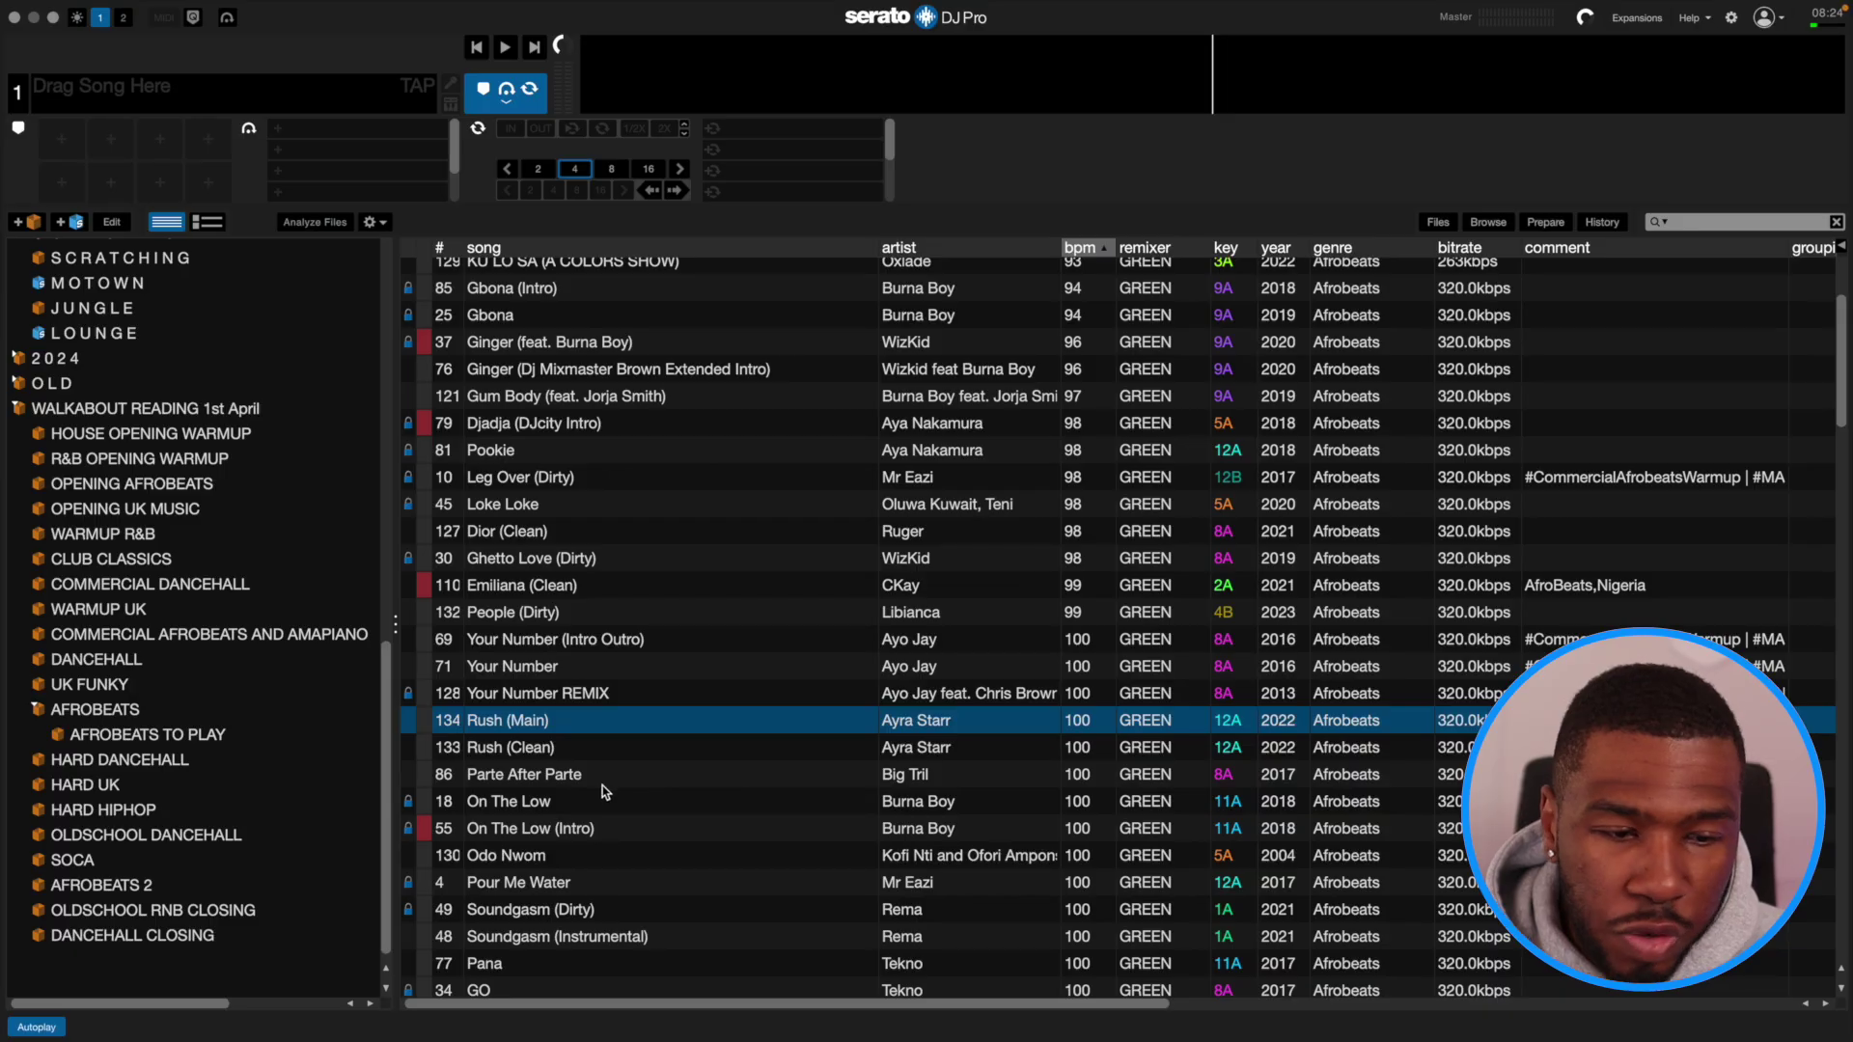
{"action": "scroll", "coordinate": [603, 785], "scroll_direction": "down", "scroll_amount": 2}
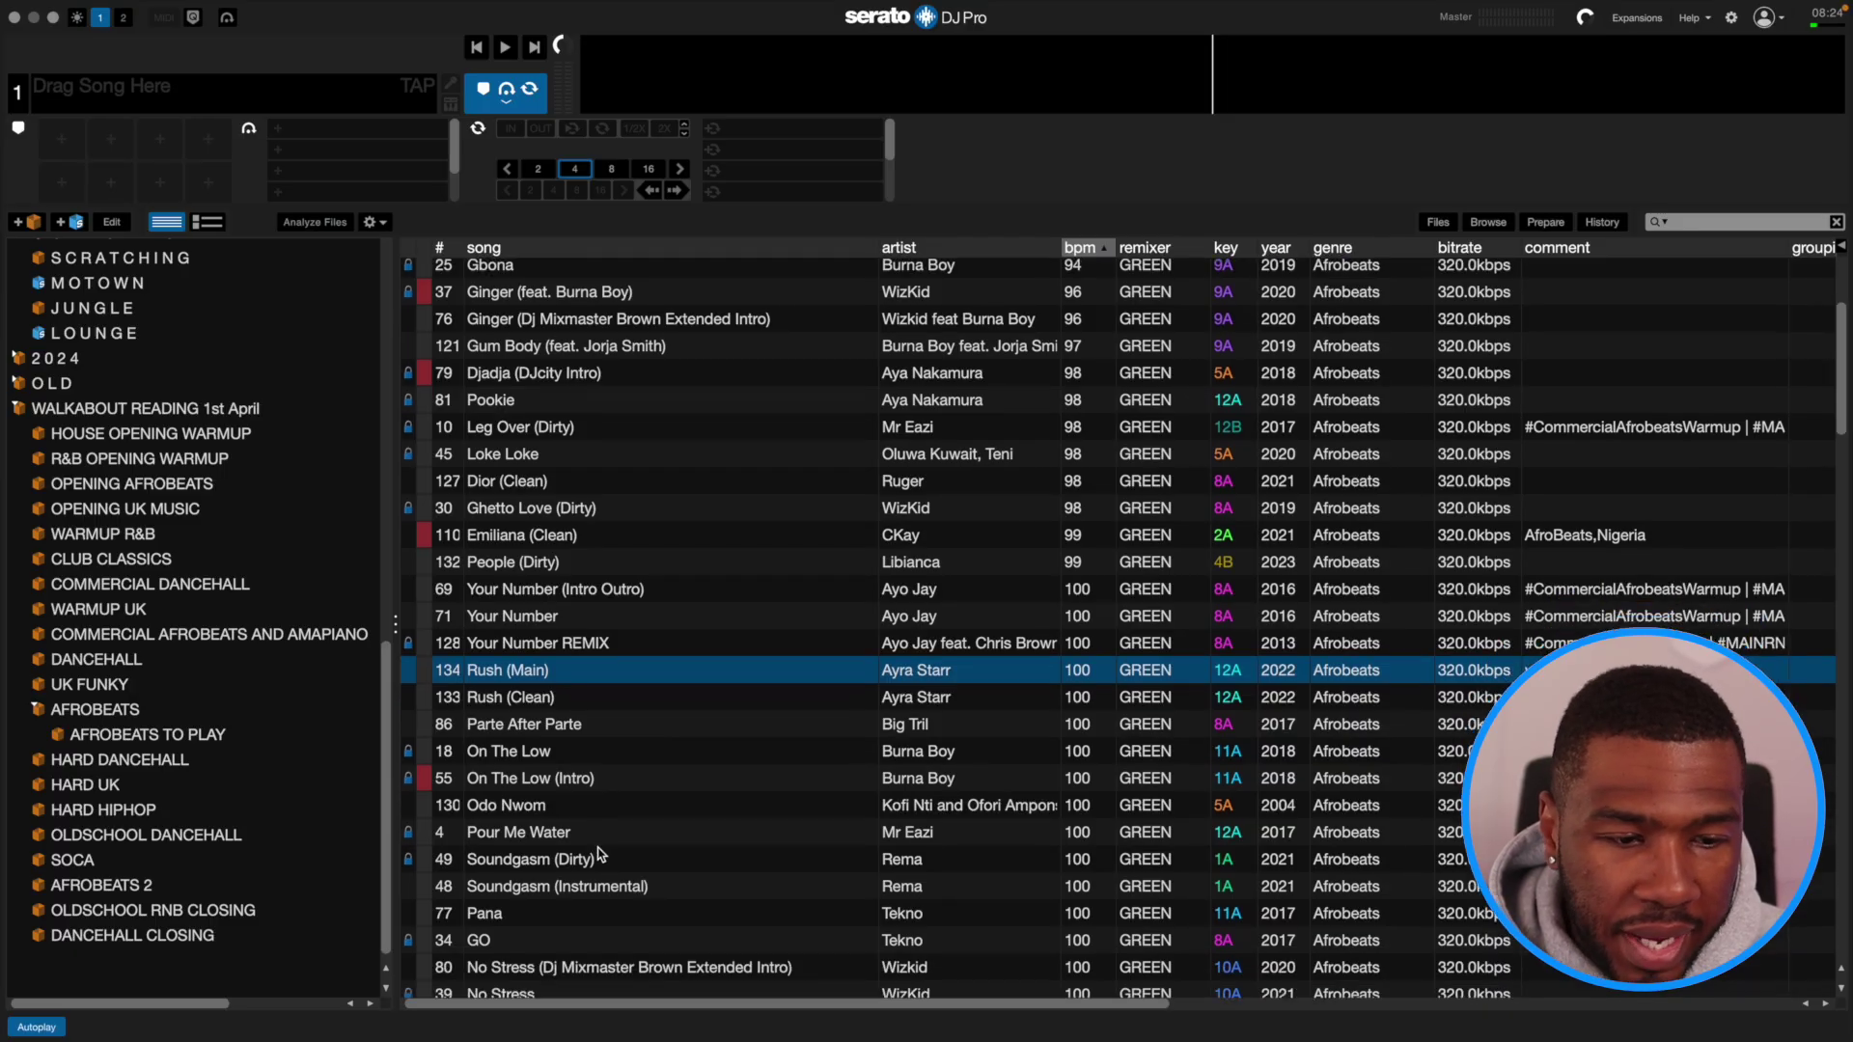
{"action": "left_click_drag", "start_coordinate": [569, 861], "coordinate": [172, 738]}
{"action": "scroll", "coordinate": [610, 780], "scroll_direction": "down", "scroll_amount": 3}
{"action": "left_click_drag", "start_coordinate": [514, 865], "coordinate": [210, 736]}
{"action": "scroll", "coordinate": [587, 769], "scroll_direction": "down", "scroll_amount": 5}
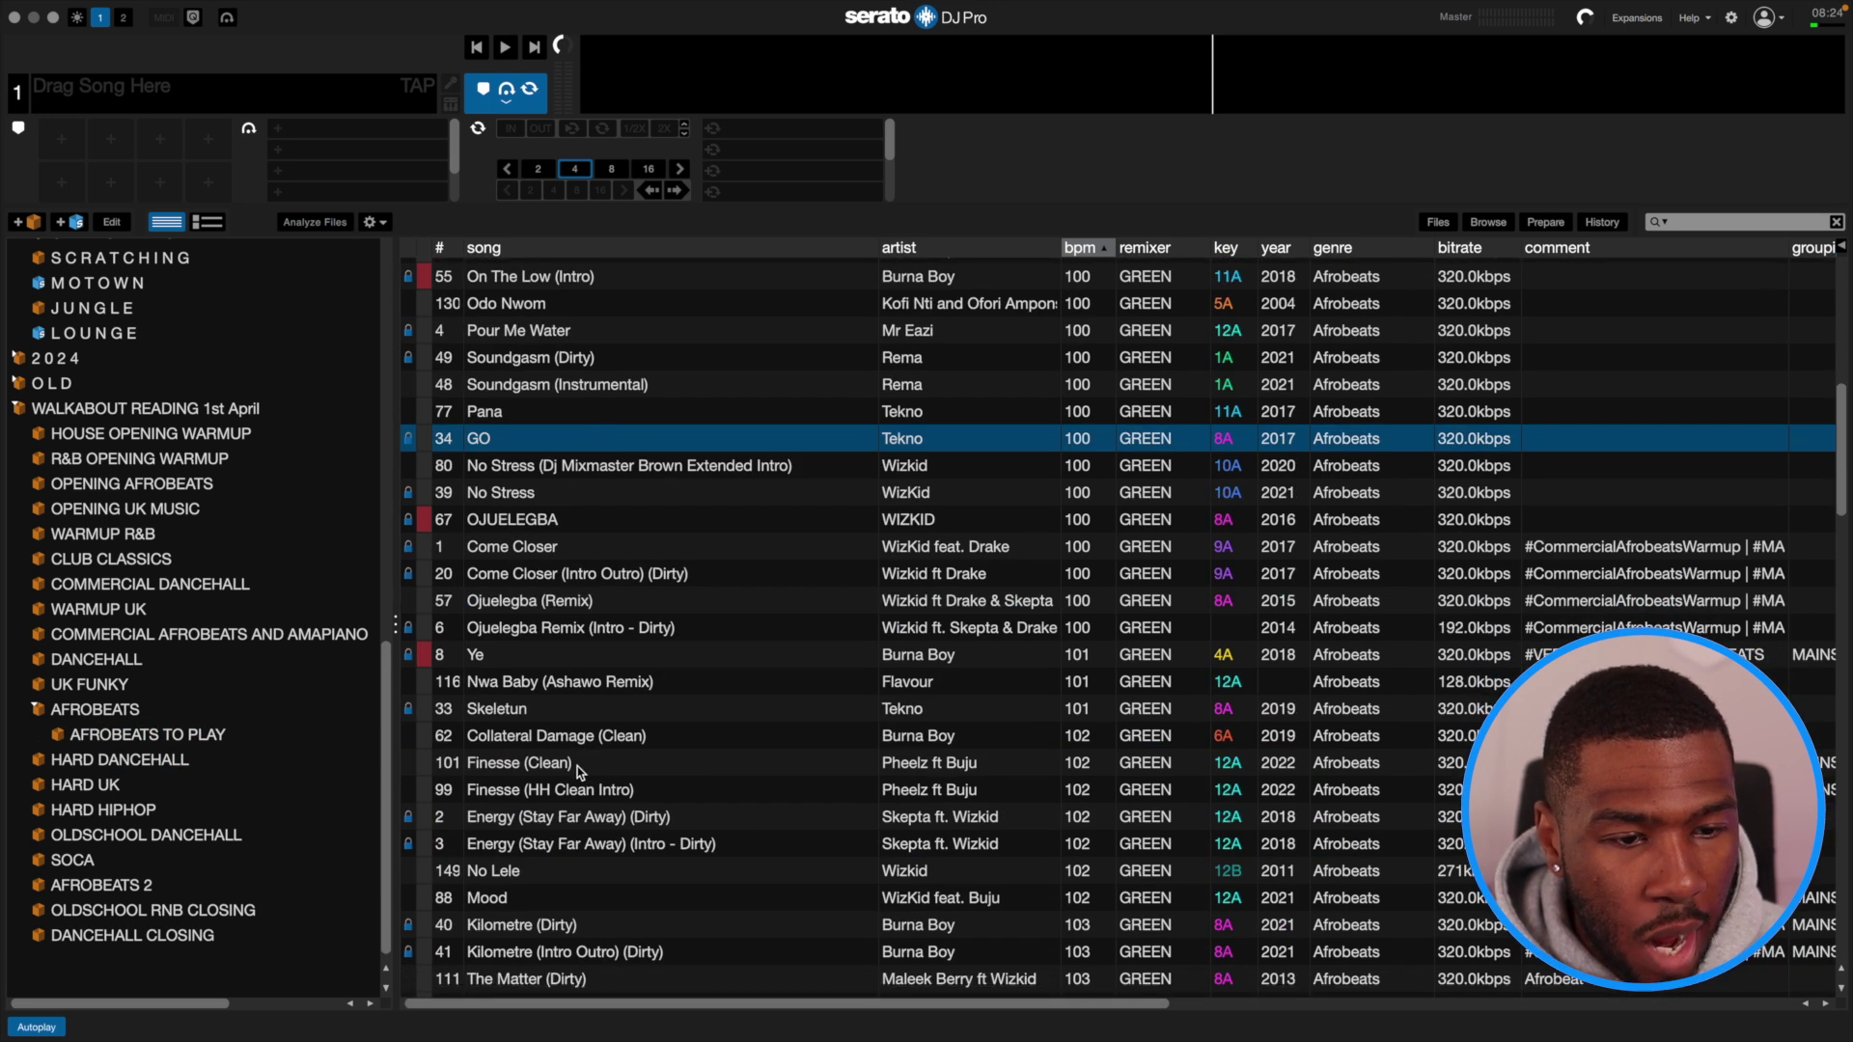
{"action": "left_click_drag", "start_coordinate": [579, 771], "coordinate": [285, 743]}
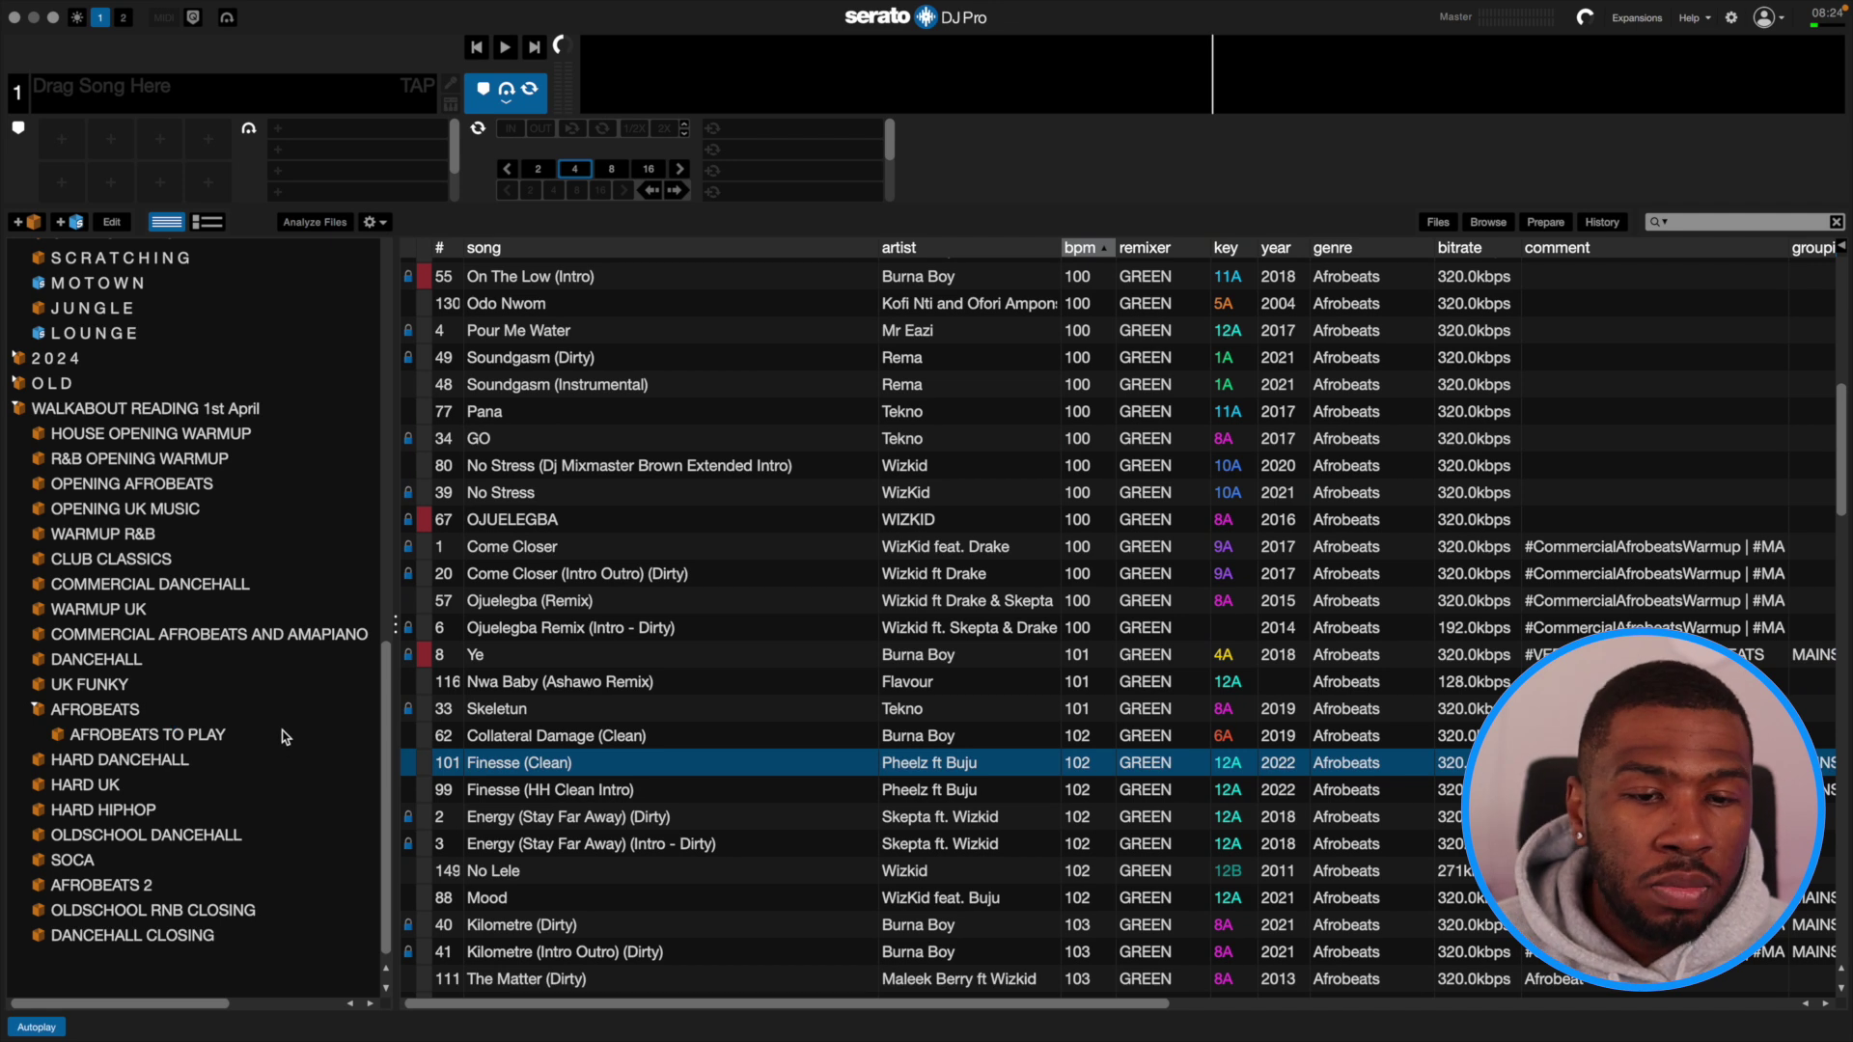
{"action": "left_click", "coordinate": [184, 736]}
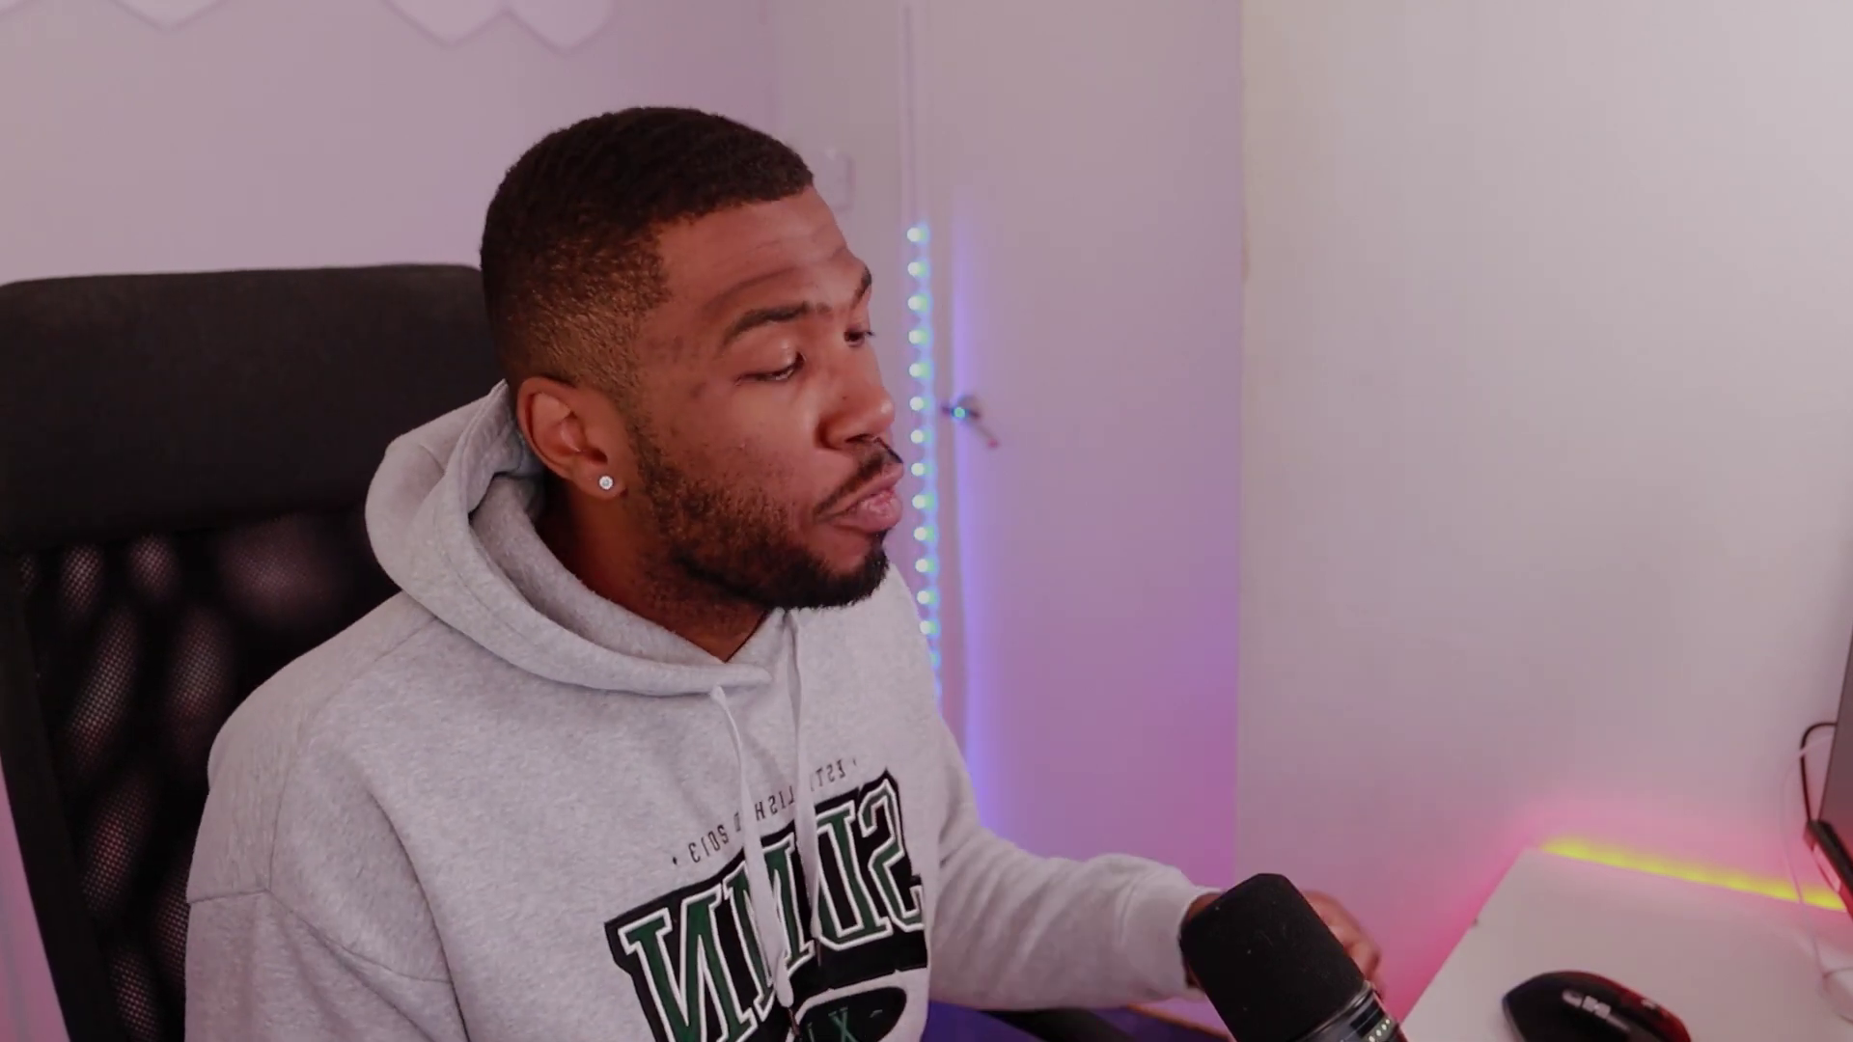
Show the AFROBEATS crate and check tracks like Love Nwantiti, Last Last (Clean), Gbona, Rush (Main) and GO.
{"action": "left_click", "coordinate": [93, 712]}
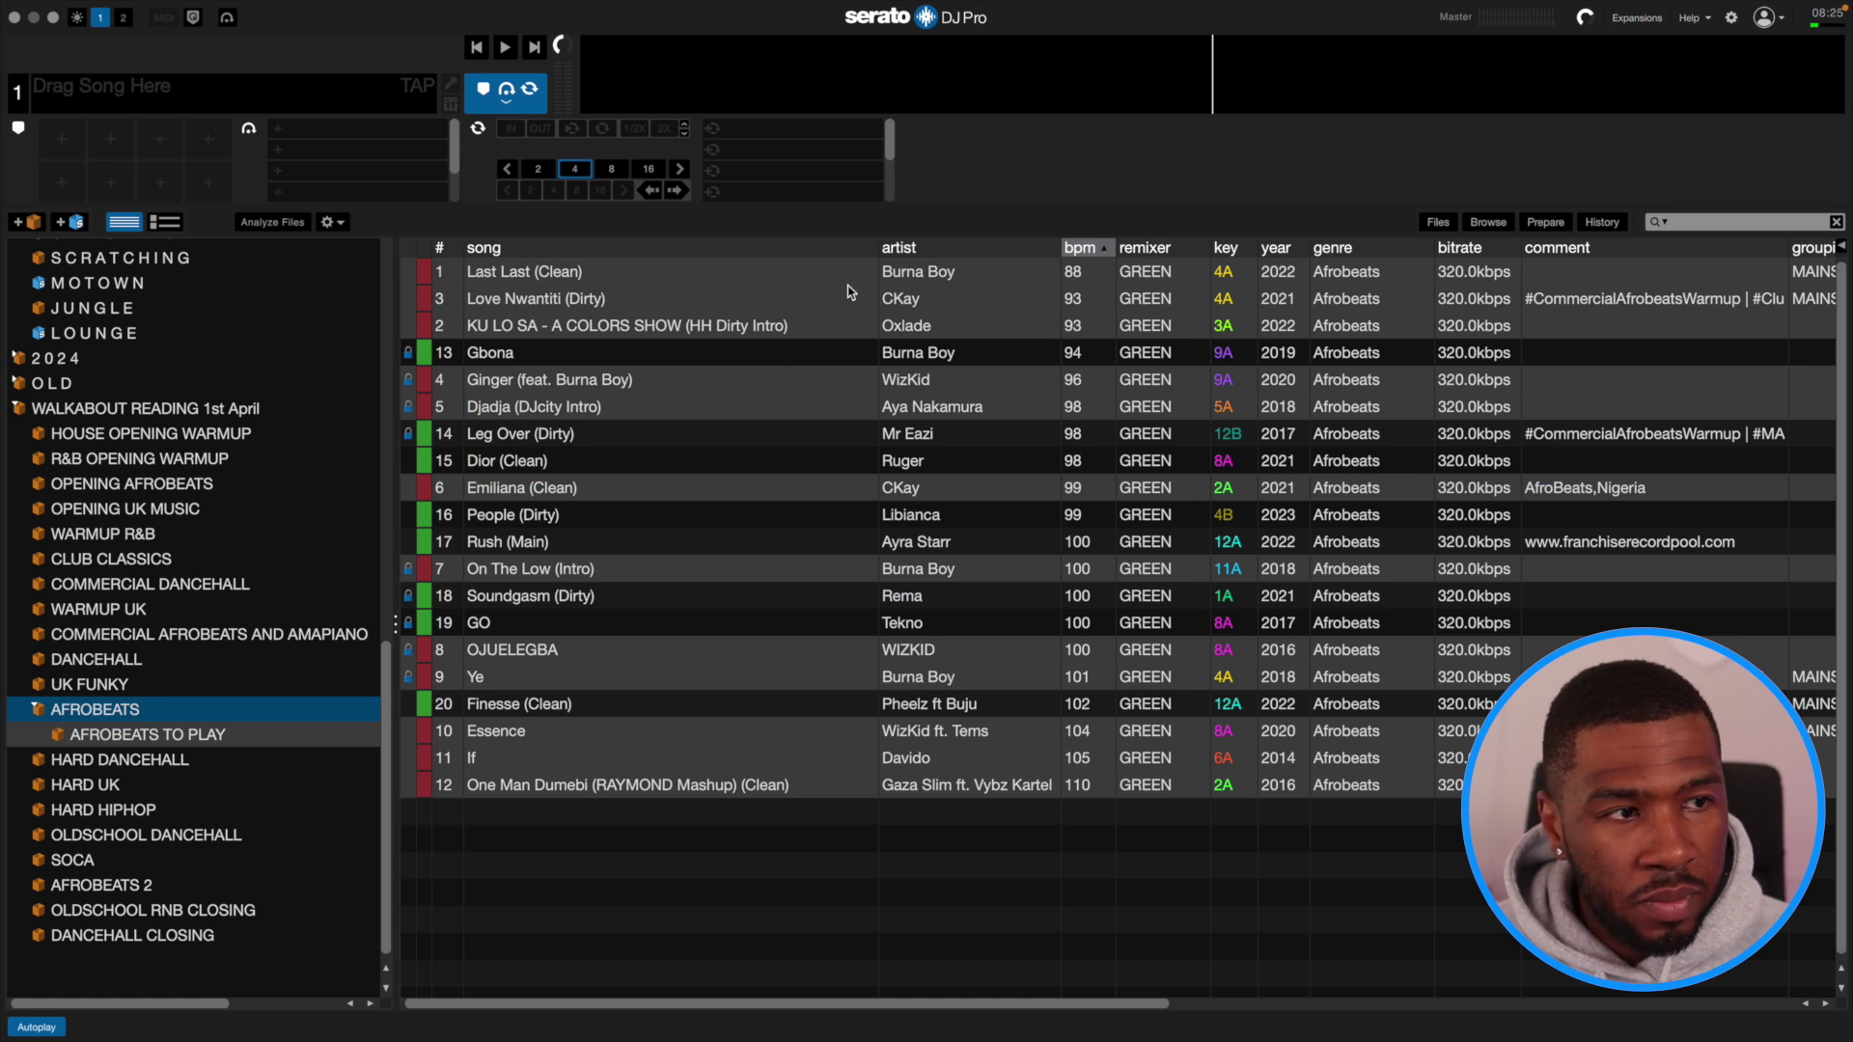
{"action": "left_click", "coordinate": [637, 300]}
{"action": "left_click", "coordinate": [581, 274]}
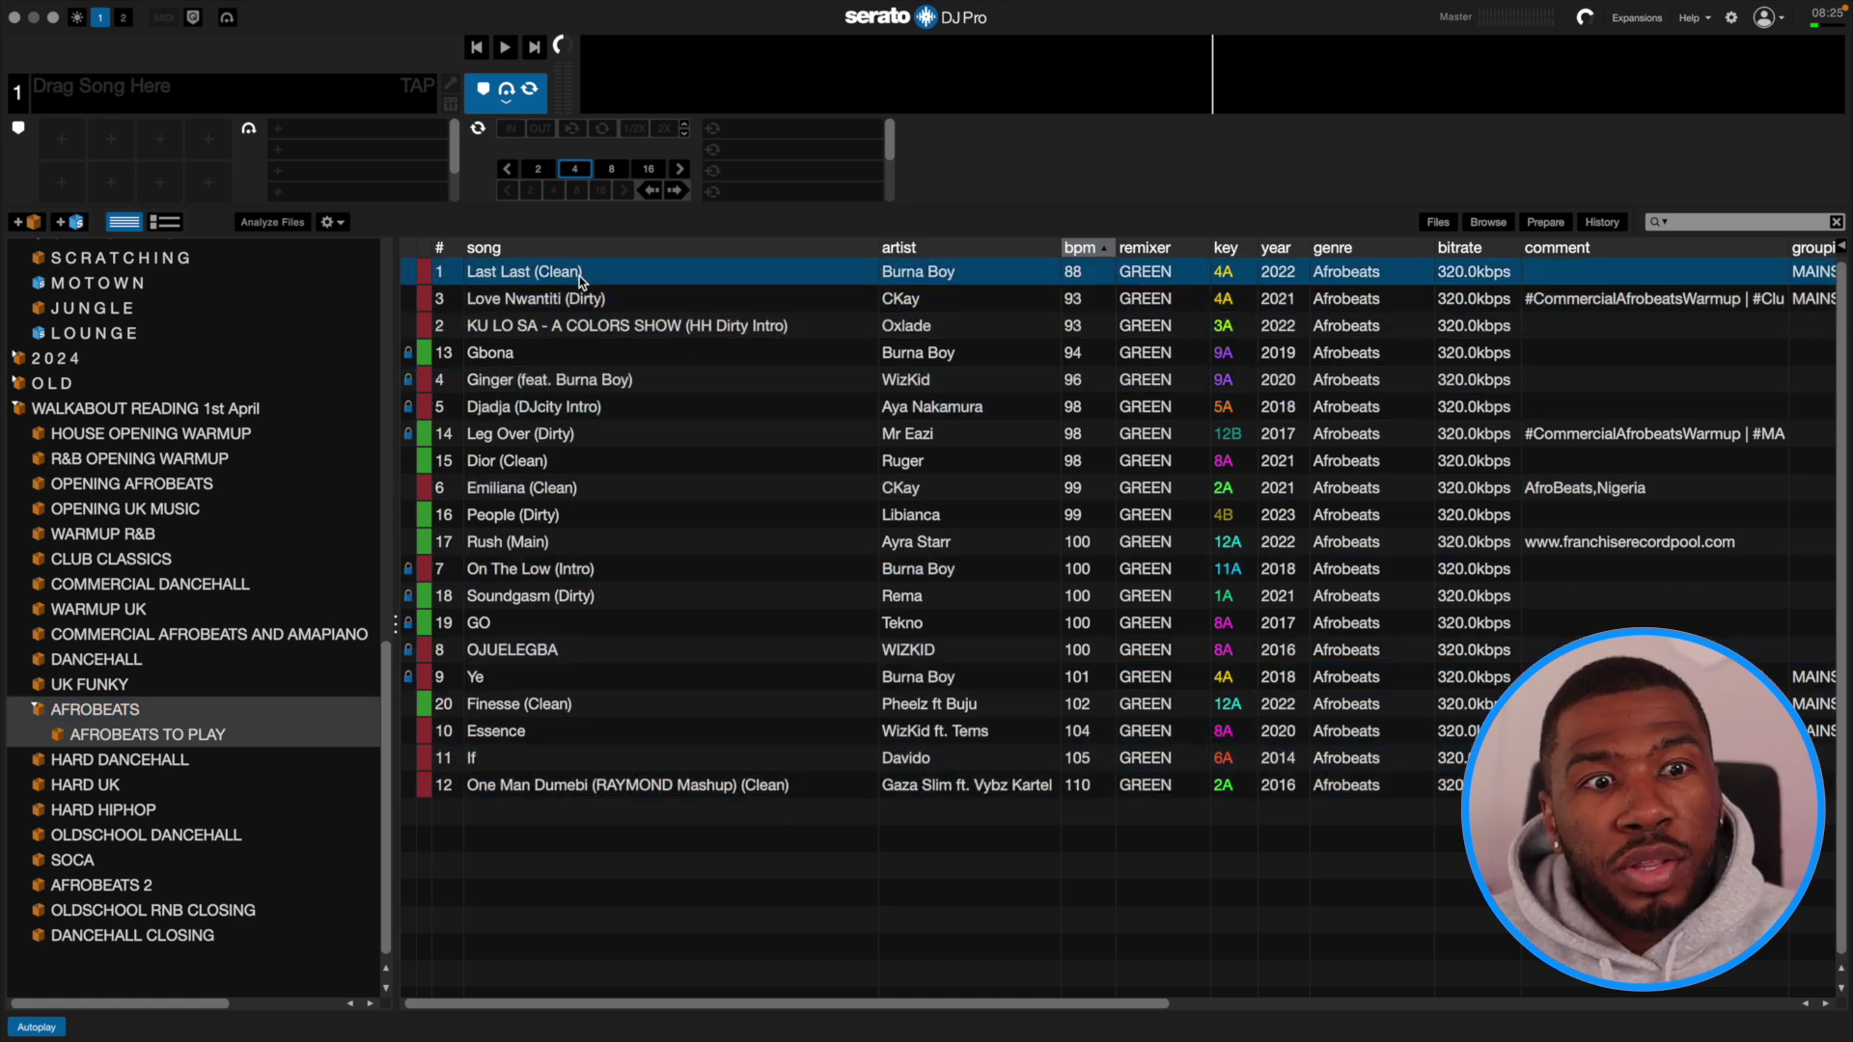
{"action": "left_click", "coordinate": [552, 355]}
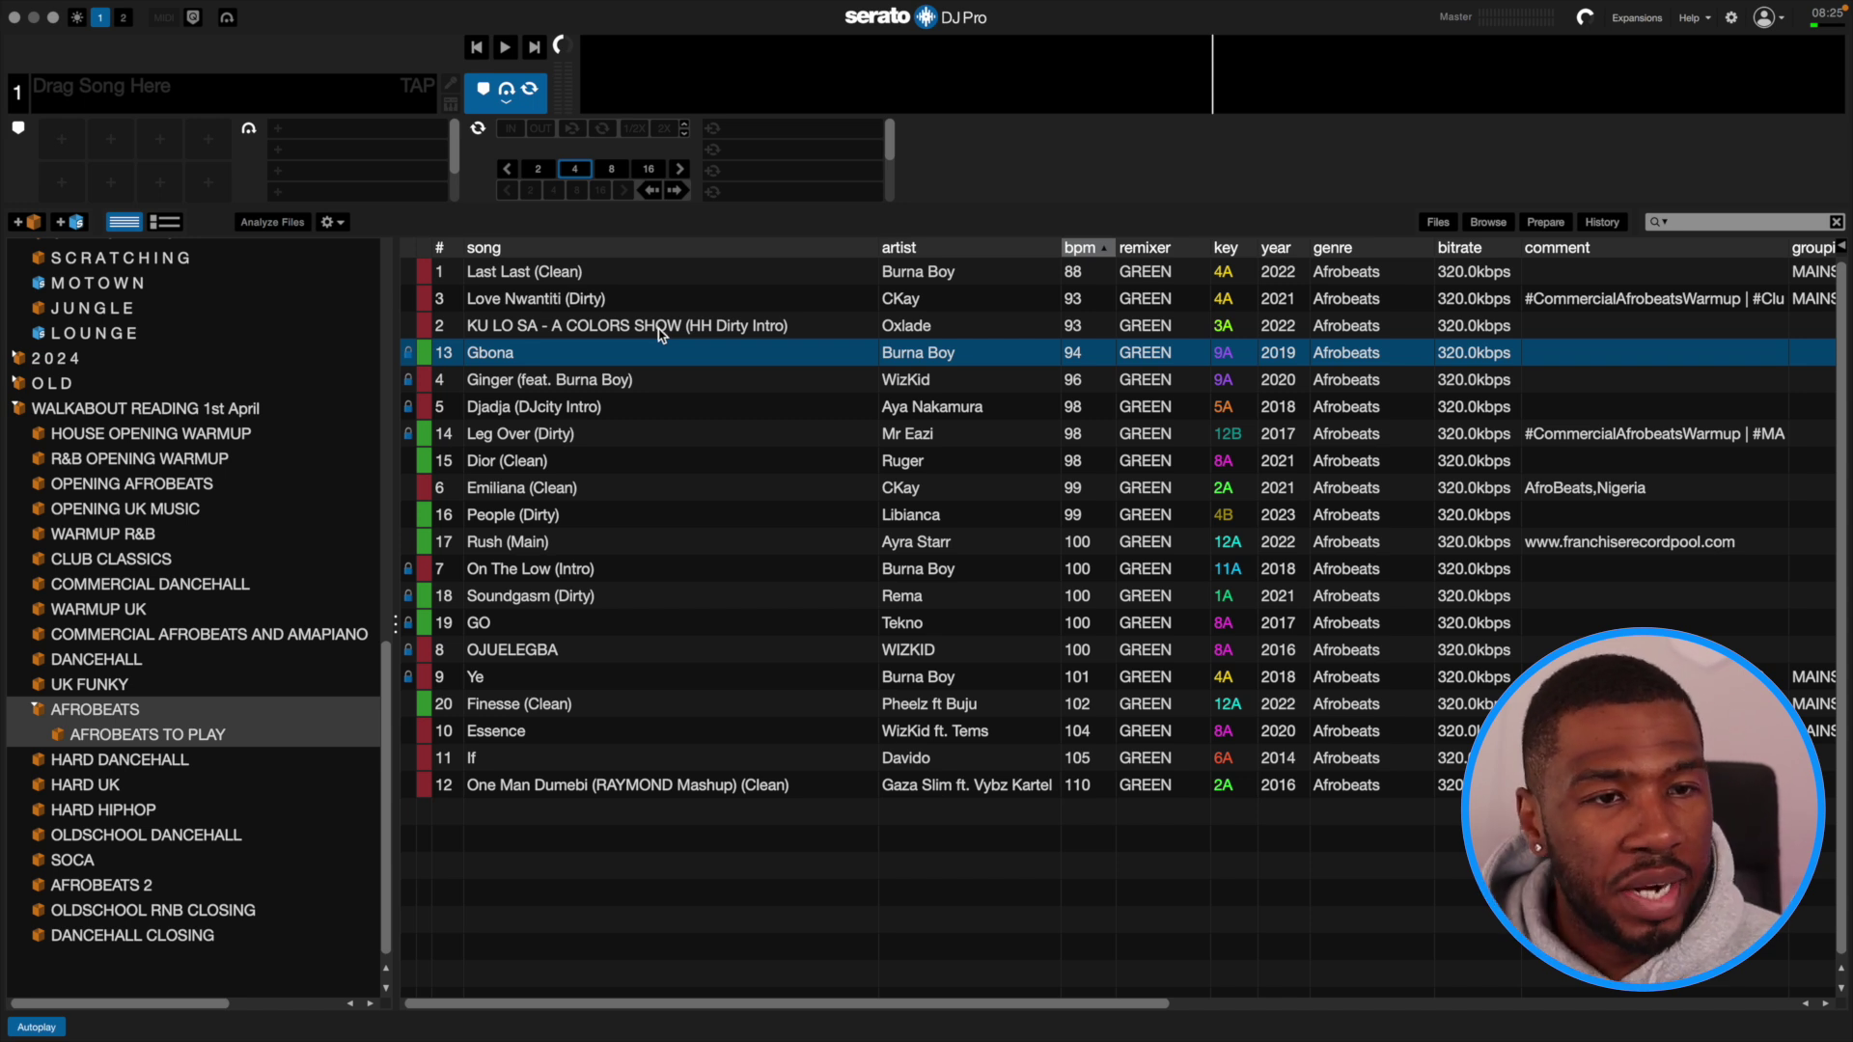
{"action": "left_click", "coordinate": [654, 277]}
{"action": "left_click", "coordinate": [625, 301]}
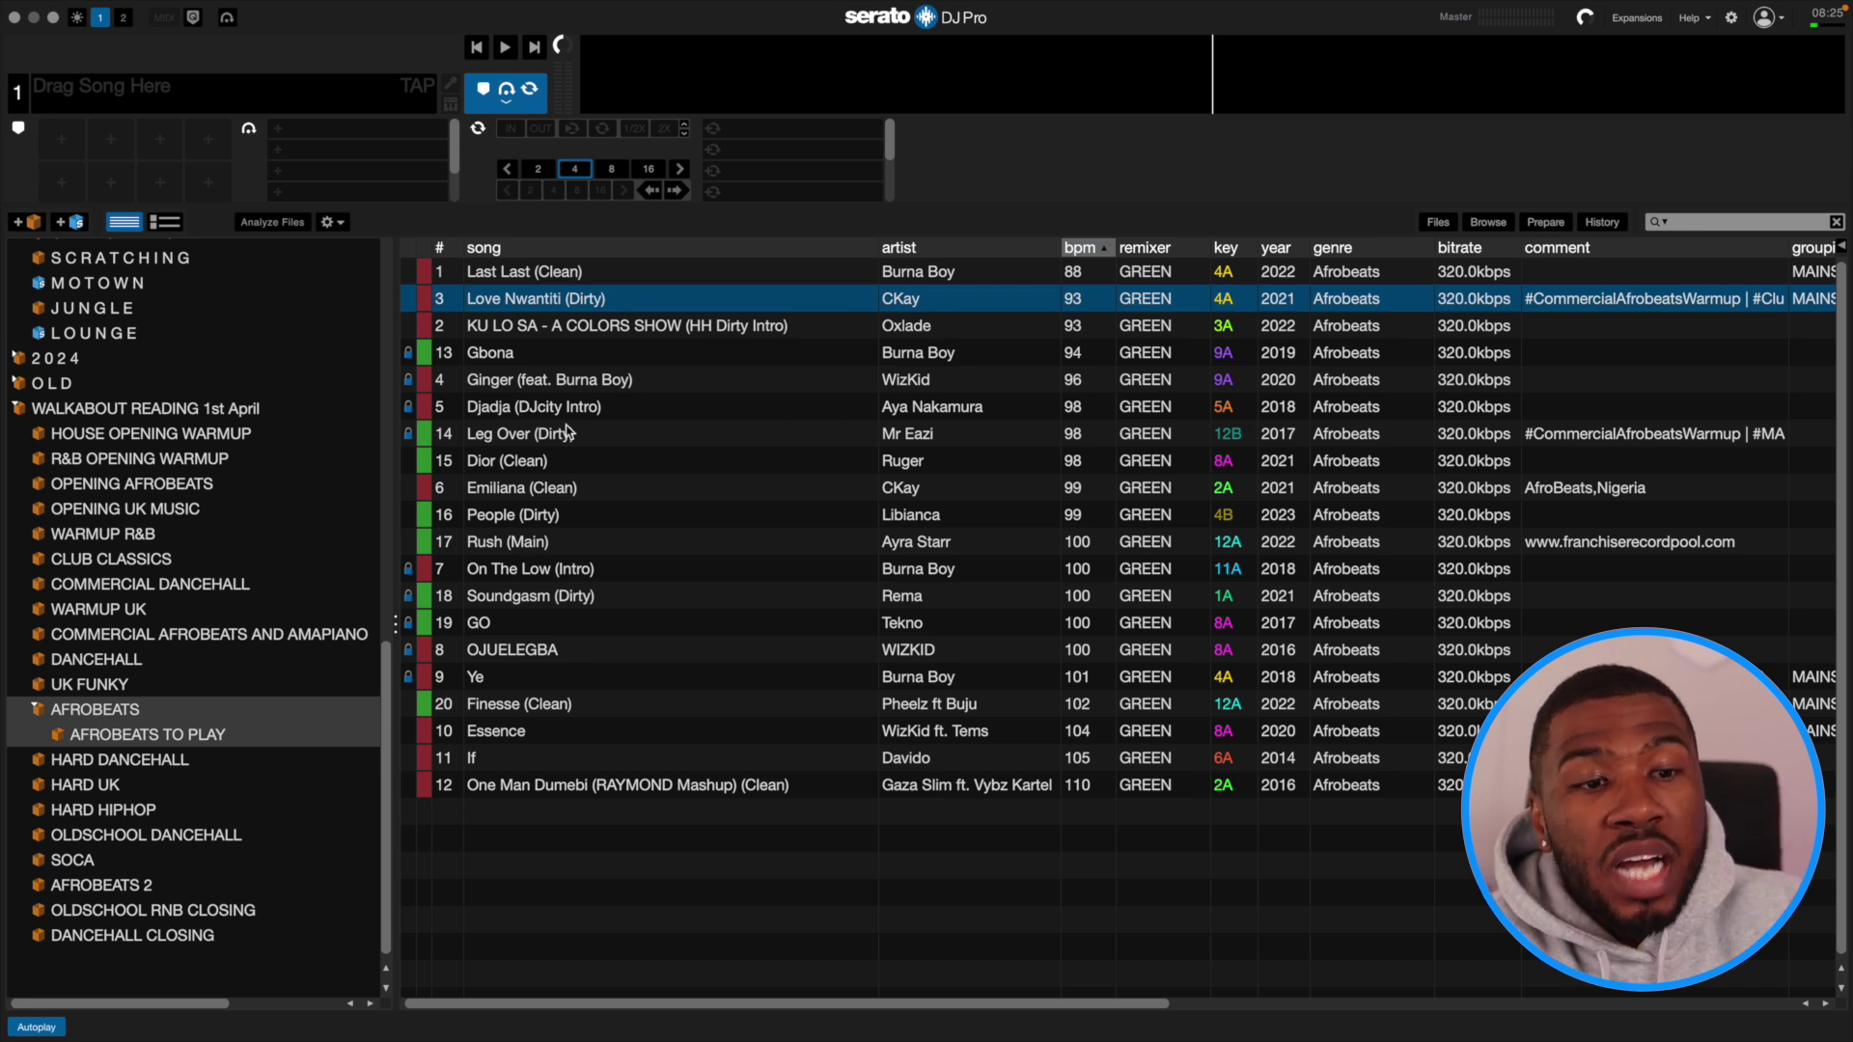
{"action": "left_click", "coordinate": [519, 440]}
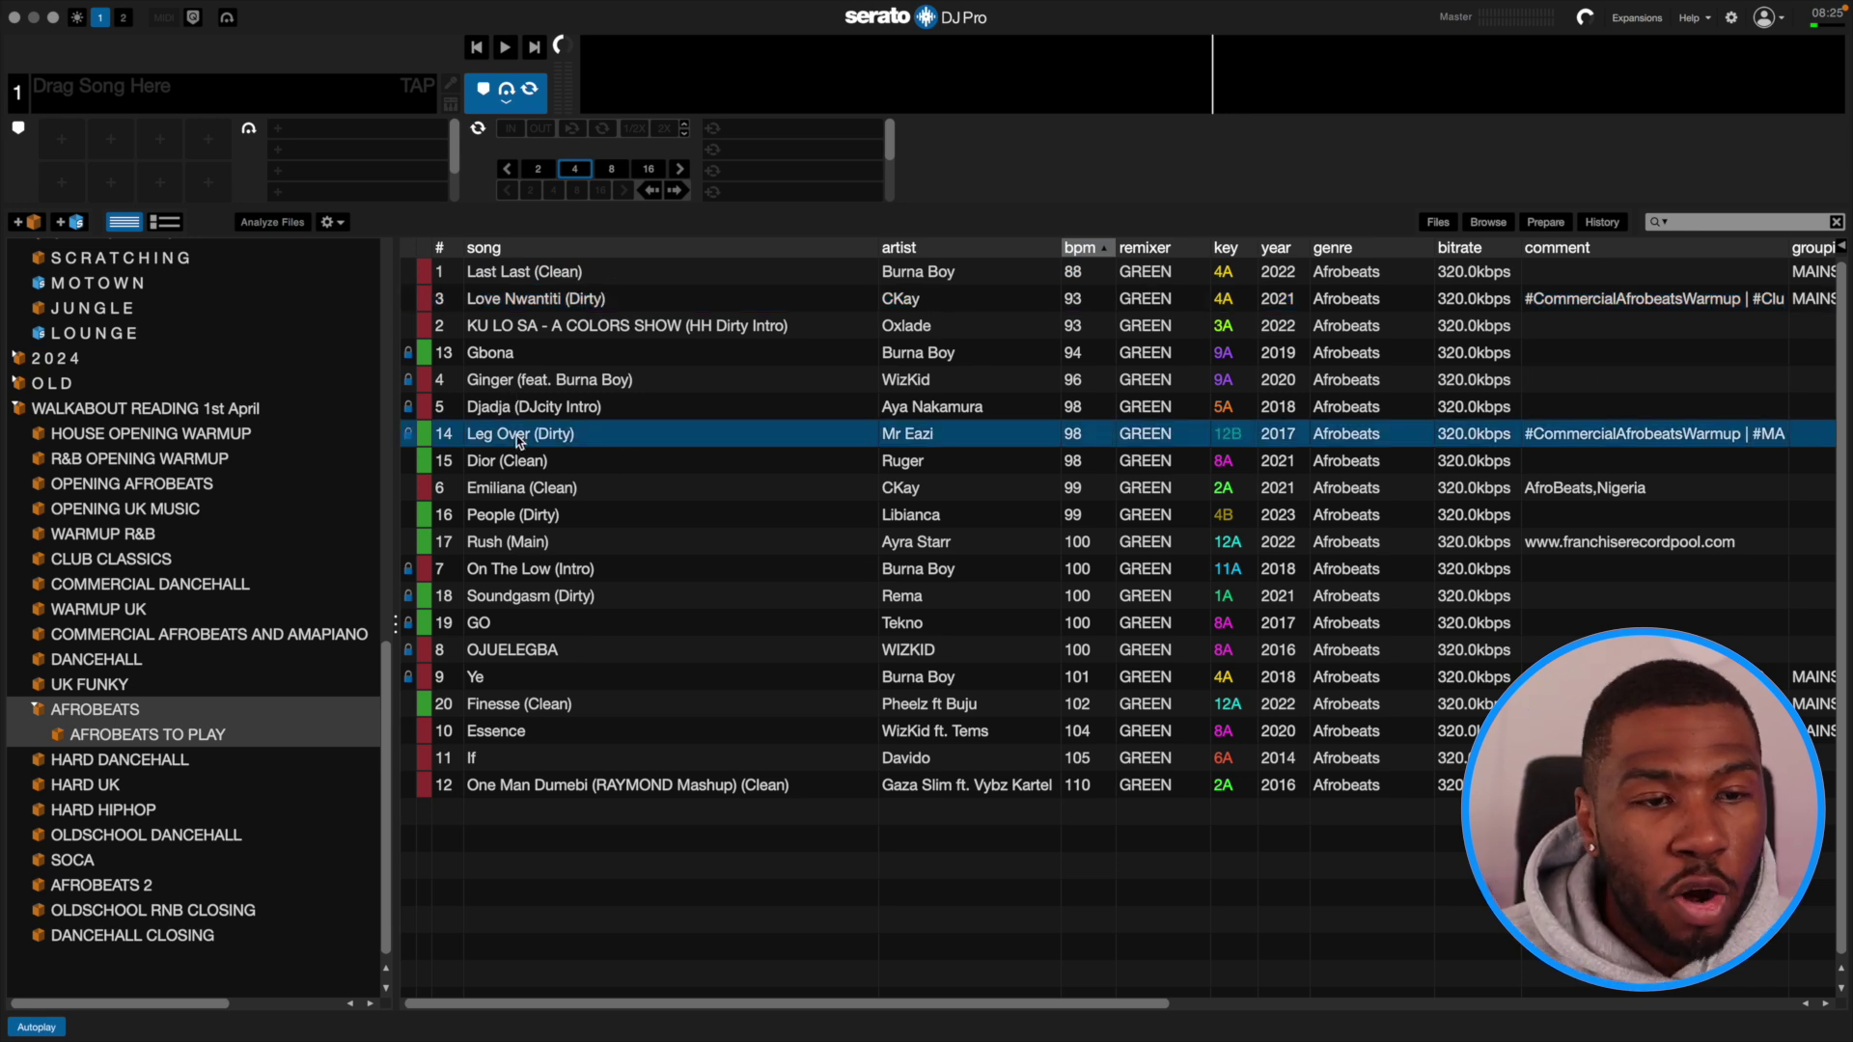
{"action": "left_click", "coordinate": [515, 548]}
{"action": "left_click", "coordinate": [494, 629]}
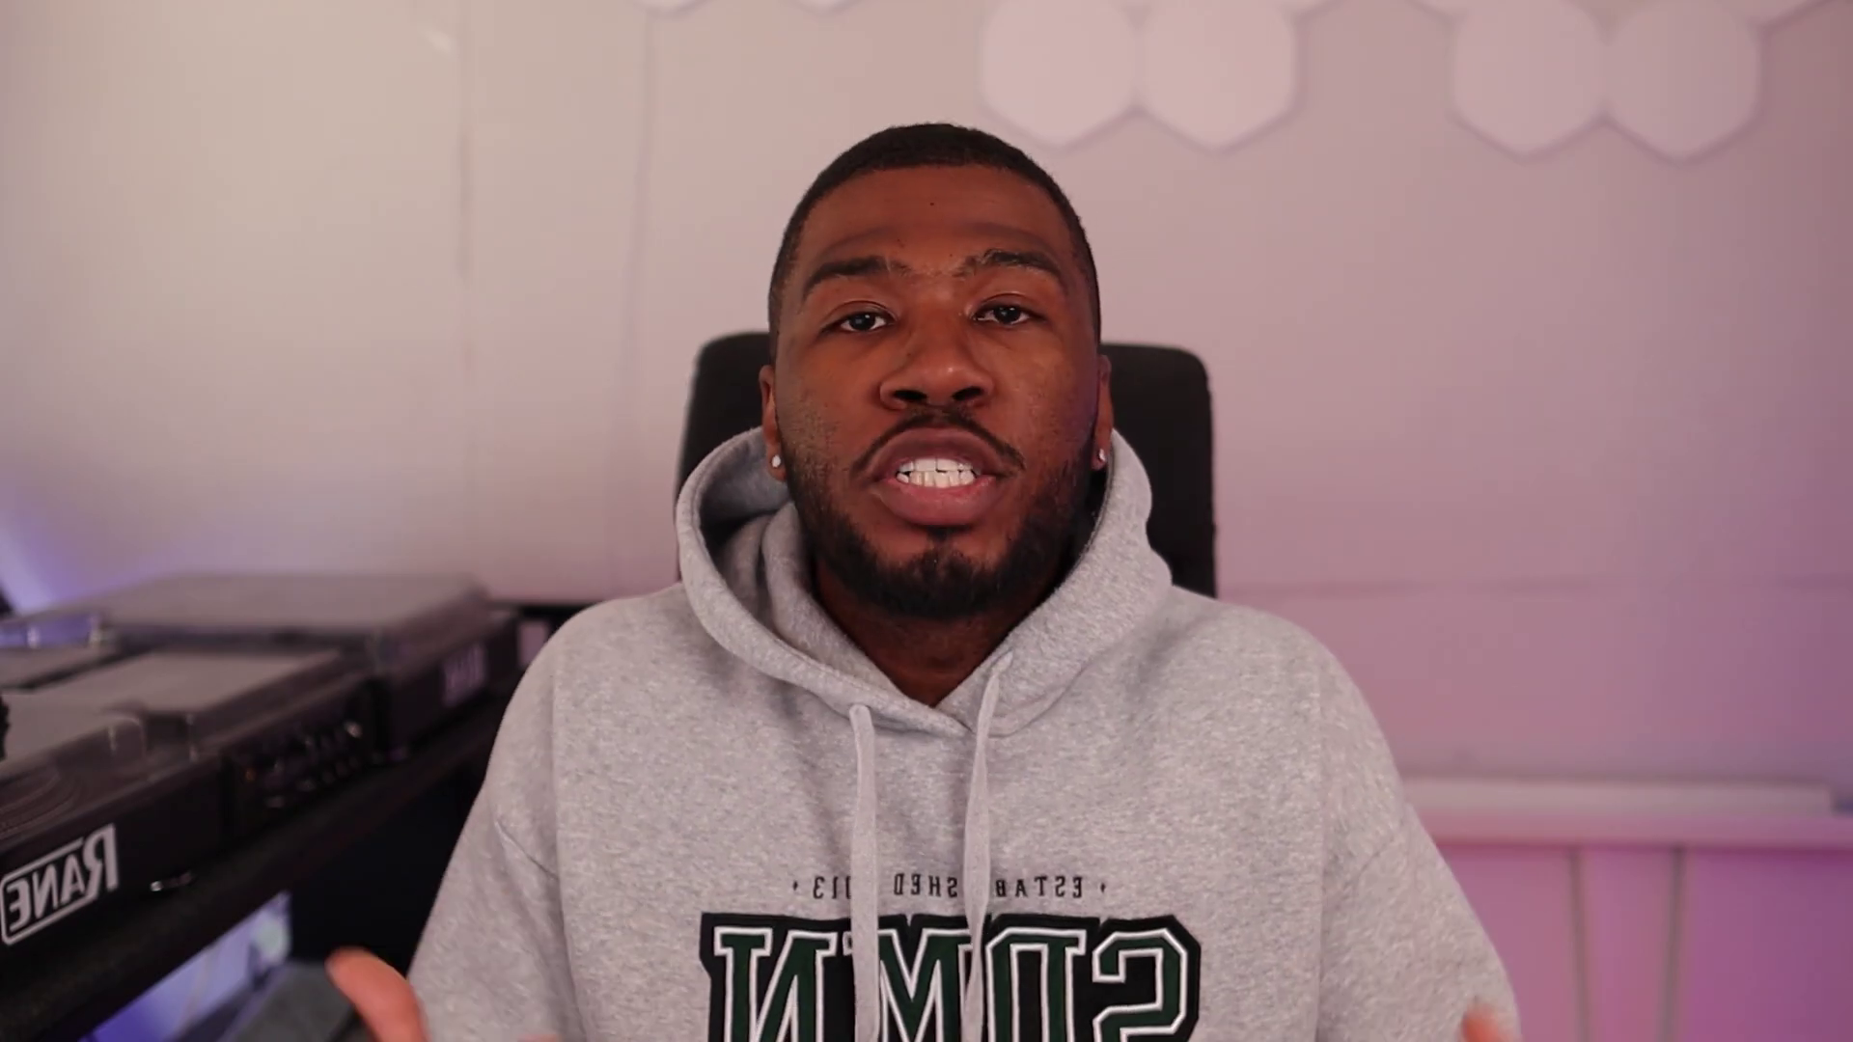